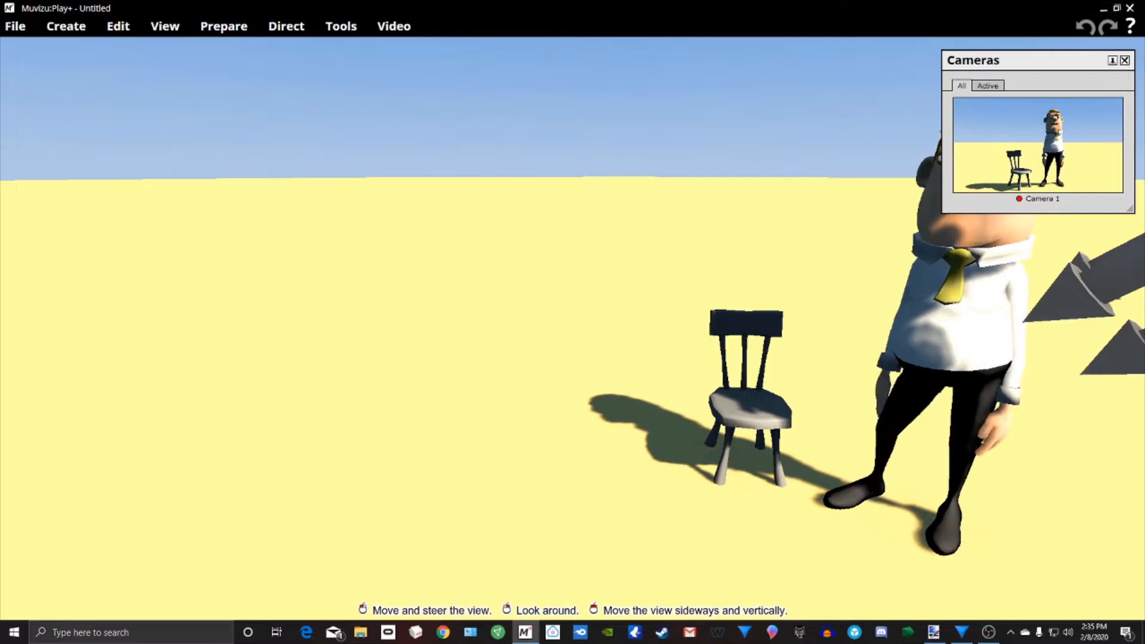
Step: Explore the starting scene with Charles and the wooden chair by steering, turning and shifting the view
{"action": "right_click_drag", "start_coordinate": [298, 352], "coordinate": [298, 337]}
{"action": "mouse_move", "coordinate": [298, 338]}
{"action": "middle_mouse_down"}
{"action": "mouse_move", "coordinate": [331, 346]}
{"action": "mouse_move", "coordinate": [289, 325]}
{"action": "middle_mouse_up"}
{"action": "left_click_drag", "start_coordinate": [290, 325], "coordinate": [310, 358]}
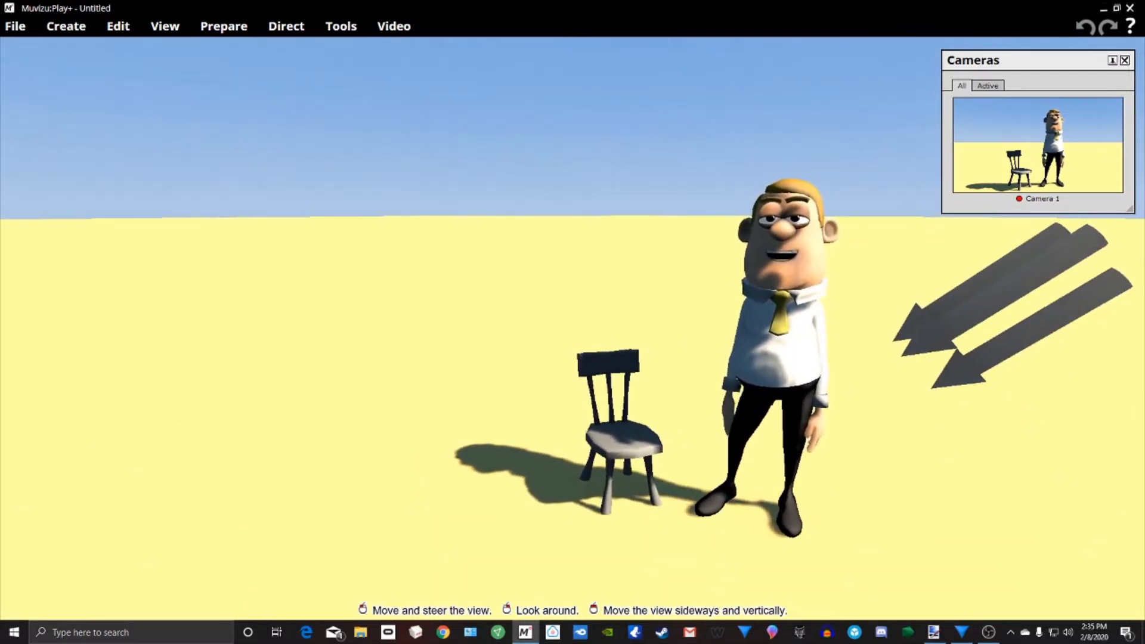
{"action": "middle_click_drag", "start_coordinate": [761, 372], "coordinate": [770, 398]}
{"action": "right_click_drag", "start_coordinate": [770, 398], "coordinate": [778, 378]}
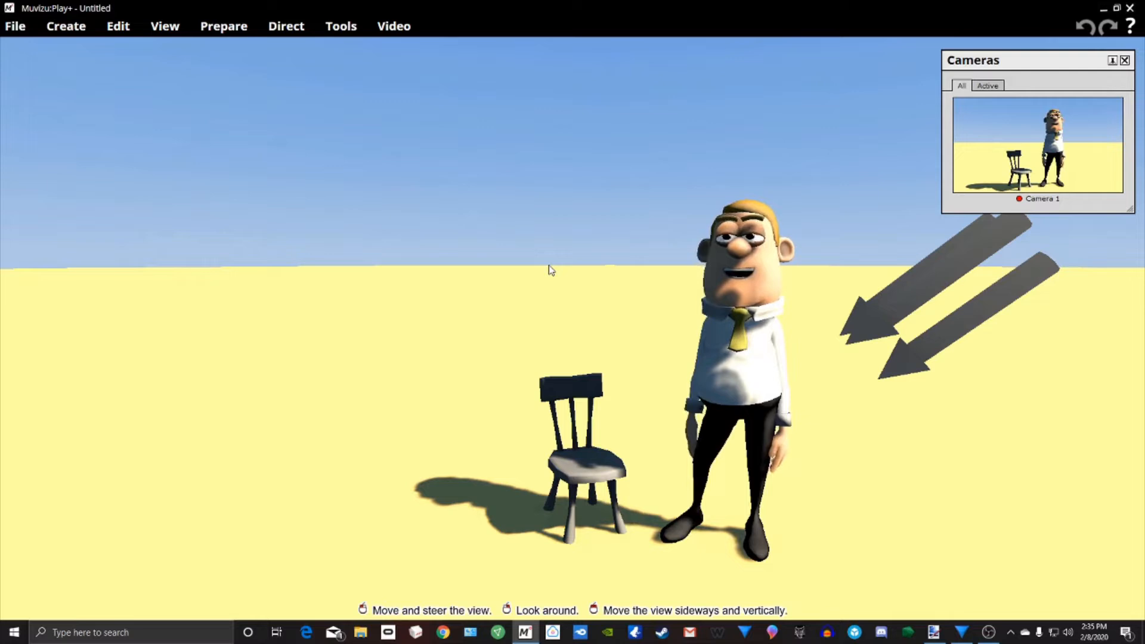
{"action": "left_click_drag", "start_coordinate": [531, 341], "coordinate": [450, 320]}
{"action": "left_click", "coordinate": [543, 334]}
{"action": "left_click_drag", "start_coordinate": [539, 335], "coordinate": [793, 71]}
{"action": "right_click_drag", "start_coordinate": [793, 71], "coordinate": [817, 602]}
{"action": "middle_click_drag", "start_coordinate": [818, 602], "coordinate": [806, 635]}
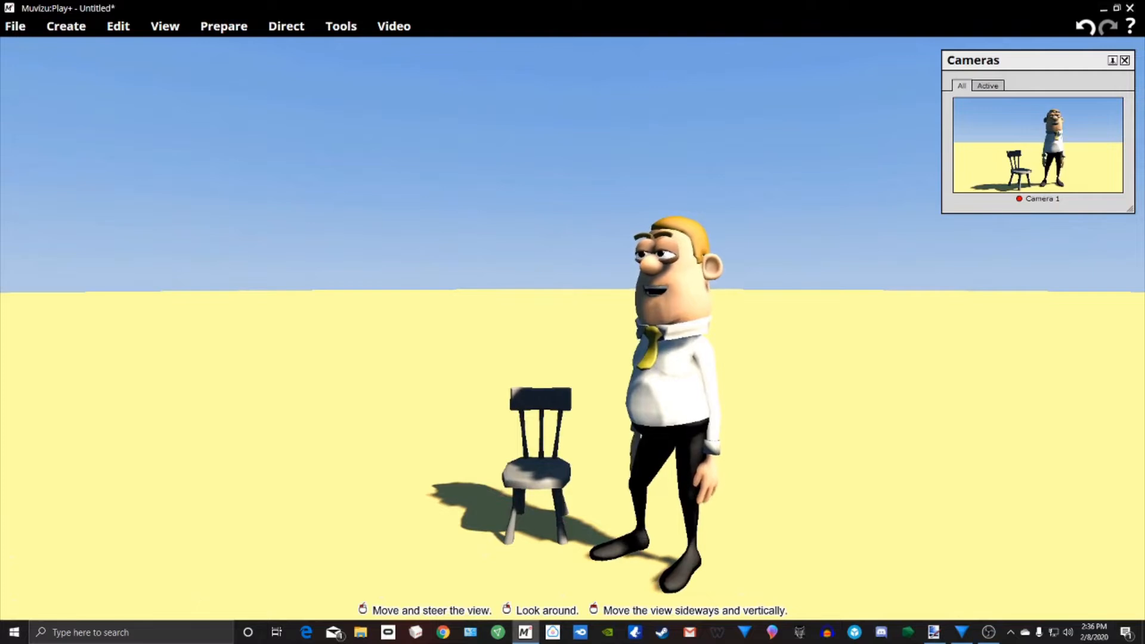
{"action": "right_click_drag", "start_coordinate": [806, 596], "coordinate": [776, 596]}
{"action": "middle_click_drag", "start_coordinate": [775, 596], "coordinate": [704, 573]}
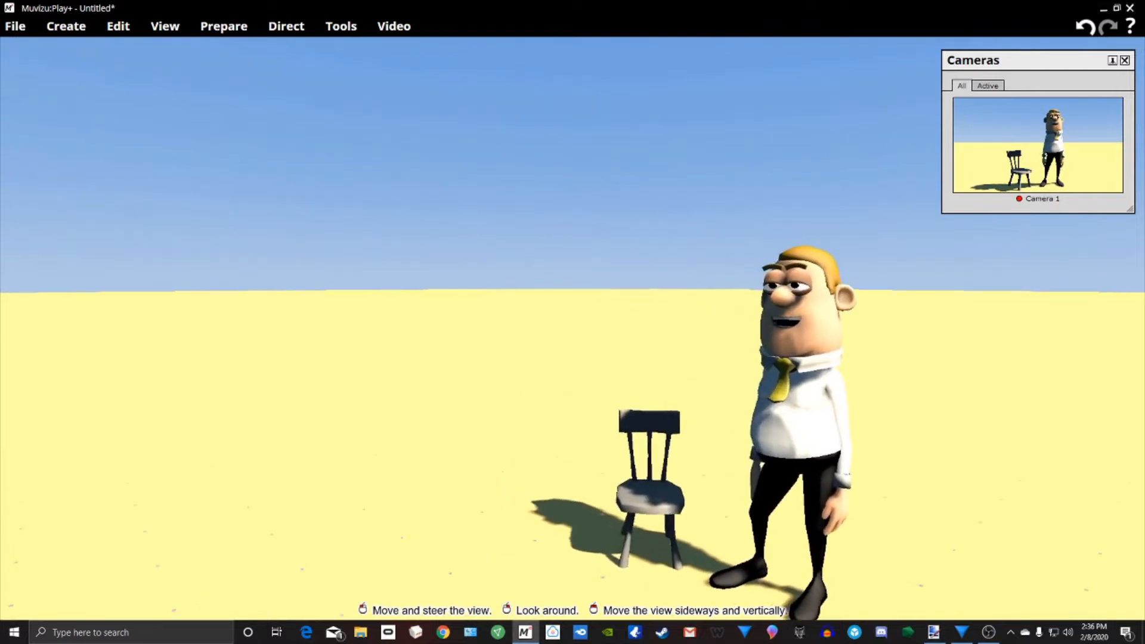
Step: Rotate the character Charles so that he faces the front
{"action": "right_click_drag", "start_coordinate": [710, 301], "coordinate": [767, 315]}
{"action": "left_click", "coordinate": [707, 363]}
{"action": "right_click_drag", "start_coordinate": [707, 364], "coordinate": [743, 364]}
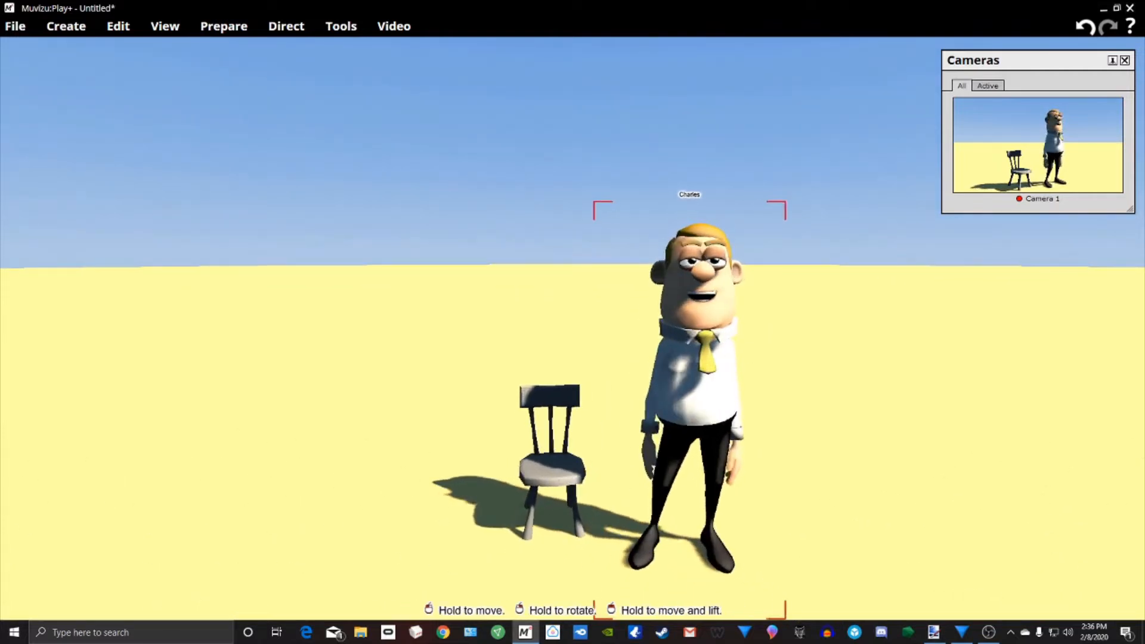
Step: Delete the character Charles and the wooden chair from the scene
{"action": "right_click", "coordinate": [699, 339]}
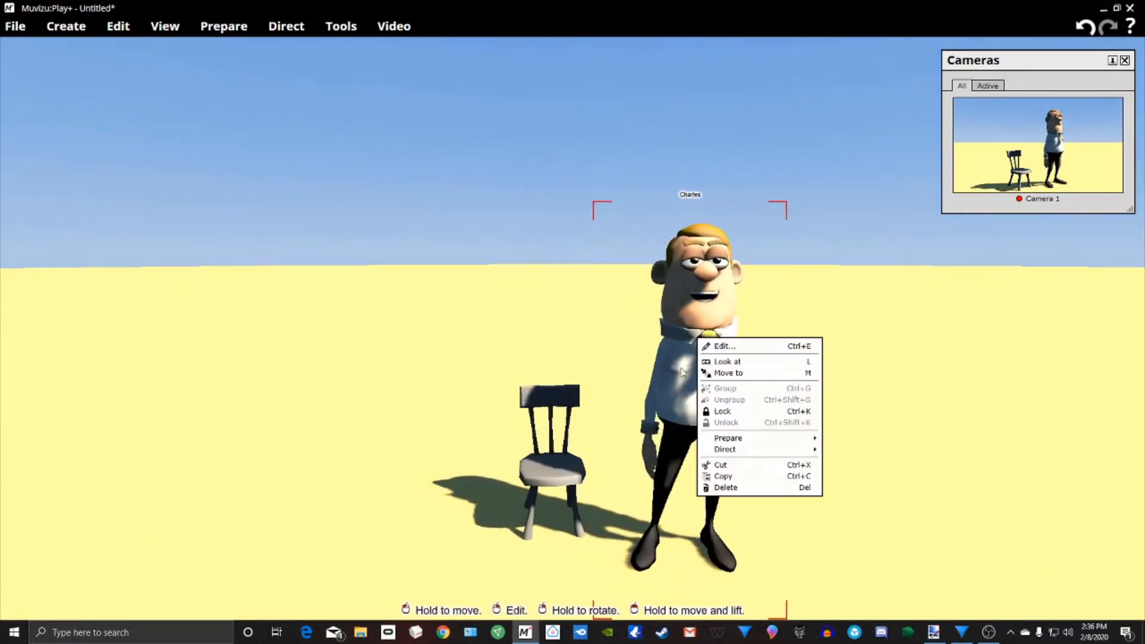
{"action": "left_click", "coordinate": [745, 487]}
{"action": "left_click", "coordinate": [577, 486]}
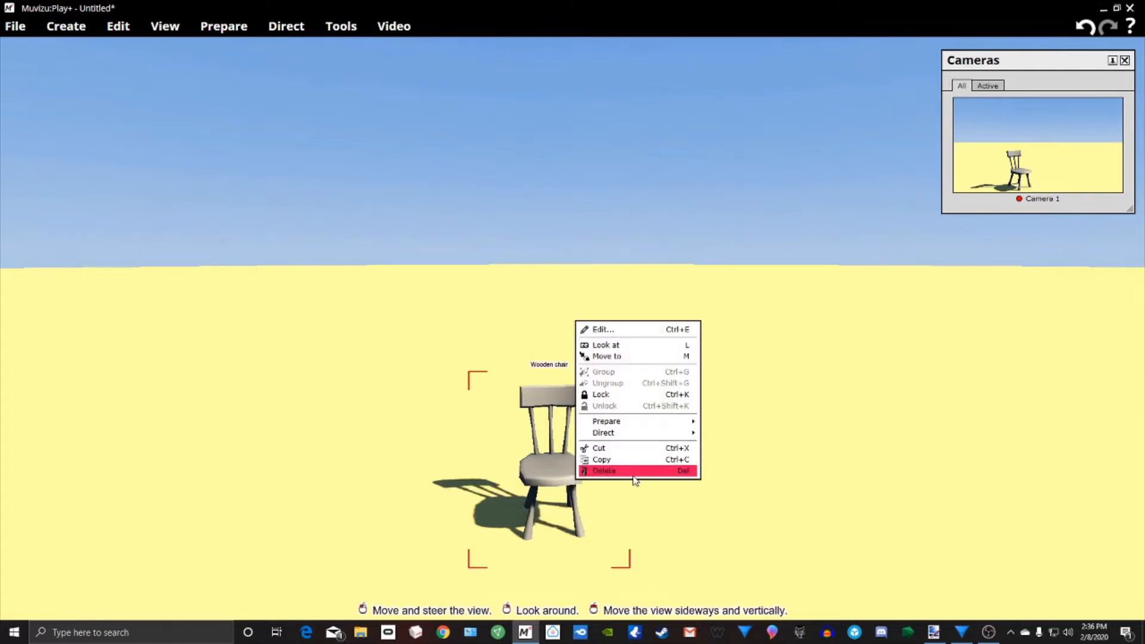
{"action": "left_click", "coordinate": [633, 471]}
Step: Create the spiky-haired boy character in the blue shirt from the character library and turn him sideways
{"action": "right_click_drag", "start_coordinate": [632, 471], "coordinate": [644, 448]}
{"action": "mouse_move", "coordinate": [784, 479]}
{"action": "right_mouse_down"}
{"action": "mouse_move", "coordinate": [746, 479]}
{"action": "mouse_move", "coordinate": [787, 492]}
{"action": "mouse_move", "coordinate": [835, 483]}
{"action": "mouse_move", "coordinate": [785, 479]}
{"action": "right_mouse_up"}
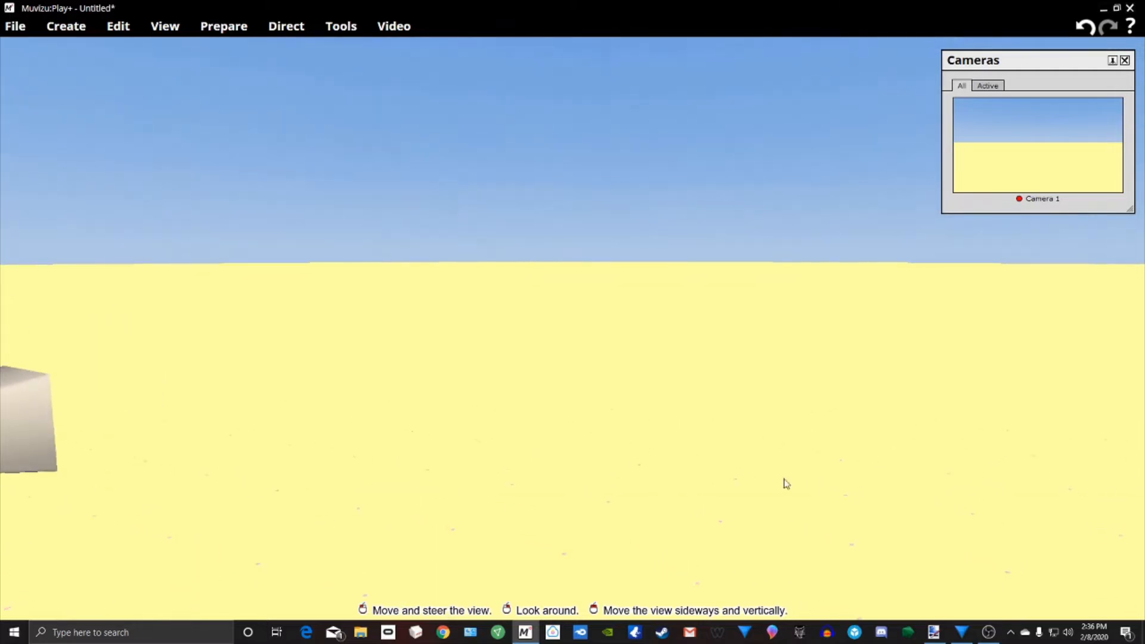
{"action": "left_click", "coordinate": [63, 28]}
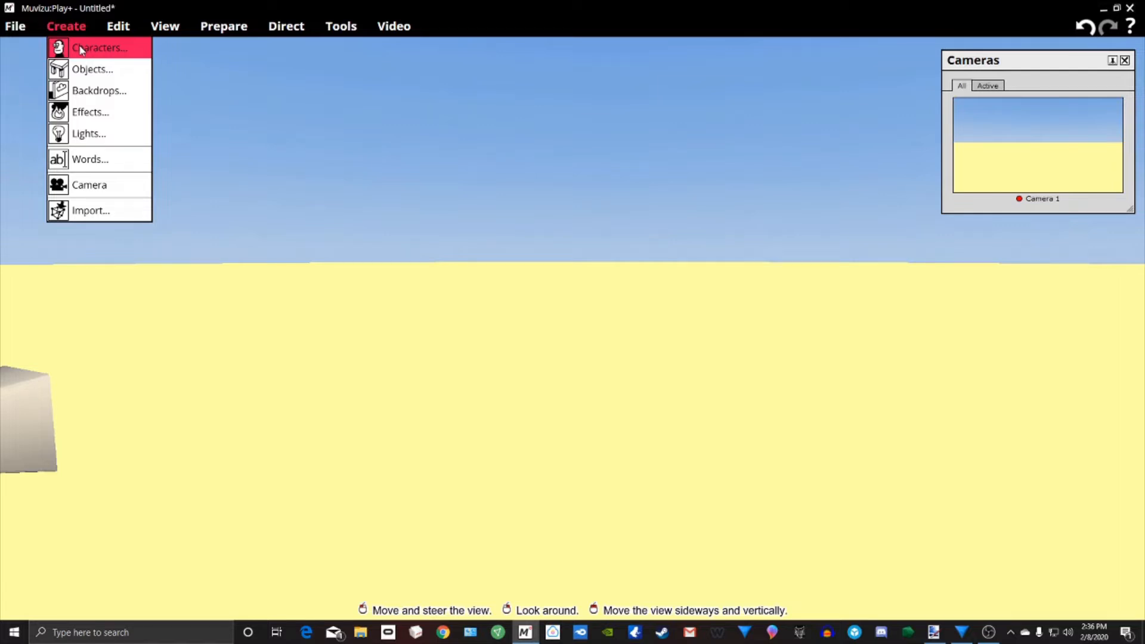
{"action": "left_click", "coordinate": [82, 50]}
{"action": "left_click_drag", "start_coordinate": [484, 89], "coordinate": [452, 127]}
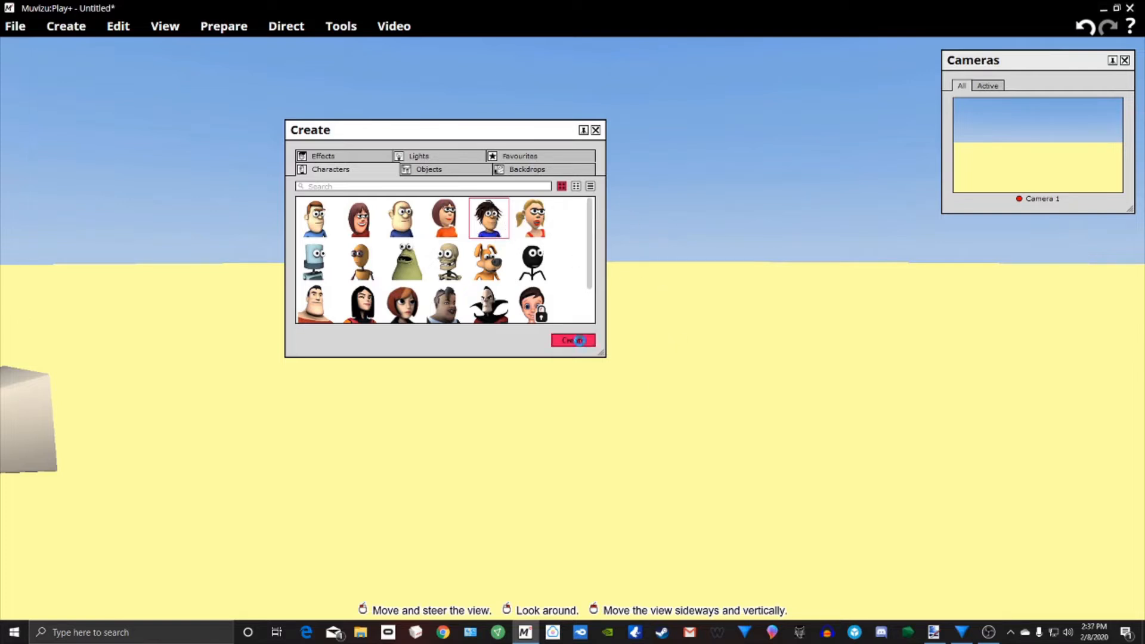
{"action": "left_click_drag", "start_coordinate": [511, 125], "coordinate": [393, 105]}
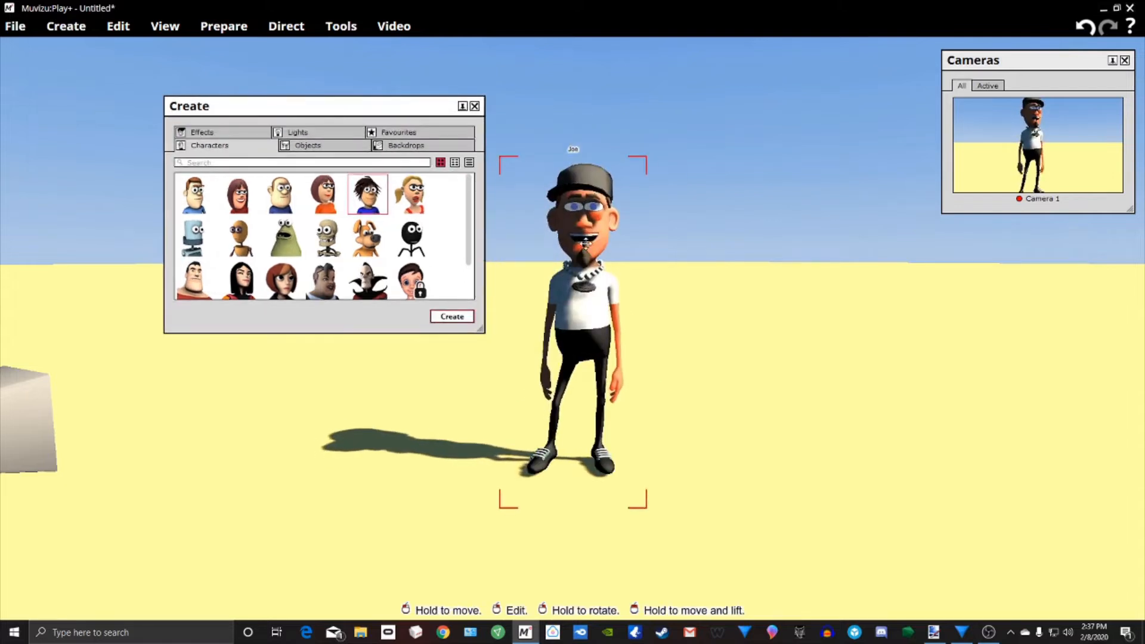
{"action": "right_click_drag", "start_coordinate": [582, 338], "coordinate": [609, 338]}
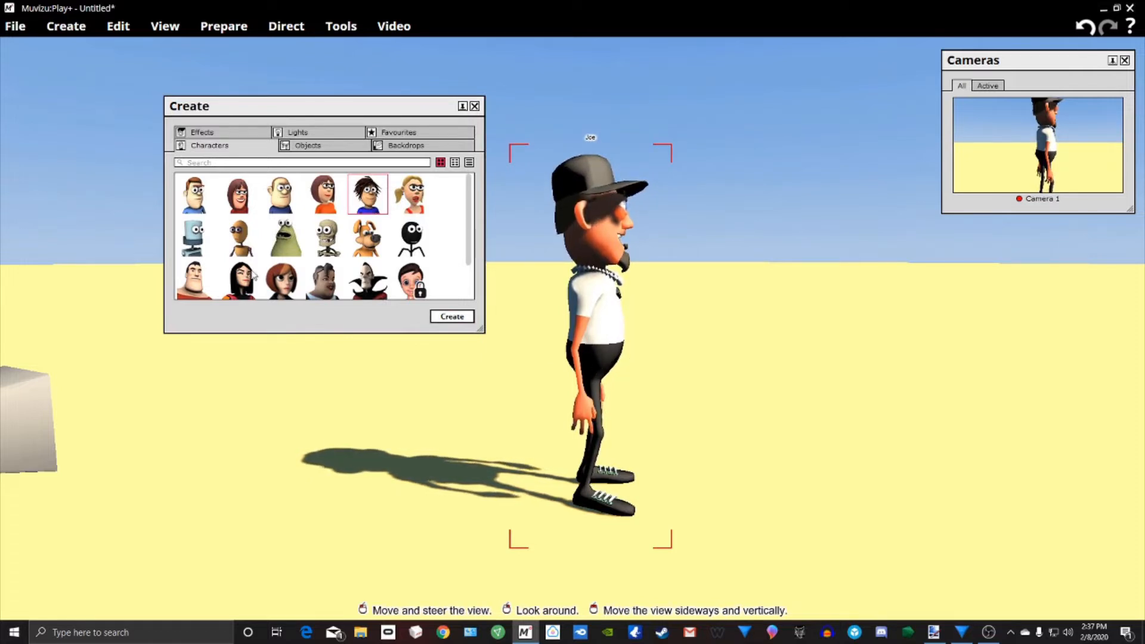
Step: Create the short-haired man in the blue shirt as a second character and place him beside Joe
{"action": "left_click", "coordinate": [198, 209]}
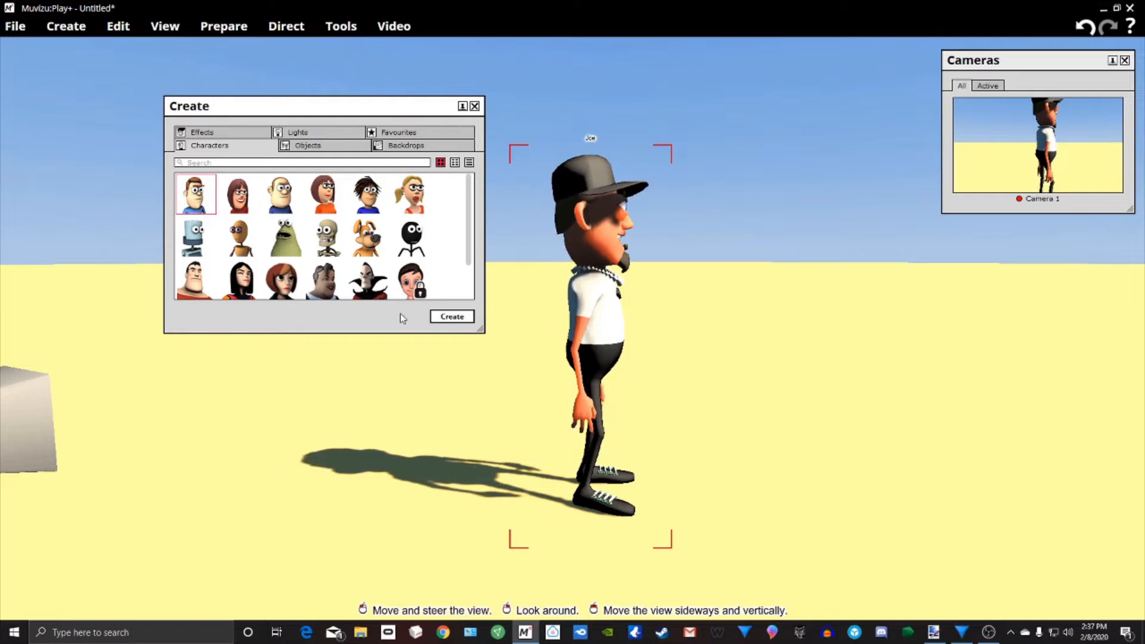
{"action": "left_click", "coordinate": [443, 315]}
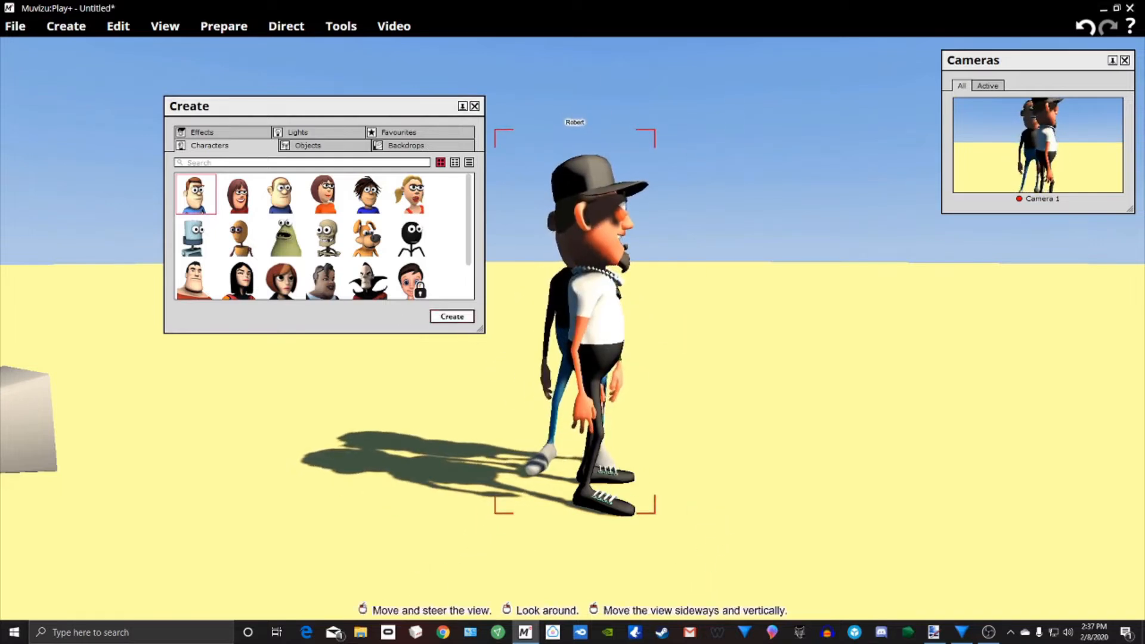
{"action": "left_click_drag", "start_coordinate": [559, 296], "coordinate": [738, 298]}
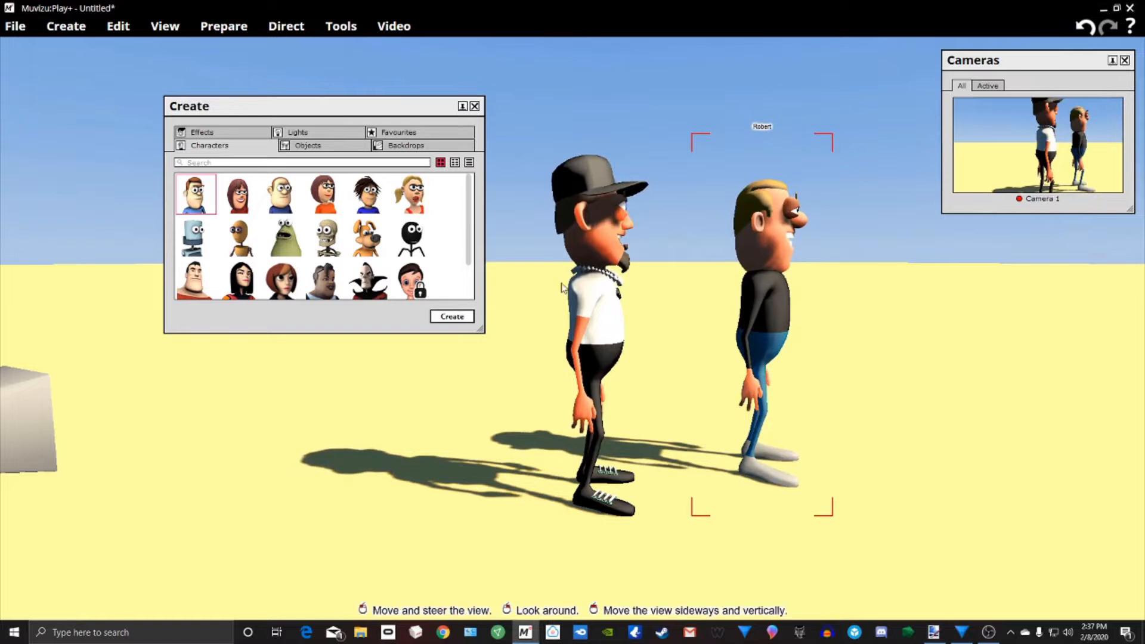
{"action": "left_click_drag", "start_coordinate": [788, 307], "coordinate": [623, 300]}
{"action": "middle_click_drag", "start_coordinate": [798, 324], "coordinate": [812, 344]}
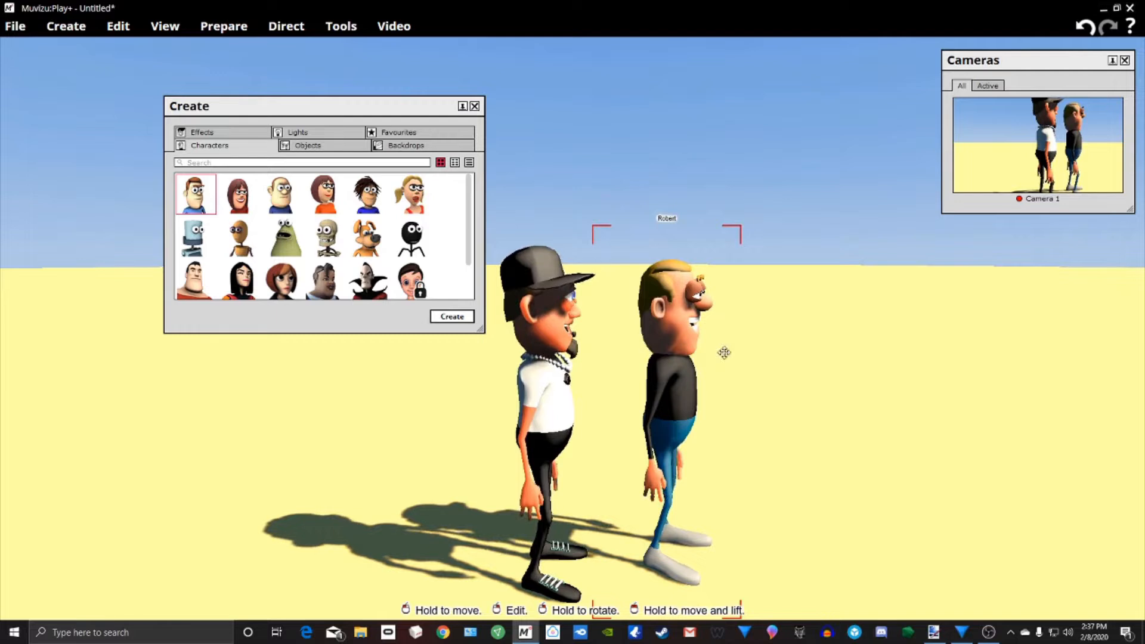
Step: Rotate Robert towards the front and shift him a little farther away from Joe
{"action": "right_click_drag", "start_coordinate": [686, 349], "coordinate": [637, 381]}
{"action": "scroll", "coordinate": [772, 405], "scroll_direction": "up", "scroll_amount": 2}
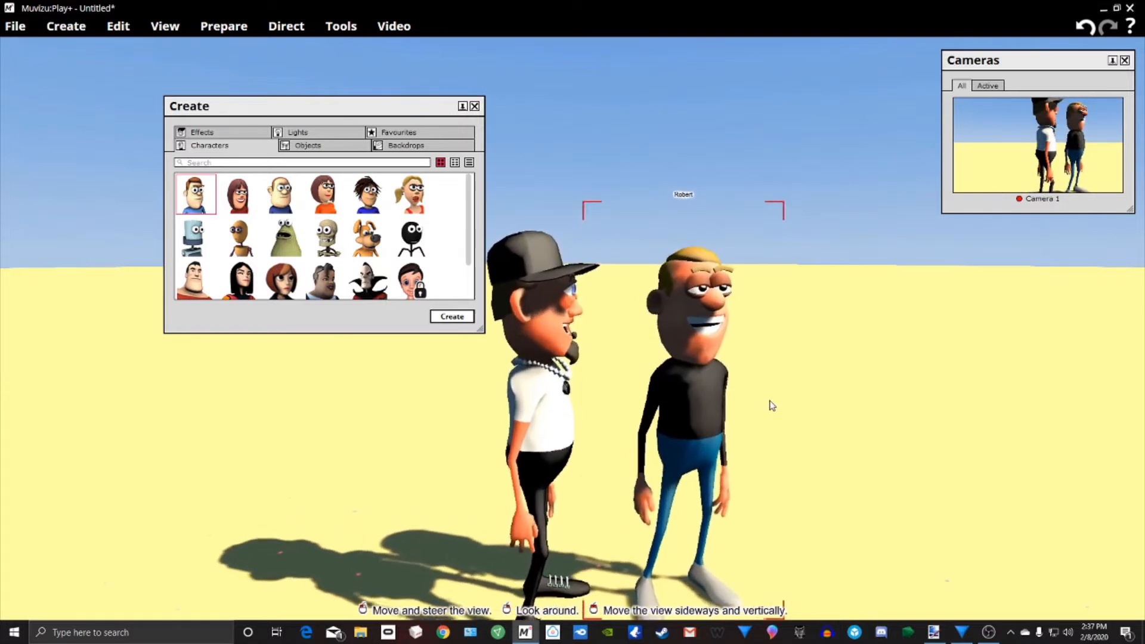
{"action": "scroll", "coordinate": [772, 404], "scroll_direction": "up", "scroll_amount": 3}
{"action": "right_click_drag", "start_coordinate": [733, 382], "coordinate": [689, 384]}
{"action": "left_click_drag", "start_coordinate": [716, 387], "coordinate": [749, 376]}
{"action": "right_click_drag", "start_coordinate": [749, 376], "coordinate": [770, 376]}
{"action": "mouse_move", "coordinate": [750, 306]}
{"action": "right_mouse_down"}
{"action": "mouse_move", "coordinate": [764, 307]}
{"action": "mouse_move", "coordinate": [750, 307]}
{"action": "right_mouse_up"}
{"action": "mouse_move", "coordinate": [749, 307]}
{"action": "left_mouse_down"}
{"action": "mouse_move", "coordinate": [707, 293]}
{"action": "mouse_move", "coordinate": [749, 289]}
{"action": "left_mouse_up"}
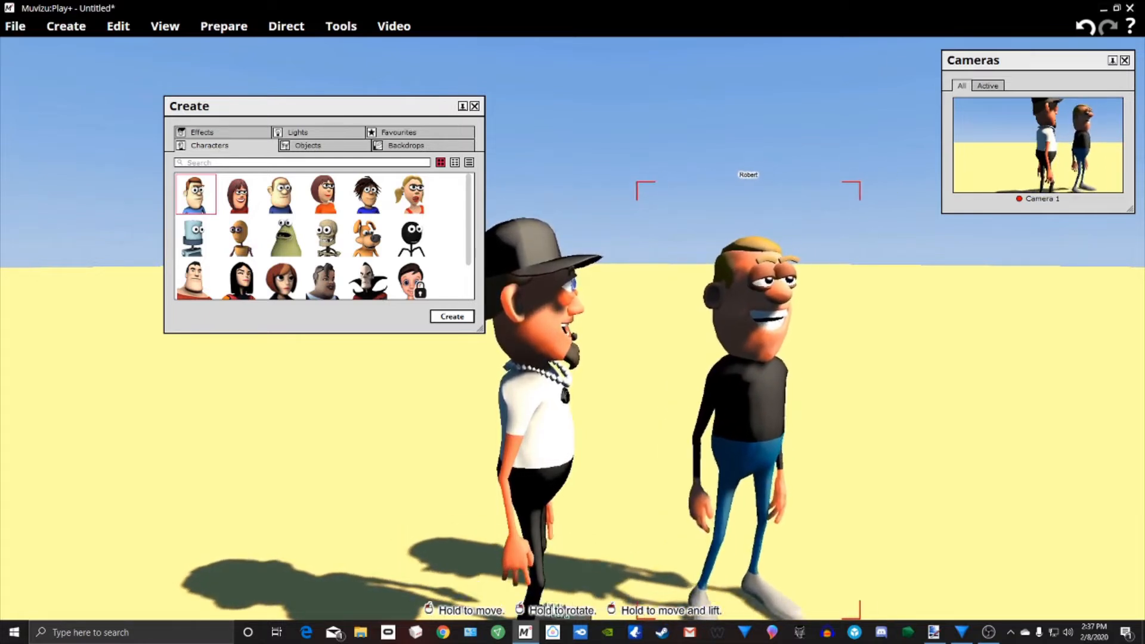
Step: Delete the character Robert from the scene
{"action": "right_click", "coordinate": [761, 334]}
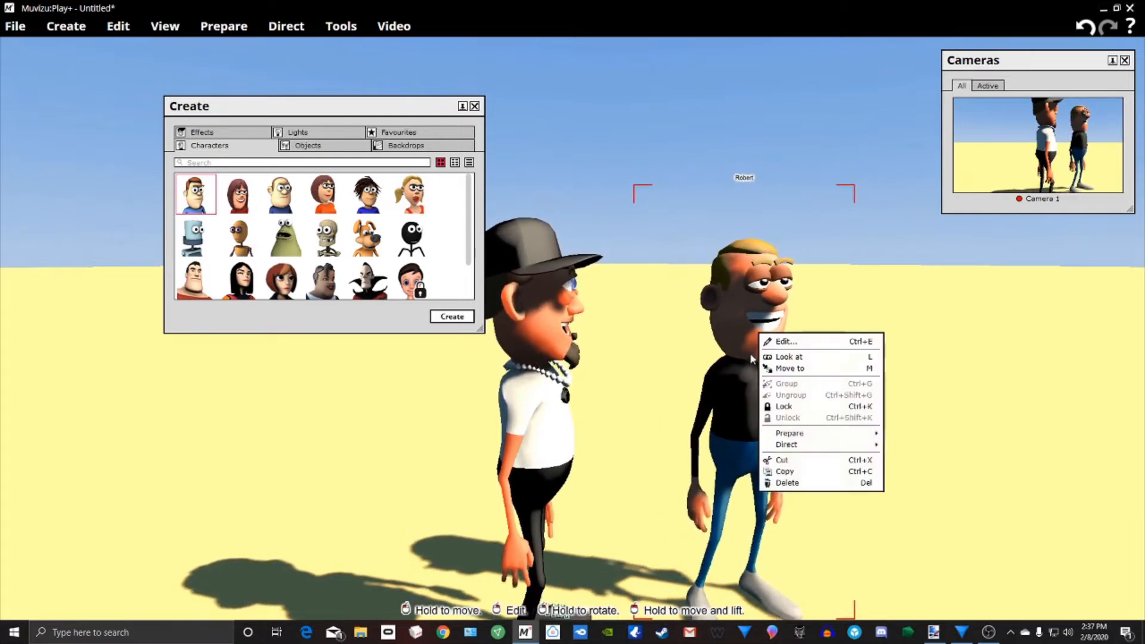
{"action": "left_click", "coordinate": [787, 482]}
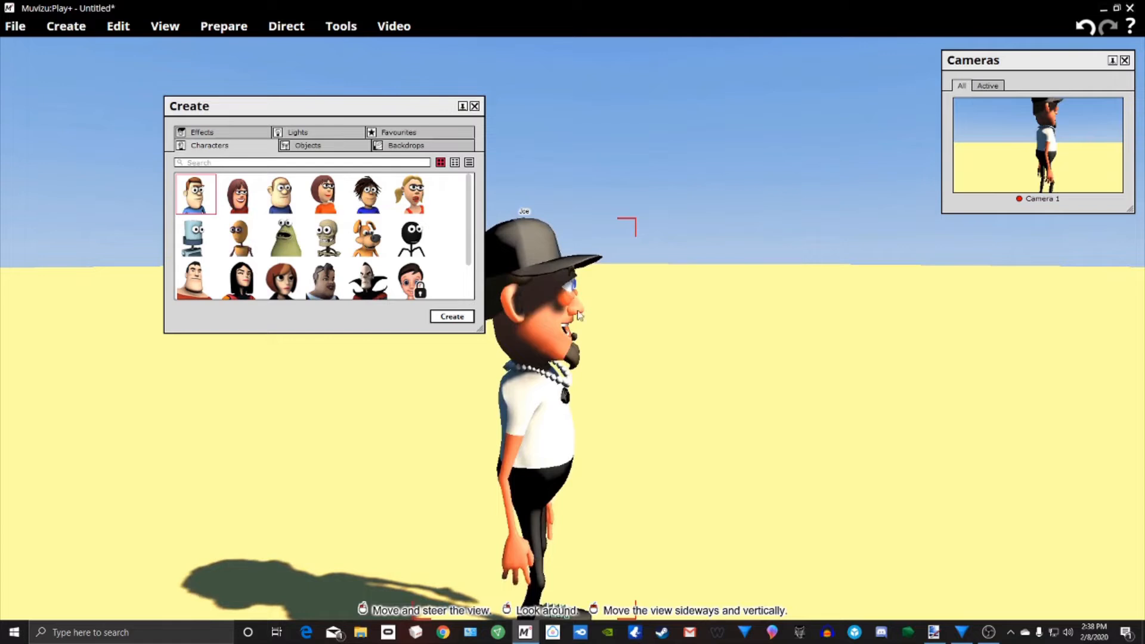
Step: Turn Joe to face the front, close the character library, and move him slightly farther back
{"action": "right_click", "coordinate": [554, 280]}
{"action": "right_click_drag", "start_coordinate": [555, 280], "coordinate": [510, 280]}
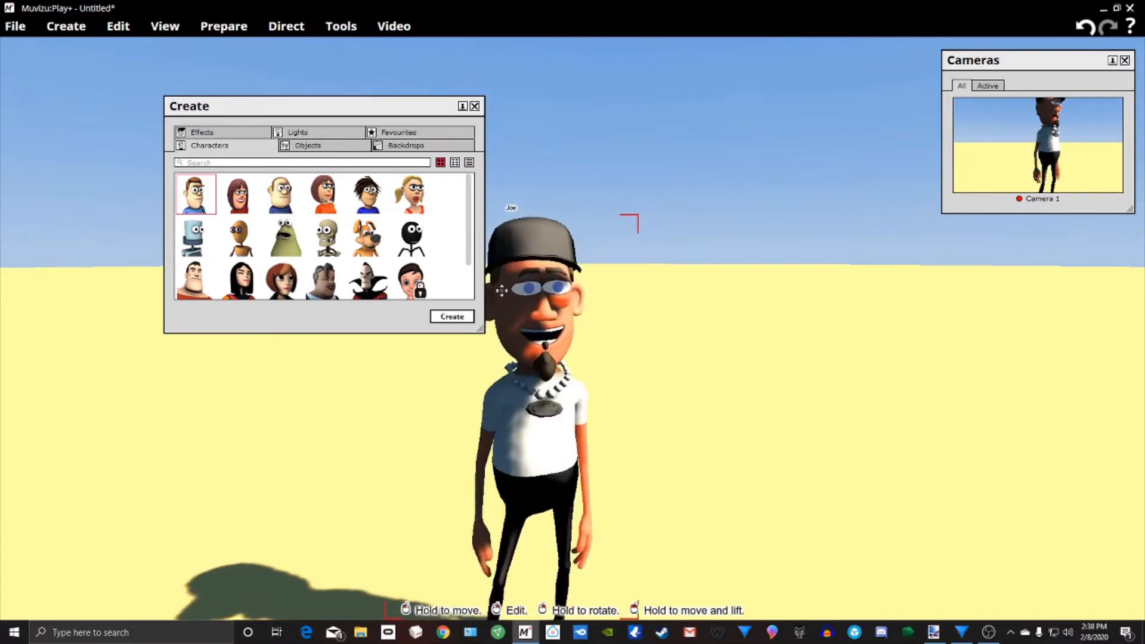
{"action": "left_click_drag", "start_coordinate": [369, 108], "coordinate": [233, 92]}
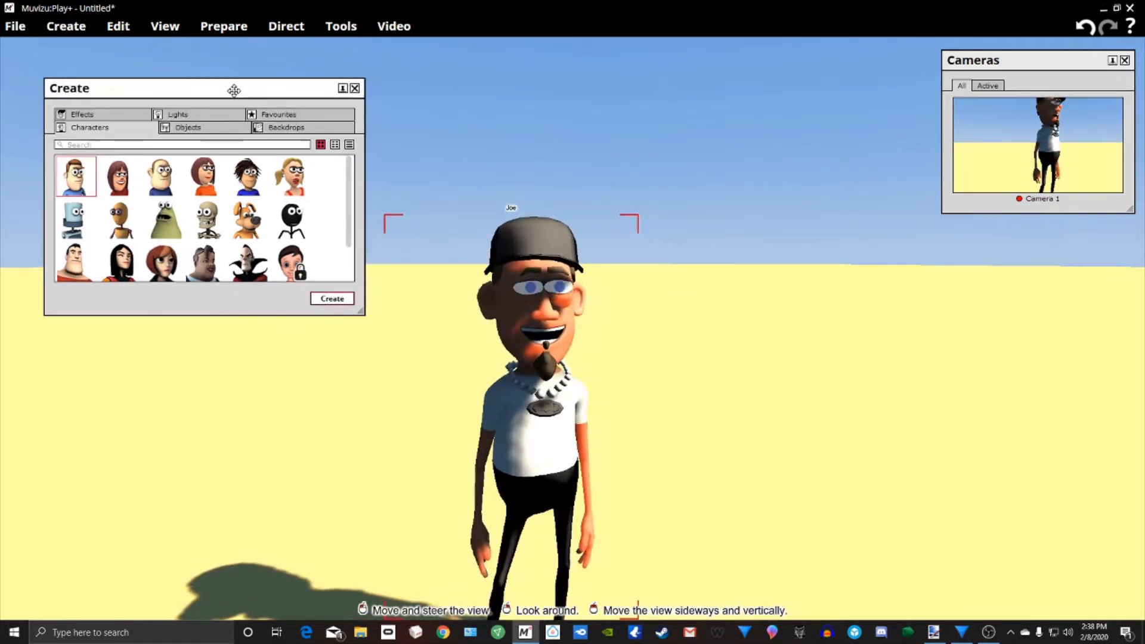
{"action": "left_click", "coordinate": [358, 85]}
{"action": "mouse_move", "coordinate": [543, 370]}
{"action": "left_mouse_down"}
{"action": "mouse_move", "coordinate": [665, 369]}
{"action": "mouse_move", "coordinate": [557, 369]}
{"action": "left_mouse_up"}
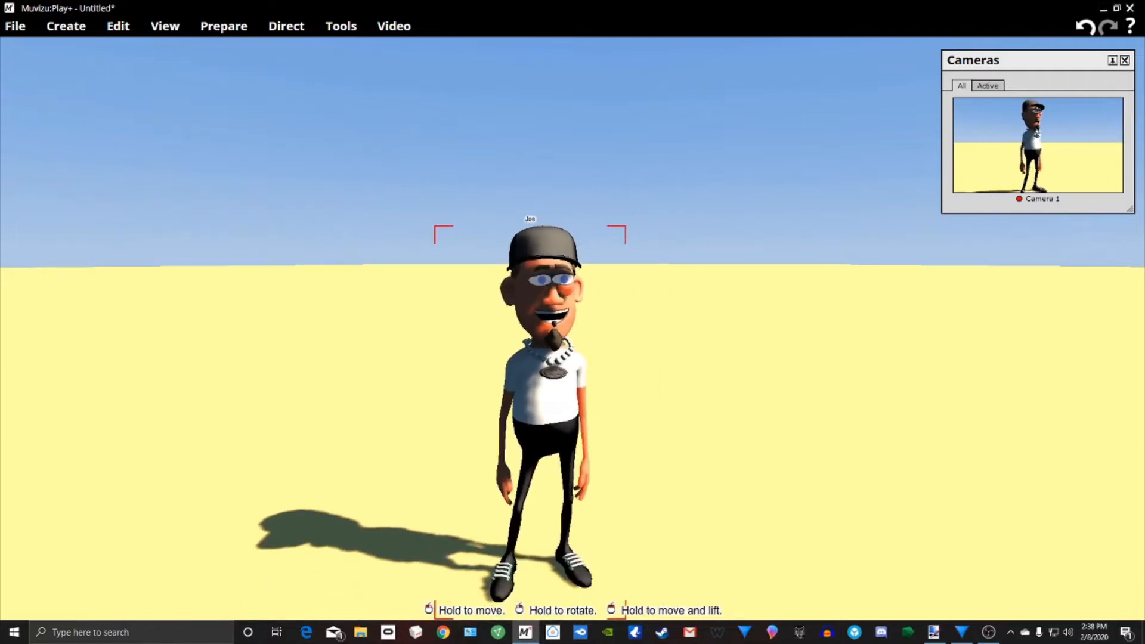
Step: Open Joe for editing and remove his baseball cap and his hair
{"action": "right_click", "coordinate": [550, 290]}
{"action": "left_click", "coordinate": [627, 297]}
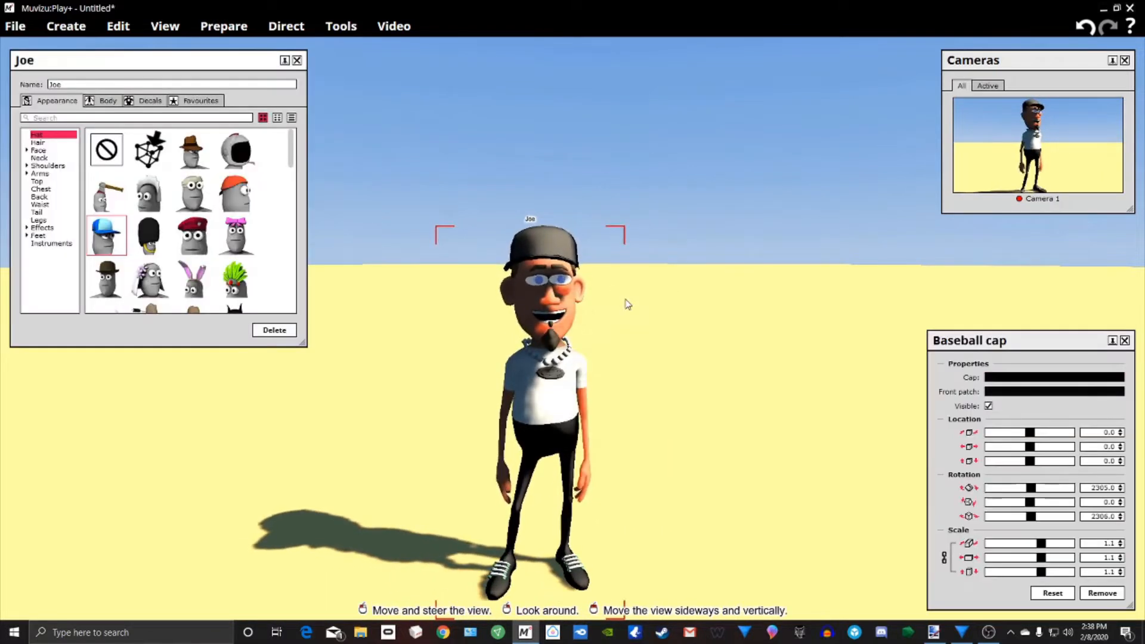
{"action": "left_click_drag", "start_coordinate": [230, 64], "coordinate": [319, 119]}
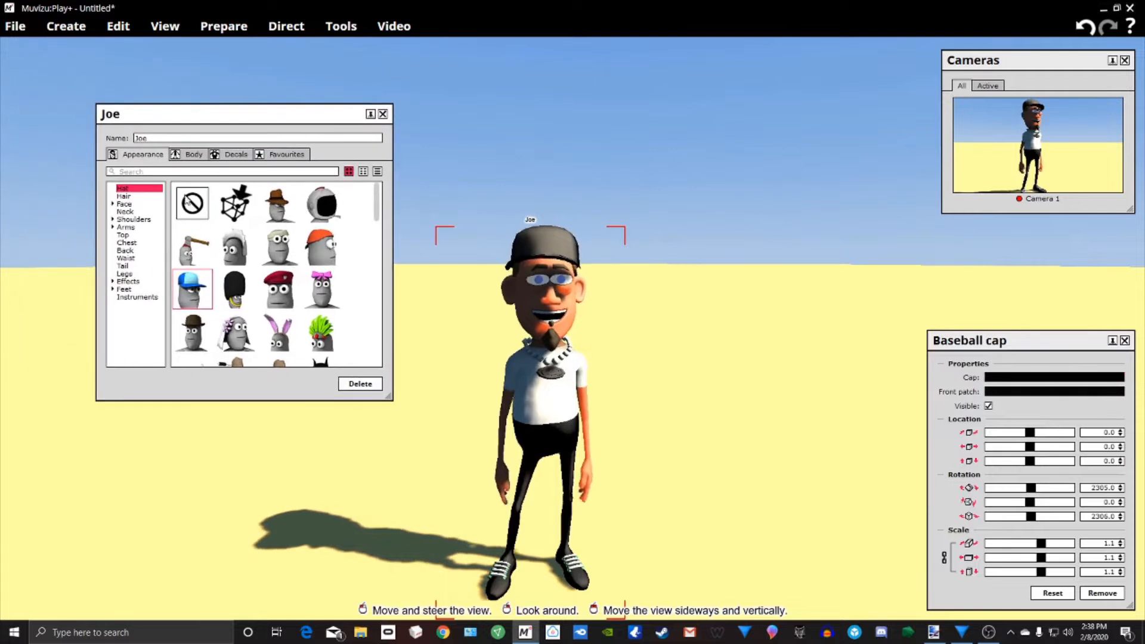
{"action": "left_click", "coordinate": [192, 203]}
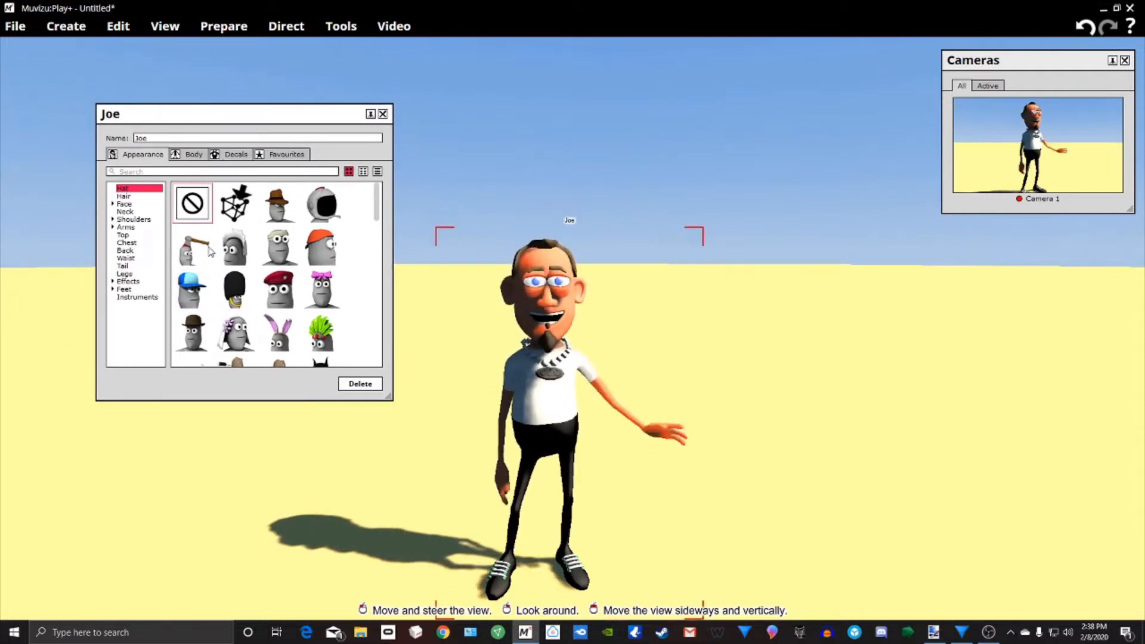
{"action": "left_click", "coordinate": [160, 196]}
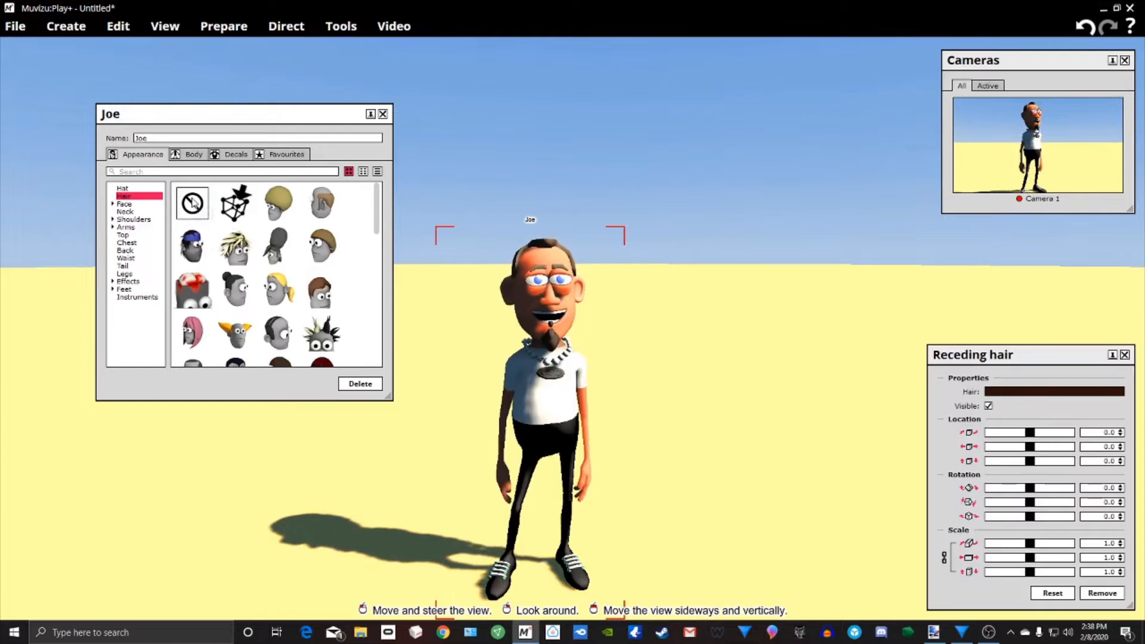
{"action": "left_click", "coordinate": [192, 203]}
Step: Set Joe's brows and eyes to None in the face settings
{"action": "left_click", "coordinate": [138, 204]}
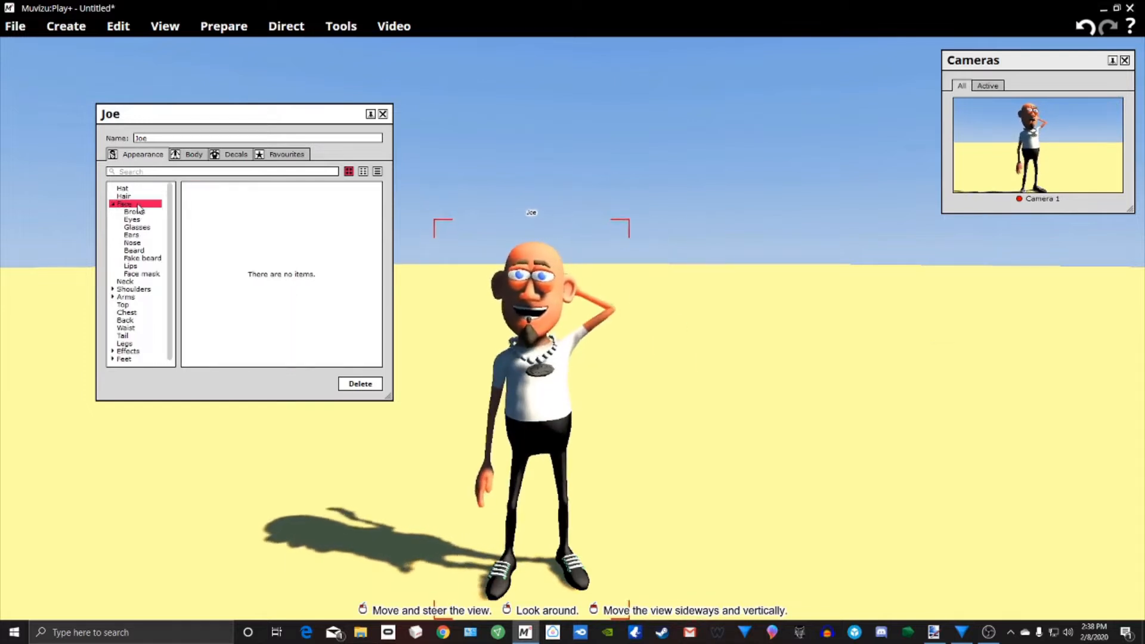
{"action": "left_click", "coordinate": [135, 212]}
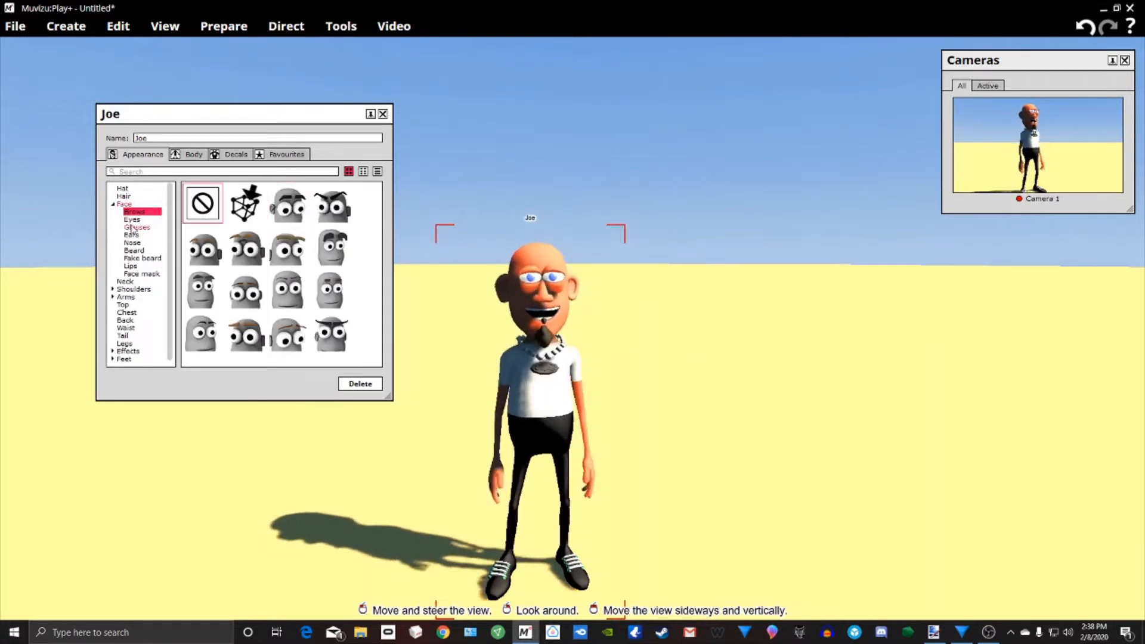
{"action": "left_click", "coordinate": [137, 220]}
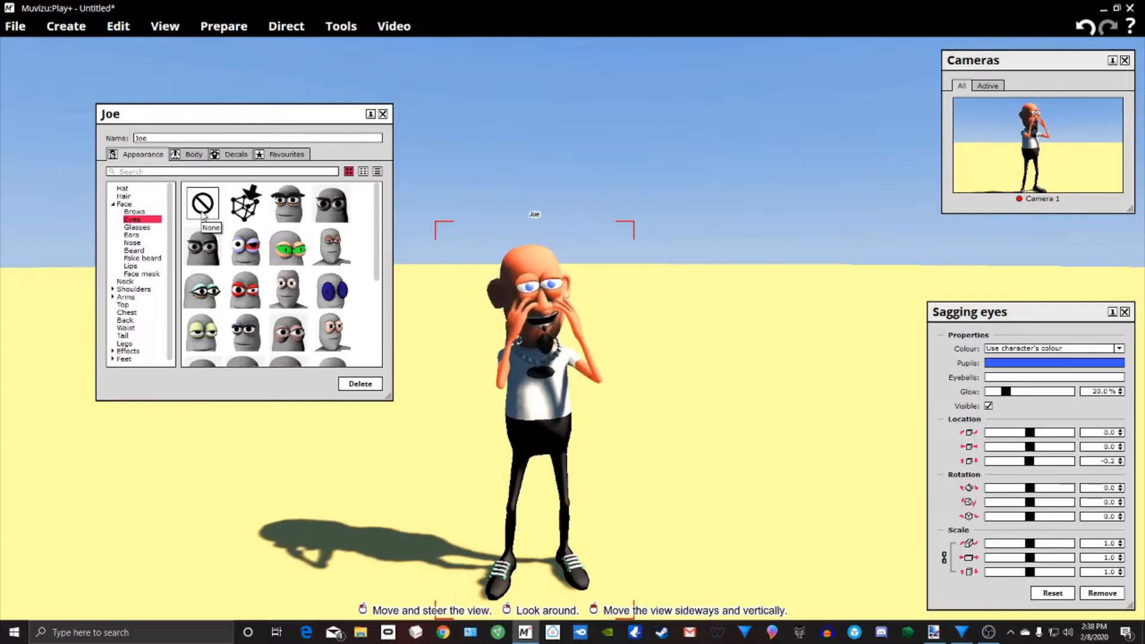
{"action": "left_click", "coordinate": [203, 214]}
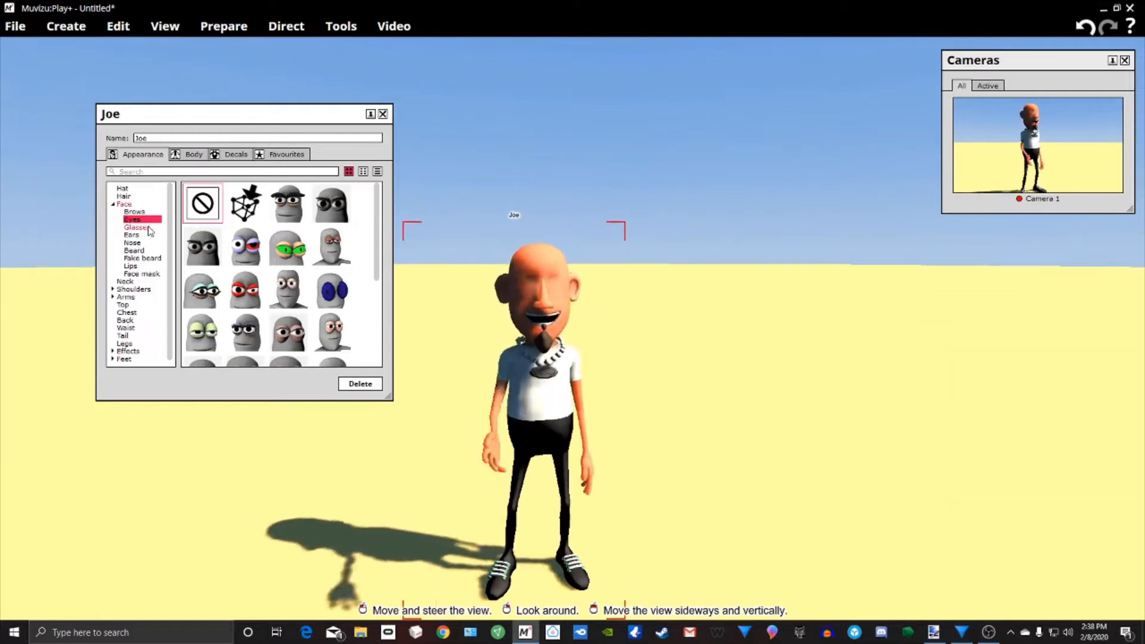
Step: Check the glasses options, and set Joe's ears and nose to None
{"action": "left_click", "coordinate": [144, 228]}
{"action": "left_click", "coordinate": [138, 235]}
{"action": "left_click", "coordinate": [203, 203]}
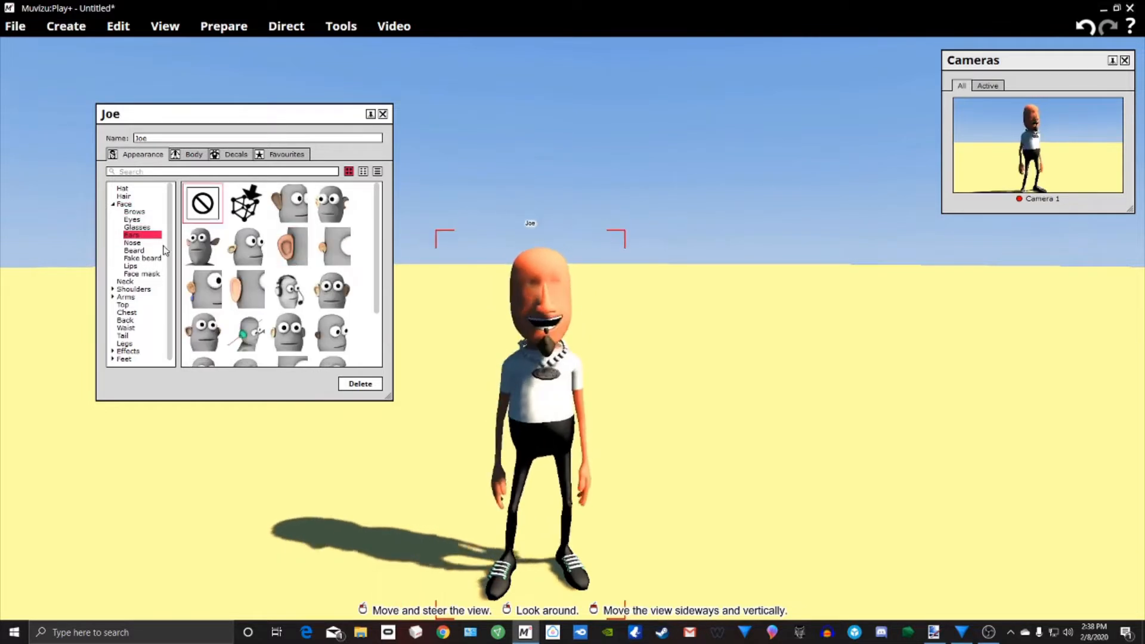
{"action": "left_click", "coordinate": [150, 243]}
{"action": "left_click", "coordinate": [202, 203]}
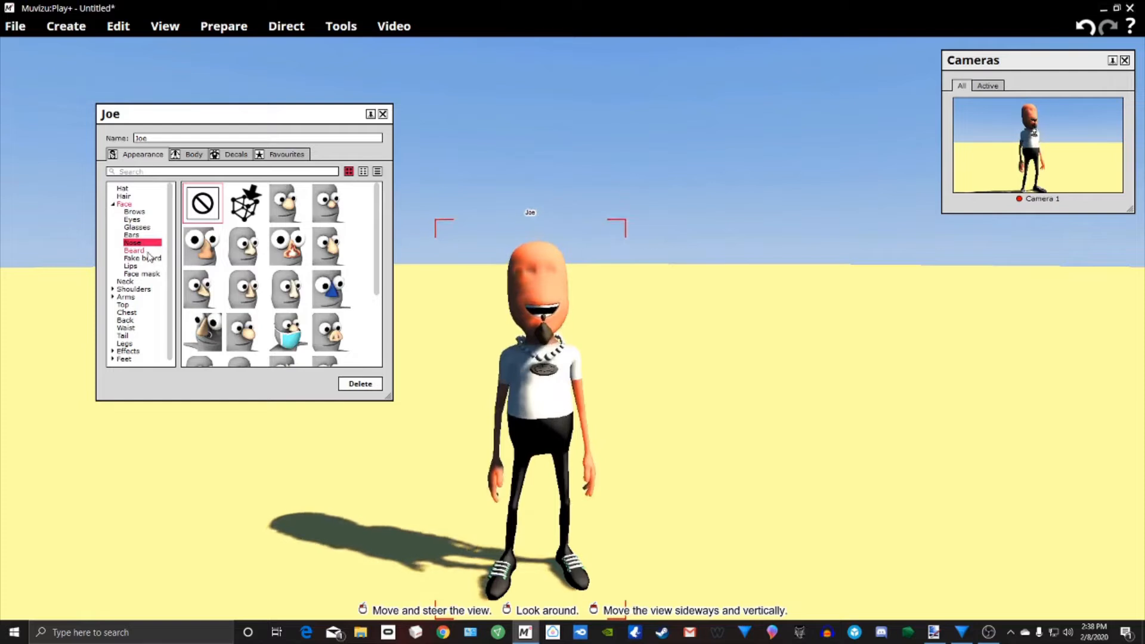
Step: Remove Joe's beard and his neck accessory by setting both to None
{"action": "left_click", "coordinate": [162, 251]}
{"action": "left_click", "coordinate": [144, 258]}
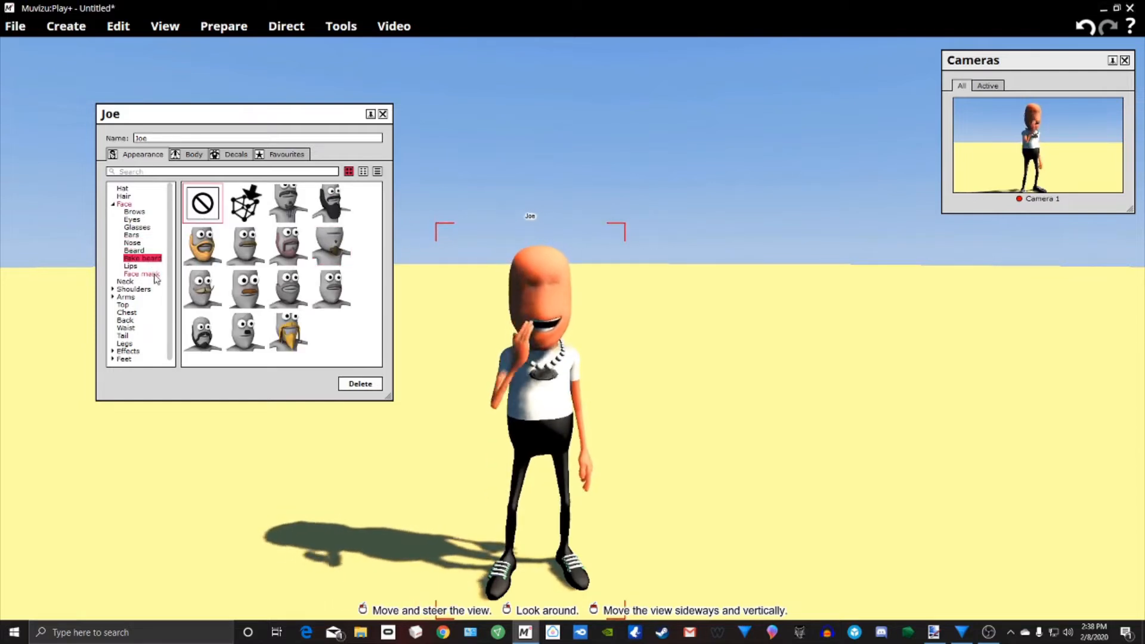
{"action": "left_click", "coordinate": [124, 281]}
{"action": "left_click", "coordinate": [202, 204]}
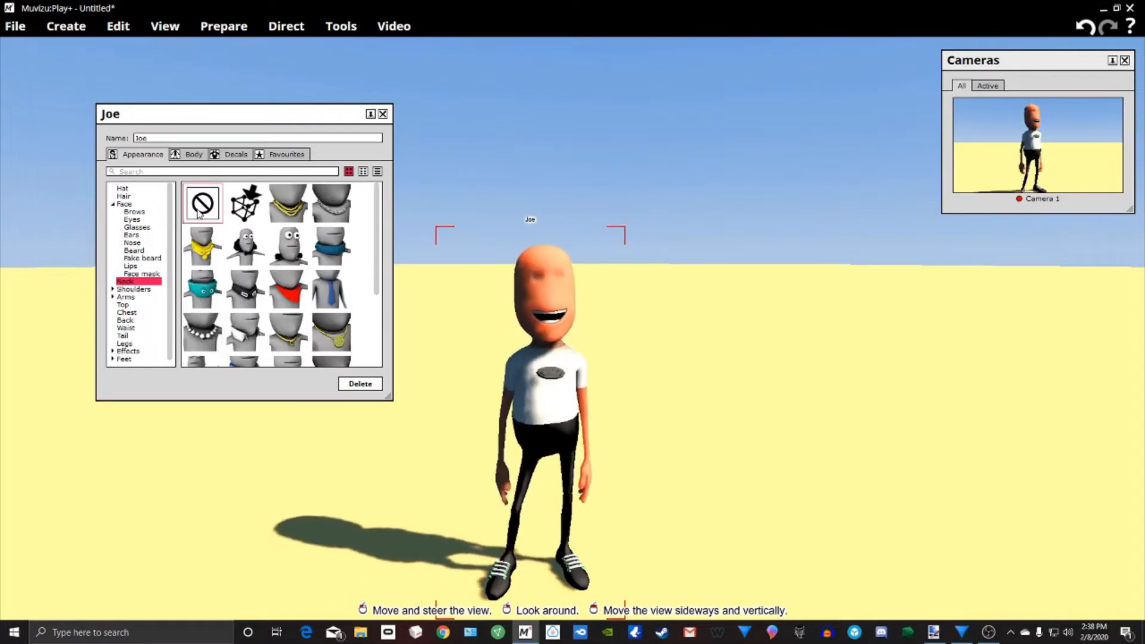
Step: Remove Joe's chest emblem and the small laces on his feet by setting both appearance items to None
{"action": "left_click", "coordinate": [126, 314]}
{"action": "left_click", "coordinate": [192, 204]}
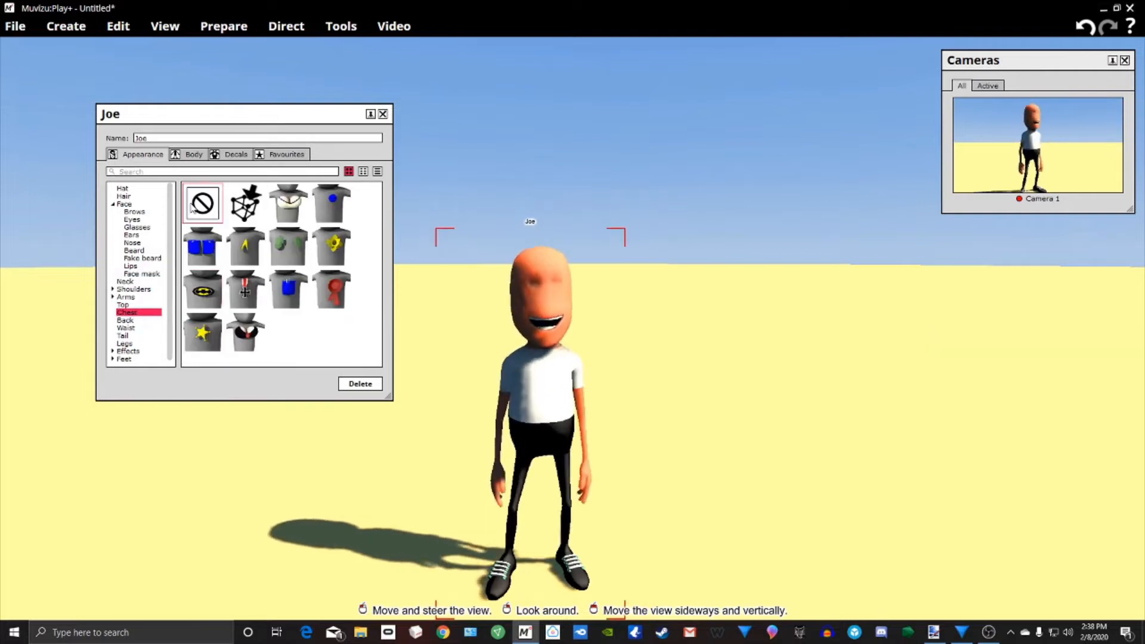
{"action": "left_click", "coordinate": [125, 359]}
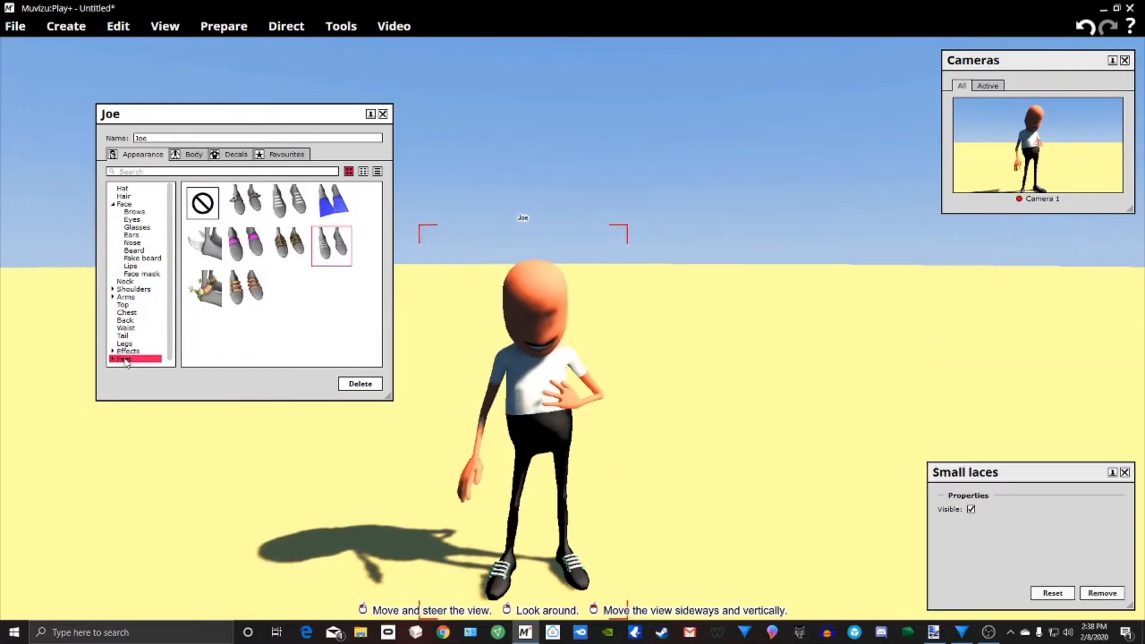
{"action": "left_click", "coordinate": [202, 203]}
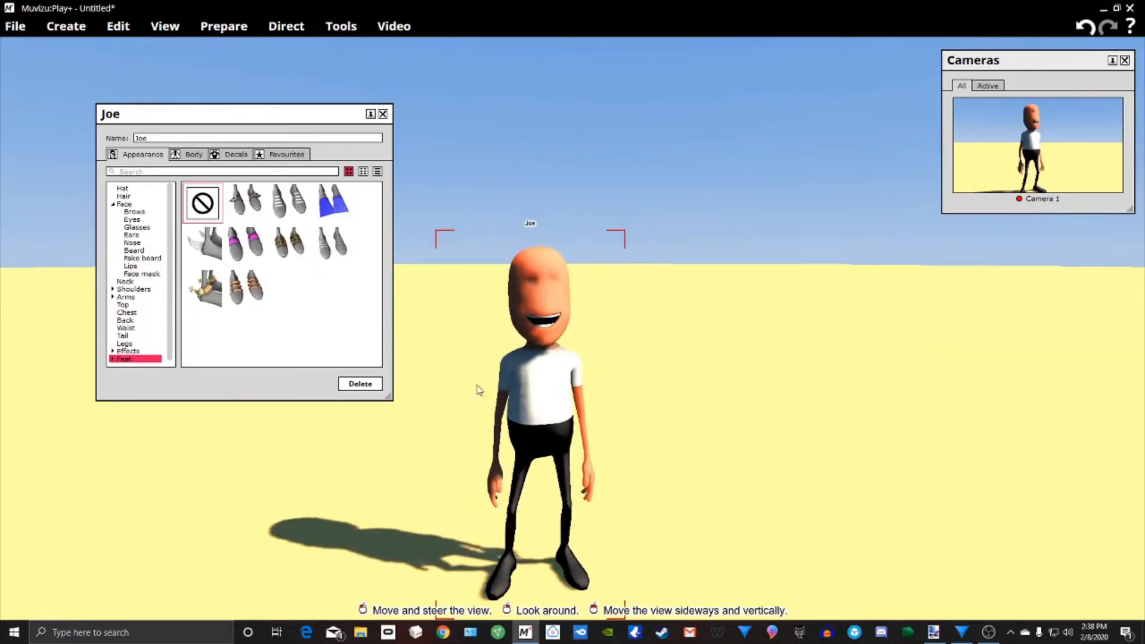
Step: Move Joe clear of the settings window and set his body's Expressive value to 0%
{"action": "left_click_drag", "start_coordinate": [525, 307], "coordinate": [617, 286]}
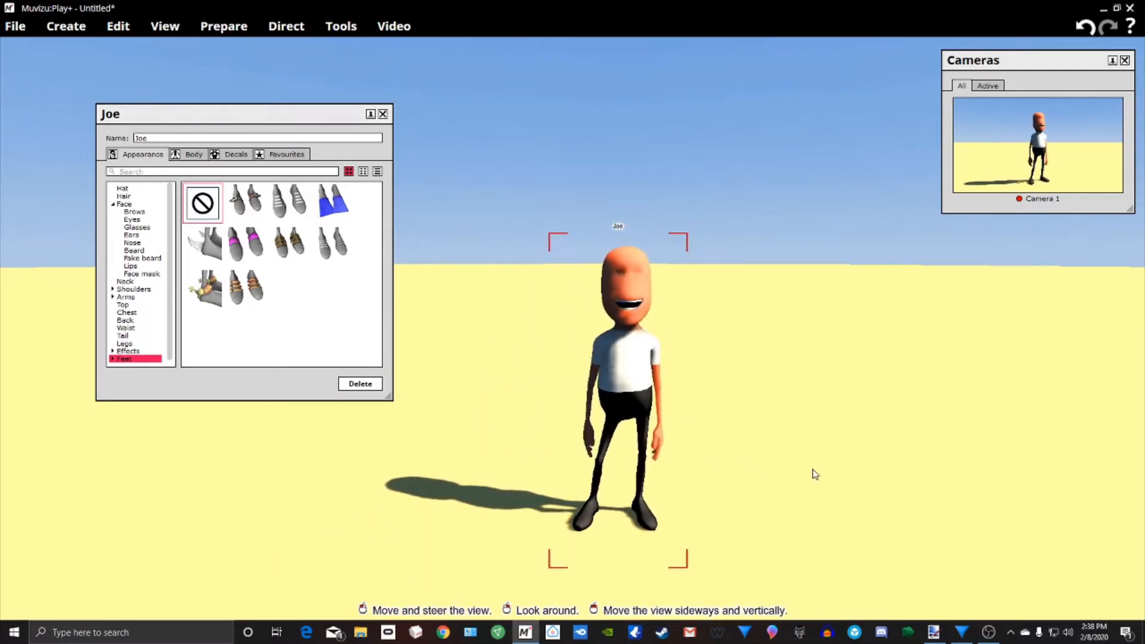
{"action": "scroll", "coordinate": [753, 448], "scroll_direction": "up", "scroll_amount": 3}
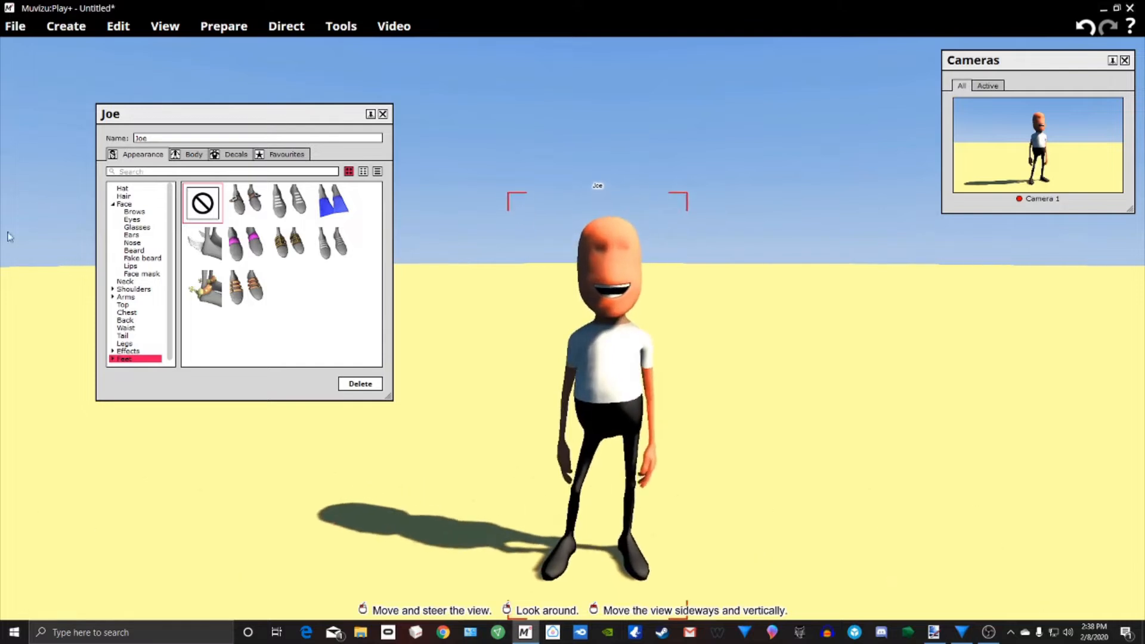
{"action": "left_click", "coordinate": [188, 154]}
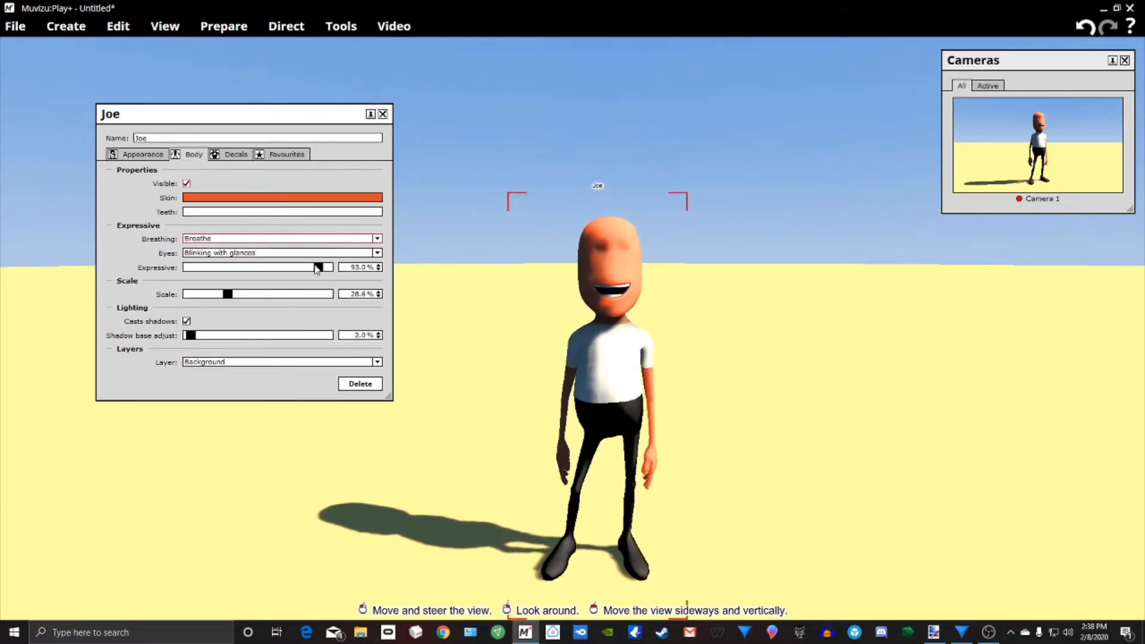
{"action": "left_click_drag", "start_coordinate": [320, 270], "coordinate": [181, 276]}
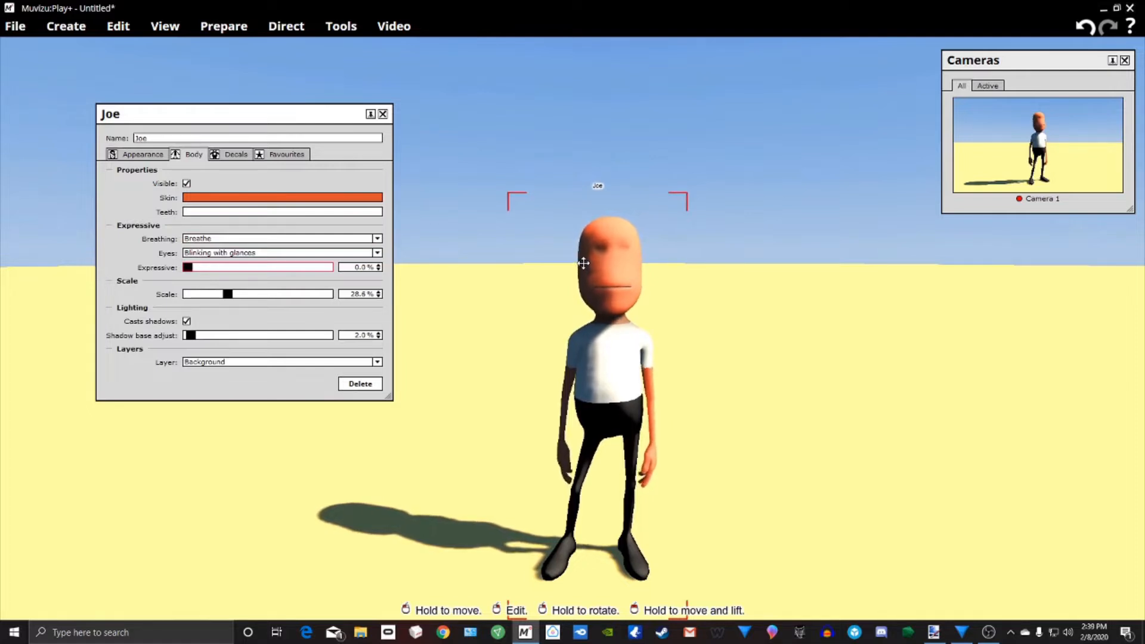
{"action": "left_click_drag", "start_coordinate": [623, 290], "coordinate": [672, 285]}
Step: Give Joe the long-sleeved top and set the shirt's body colour to dark brown 1E0A01
{"action": "left_click", "coordinate": [142, 155]}
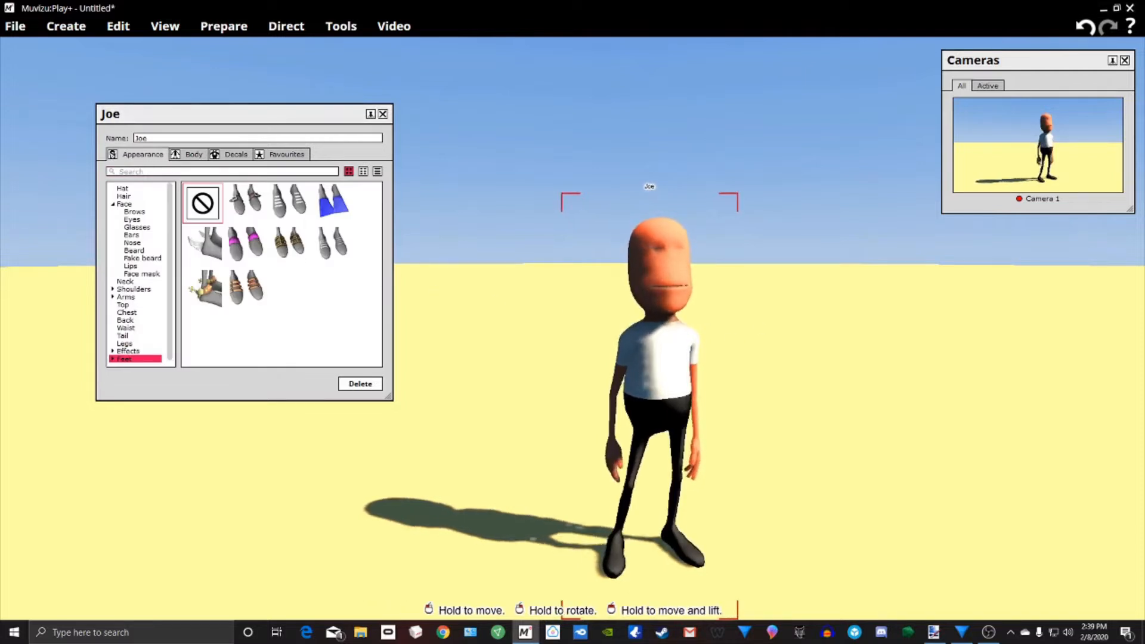
{"action": "left_click", "coordinate": [124, 305]}
{"action": "left_click", "coordinate": [244, 218]}
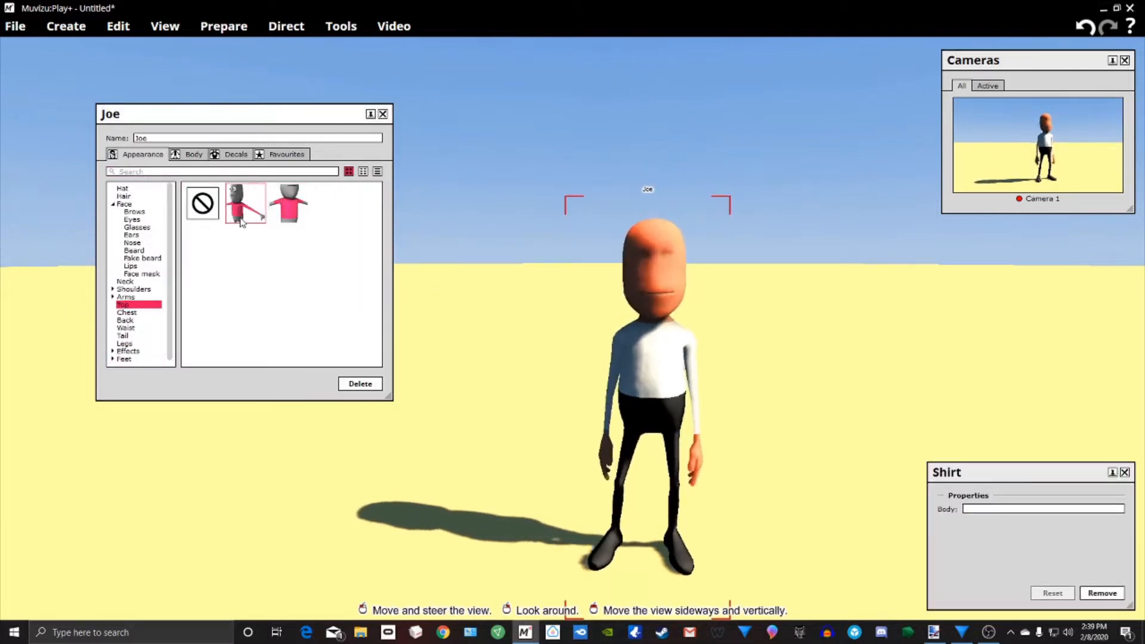
{"action": "left_click_drag", "start_coordinate": [998, 476], "coordinate": [810, 317]}
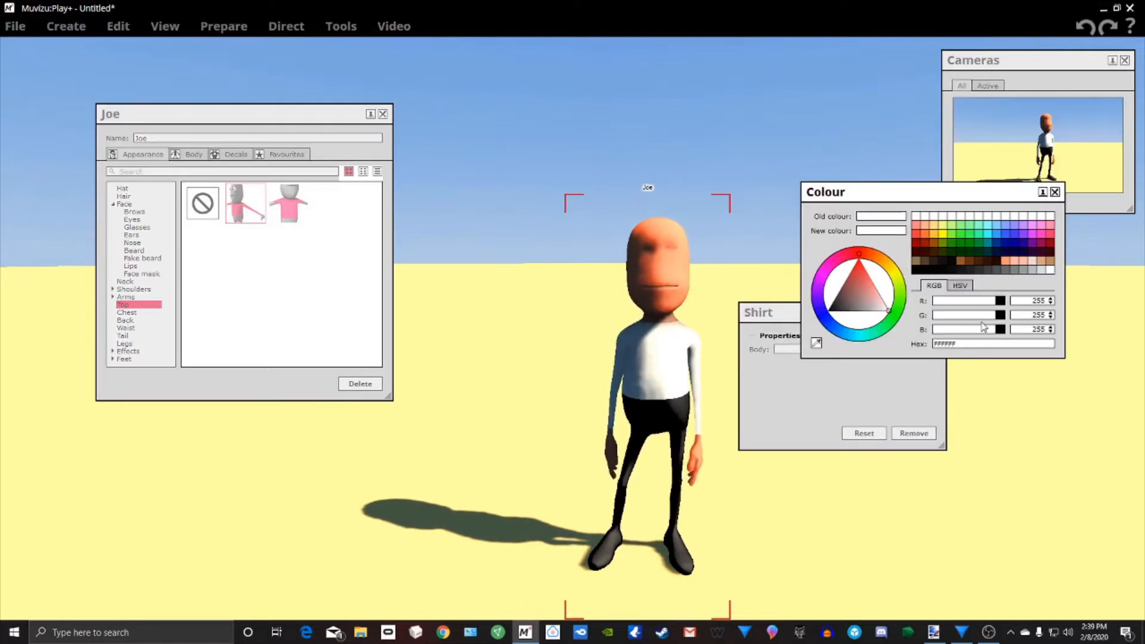
{"action": "left_click", "coordinate": [995, 260]}
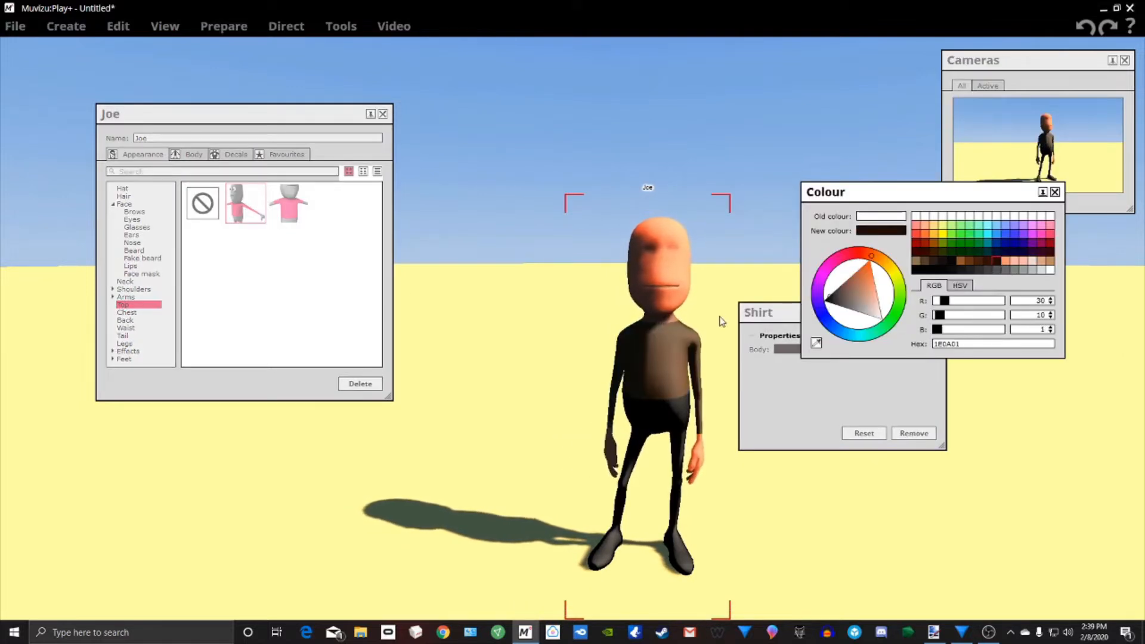
{"action": "left_click", "coordinate": [1055, 192]}
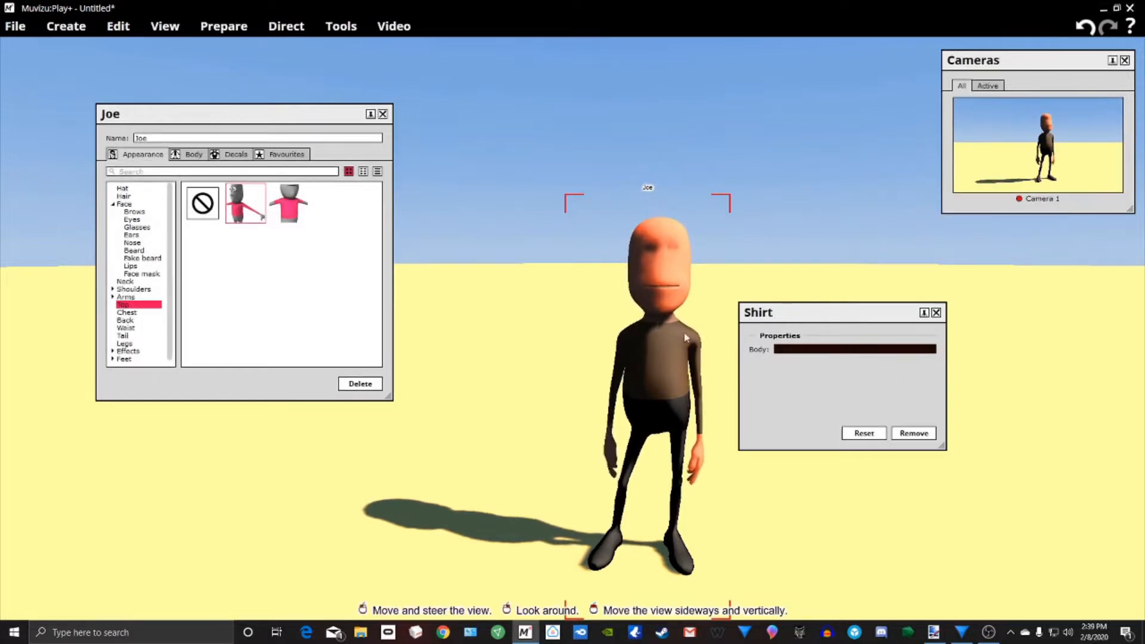
{"action": "left_click_drag", "start_coordinate": [793, 318], "coordinate": [808, 297]}
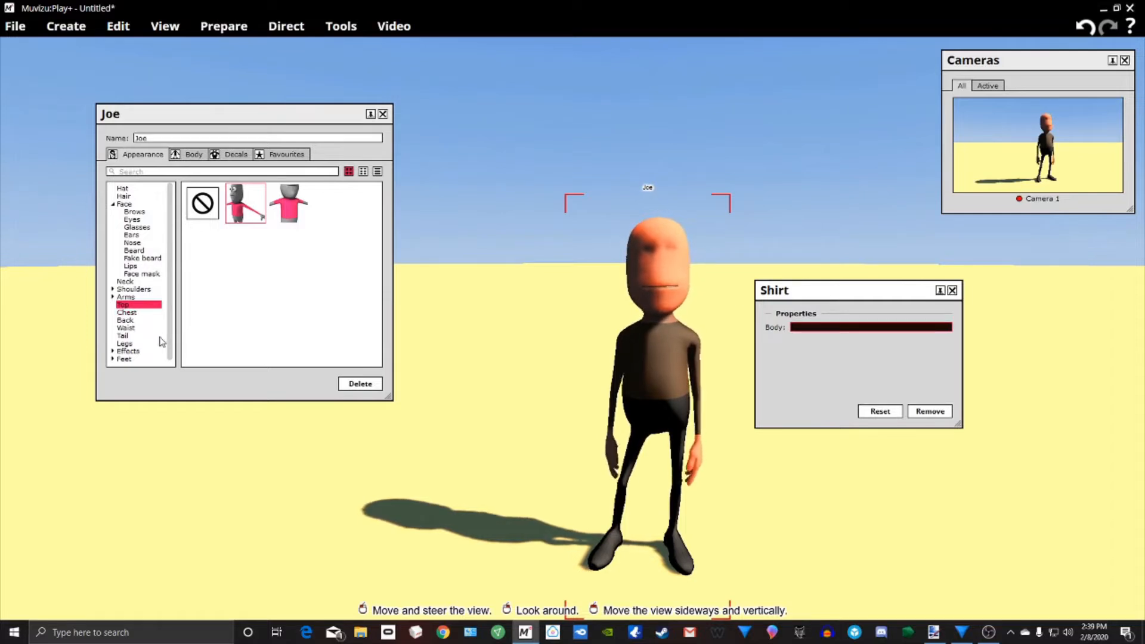
Step: Set the leg colour of Joe's trousers to the same dark brown, 1E0A01
{"action": "left_click", "coordinate": [137, 344]}
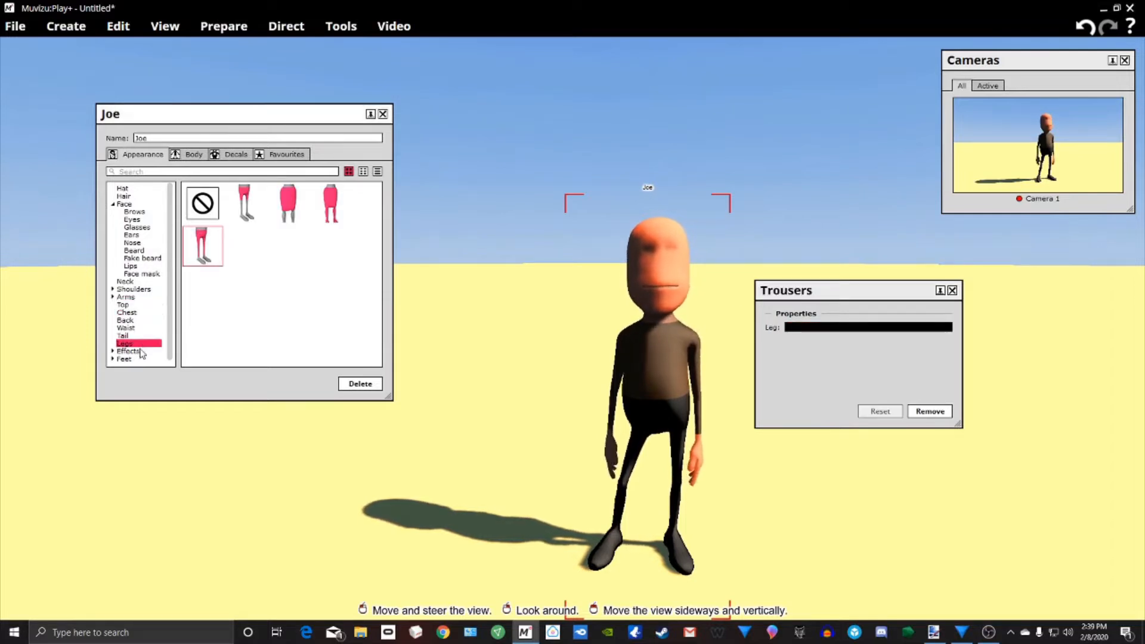
{"action": "left_click", "coordinate": [814, 328]}
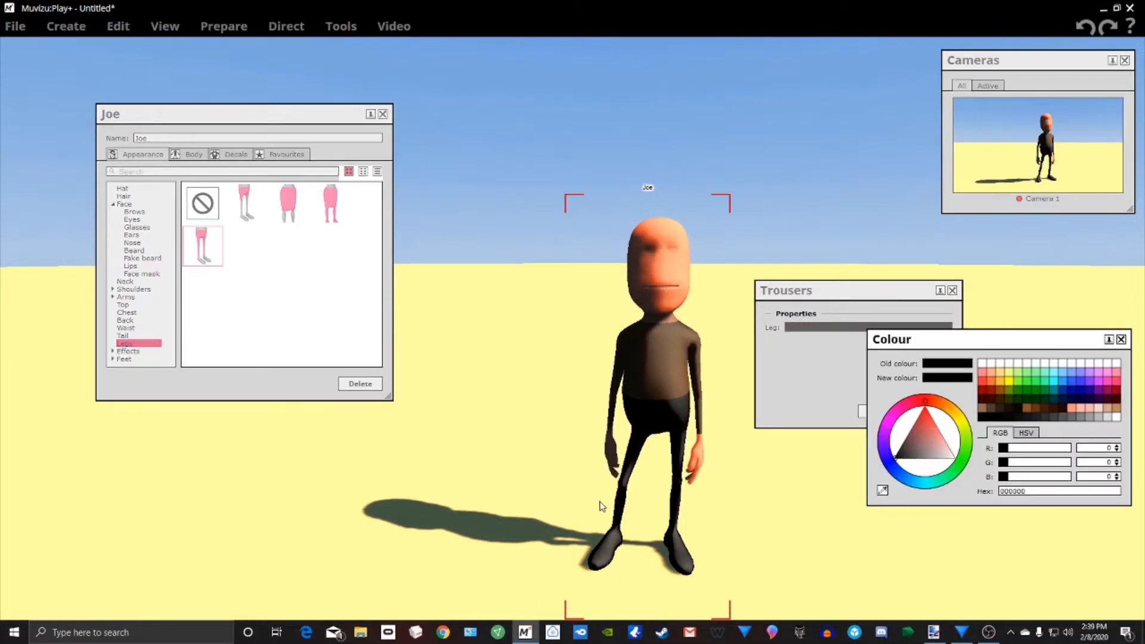
{"action": "left_click", "coordinate": [1062, 408]}
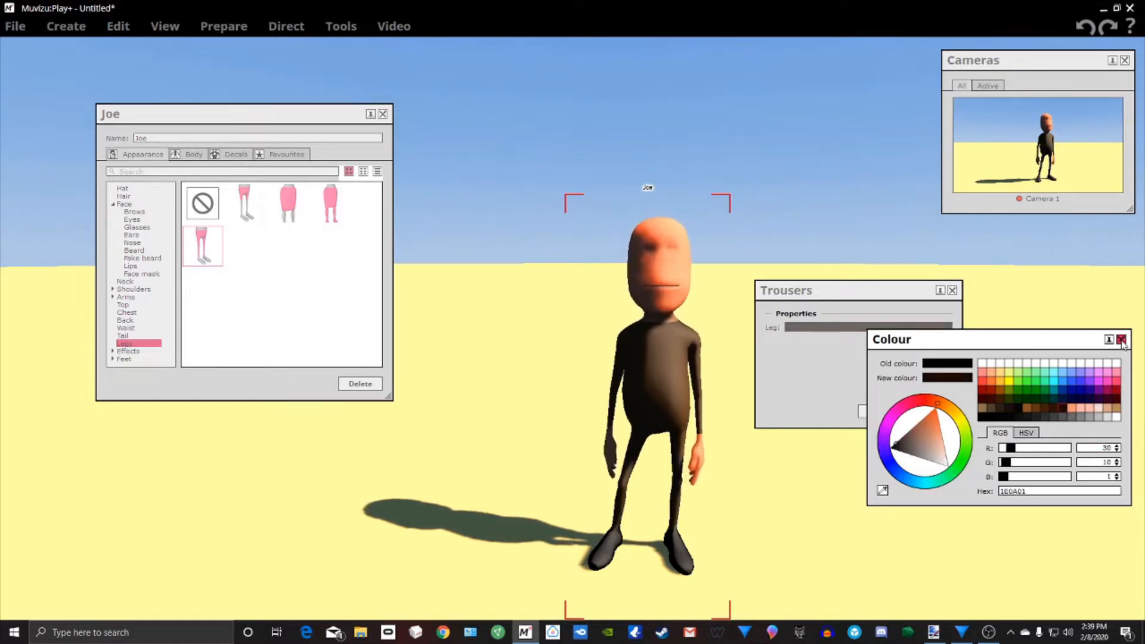
{"action": "left_click", "coordinate": [1121, 340]}
{"action": "left_click", "coordinate": [952, 290]}
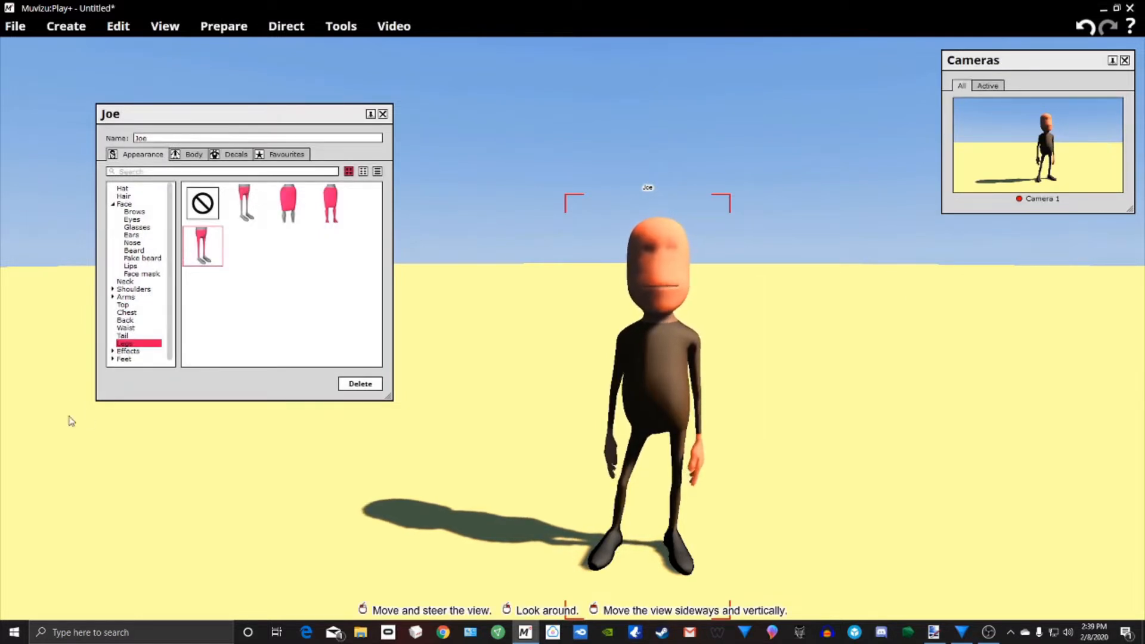
Step: Set the foot colour of Joe's shoes to dark brown 1E0A01
{"action": "left_click", "coordinate": [123, 359]}
{"action": "left_click", "coordinate": [131, 338]}
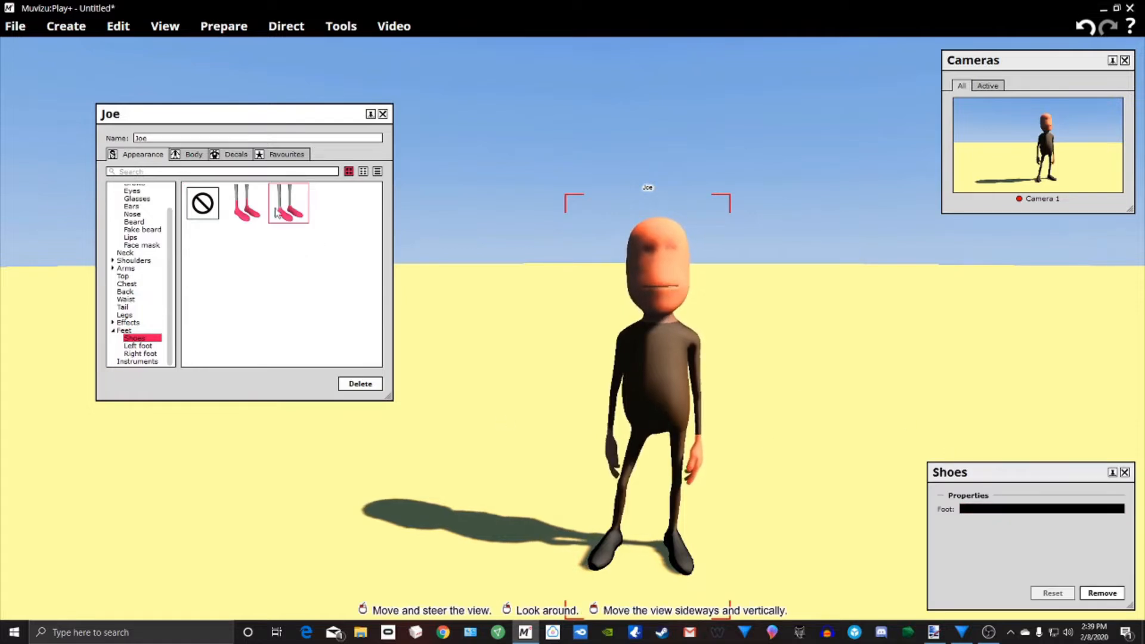
{"action": "left_click", "coordinate": [1066, 511]}
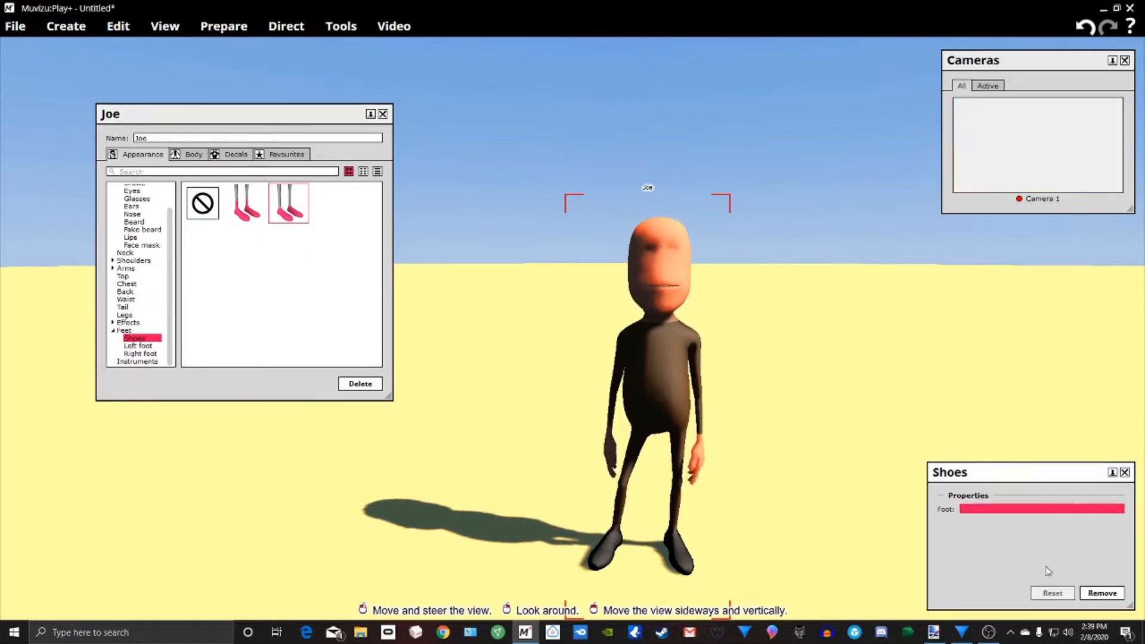
{"action": "left_click", "coordinate": [1004, 276]}
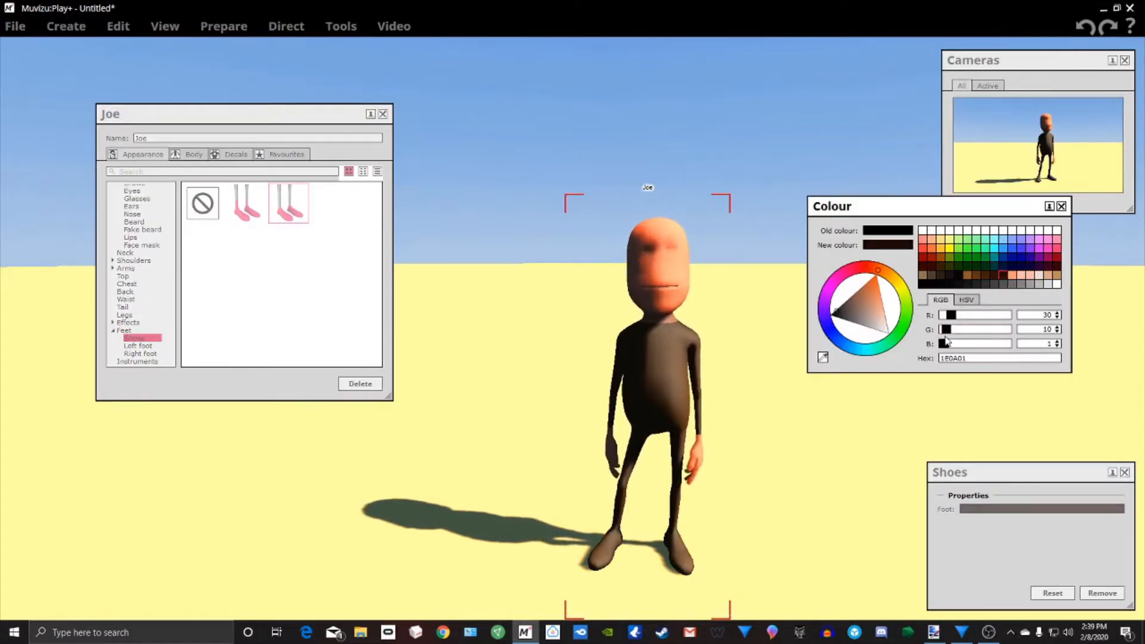
{"action": "left_click", "coordinate": [1062, 206]}
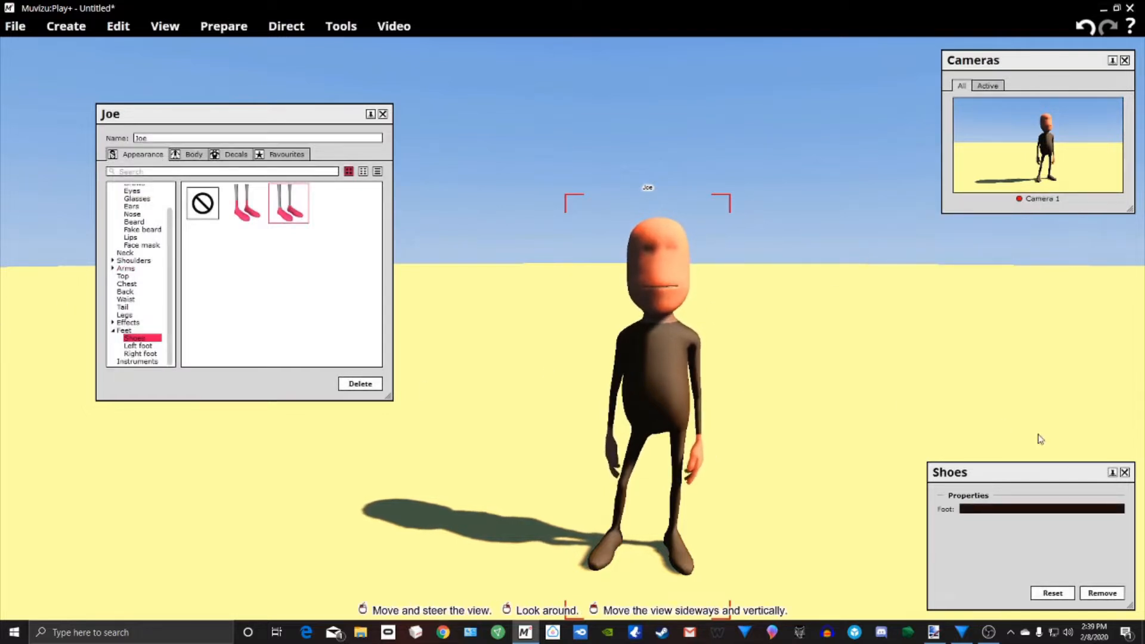
{"action": "left_click", "coordinate": [1125, 473]}
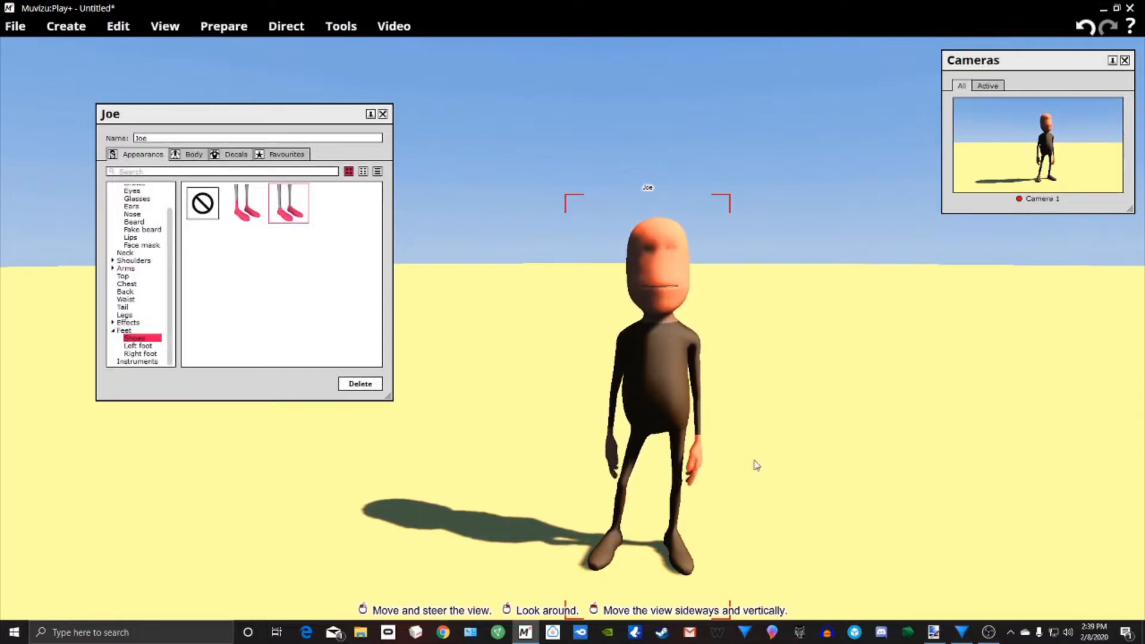
Step: Put the short hand gloves on Joe and set the glove colour to dark brown 1E0A01
{"action": "left_click", "coordinate": [134, 270]}
{"action": "left_click", "coordinate": [136, 276]}
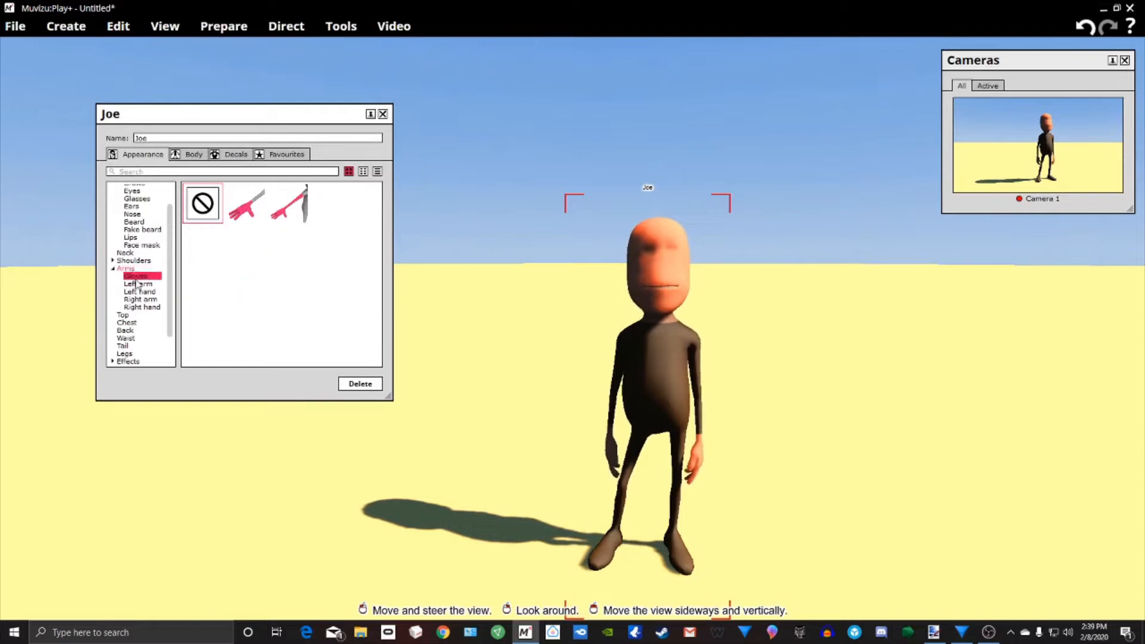
{"action": "left_click", "coordinate": [248, 206]}
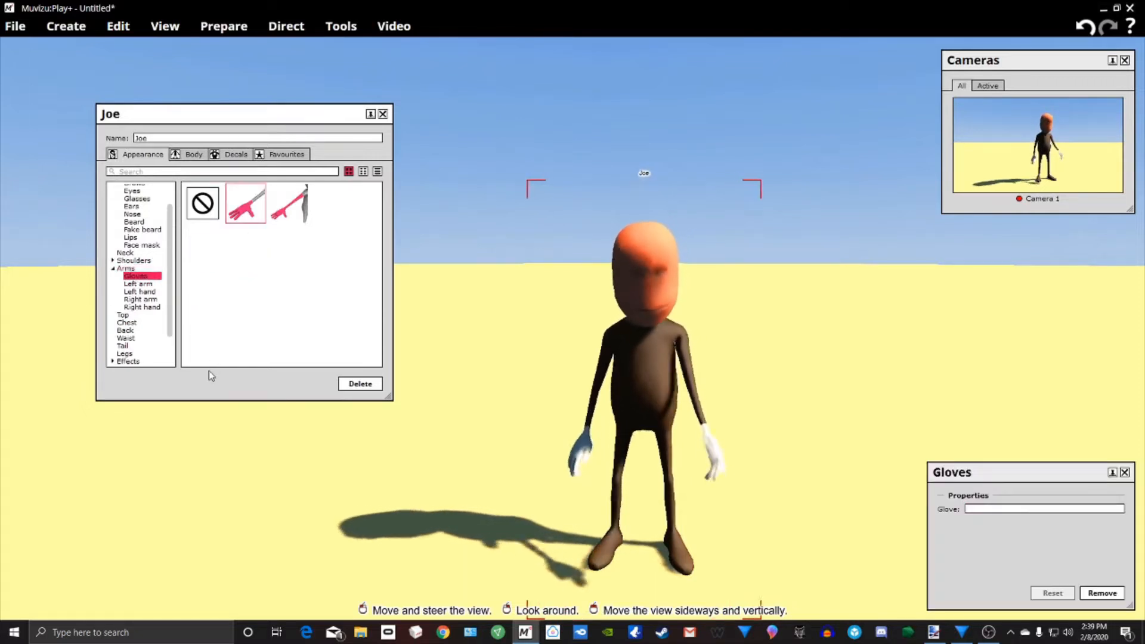
{"action": "left_click", "coordinate": [1030, 510]}
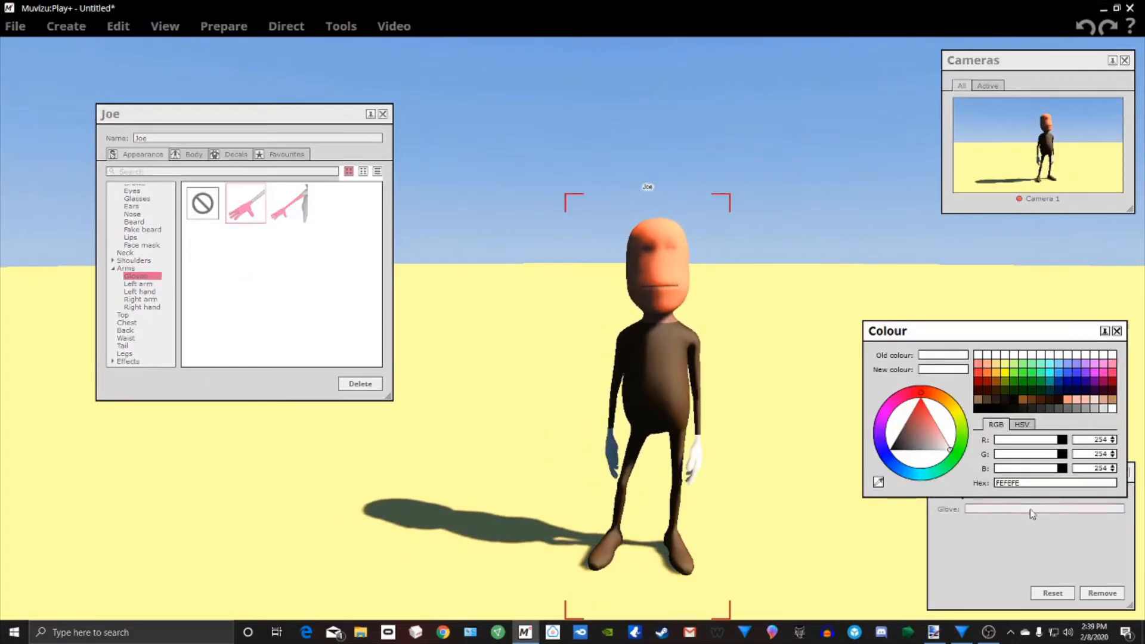
{"action": "left_click", "coordinate": [1059, 400]}
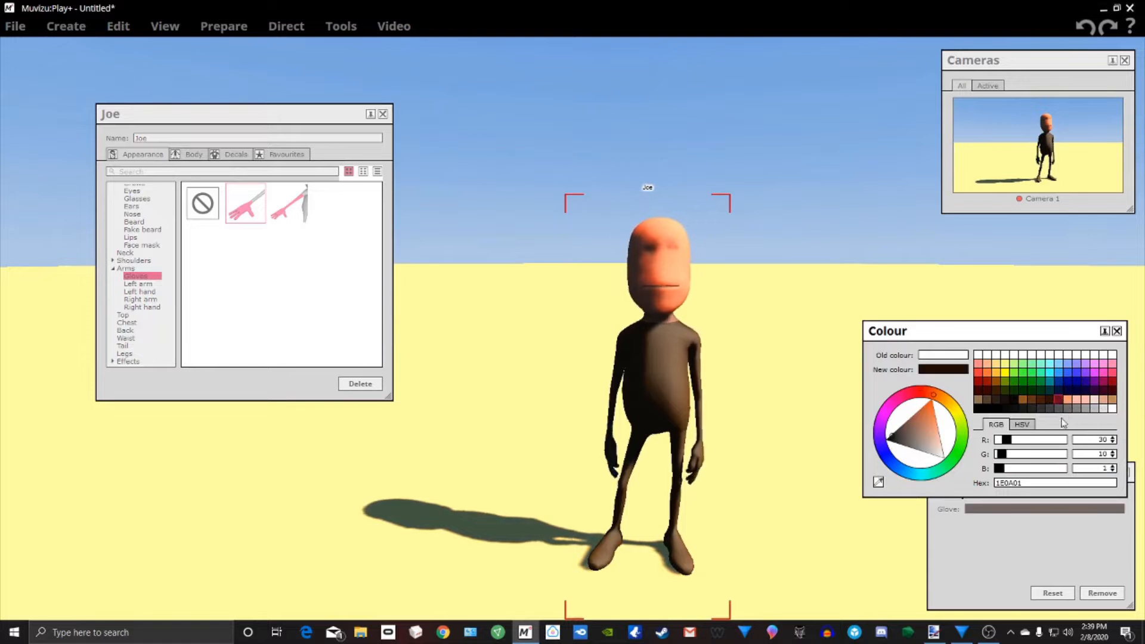
{"action": "left_click", "coordinate": [1118, 331]}
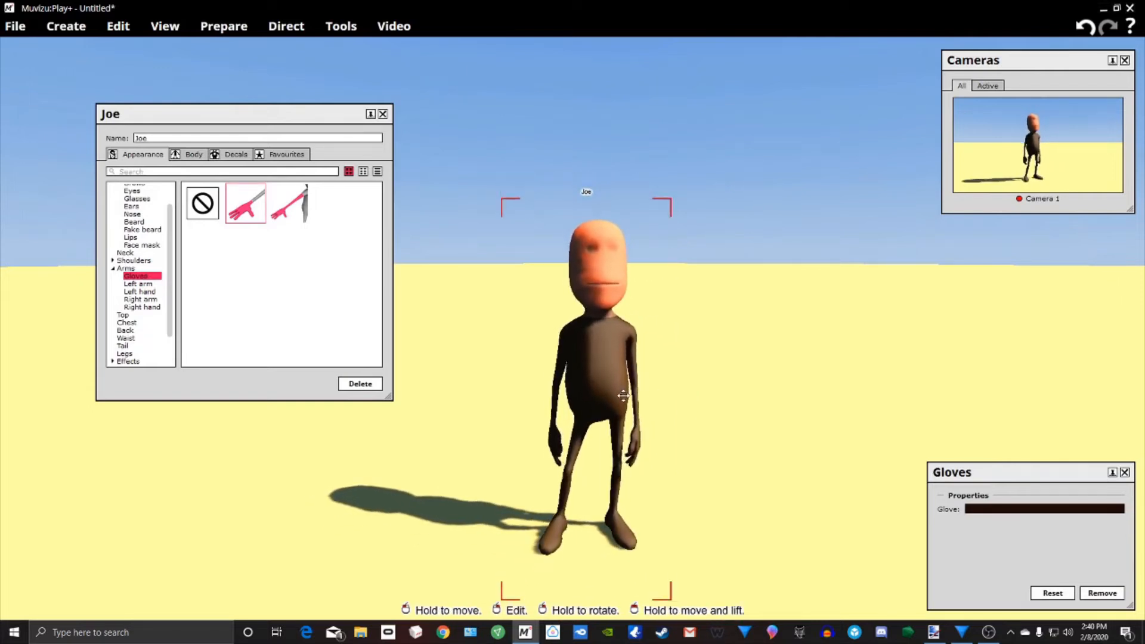
{"action": "left_click", "coordinate": [1125, 474]}
{"action": "mouse_move", "coordinate": [236, 116]}
{"action": "left_mouse_down"}
{"action": "mouse_move", "coordinate": [199, 115]}
{"action": "mouse_move", "coordinate": [229, 124]}
{"action": "left_mouse_up"}
{"action": "left_click_drag", "start_coordinate": [477, 334], "coordinate": [474, 280]}
{"action": "mouse_move", "coordinate": [465, 325]}
{"action": "right_mouse_down"}
{"action": "mouse_move", "coordinate": [424, 349]}
{"action": "mouse_move", "coordinate": [465, 324]}
{"action": "right_mouse_up"}
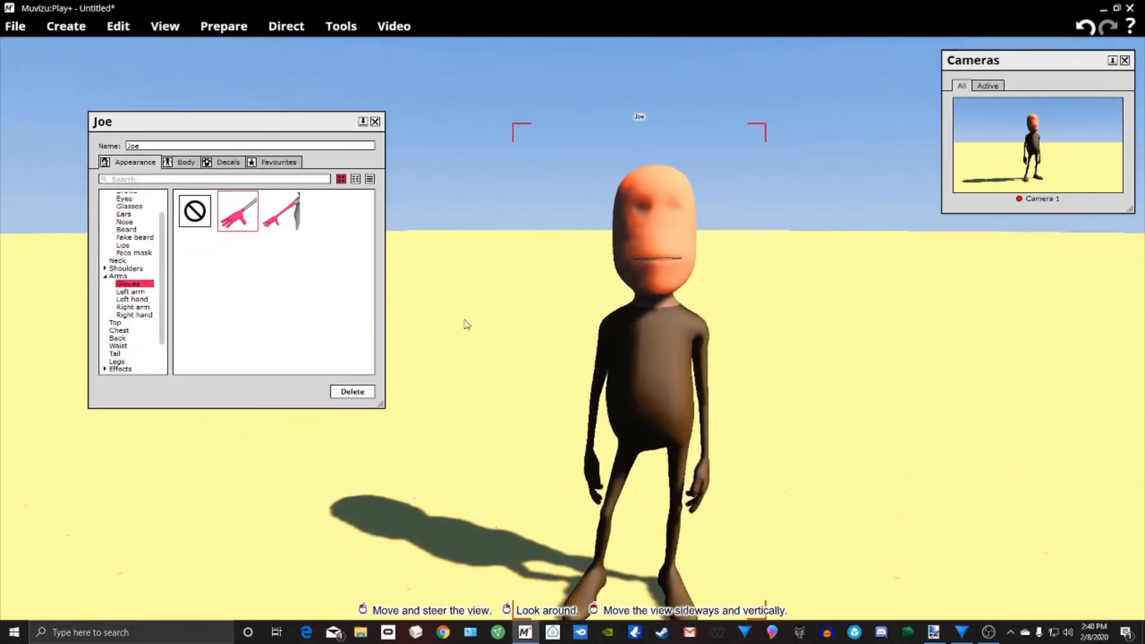
Step: Switch to the desktop, shift the Ducky.ms3d icon and open that file in MilkShape 3D
{"action": "left_click", "coordinate": [1103, 8]}
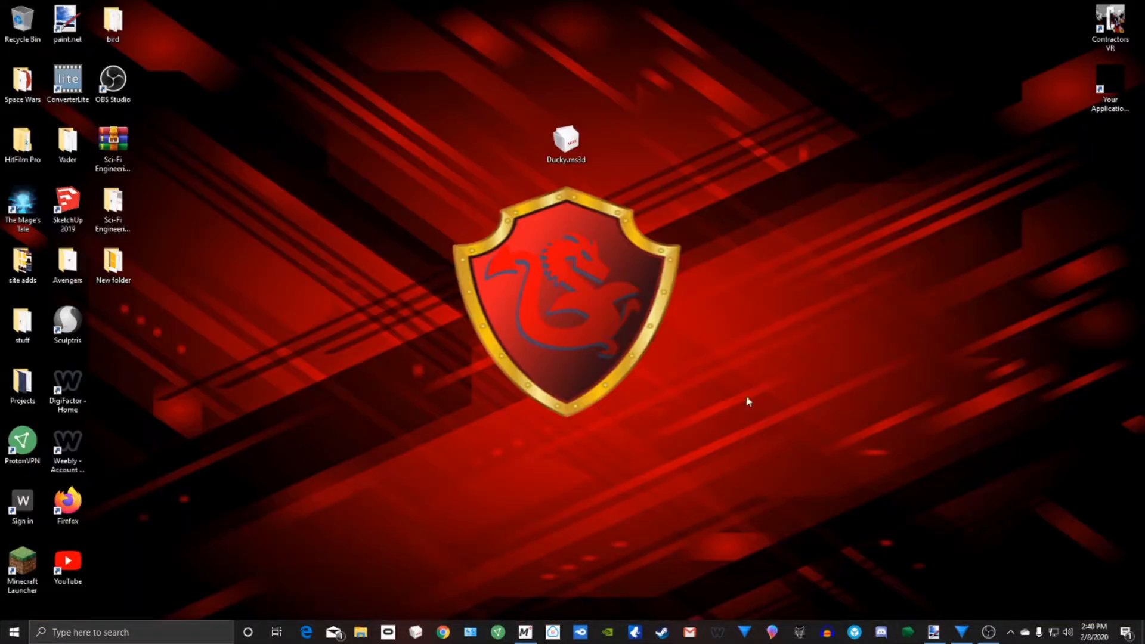
{"action": "left_click_drag", "start_coordinate": [569, 149], "coordinate": [403, 162]}
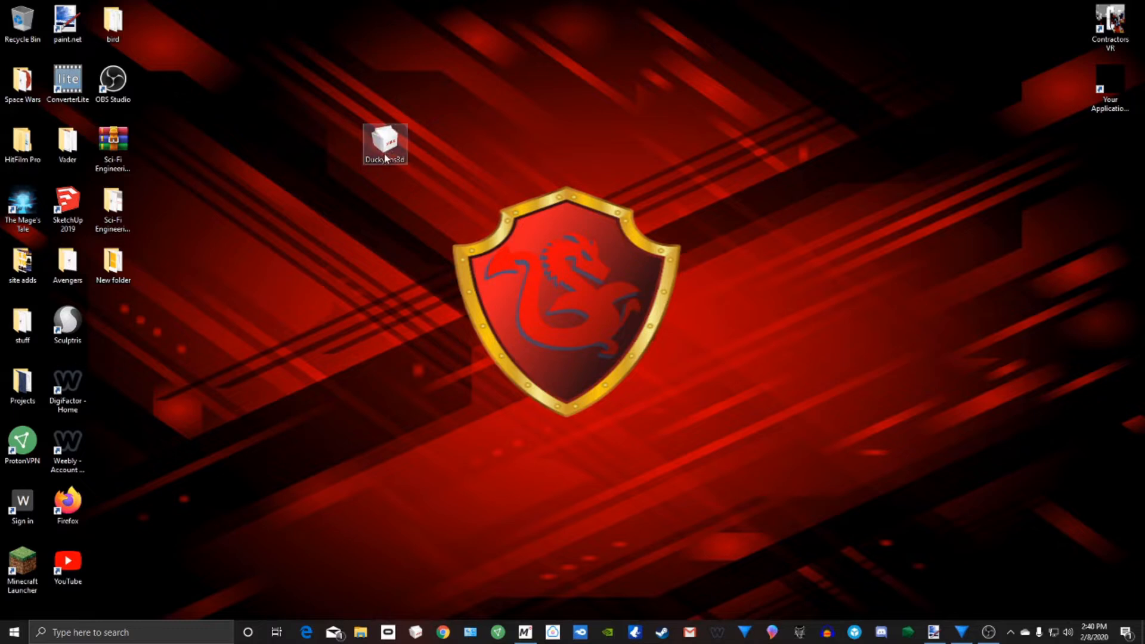
{"action": "left_click_drag", "start_coordinate": [384, 158], "coordinate": [435, 159]}
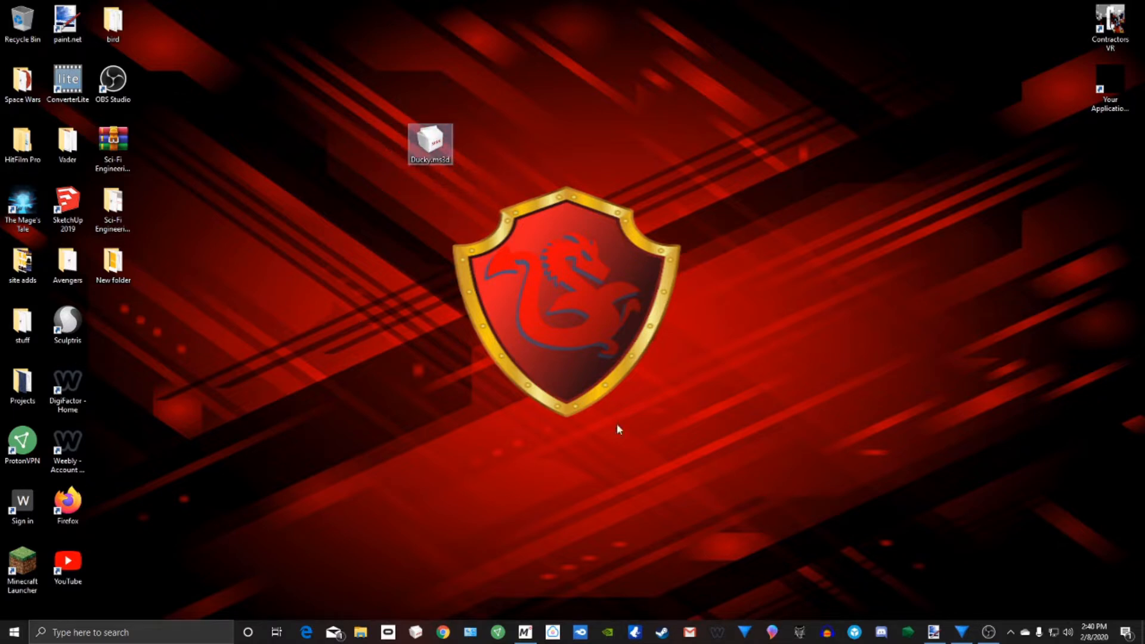
{"action": "mouse_move", "coordinate": [61, 339]}
{"action": "left_mouse_down"}
{"action": "mouse_move", "coordinate": [194, 349]}
{"action": "mouse_move", "coordinate": [286, 285]}
{"action": "left_mouse_up"}
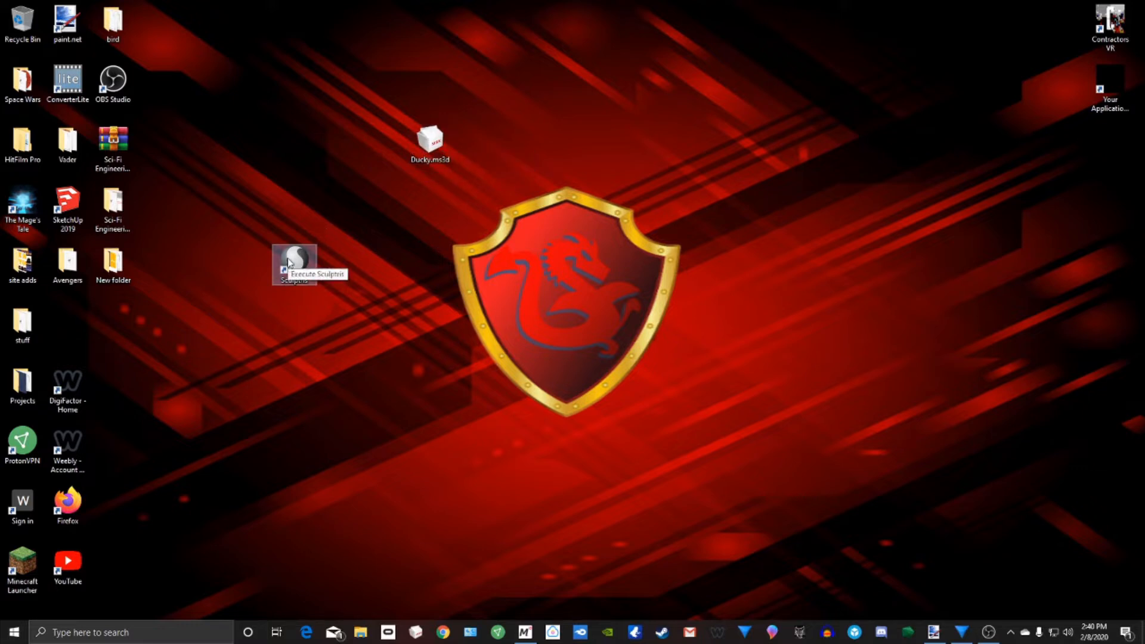
{"action": "mouse_move", "coordinate": [291, 262]}
{"action": "left_mouse_down"}
{"action": "mouse_move", "coordinate": [182, 346]}
{"action": "mouse_move", "coordinate": [79, 321]}
{"action": "left_mouse_up"}
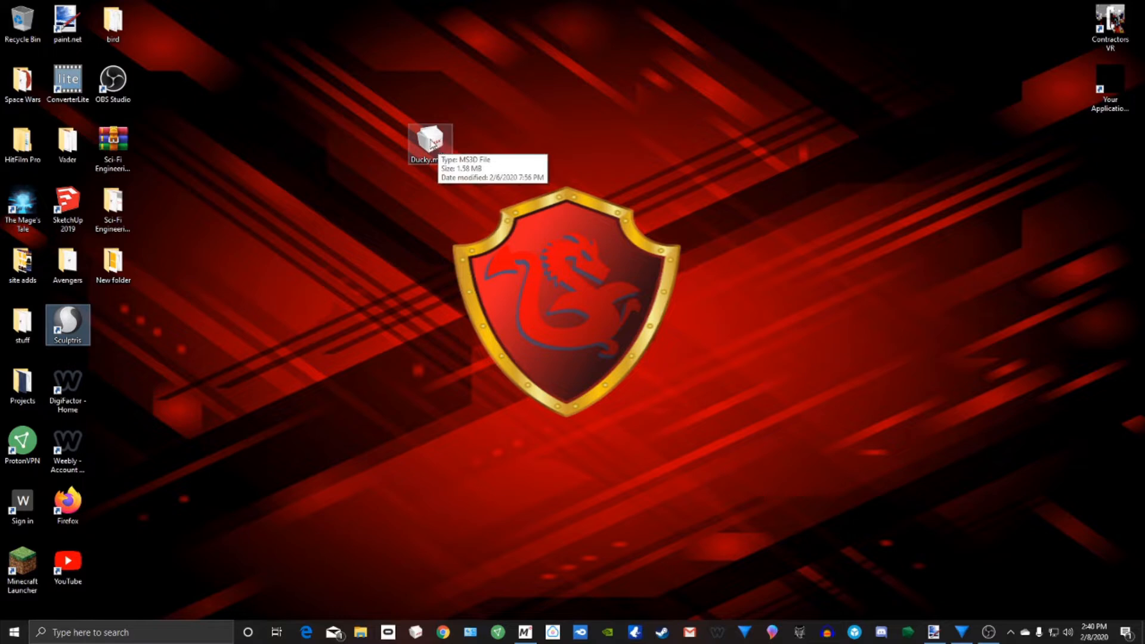
{"action": "double_click", "coordinate": [433, 142]}
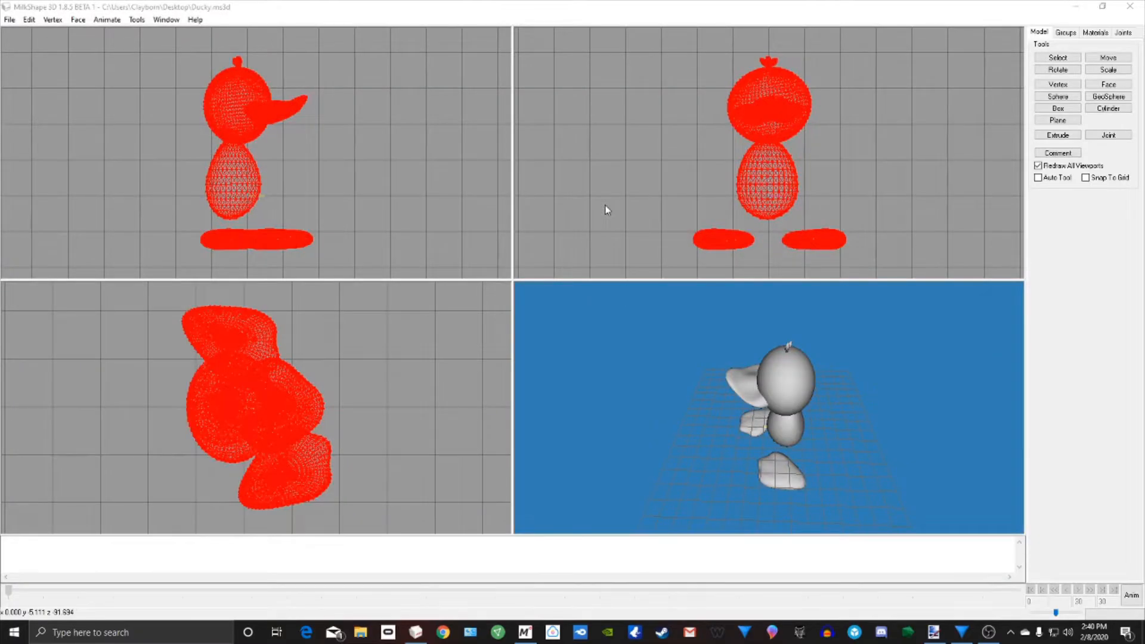
Step: Move the whole selected duck model slightly upward in the front view and inspect it in the 3D view
{"action": "left_click_drag", "start_coordinate": [756, 349], "coordinate": [794, 401]}
{"action": "left_click", "coordinate": [1108, 58]}
{"action": "left_click_drag", "start_coordinate": [919, 167], "coordinate": [918, 135]}
{"action": "left_click_drag", "start_coordinate": [748, 413], "coordinate": [833, 465]}
{"action": "mouse_move", "coordinate": [837, 372]}
{"action": "left_mouse_down"}
{"action": "mouse_move", "coordinate": [847, 403]}
{"action": "mouse_move", "coordinate": [827, 425]}
{"action": "mouse_move", "coordinate": [845, 381]}
{"action": "left_mouse_up"}
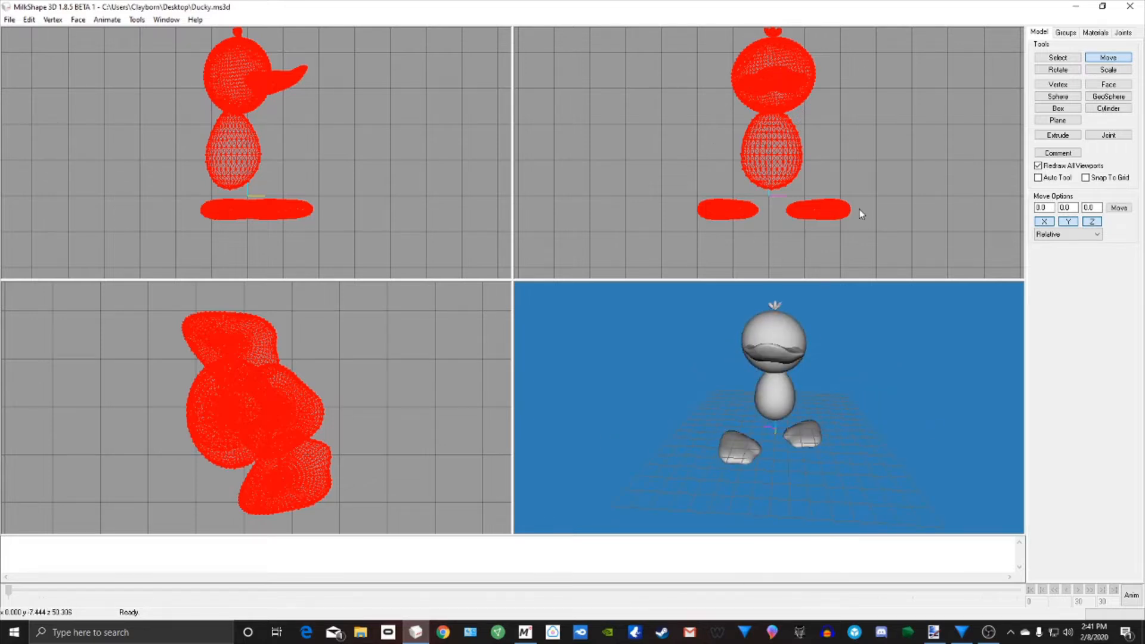
{"action": "mouse_move", "coordinate": [778, 324]}
{"action": "left_mouse_down"}
{"action": "mouse_move", "coordinate": [811, 324]}
{"action": "mouse_move", "coordinate": [780, 338]}
{"action": "left_mouse_up"}
{"action": "right_click", "coordinate": [867, 346]}
{"action": "left_click_drag", "start_coordinate": [855, 358], "coordinate": [852, 440]}
{"action": "left_click_drag", "start_coordinate": [867, 360], "coordinate": [889, 389]}
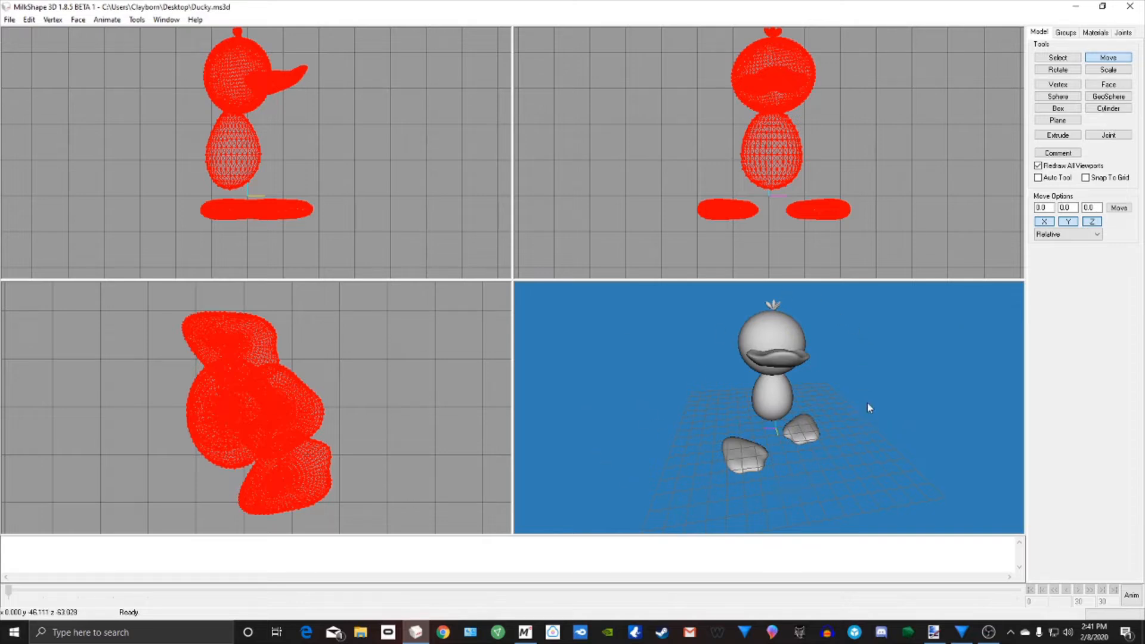
{"action": "left_click_drag", "start_coordinate": [867, 396], "coordinate": [861, 398]}
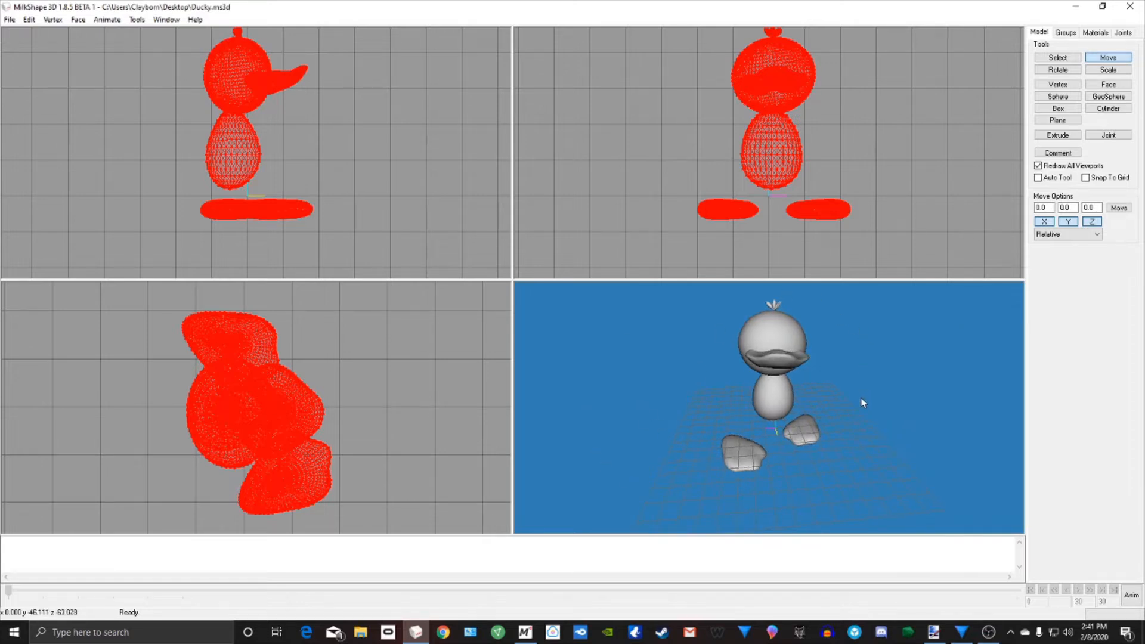
{"action": "left_click_drag", "start_coordinate": [864, 418], "coordinate": [862, 414]}
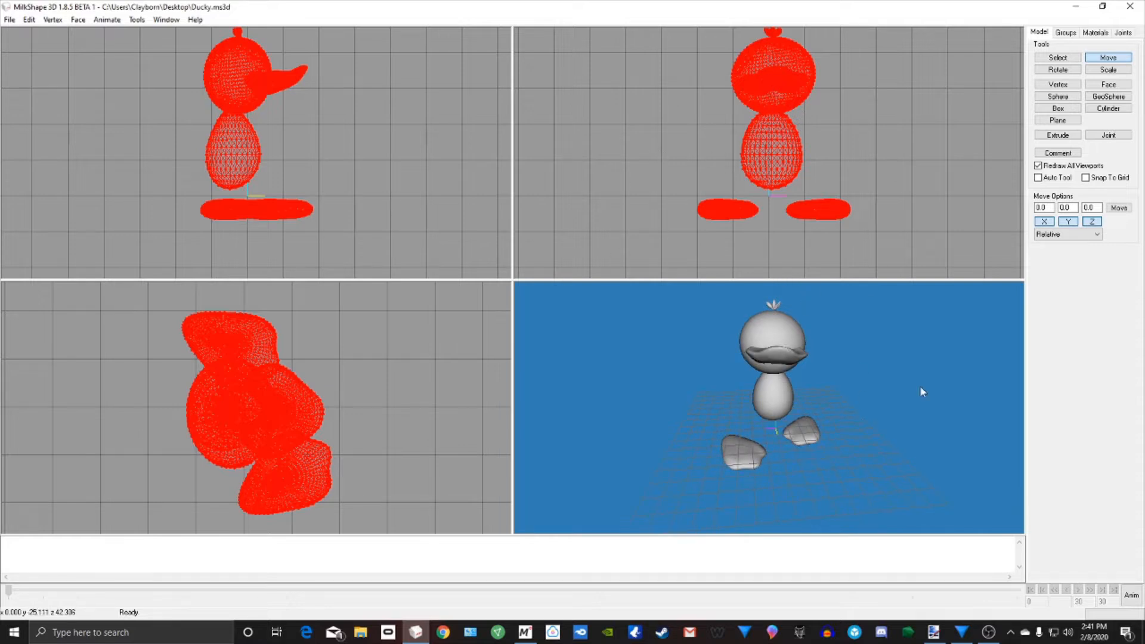
Step: Deselect the Head group, delete all the other selected groups of the duck and select the remaining head again
{"action": "left_click", "coordinate": [1066, 35]}
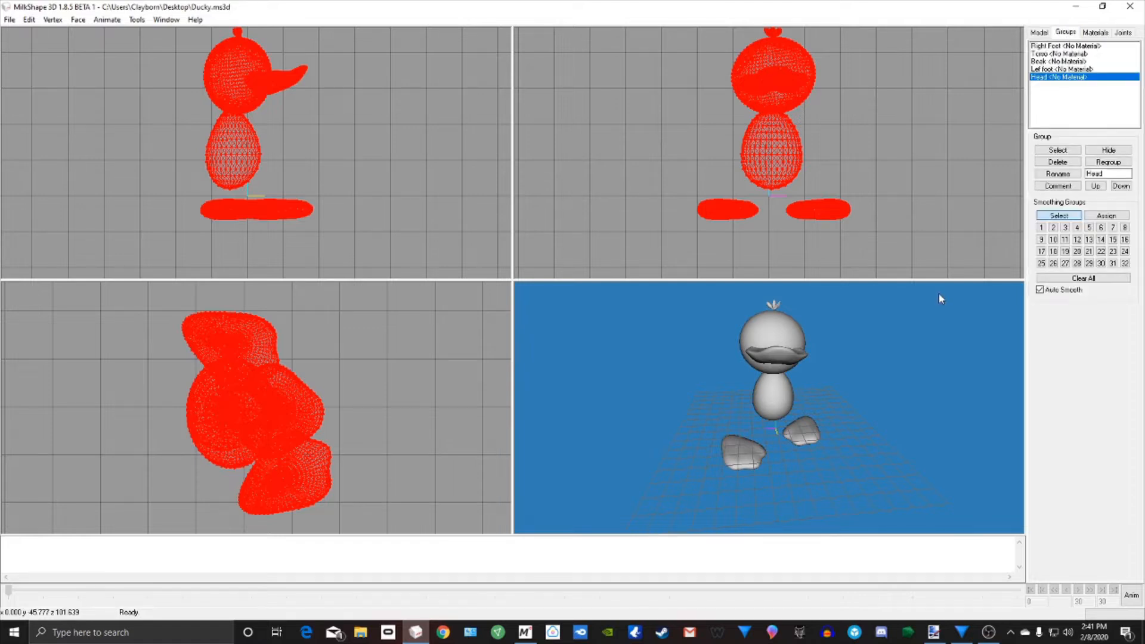
{"action": "double_click", "coordinate": [1059, 78]}
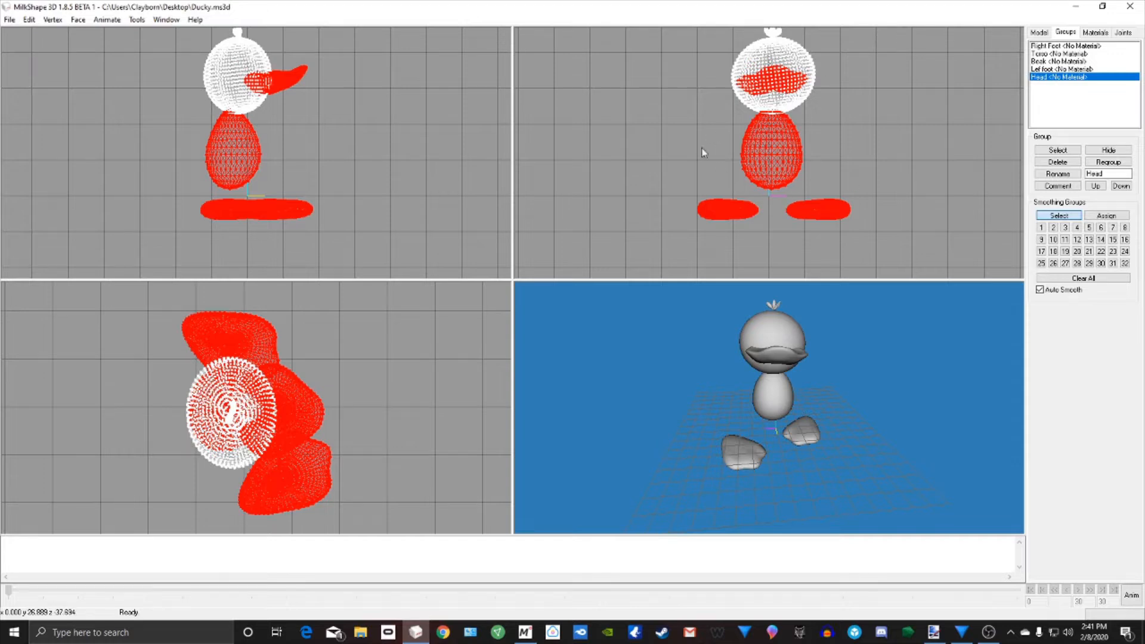
{"action": "left_click", "coordinate": [28, 19]}
{"action": "left_click", "coordinate": [55, 81]}
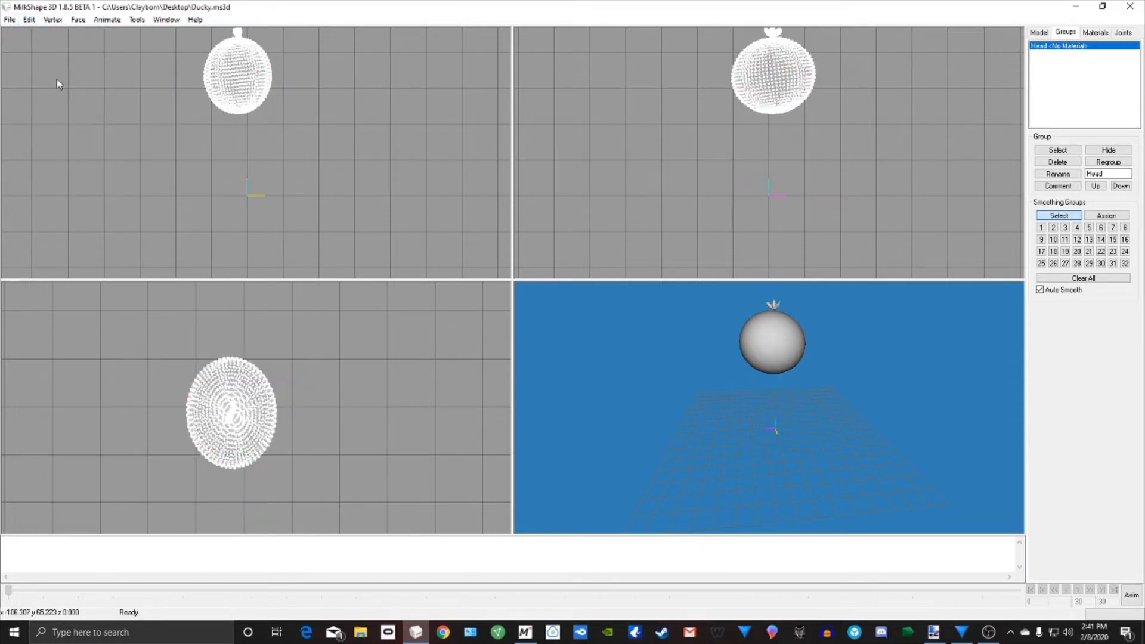
{"action": "double_click", "coordinate": [1060, 46]}
Step: Move the selected head sideways and slightly down, away from the origin, and check it in the 3D view
{"action": "left_click", "coordinate": [1040, 32]}
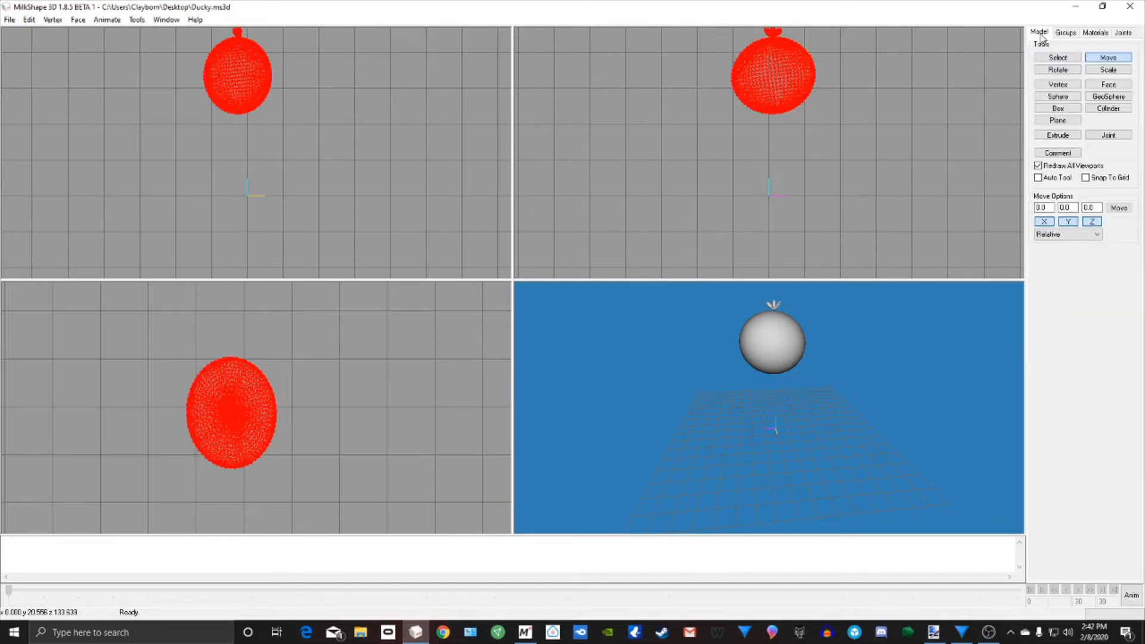
{"action": "left_click_drag", "start_coordinate": [259, 103], "coordinate": [350, 130]}
{"action": "left_click_drag", "start_coordinate": [678, 388], "coordinate": [793, 388]}
{"action": "scroll", "coordinate": [788, 242], "scroll_direction": "up", "scroll_amount": 4}
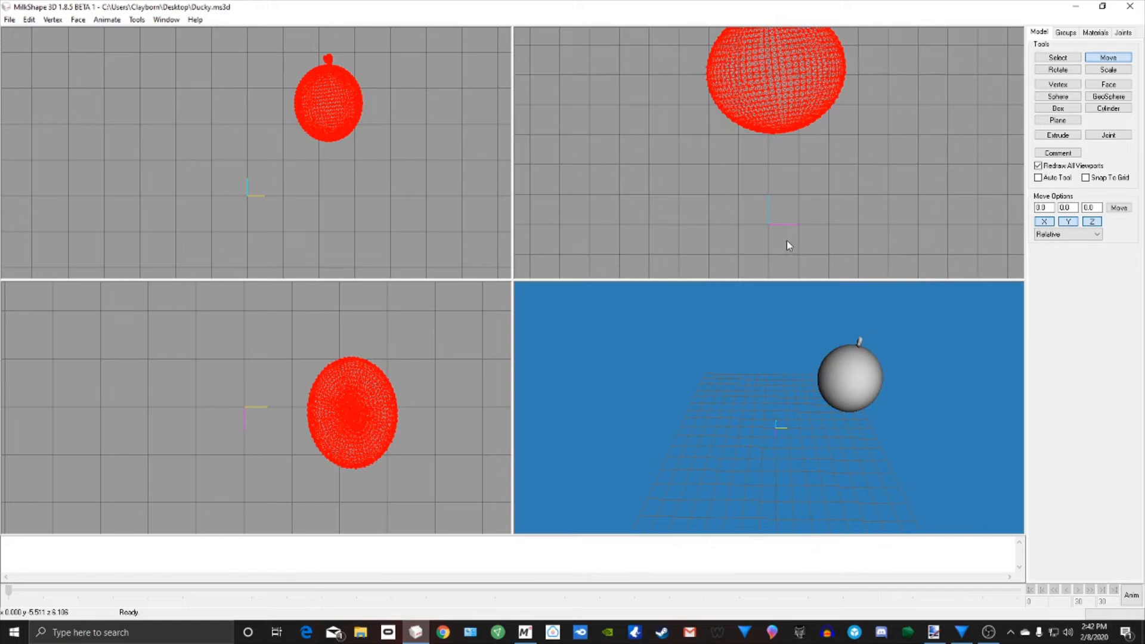
{"action": "scroll", "coordinate": [786, 244], "scroll_direction": "down", "scroll_amount": 1}
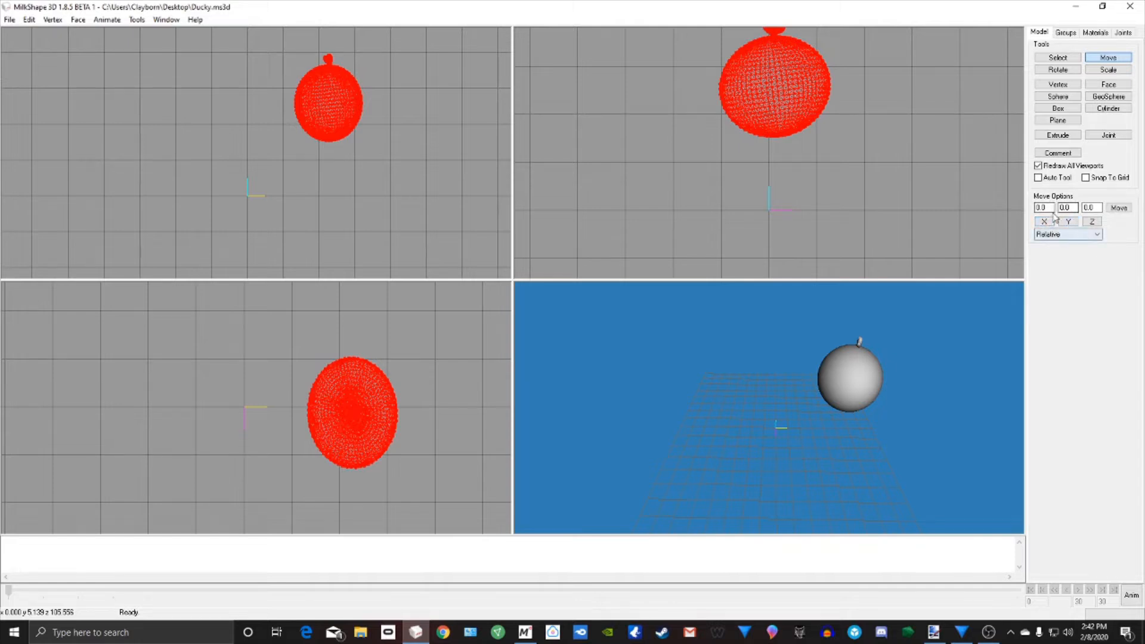
Step: Lower the head and bring it back sideways over the origin, limiting the axes along which it can move
{"action": "left_click", "coordinate": [1085, 222]}
{"action": "mouse_move", "coordinate": [830, 138]}
{"action": "left_mouse_down"}
{"action": "mouse_move", "coordinate": [868, 142]}
{"action": "mouse_move", "coordinate": [772, 159]}
{"action": "mouse_move", "coordinate": [813, 146]}
{"action": "mouse_move", "coordinate": [816, 156]}
{"action": "left_mouse_up"}
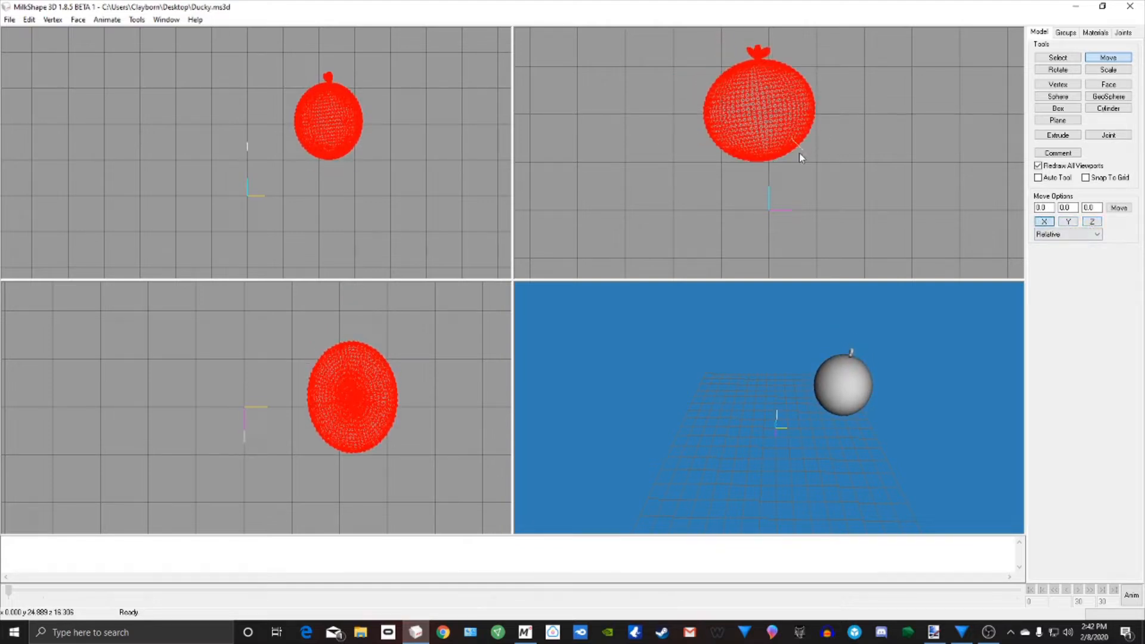
{"action": "left_click_drag", "start_coordinate": [352, 167], "coordinate": [282, 183]}
{"action": "left_click_drag", "start_coordinate": [752, 187], "coordinate": [737, 135]}
{"action": "left_click_drag", "start_coordinate": [790, 49], "coordinate": [753, 160]}
{"action": "left_click_drag", "start_coordinate": [349, 428], "coordinate": [367, 442]}
{"action": "mouse_move", "coordinate": [259, 185]}
{"action": "left_mouse_down"}
{"action": "mouse_move", "coordinate": [280, 199]}
{"action": "mouse_move", "coordinate": [246, 198]}
{"action": "left_mouse_up"}
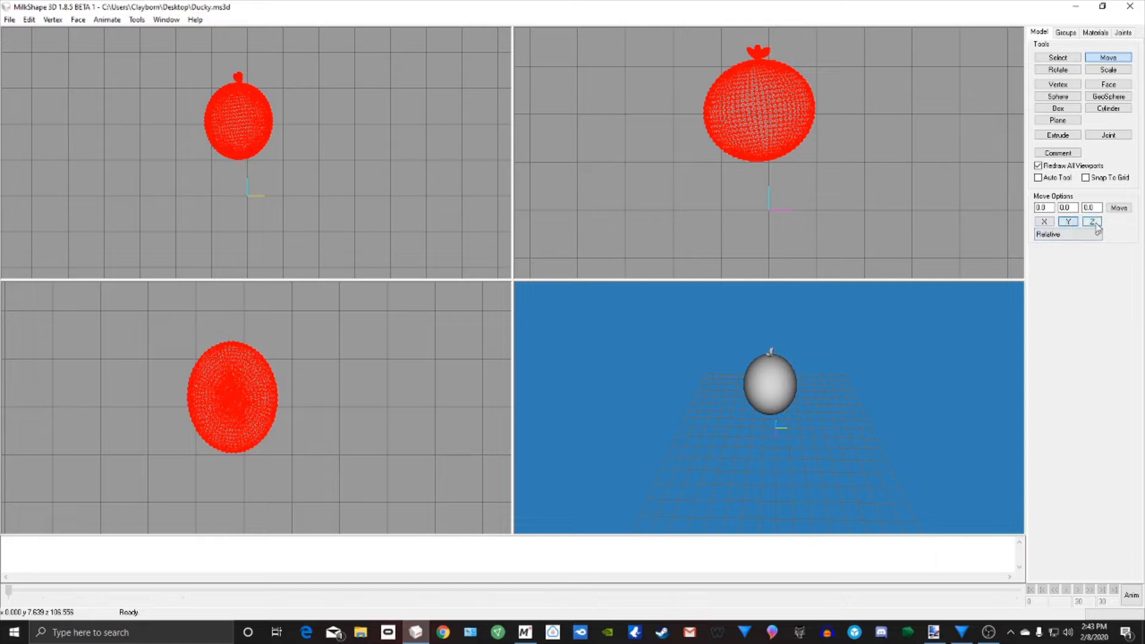
Step: Lower the head along Y to the grid and centre it along Z, with all three move axes enabled at the end
{"action": "mouse_move", "coordinate": [770, 199]}
{"action": "left_mouse_down"}
{"action": "mouse_move", "coordinate": [770, 187]}
{"action": "mouse_move", "coordinate": [765, 230]}
{"action": "mouse_move", "coordinate": [780, 184]}
{"action": "mouse_move", "coordinate": [774, 202]}
{"action": "left_mouse_up"}
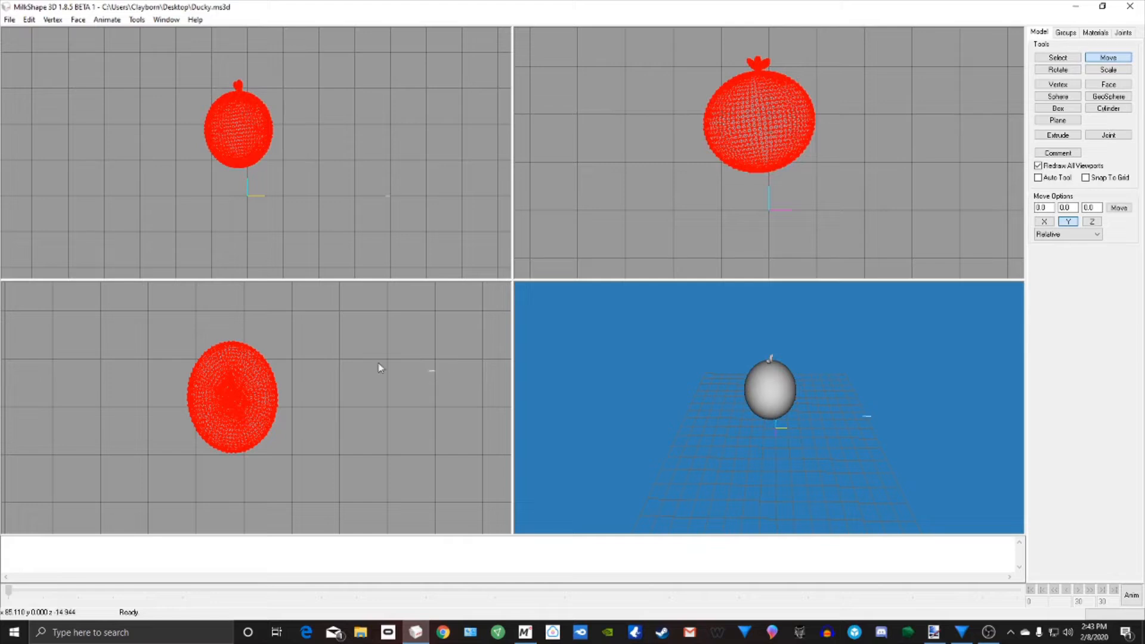
{"action": "left_click_drag", "start_coordinate": [388, 371], "coordinate": [339, 372]}
{"action": "mouse_move", "coordinate": [287, 153]}
{"action": "left_mouse_down"}
{"action": "mouse_move", "coordinate": [284, 180]}
{"action": "mouse_move", "coordinate": [290, 169]}
{"action": "left_mouse_up"}
{"action": "left_click_drag", "start_coordinate": [656, 166], "coordinate": [659, 188]}
{"action": "mouse_move", "coordinate": [899, 213]}
{"action": "left_mouse_down"}
{"action": "mouse_move", "coordinate": [906, 202]}
{"action": "mouse_move", "coordinate": [907, 213]}
{"action": "left_mouse_up"}
{"action": "left_click", "coordinate": [1093, 223]}
{"action": "left_click_drag", "start_coordinate": [410, 387], "coordinate": [397, 292]}
{"action": "left_click_drag", "start_coordinate": [802, 147], "coordinate": [852, 154]}
{"action": "mouse_move", "coordinate": [357, 385]}
{"action": "left_mouse_down"}
{"action": "mouse_move", "coordinate": [370, 410]}
{"action": "mouse_move", "coordinate": [375, 400]}
{"action": "left_mouse_up"}
{"action": "mouse_move", "coordinate": [734, 176]}
{"action": "left_mouse_down"}
{"action": "mouse_move", "coordinate": [808, 192]}
{"action": "mouse_move", "coordinate": [730, 191]}
{"action": "left_mouse_up"}
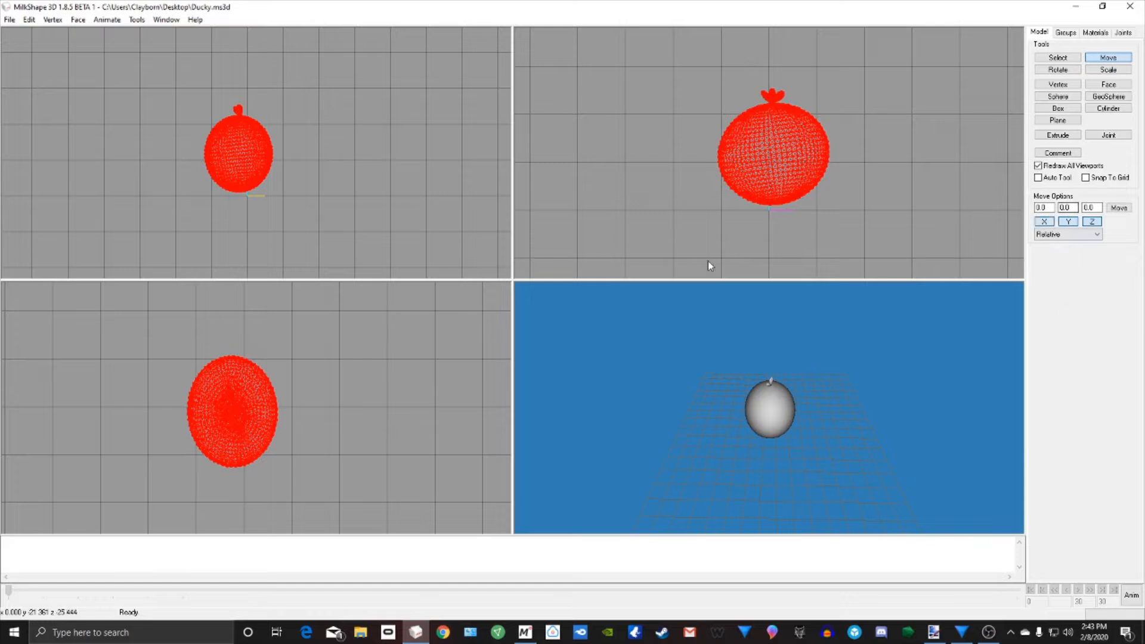
{"action": "left_click_drag", "start_coordinate": [828, 204], "coordinate": [827, 204]}
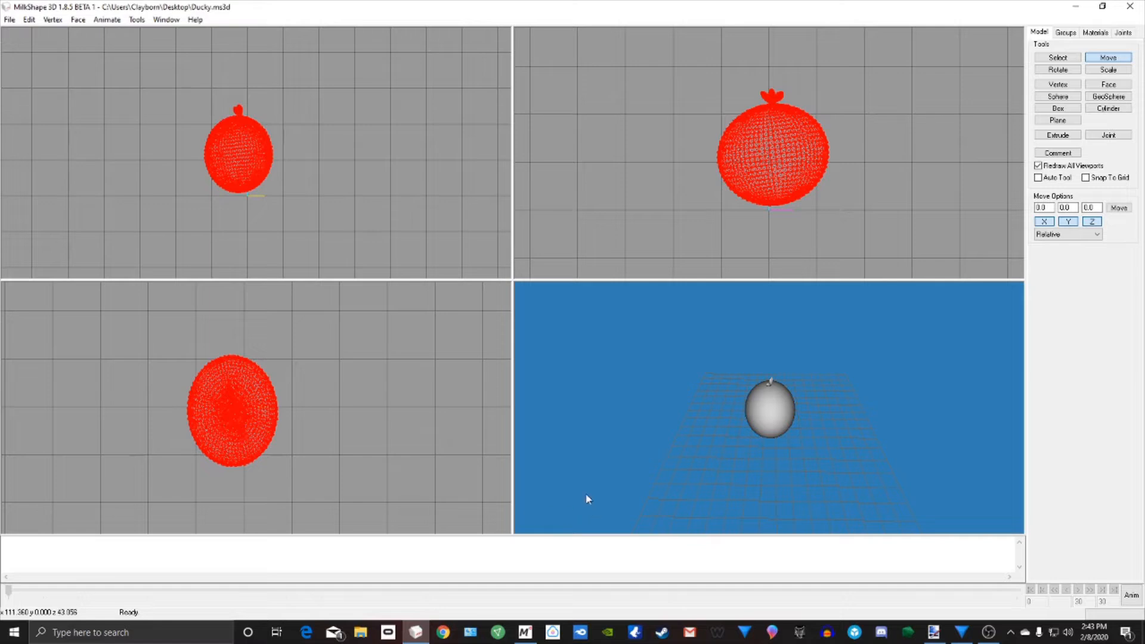
Step: Switch to Muvizu and shift and turn Joe to examine the head from the front and the back
{"action": "left_click", "coordinate": [525, 632]}
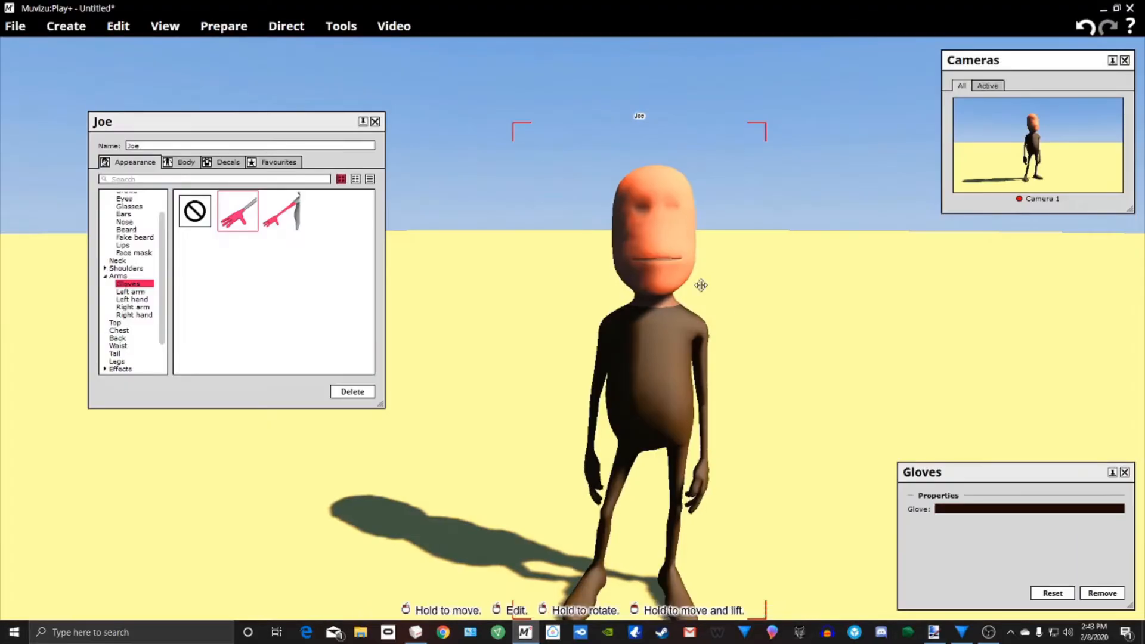
{"action": "left_click_drag", "start_coordinate": [656, 373], "coordinate": [588, 372]}
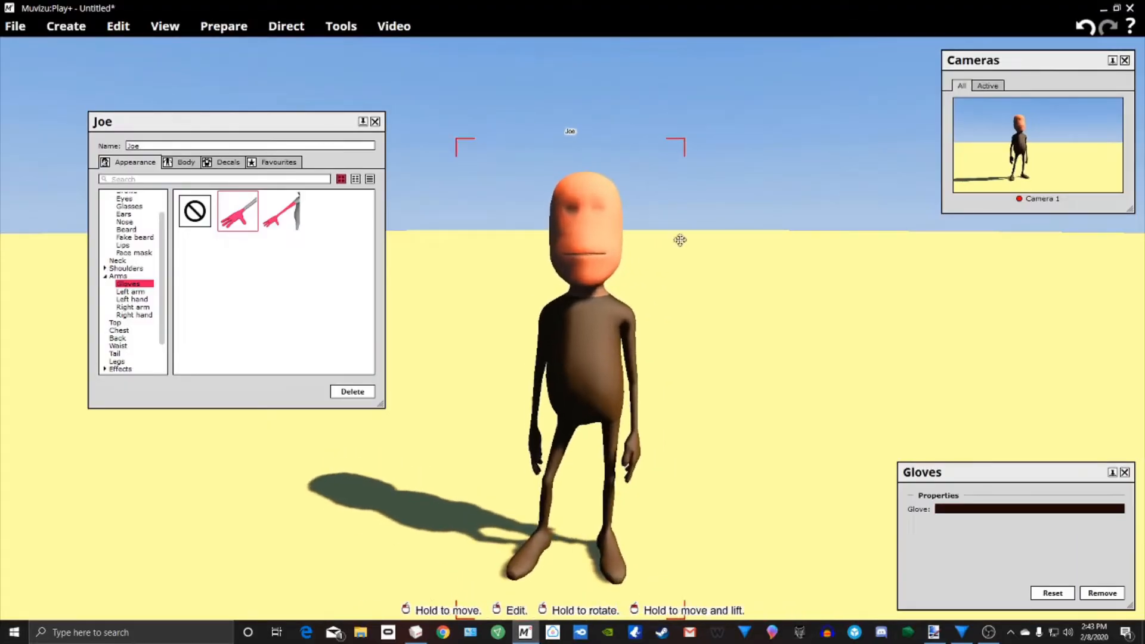
{"action": "mouse_move", "coordinate": [714, 323]}
{"action": "left_mouse_down"}
{"action": "mouse_move", "coordinate": [693, 308]}
{"action": "mouse_move", "coordinate": [704, 315]}
{"action": "left_mouse_up"}
{"action": "mouse_move", "coordinate": [588, 260]}
{"action": "left_mouse_down"}
{"action": "mouse_move", "coordinate": [586, 277]}
{"action": "mouse_move", "coordinate": [599, 269]}
{"action": "left_mouse_up"}
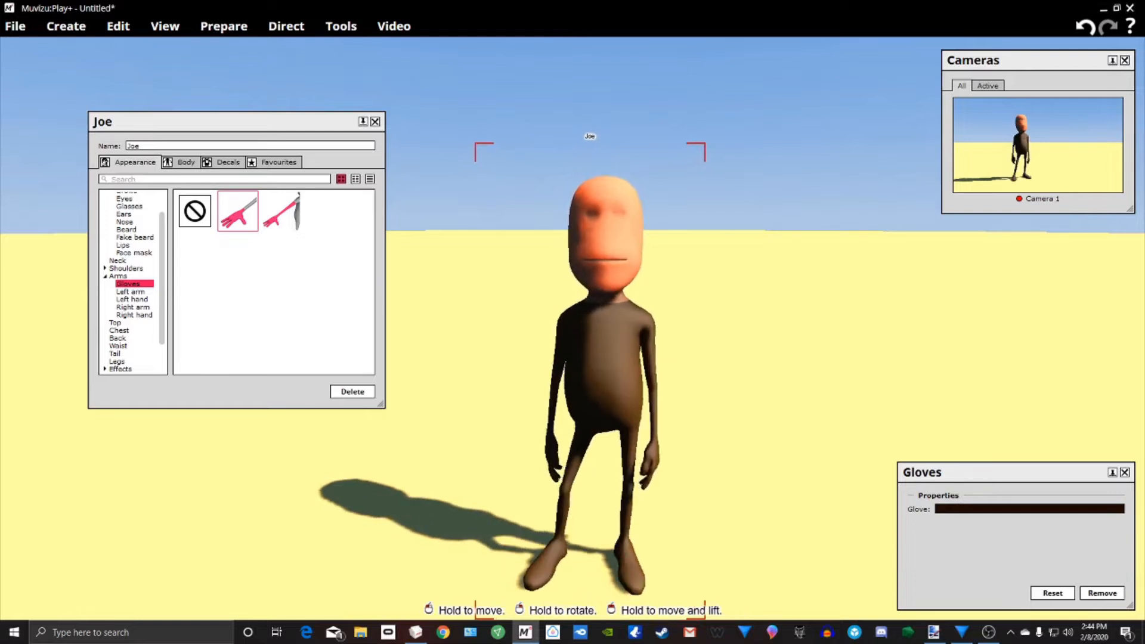
{"action": "right_click_drag", "start_coordinate": [582, 250], "coordinate": [701, 250]}
{"action": "left_click_drag", "start_coordinate": [581, 249], "coordinate": [600, 249]}
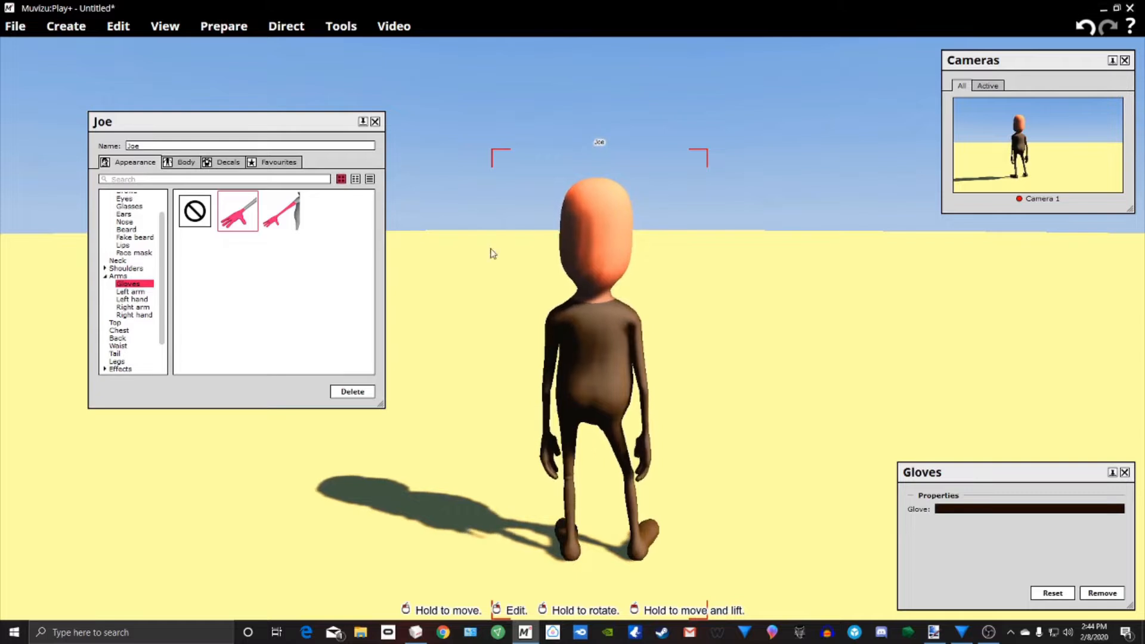
{"action": "right_click_drag", "start_coordinate": [583, 248], "coordinate": [706, 248]}
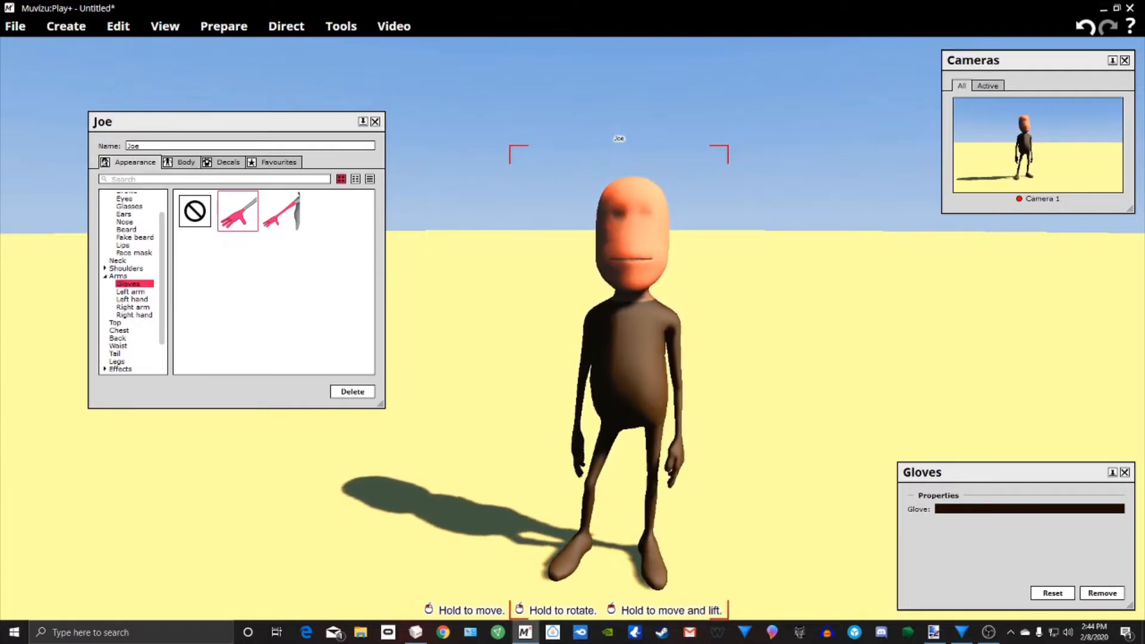
Step: Return to MilkShape 3D, rotate the head a quarter turn in the top view and tilt it slightly in the front view
{"action": "left_click", "coordinate": [1104, 9]}
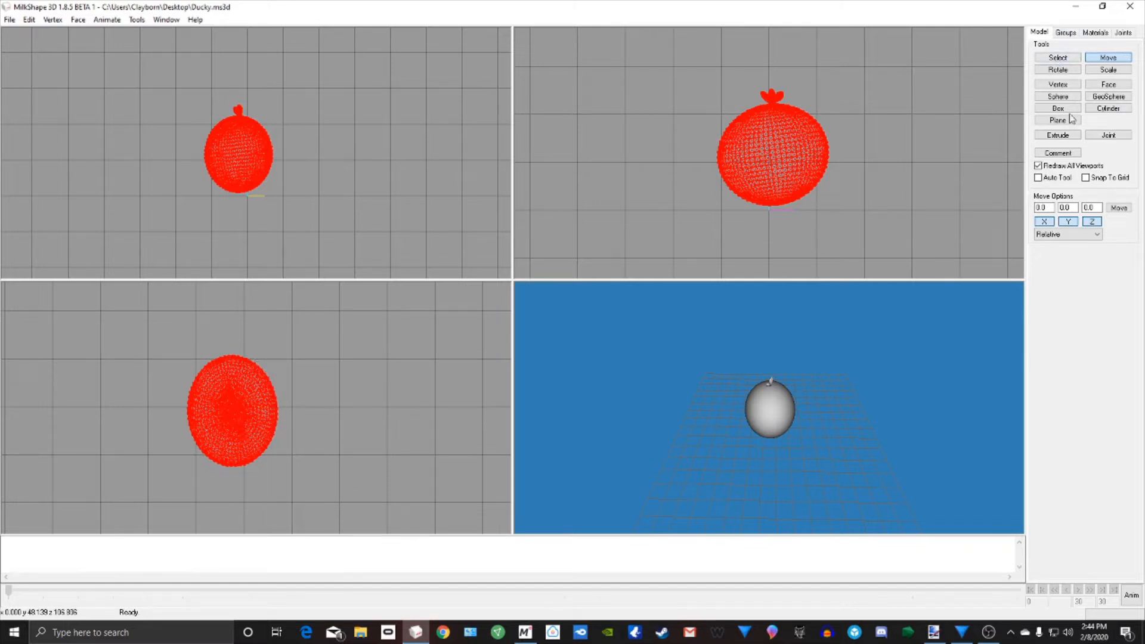
{"action": "left_click", "coordinate": [1062, 70]}
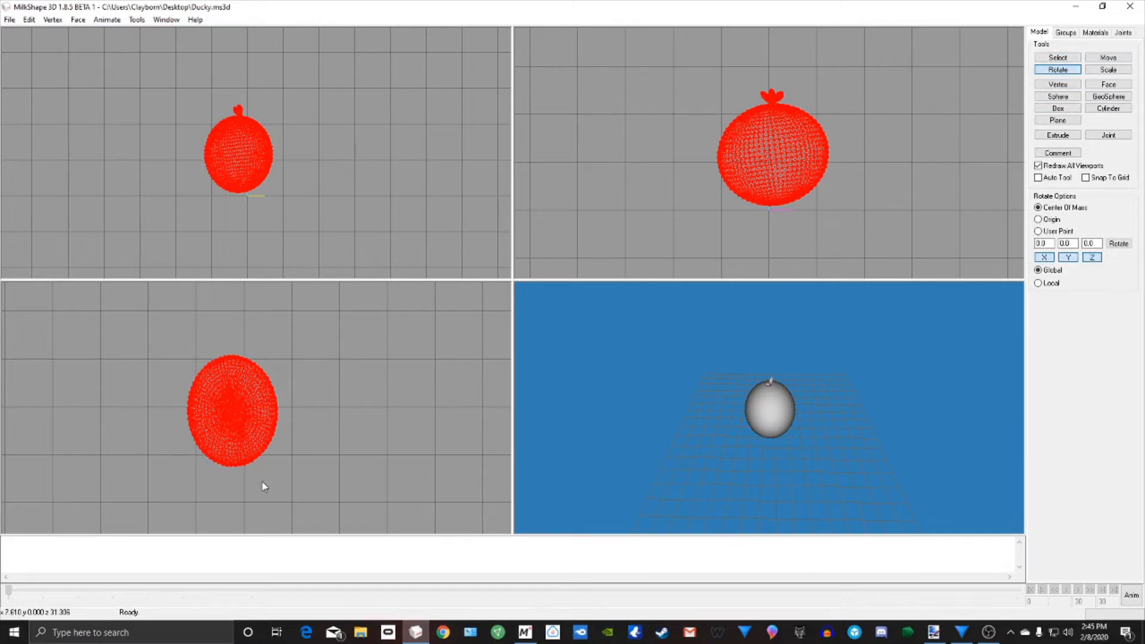
{"action": "left_click_drag", "start_coordinate": [252, 475], "coordinate": [302, 461]}
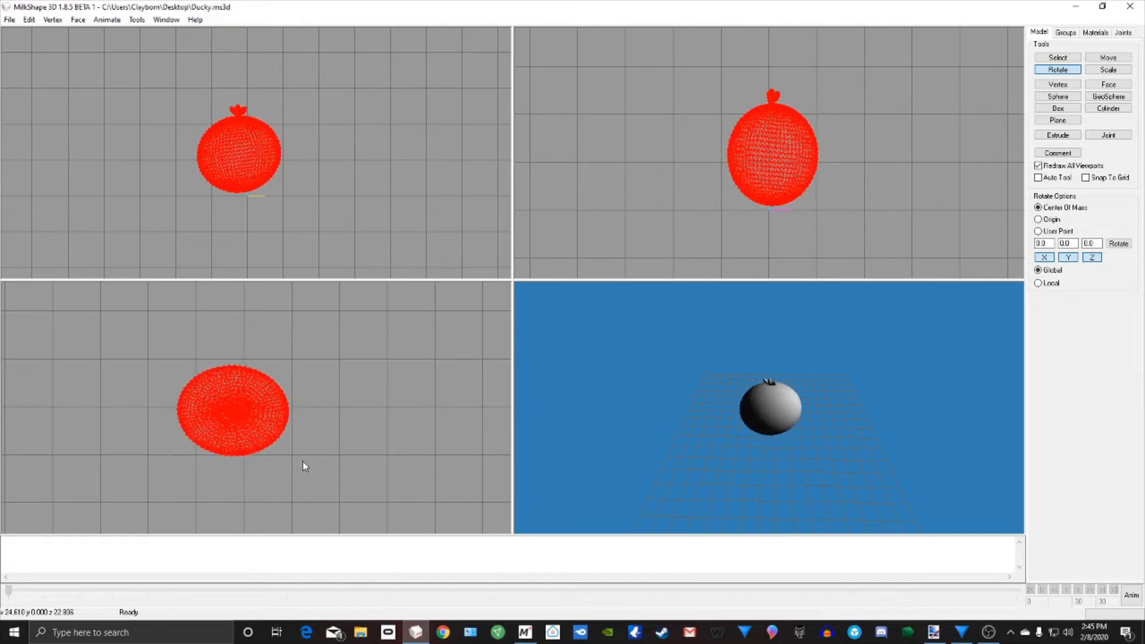
{"action": "left_click_drag", "start_coordinate": [303, 460], "coordinate": [303, 461]}
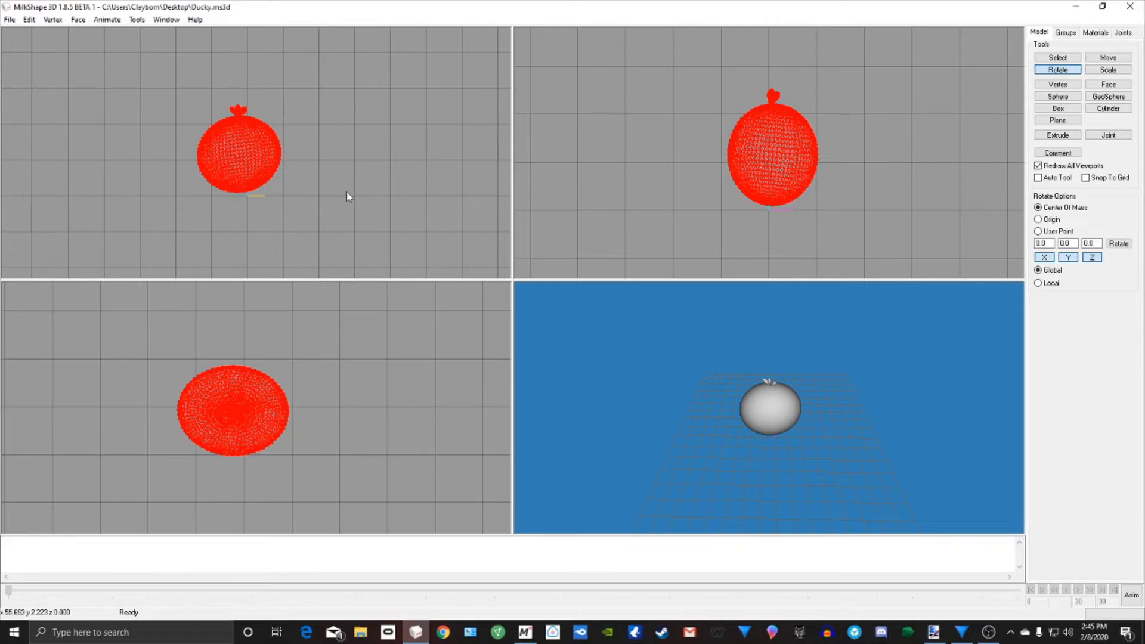
{"action": "left_click_drag", "start_coordinate": [313, 160], "coordinate": [314, 164]}
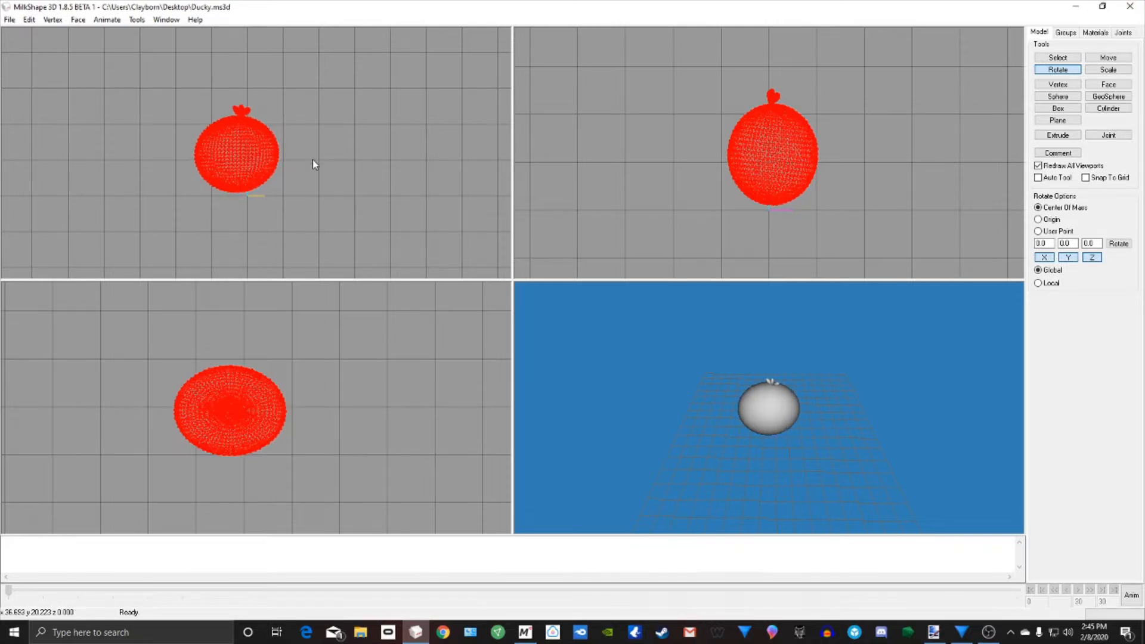
Step: Move the rotated head down and sideways so that its centre sits on the grid origin
{"action": "left_click", "coordinate": [1109, 58]}
{"action": "left_click_drag", "start_coordinate": [309, 170], "coordinate": [321, 218]}
{"action": "left_click_drag", "start_coordinate": [253, 414], "coordinate": [256, 411]}
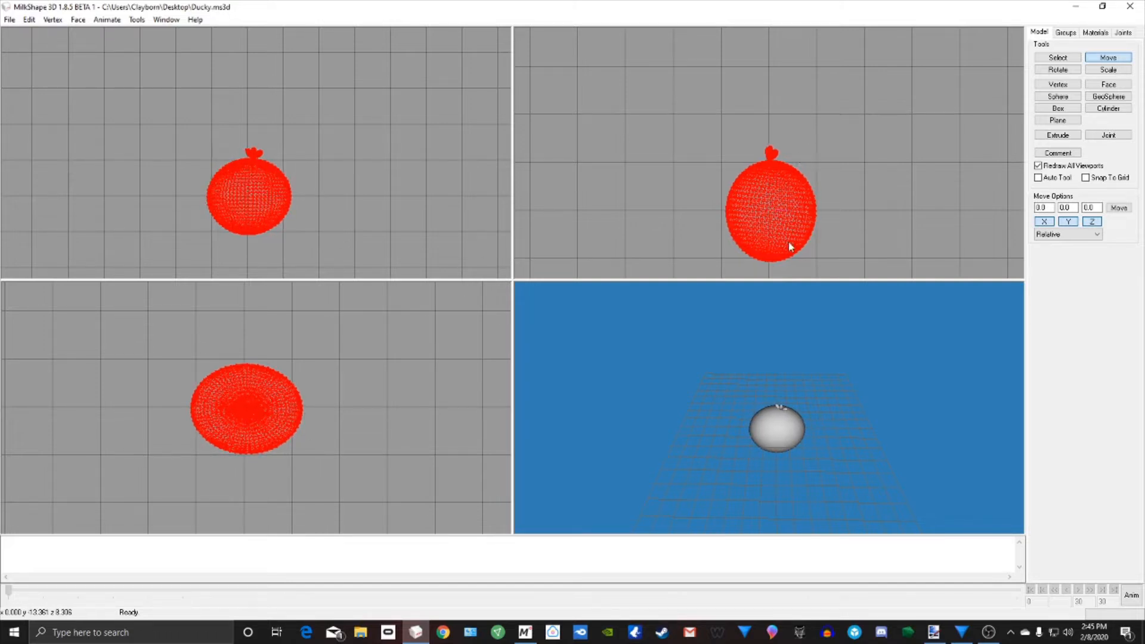
{"action": "mouse_move", "coordinate": [817, 400]}
{"action": "left_mouse_down"}
{"action": "mouse_move", "coordinate": [844, 396]}
{"action": "mouse_move", "coordinate": [808, 383]}
{"action": "mouse_move", "coordinate": [718, 486]}
{"action": "mouse_move", "coordinate": [809, 398]}
{"action": "left_mouse_up"}
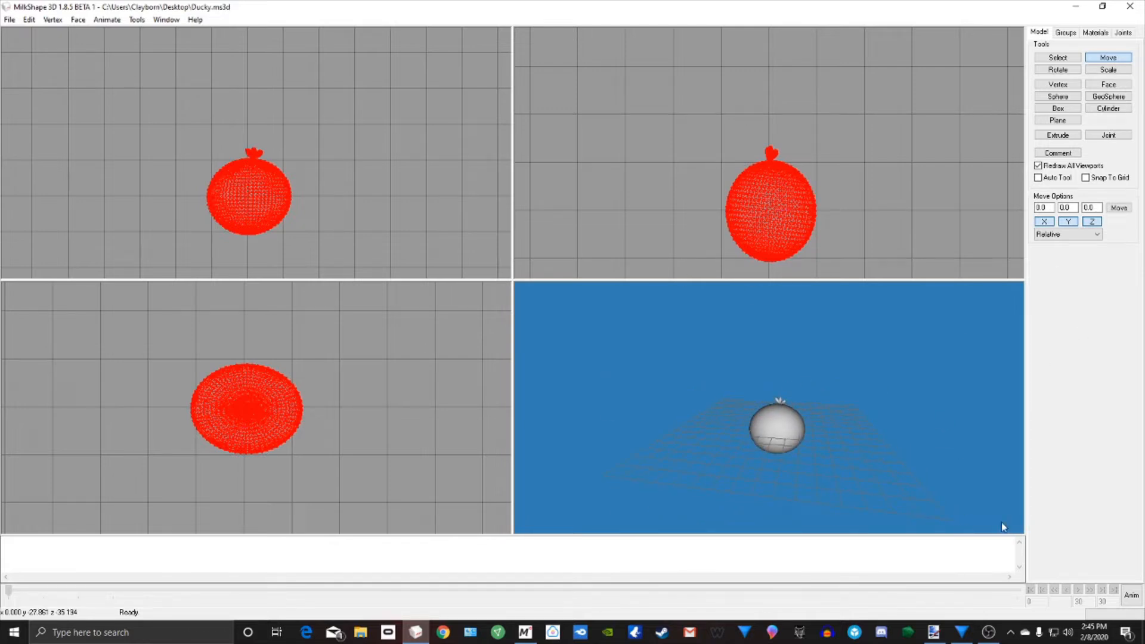
{"action": "left_click", "coordinate": [933, 630]}
{"action": "left_click", "coordinate": [813, 34]}
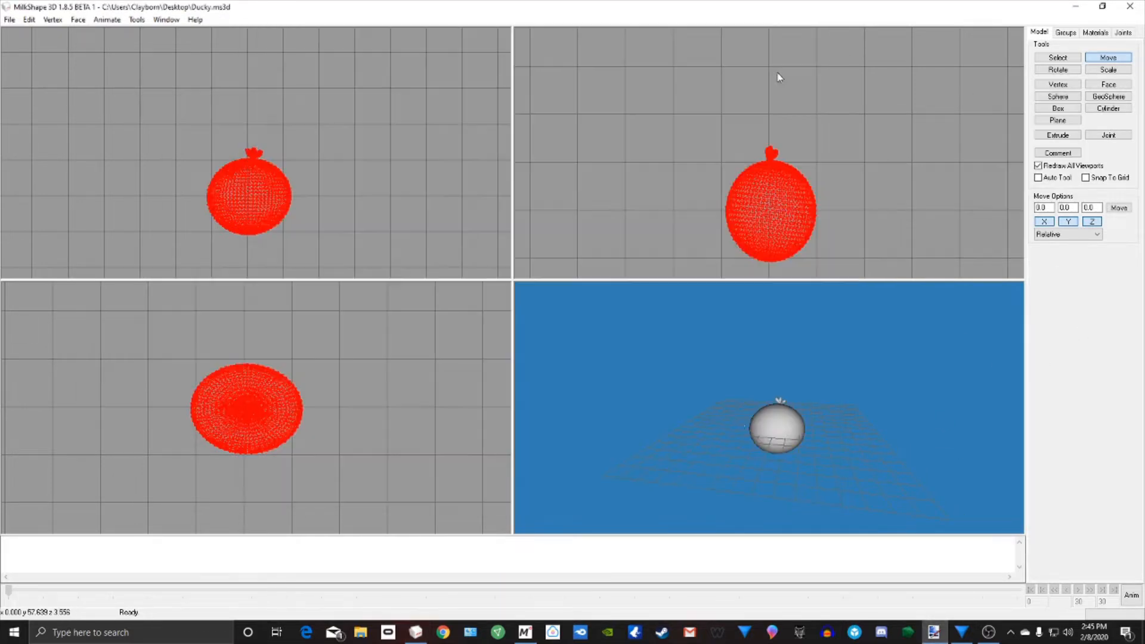
{"action": "mouse_move", "coordinate": [866, 469]}
{"action": "left_mouse_down"}
{"action": "mouse_move", "coordinate": [876, 460]}
{"action": "mouse_move", "coordinate": [816, 438]}
{"action": "left_mouse_up"}
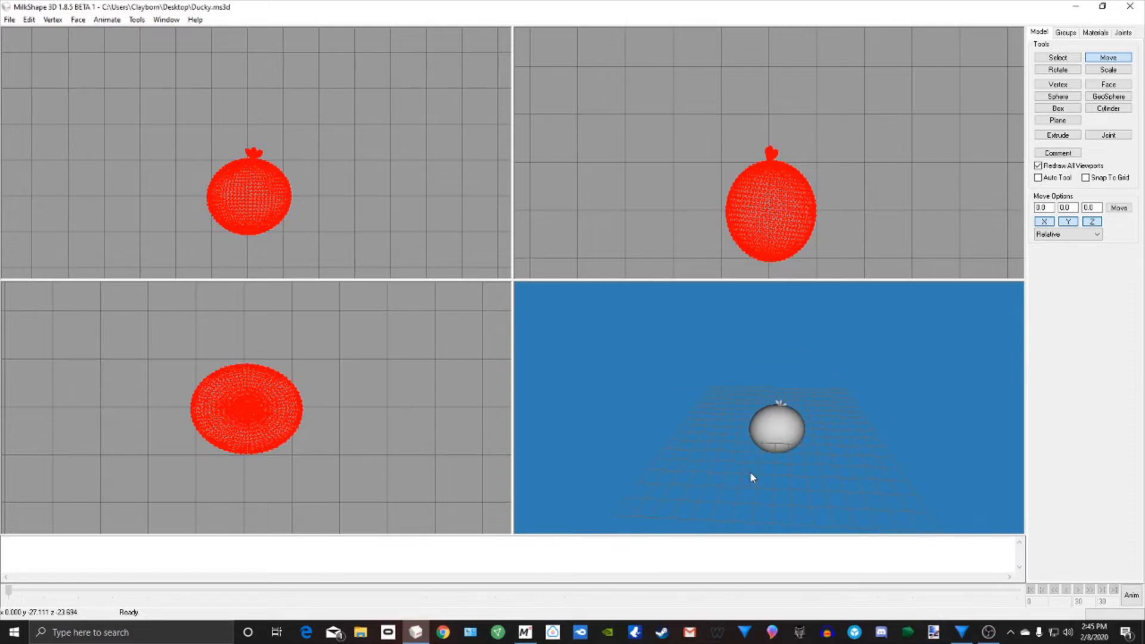
{"action": "left_click_drag", "start_coordinate": [793, 470], "coordinate": [770, 471]}
Step: Minimise MilkShape 3D, switch to paint.net and reposition its window and the Tools window beside each other
{"action": "left_click", "coordinate": [1076, 7]}
{"action": "left_click", "coordinate": [934, 633]}
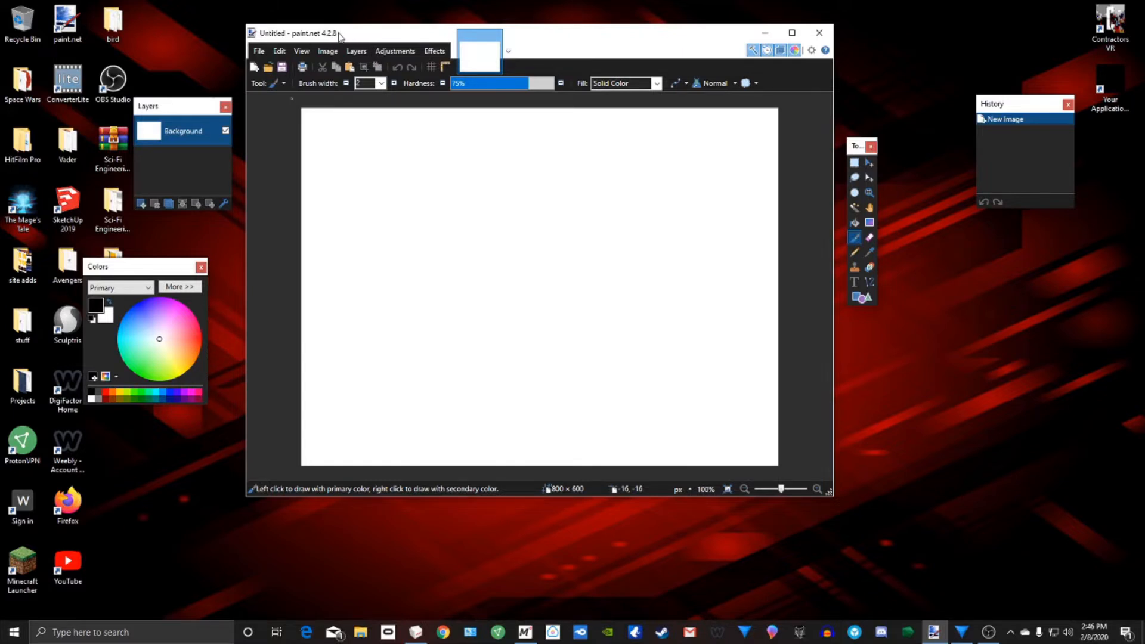
{"action": "left_click_drag", "start_coordinate": [372, 36], "coordinate": [370, 40]}
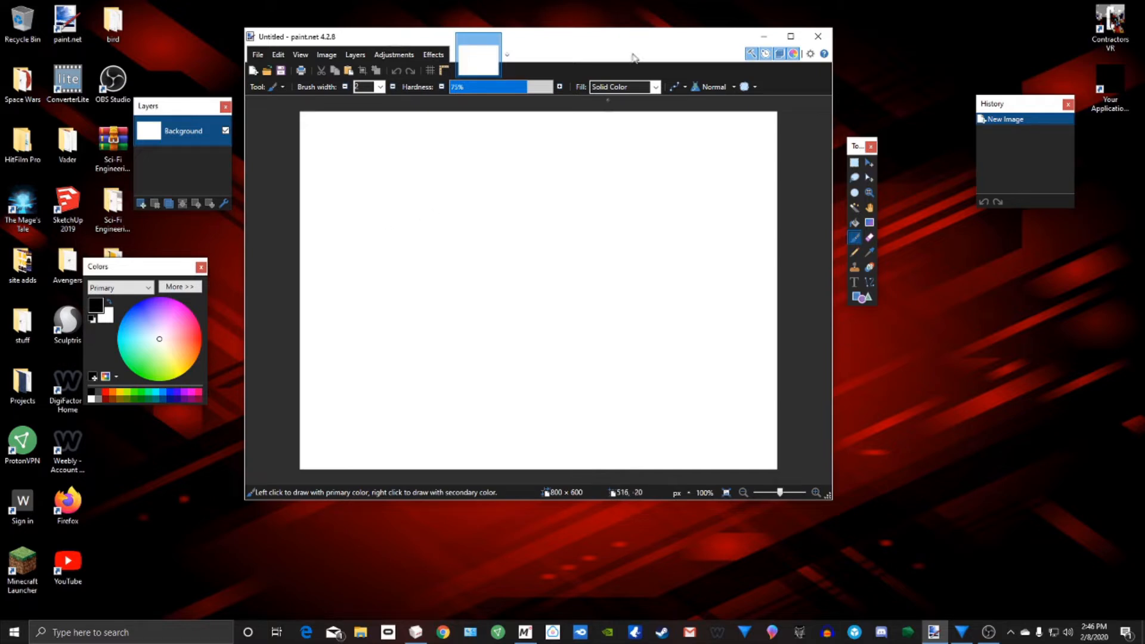
{"action": "left_click_drag", "start_coordinate": [619, 37], "coordinate": [644, 36]}
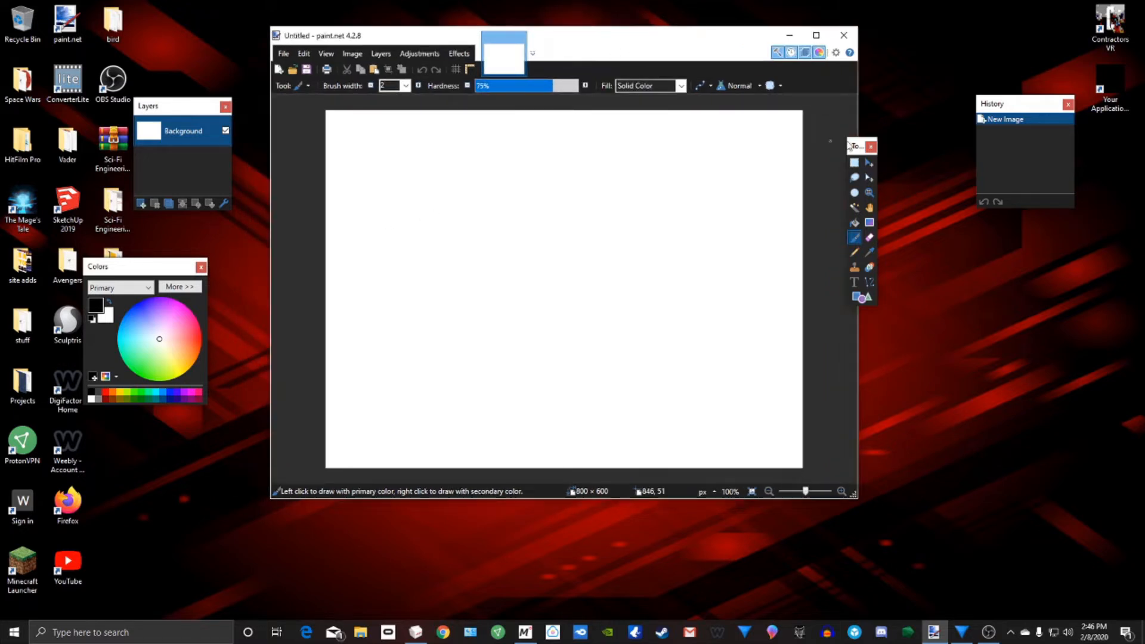
{"action": "left_click_drag", "start_coordinate": [850, 146], "coordinate": [895, 154]}
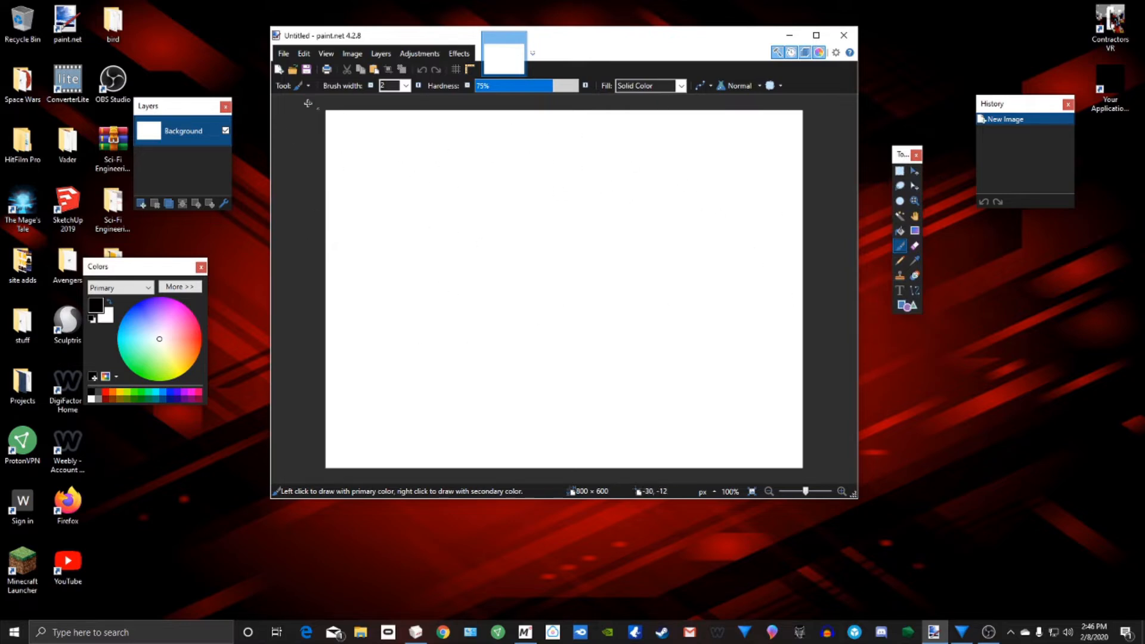
{"action": "left_click", "coordinate": [292, 54]}
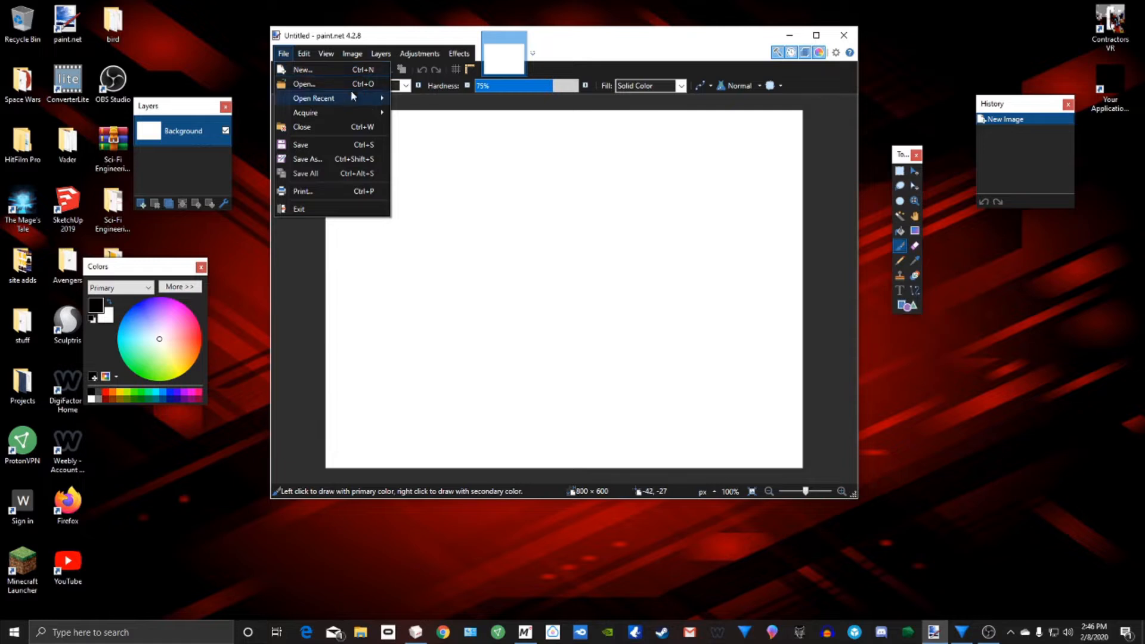
{"action": "left_click", "coordinate": [304, 70]}
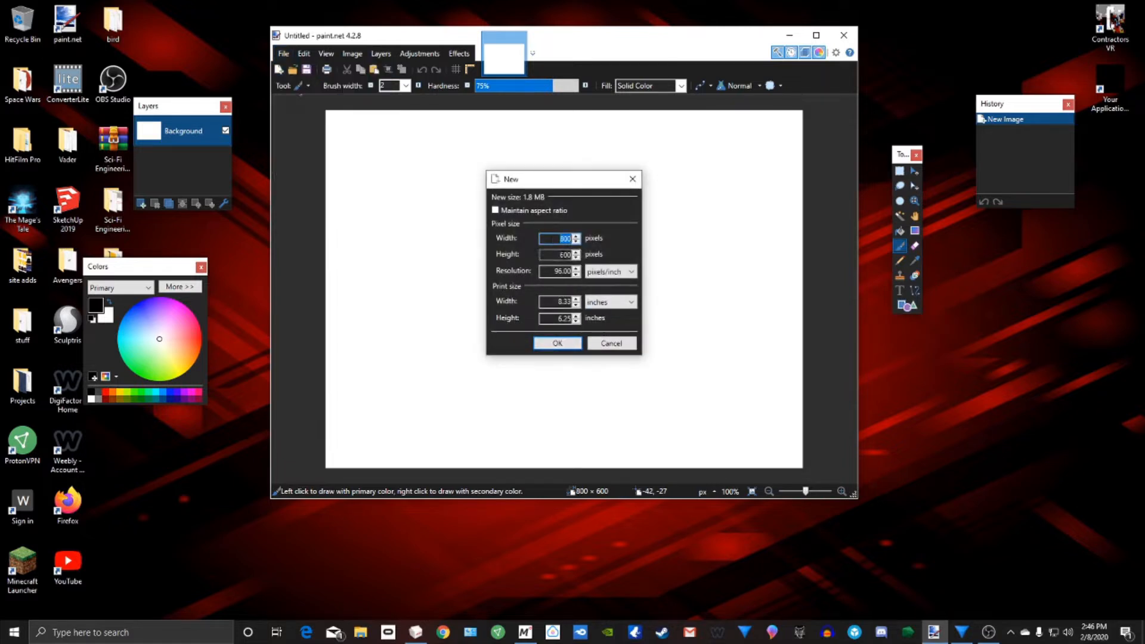
{"action": "left_click_drag", "start_coordinate": [553, 187], "coordinate": [580, 175]}
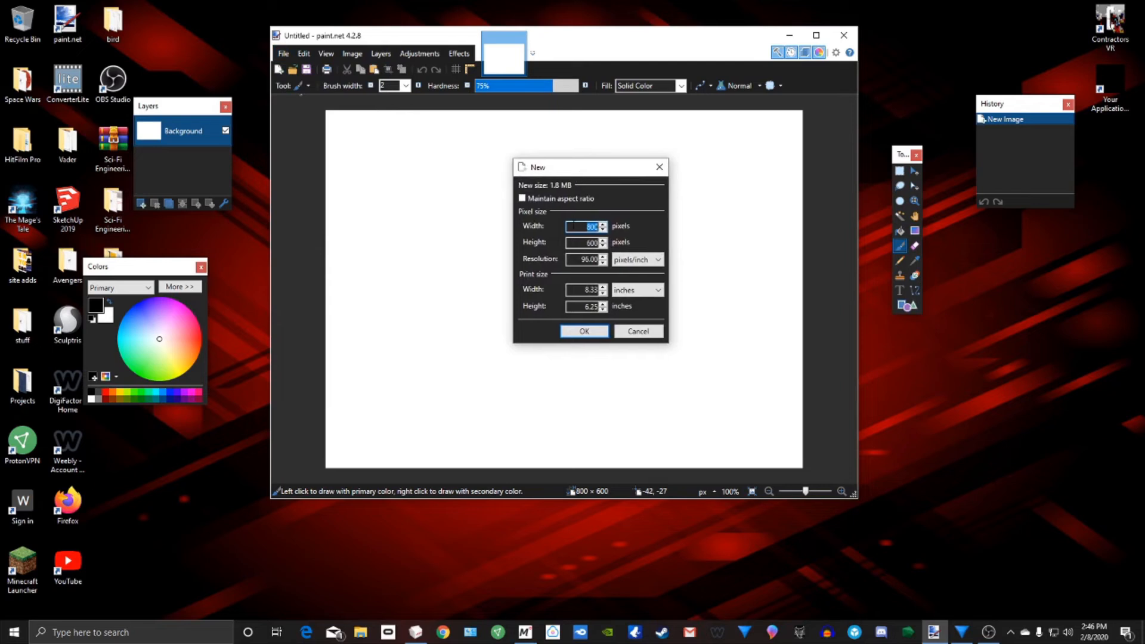
{"action": "left_click", "coordinate": [657, 333]}
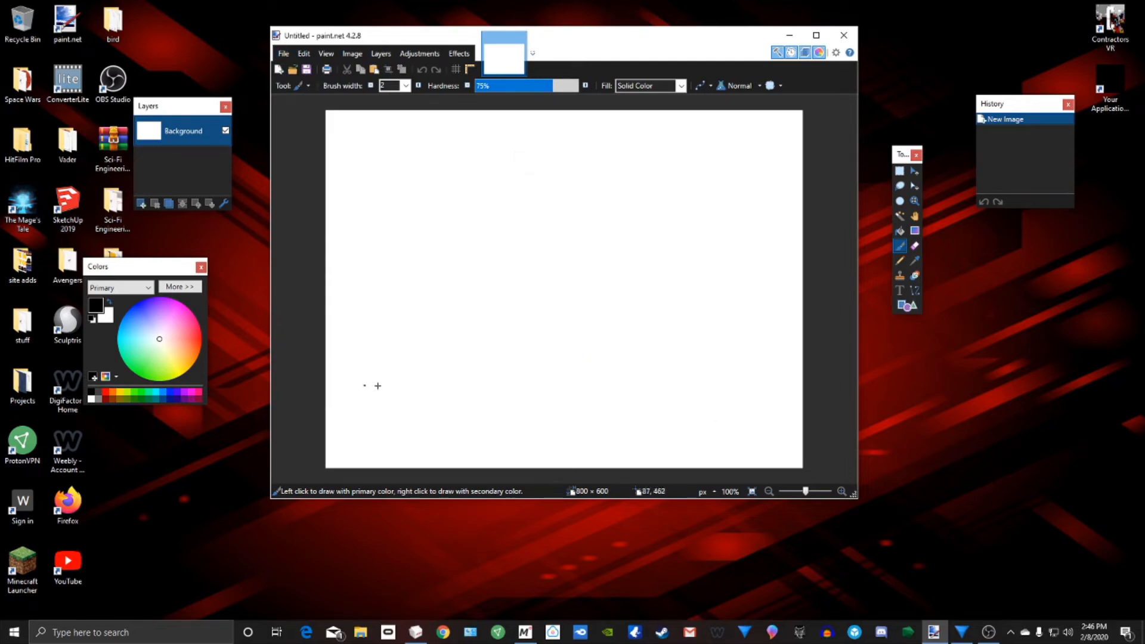
Step: Reposition the Tools, Layers and Colors windows closer around the image window
{"action": "mouse_move", "coordinate": [910, 160]}
{"action": "left_mouse_down"}
{"action": "mouse_move", "coordinate": [896, 99]}
{"action": "mouse_move", "coordinate": [878, 111]}
{"action": "mouse_move", "coordinate": [893, 87]}
{"action": "left_mouse_up"}
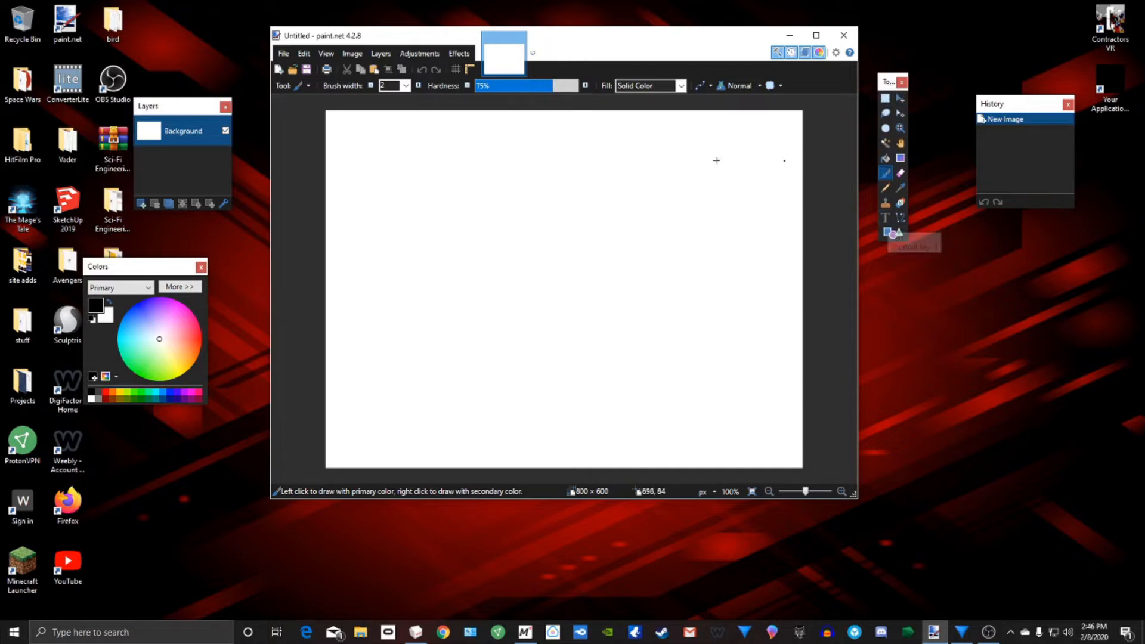
{"action": "left_click_drag", "start_coordinate": [177, 107], "coordinate": [204, 64]}
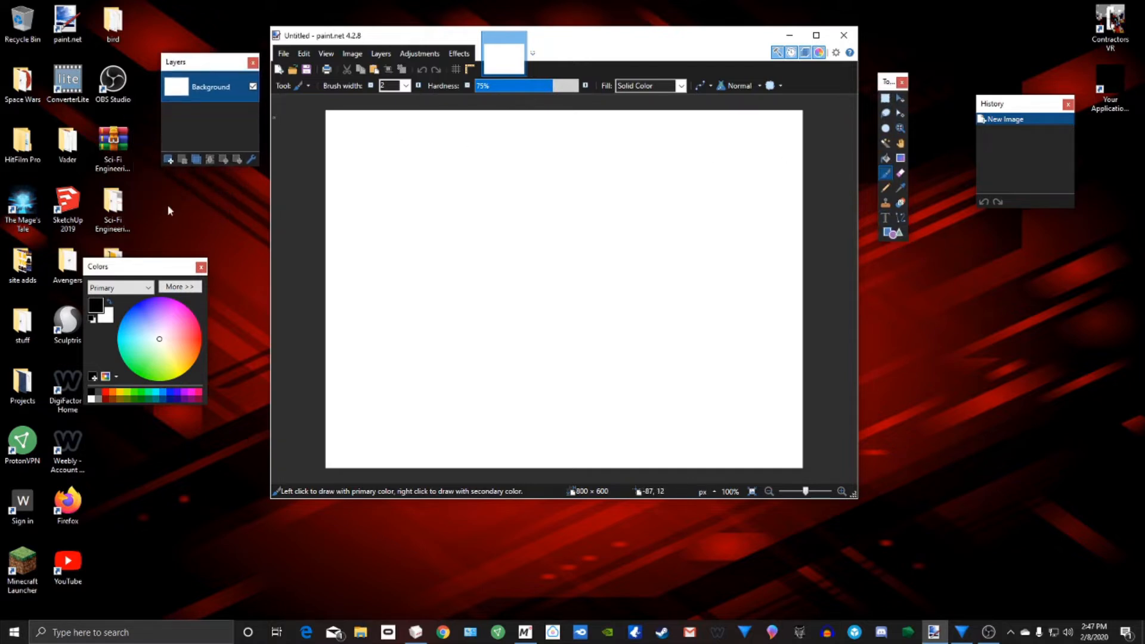
{"action": "left_click_drag", "start_coordinate": [166, 267], "coordinate": [186, 196]}
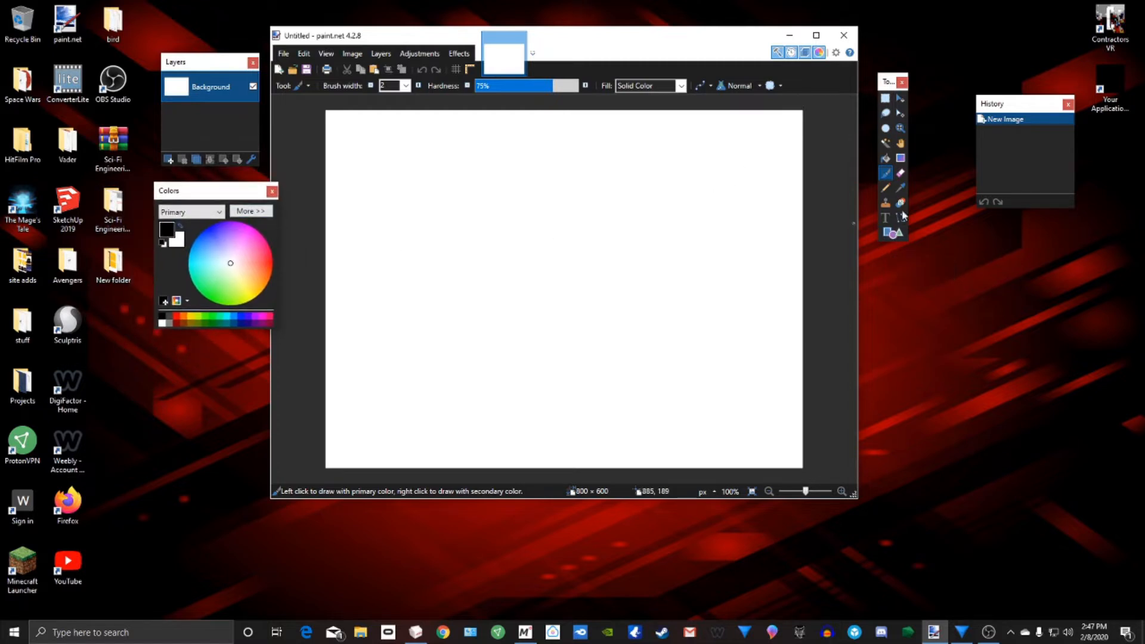
Step: Activate the Shapes tool and choose the Rectangle shape
{"action": "left_click", "coordinate": [895, 235]}
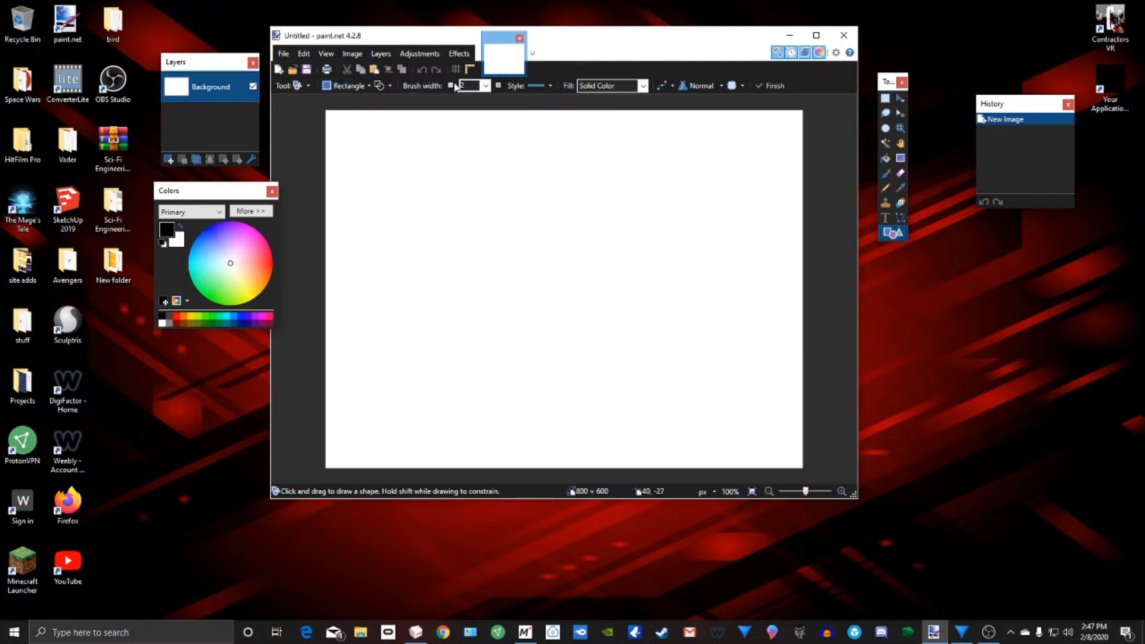
{"action": "left_click", "coordinate": [359, 88]}
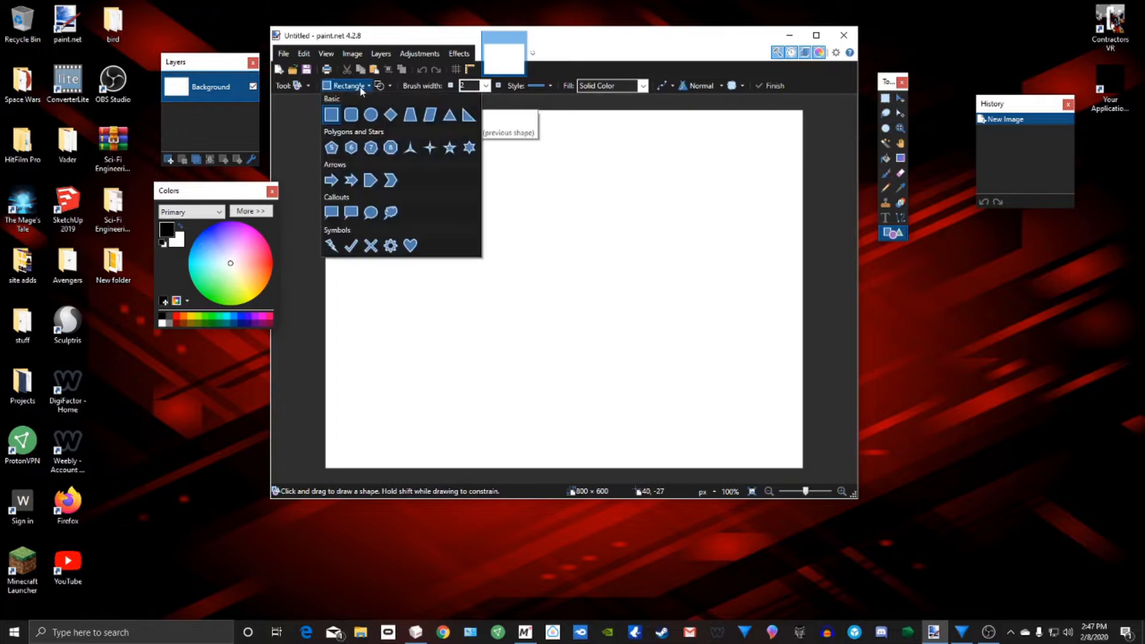
{"action": "left_click", "coordinate": [333, 114]}
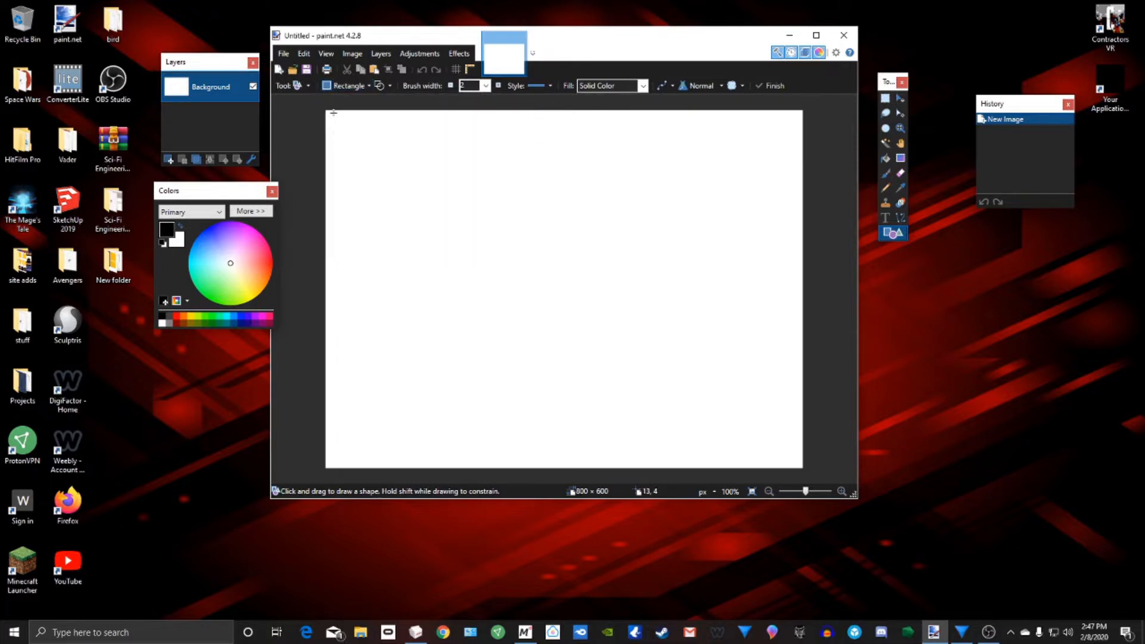
Step: Draw an outlined rectangle about 174 × 106 pixels in the upper-left area of the canvas
{"action": "left_click", "coordinate": [386, 85]}
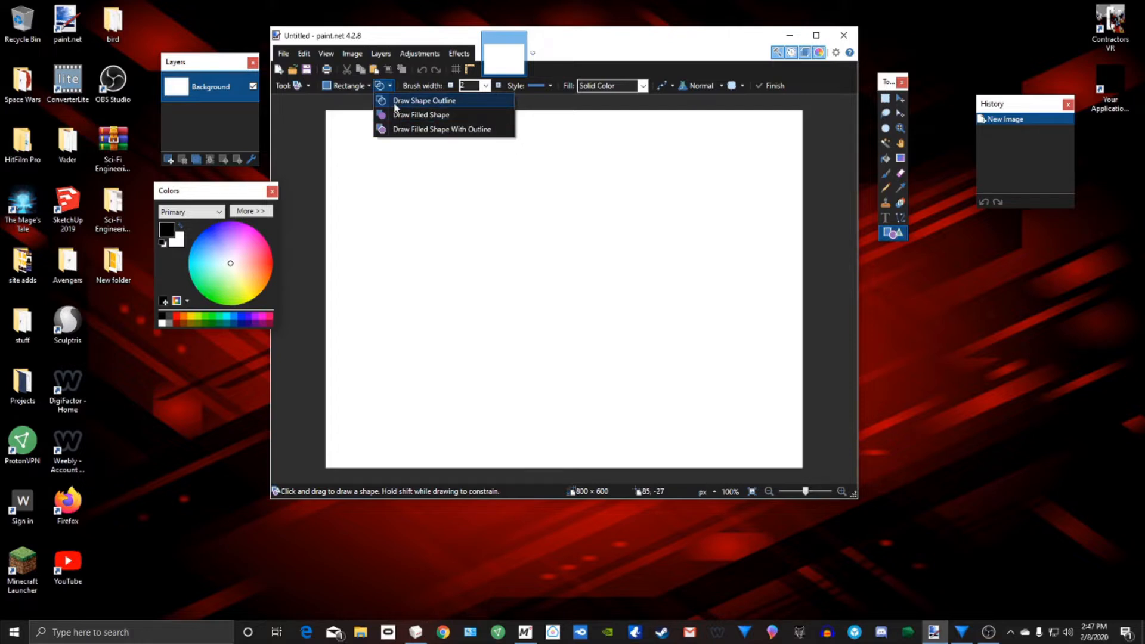
{"action": "left_click_drag", "start_coordinate": [414, 179], "coordinate": [518, 243]}
{"action": "key", "text": "Return"}
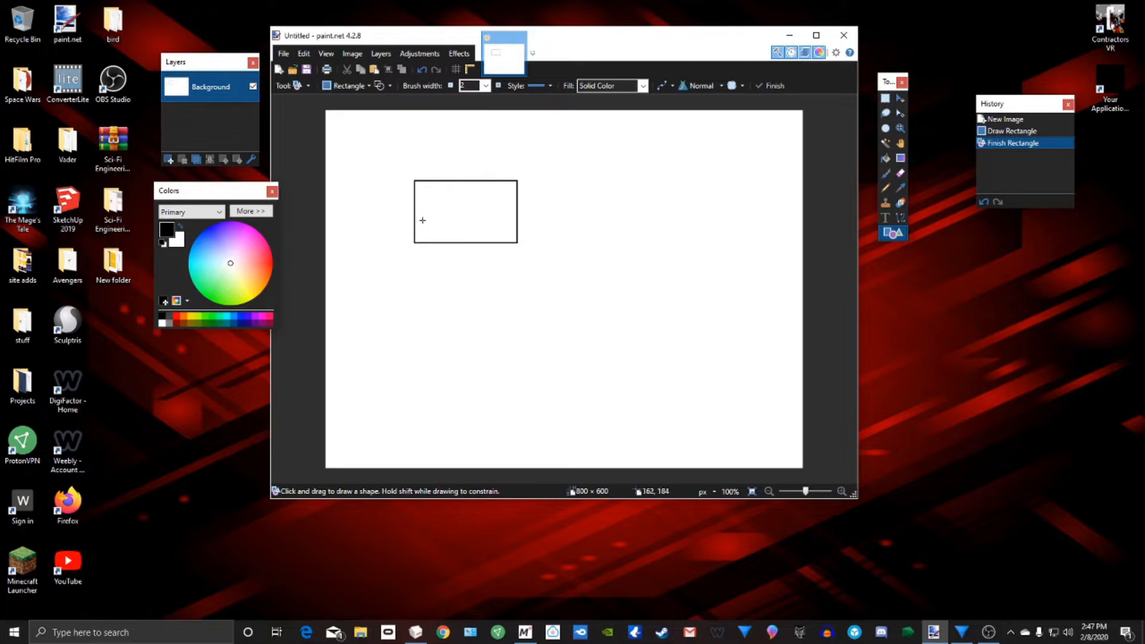
Step: Reopen the outlined rectangle, change it to a filled shape, and draw a second filled rectangle about 88 × 71 pixels above it to the right
{"action": "key", "text": "ctrl+z"}
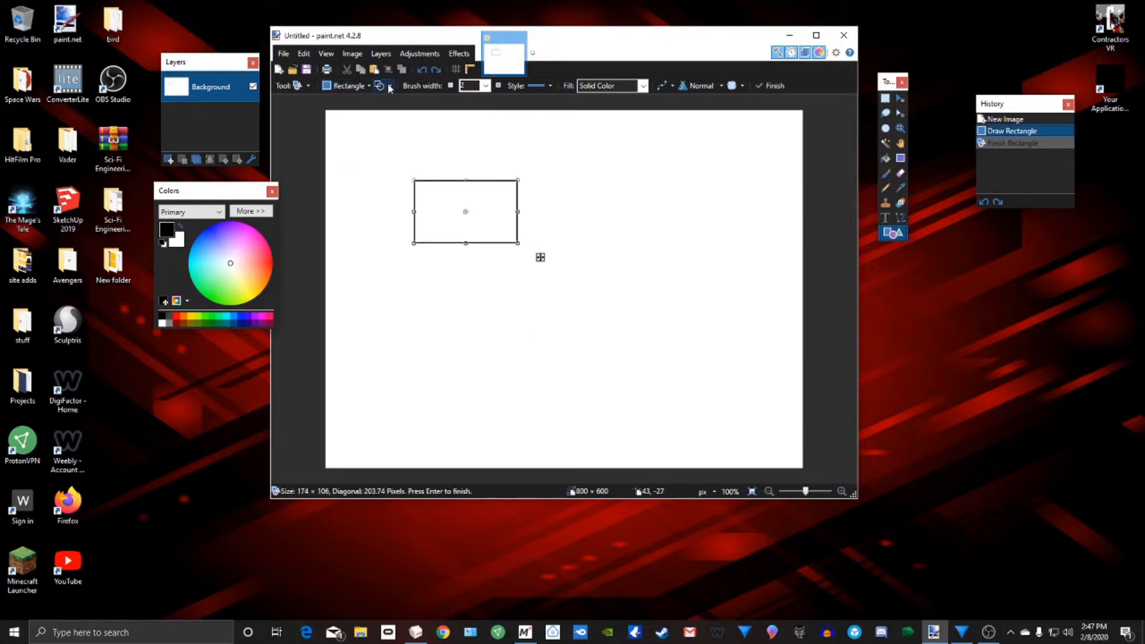
{"action": "left_click", "coordinate": [390, 85]}
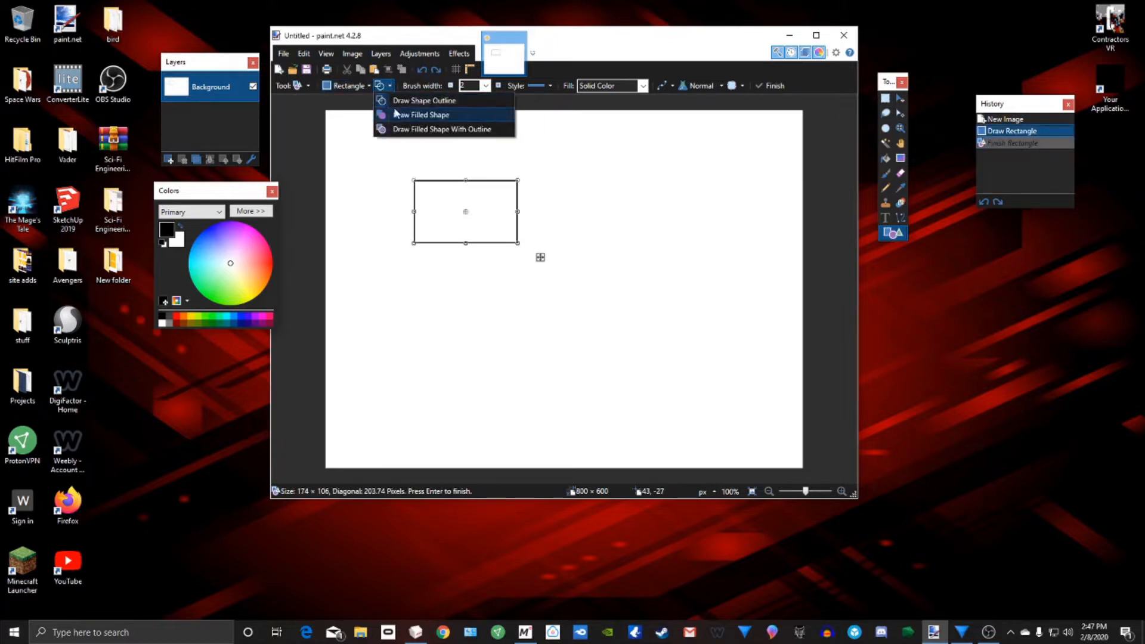
{"action": "left_click", "coordinate": [418, 115]}
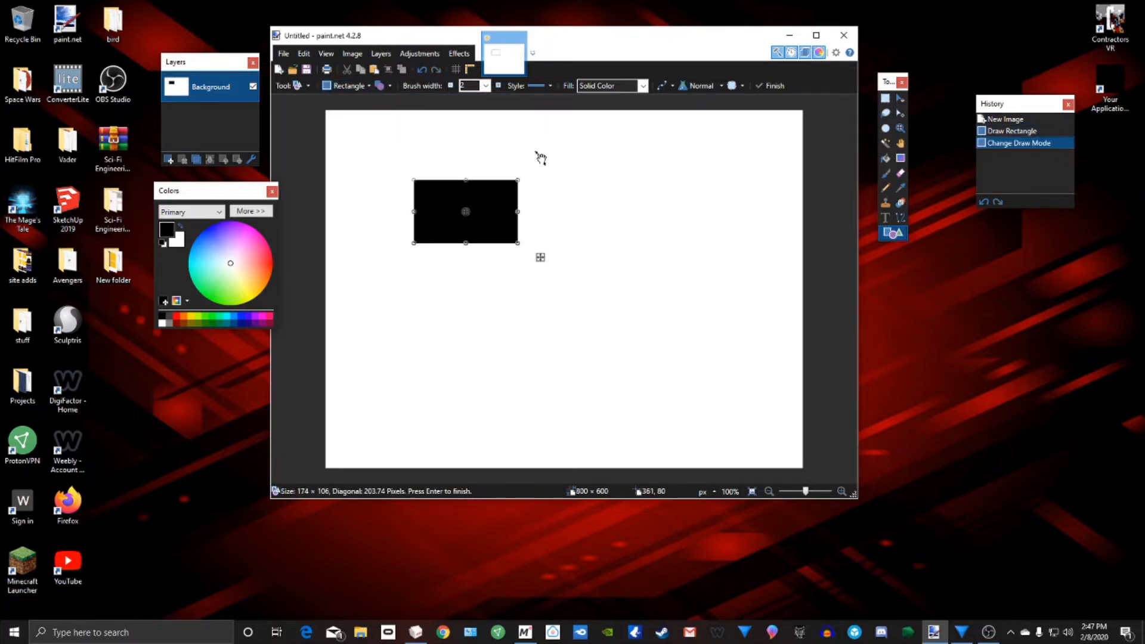
{"action": "key", "text": "Return"}
{"action": "left_click_drag", "start_coordinate": [549, 142], "coordinate": [602, 185]}
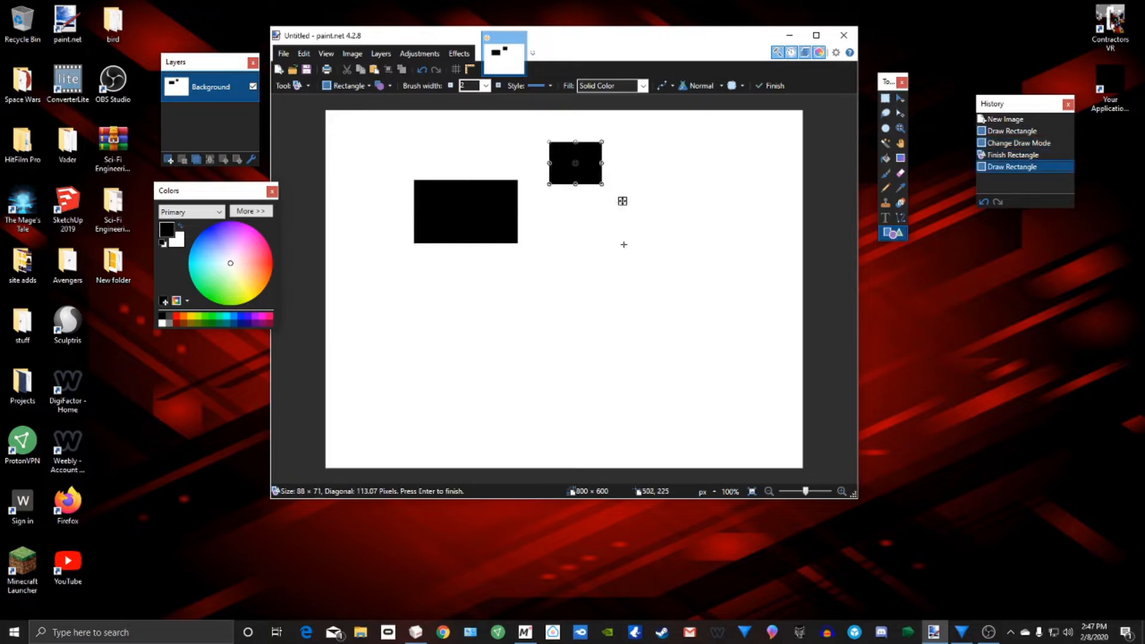
Step: Change the small rectangle to a filled shape with outline and draw another one about 151 × 143 pixels below it
{"action": "left_click", "coordinate": [389, 86]}
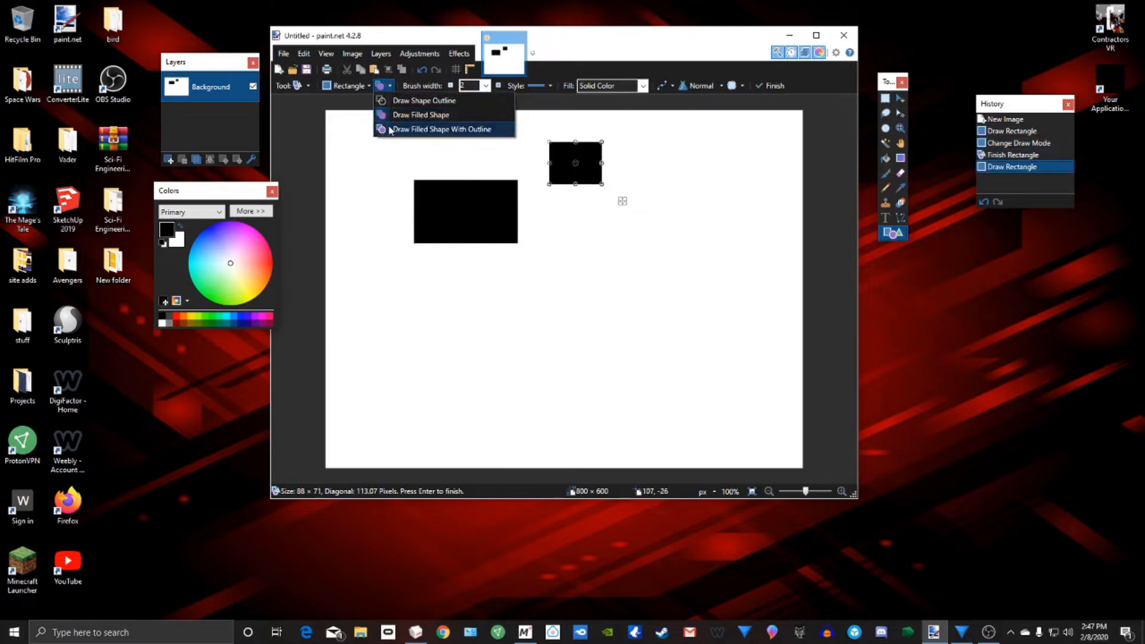
{"action": "left_click", "coordinate": [429, 129]}
{"action": "left_click_drag", "start_coordinate": [538, 223], "coordinate": [628, 308]}
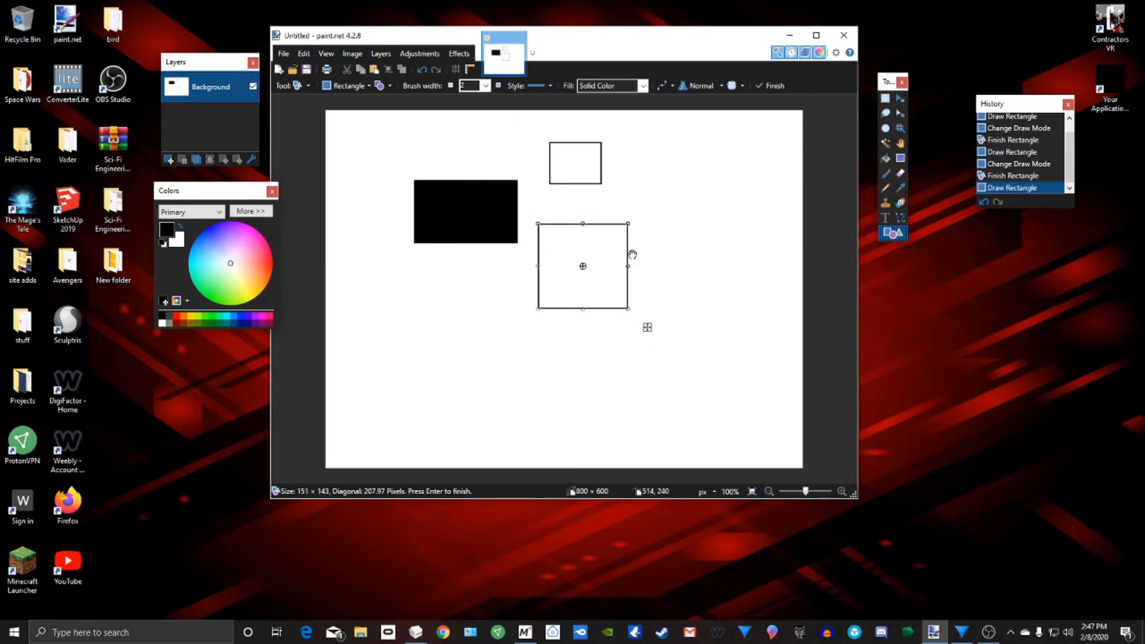
Step: Undo all the test rectangles back to the blank new image
{"action": "left_click", "coordinate": [422, 69]}
{"action": "left_click", "coordinate": [421, 70]}
{"action": "left_click", "coordinate": [421, 70]}
{"action": "left_click", "coordinate": [421, 70]}
{"action": "left_click", "coordinate": [422, 71]}
{"action": "left_click", "coordinate": [421, 71]}
{"action": "left_click", "coordinate": [421, 71]}
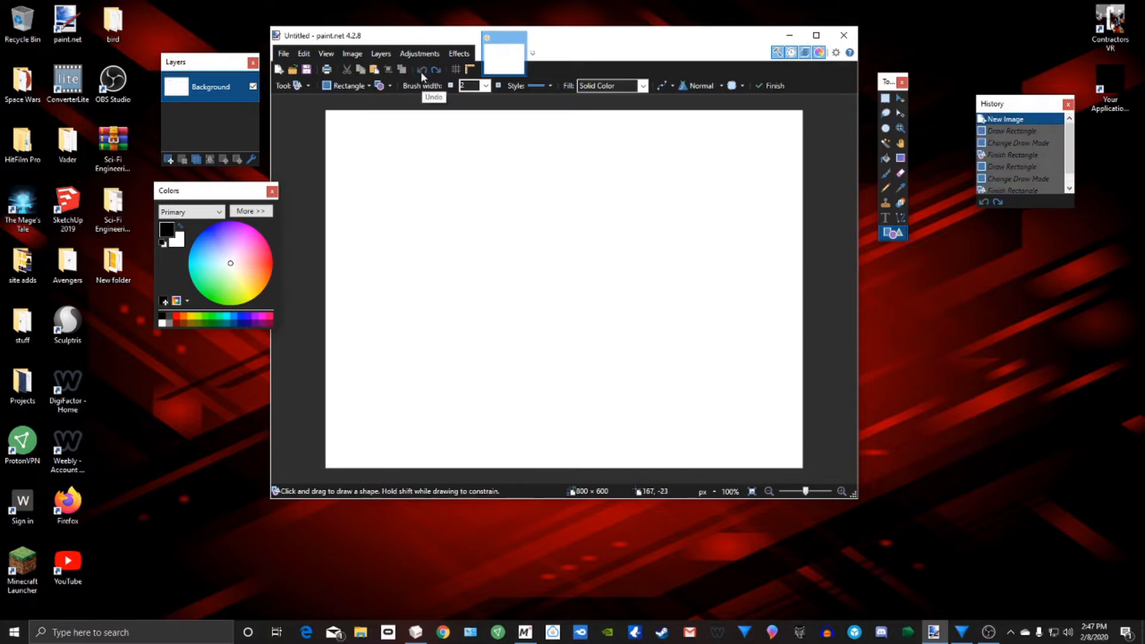
Step: Set the shape draw mode to Draw Filled Shape
{"action": "left_click", "coordinate": [389, 86]}
{"action": "left_click", "coordinate": [393, 117]}
{"action": "left_click", "coordinate": [390, 86]}
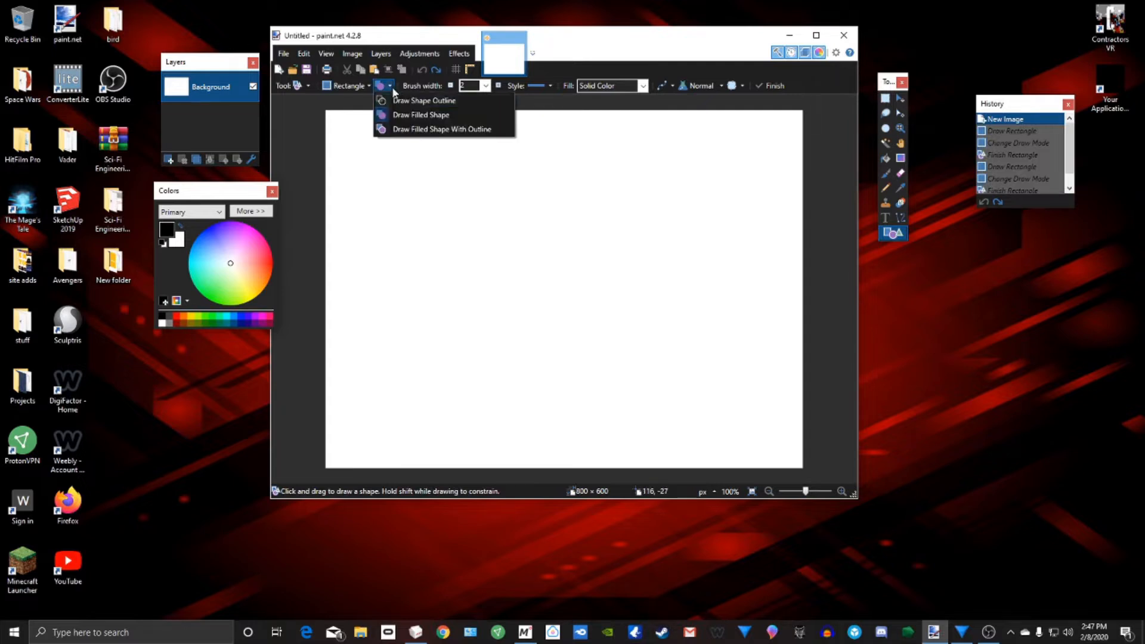
{"action": "left_click", "coordinate": [391, 115]}
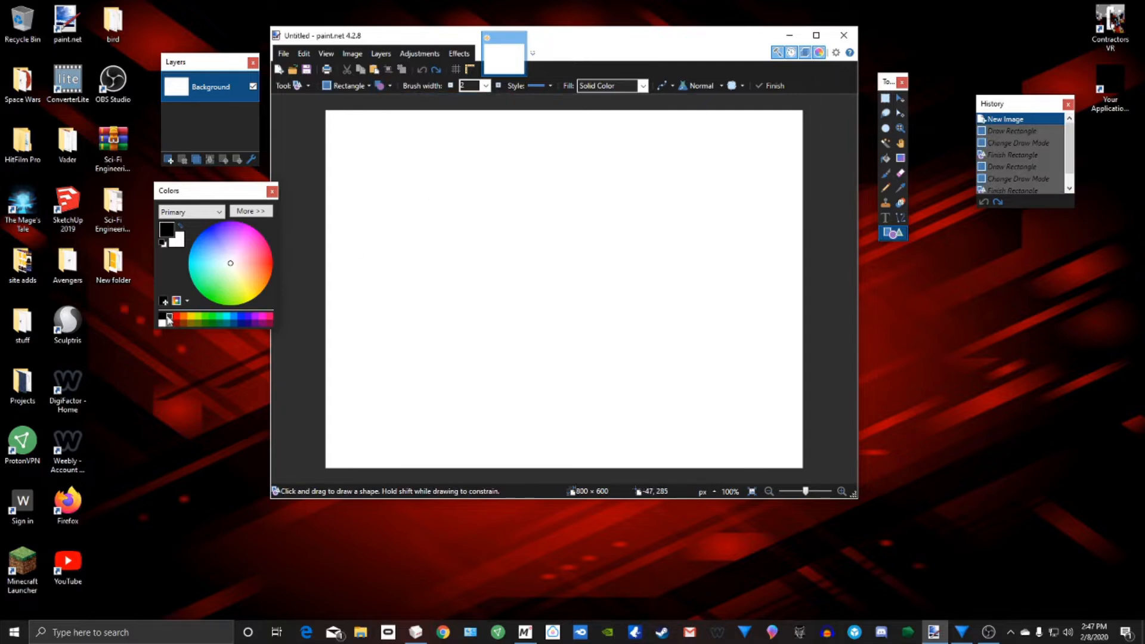
Step: Set the primary colour to dark brown 3D1800 and draw a filled rectangle about 338 × 504 pixels over the canvas's left part
{"action": "left_click", "coordinate": [183, 322]}
{"action": "left_click", "coordinate": [251, 211]}
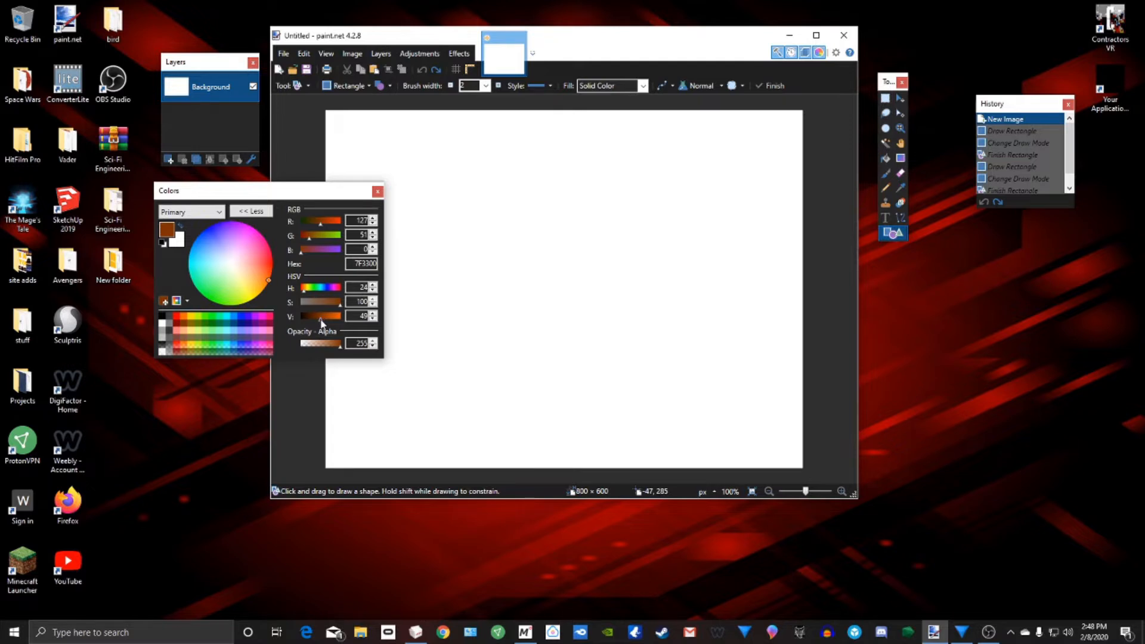
{"action": "left_click_drag", "start_coordinate": [320, 324], "coordinate": [311, 325]}
{"action": "left_click_drag", "start_coordinate": [345, 191], "coordinate": [240, 235]}
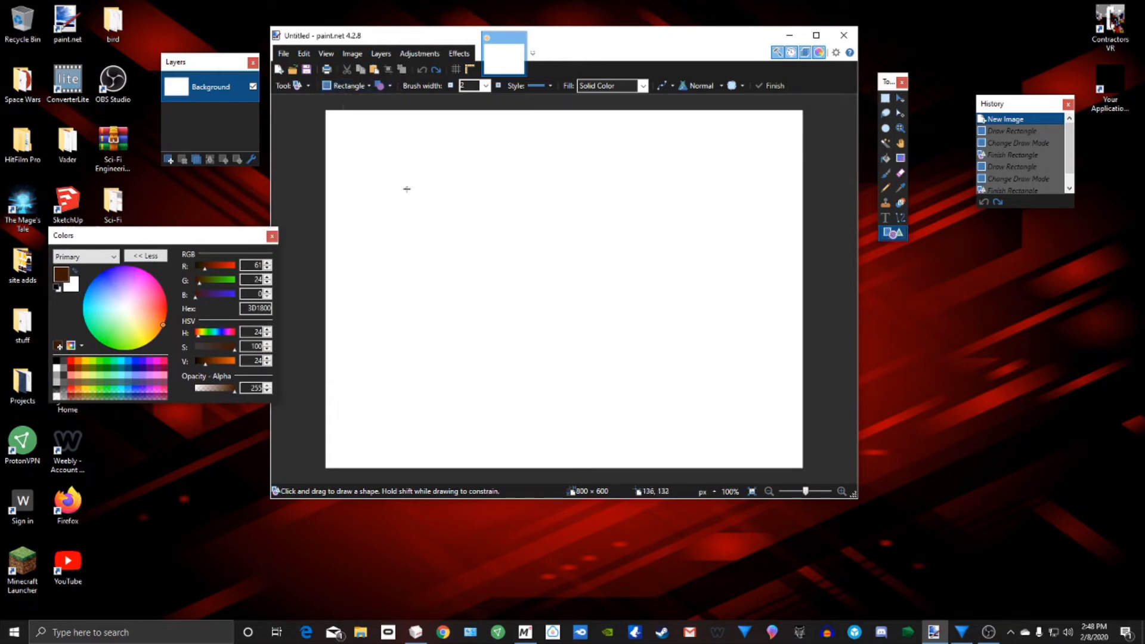
{"action": "mouse_move", "coordinate": [337, 131]}
{"action": "left_mouse_down"}
{"action": "mouse_move", "coordinate": [452, 226]}
{"action": "mouse_move", "coordinate": [485, 362]}
{"action": "mouse_move", "coordinate": [528, 380]}
{"action": "mouse_move", "coordinate": [539, 431]}
{"action": "left_mouse_up"}
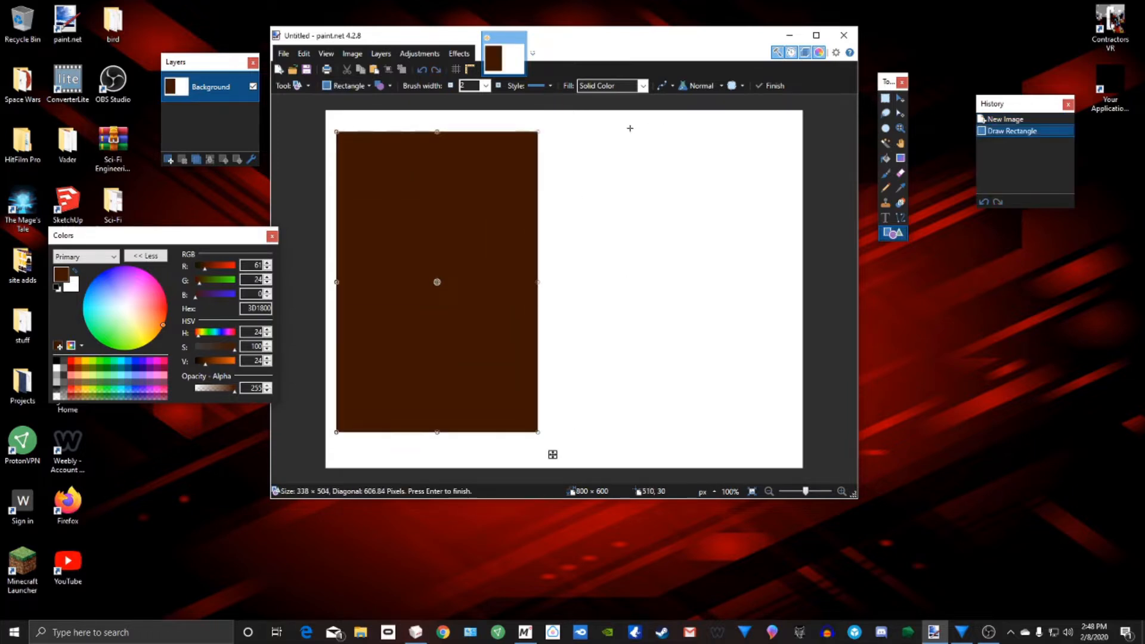
{"action": "left_click", "coordinate": [611, 193]}
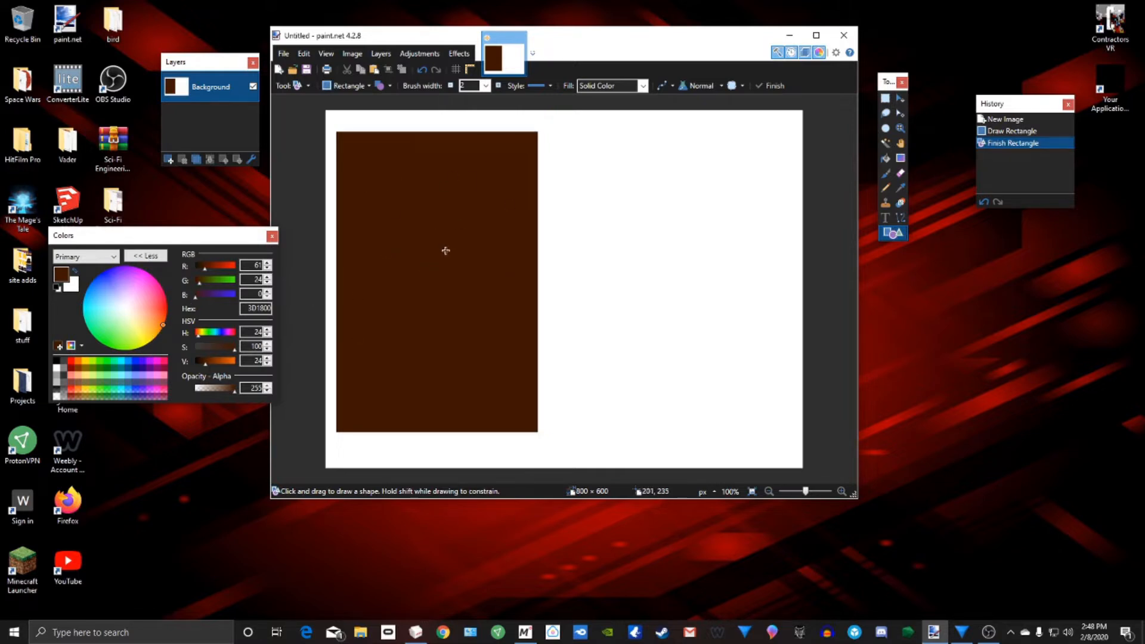
Step: Set the primary colour to orange-yellow, hex FFB626
{"action": "left_click", "coordinate": [632, 288]}
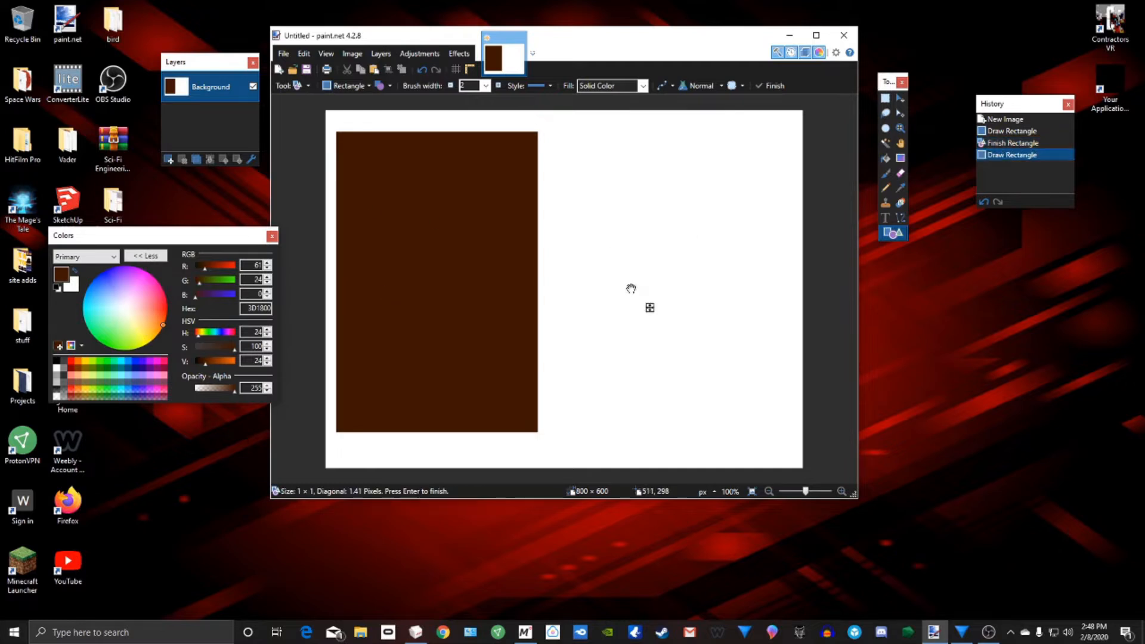
{"action": "left_click", "coordinate": [154, 332]}
{"action": "key", "text": "Return"}
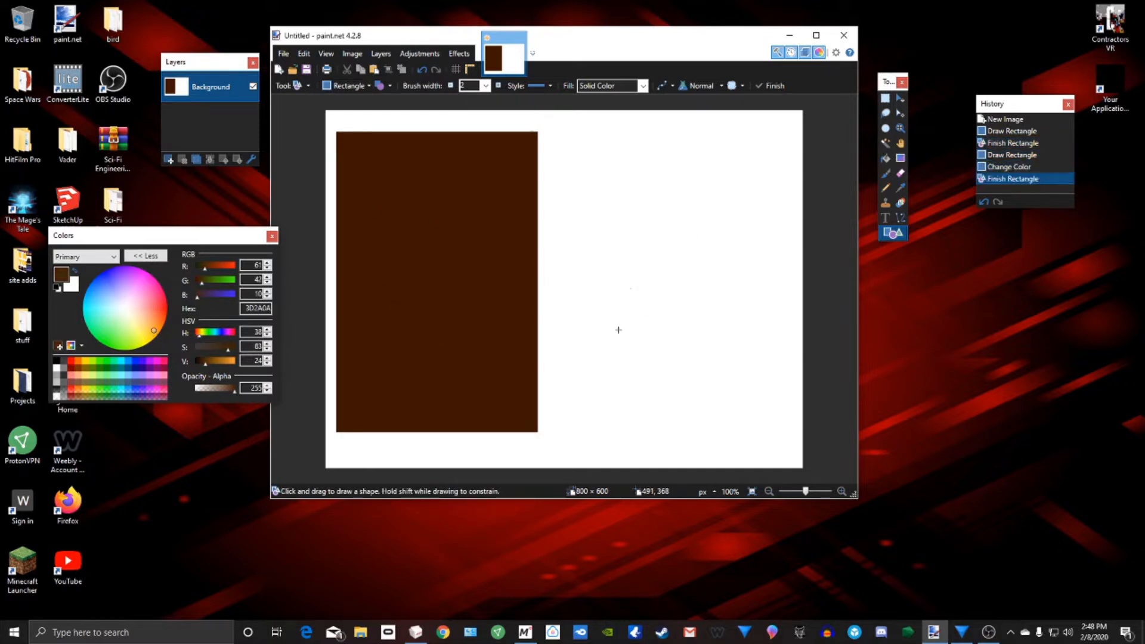
{"action": "left_click_drag", "start_coordinate": [153, 333], "coordinate": [153, 326]}
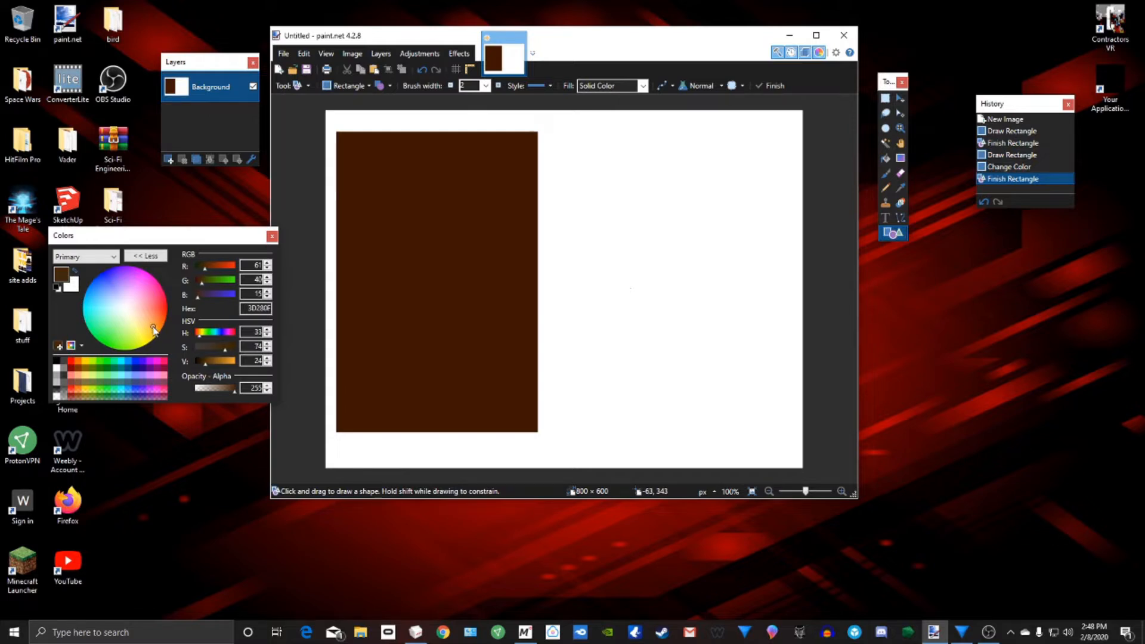
{"action": "left_click", "coordinate": [84, 359]}
{"action": "left_click_drag", "start_coordinate": [153, 340], "coordinate": [154, 335]}
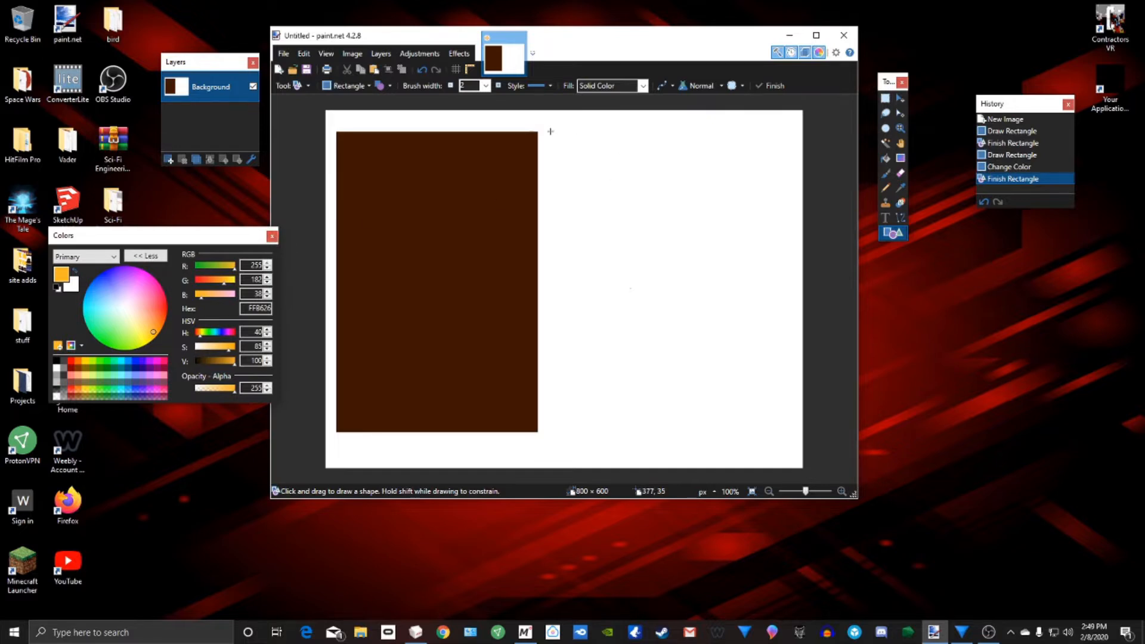
Step: Draw two filled orange rectangles stacked beside the brown one, about 267 × 280 pixels above and about 271 × 200 pixels below
{"action": "left_click_drag", "start_coordinate": [551, 131], "coordinate": [710, 298]}
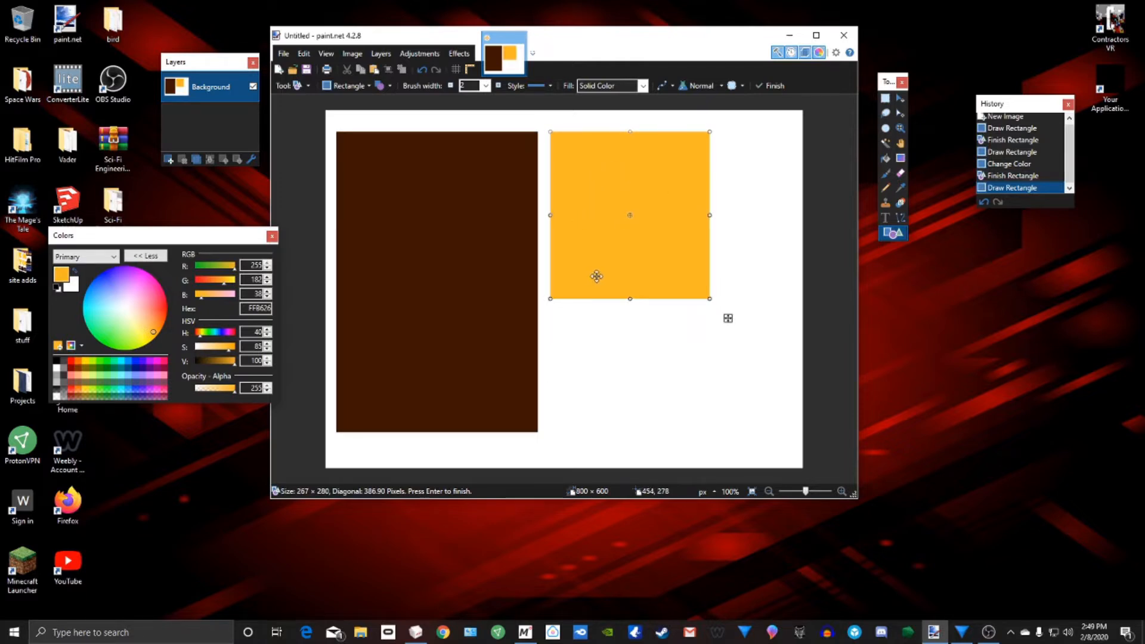
{"action": "key", "text": "Return"}
{"action": "mouse_move", "coordinate": [552, 308]}
{"action": "left_mouse_down"}
{"action": "mouse_move", "coordinate": [615, 347]}
{"action": "mouse_move", "coordinate": [686, 436]}
{"action": "mouse_move", "coordinate": [722, 440]}
{"action": "mouse_move", "coordinate": [713, 426]}
{"action": "left_mouse_up"}
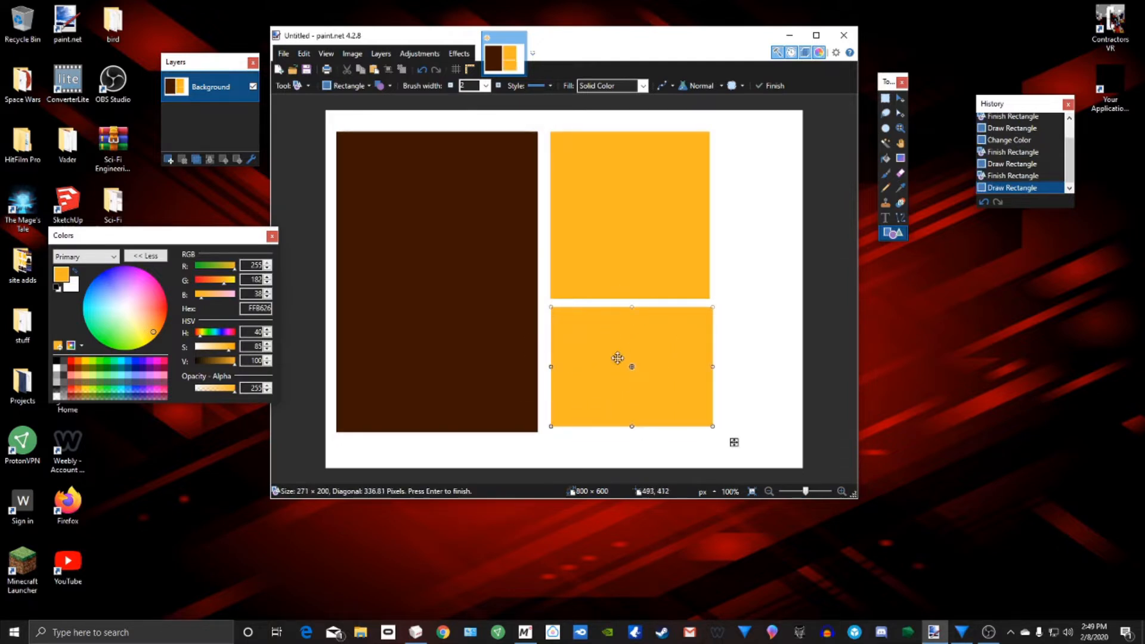
{"action": "left_click", "coordinate": [759, 298]}
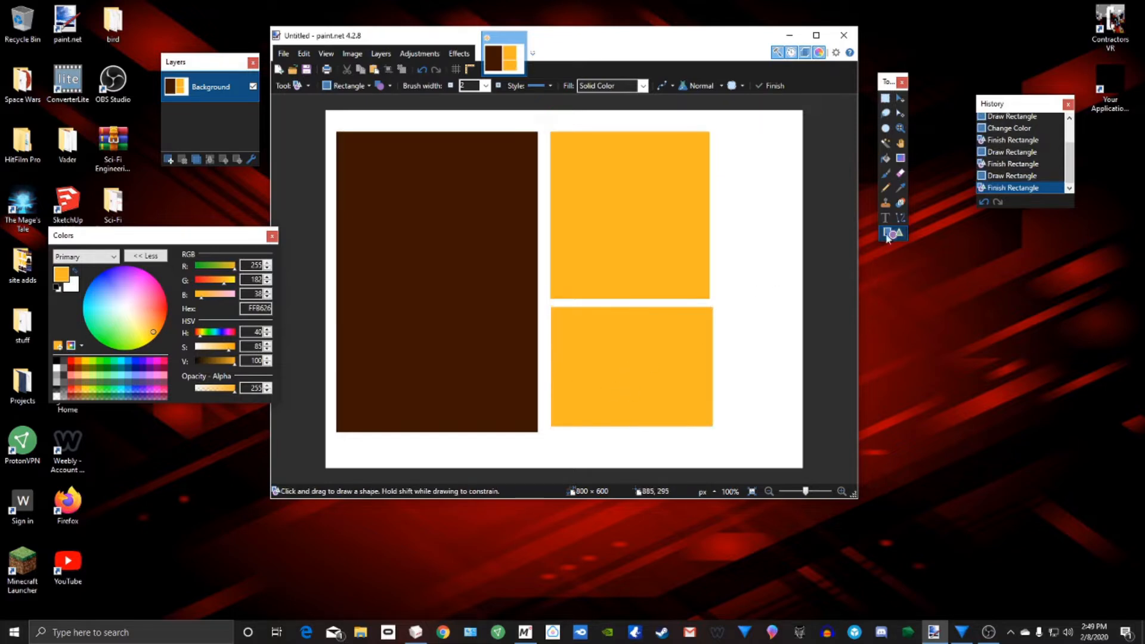
Step: Choose the Ellipse shape in black and draw a small filled circle about 17 × 18 pixels in the white strip beside the orange rectangles
{"action": "left_click", "coordinate": [352, 87]}
{"action": "left_click", "coordinate": [370, 115]}
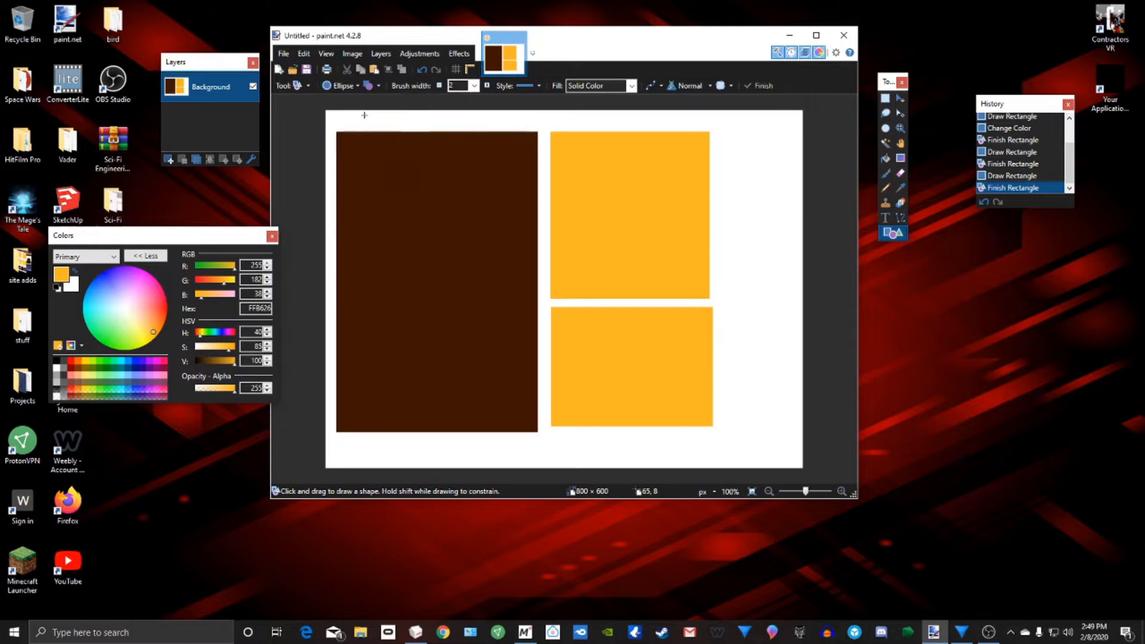
{"action": "left_click", "coordinate": [57, 361]}
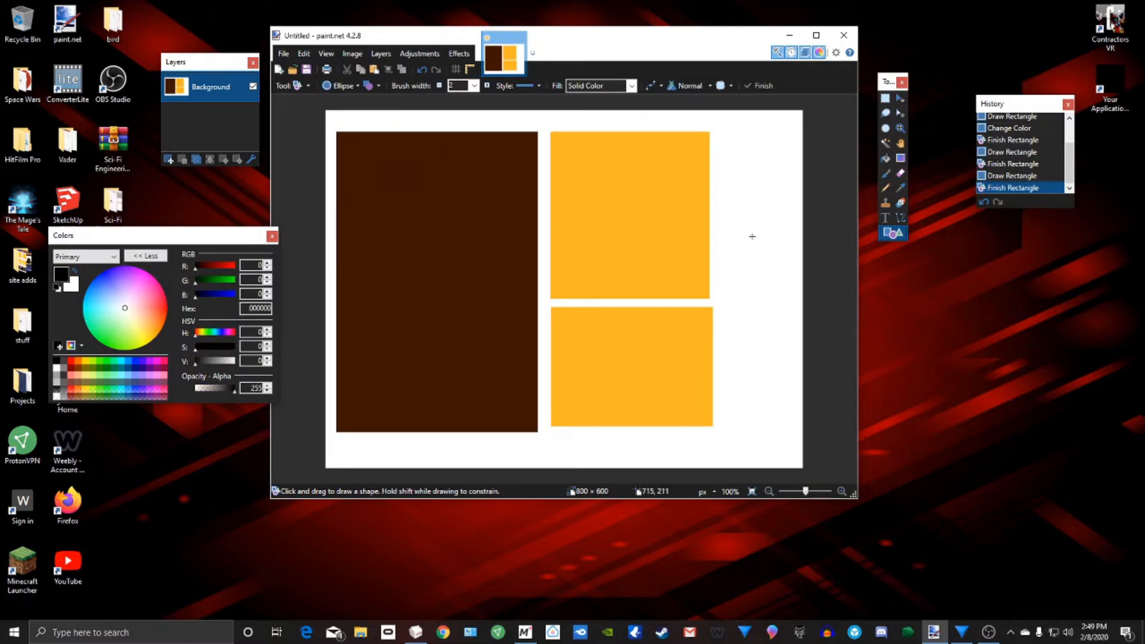
{"action": "left_click_drag", "start_coordinate": [745, 226], "coordinate": [779, 261]}
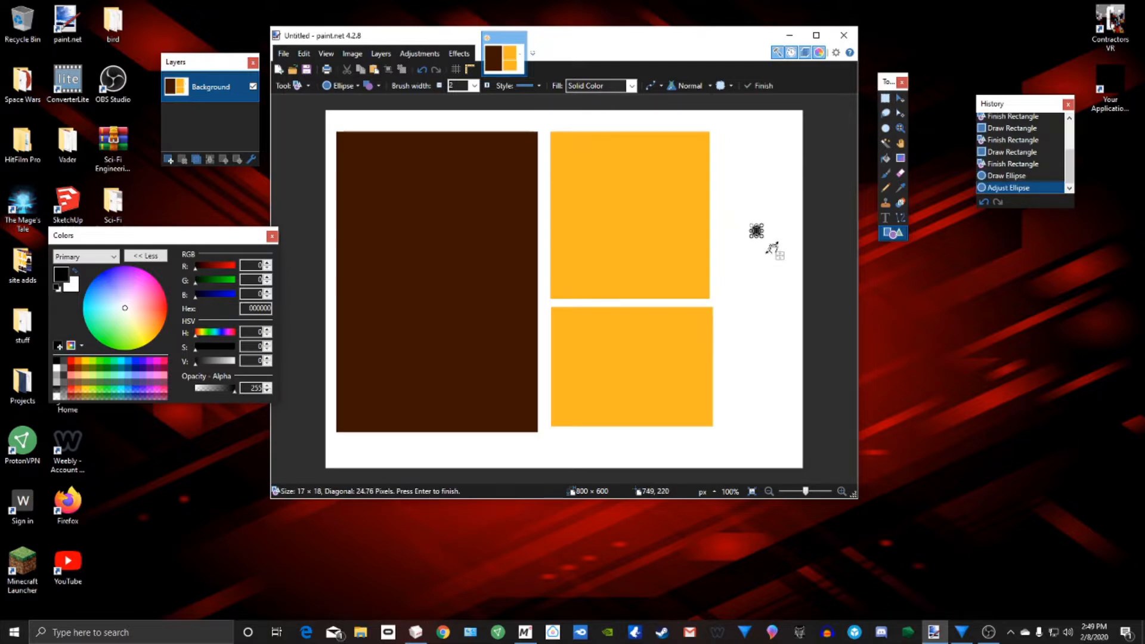
Step: Finish the black circle and save the image over Ducky color.png in New folder with auto-detected bit depth
{"action": "left_click", "coordinate": [782, 258]}
{"action": "left_click", "coordinate": [828, 212]}
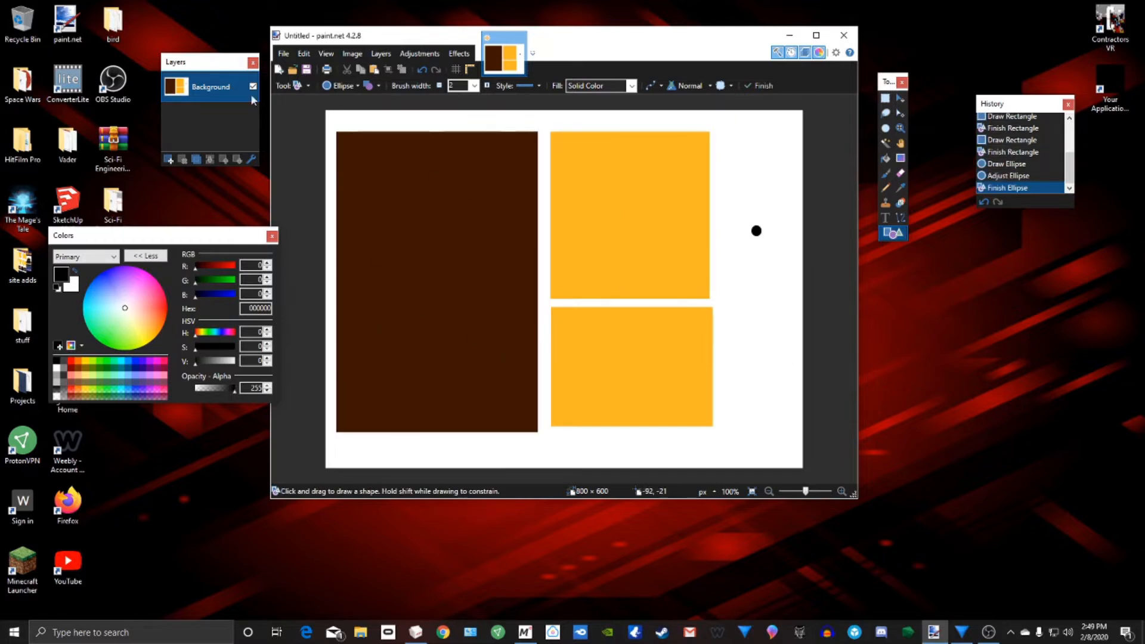
{"action": "left_click", "coordinate": [285, 58]}
{"action": "left_click", "coordinate": [304, 156]}
{"action": "left_click", "coordinate": [410, 126]}
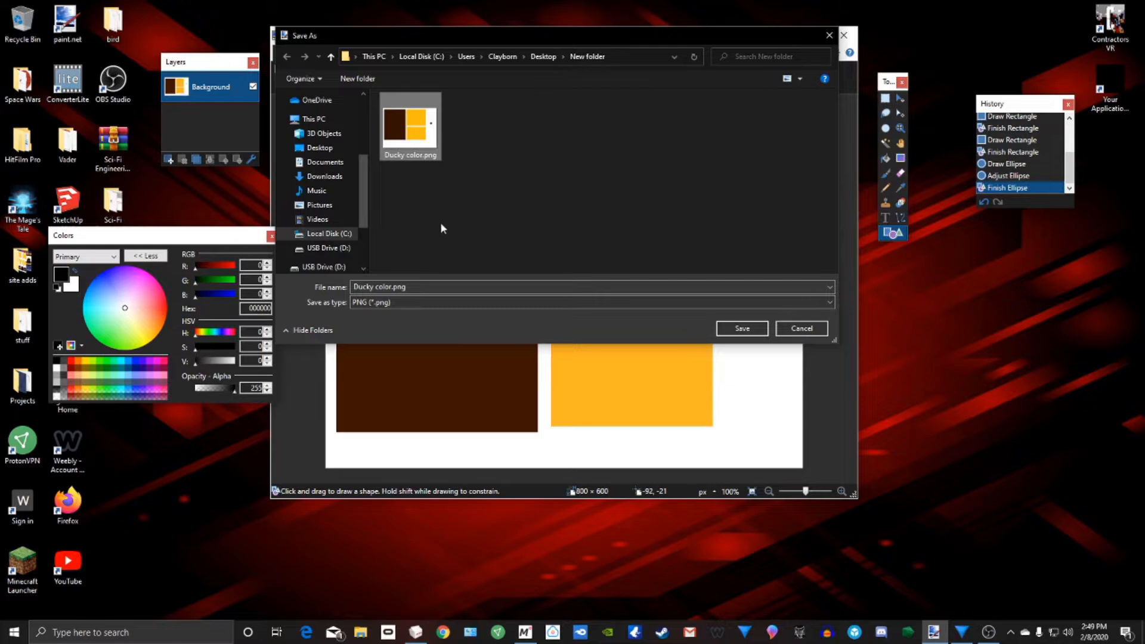
{"action": "left_click", "coordinate": [742, 328]}
{"action": "left_click", "coordinate": [601, 317]}
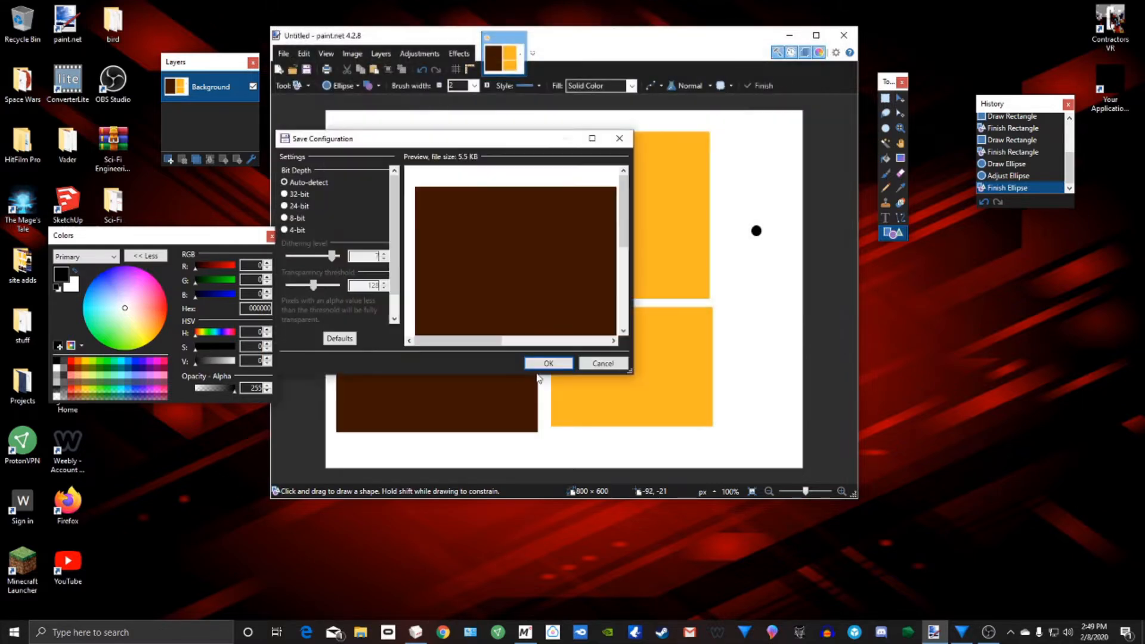
{"action": "left_click", "coordinate": [541, 361]}
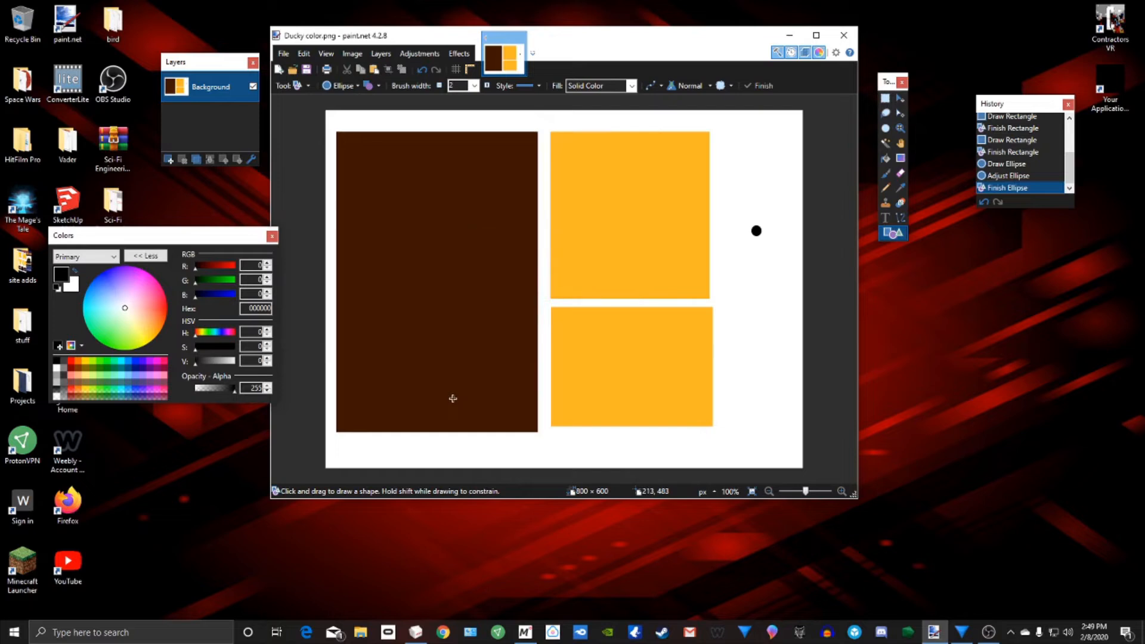
Step: Minimize the image editor, switch to MilkShape 3D and create a new material for the Ducky model
{"action": "left_click", "coordinate": [789, 35]}
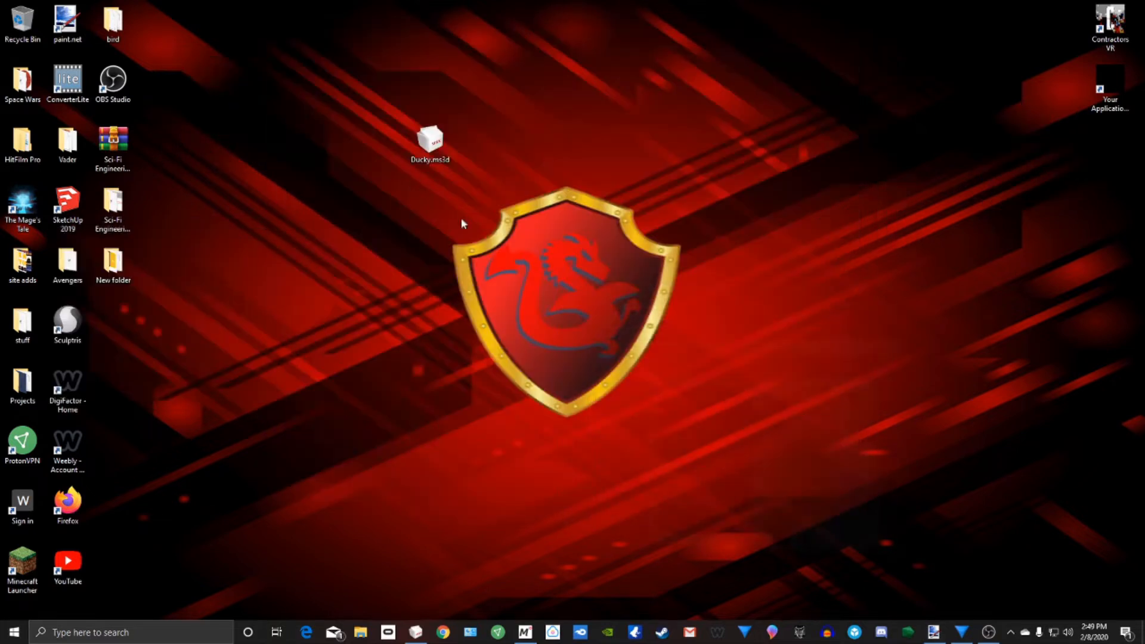
{"action": "left_click", "coordinate": [415, 632]}
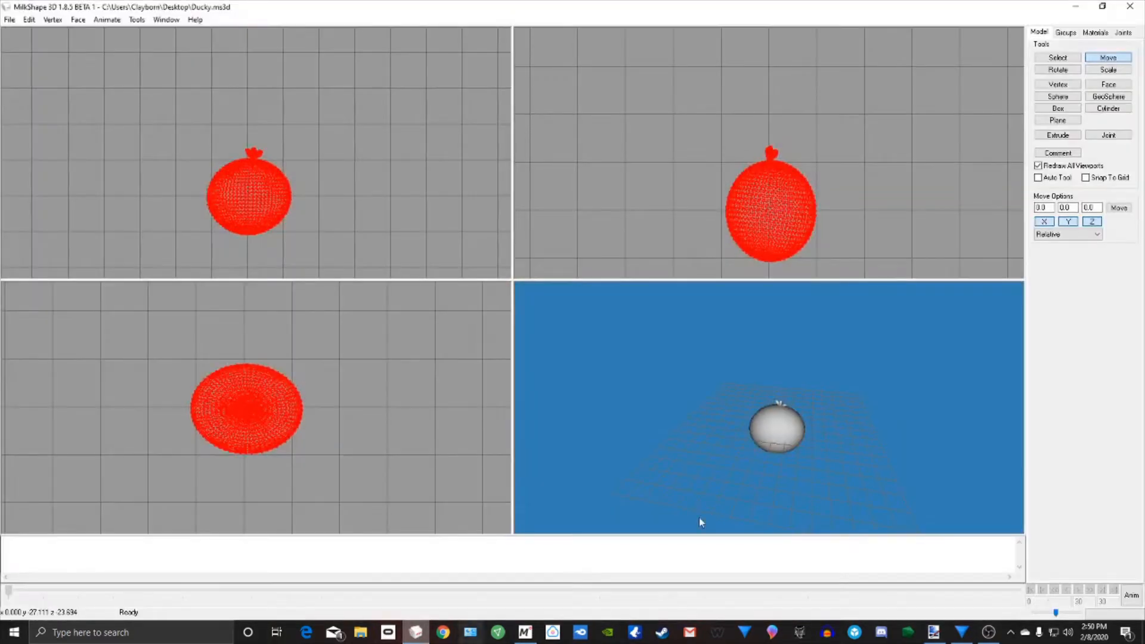
{"action": "left_click", "coordinate": [1091, 35]}
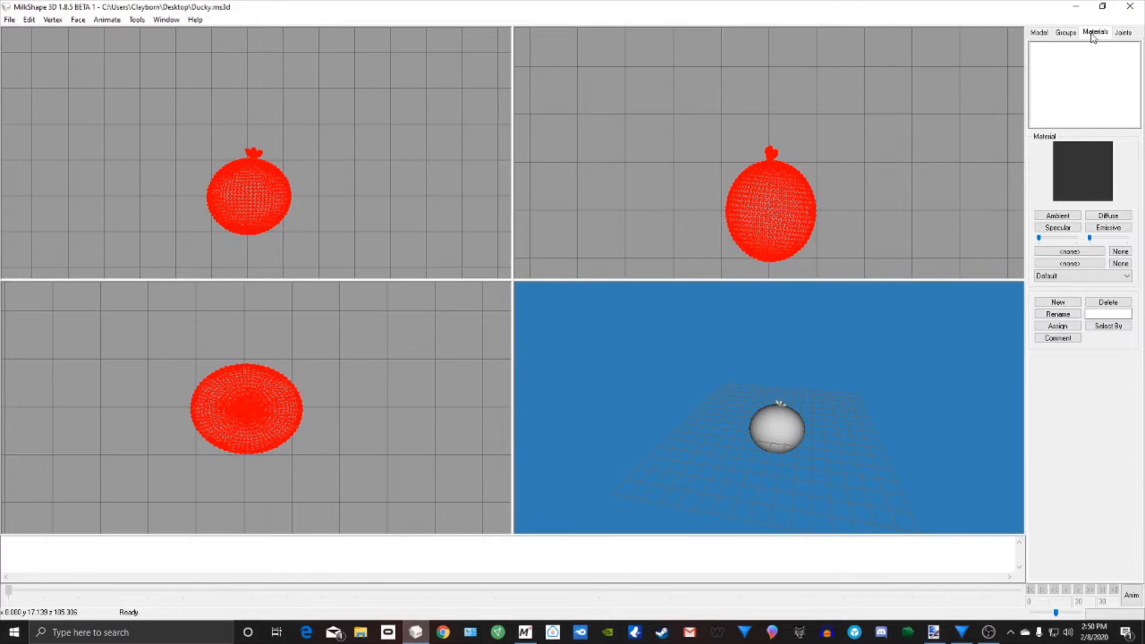
{"action": "left_click", "coordinate": [1059, 303]}
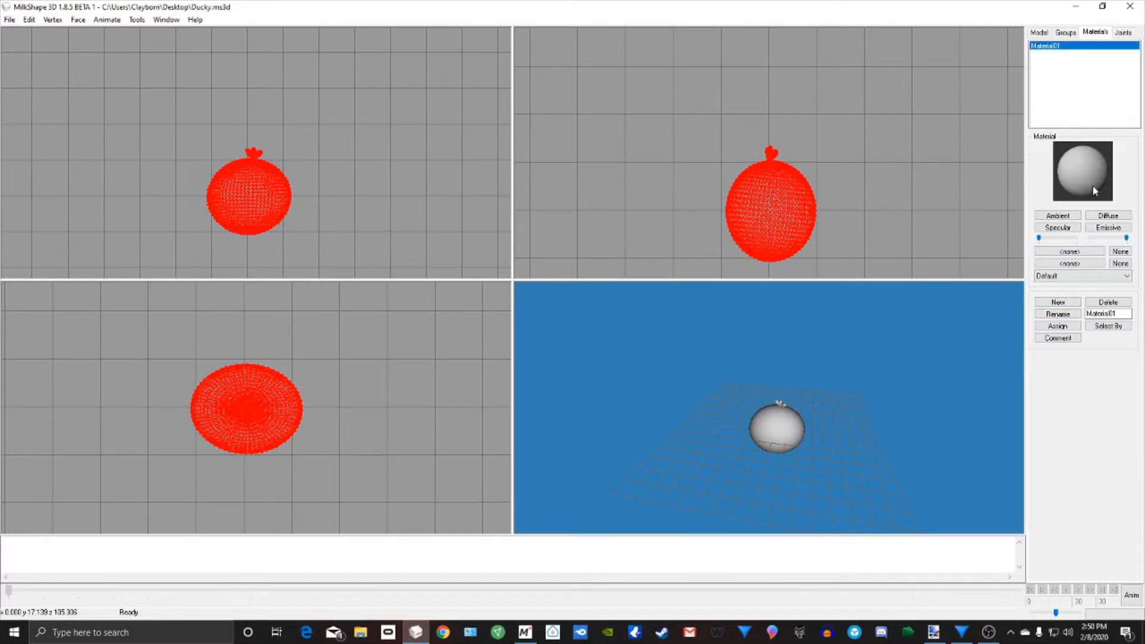
Step: Load Ducky color.png from New folder as the new material's texture
{"action": "left_click", "coordinate": [1071, 252]}
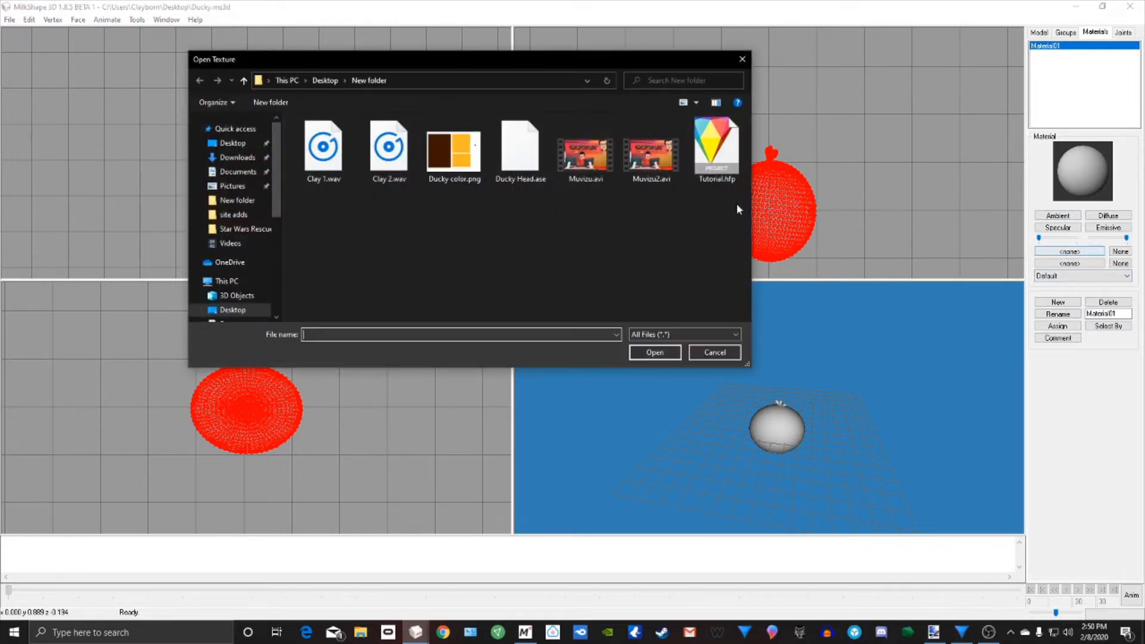
{"action": "left_click", "coordinate": [451, 154]}
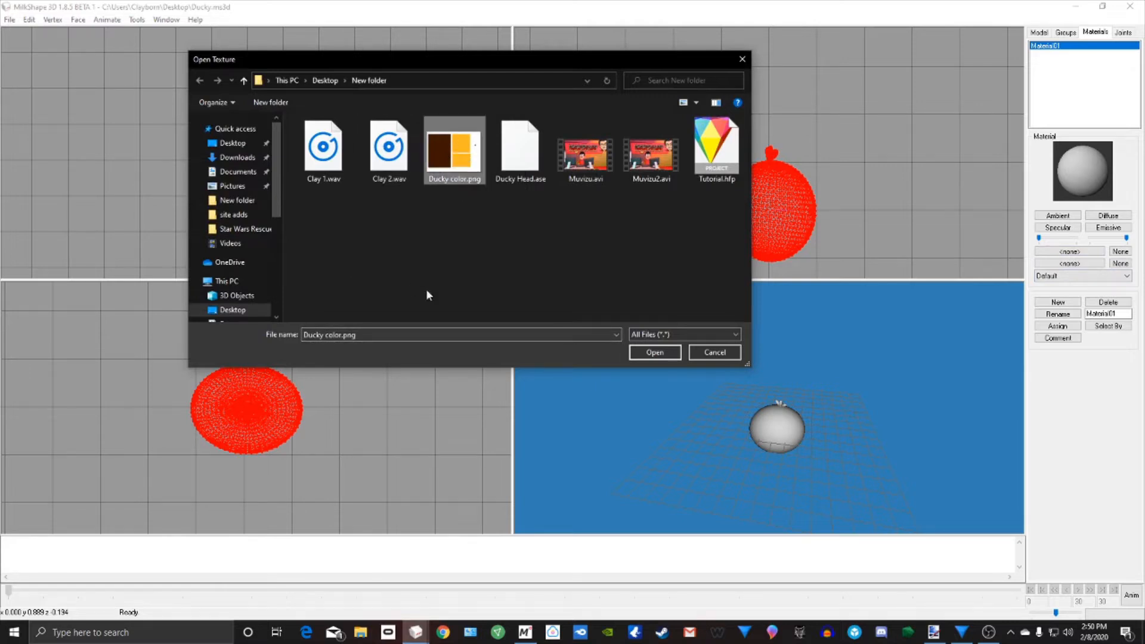
{"action": "left_click", "coordinate": [655, 352]}
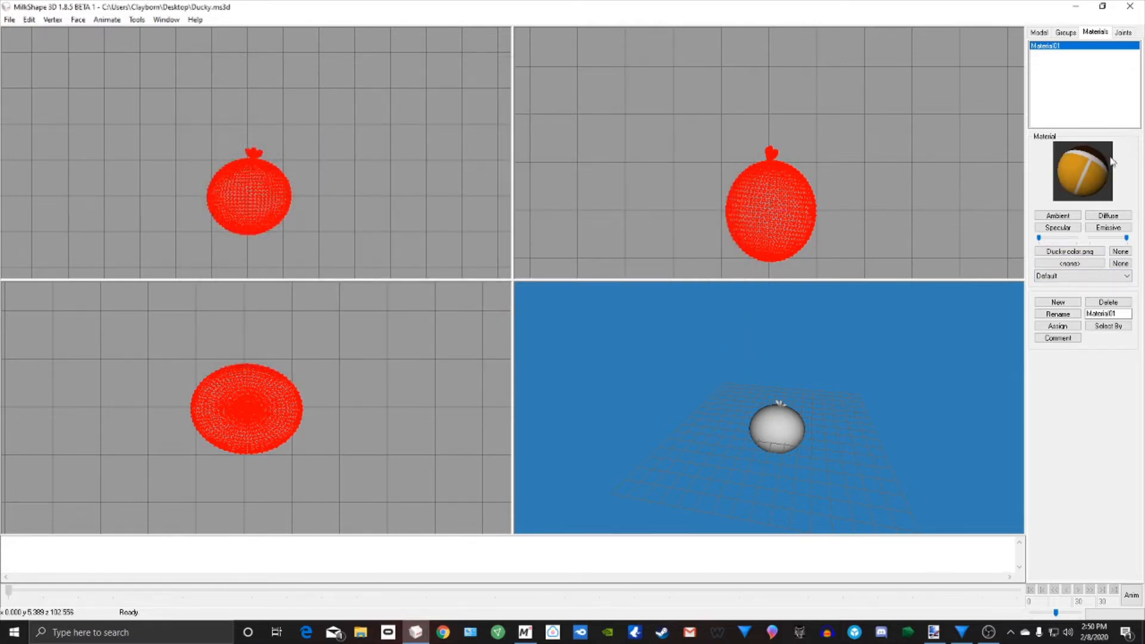
{"action": "mouse_move", "coordinate": [1083, 178]}
{"action": "left_mouse_down"}
{"action": "mouse_move", "coordinate": [1099, 194]}
{"action": "mouse_move", "coordinate": [1080, 165]}
{"action": "mouse_move", "coordinate": [1084, 183]}
{"action": "left_mouse_up"}
{"action": "left_click_drag", "start_coordinate": [1082, 167], "coordinate": [1068, 173]}
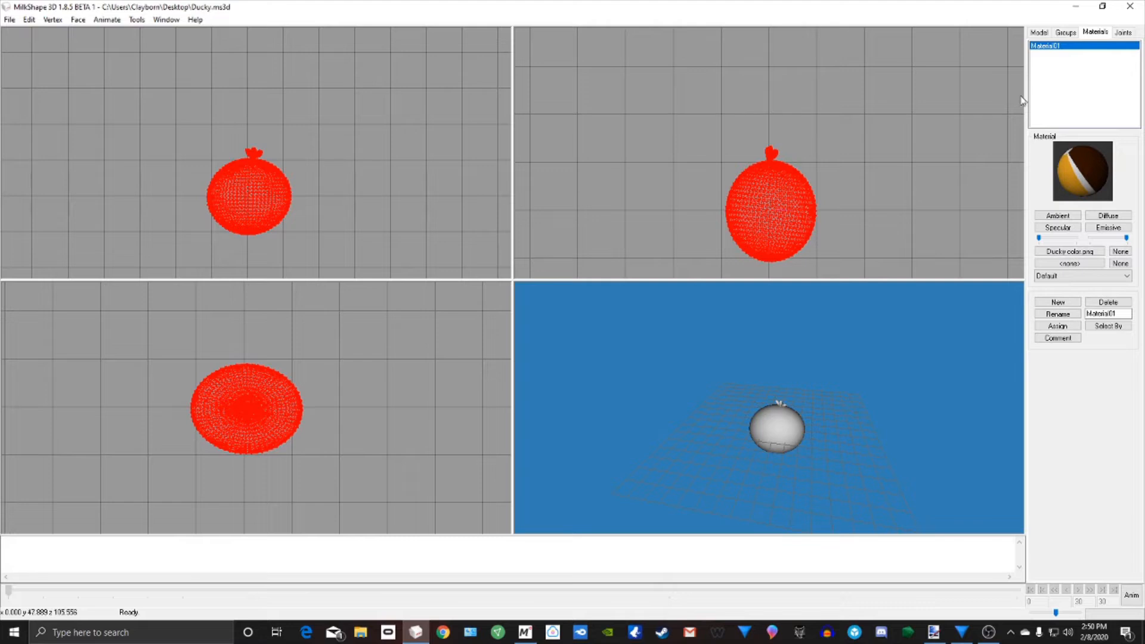
Step: Deselect and reselect the whole Head group, and return to the material settings
{"action": "left_click", "coordinate": [1065, 33]}
{"action": "double_click", "coordinate": [1043, 48]}
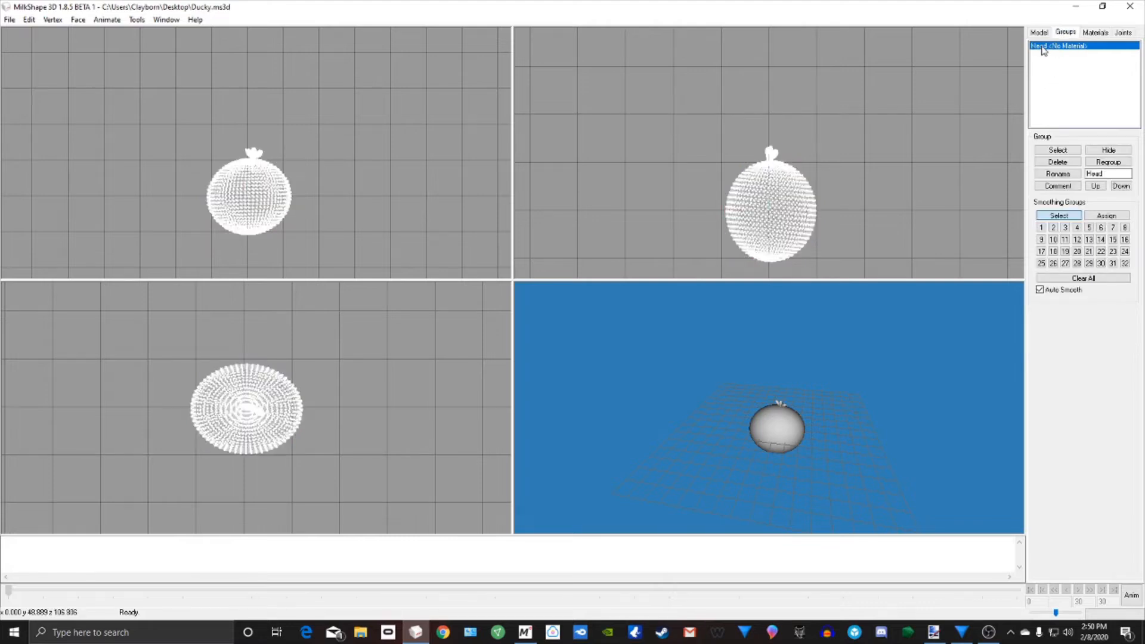
{"action": "double_click", "coordinate": [1043, 47]}
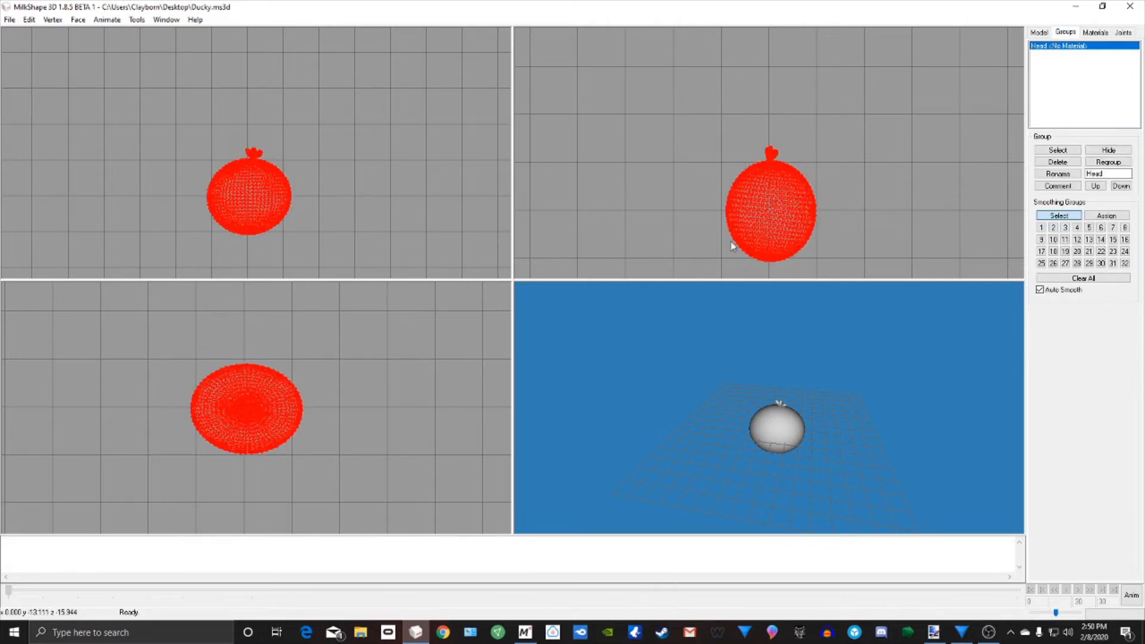
{"action": "left_click", "coordinate": [1090, 34]}
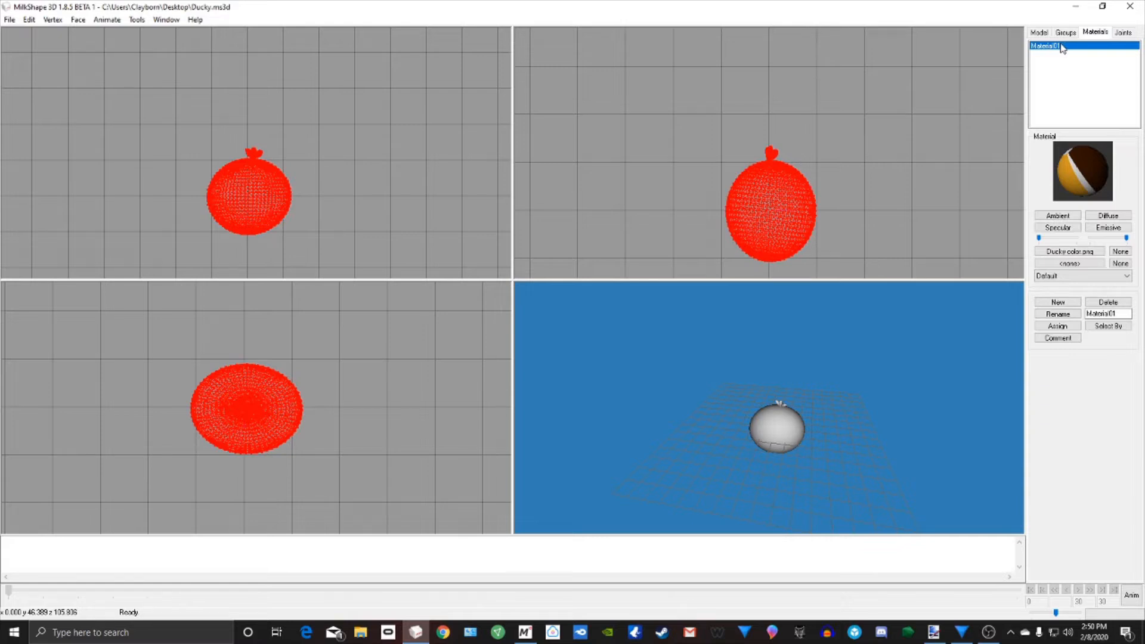
Step: Inspect the head from several angles in the 3D view and check which display modes the viewports use
{"action": "left_click_drag", "start_coordinate": [858, 399], "coordinate": [871, 390]}
{"action": "mouse_move", "coordinate": [736, 450]}
{"action": "left_mouse_down"}
{"action": "mouse_move", "coordinate": [716, 444]}
{"action": "mouse_move", "coordinate": [719, 462]}
{"action": "left_mouse_up"}
{"action": "right_click", "coordinate": [833, 373]}
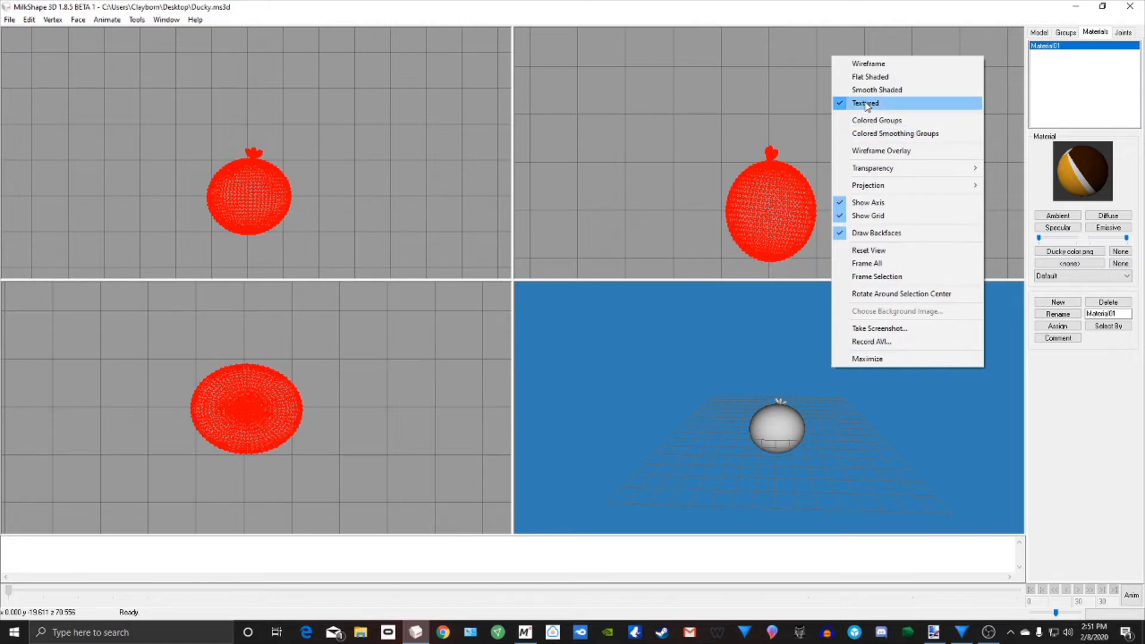
{"action": "left_click", "coordinate": [824, 460]}
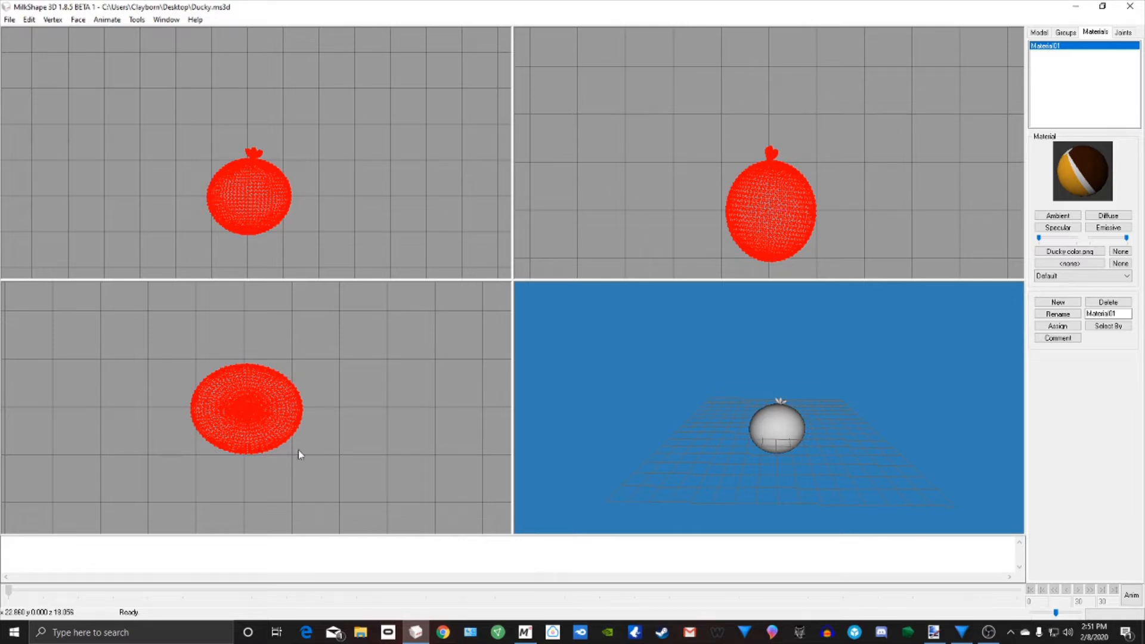
{"action": "right_click", "coordinate": [422, 352]}
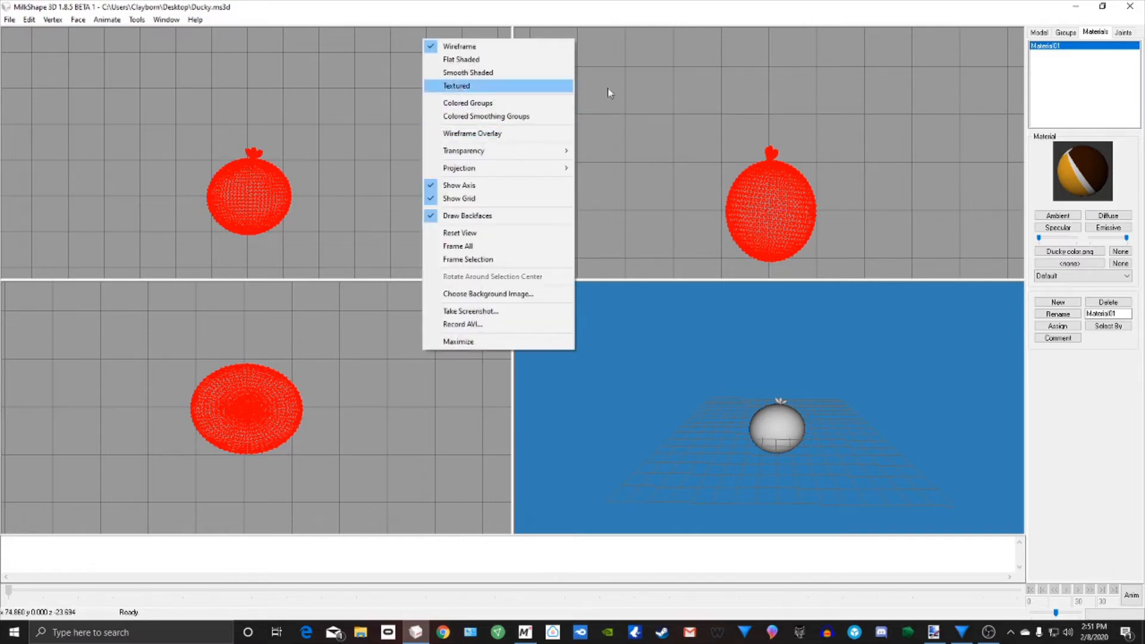
{"action": "left_click", "coordinate": [727, 90]}
{"action": "left_click_drag", "start_coordinate": [738, 457], "coordinate": [743, 442]}
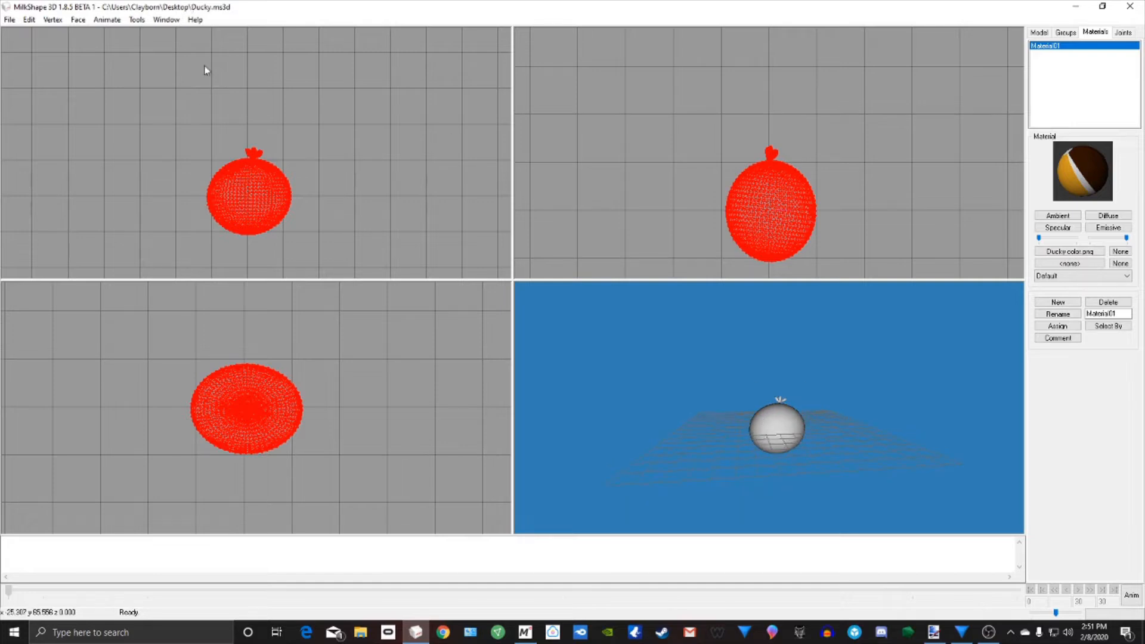
{"action": "left_click_drag", "start_coordinate": [722, 407], "coordinate": [789, 437]}
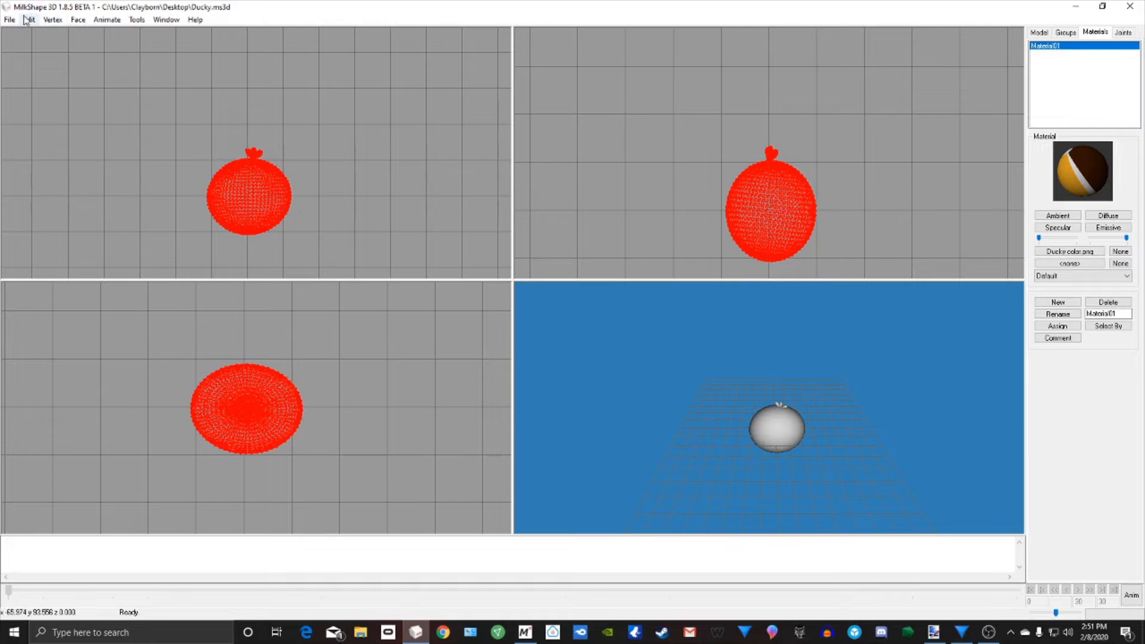
Step: Open the Texture Coordinate Editor with the Head group chosen and move its window clear of the 3D view
{"action": "left_click", "coordinate": [165, 20]}
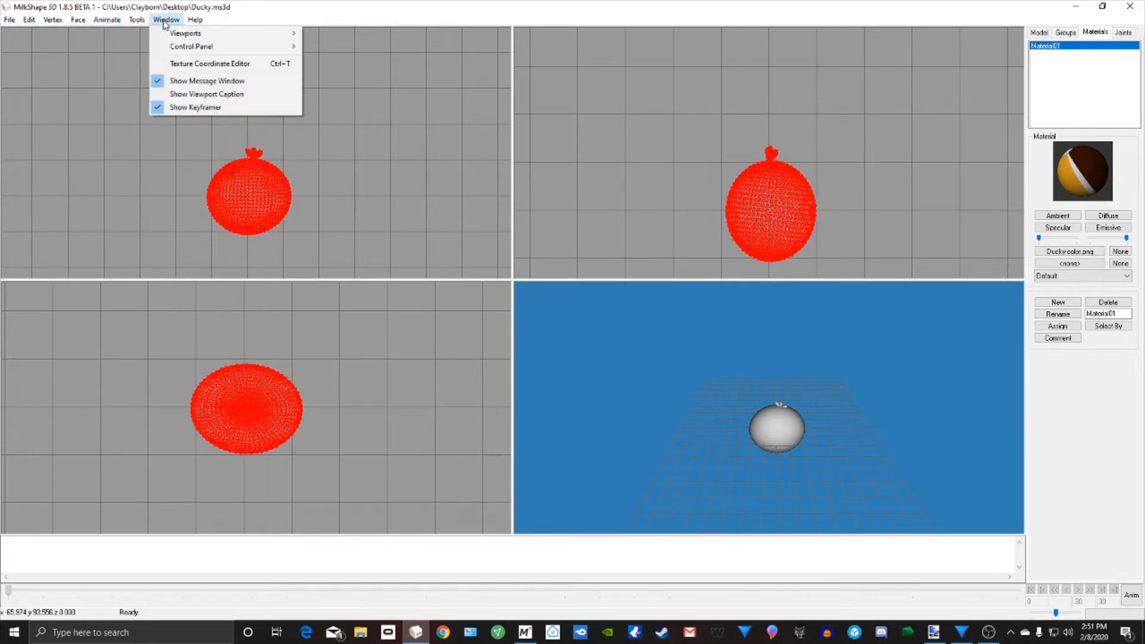
{"action": "left_click", "coordinate": [192, 64]}
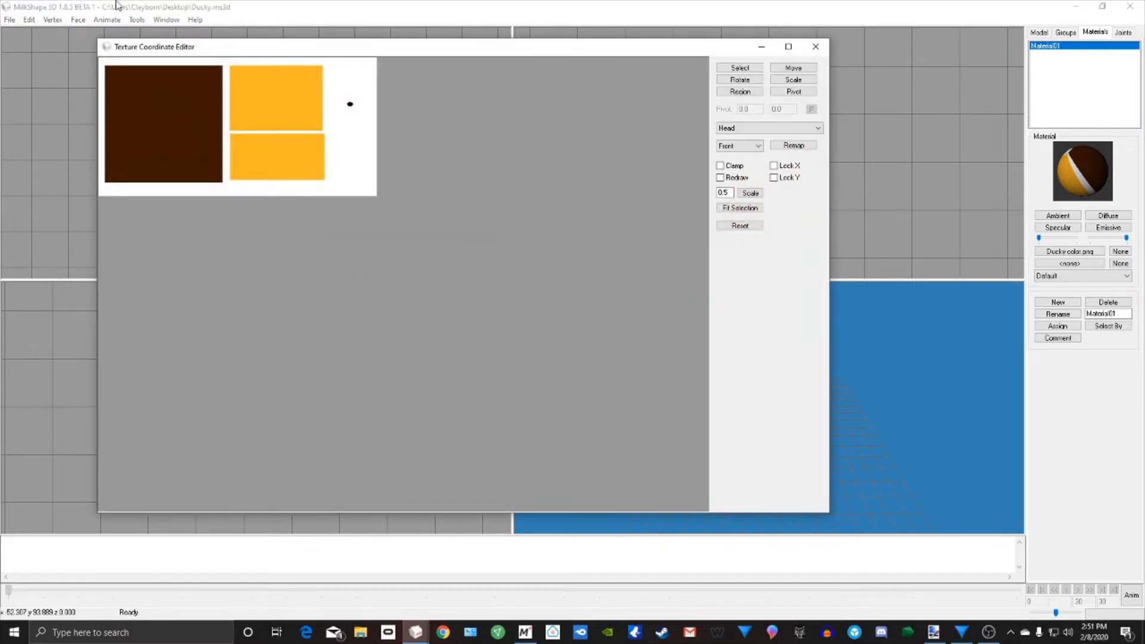
{"action": "left_click_drag", "start_coordinate": [314, 44], "coordinate": [200, 56]}
{"action": "left_click", "coordinate": [683, 136]}
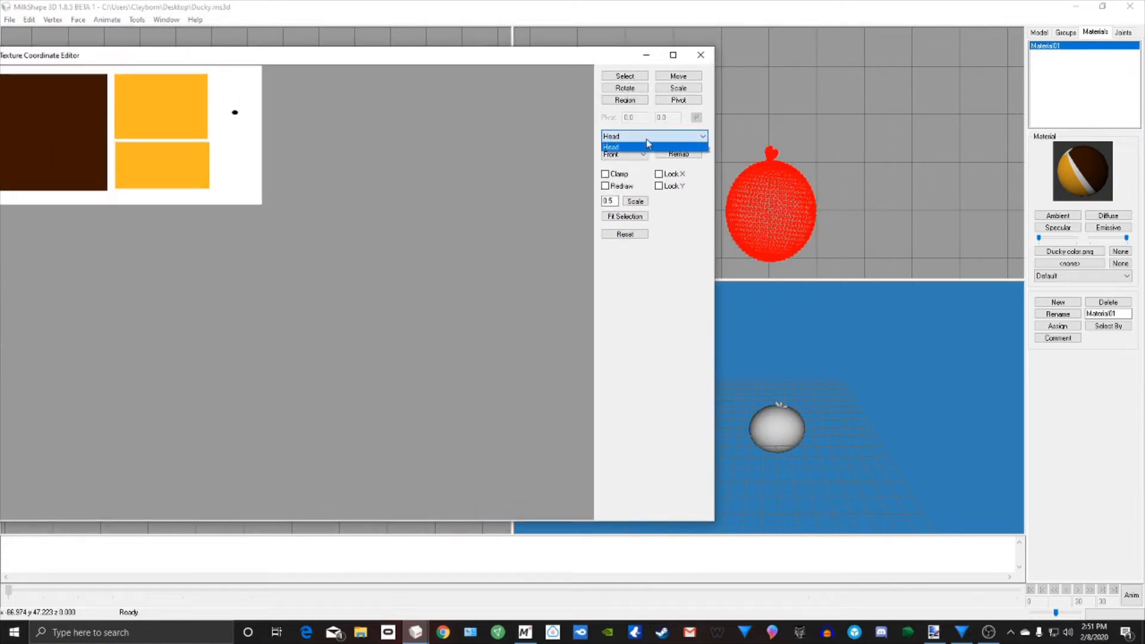
{"action": "left_click", "coordinate": [654, 142]}
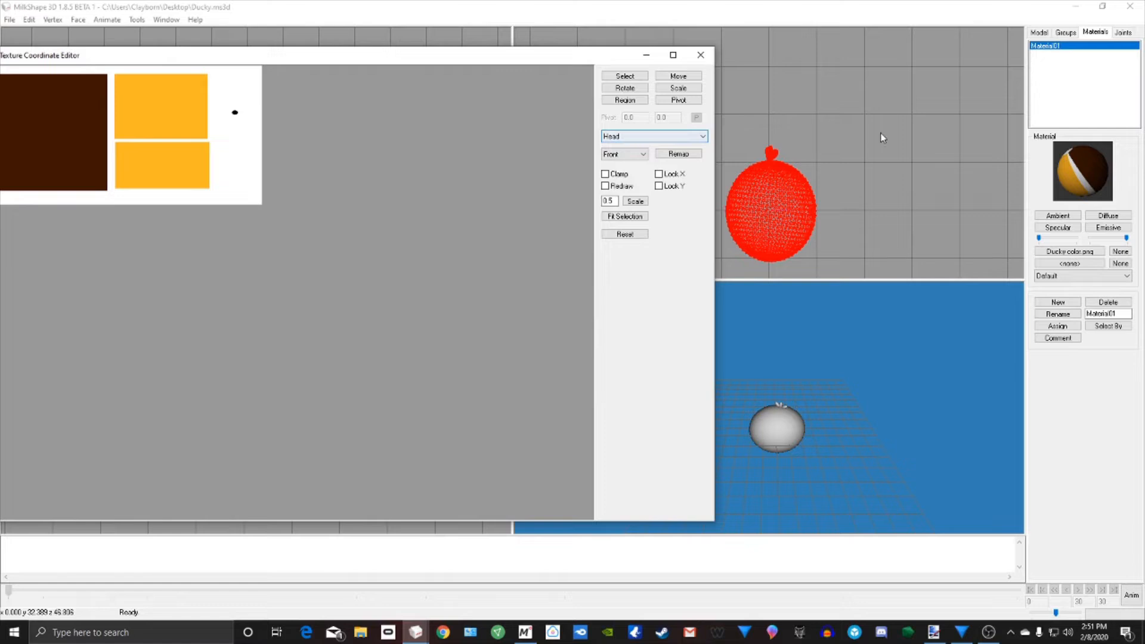
{"action": "left_click", "coordinate": [645, 137]}
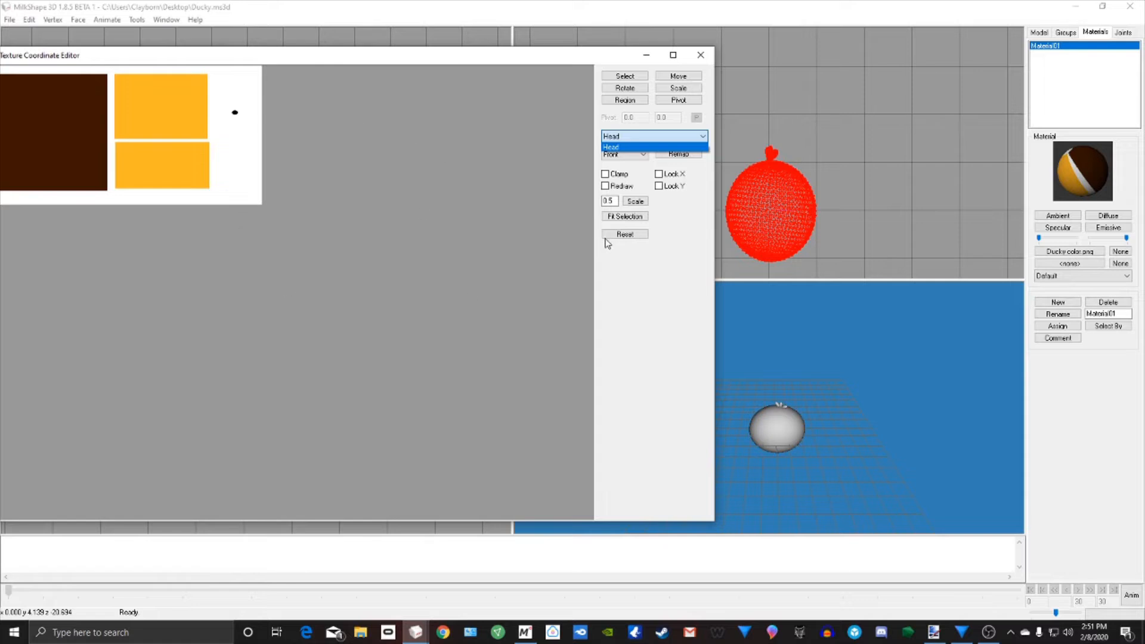
{"action": "left_click", "coordinate": [843, 153]}
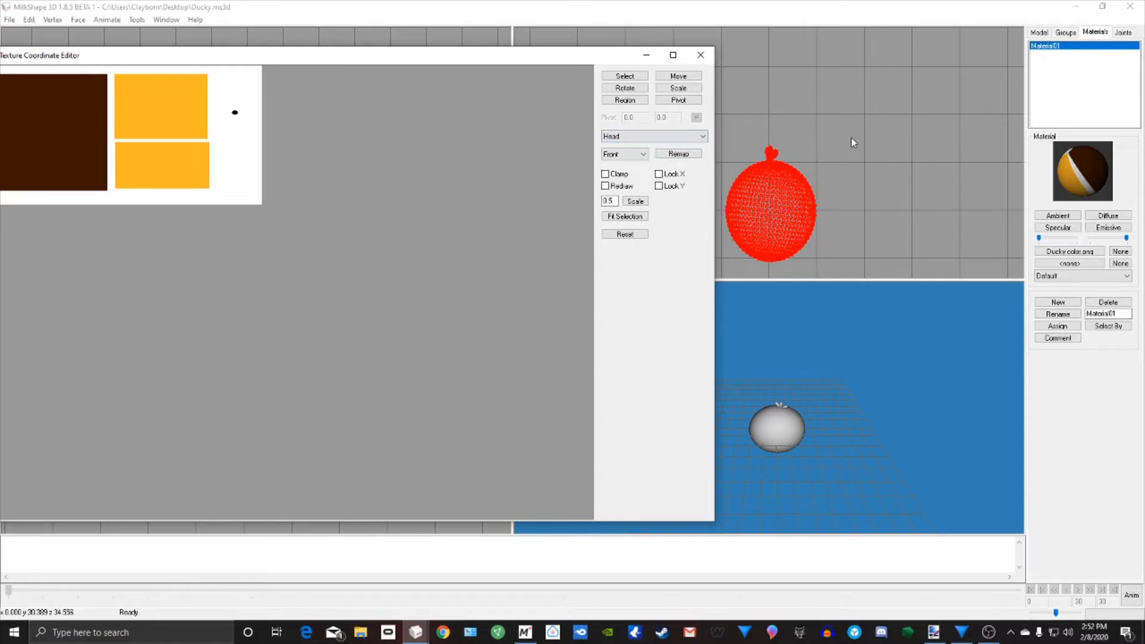
{"action": "left_click", "coordinate": [837, 234]}
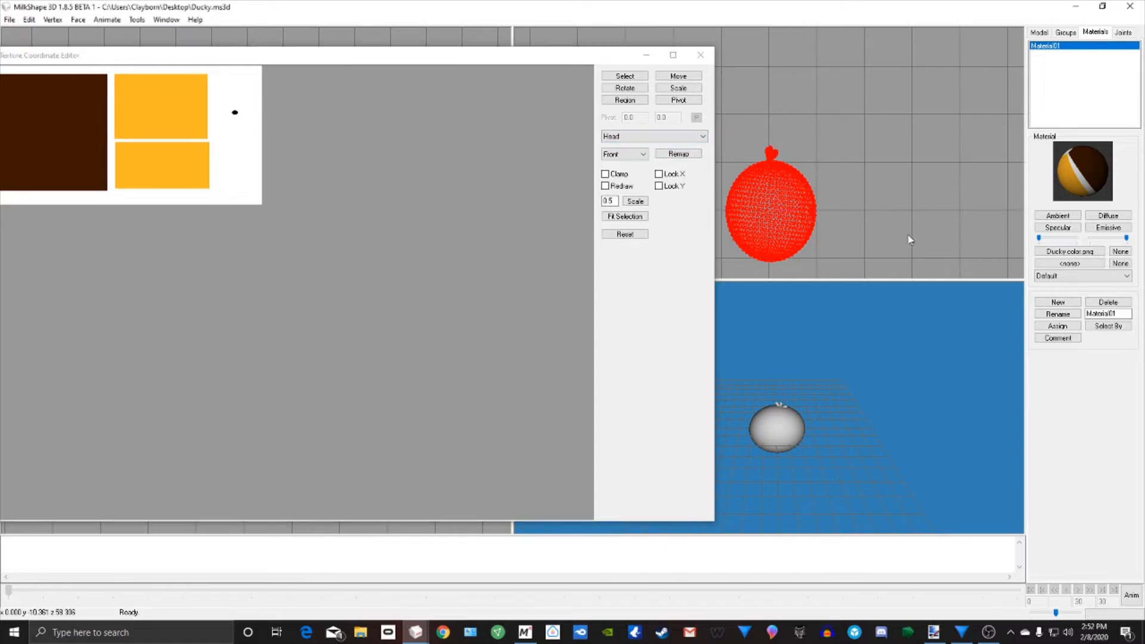
{"action": "left_click_drag", "start_coordinate": [539, 59], "coordinate": [574, 55]}
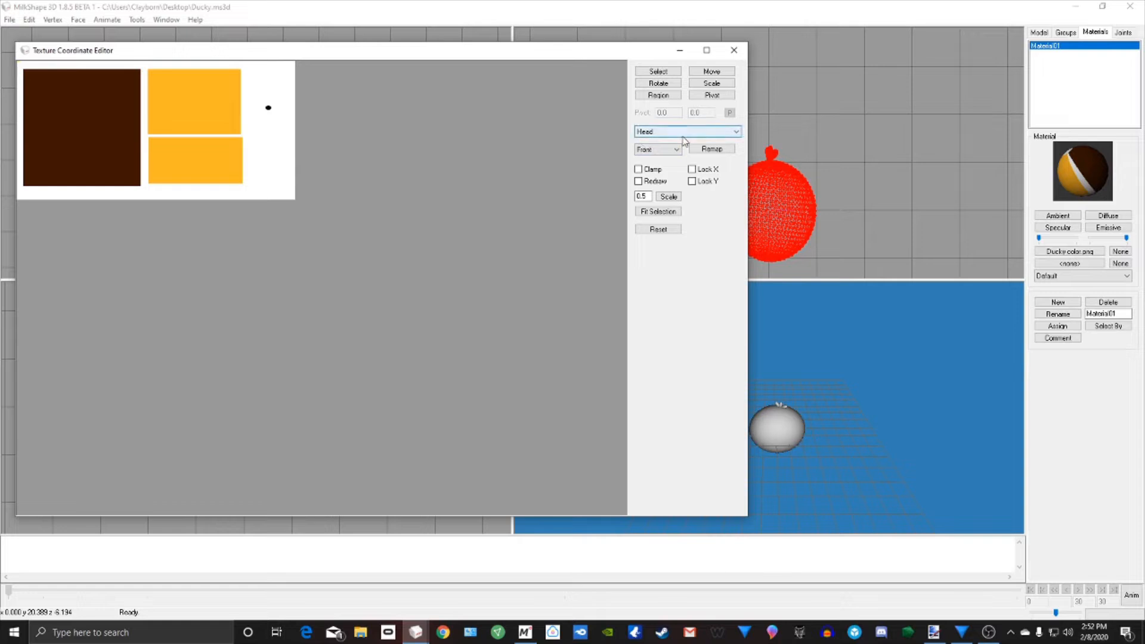
Step: Remap the Head group's texture coordinates using the Front projection
{"action": "left_click", "coordinate": [649, 150]}
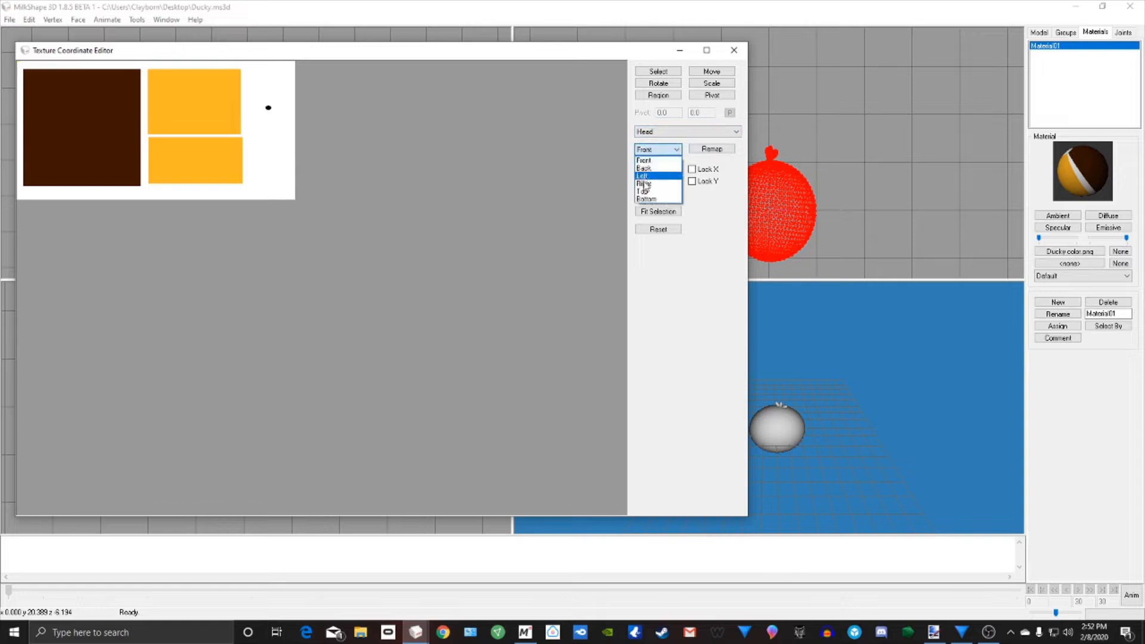
{"action": "left_click", "coordinate": [646, 153]}
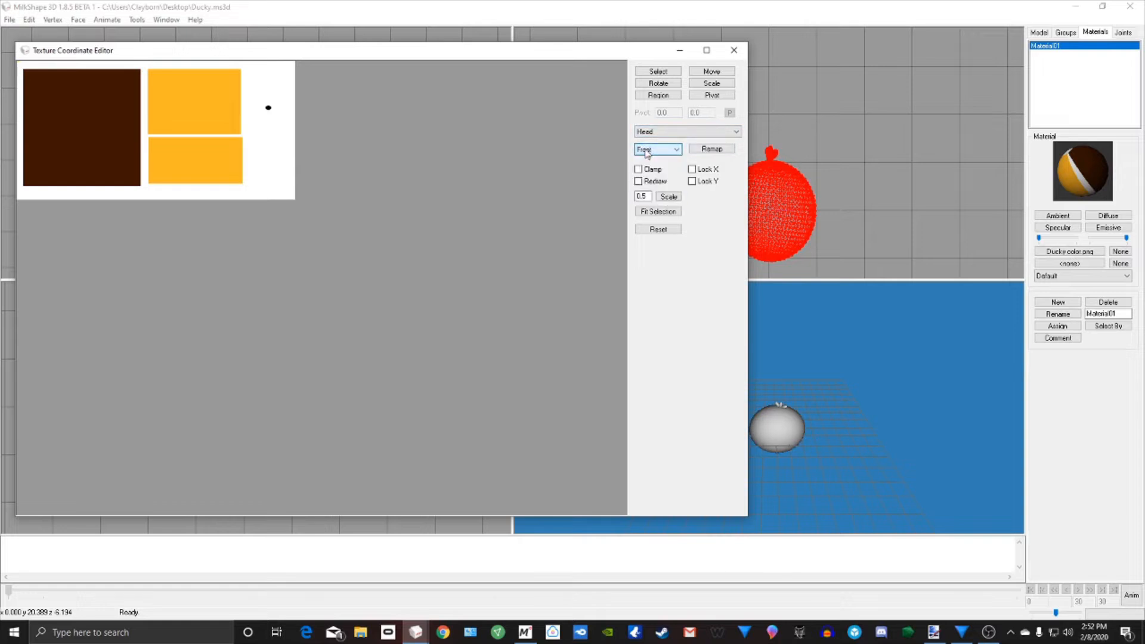
{"action": "left_click", "coordinate": [644, 152]}
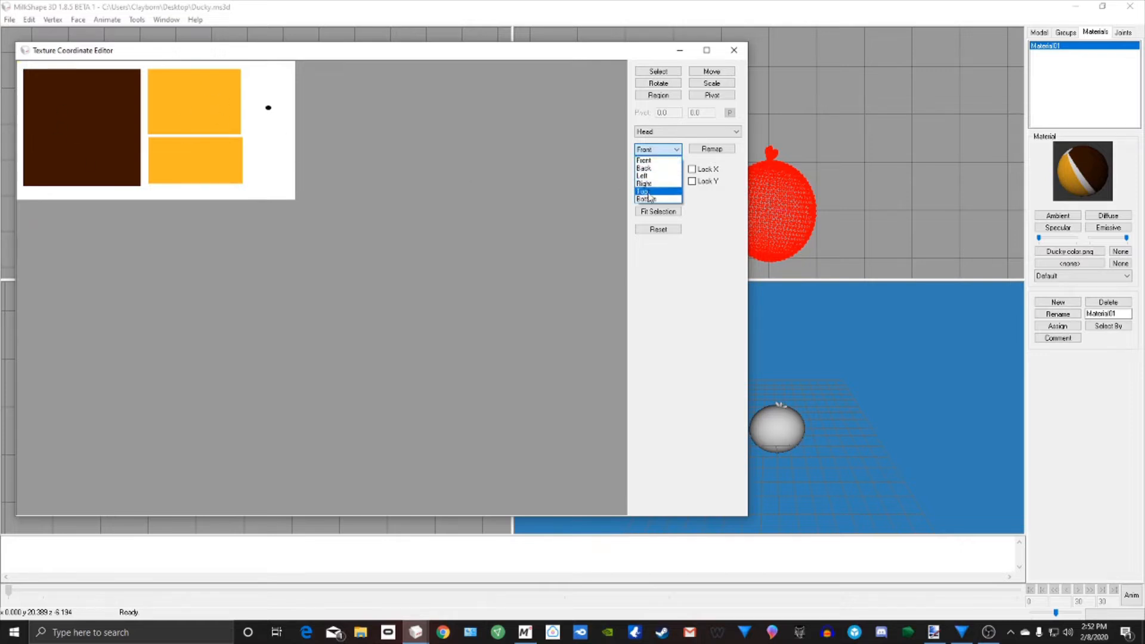
{"action": "left_click", "coordinate": [644, 161]}
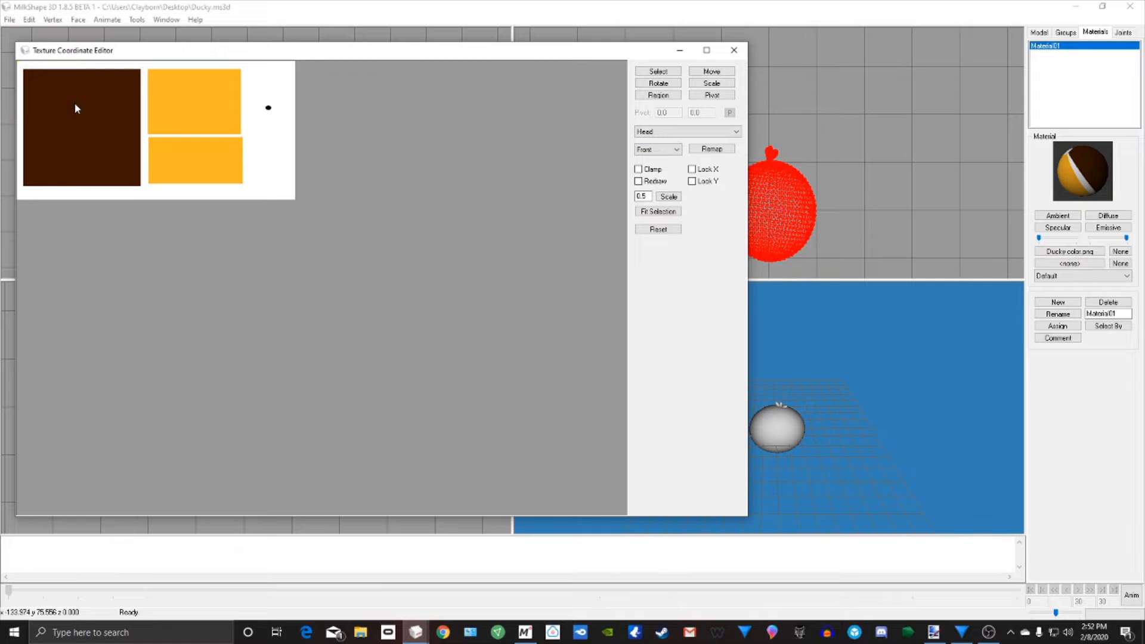
{"action": "left_click", "coordinate": [656, 150]}
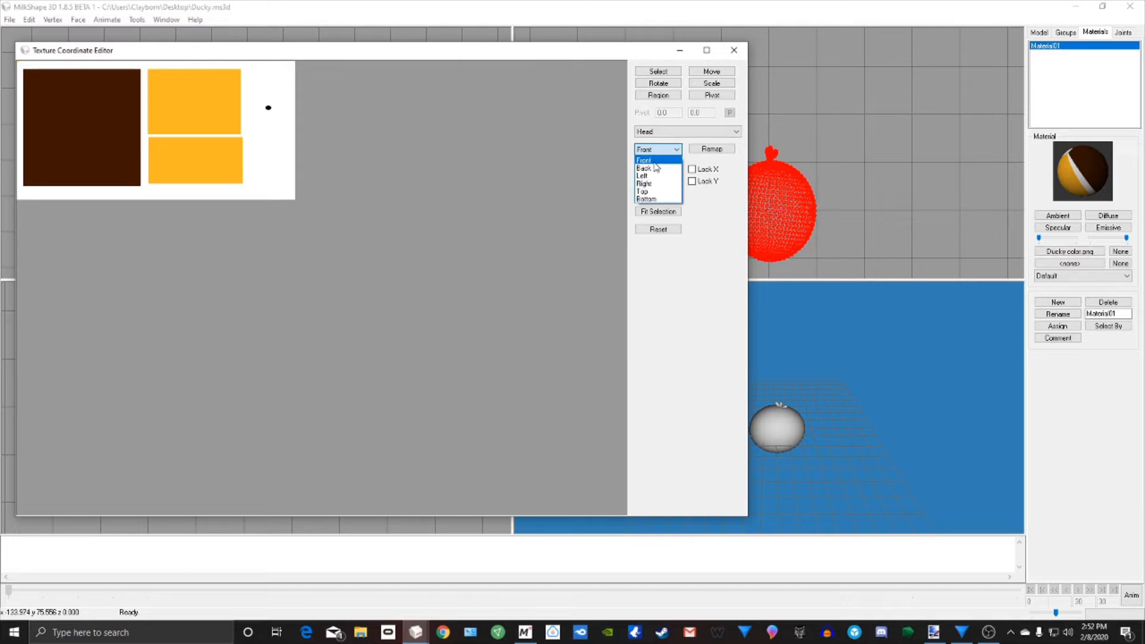
{"action": "left_click", "coordinate": [655, 161]}
{"action": "left_click", "coordinate": [721, 151]}
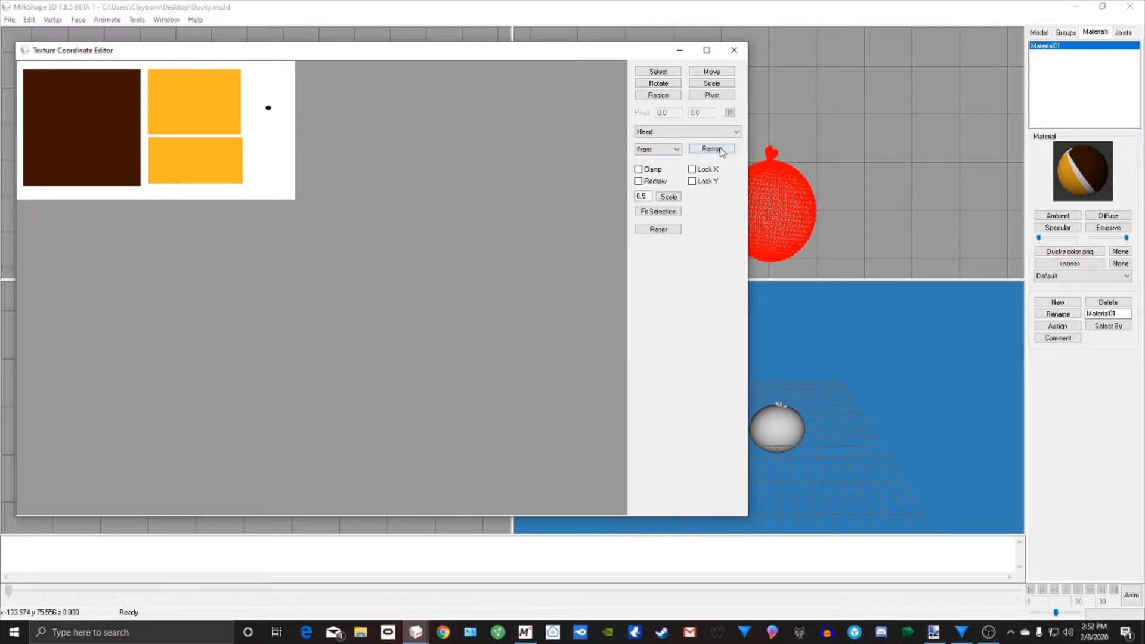
{"action": "left_click", "coordinate": [721, 150]}
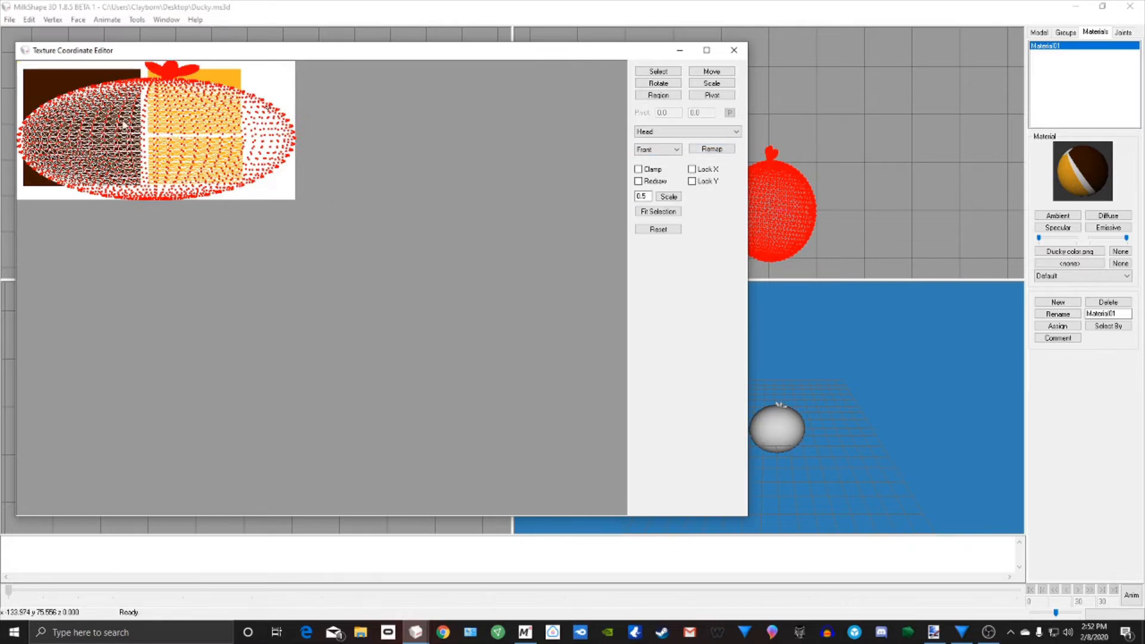
Step: Scale down the Head group's texture coordinates, move them fully inside the dark brown square of the texture, and close the Texture Coordinate Editor
{"action": "left_click", "coordinate": [714, 84]}
{"action": "left_click_drag", "start_coordinate": [341, 200], "coordinate": [79, 145]}
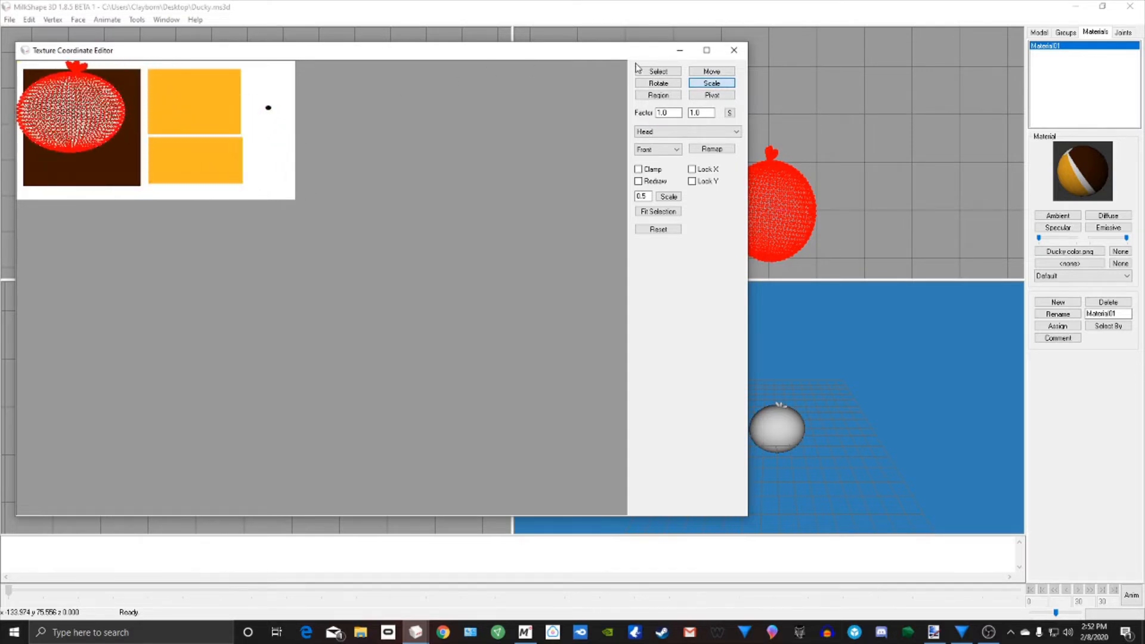
{"action": "left_click", "coordinate": [712, 71]}
{"action": "left_click_drag", "start_coordinate": [99, 108], "coordinate": [109, 125]}
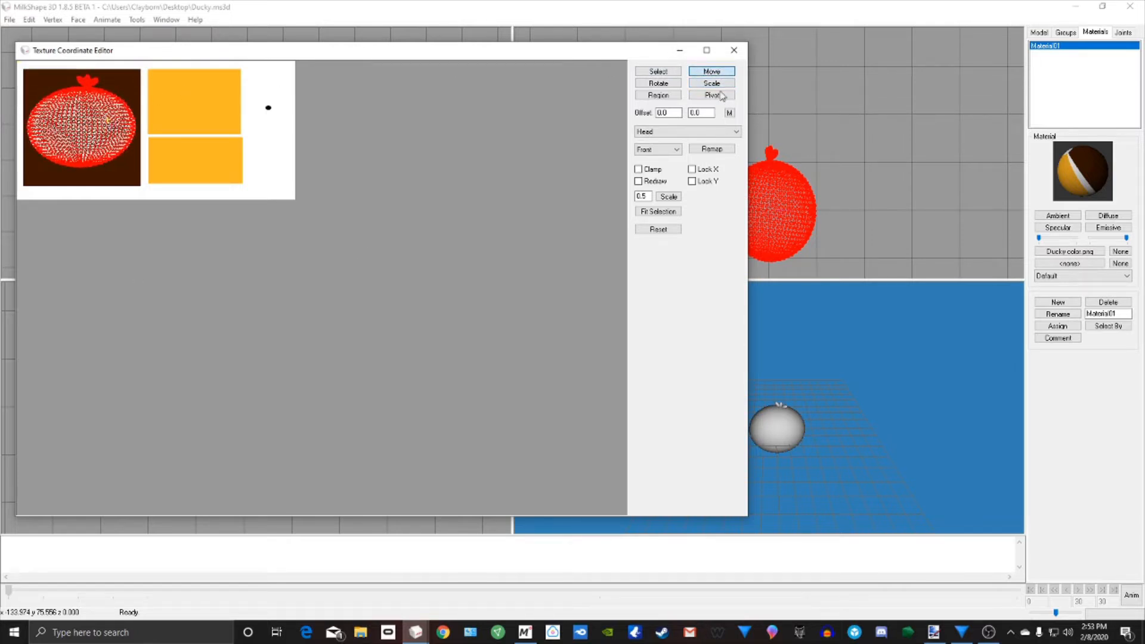
{"action": "left_click", "coordinate": [735, 50]}
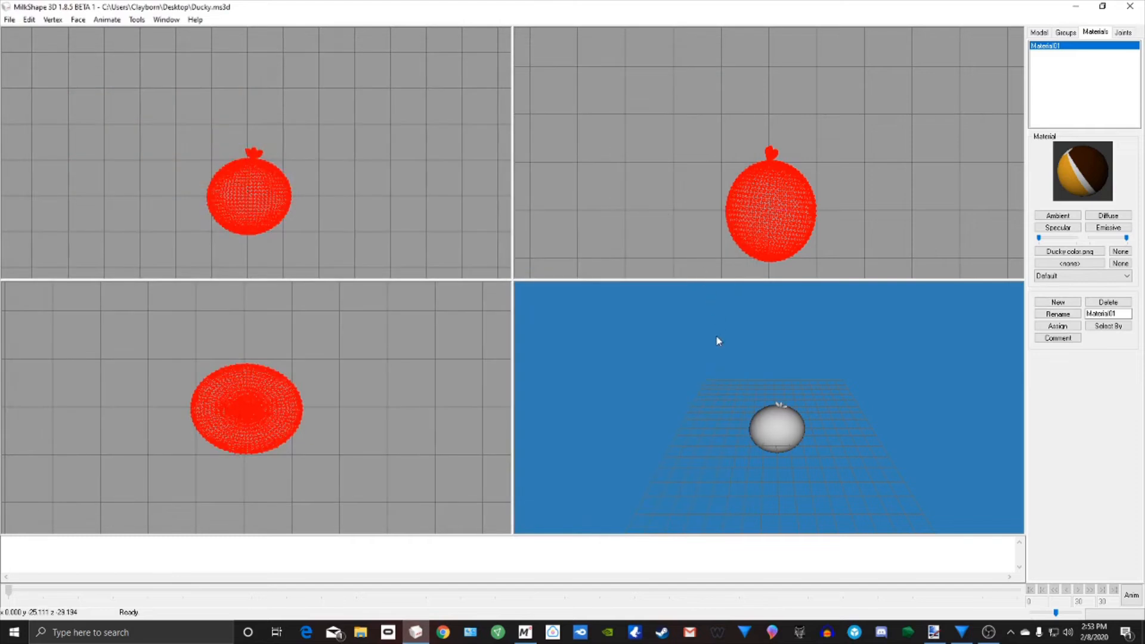
{"action": "left_click_drag", "start_coordinate": [792, 440], "coordinate": [698, 412]}
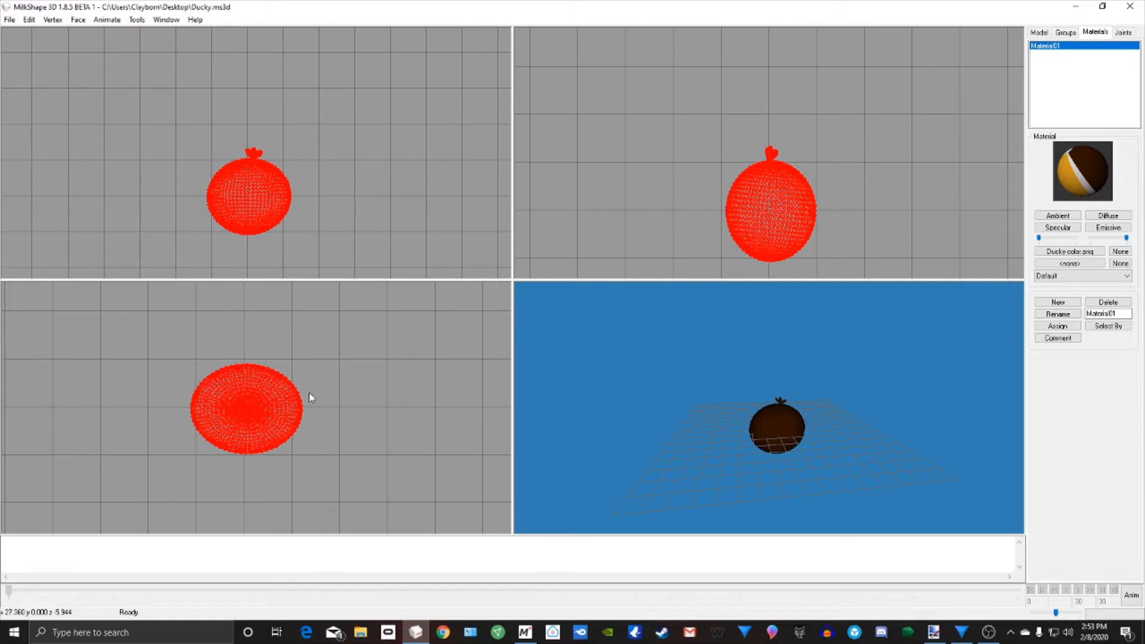
Step: Export the head in ASE format over Ducky Head.ase in the Desktop's New folder, with Multi/Sub-Object material class and absolute texture filenames
{"action": "left_click", "coordinate": [9, 20]}
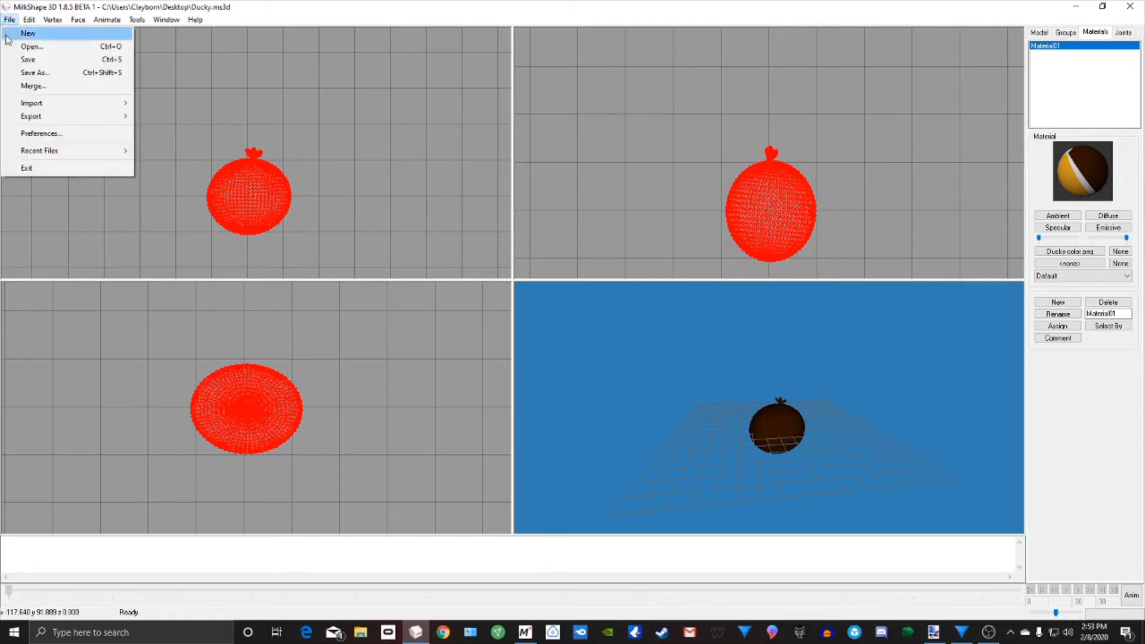
{"action": "mouse_move", "coordinate": [35, 116]}
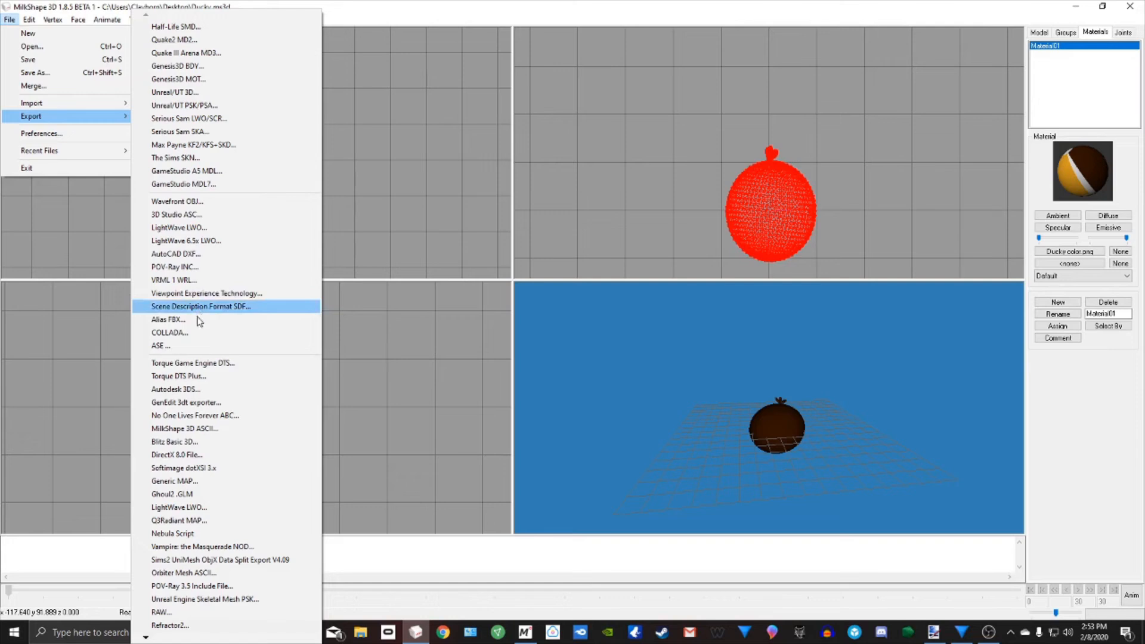
{"action": "left_click", "coordinate": [199, 347]}
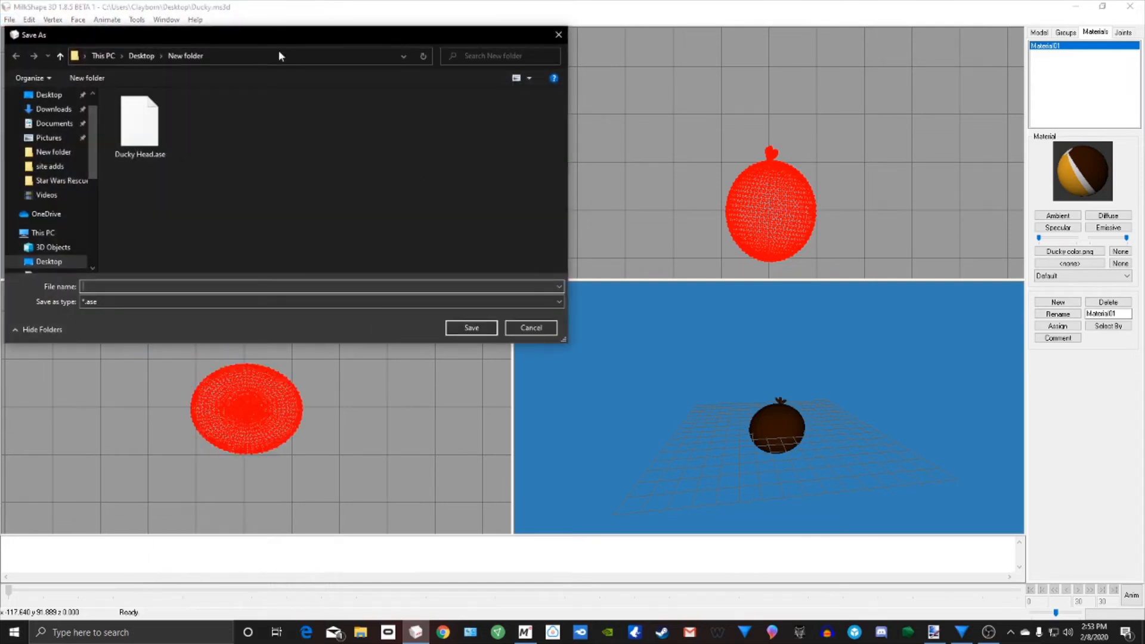
{"action": "left_click_drag", "start_coordinate": [271, 39], "coordinate": [463, 61]}
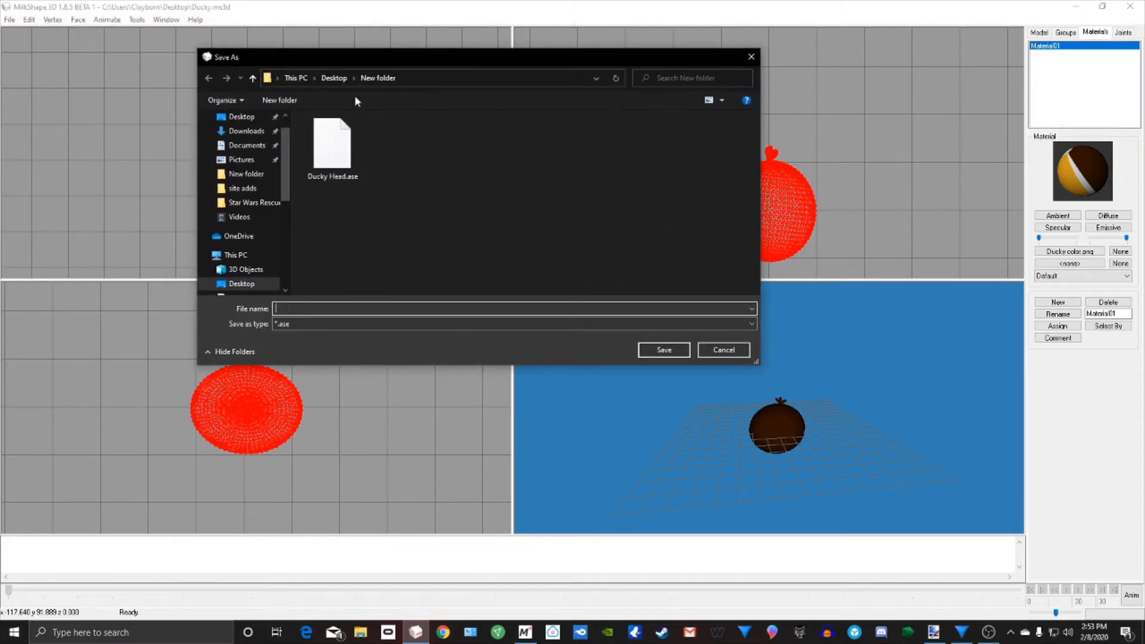
{"action": "left_click", "coordinate": [253, 79]}
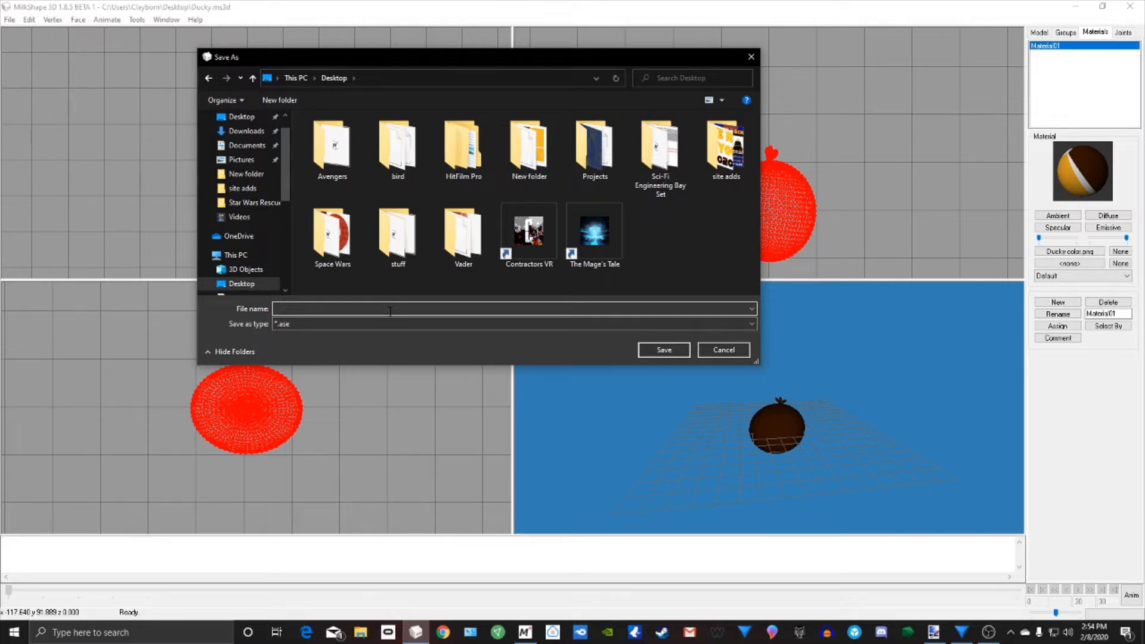
{"action": "double_click", "coordinate": [528, 148]}
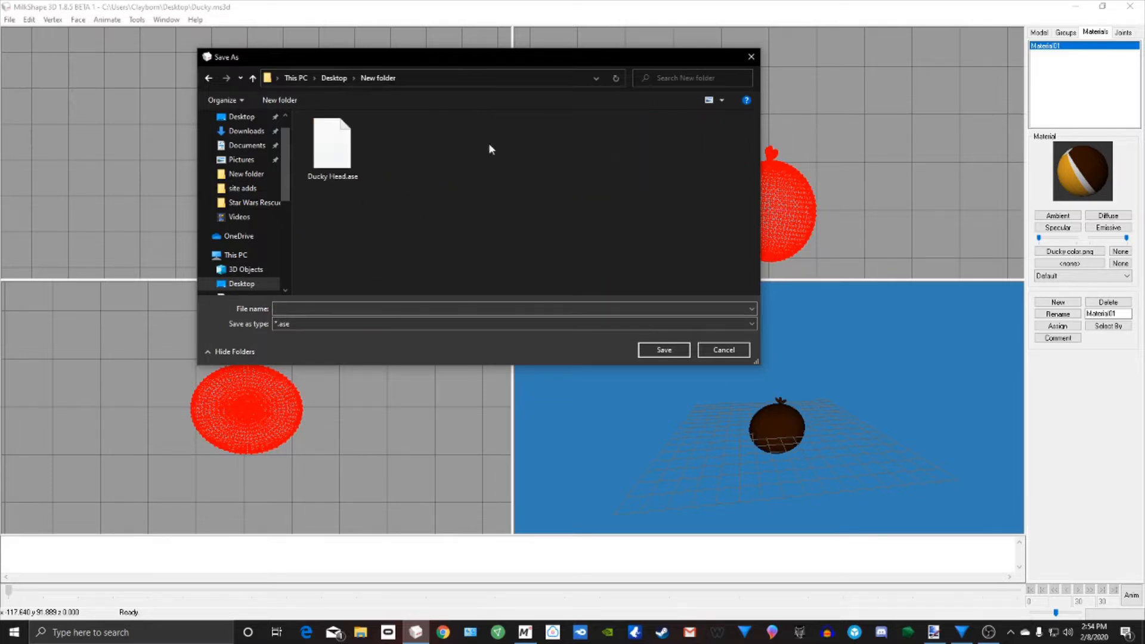
{"action": "left_click", "coordinate": [334, 152]}
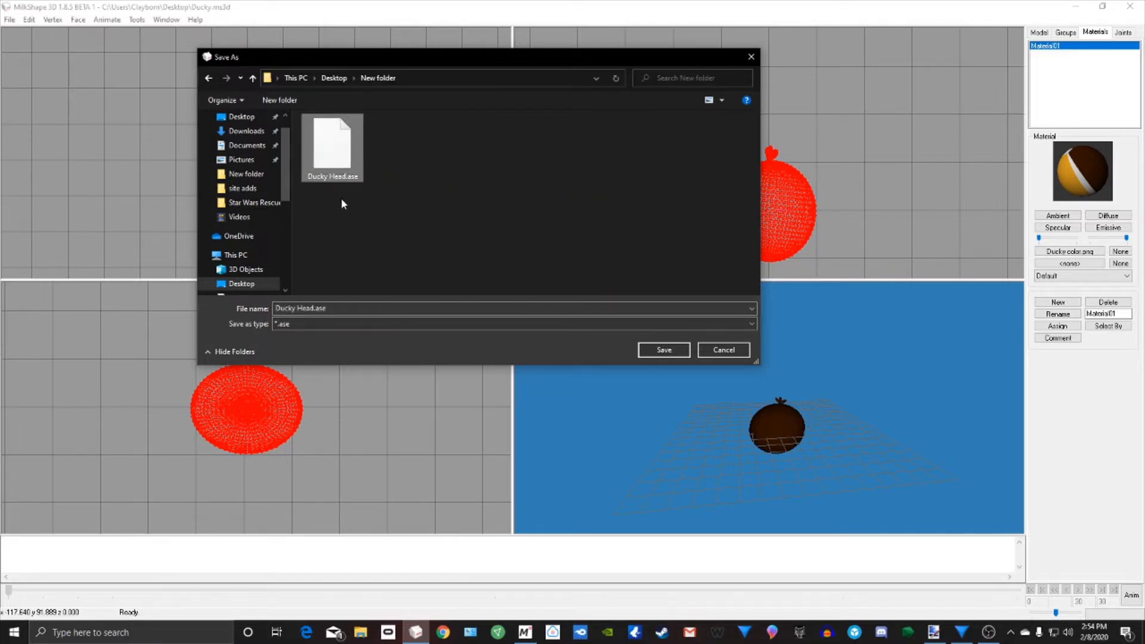
{"action": "left_click", "coordinate": [664, 350]}
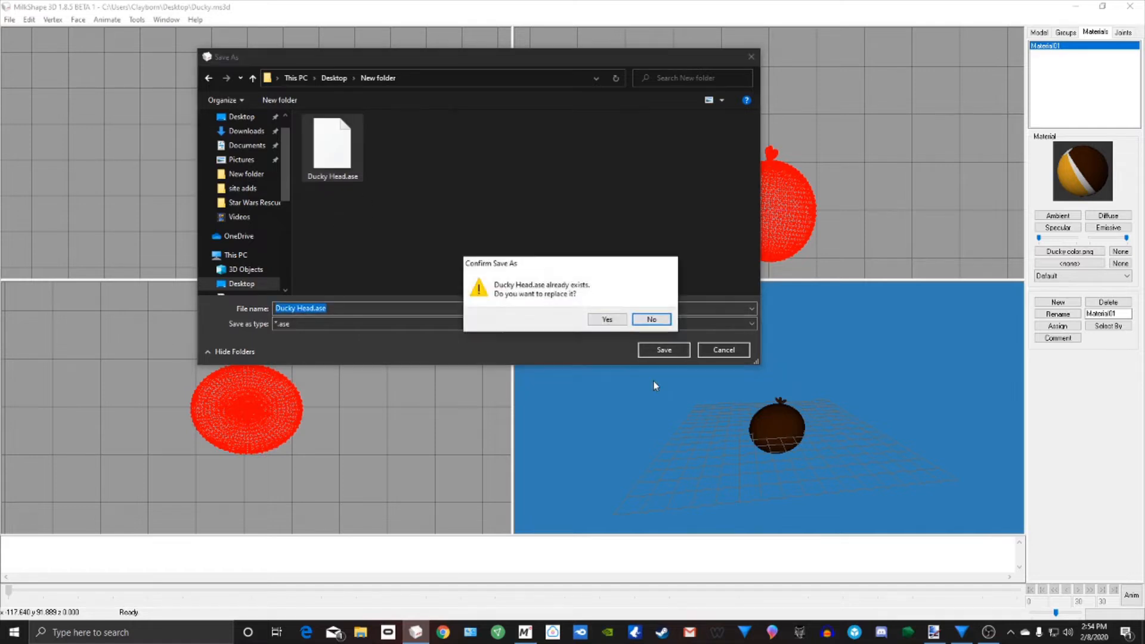
{"action": "left_click", "coordinate": [609, 324]}
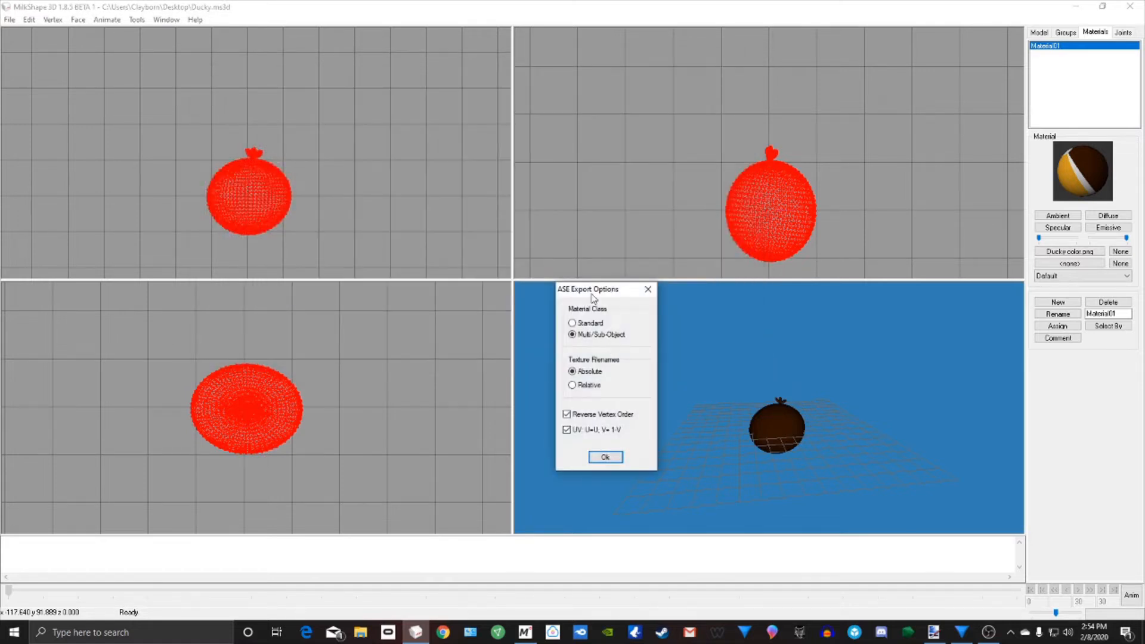
{"action": "left_click_drag", "start_coordinate": [594, 294], "coordinate": [412, 122]}
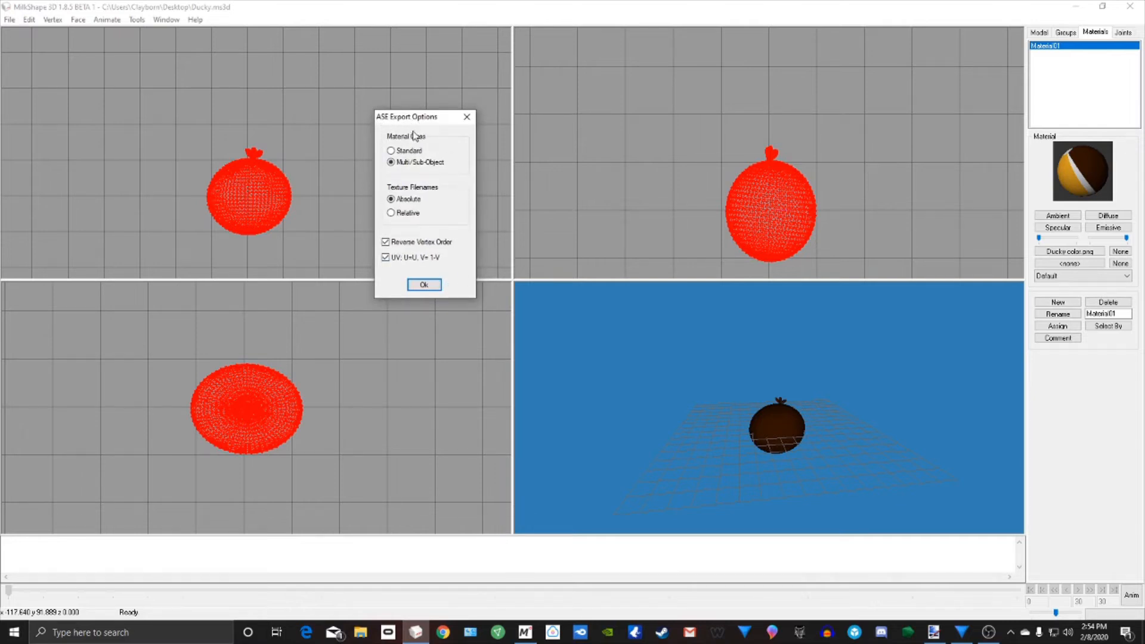
{"action": "left_click", "coordinate": [436, 285]}
{"action": "left_click_drag", "start_coordinate": [656, 327], "coordinate": [704, 325]}
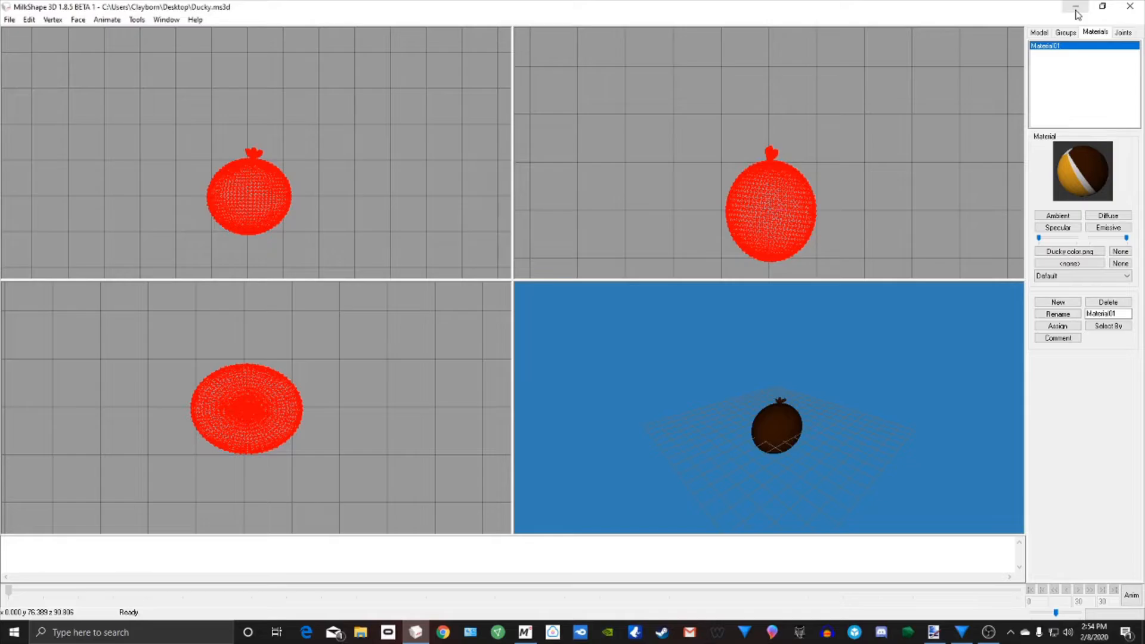
Step: Switch to Muvizu and move Joe's character window closer to the figure
{"action": "left_click", "coordinate": [1076, 9]}
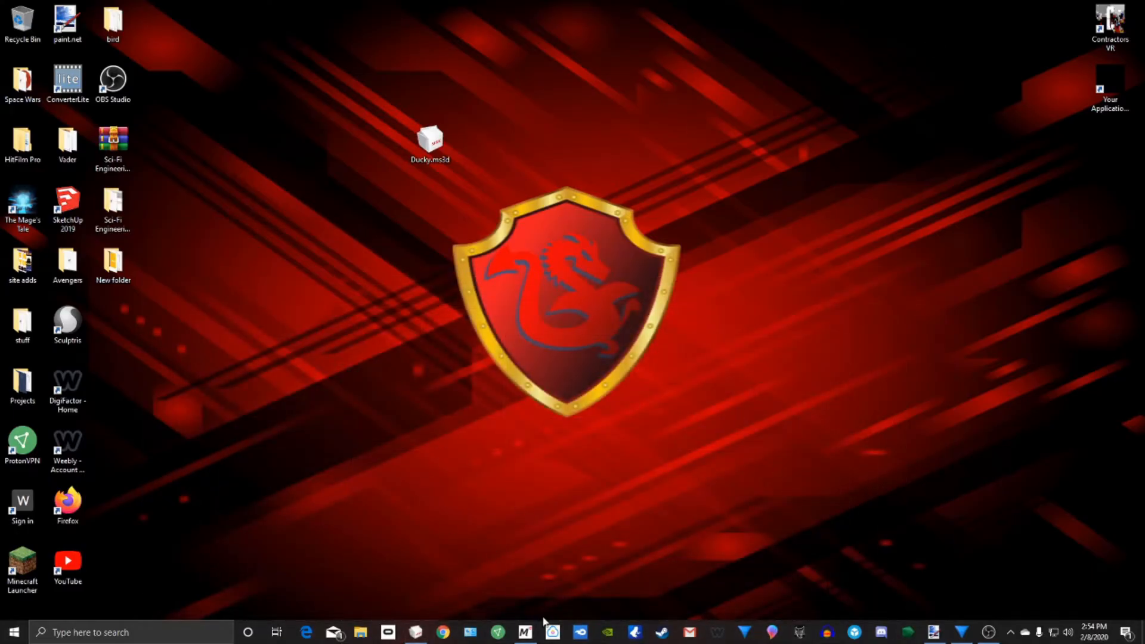
{"action": "left_click", "coordinate": [525, 632]}
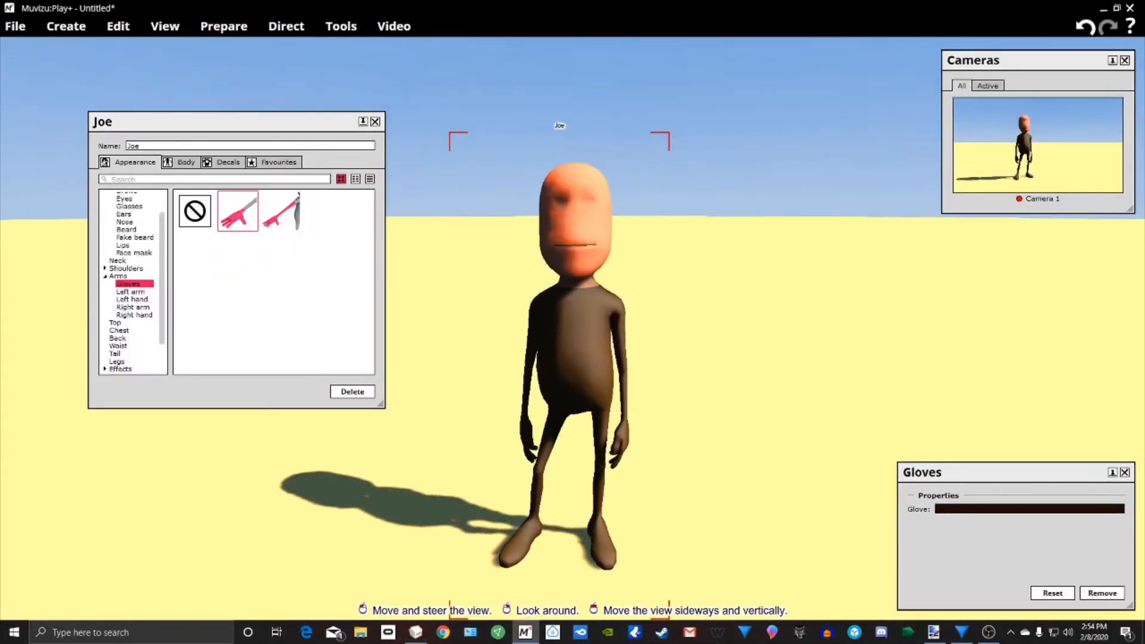
{"action": "right_click_drag", "start_coordinate": [578, 263], "coordinate": [555, 268]}
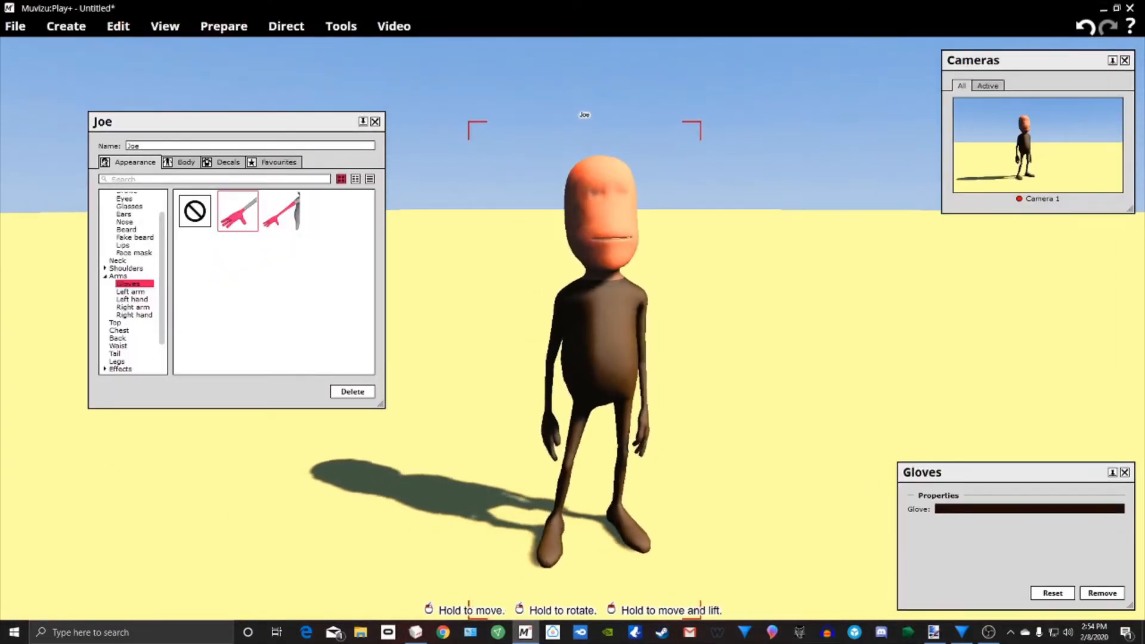
{"action": "left_click_drag", "start_coordinate": [311, 122], "coordinate": [375, 107]}
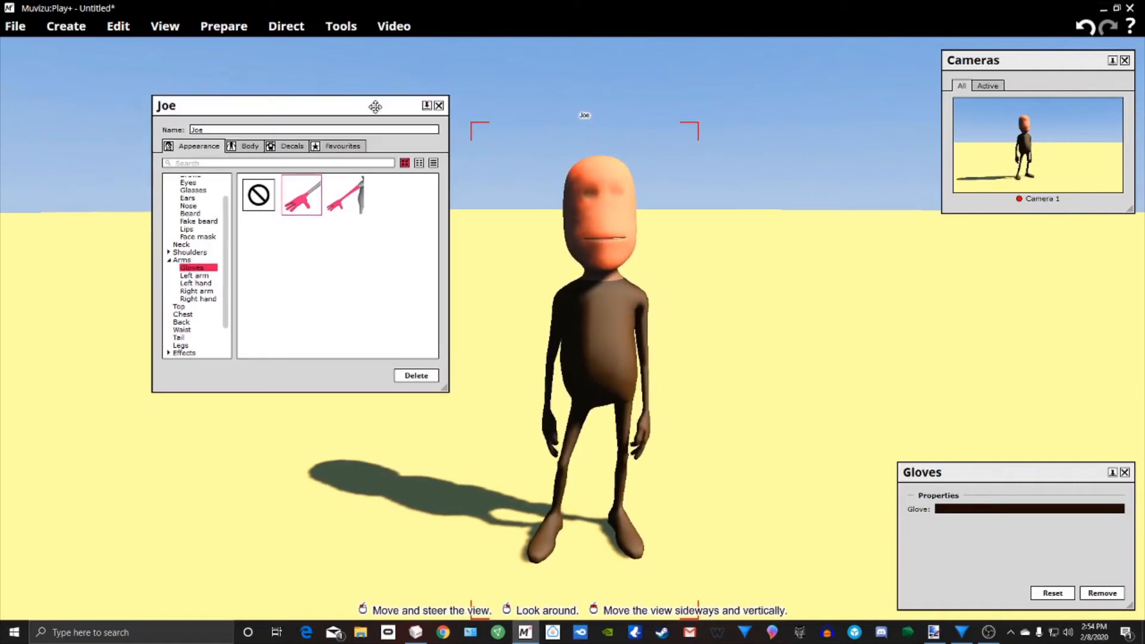
{"action": "scroll", "coordinate": [221, 219], "scroll_direction": "up", "scroll_amount": 3}
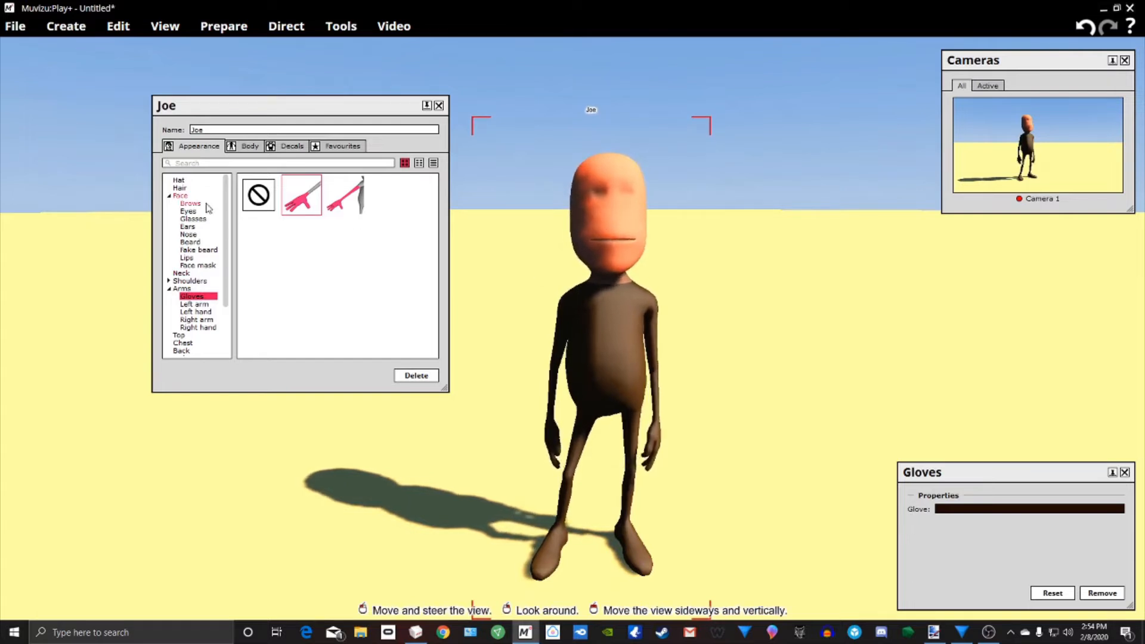
Step: Import Ducky Head.ase from the Desktop's New folder as Joe's face mask
{"action": "left_click", "coordinate": [198, 264]}
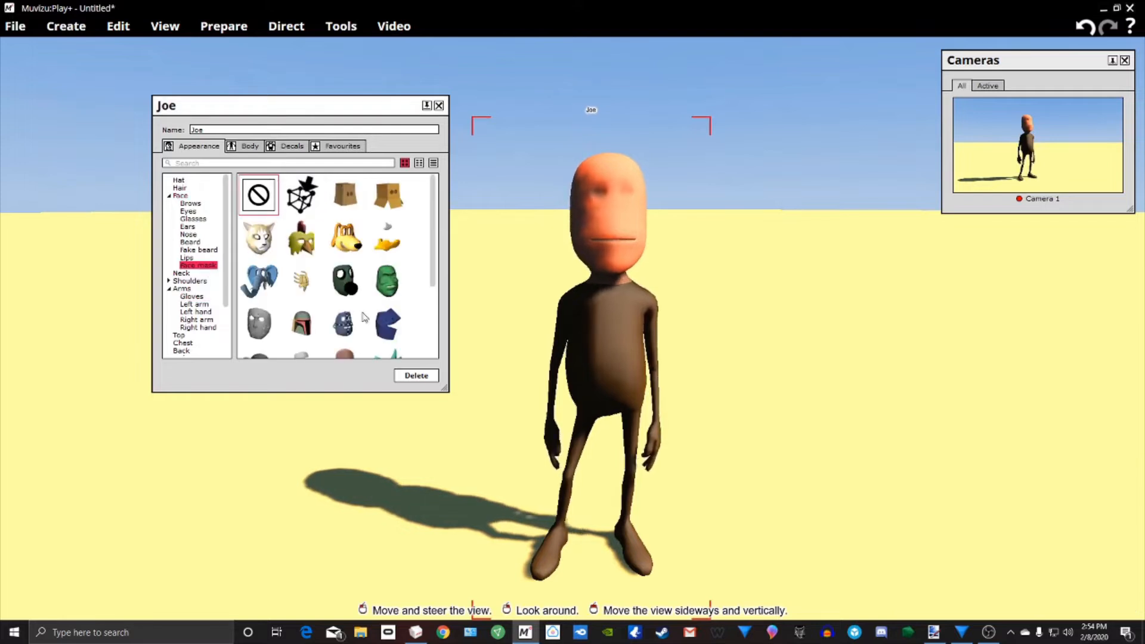
{"action": "left_click", "coordinate": [207, 251]}
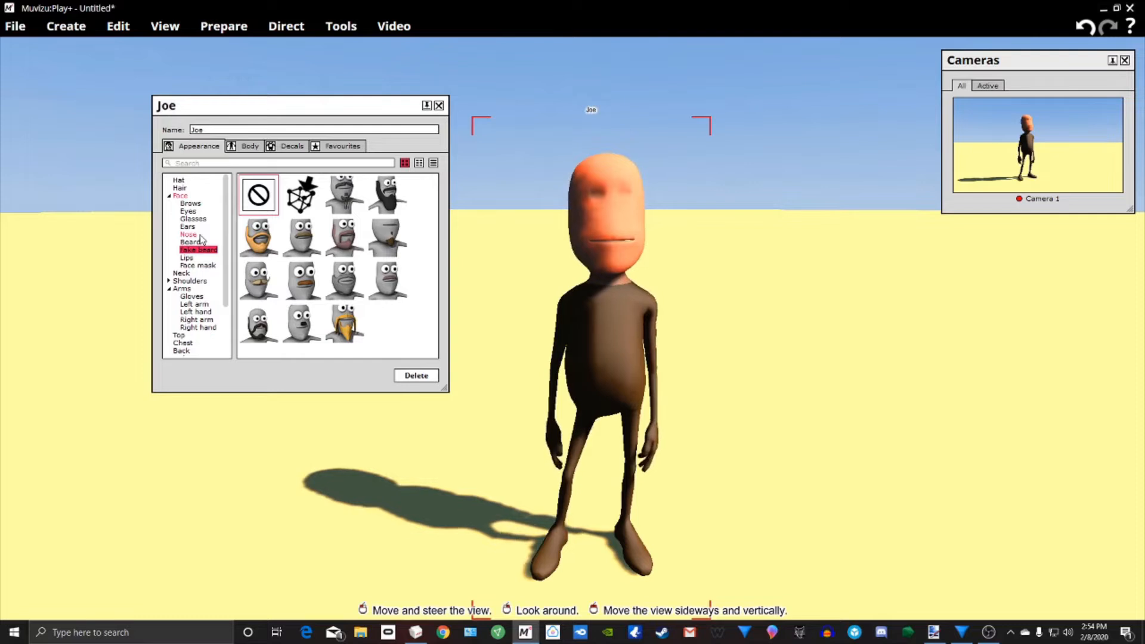
{"action": "left_click", "coordinate": [189, 235]}
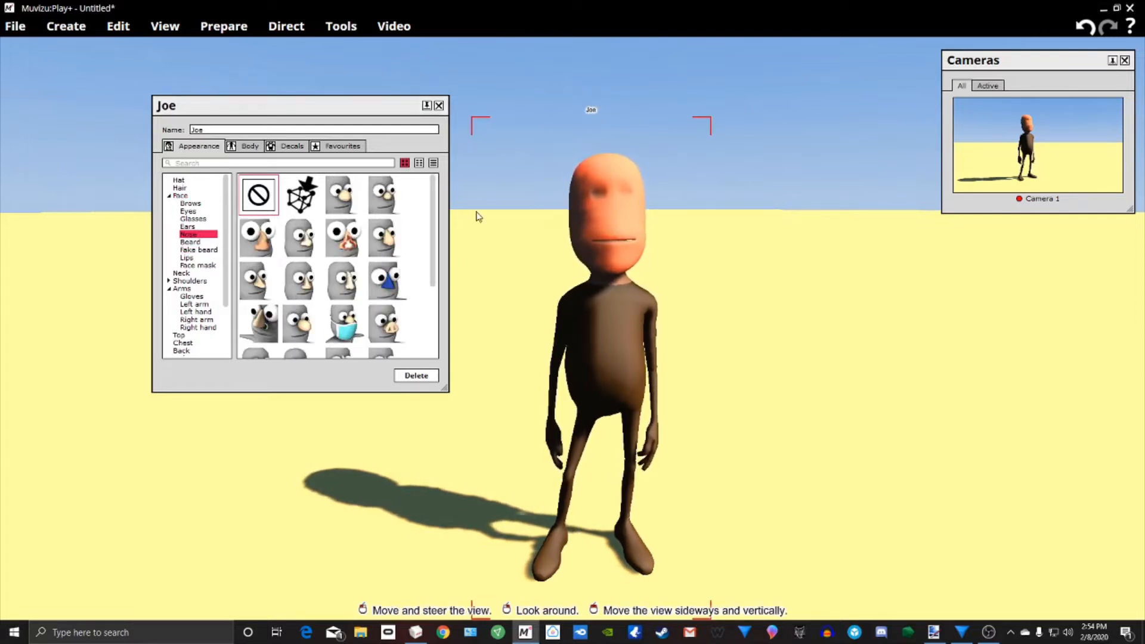
{"action": "left_click", "coordinate": [197, 266]}
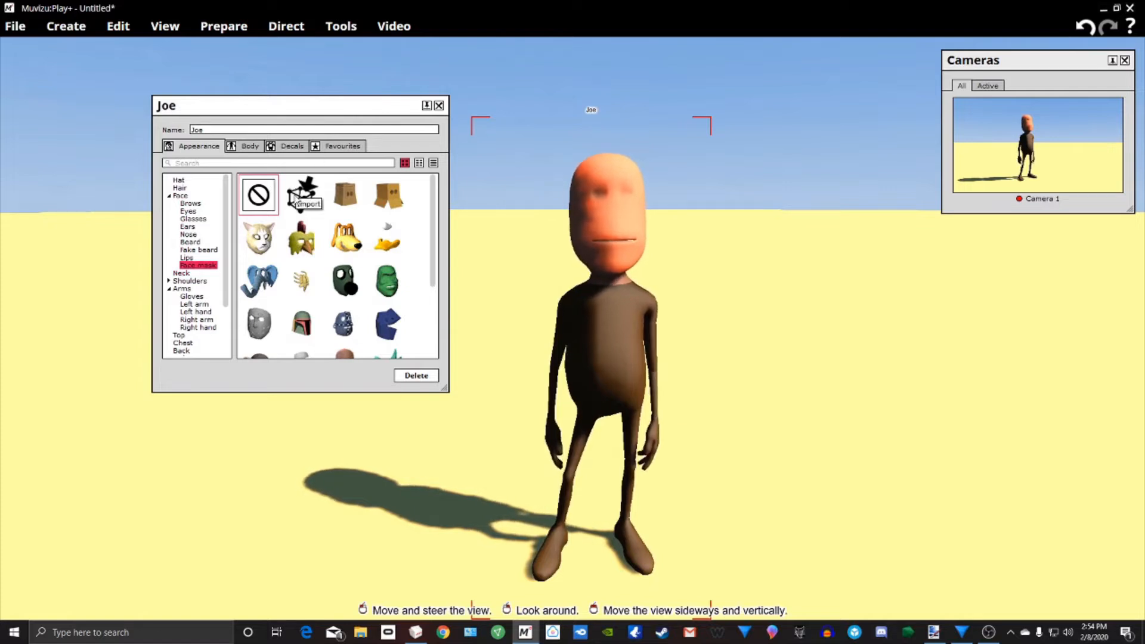
{"action": "left_click", "coordinate": [292, 200]}
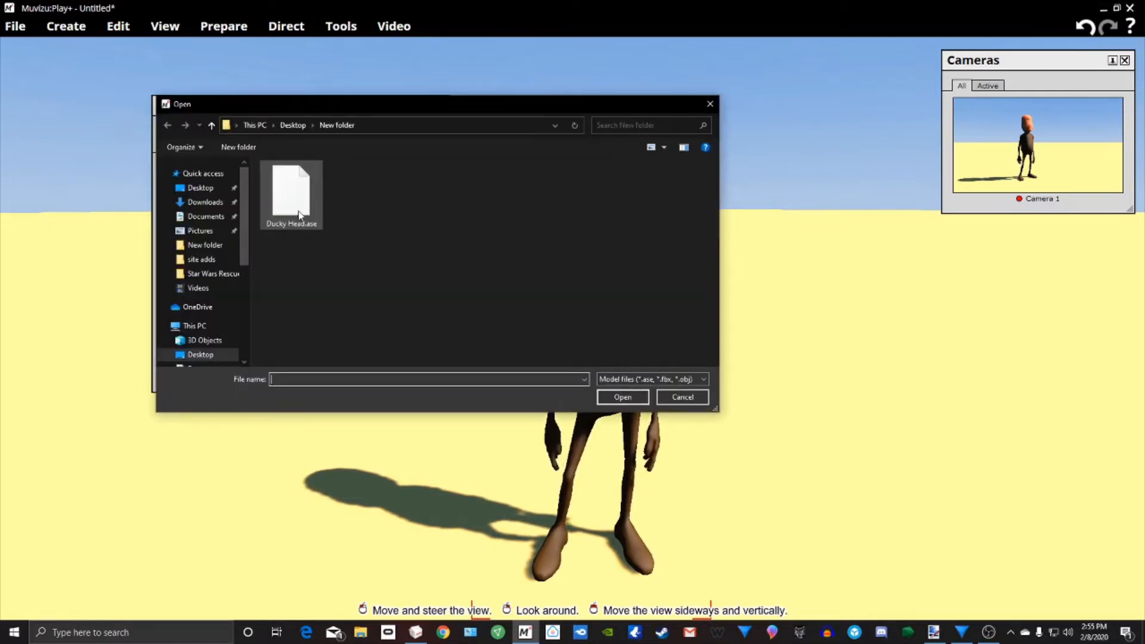
{"action": "left_click", "coordinate": [300, 214]}
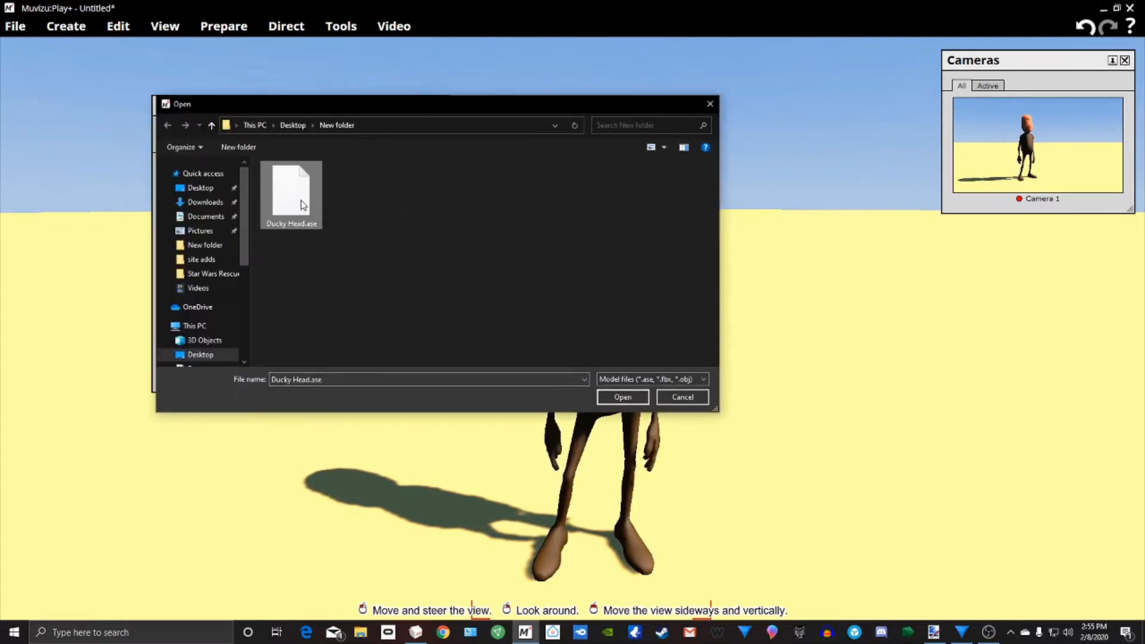
{"action": "left_click", "coordinate": [607, 398]}
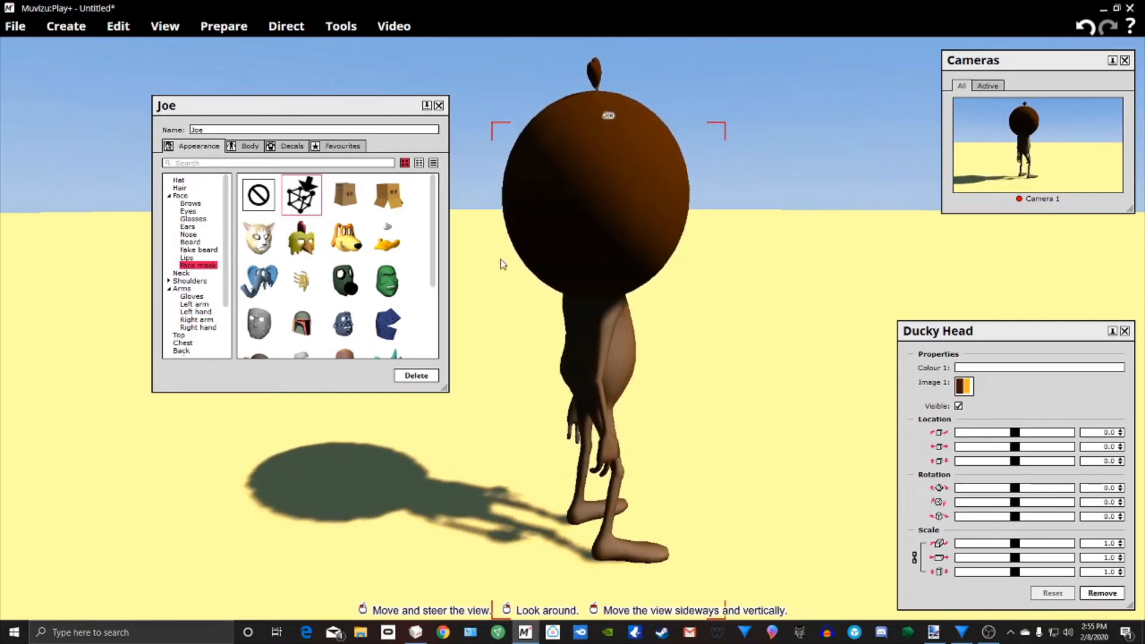
Step: Scale the Ducky Head mask uniformly to 0.8 and lower it on Joe's neck to a vertical location of -2.7
{"action": "right_click_drag", "start_coordinate": [602, 358], "coordinate": [546, 358]}
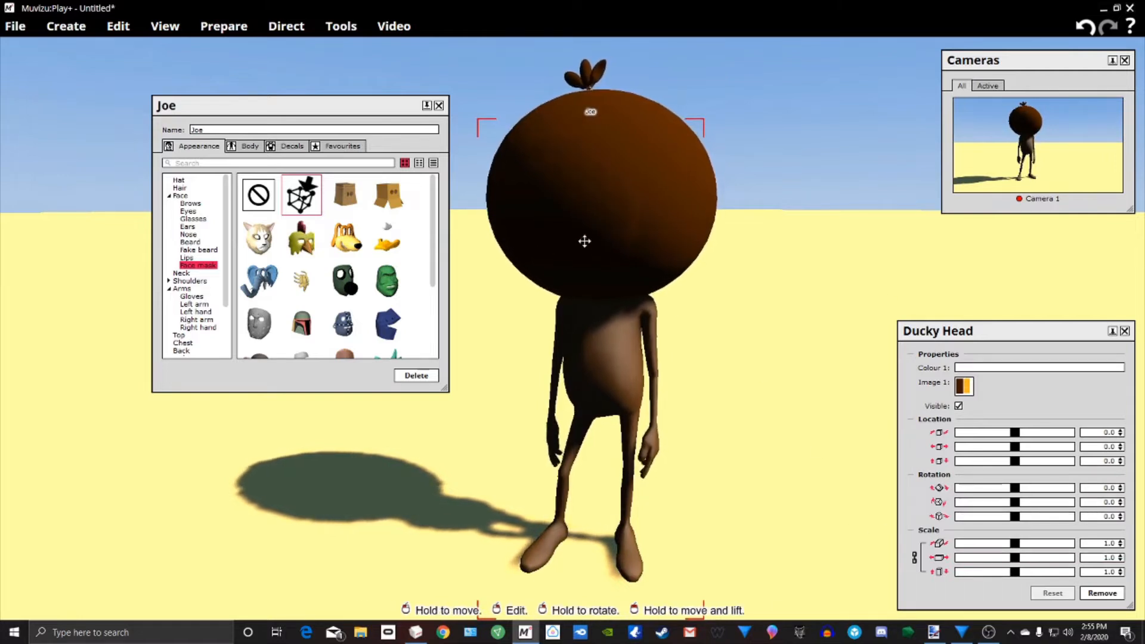
{"action": "left_click_drag", "start_coordinate": [1016, 560], "coordinate": [960, 564]}
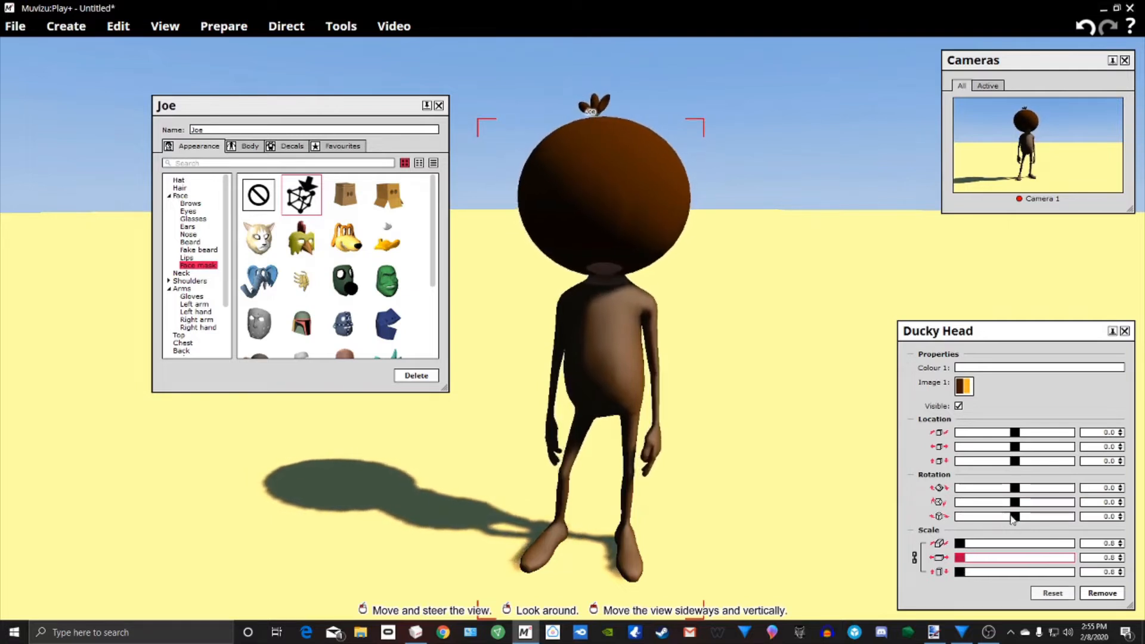
{"action": "left_click", "coordinate": [987, 460]}
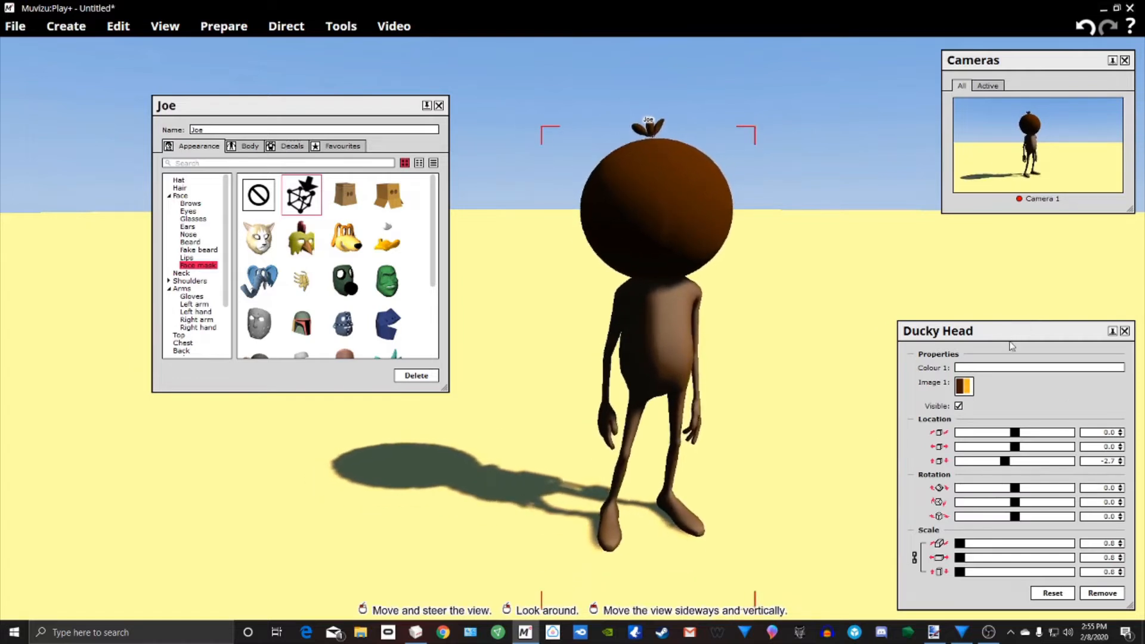
{"action": "left_click_drag", "start_coordinate": [1039, 331], "coordinate": [948, 246]}
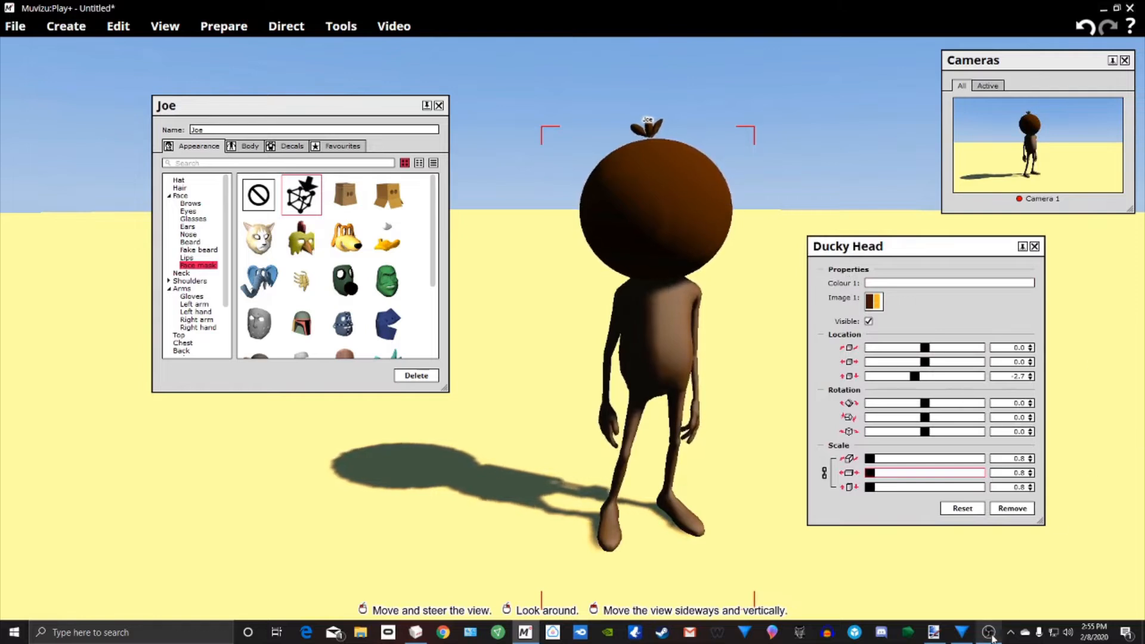
{"action": "right_click_drag", "start_coordinate": [656, 358], "coordinate": [719, 381]}
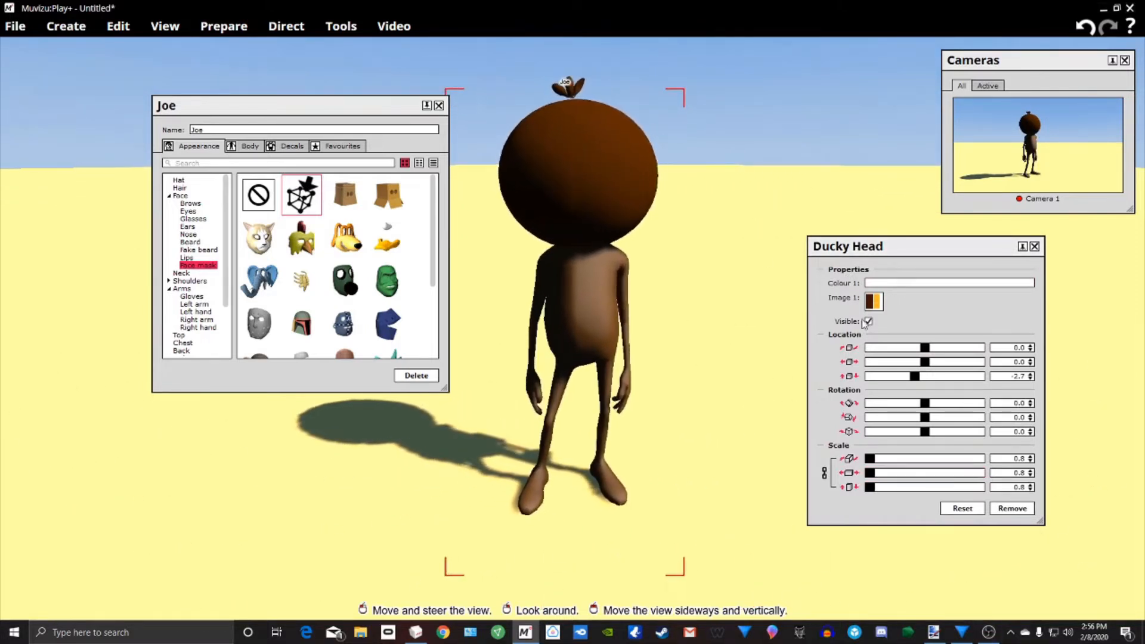
{"action": "right_click_drag", "start_coordinate": [468, 375], "coordinate": [464, 358]}
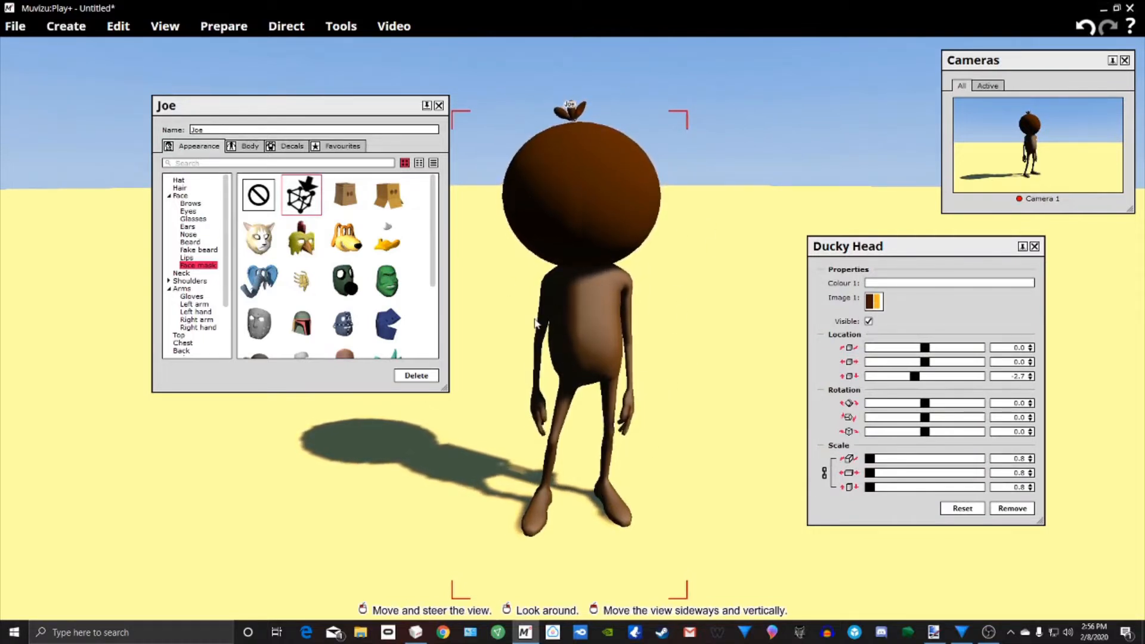
Step: Switch back to MilkShape 3D and view the textured head from another angle
{"action": "left_click", "coordinate": [1104, 9]}
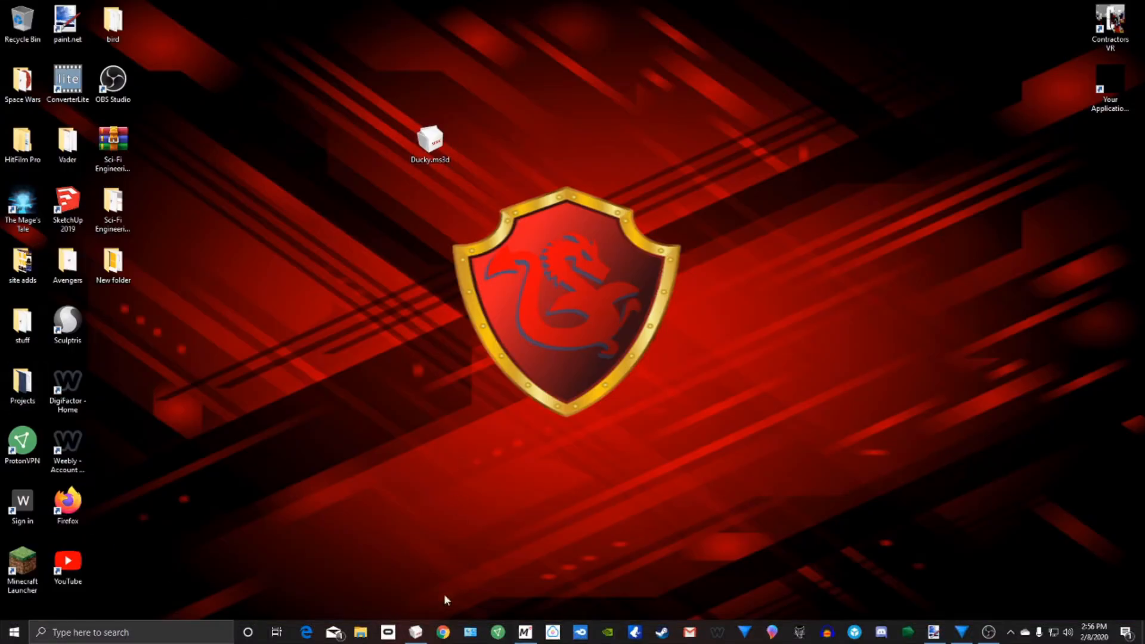
{"action": "left_click", "coordinate": [415, 633]}
{"action": "left_click_drag", "start_coordinate": [798, 422], "coordinate": [746, 421]}
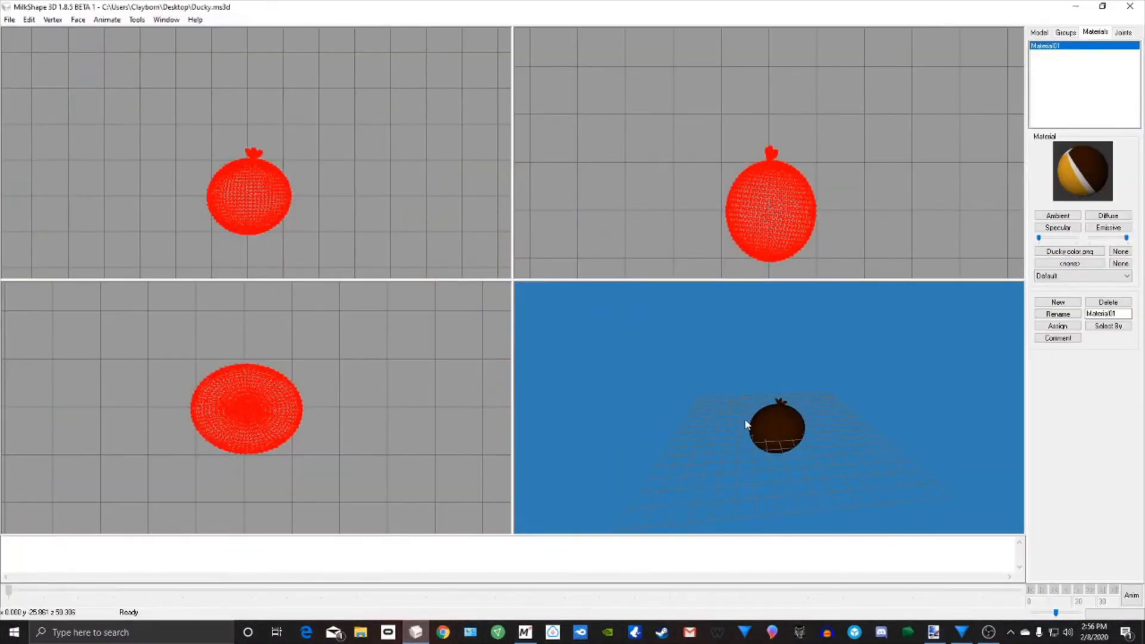
Step: Start a new model without saving the changes to the current one, and open Ducky.ms3d again
{"action": "left_click", "coordinate": [29, 20]}
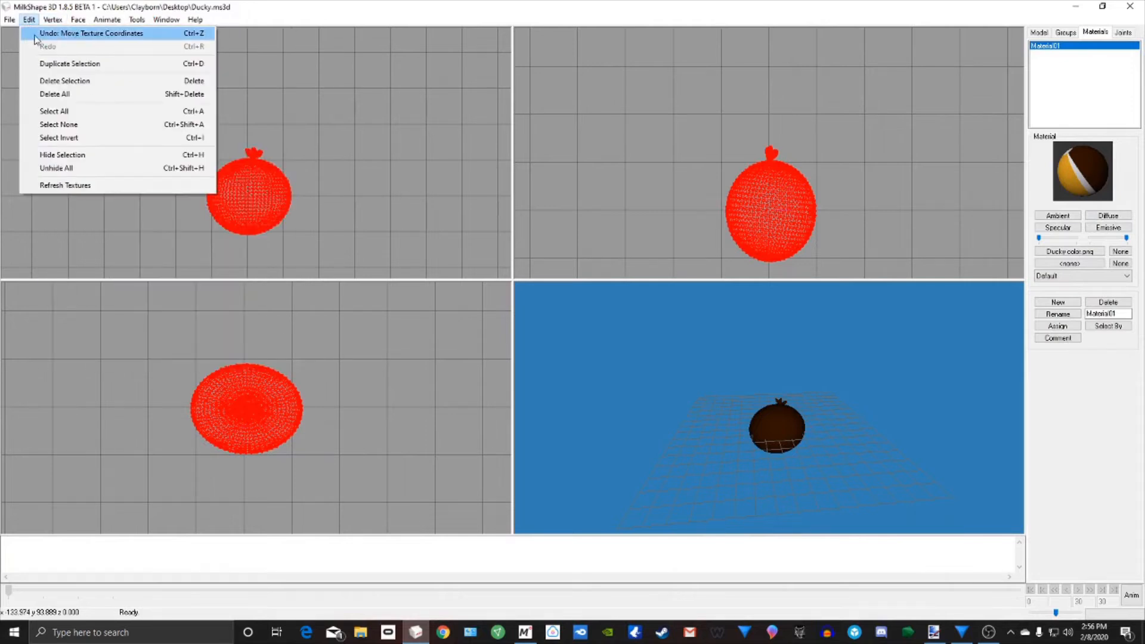
{"action": "mouse_move", "coordinate": [8, 23]}
{"action": "left_click", "coordinate": [18, 34]}
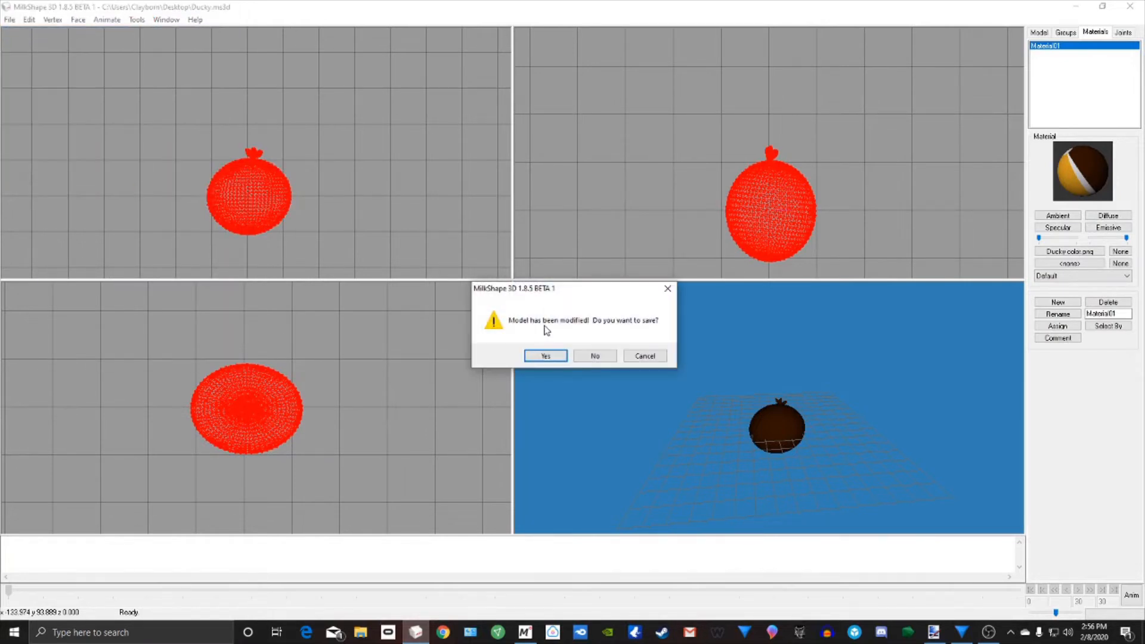
{"action": "left_click", "coordinate": [595, 356]}
{"action": "left_click", "coordinate": [10, 20]}
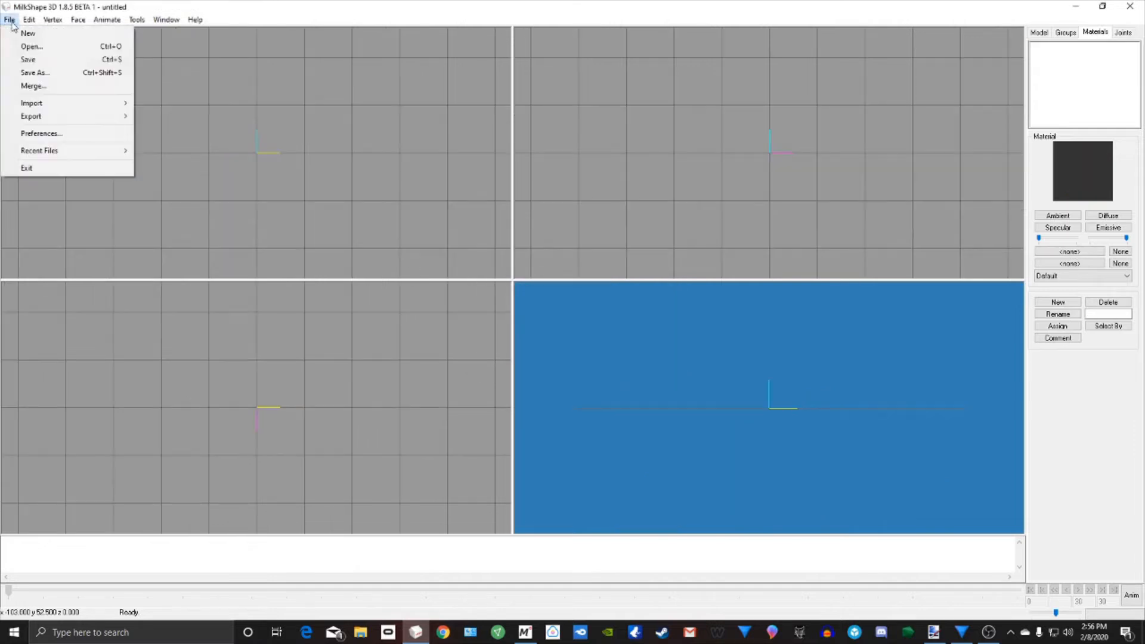
{"action": "left_click", "coordinate": [18, 45]}
{"action": "left_click", "coordinate": [608, 238]}
{"action": "left_click", "coordinate": [646, 352]}
{"action": "left_click_drag", "start_coordinate": [779, 414], "coordinate": [847, 334]}
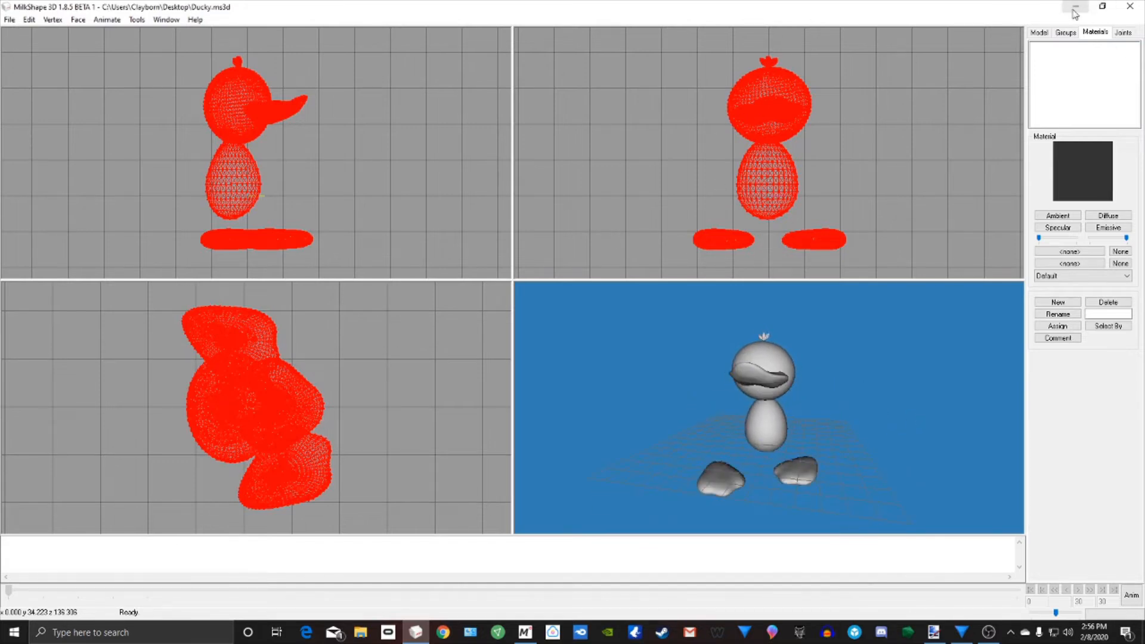
Step: Delete every group of the duck except the Torso
{"action": "left_click", "coordinate": [1066, 33]}
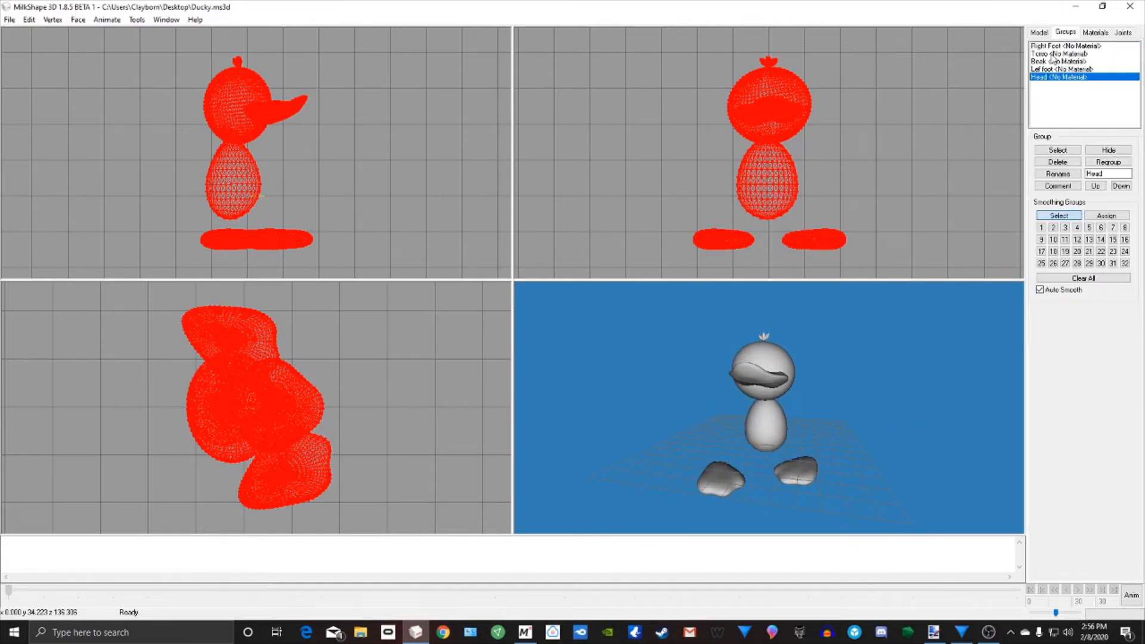
{"action": "double_click", "coordinate": [1053, 54]}
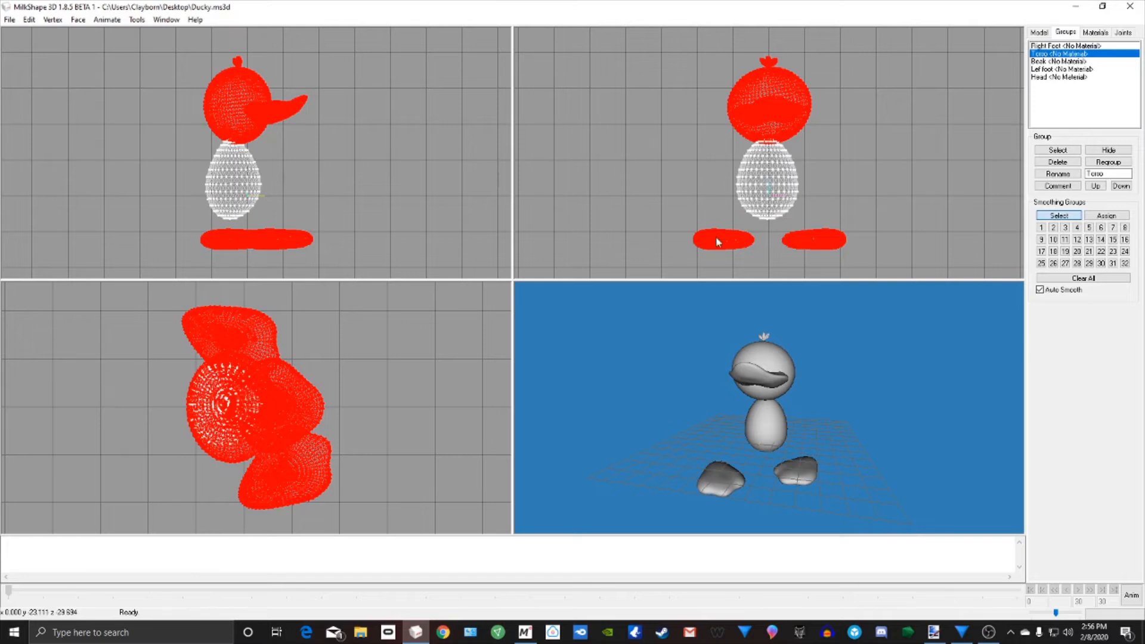
{"action": "left_click", "coordinate": [29, 20]}
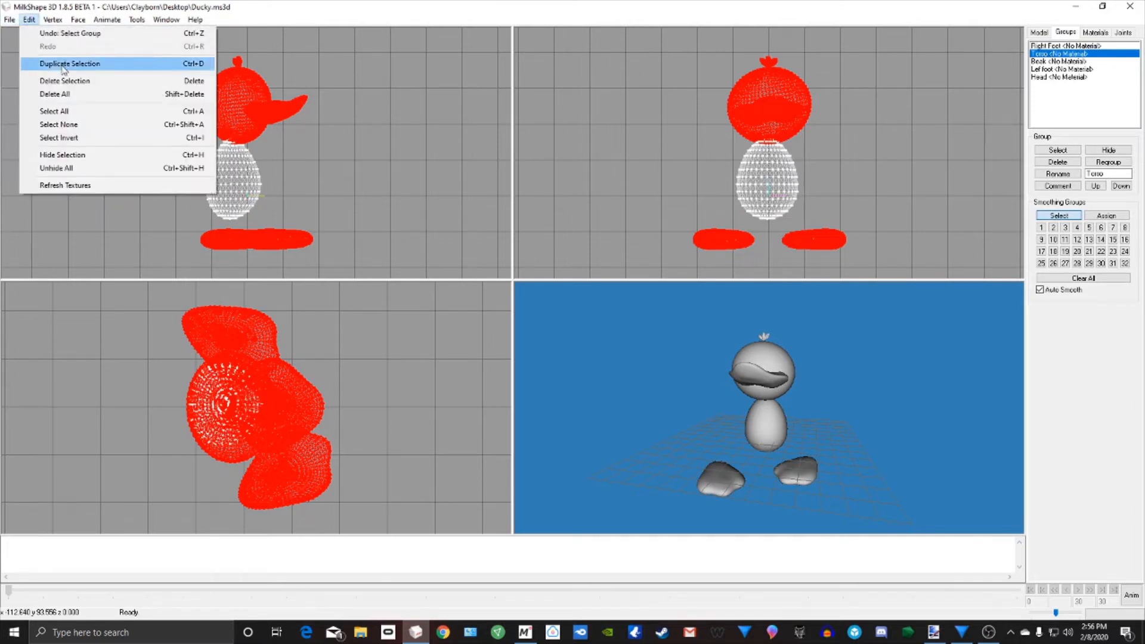
{"action": "left_click", "coordinate": [35, 82]}
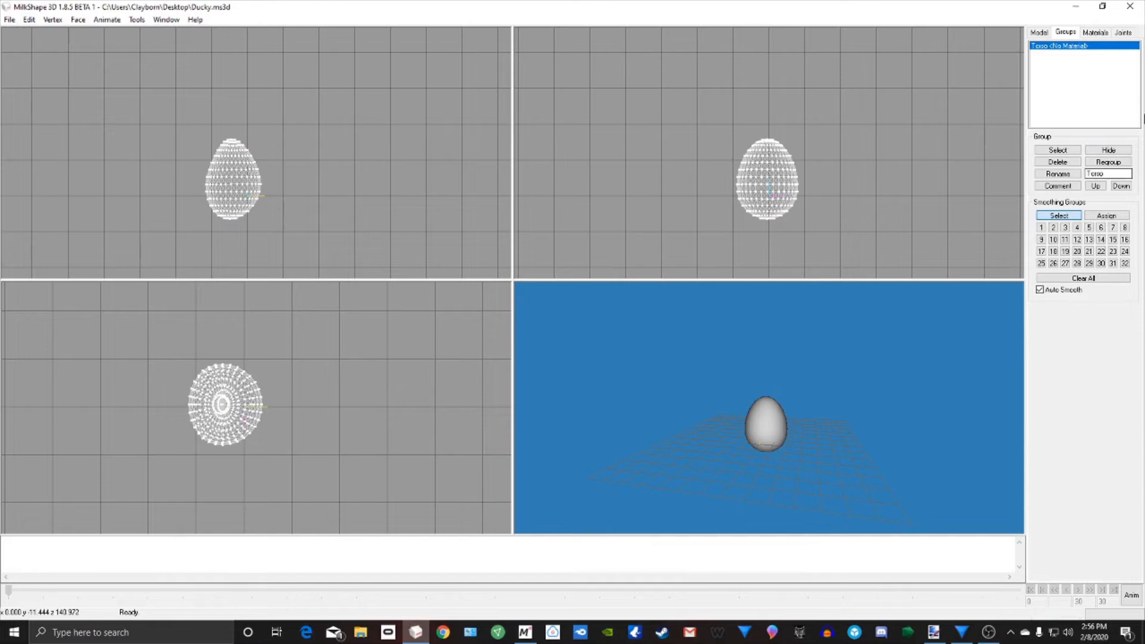
Step: Create a new material and load Ducky color.png from the Desktop's New folder as its texture
{"action": "left_click", "coordinate": [1105, 33]}
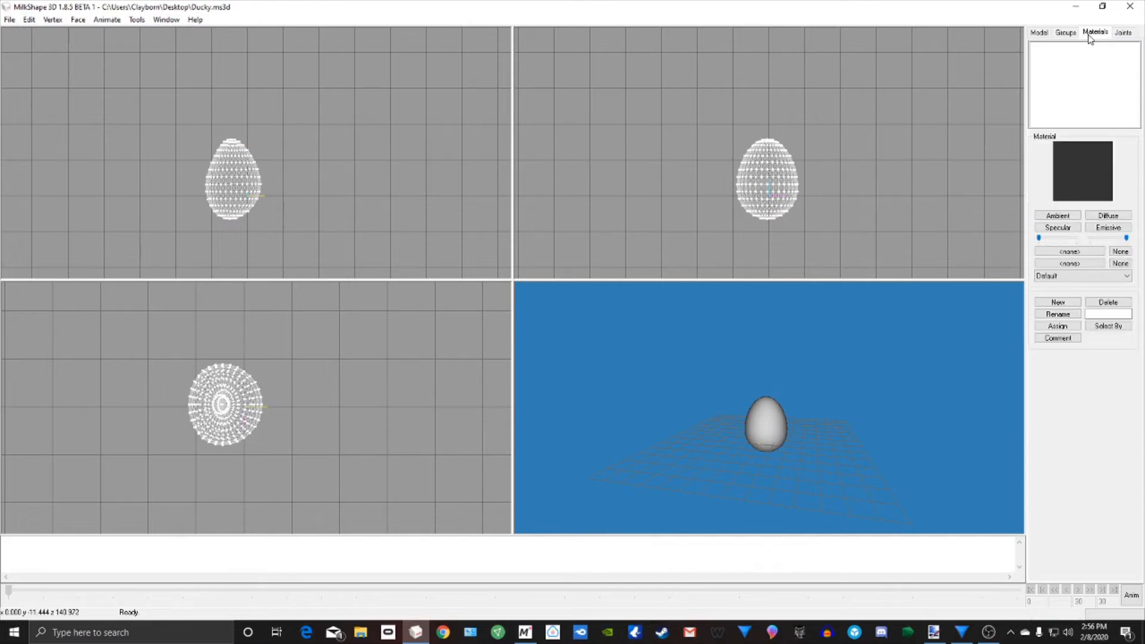
{"action": "left_click", "coordinate": [1072, 302]}
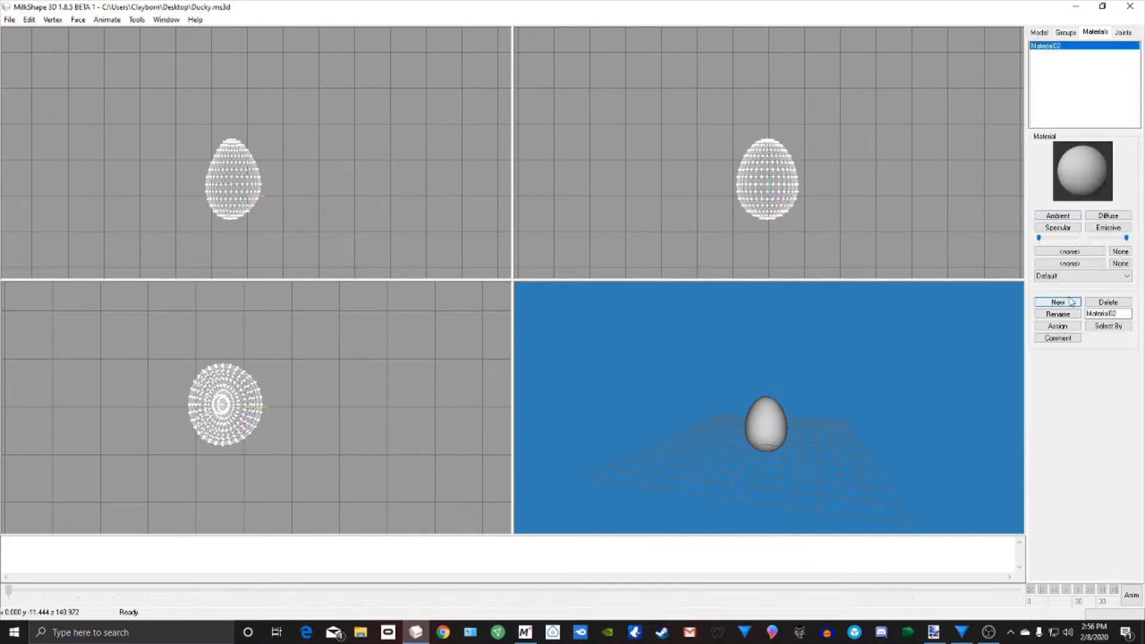
{"action": "left_click", "coordinate": [1095, 257]}
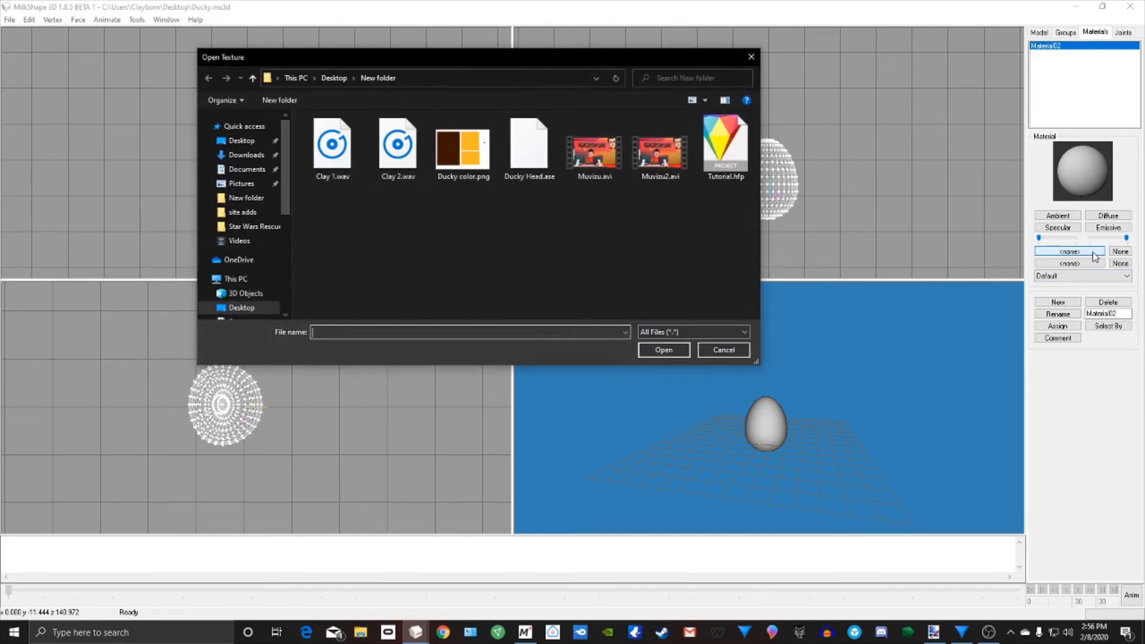
{"action": "left_click", "coordinate": [461, 148]}
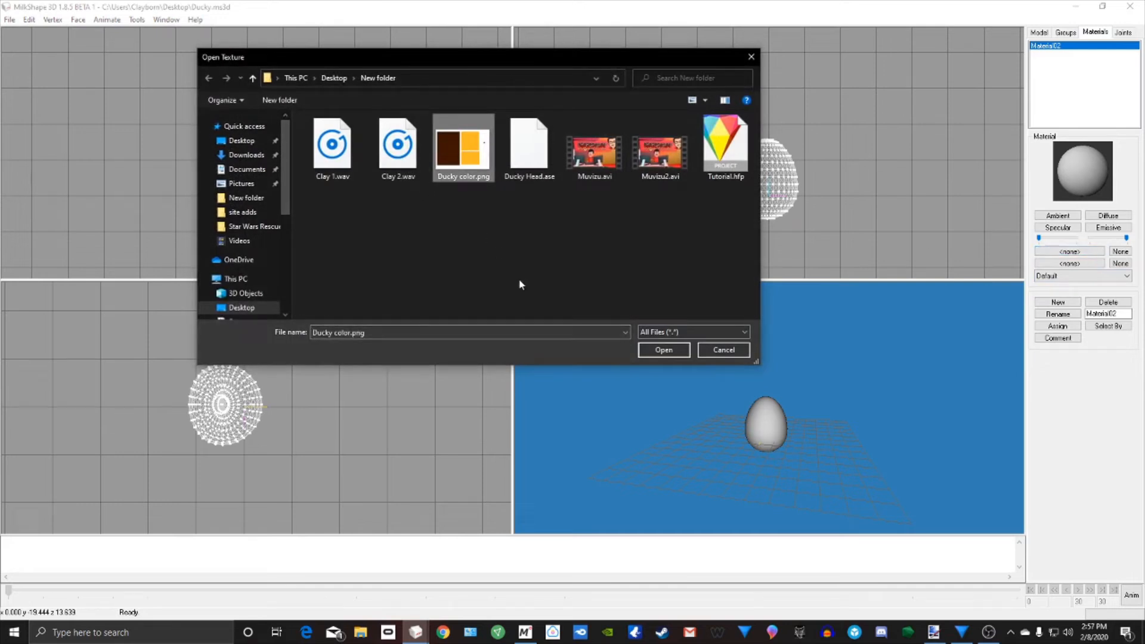
{"action": "left_click", "coordinate": [644, 352]}
Step: Try to assign the new material without a selected group
{"action": "double_click", "coordinate": [1050, 44]}
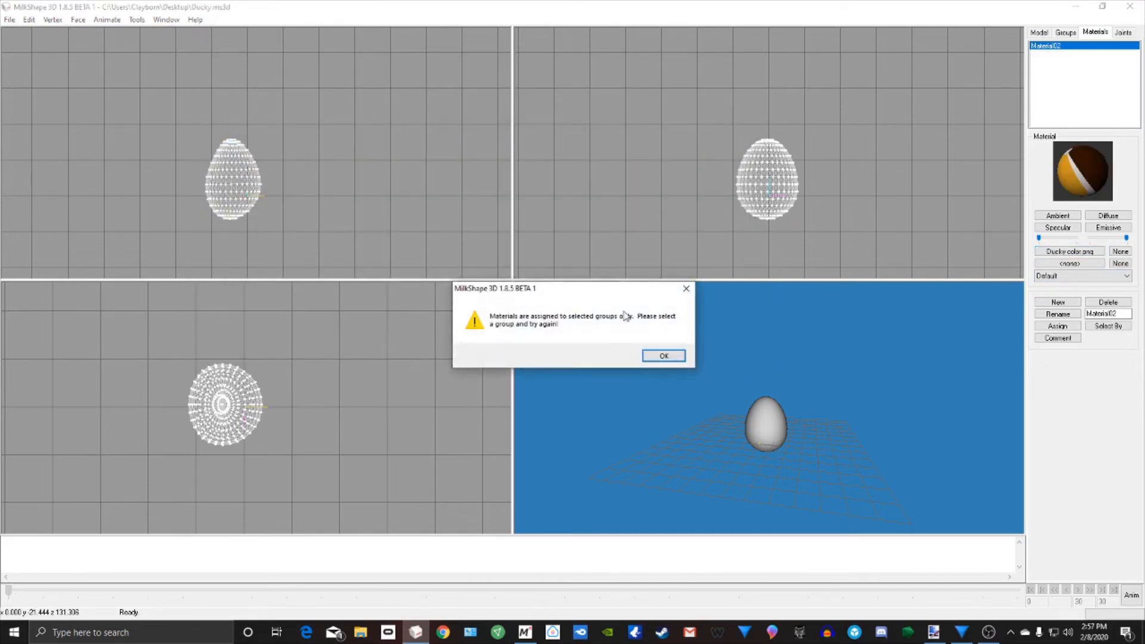
{"action": "left_click_drag", "start_coordinate": [584, 298], "coordinate": [535, 210]}
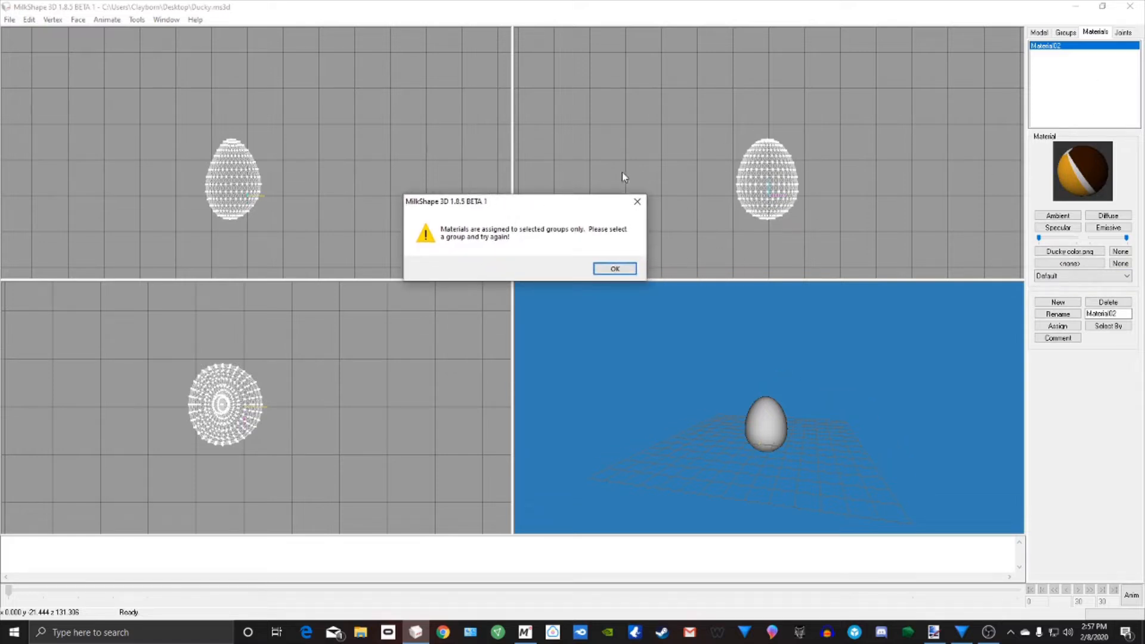
{"action": "left_click_drag", "start_coordinate": [517, 208], "coordinate": [493, 117]}
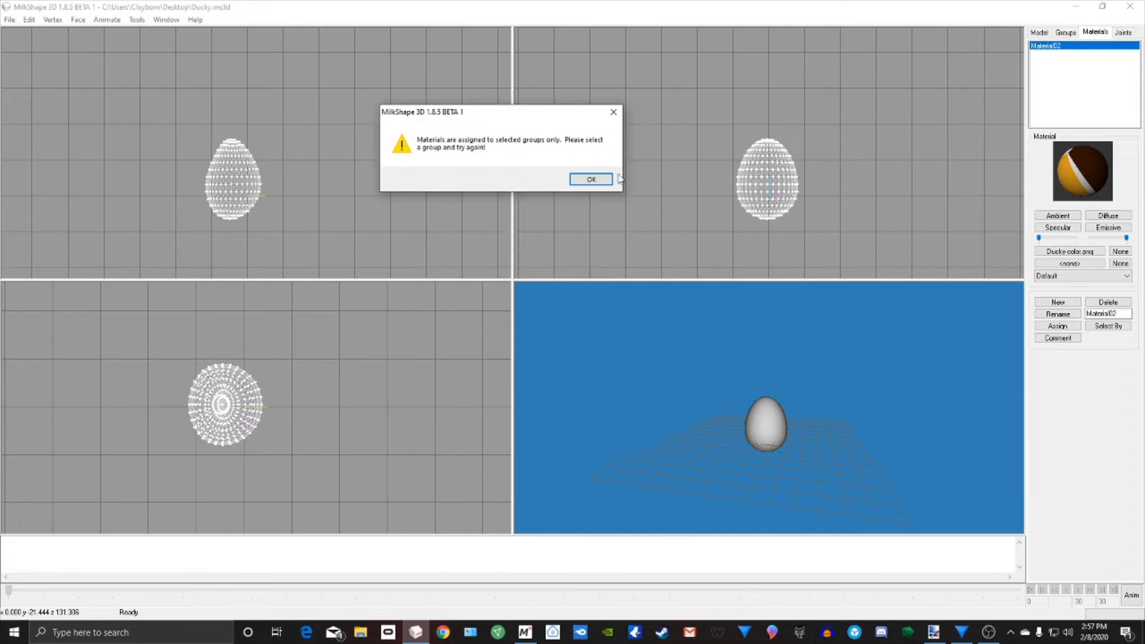
{"action": "left_click", "coordinate": [574, 181]}
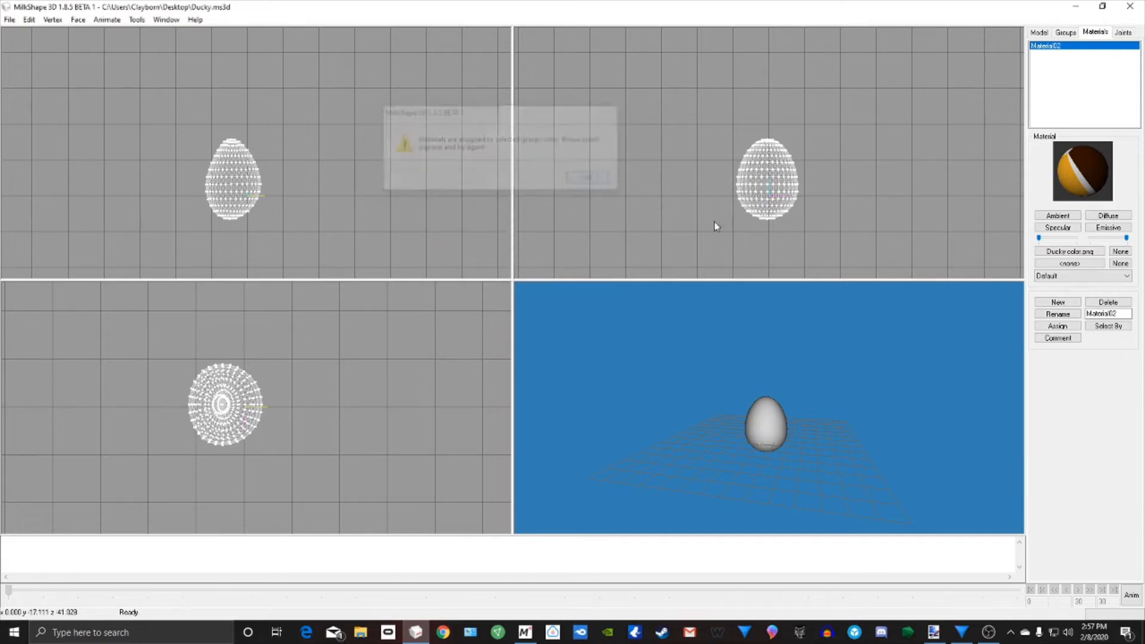
Step: Select the Torso group and assign the Ducky color.png material to it
{"action": "left_click", "coordinate": [1061, 33]}
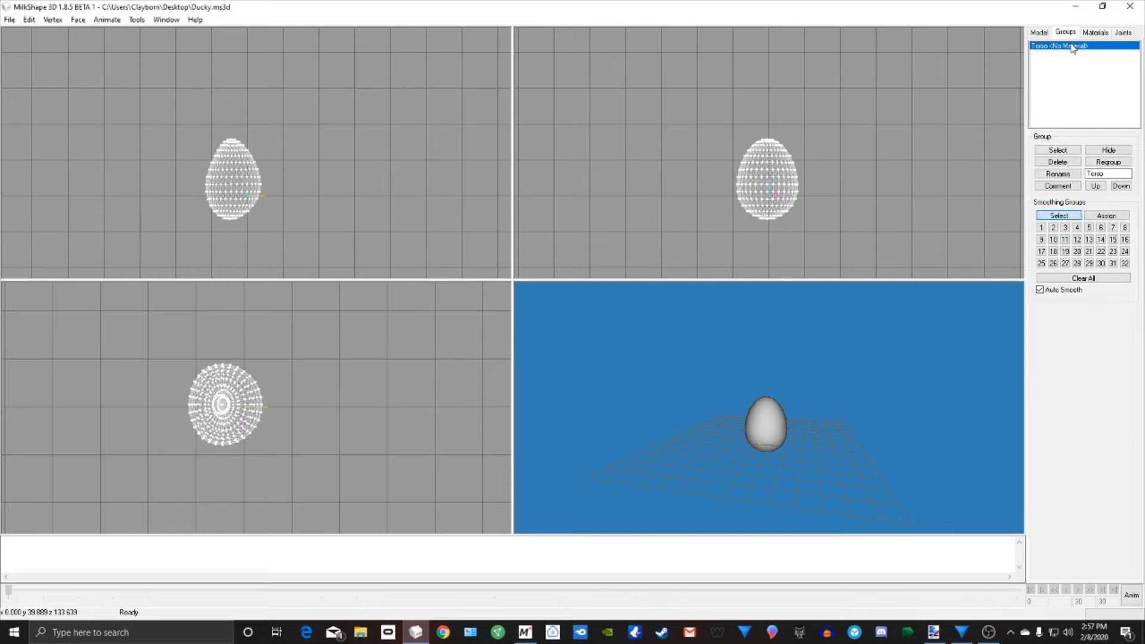
{"action": "double_click", "coordinate": [1073, 47]}
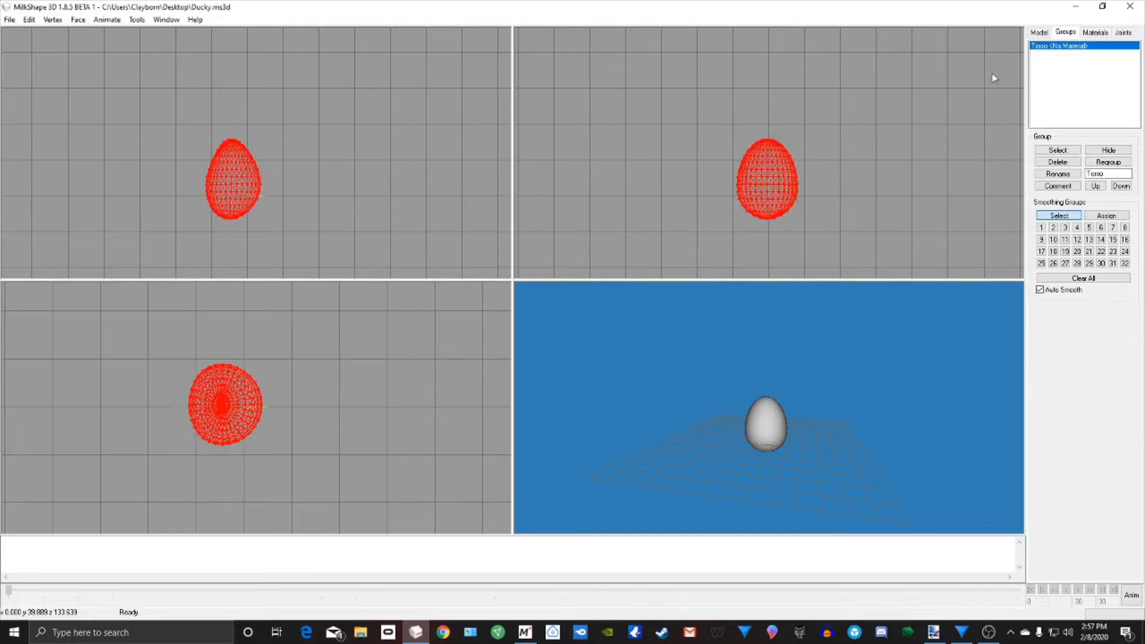
{"action": "left_click", "coordinate": [1095, 33]}
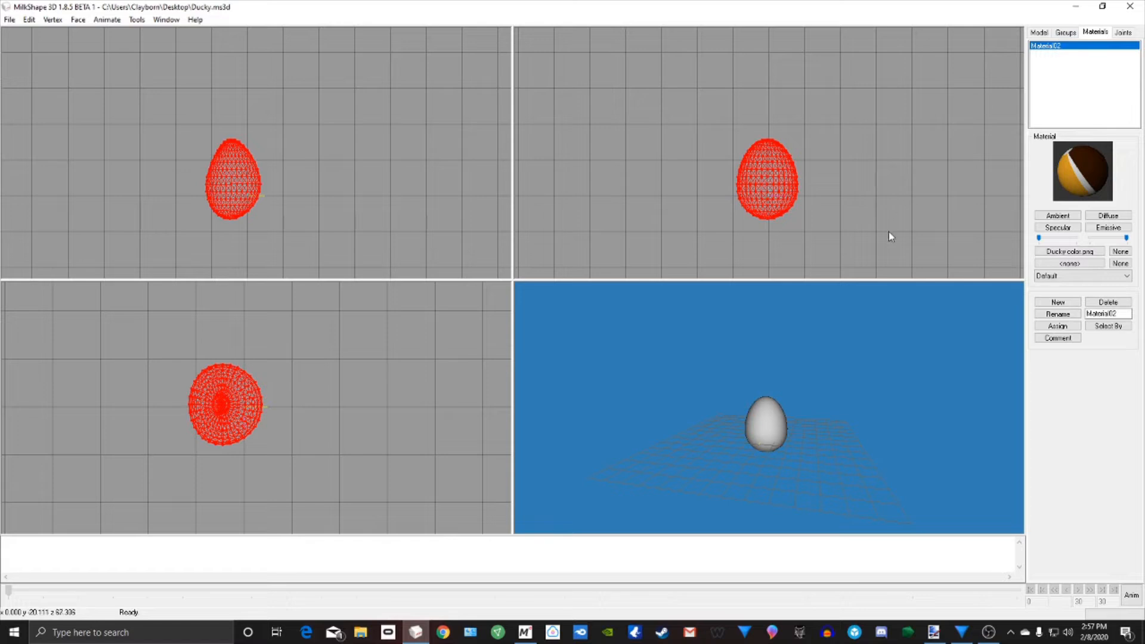
{"action": "left_click_drag", "start_coordinate": [834, 429], "coordinate": [747, 431]}
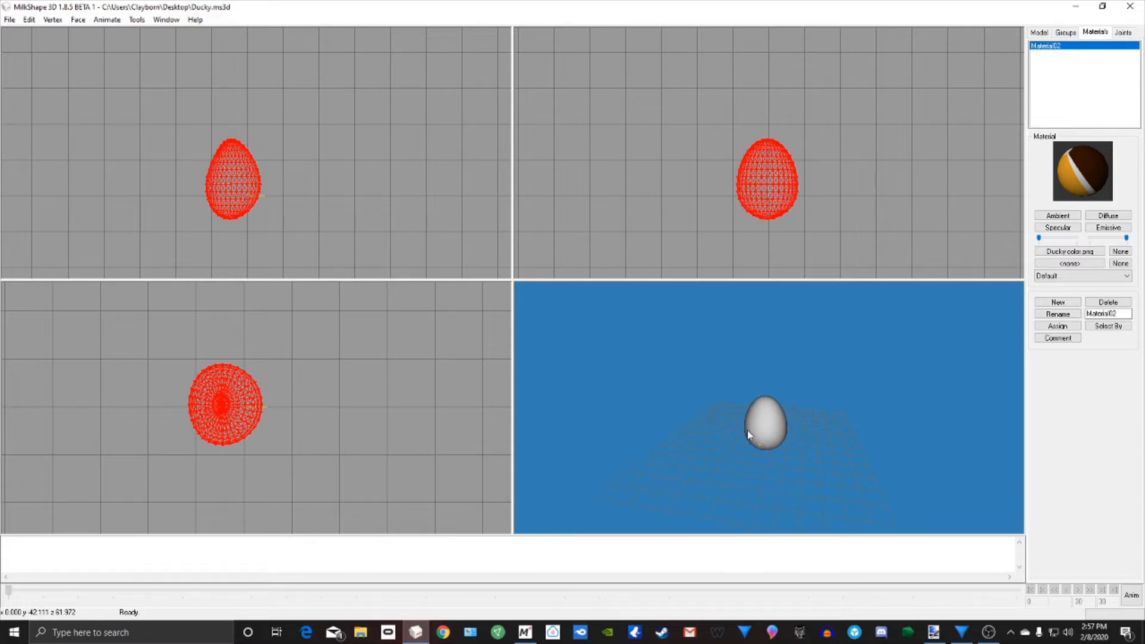
Step: Open the Texture Coordinate Editor and remap the Torso group's texture coordinates with the Top projection
{"action": "left_click", "coordinate": [165, 22]}
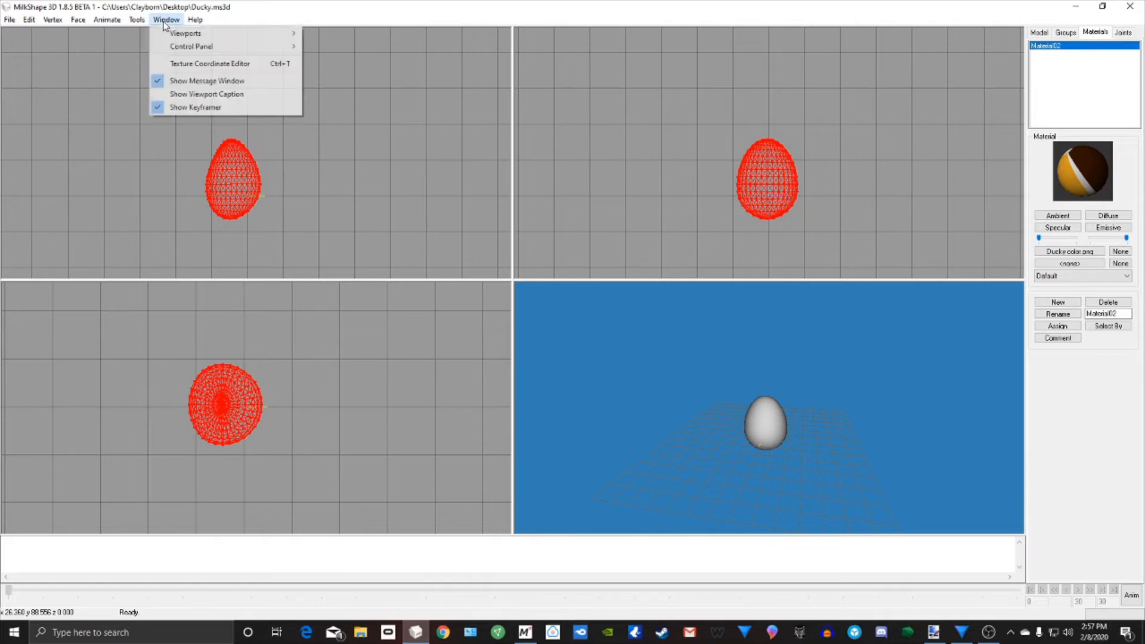
{"action": "left_click", "coordinate": [180, 66]}
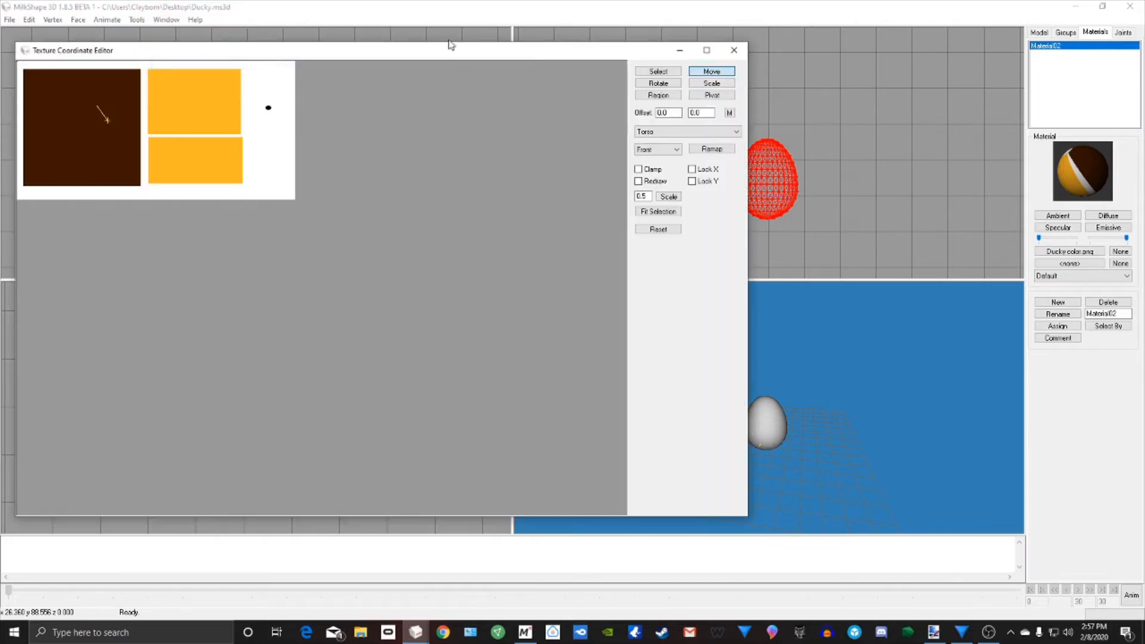
{"action": "left_click_drag", "start_coordinate": [435, 50], "coordinate": [567, 59]}
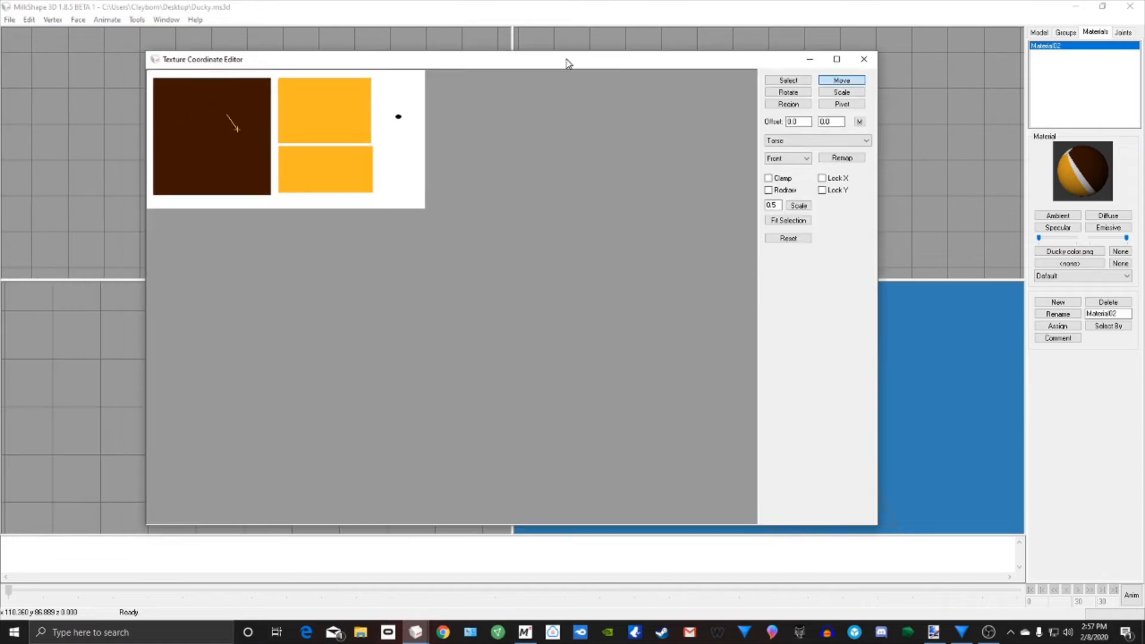
{"action": "left_click", "coordinate": [802, 141]}
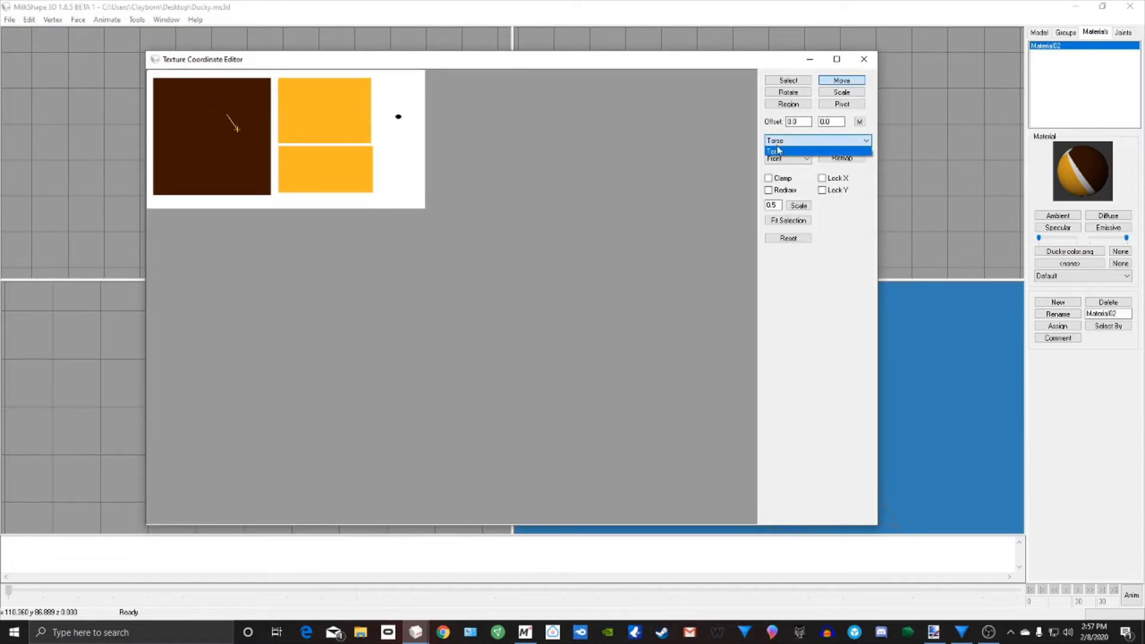
{"action": "left_click", "coordinate": [779, 150]}
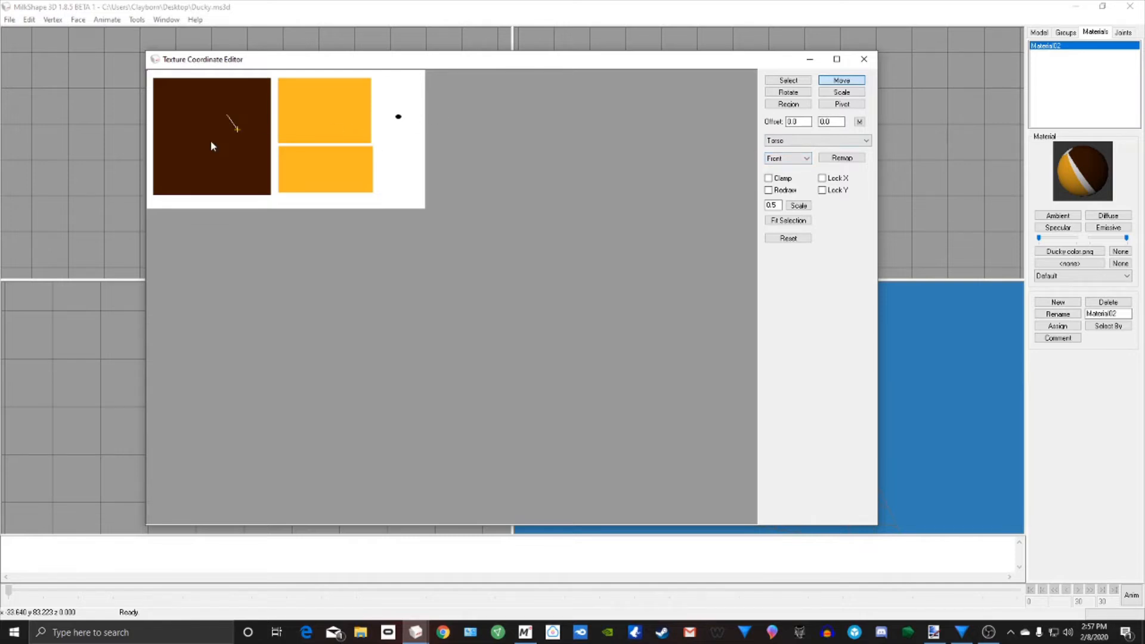
{"action": "left_click", "coordinate": [799, 160]}
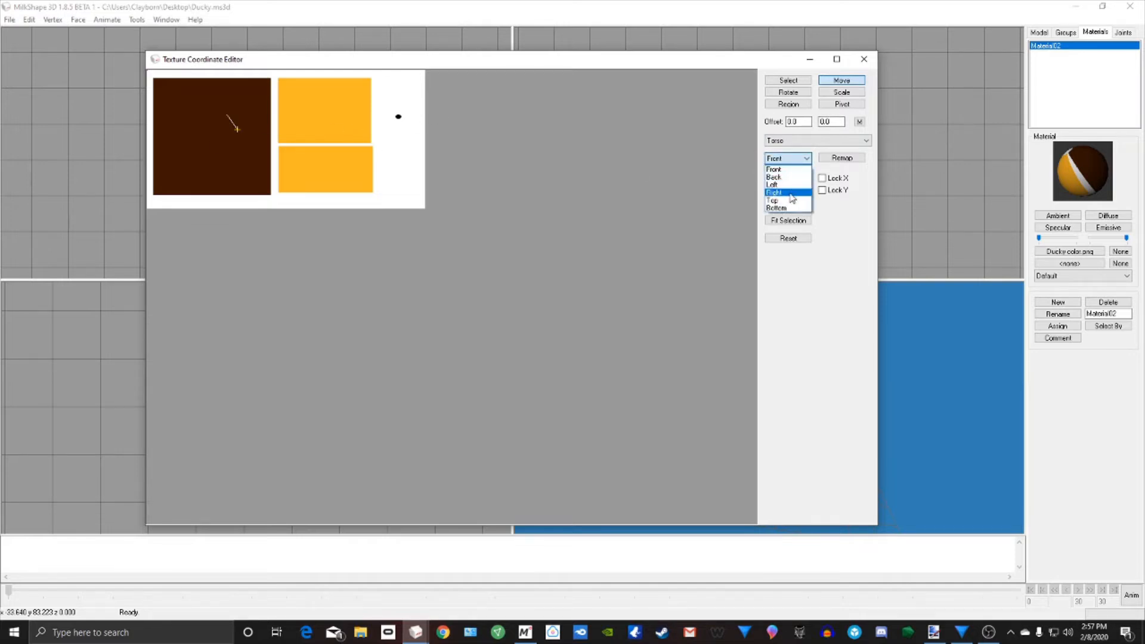
{"action": "left_click", "coordinate": [781, 201]}
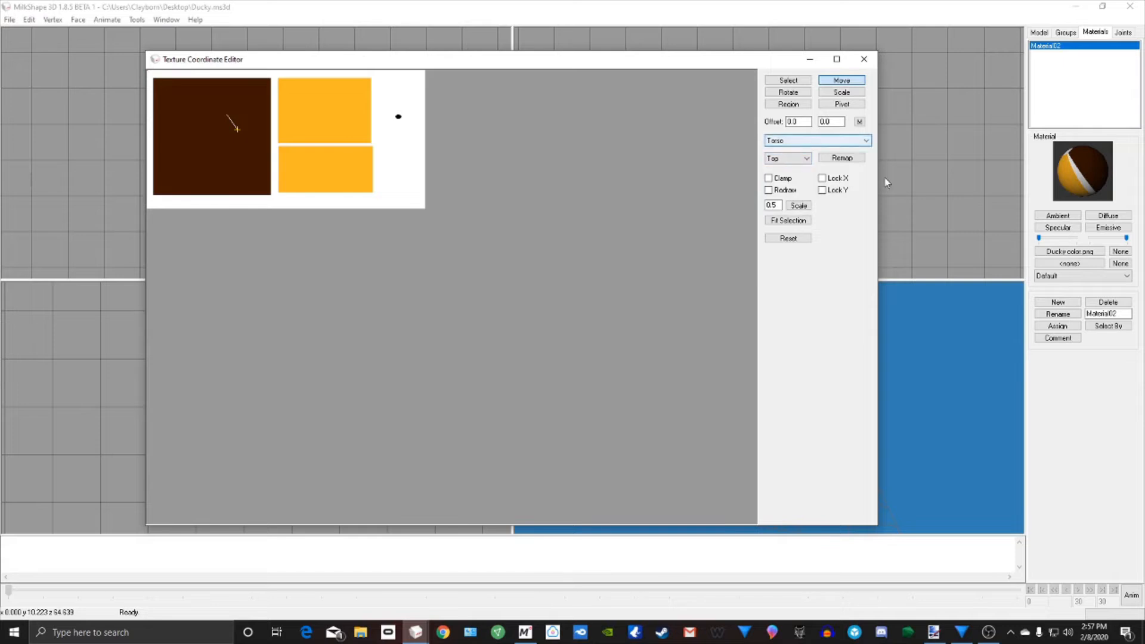
{"action": "left_click", "coordinate": [850, 160]}
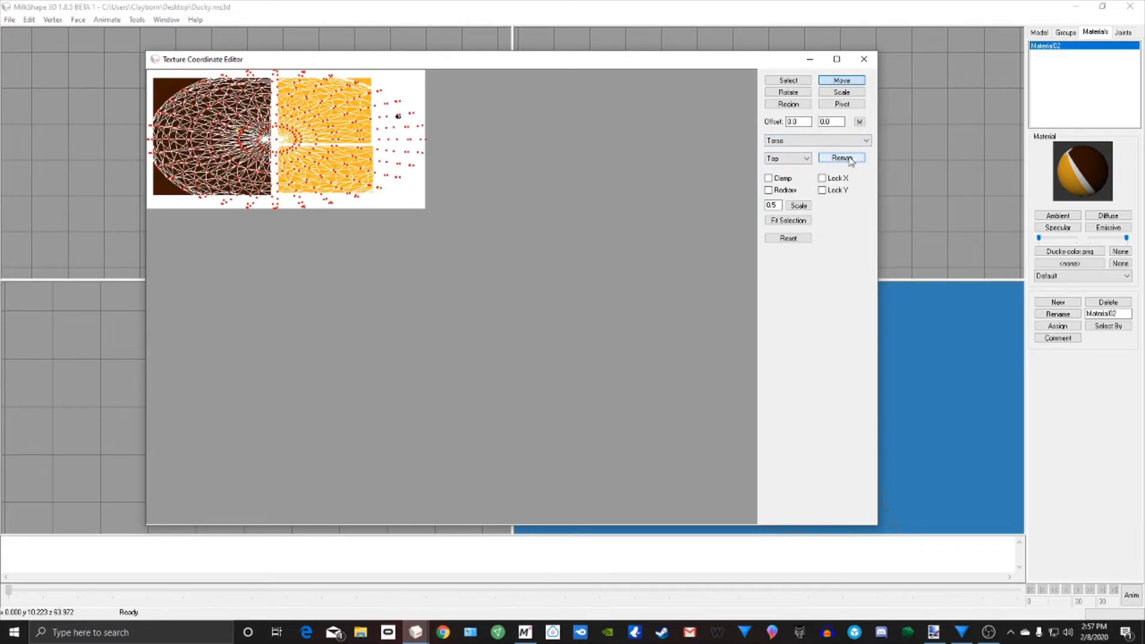
Step: Scale down the torso's texture coordinates and move them inside the dark brown square, and close the Texture Coordinate Editor
{"action": "left_click", "coordinate": [848, 93]}
{"action": "left_click_drag", "start_coordinate": [382, 128], "coordinate": [311, 198]}
{"action": "left_click", "coordinate": [841, 81]}
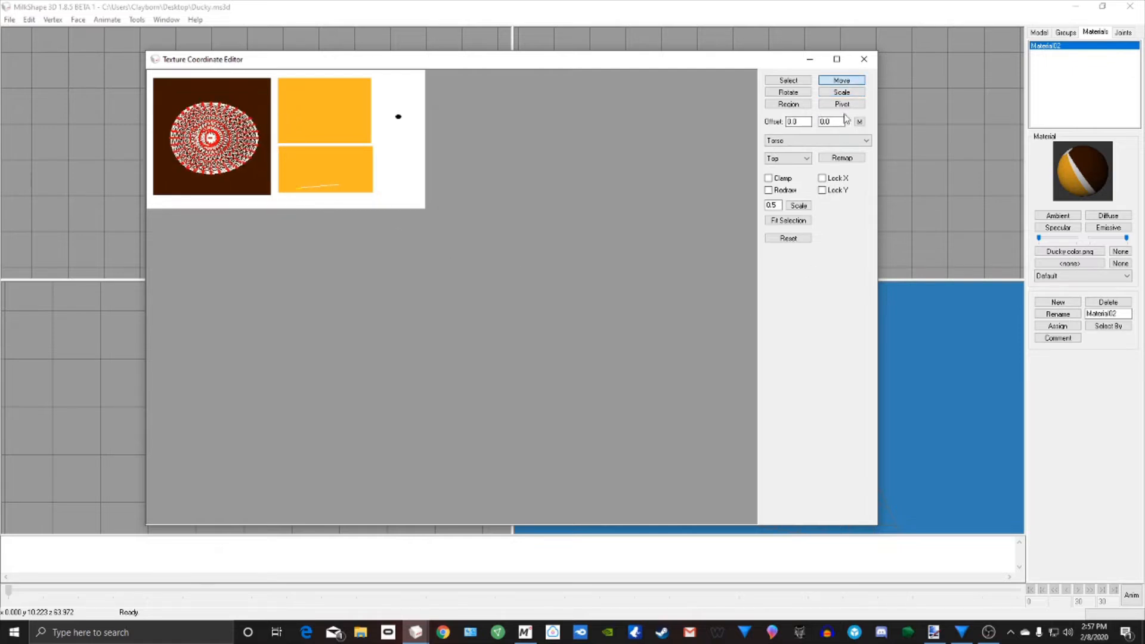
{"action": "left_click", "coordinate": [863, 59]}
{"action": "mouse_move", "coordinate": [870, 430]}
{"action": "left_mouse_down"}
{"action": "mouse_move", "coordinate": [734, 365]}
{"action": "mouse_move", "coordinate": [749, 414]}
{"action": "mouse_move", "coordinate": [831, 431]}
{"action": "mouse_move", "coordinate": [767, 462]}
{"action": "mouse_move", "coordinate": [831, 453]}
{"action": "mouse_move", "coordinate": [833, 481]}
{"action": "mouse_move", "coordinate": [782, 447]}
{"action": "mouse_move", "coordinate": [841, 452]}
{"action": "mouse_move", "coordinate": [767, 434]}
{"action": "mouse_move", "coordinate": [744, 501]}
{"action": "mouse_move", "coordinate": [835, 493]}
{"action": "mouse_move", "coordinate": [776, 476]}
{"action": "mouse_move", "coordinate": [750, 500]}
{"action": "mouse_move", "coordinate": [856, 479]}
{"action": "mouse_move", "coordinate": [749, 510]}
{"action": "mouse_move", "coordinate": [833, 404]}
{"action": "mouse_move", "coordinate": [803, 424]}
{"action": "mouse_move", "coordinate": [821, 419]}
{"action": "left_mouse_up"}
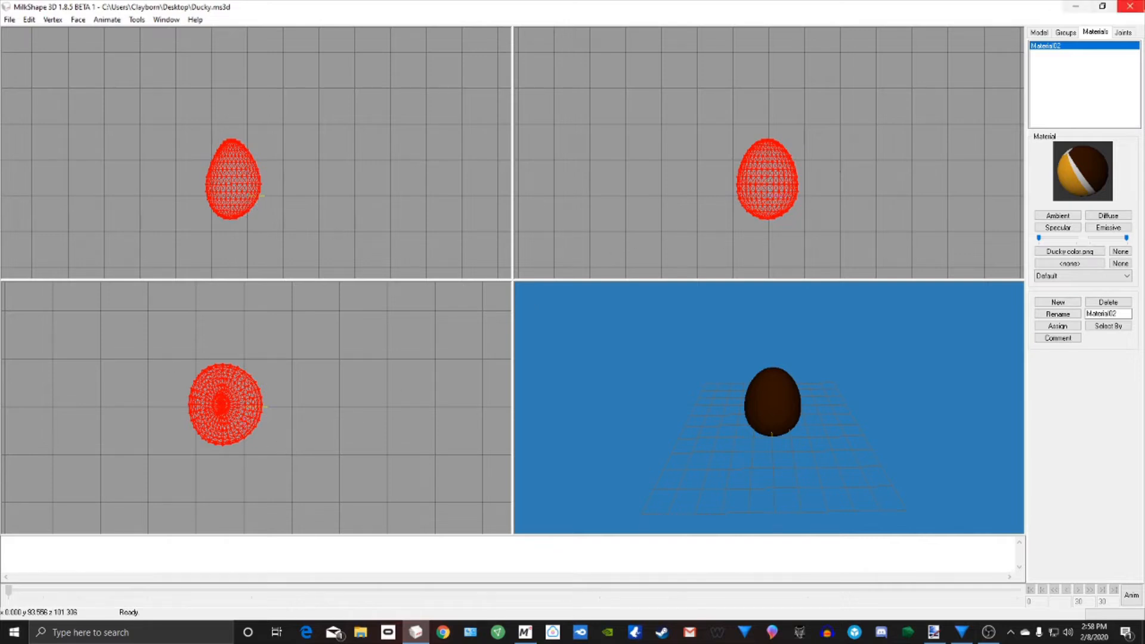
Step: Rotate the torso about a quarter turn around its vertical axis and move it closer to the grid origin
{"action": "left_click", "coordinate": [1041, 33]}
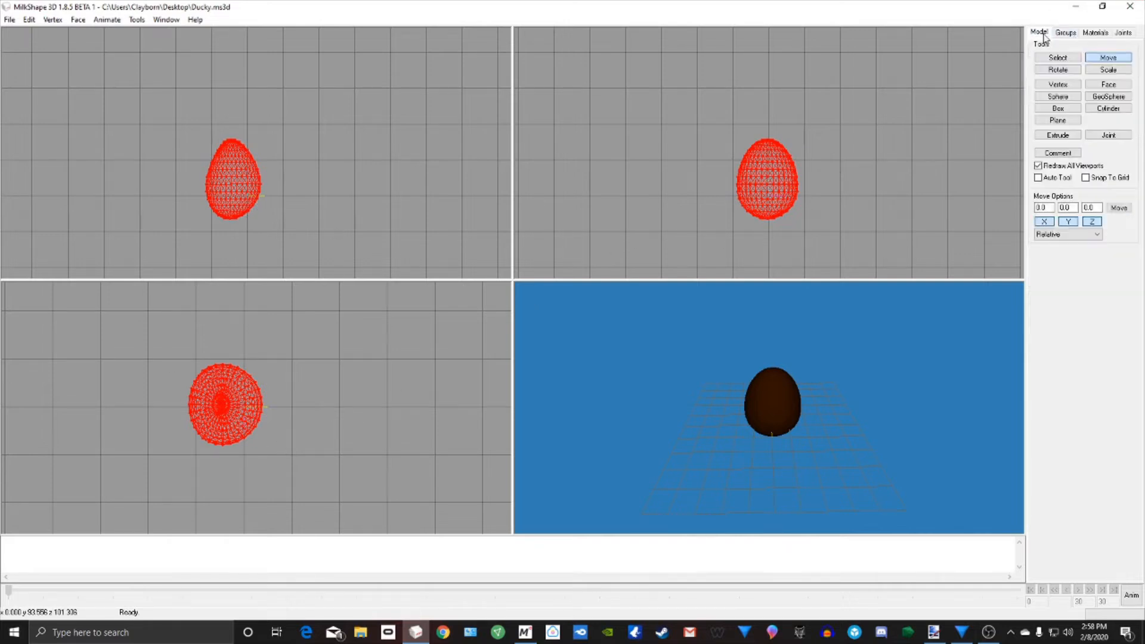
{"action": "left_click", "coordinate": [1060, 71]}
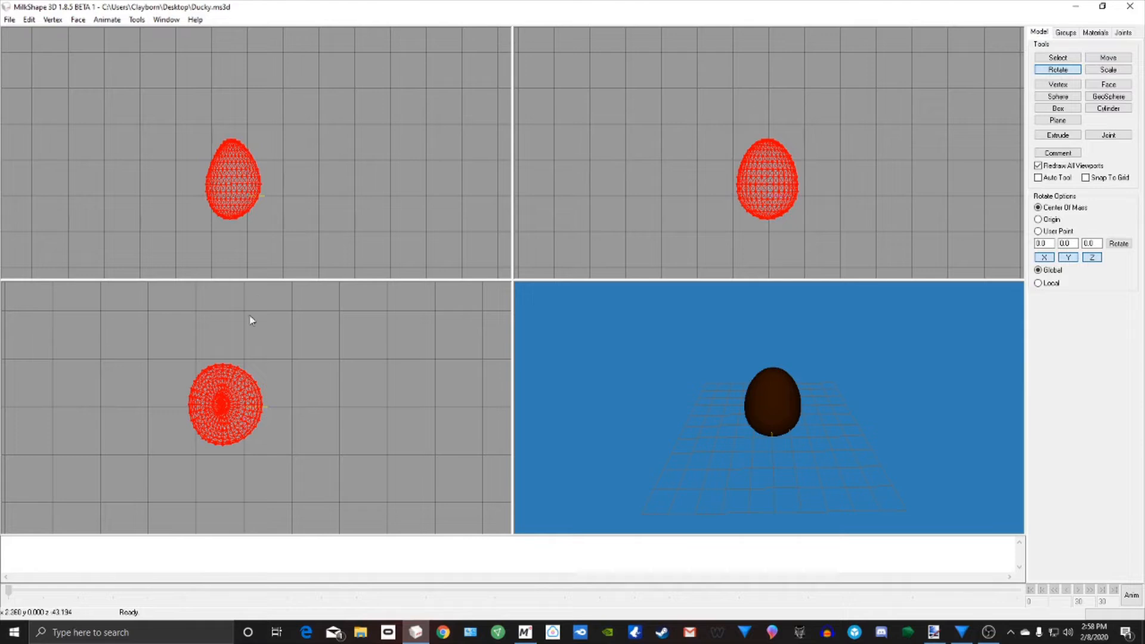
{"action": "left_click_drag", "start_coordinate": [180, 461], "coordinate": [234, 470]}
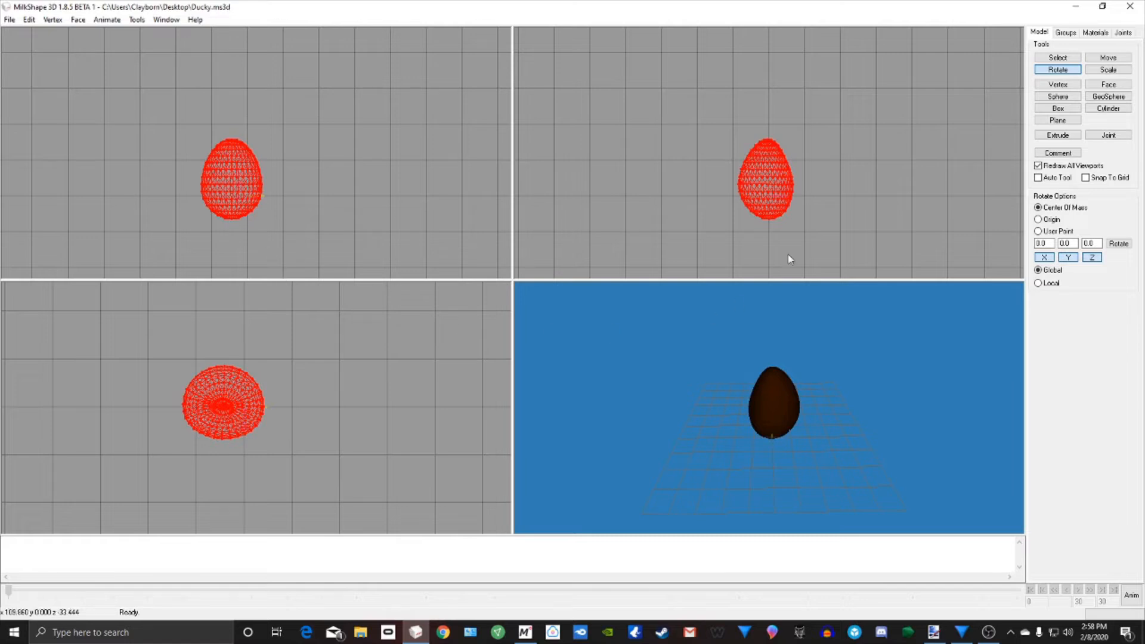
{"action": "left_click", "coordinate": [1110, 58]}
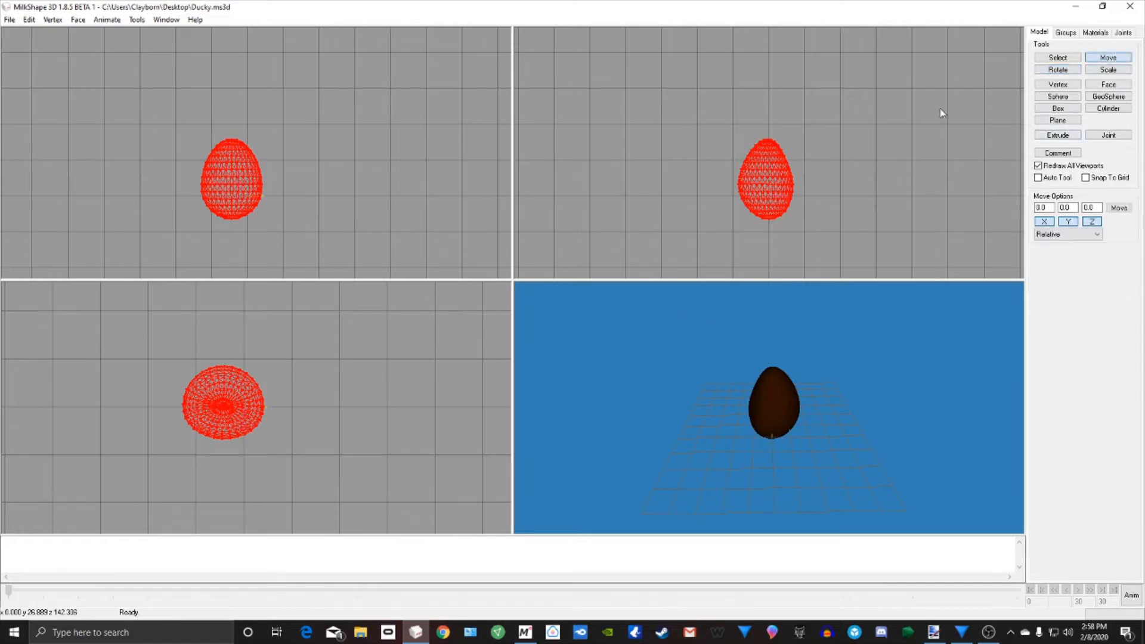
{"action": "mouse_move", "coordinate": [219, 429]}
{"action": "left_mouse_down"}
{"action": "mouse_move", "coordinate": [238, 438]}
{"action": "mouse_move", "coordinate": [239, 427]}
{"action": "left_mouse_up"}
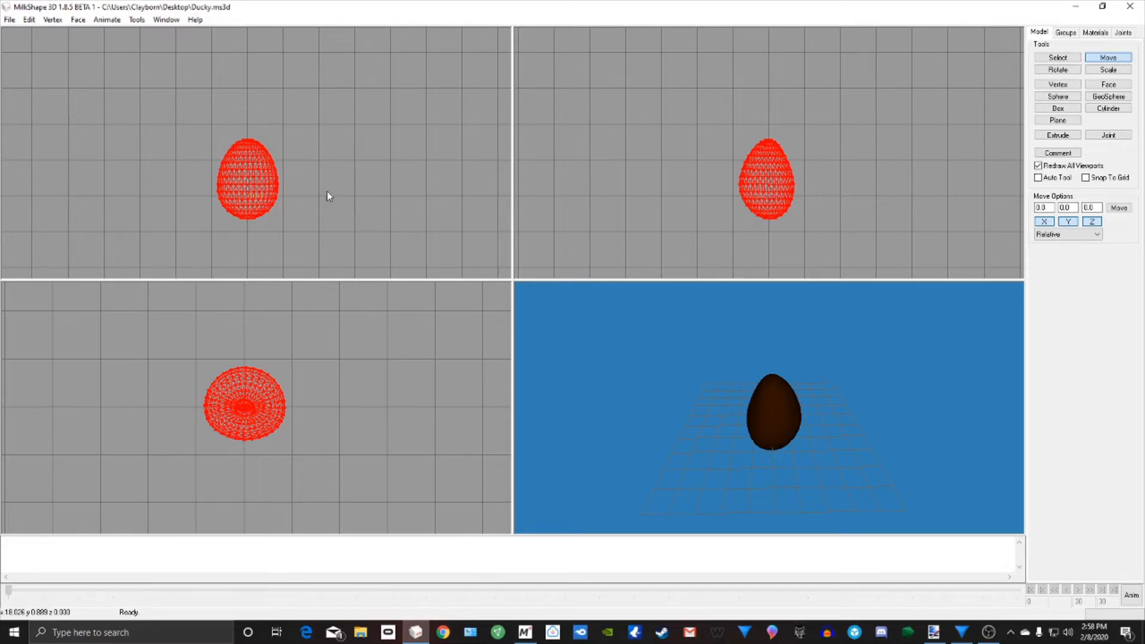
Step: Move the torso straight down about one grid square and export it in ASE format as Body with the default options
{"action": "left_click_drag", "start_coordinate": [246, 168], "coordinate": [245, 210]}
{"action": "left_click_drag", "start_coordinate": [246, 210], "coordinate": [247, 210]}
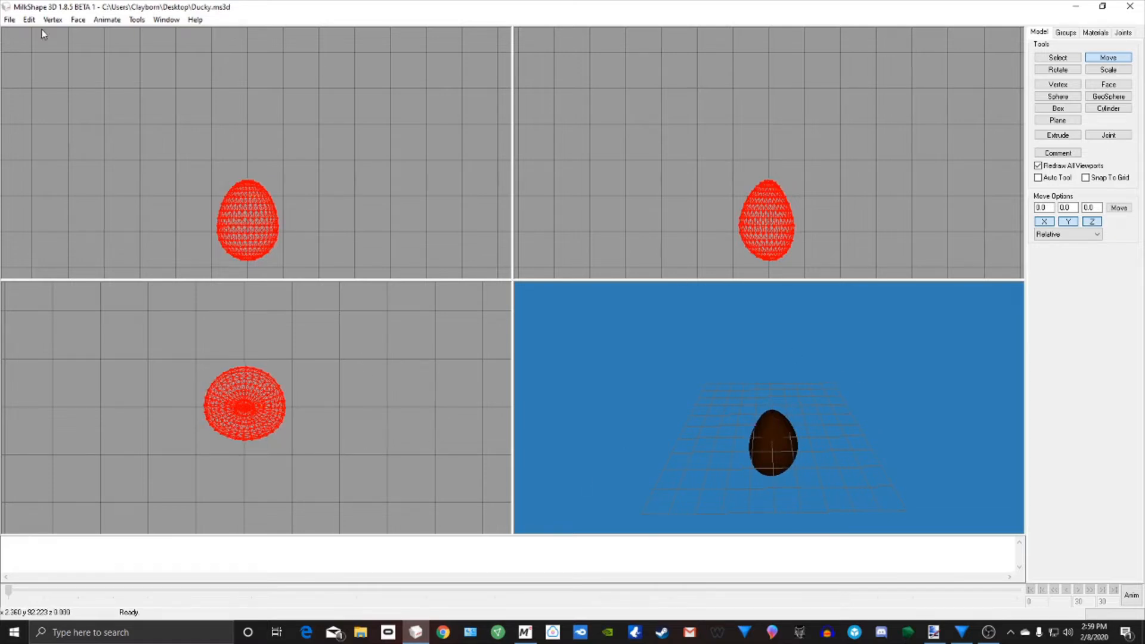
{"action": "left_click", "coordinate": [16, 23]}
{"action": "mouse_move", "coordinate": [35, 117]}
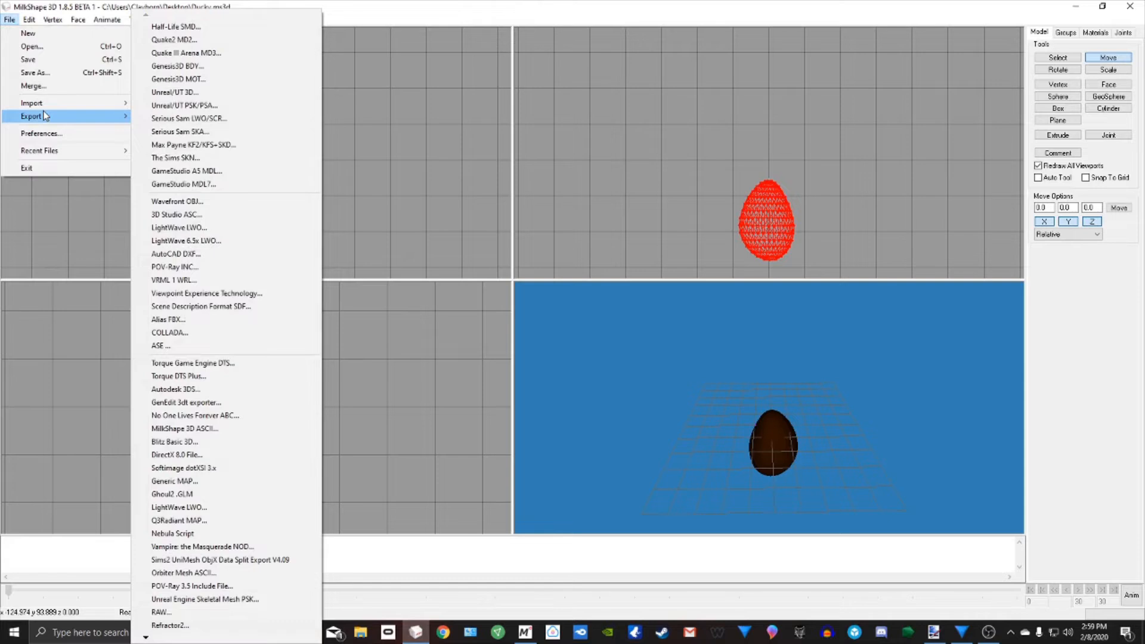
{"action": "left_click", "coordinate": [185, 343]}
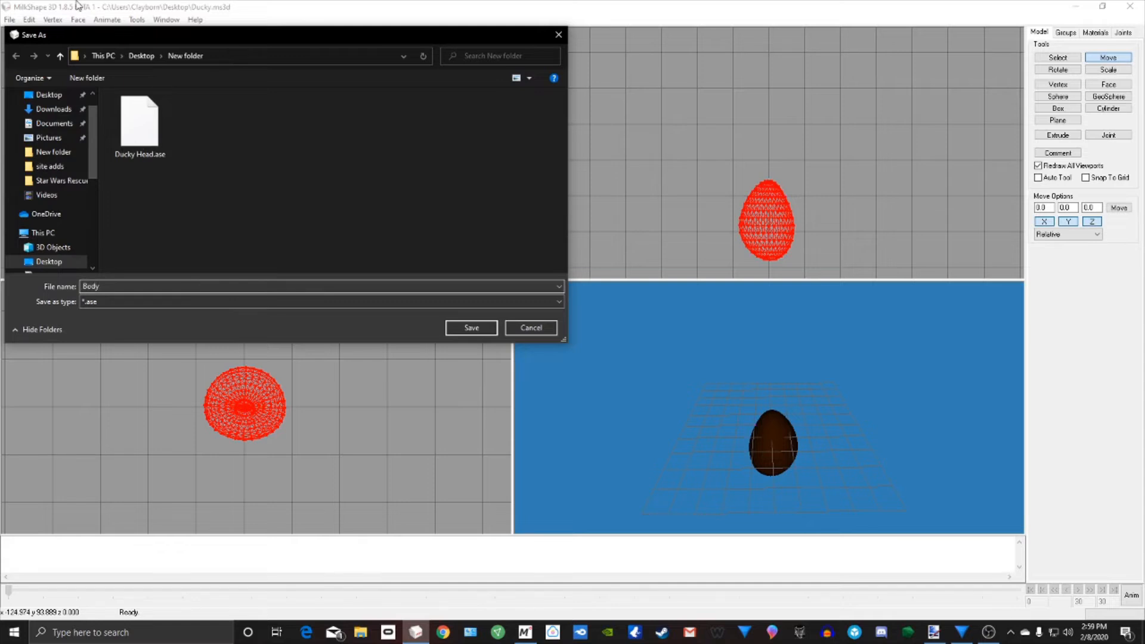
{"action": "left_click", "coordinate": [472, 329]}
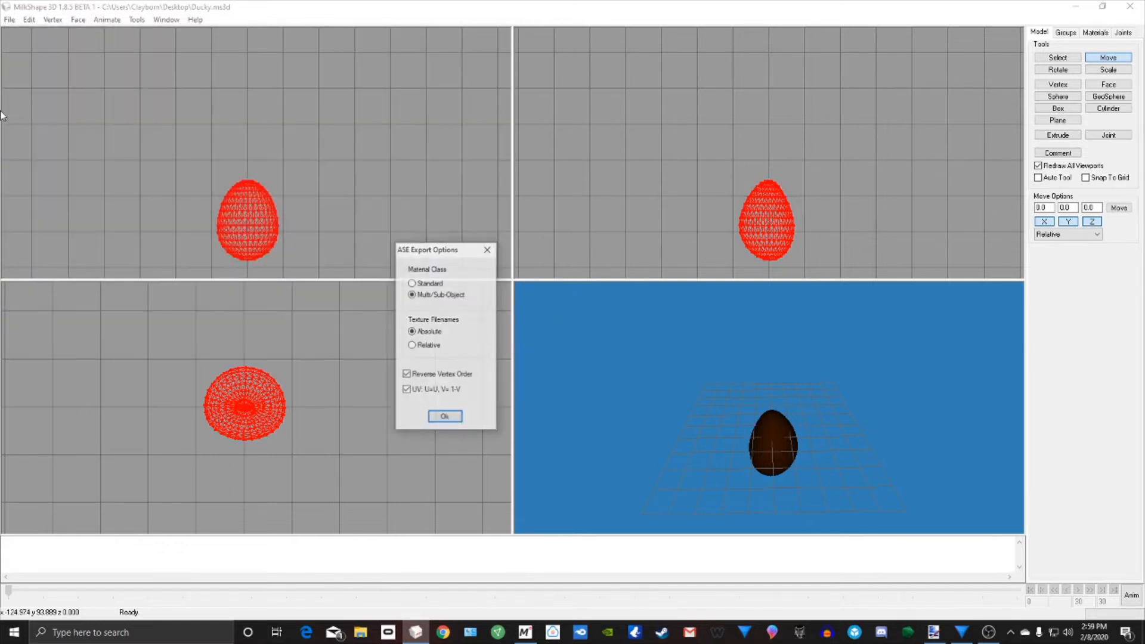
{"action": "left_click_drag", "start_coordinate": [433, 249], "coordinate": [541, 111]}
{"action": "left_click", "coordinate": [556, 283]}
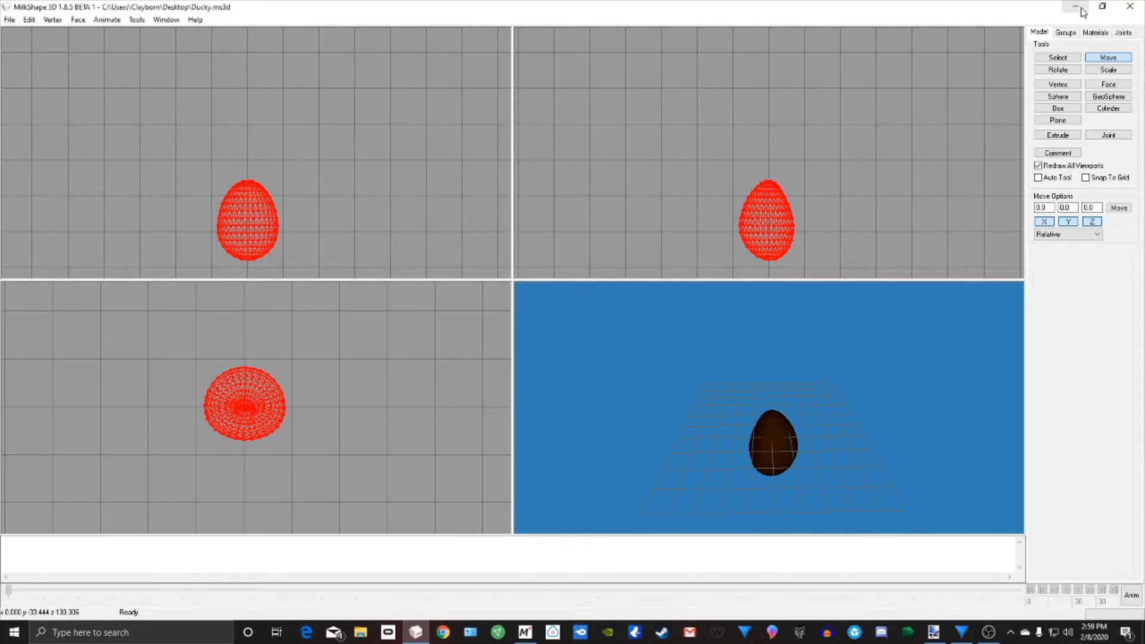
Step: Switch to Muvizu and turn and shift the character slightly so it stands clear of its settings window
{"action": "left_click", "coordinate": [1131, 6]}
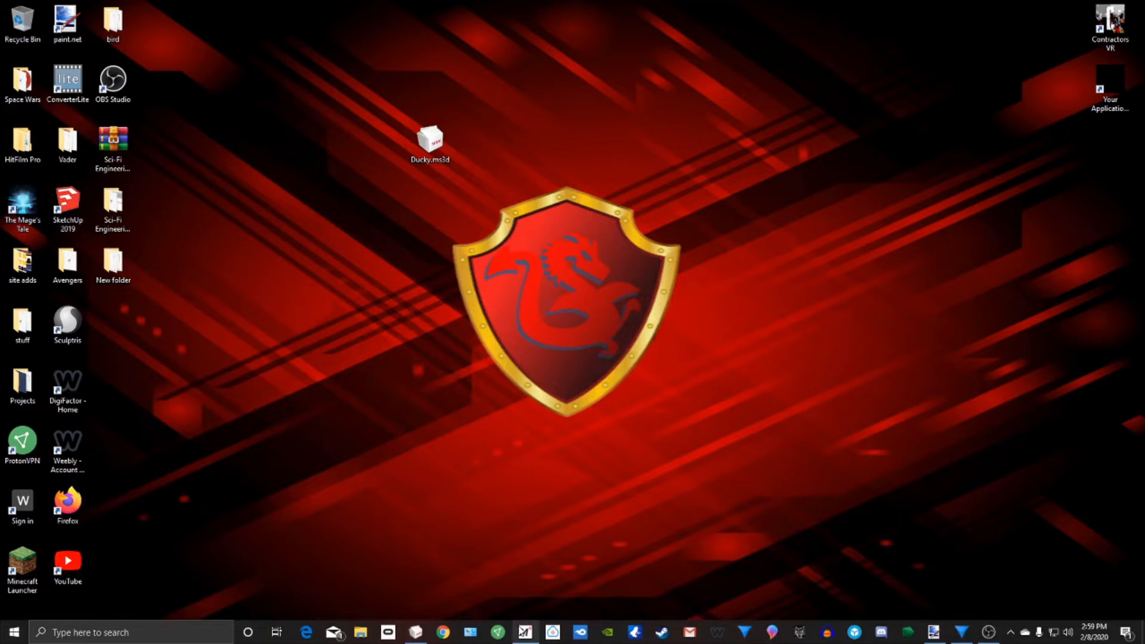
{"action": "left_click", "coordinate": [525, 632]}
{"action": "mouse_move", "coordinate": [674, 369]}
{"action": "right_mouse_down"}
{"action": "mouse_move", "coordinate": [695, 381]}
{"action": "mouse_move", "coordinate": [674, 377]}
{"action": "mouse_move", "coordinate": [669, 358]}
{"action": "right_mouse_up"}
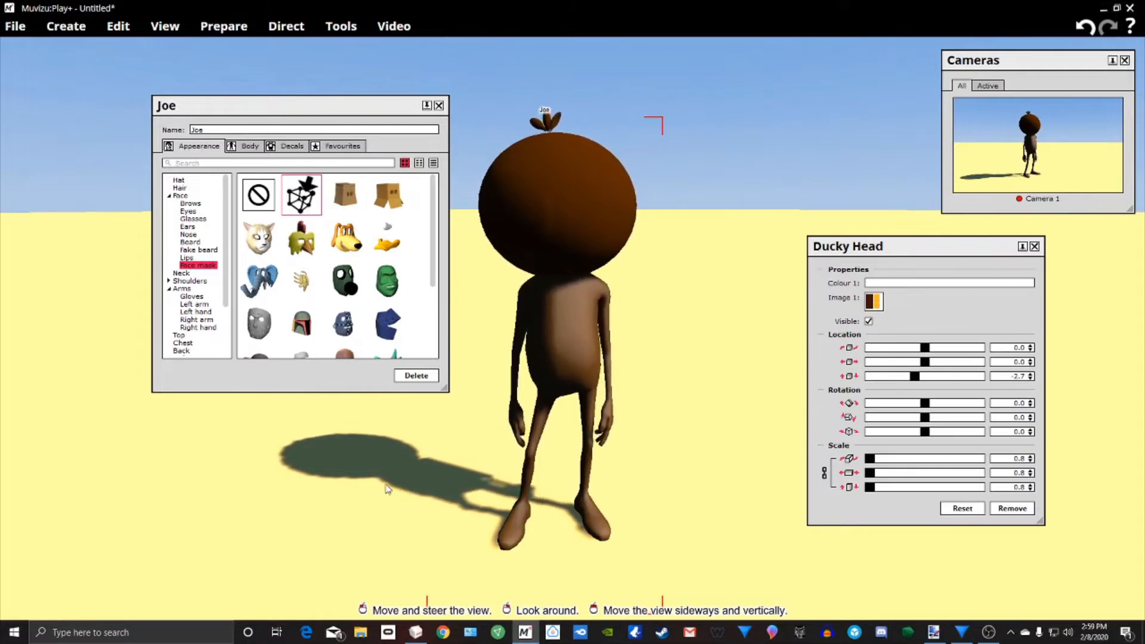
{"action": "left_click", "coordinate": [418, 635]}
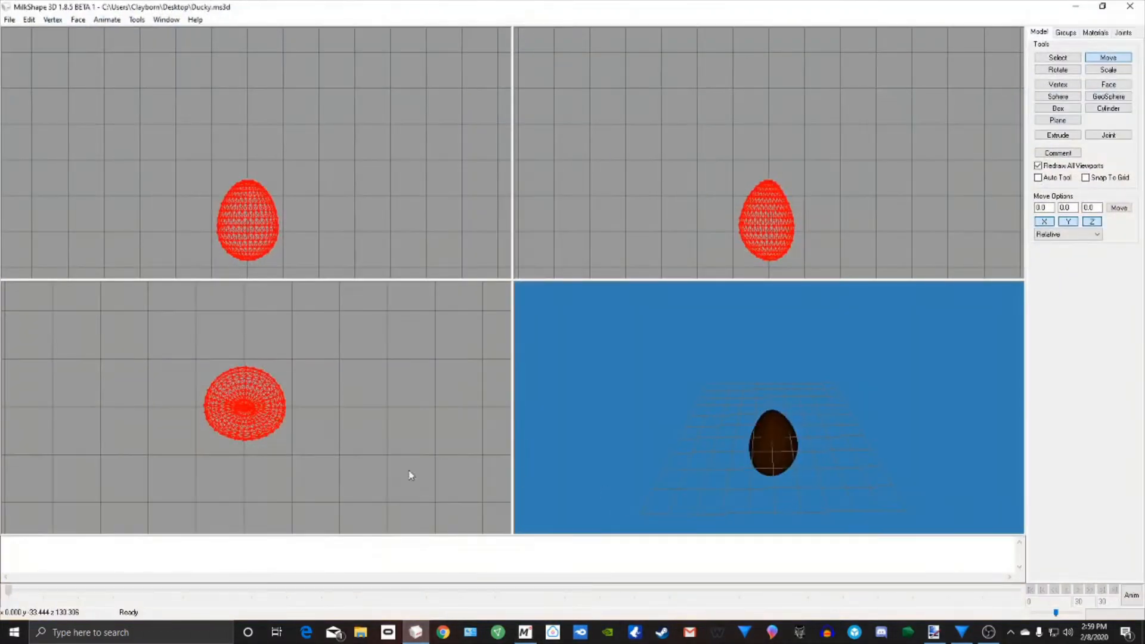
{"action": "left_click", "coordinate": [1081, 9]}
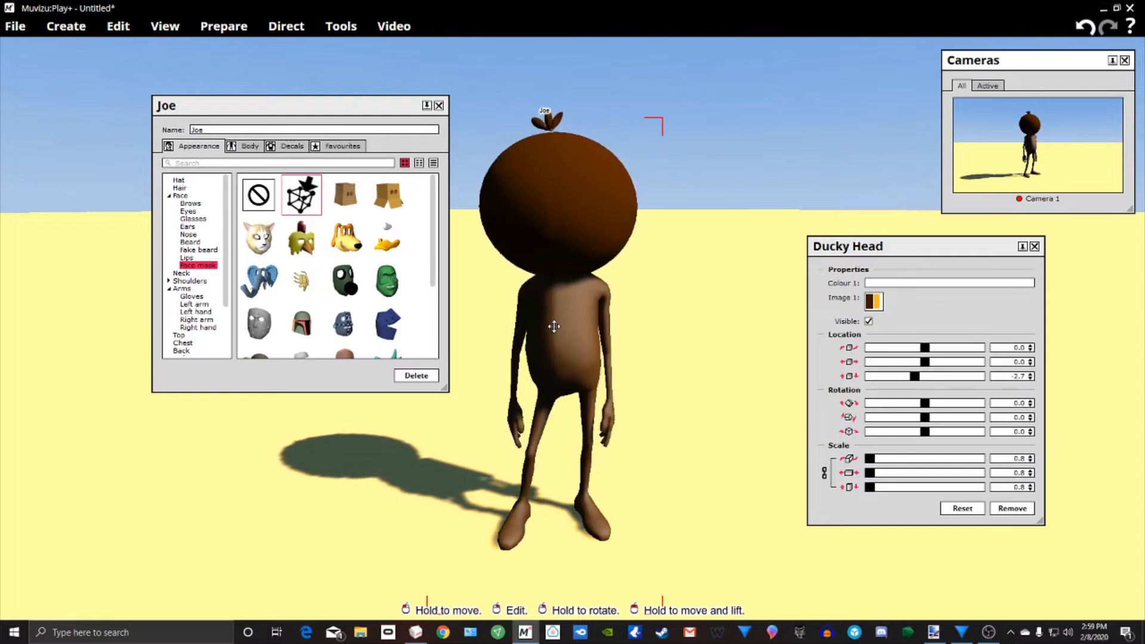
{"action": "right_click_drag", "start_coordinate": [551, 325], "coordinate": [571, 258]}
{"action": "left_click_drag", "start_coordinate": [570, 258], "coordinate": [628, 235]}
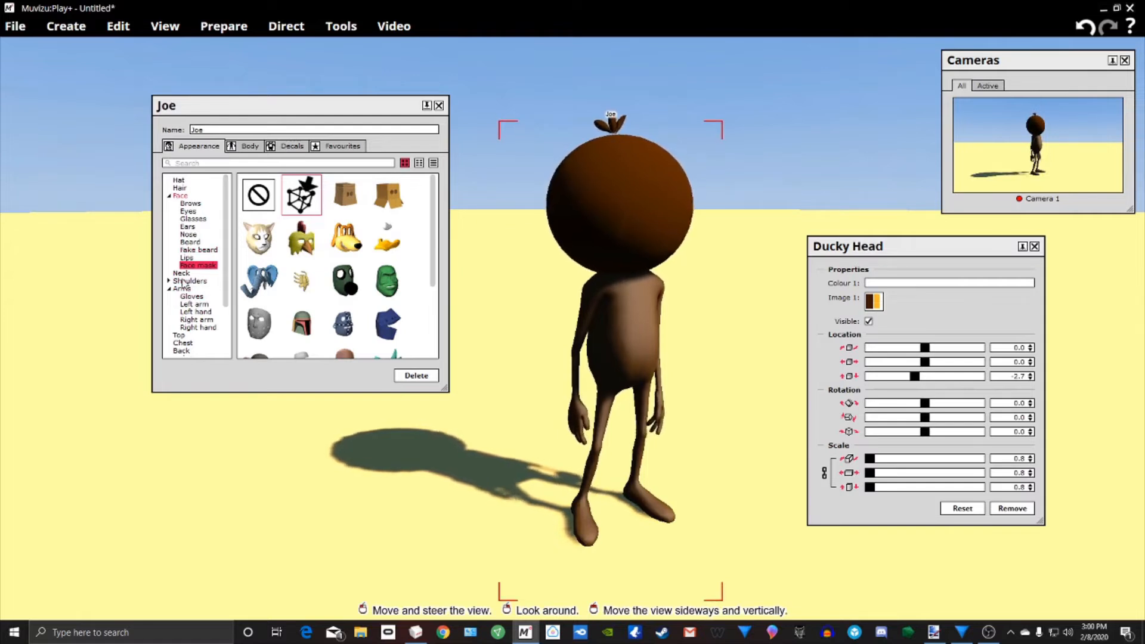
Step: Import Body.ase as the character's custom Chest attachment
{"action": "scroll", "coordinate": [195, 298], "scroll_direction": "down", "scroll_amount": 2}
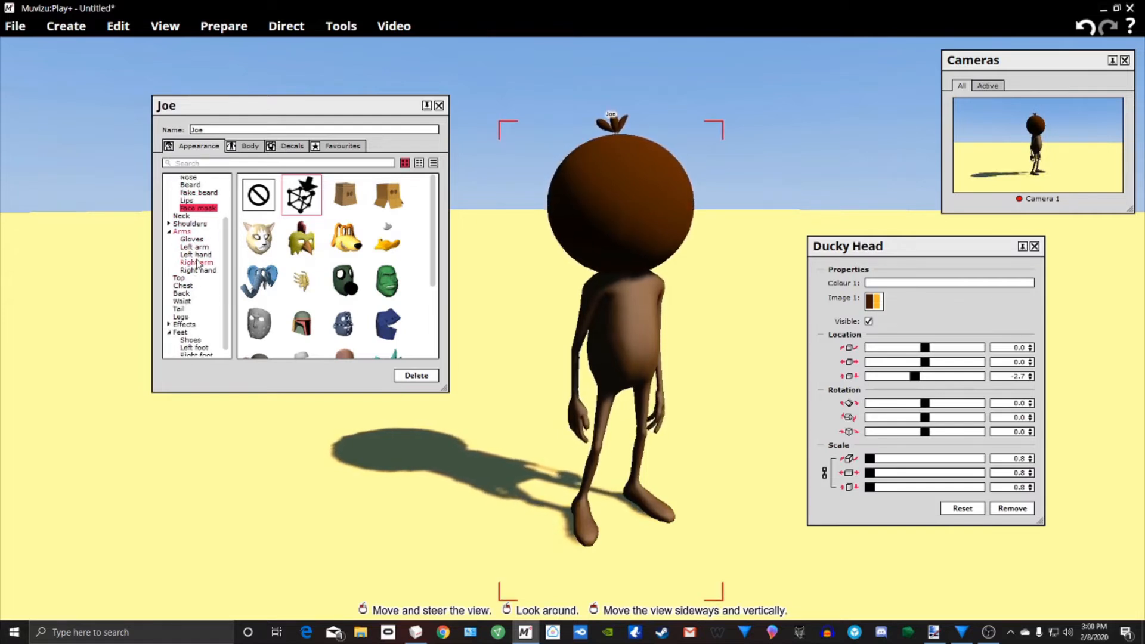
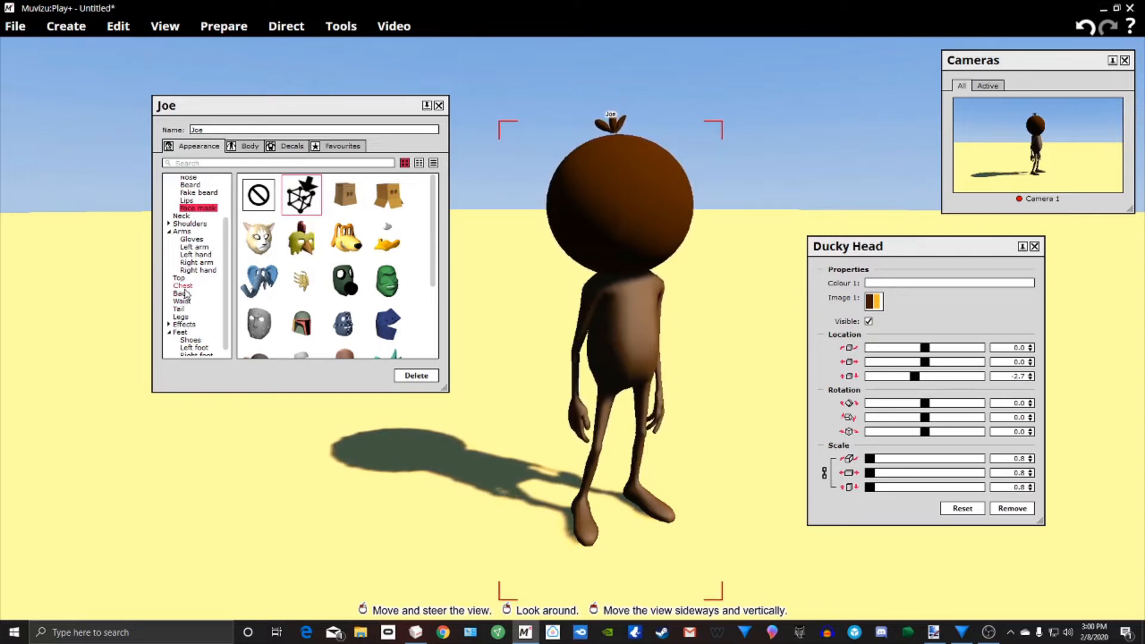
{"action": "left_click", "coordinate": [187, 287]}
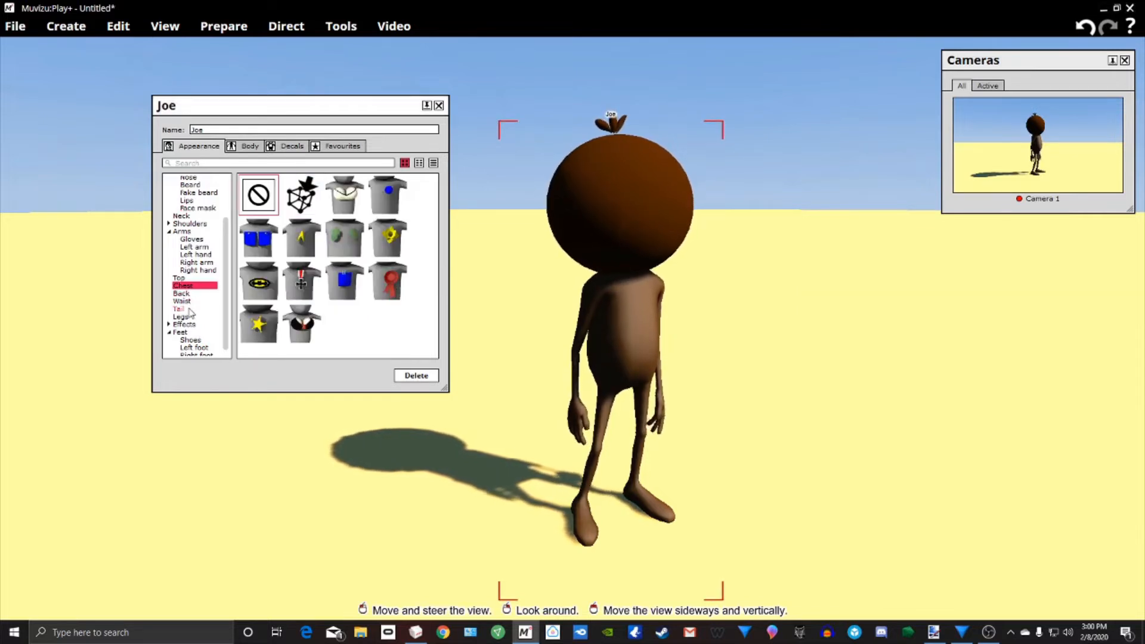
{"action": "left_click", "coordinate": [301, 198]}
{"action": "left_click", "coordinate": [289, 190]}
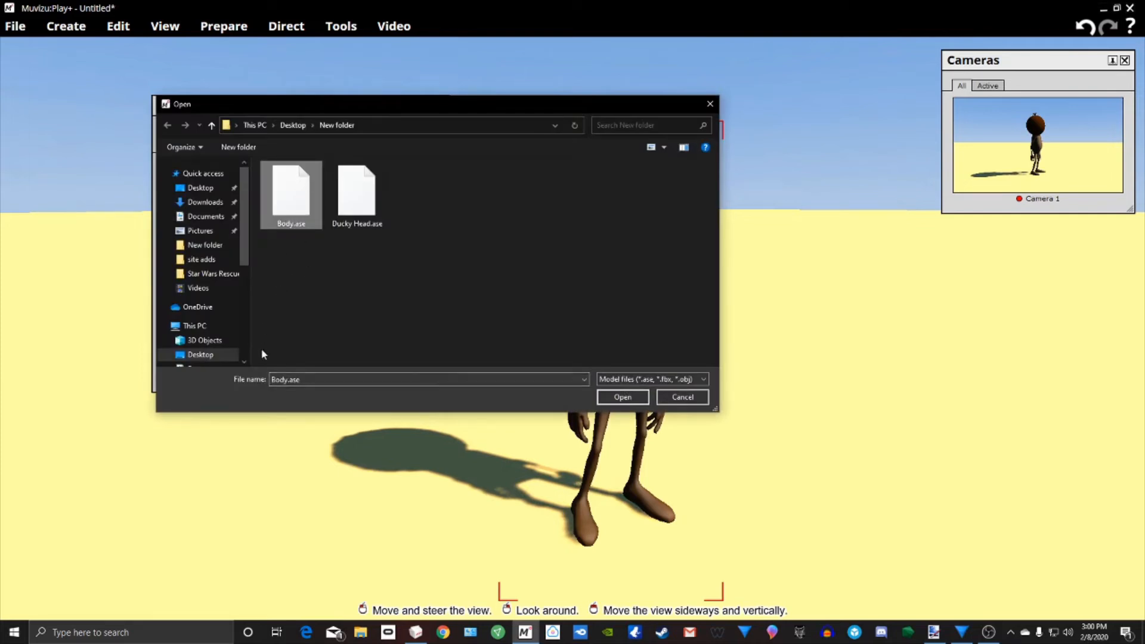
{"action": "left_click", "coordinate": [640, 400]}
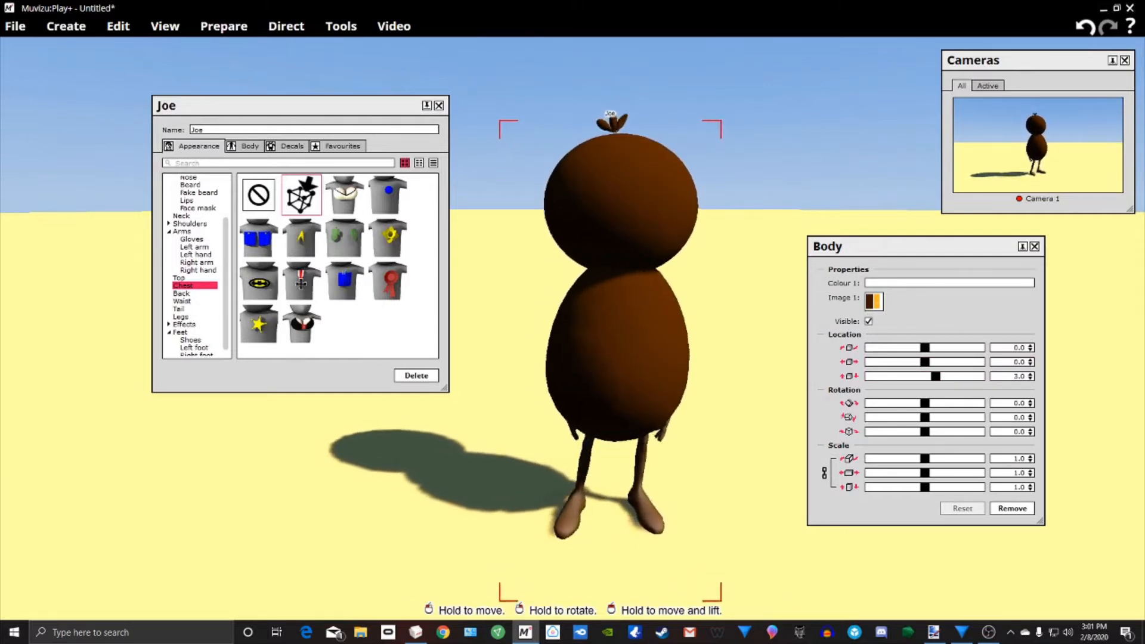
Step: Unlink the Body attachment's scale axes, set its width and height scale to 0.8, and turn the character to check the fit
{"action": "left_click", "coordinate": [826, 474]}
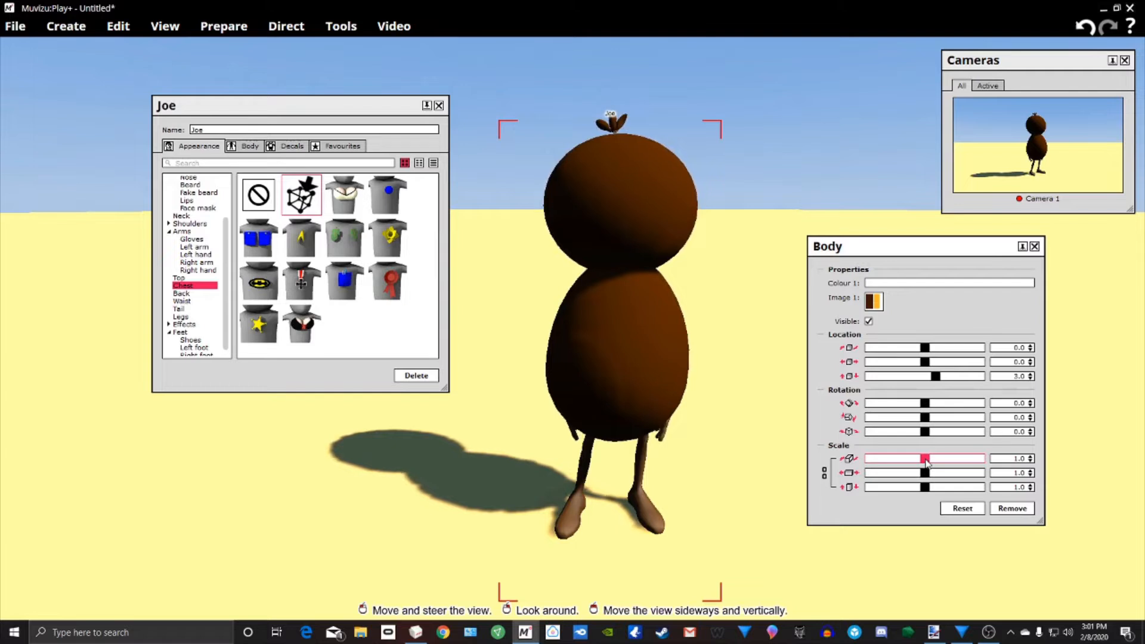
{"action": "left_click_drag", "start_coordinate": [910, 463], "coordinate": [881, 461]}
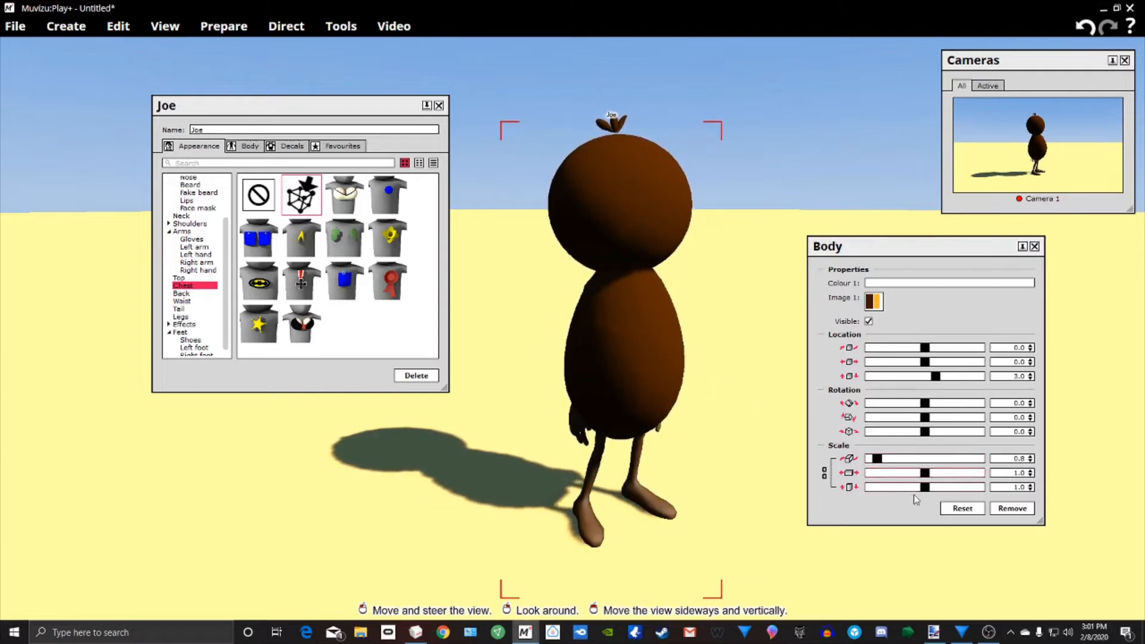
{"action": "left_click_drag", "start_coordinate": [925, 487], "coordinate": [885, 490]}
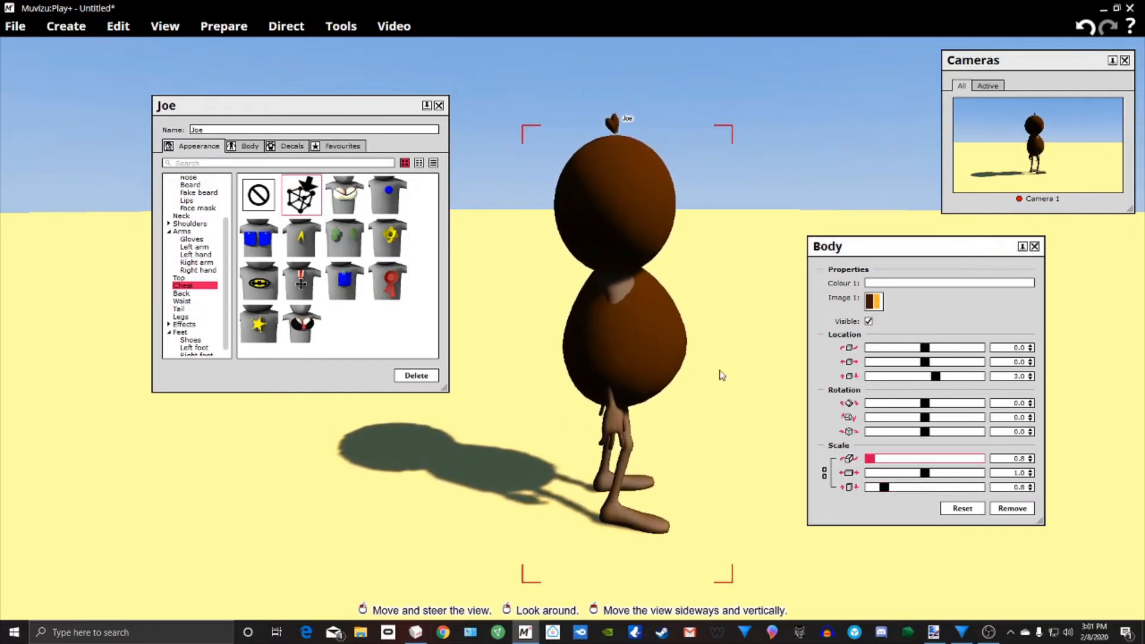
{"action": "right_click_drag", "start_coordinate": [605, 398], "coordinate": [662, 333]}
{"action": "right_click_drag", "start_coordinate": [552, 329], "coordinate": [540, 328]}
{"action": "right_click_drag", "start_coordinate": [629, 325], "coordinate": [562, 409]}
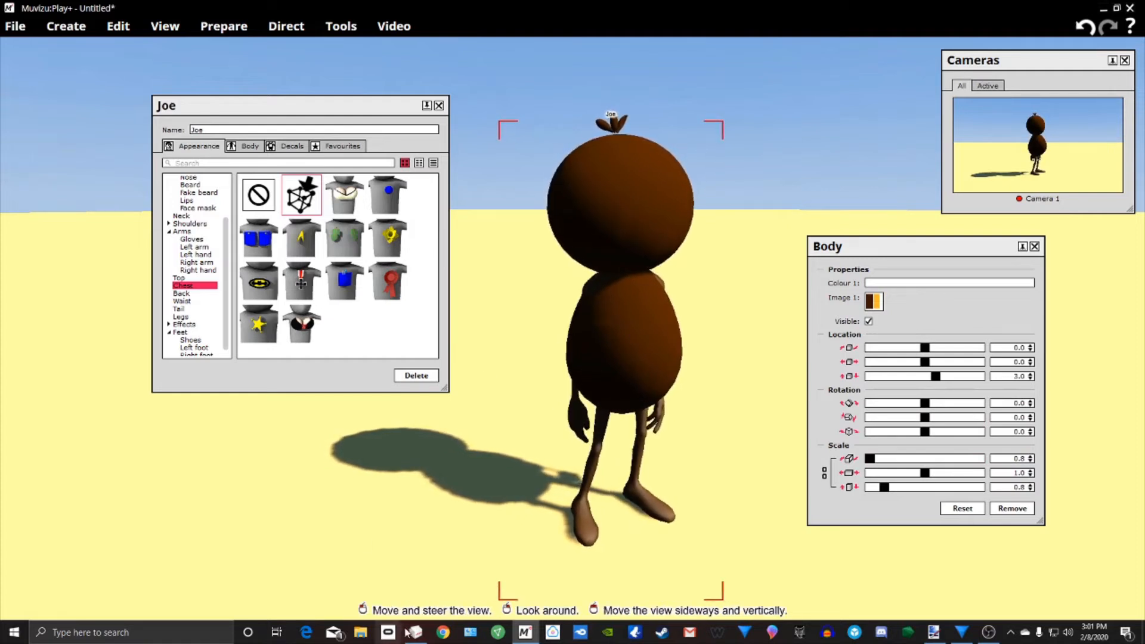
Step: Switch to MilkShape 3D and scale the torso slightly narrower along the X axis
{"action": "left_click", "coordinate": [414, 633]}
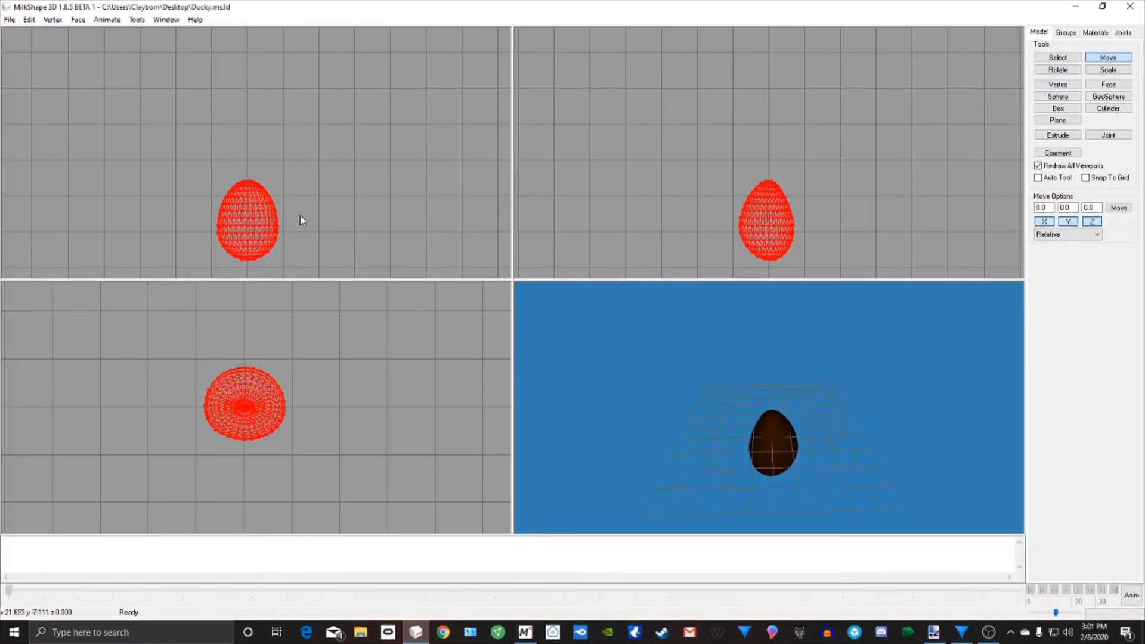
{"action": "left_click", "coordinate": [1125, 70]}
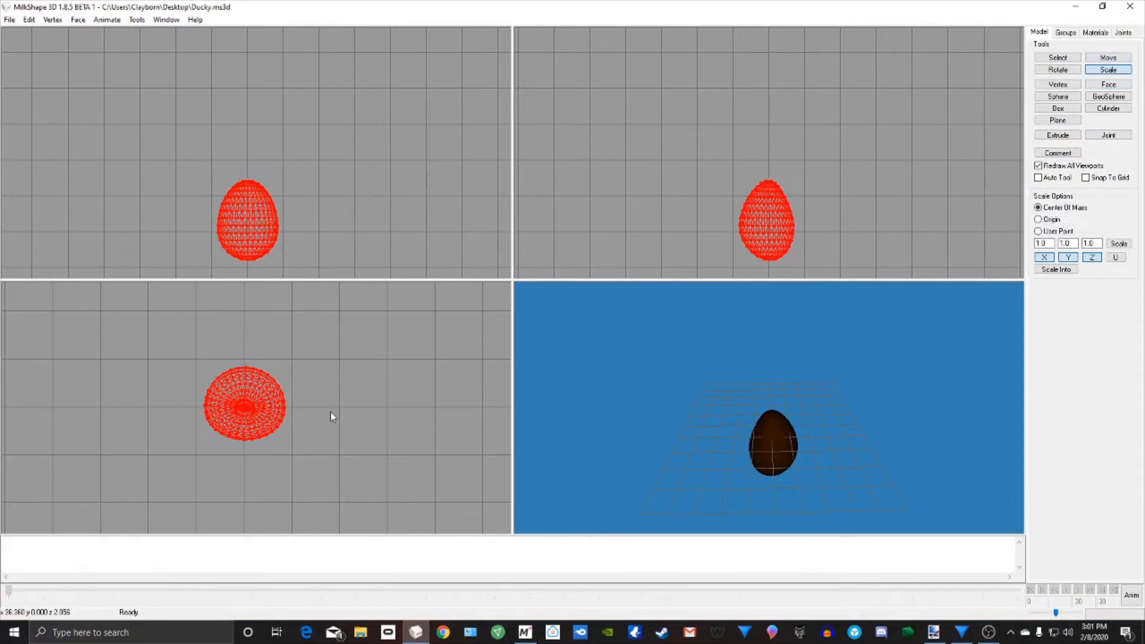
{"action": "left_click_drag", "start_coordinate": [330, 412], "coordinate": [331, 416]}
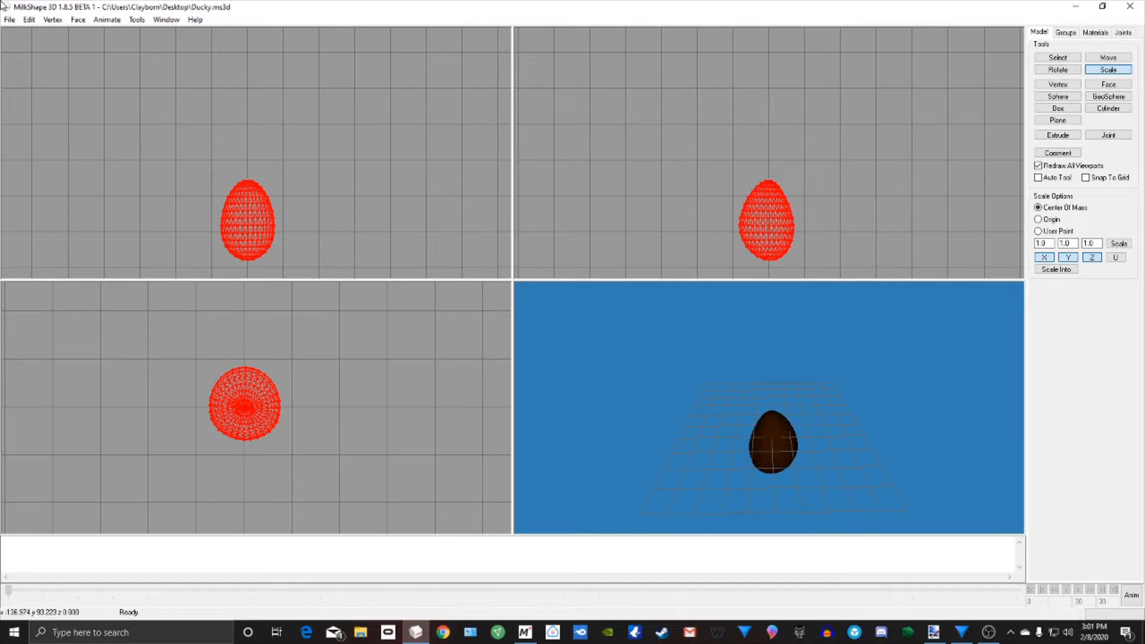
Step: Export the narrowed torso in ASE format over the existing Body.ase, keeping the default export options
{"action": "left_click", "coordinate": [10, 20]}
{"action": "mouse_move", "coordinate": [38, 116]}
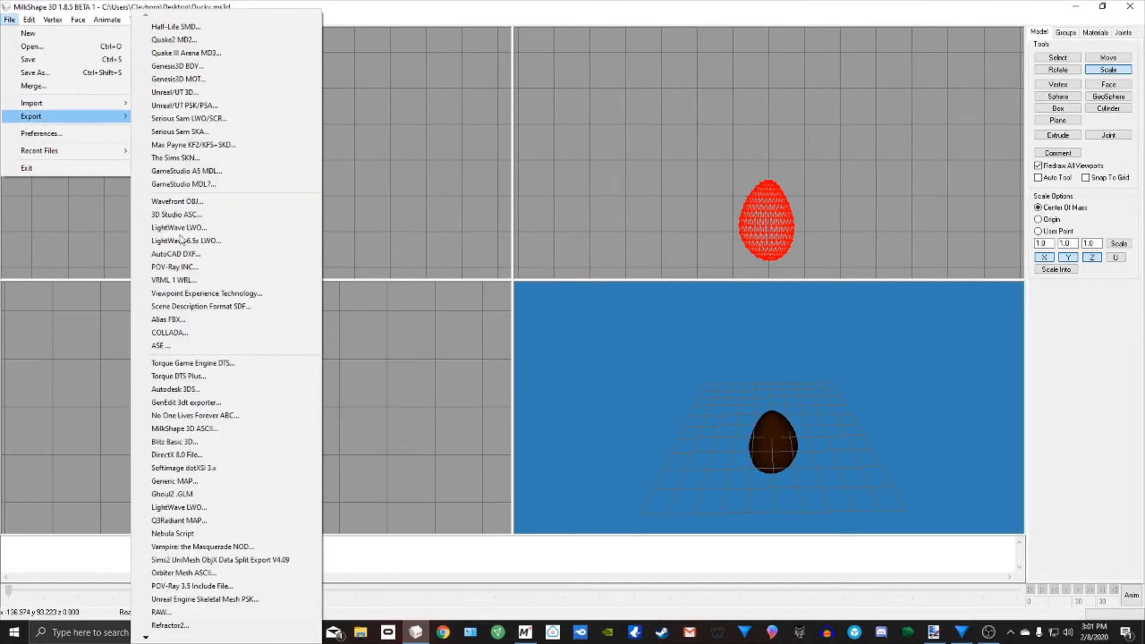
{"action": "left_click", "coordinate": [179, 345]}
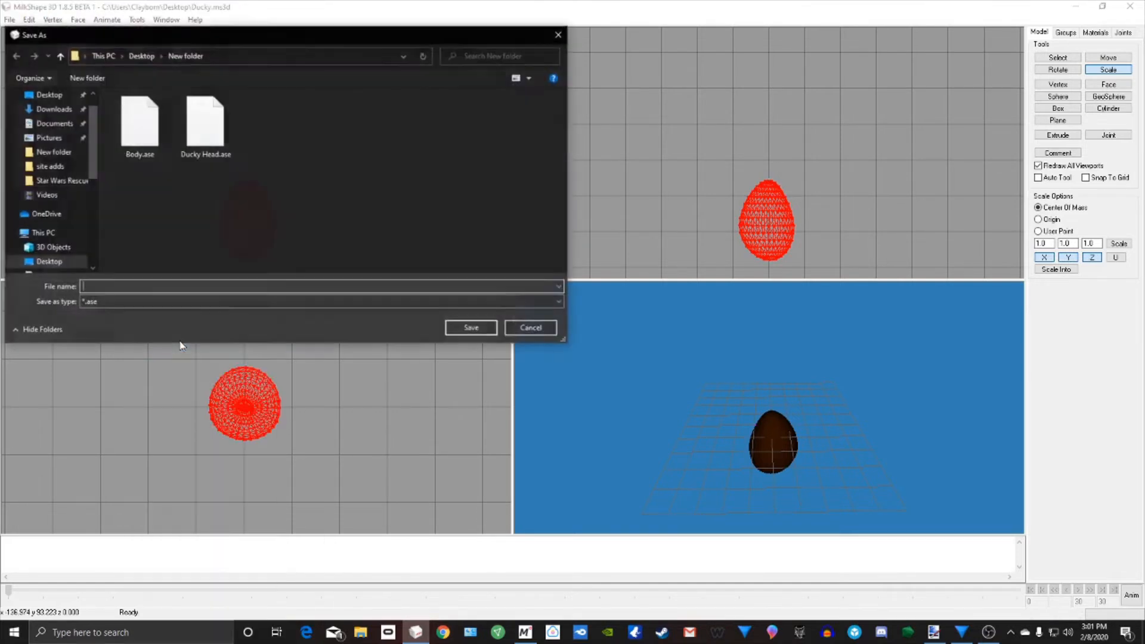
{"action": "left_click", "coordinate": [152, 126]}
{"action": "left_click", "coordinate": [472, 328]}
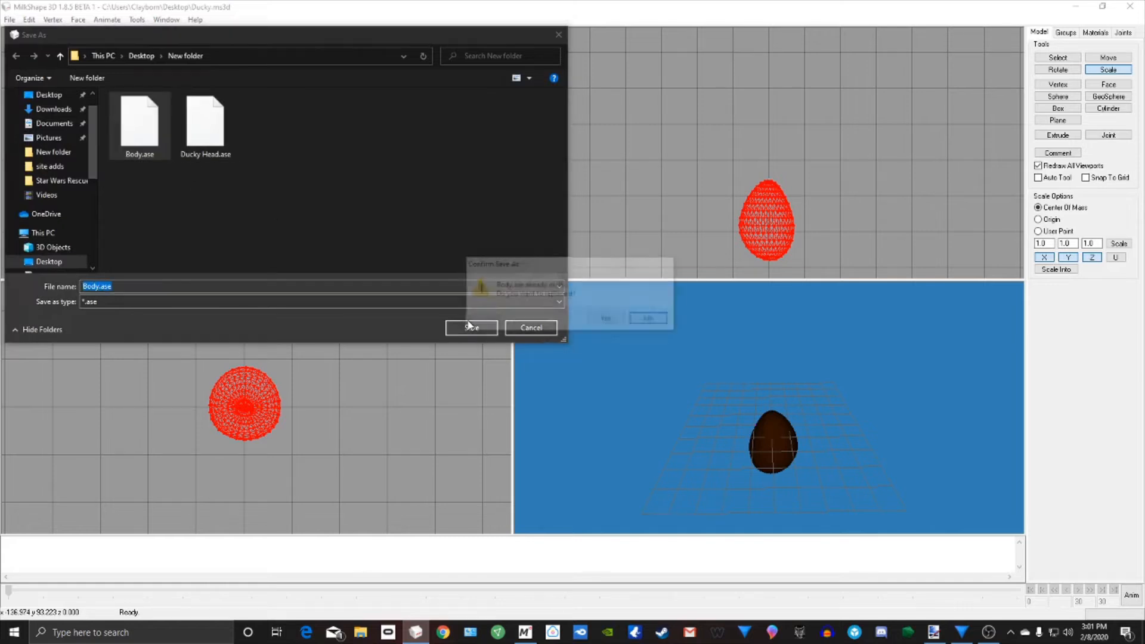
{"action": "left_click", "coordinate": [622, 324]}
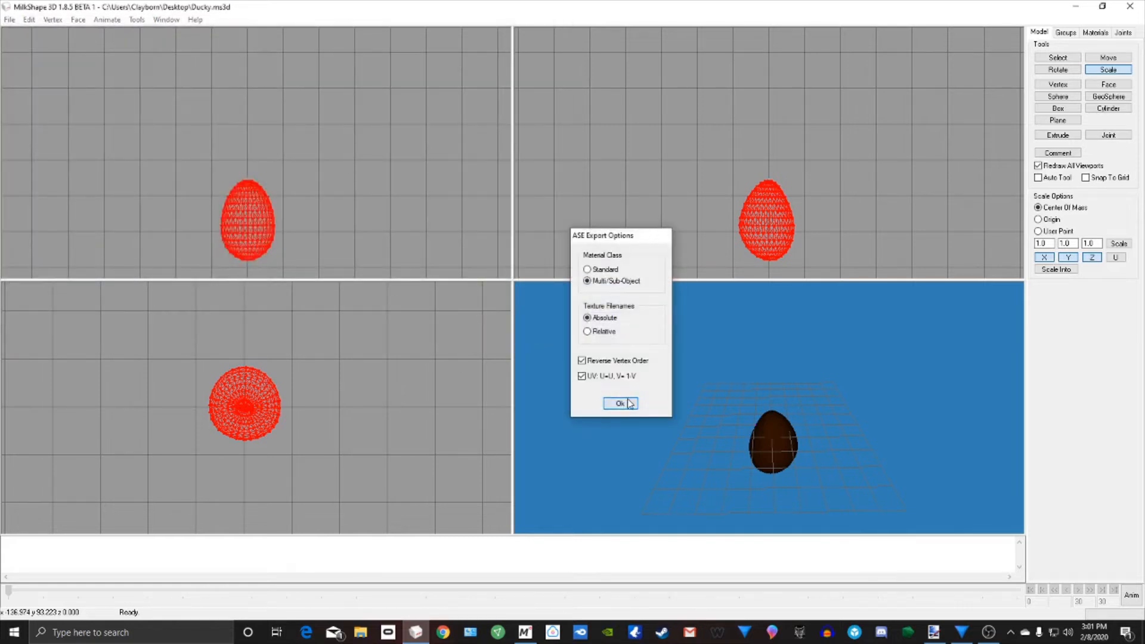
{"action": "left_click", "coordinate": [620, 401]}
Step: Return to Muvizu, remove the character's current Chest attachment, and import the re-exported Body.ase in its place
{"action": "left_click", "coordinate": [1076, 6]}
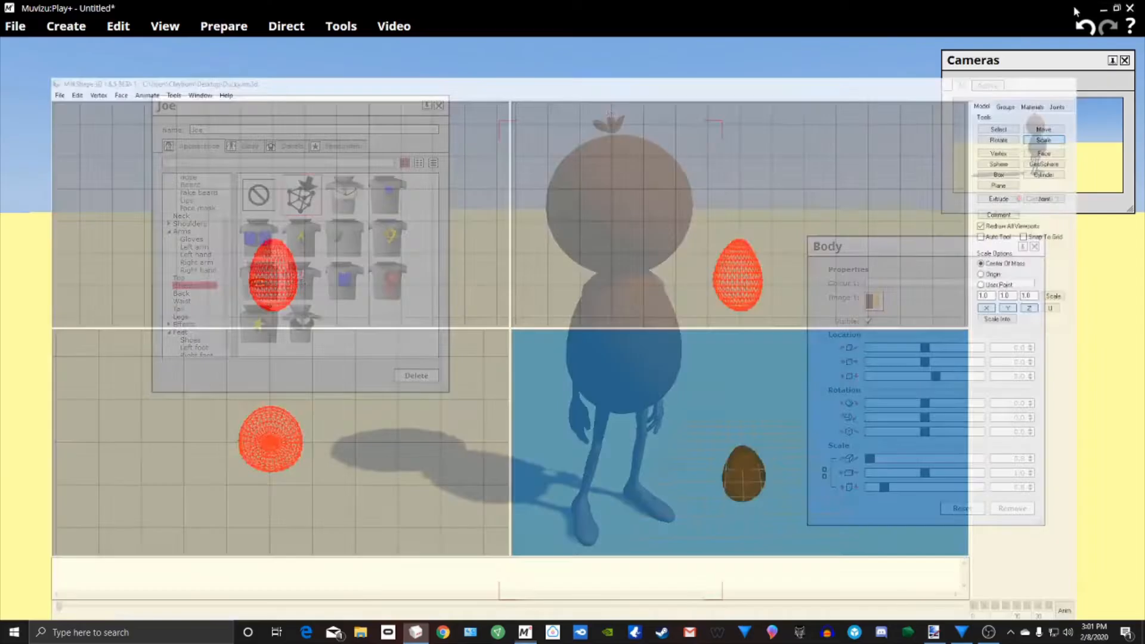
{"action": "left_click", "coordinate": [251, 209]}
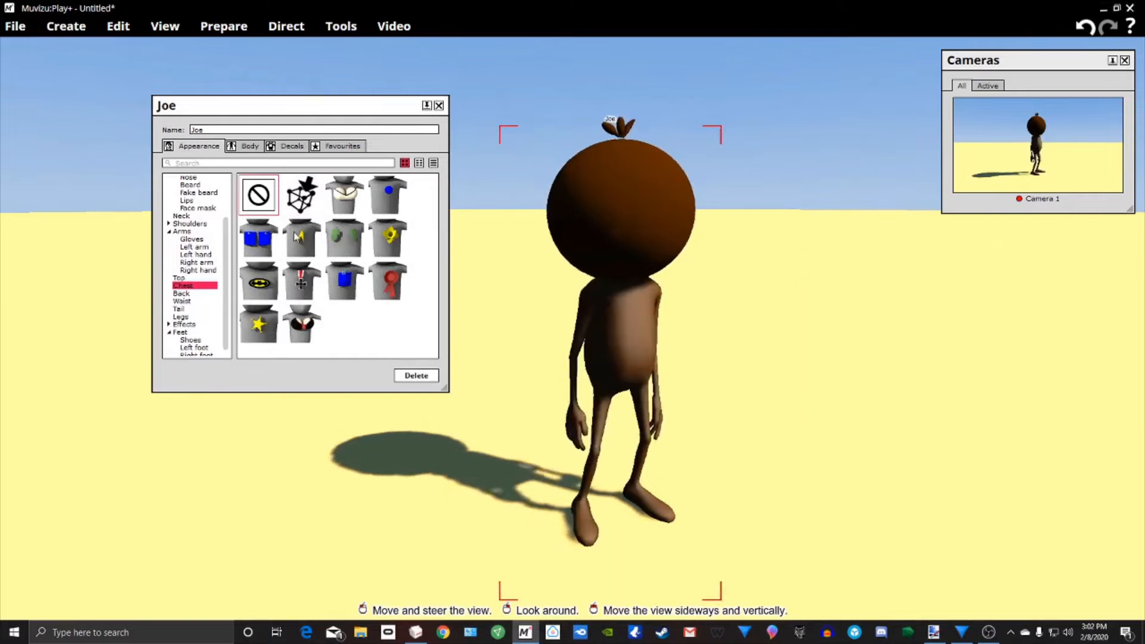
{"action": "left_click", "coordinate": [301, 197]}
{"action": "left_click", "coordinate": [293, 194]}
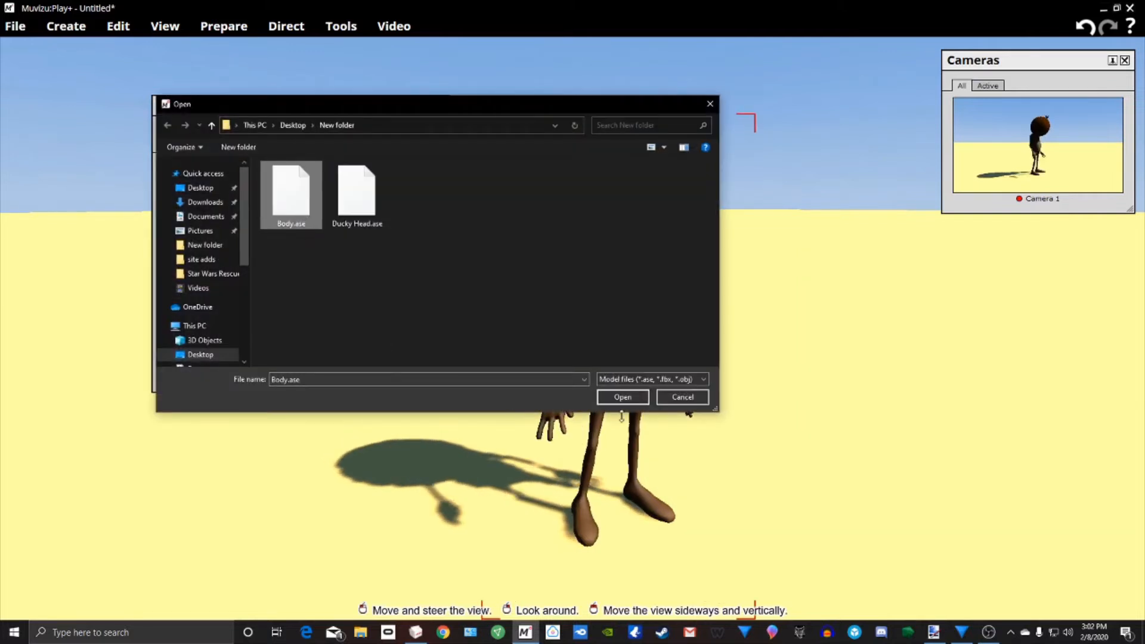
{"action": "left_click", "coordinate": [623, 396]}
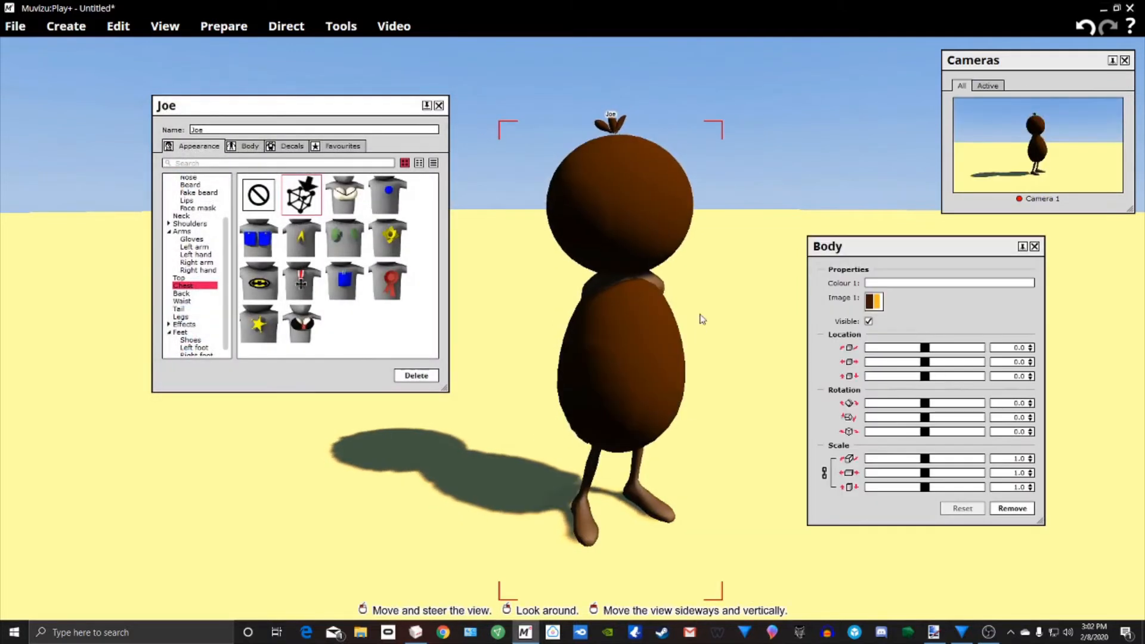
Step: Set the Body's vertical location to 3.0 and, with its scale axes unlinked, its width scale to 0.8 and depth scale to 0.9
{"action": "left_click_drag", "start_coordinate": [929, 376], "coordinate": [936, 380]}
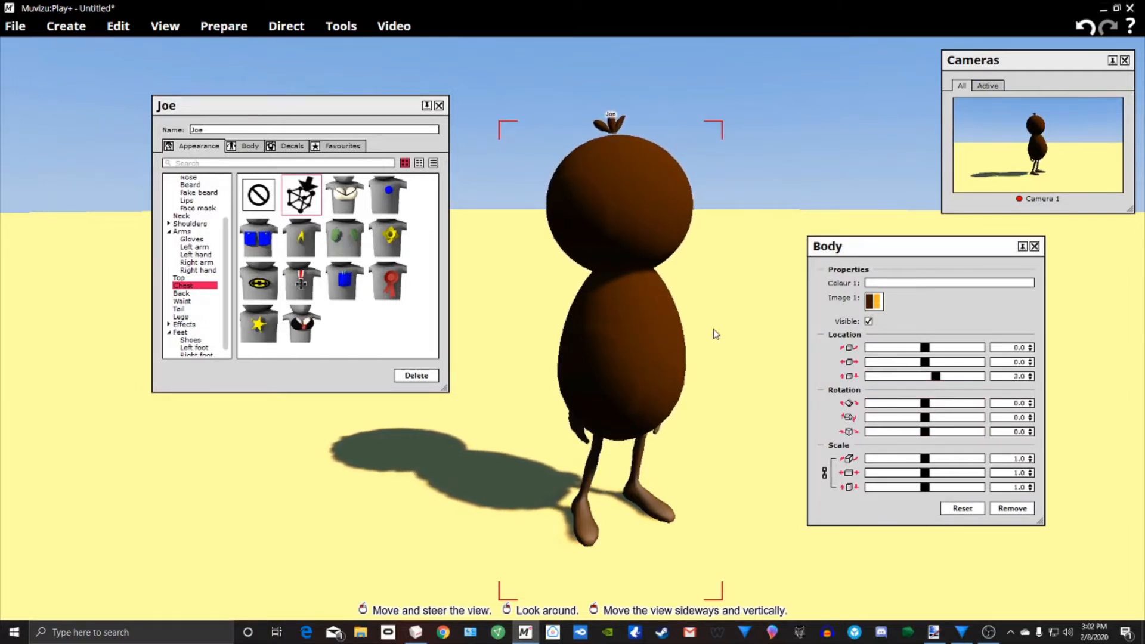
{"action": "left_click", "coordinate": [825, 476]}
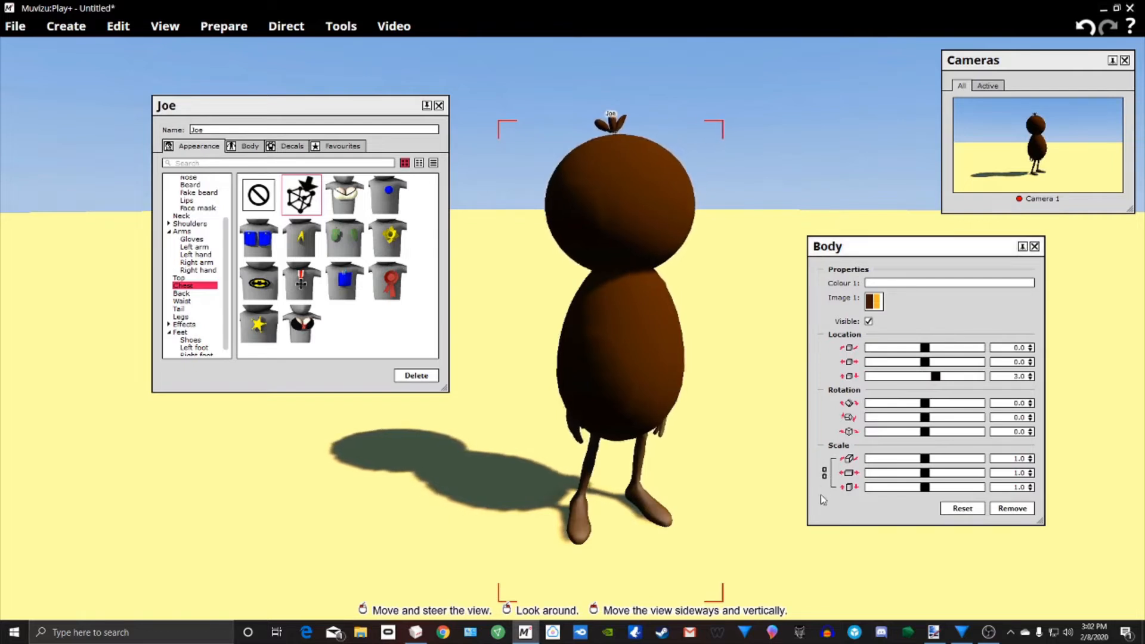
{"action": "left_click_drag", "start_coordinate": [893, 459], "coordinate": [869, 459]}
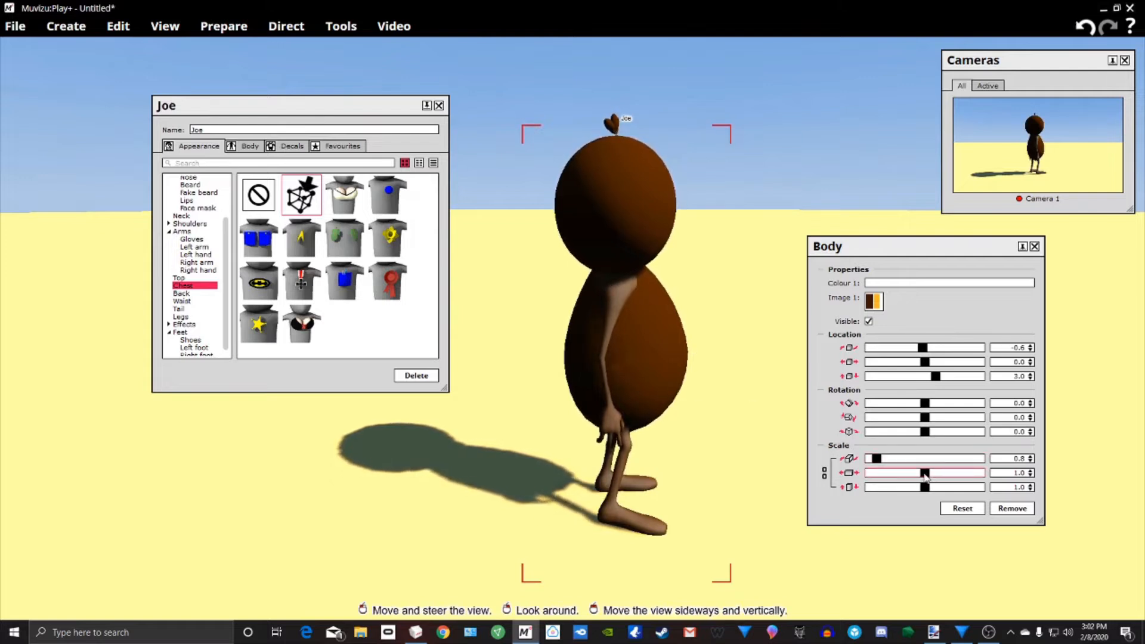
{"action": "left_click_drag", "start_coordinate": [925, 473], "coordinate": [920, 473]}
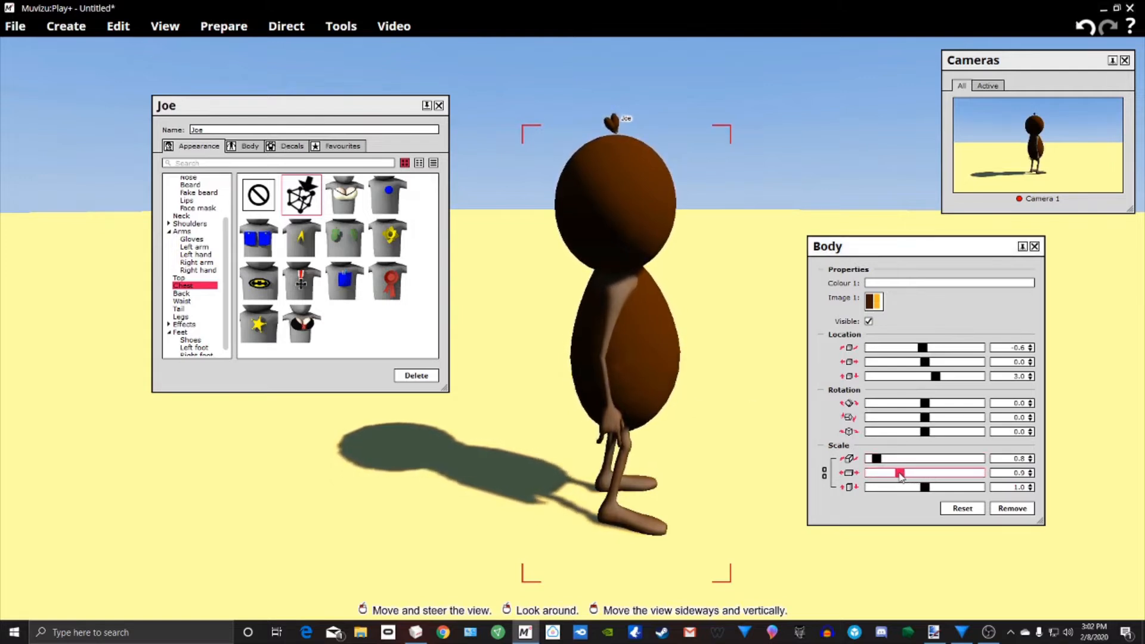
{"action": "left_click_drag", "start_coordinate": [900, 476], "coordinate": [899, 474]}
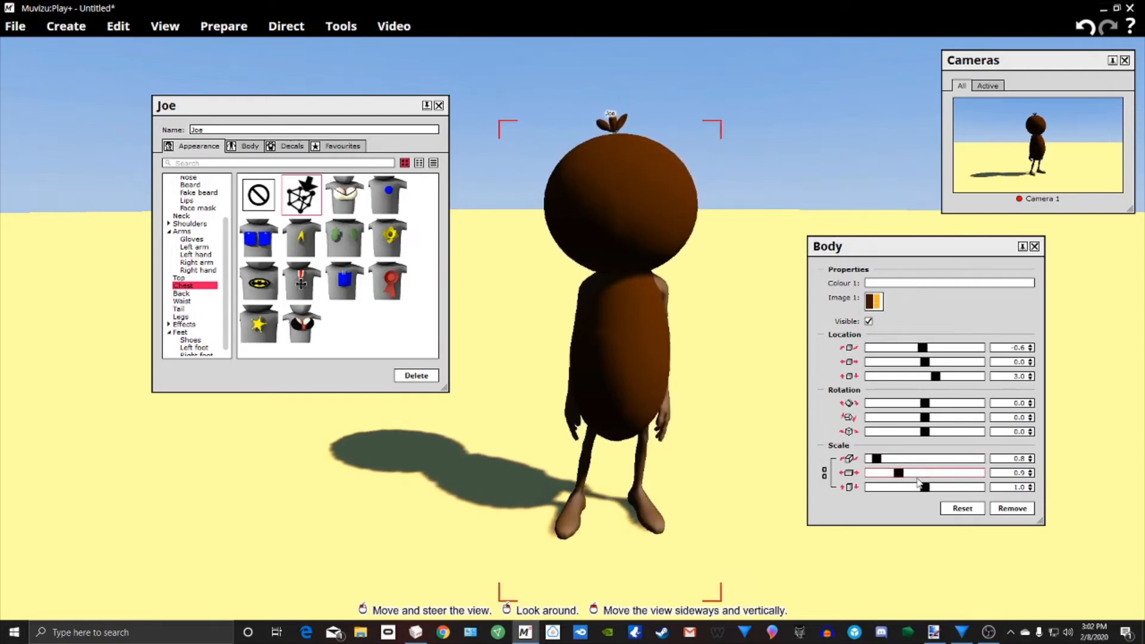
Step: Set the Body's height scale to 0.8, vertical location to 4.5 and its second rotation value to 1.0
{"action": "left_click_drag", "start_coordinate": [926, 488], "coordinate": [919, 489]}
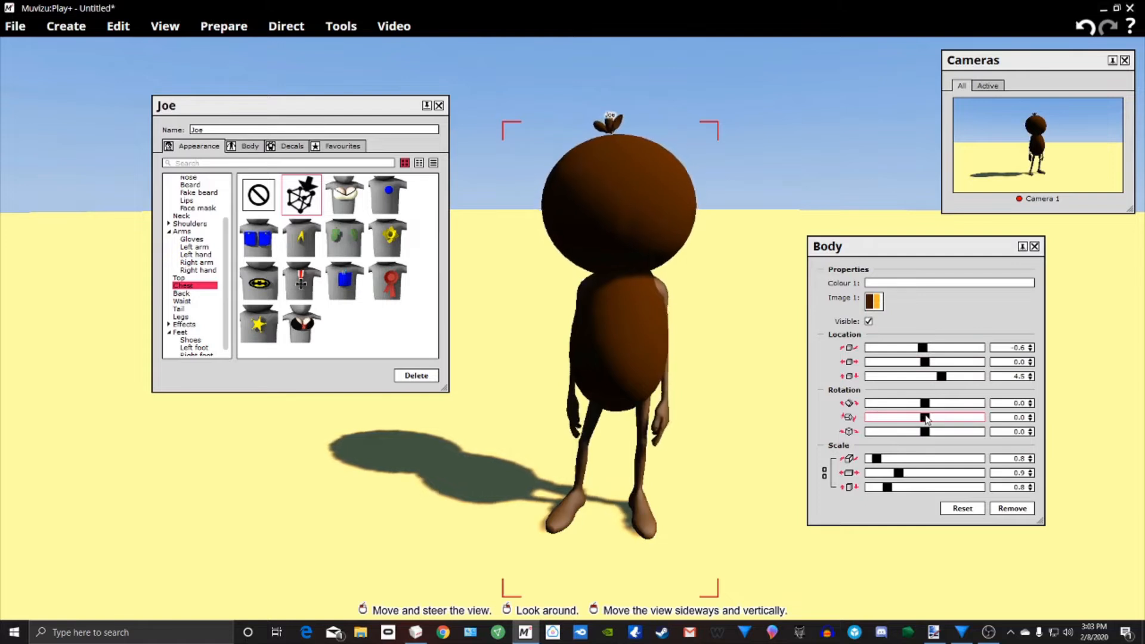
{"action": "left_click_drag", "start_coordinate": [926, 418], "coordinate": [925, 419]}
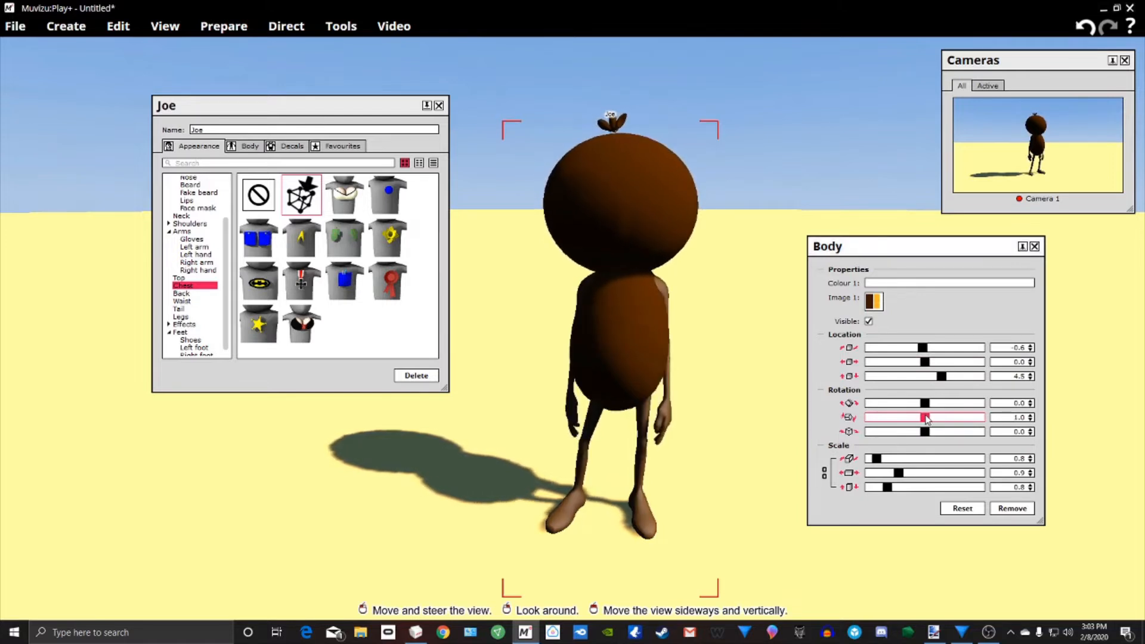
Step: Turn and move the character around to examine the fit of the head and torso from several sides
{"action": "mouse_move", "coordinate": [611, 307]}
{"action": "right_mouse_down"}
{"action": "mouse_move", "coordinate": [537, 307]}
{"action": "mouse_move", "coordinate": [608, 307]}
{"action": "right_mouse_up"}
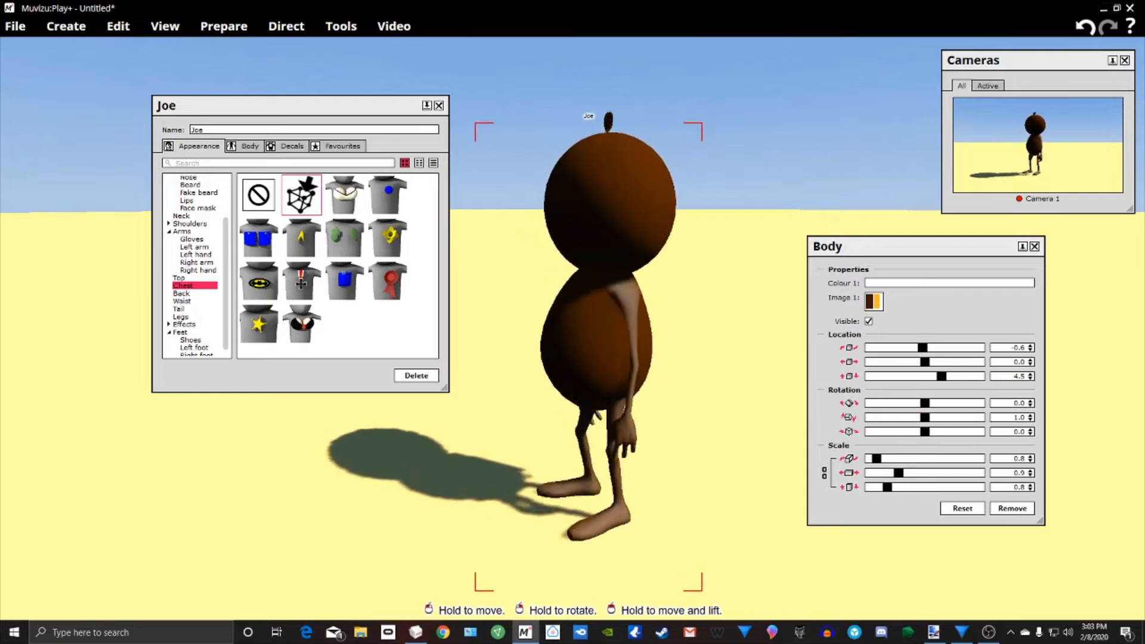
{"action": "right_click_drag", "start_coordinate": [628, 369], "coordinate": [656, 370]}
{"action": "left_click_drag", "start_coordinate": [635, 358], "coordinate": [602, 334]}
{"action": "middle_click_drag", "start_coordinate": [703, 356], "coordinate": [652, 385]}
{"action": "left_click_drag", "start_coordinate": [652, 385], "coordinate": [670, 360]}
{"action": "middle_click_drag", "start_coordinate": [669, 360], "coordinate": [678, 336]}
{"action": "right_click_drag", "start_coordinate": [678, 337], "coordinate": [639, 322]}
{"action": "middle_click_drag", "start_coordinate": [638, 322], "coordinate": [670, 293]}
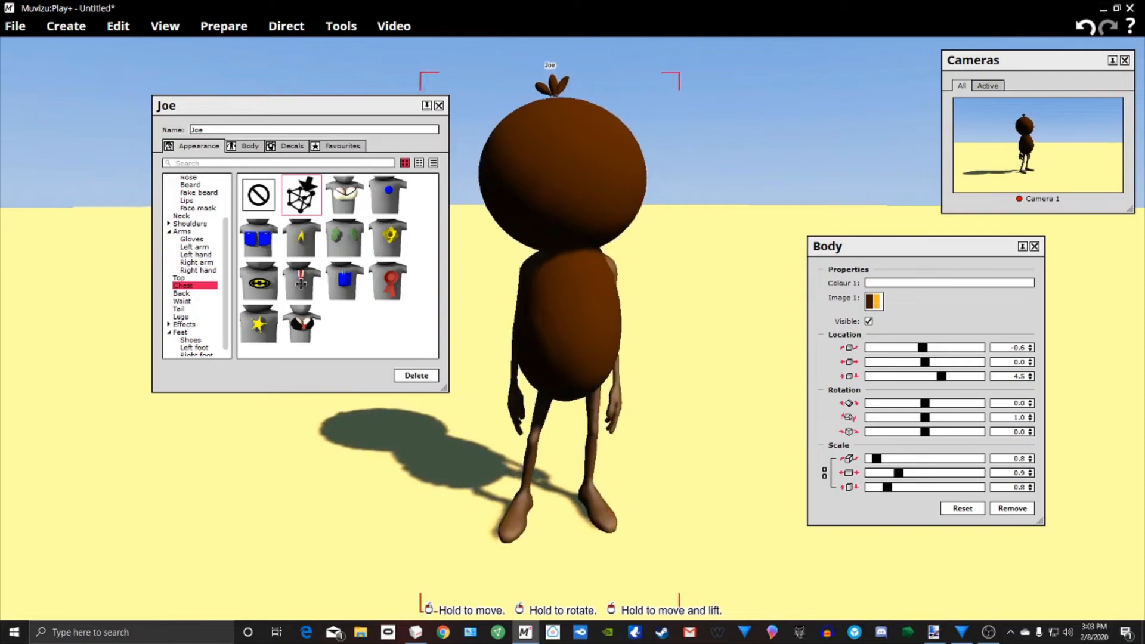
{"action": "left_click_drag", "start_coordinate": [572, 352], "coordinate": [615, 343]}
{"action": "right_click", "coordinate": [700, 418]}
{"action": "left_click", "coordinate": [610, 352]}
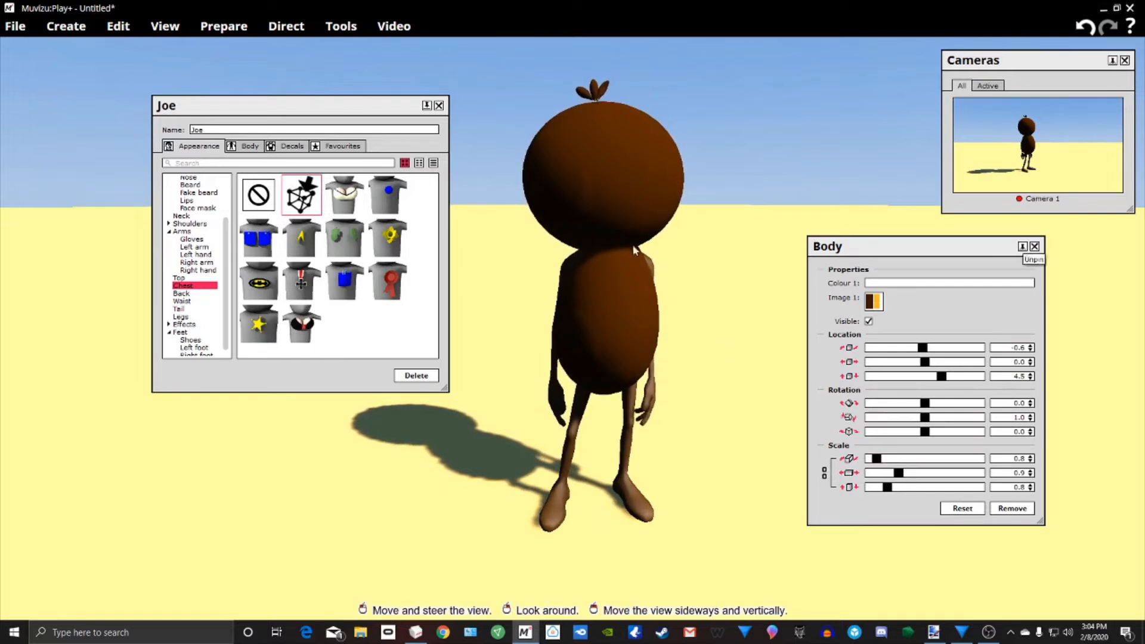
Step: Recolour the character's trousers to orange FF9400
{"action": "left_click", "coordinate": [185, 318]}
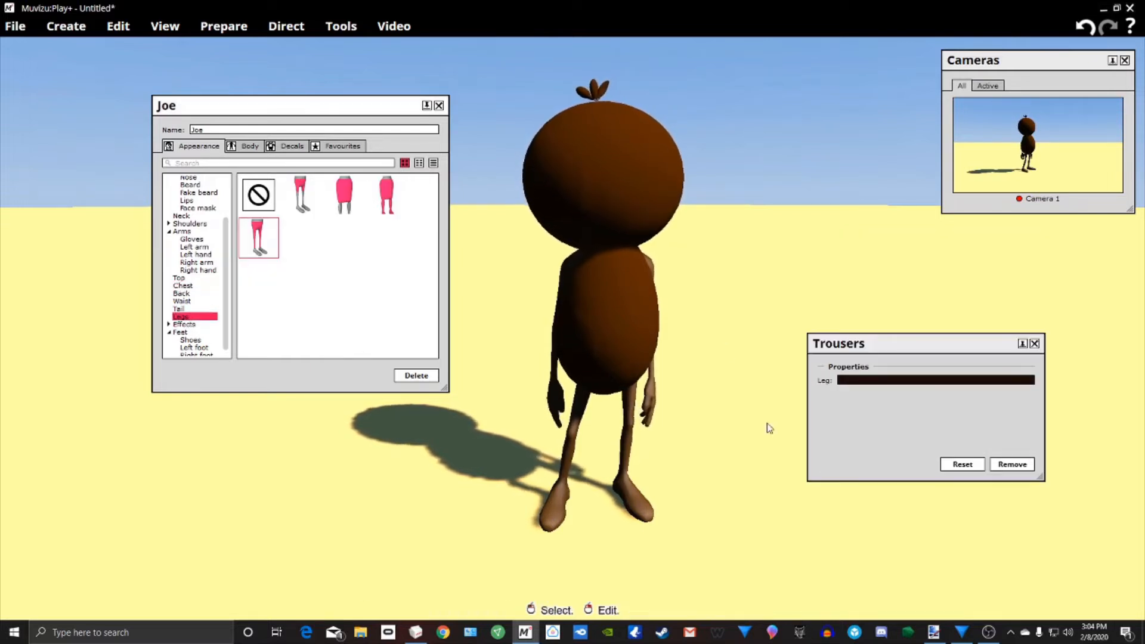
{"action": "left_click", "coordinate": [919, 386]}
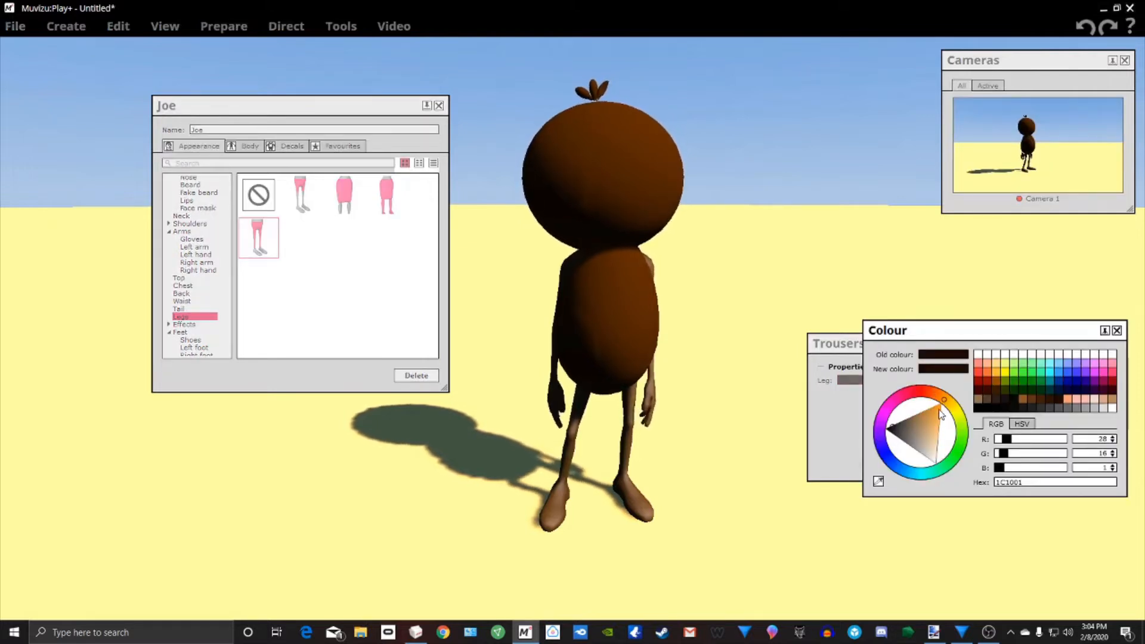
{"action": "left_click", "coordinate": [941, 410]}
{"action": "left_click_drag", "start_coordinate": [939, 407], "coordinate": [941, 404]}
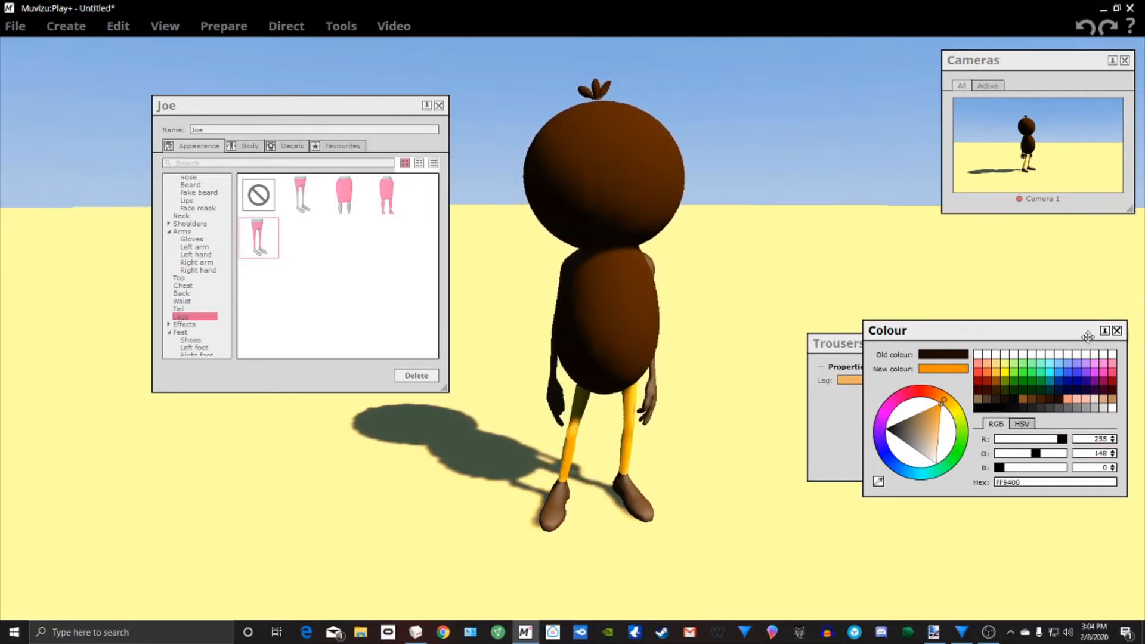
{"action": "left_click", "coordinate": [710, 287]}
{"action": "right_click_drag", "start_coordinate": [709, 288], "coordinate": [724, 294]}
{"action": "left_click", "coordinate": [618, 289]}
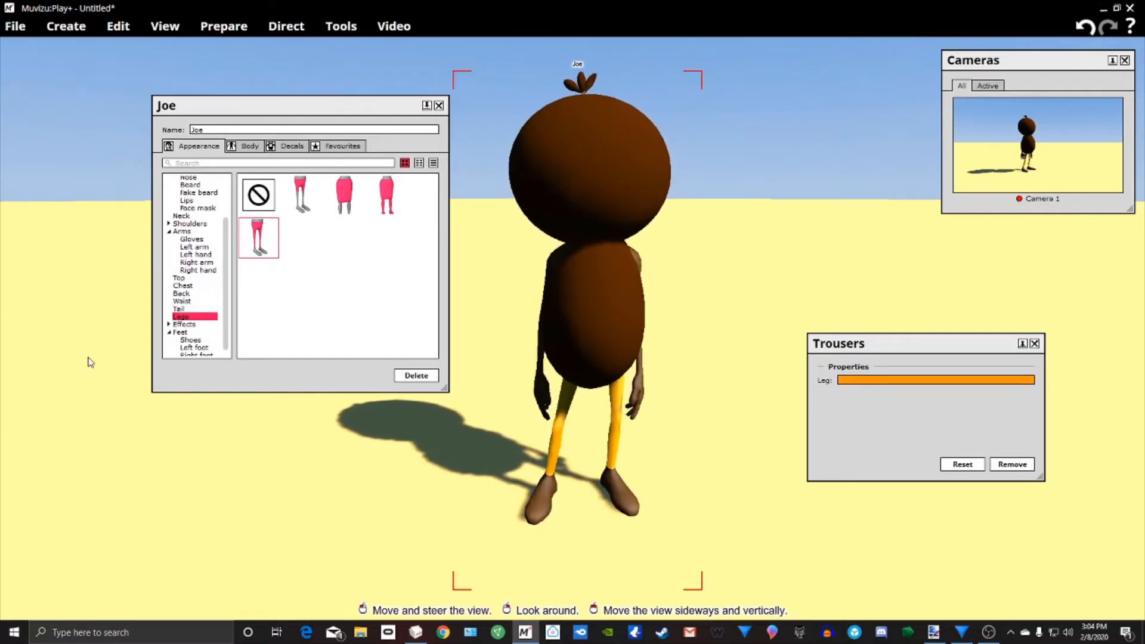
Step: Recolour the character's shoes to the orange with RGB values 247, 156, 0
{"action": "left_click", "coordinate": [190, 340]}
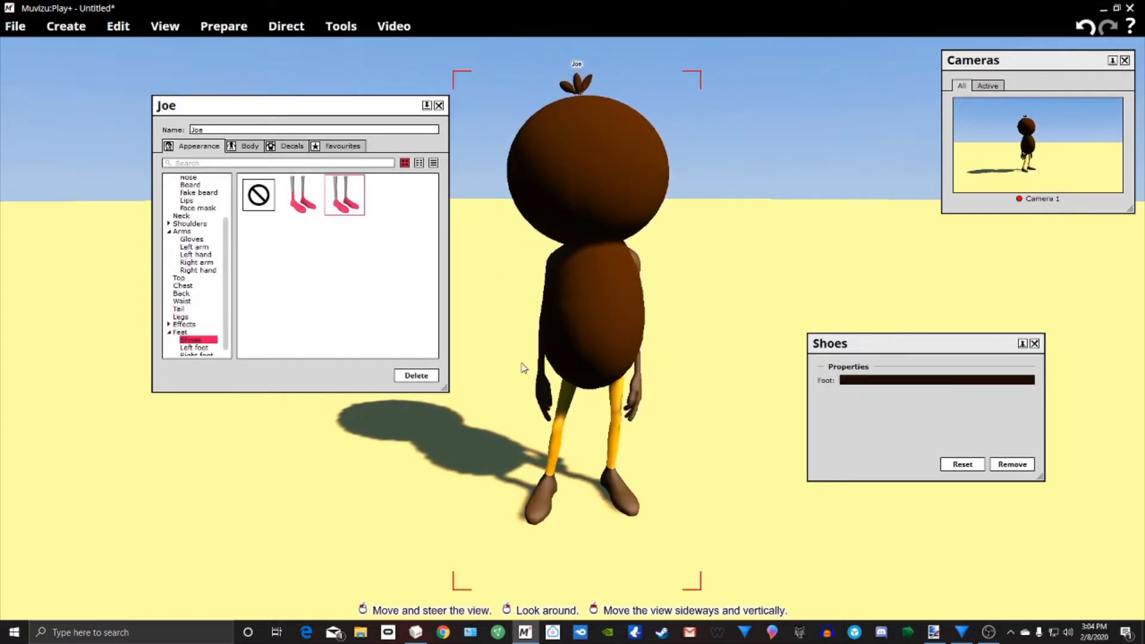
{"action": "left_click", "coordinate": [883, 381]}
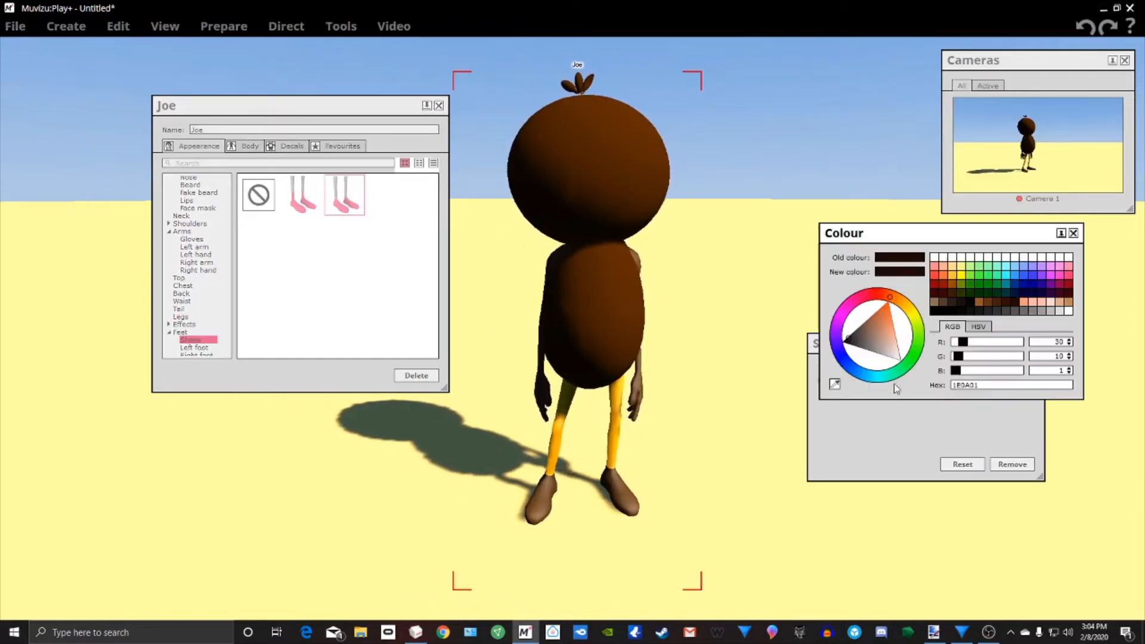
{"action": "left_click", "coordinate": [903, 304]}
{"action": "left_click", "coordinate": [894, 314]}
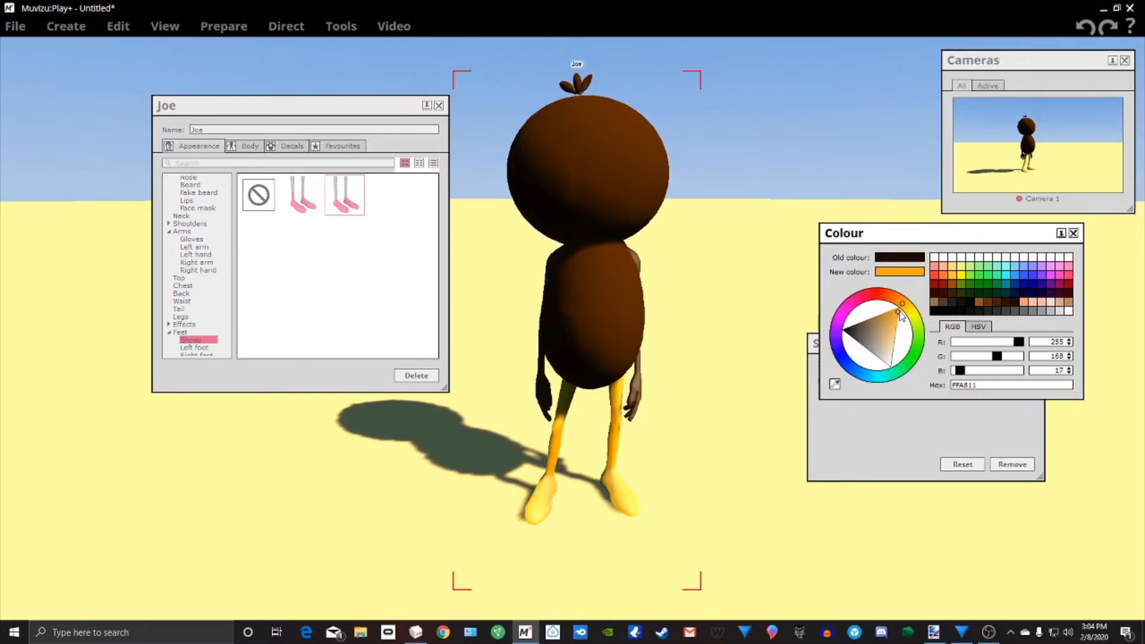
{"action": "left_click", "coordinate": [900, 310]}
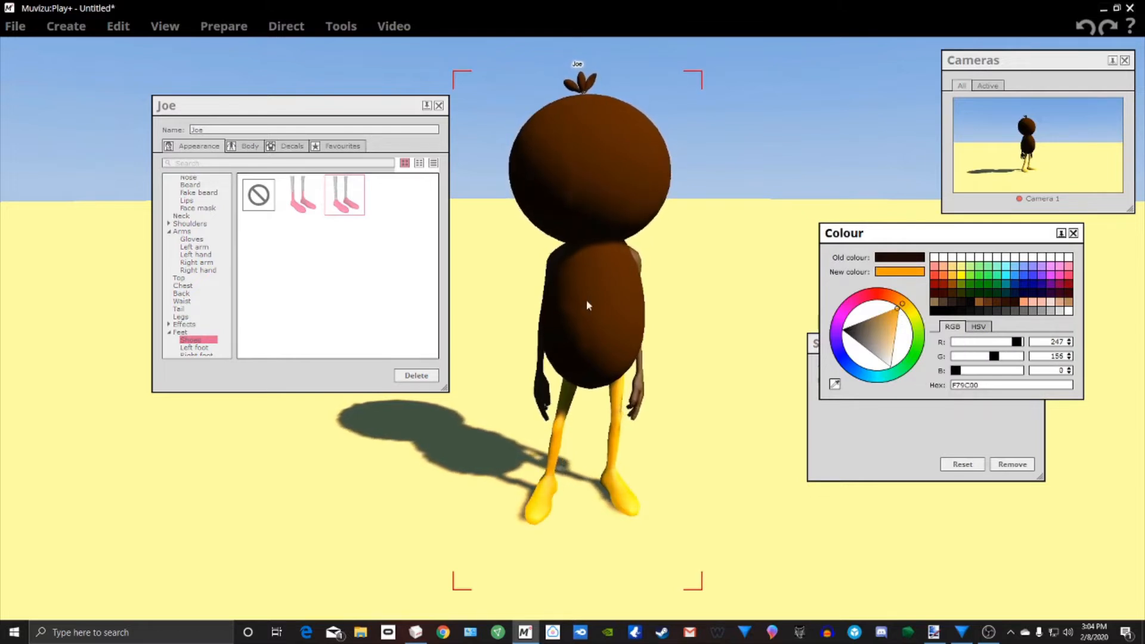
{"action": "left_click", "coordinate": [1073, 233]}
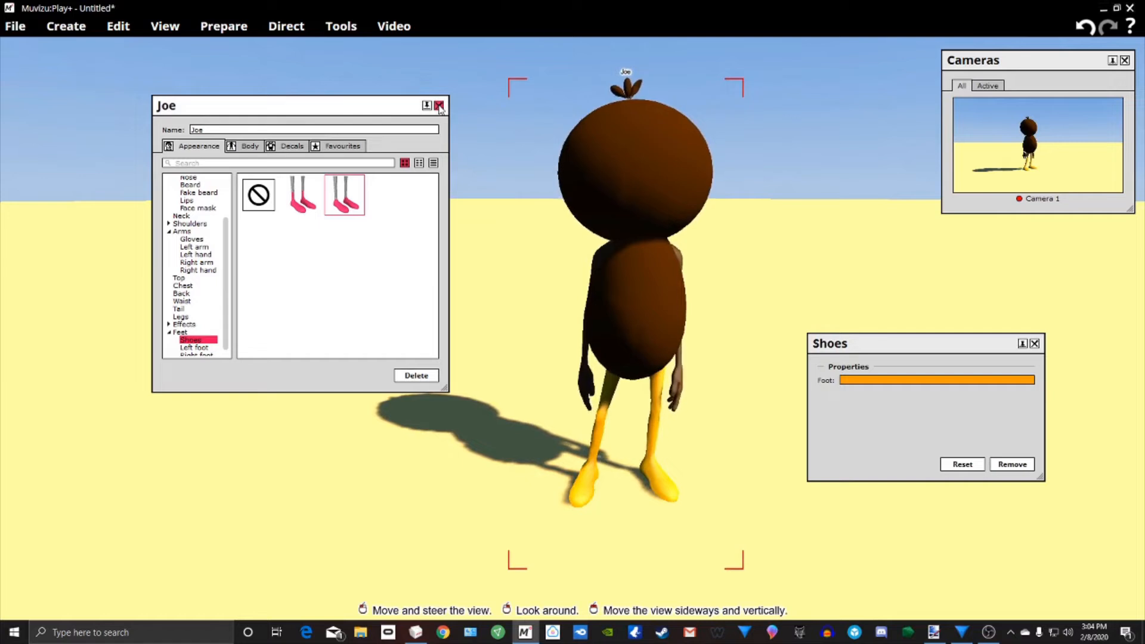
Step: Save the set as ducky in the Desktop's New folder
{"action": "left_click", "coordinate": [16, 27]}
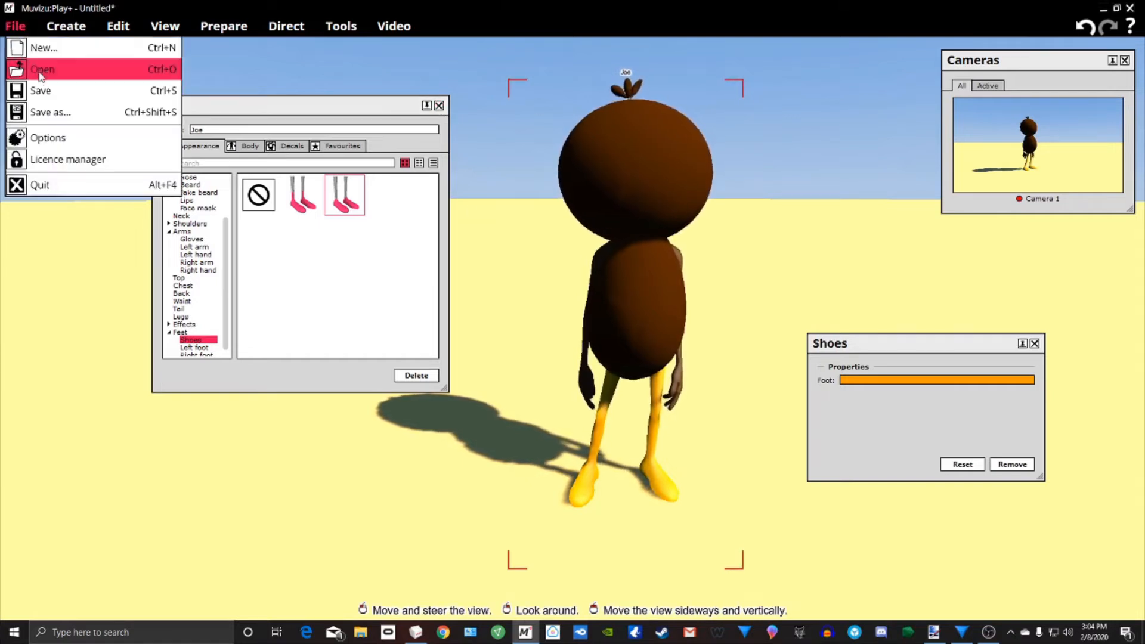
{"action": "left_click", "coordinate": [48, 102]}
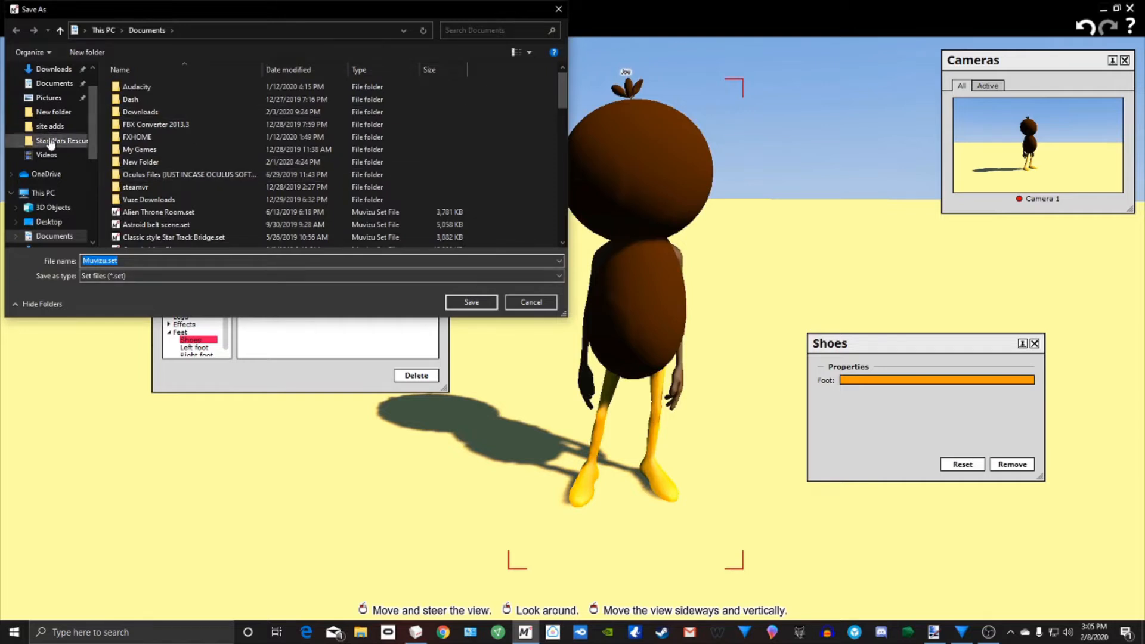
{"action": "left_click", "coordinate": [52, 112]}
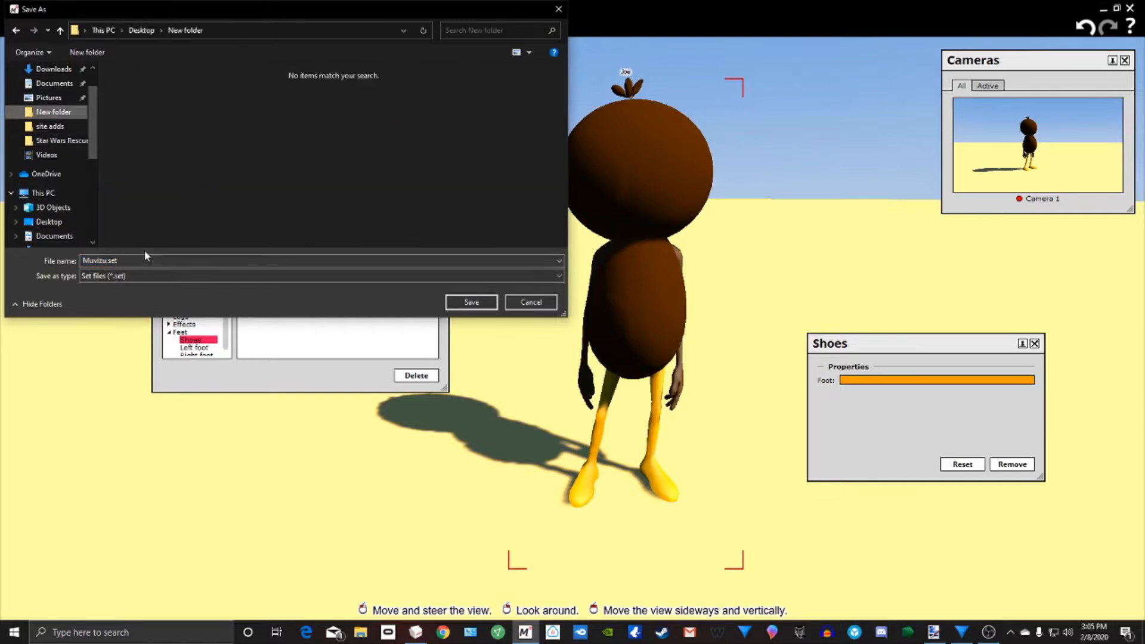
{"action": "left_click", "coordinate": [291, 260]}
{"action": "type", "text": "ducky"}
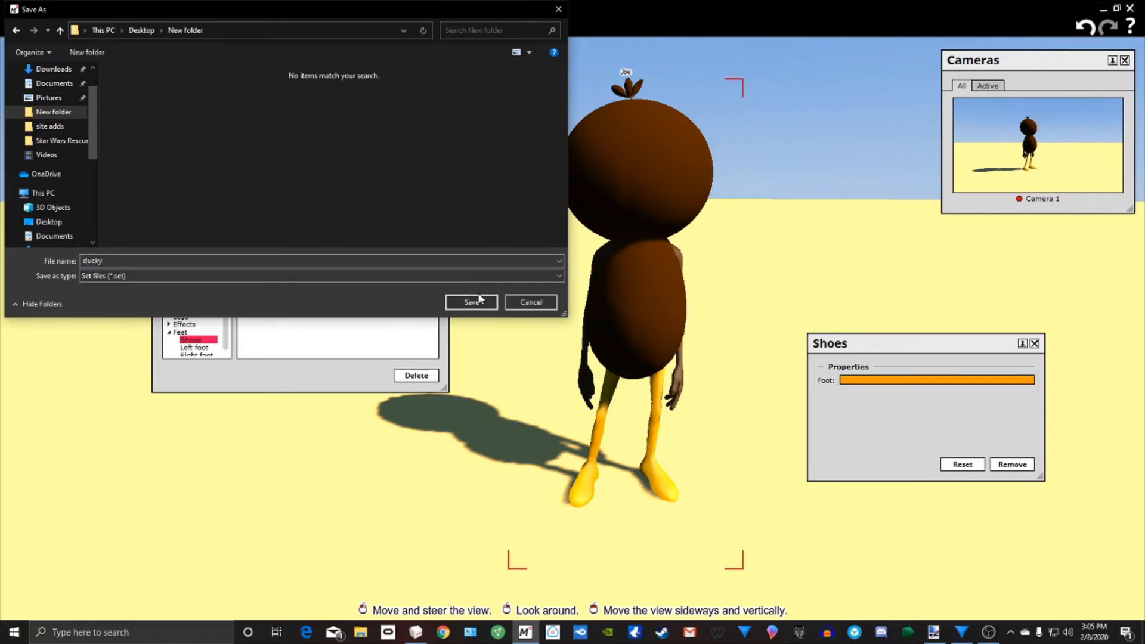
{"action": "left_click", "coordinate": [472, 302]}
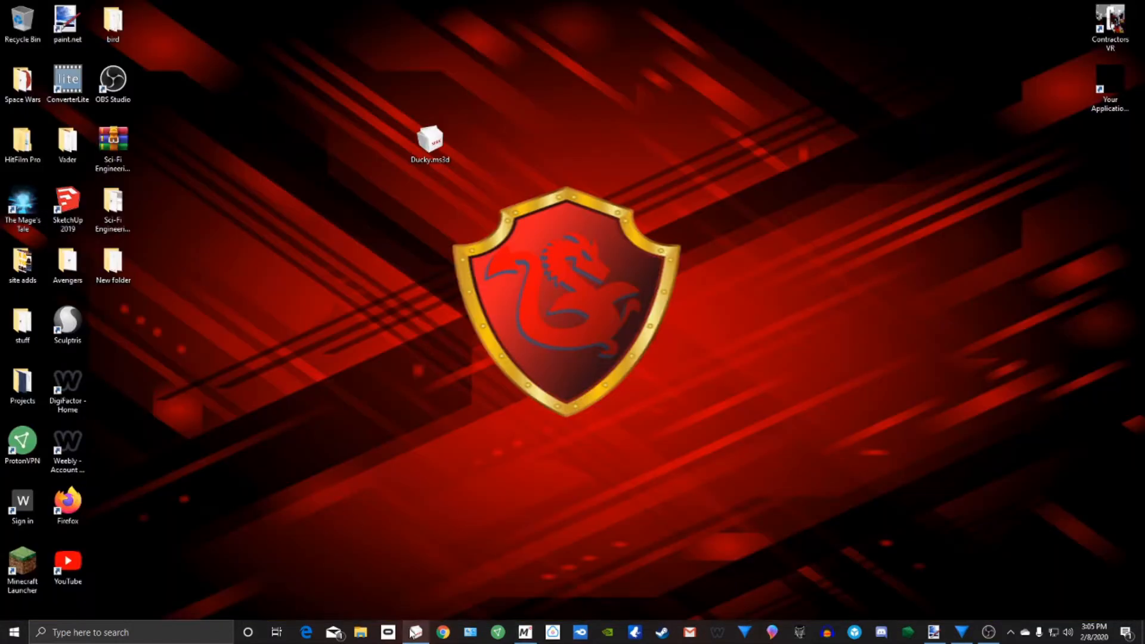
Step: Switch to MilkShape 3D and start a new model without saving the changes to the torso
{"action": "left_click", "coordinate": [414, 632]}
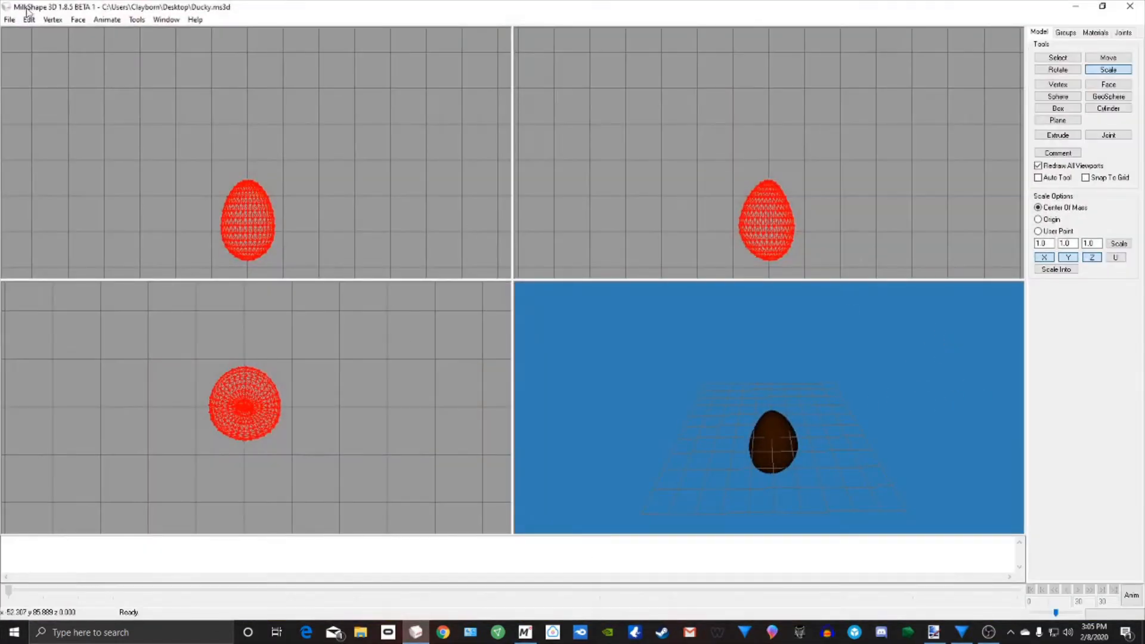
{"action": "left_click", "coordinate": [10, 20]}
{"action": "left_click", "coordinate": [18, 34]}
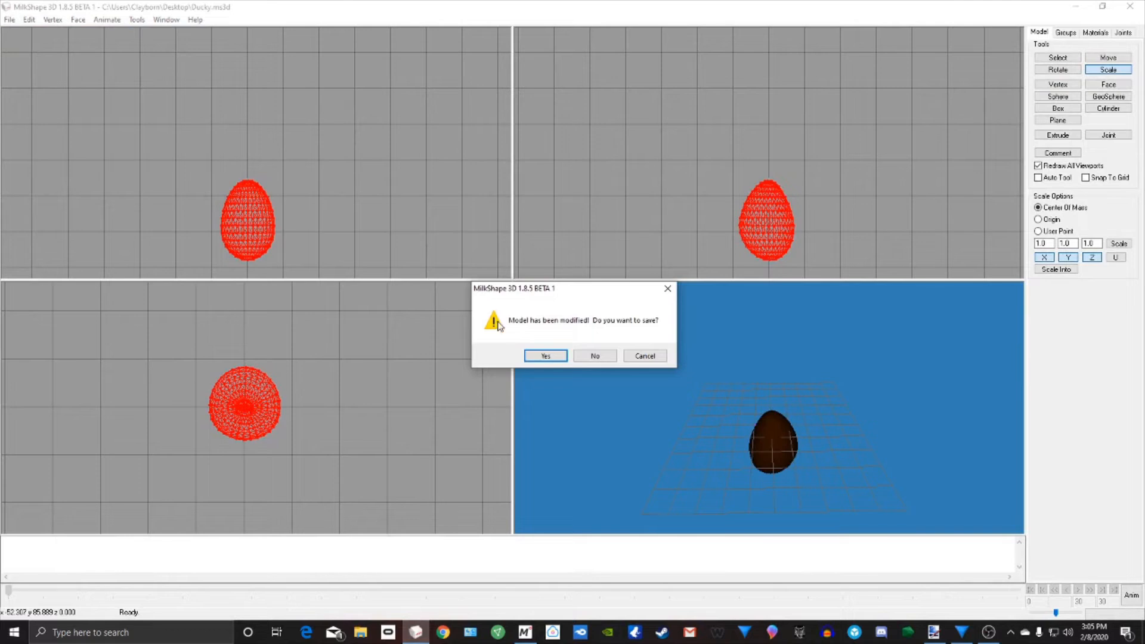
{"action": "left_click", "coordinate": [596, 356]}
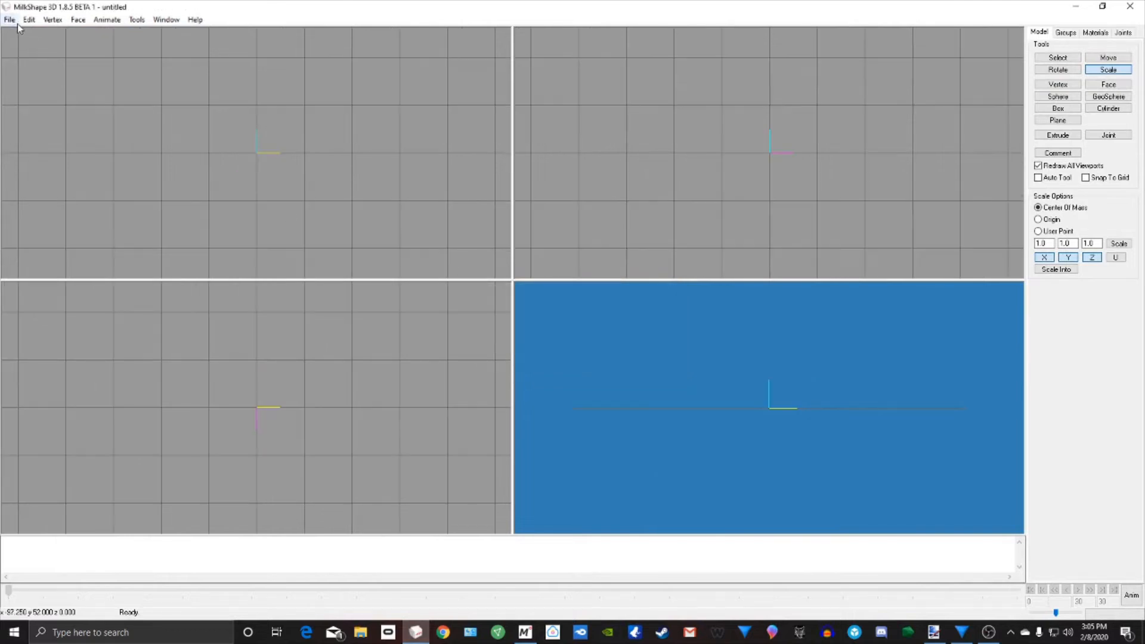
Step: Open the full Ducky.ms3d model from the Desktop
{"action": "left_click", "coordinate": [10, 21]}
{"action": "left_click", "coordinate": [32, 47]}
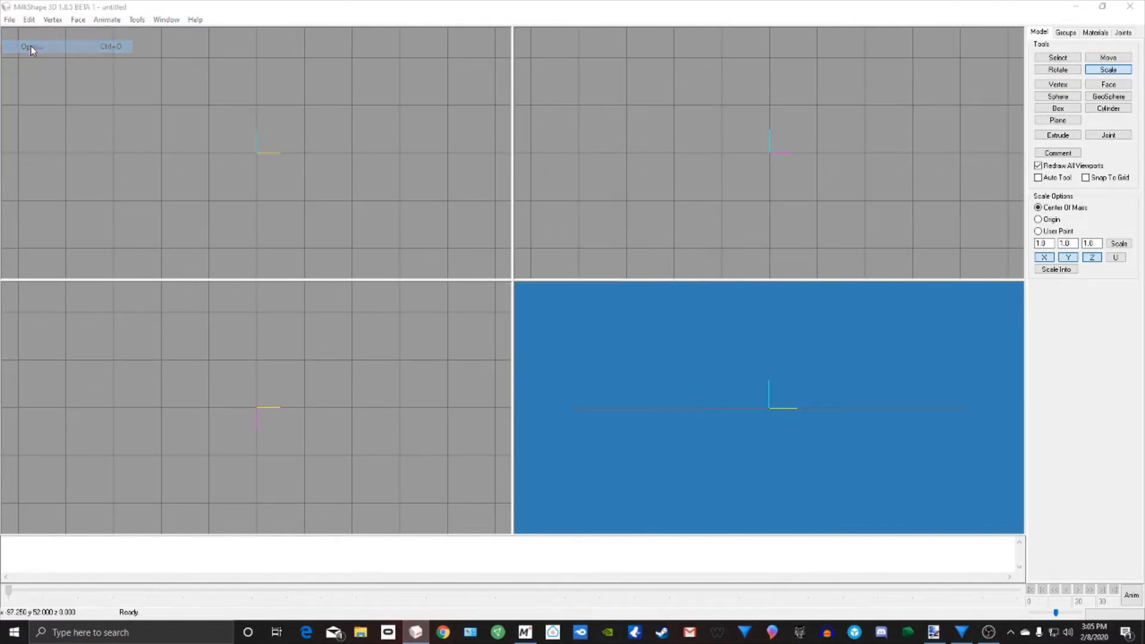
{"action": "left_click", "coordinate": [394, 225]}
{"action": "left_click", "coordinate": [469, 327]}
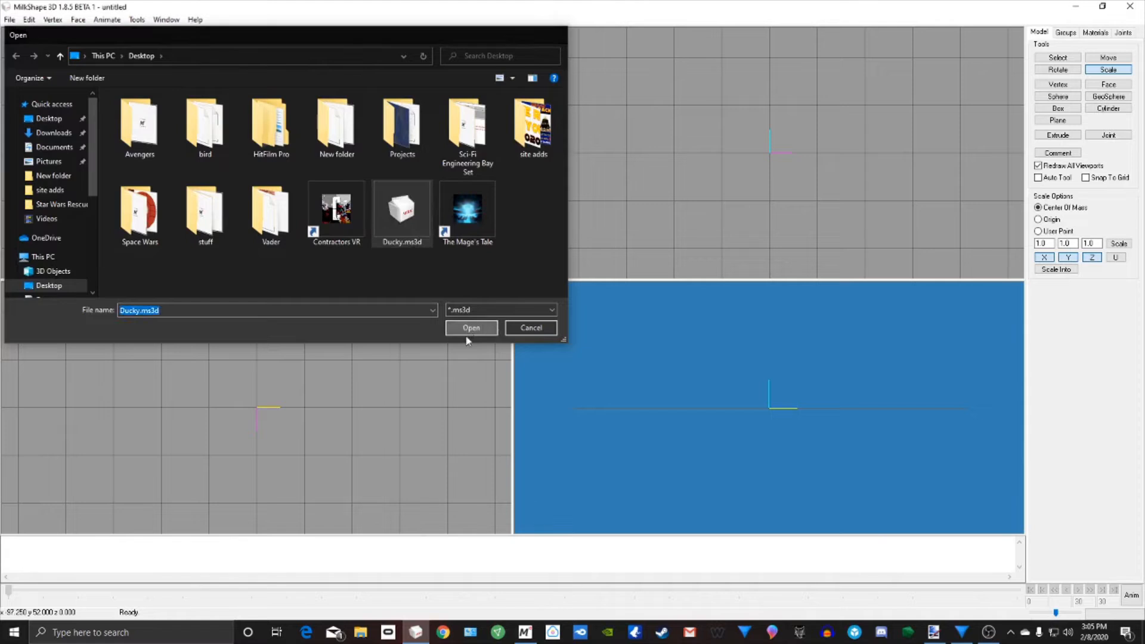
{"action": "left_click_drag", "start_coordinate": [786, 399], "coordinate": [660, 442]}
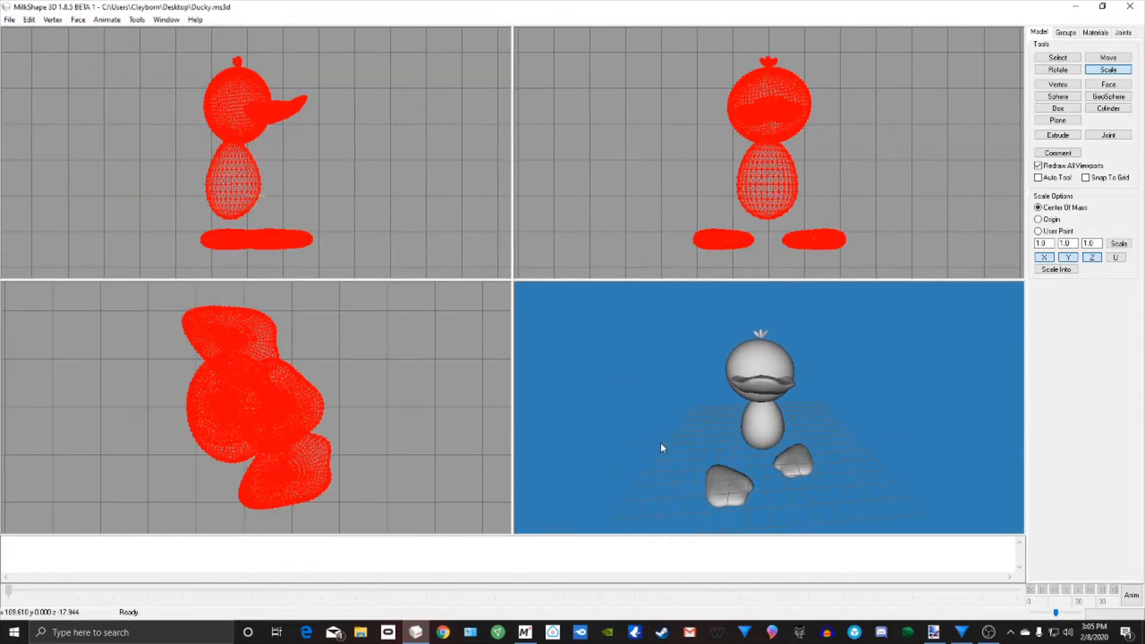
Step: Isolate the Beak group by deleting the head, torso and both feet, and select the beak
{"action": "left_click", "coordinate": [1066, 34]}
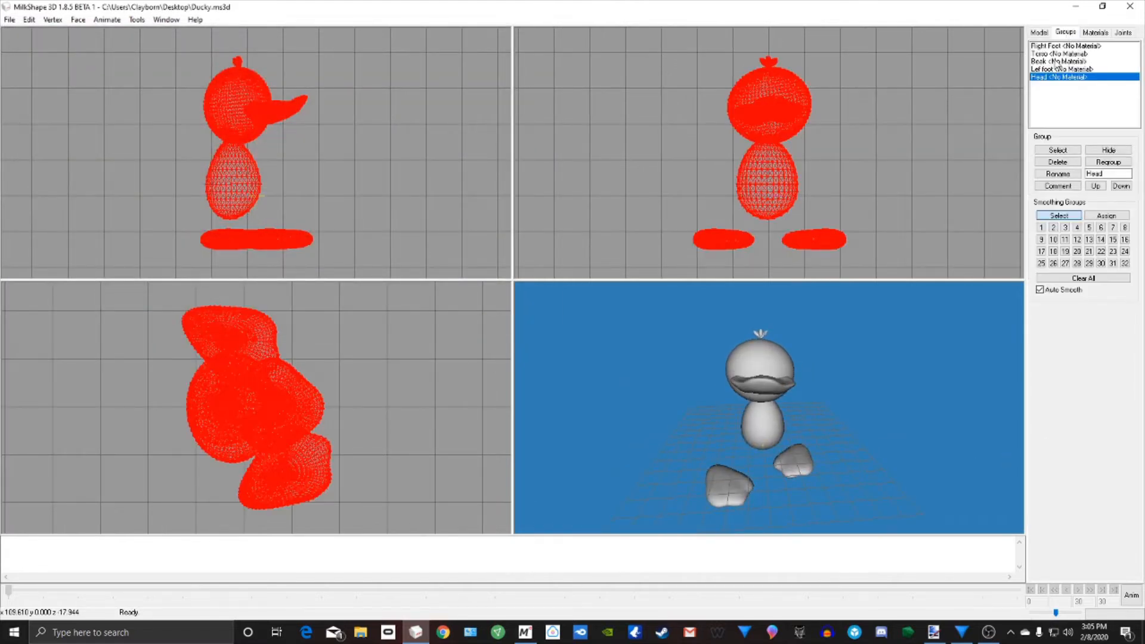
{"action": "double_click", "coordinate": [1056, 62]}
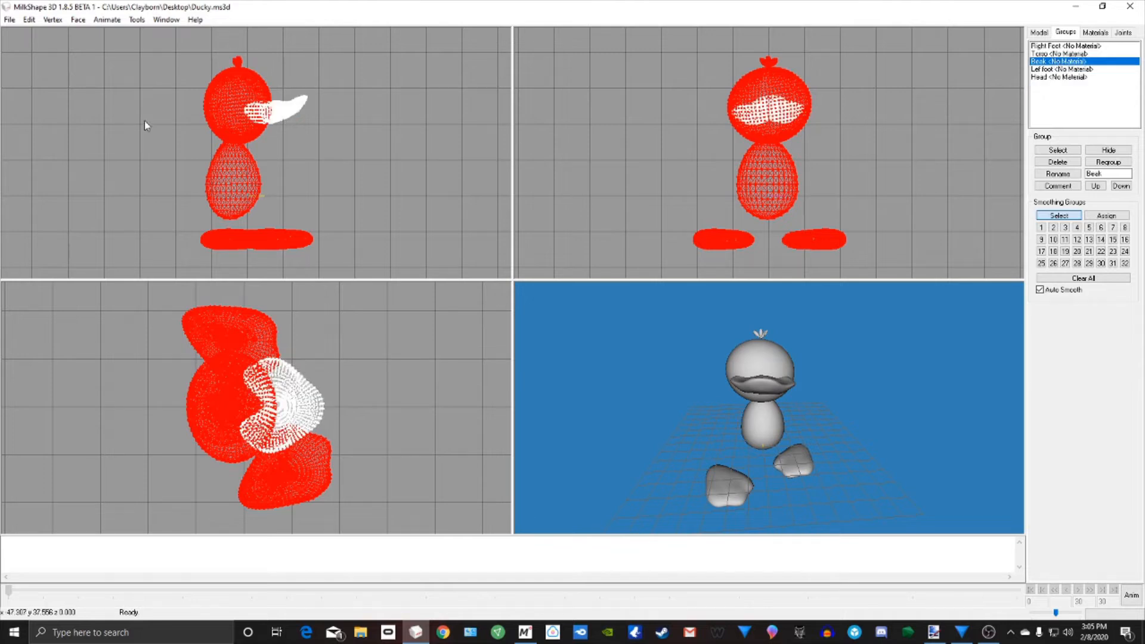
{"action": "left_click", "coordinate": [29, 20]}
{"action": "left_click", "coordinate": [38, 80]}
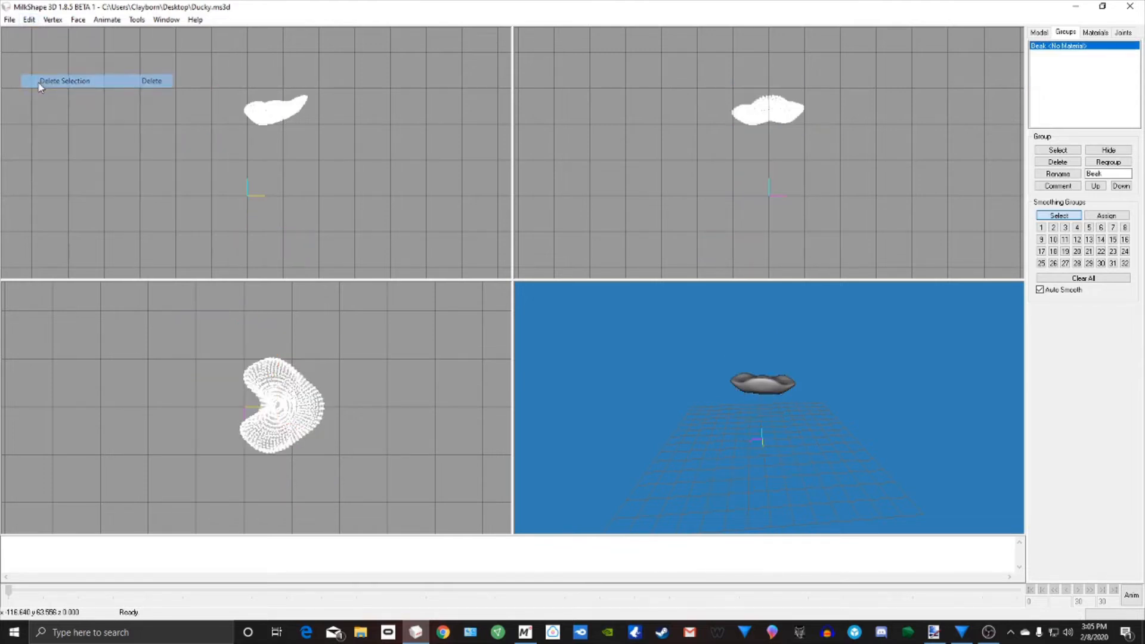
{"action": "left_click_drag", "start_coordinate": [782, 447], "coordinate": [719, 447]}
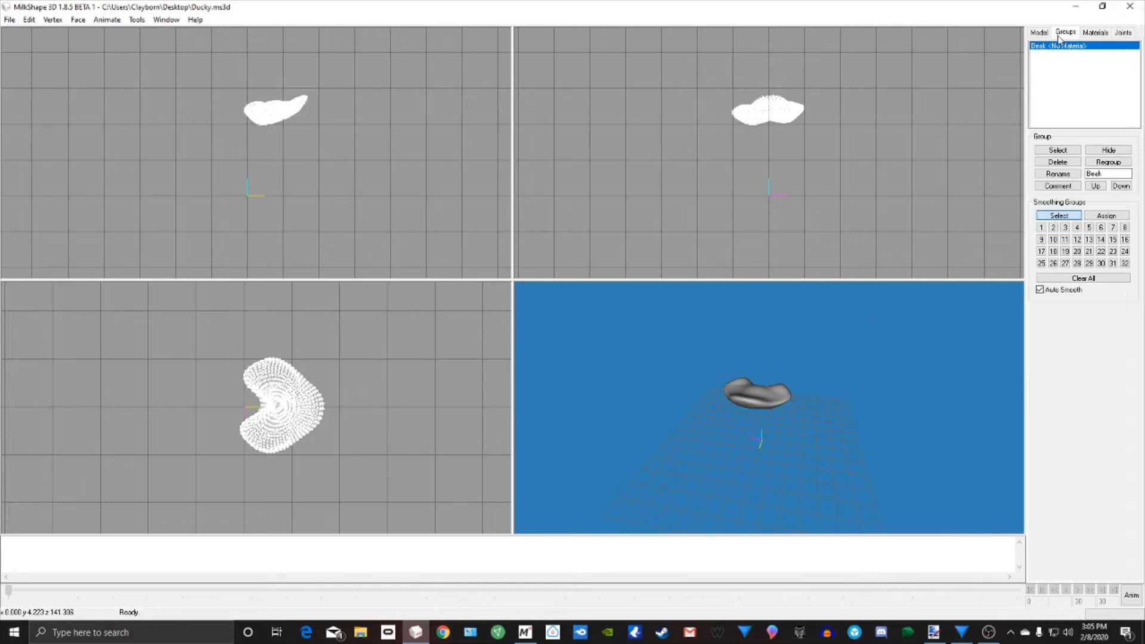
{"action": "double_click", "coordinate": [1062, 53]}
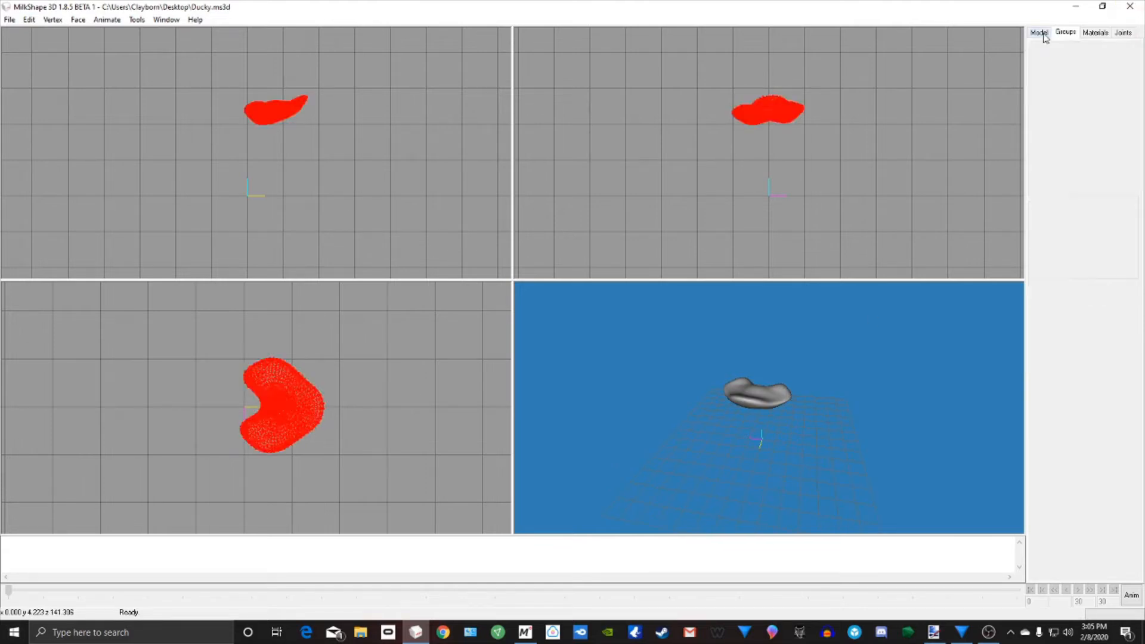
Step: Try rotating the beak about its center of mass, and undo that rotation
{"action": "left_click", "coordinate": [1039, 32]}
{"action": "left_click", "coordinate": [1058, 69]}
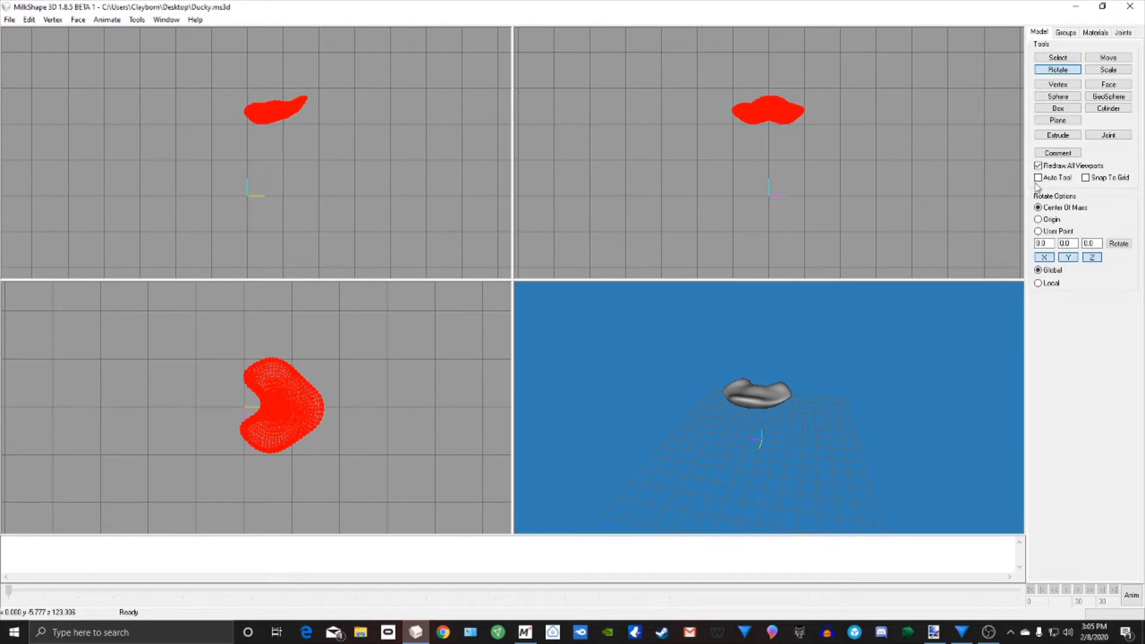
{"action": "left_click_drag", "start_coordinate": [843, 123], "coordinate": [802, 170]}
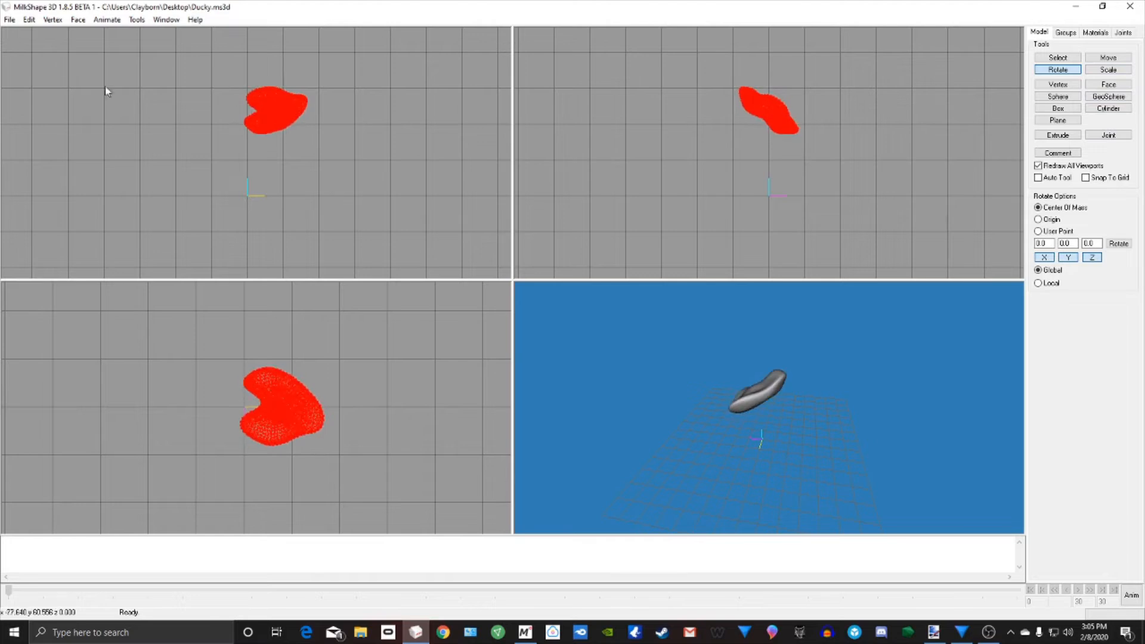
{"action": "left_click", "coordinate": [28, 19]}
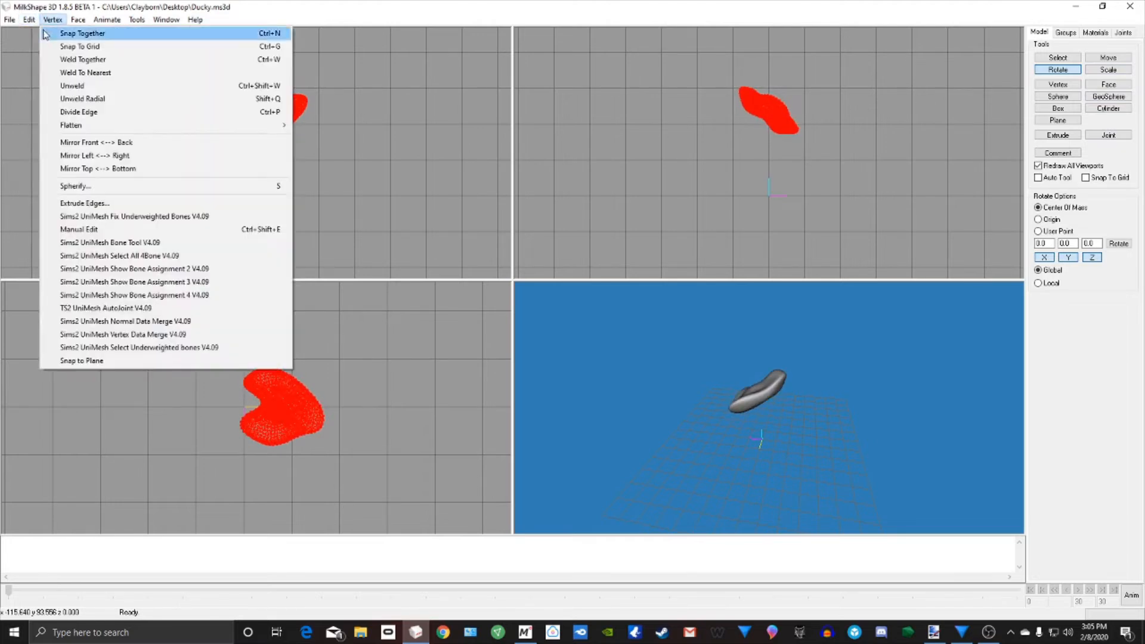
{"action": "left_click", "coordinate": [36, 34]}
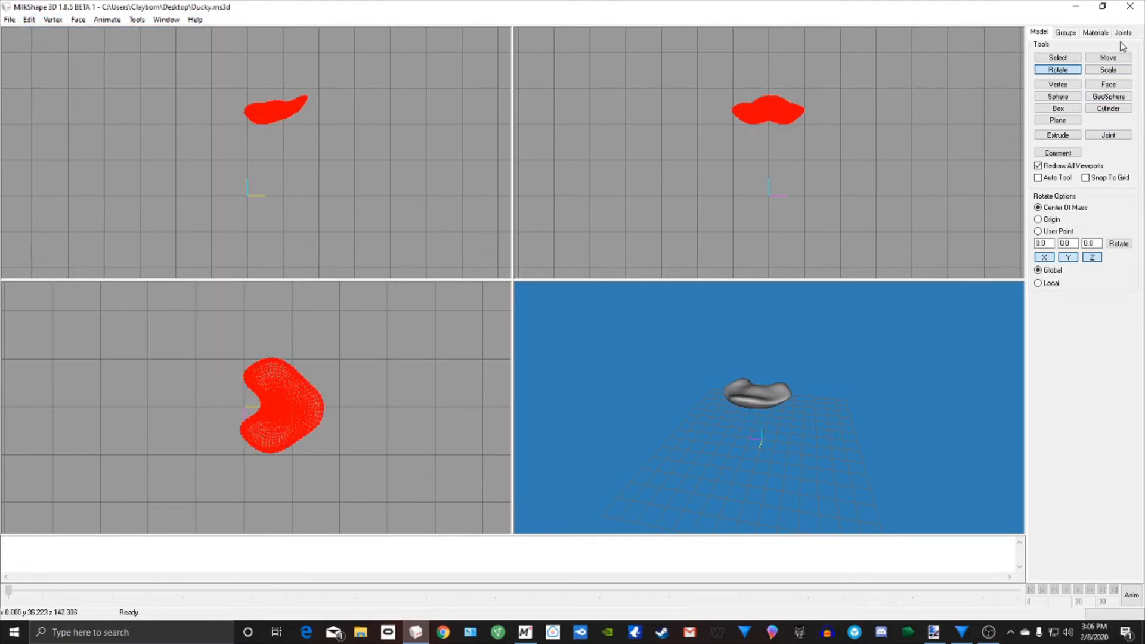
Step: Move the beak down to the origin's height and center it over the origin
{"action": "left_click", "coordinate": [1109, 57]}
{"action": "left_click_drag", "start_coordinate": [770, 122], "coordinate": [763, 205]}
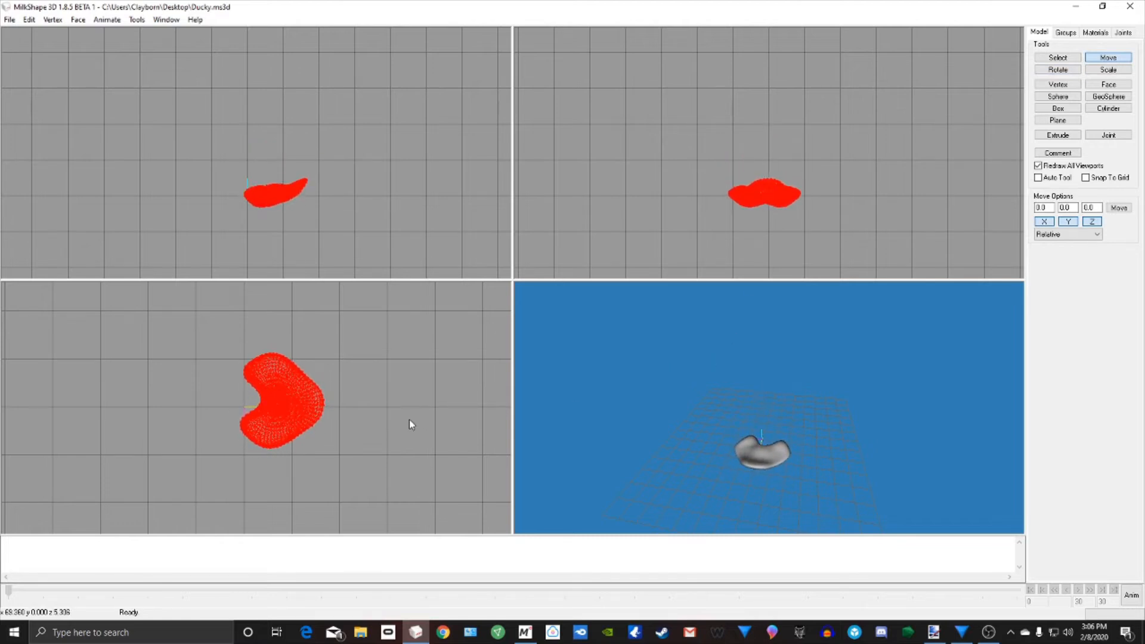
{"action": "left_click_drag", "start_coordinate": [405, 421], "coordinate": [410, 435], "text": "ctrl"}
{"action": "left_click_drag", "start_coordinate": [336, 417], "coordinate": [317, 424]}
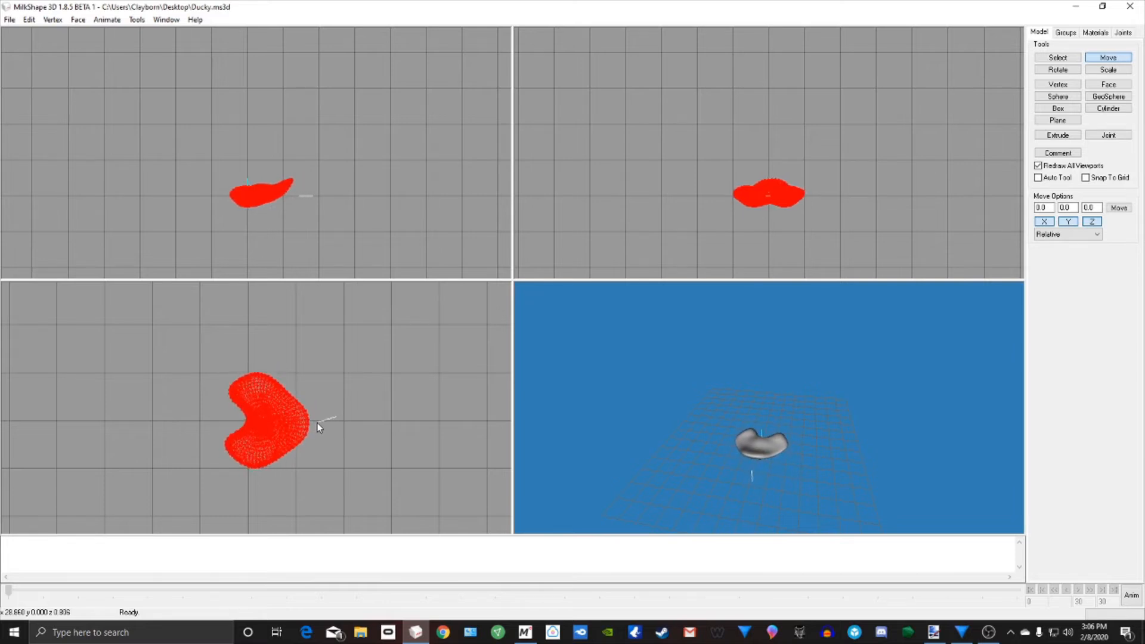
Step: Rotate the beak about 90 degrees around its center of mass in the top view, and place it just ahead of the origin, centered on the axis
{"action": "left_click", "coordinate": [1058, 70]}
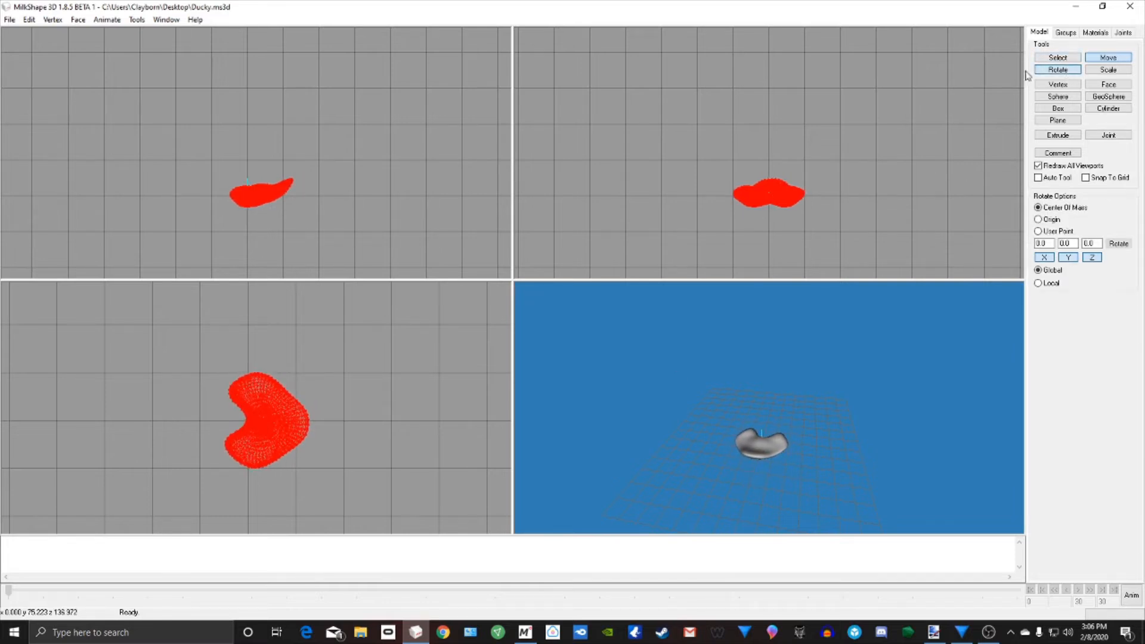
{"action": "mouse_move", "coordinate": [241, 450]}
{"action": "left_mouse_down"}
{"action": "mouse_move", "coordinate": [289, 455]}
{"action": "mouse_move", "coordinate": [311, 433]}
{"action": "left_mouse_up"}
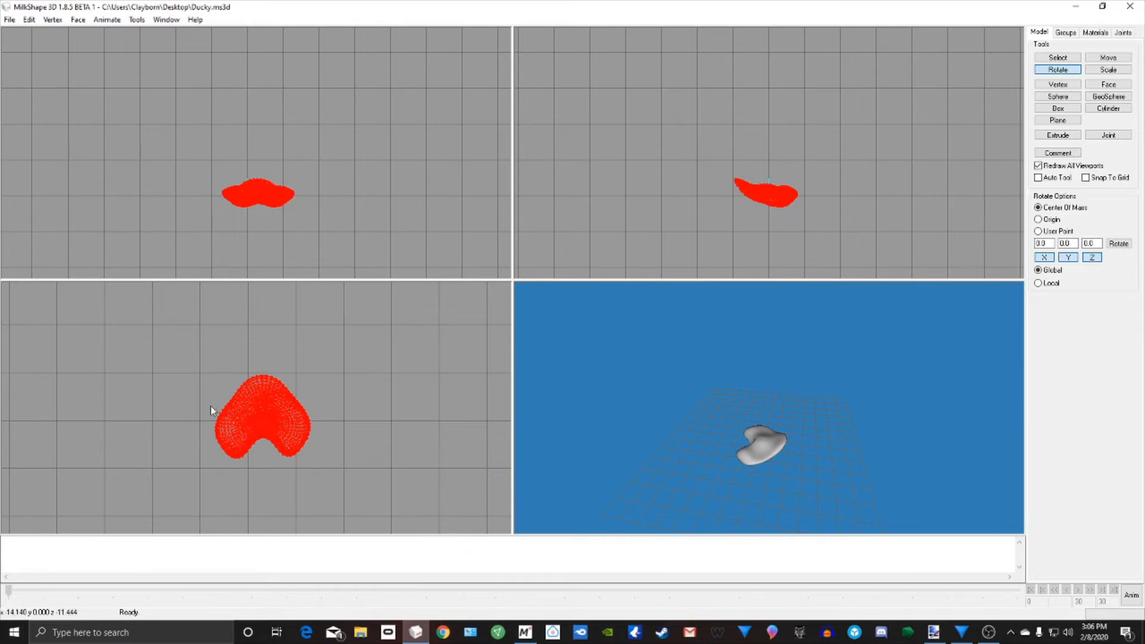
{"action": "left_click", "coordinate": [1109, 57]}
{"action": "left_click_drag", "start_coordinate": [260, 479], "coordinate": [249, 427]}
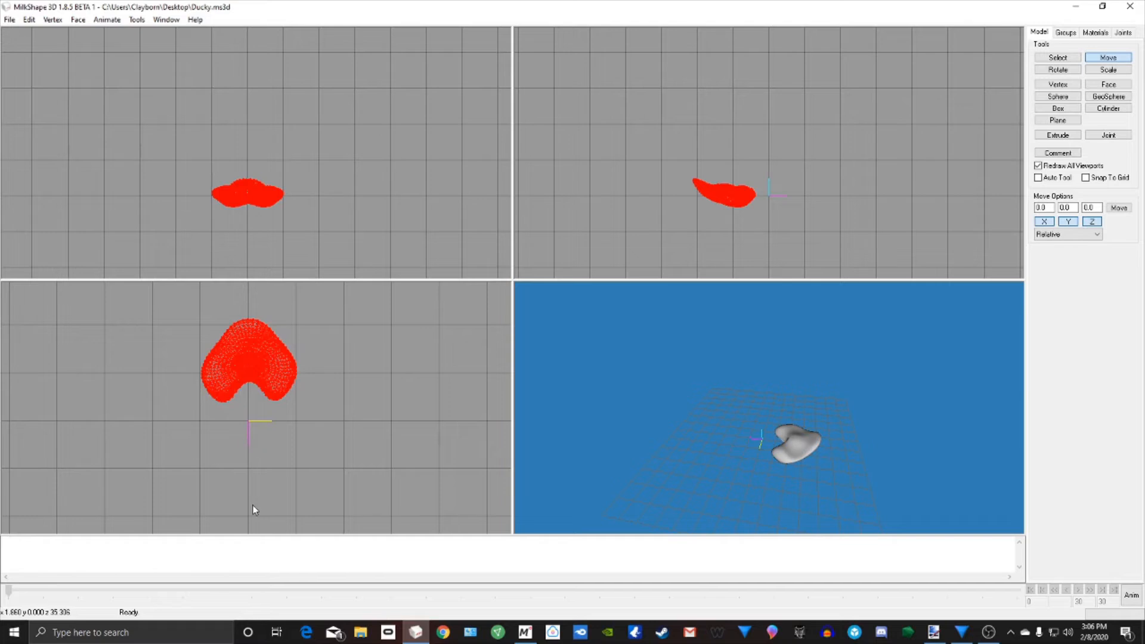
Step: Examine the beak's outline and its alignment with the origin in the top view
{"action": "scroll", "coordinate": [243, 365], "scroll_direction": "up", "scroll_amount": 2}
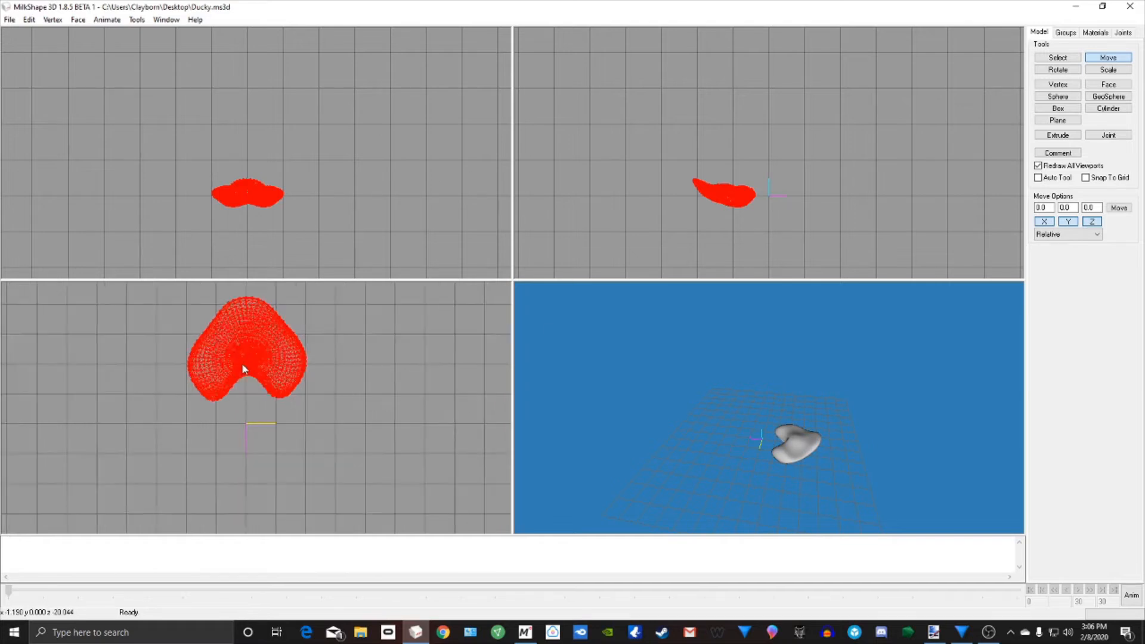
{"action": "scroll", "coordinate": [286, 368], "scroll_direction": "down", "scroll_amount": 2}
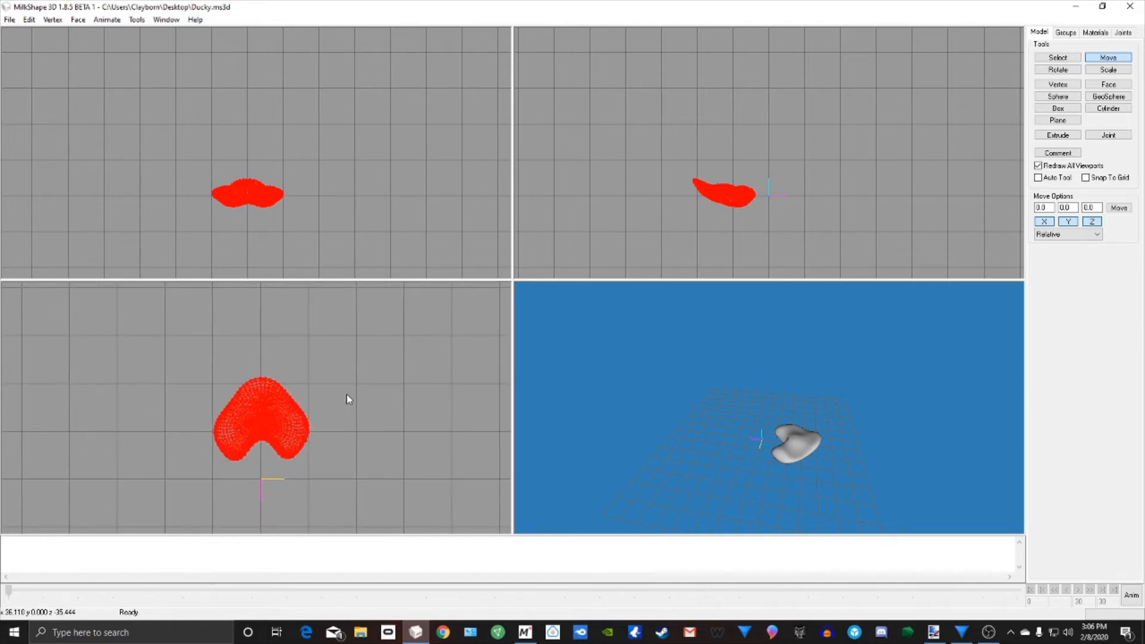
{"action": "scroll", "coordinate": [352, 466], "scroll_direction": "up", "scroll_amount": 3}
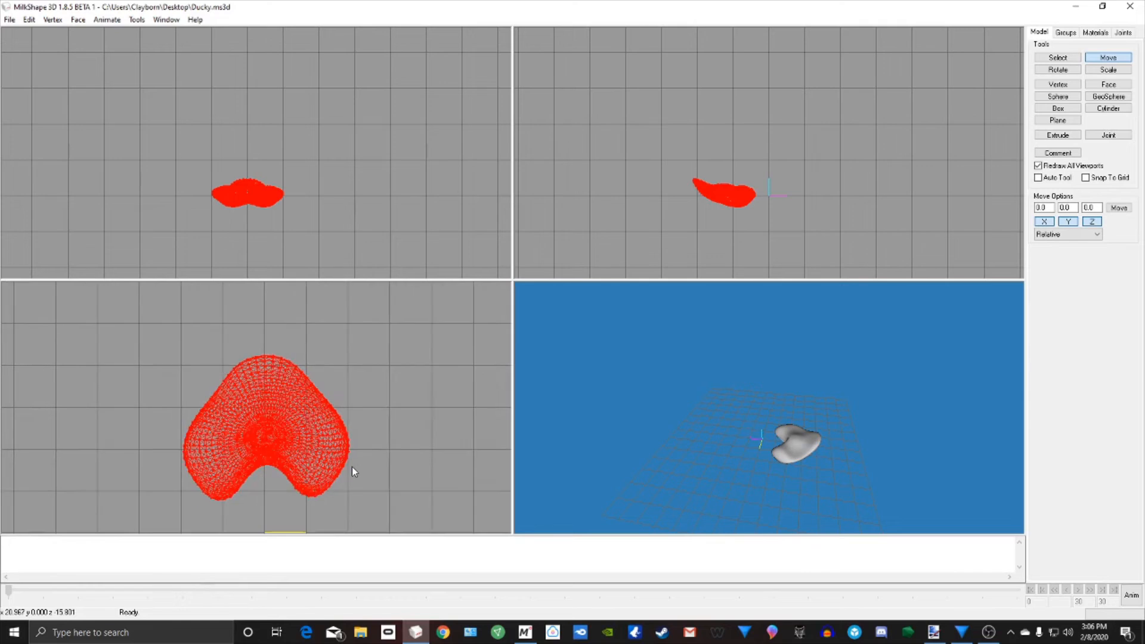
{"action": "scroll", "coordinate": [357, 452], "scroll_direction": "down", "scroll_amount": 2}
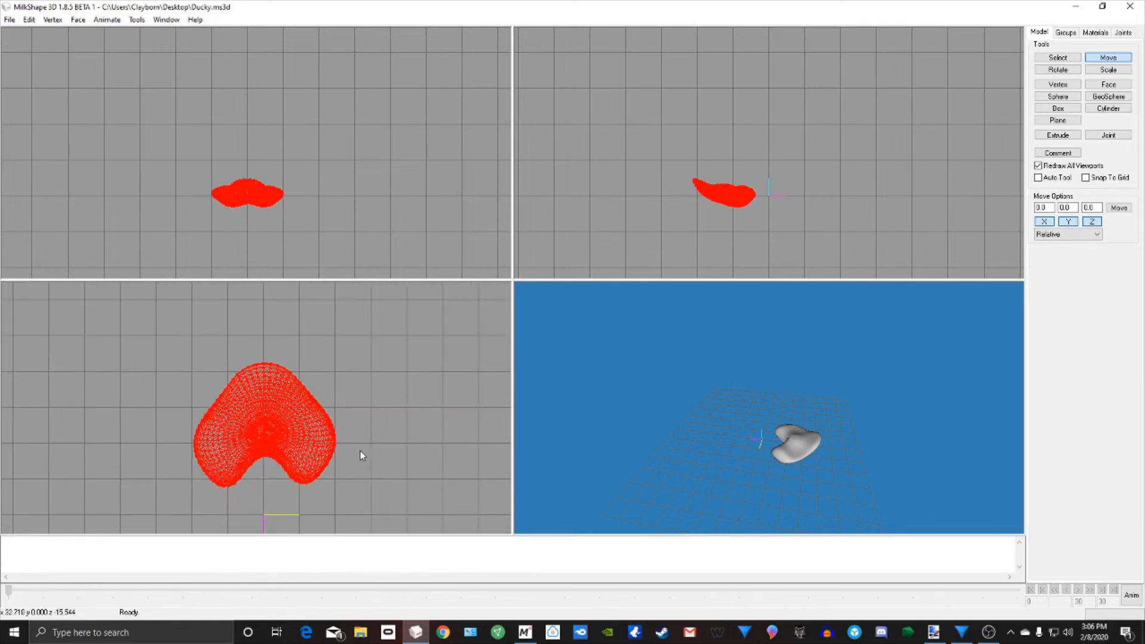
{"action": "scroll", "coordinate": [374, 453], "scroll_direction": "up", "scroll_amount": 3}
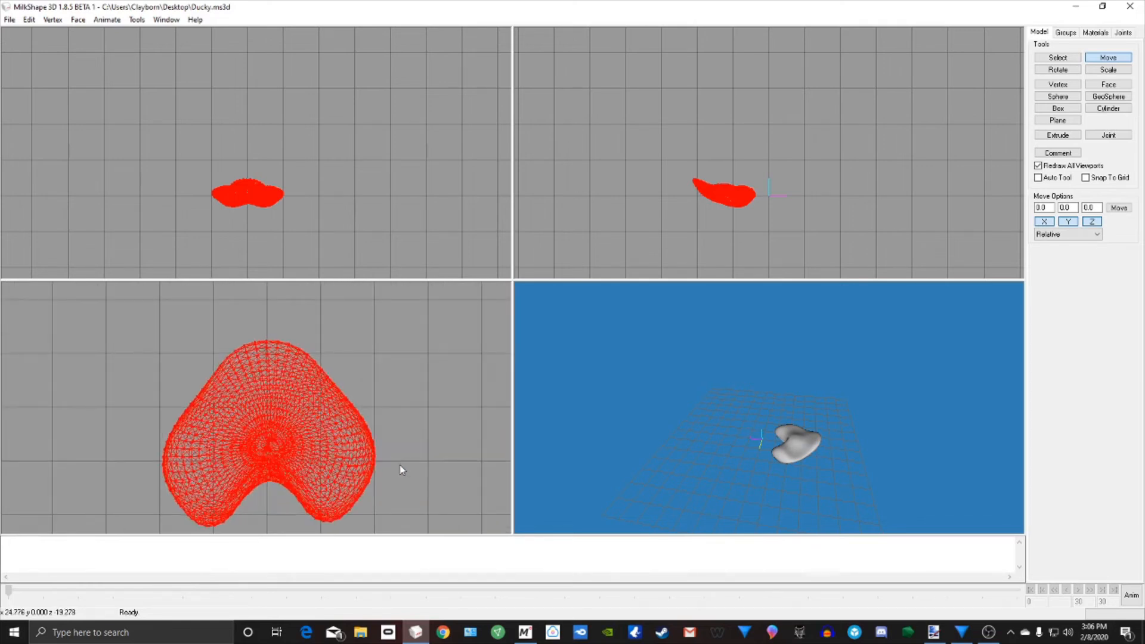
{"action": "middle_click_drag", "start_coordinate": [401, 463], "coordinate": [393, 442]}
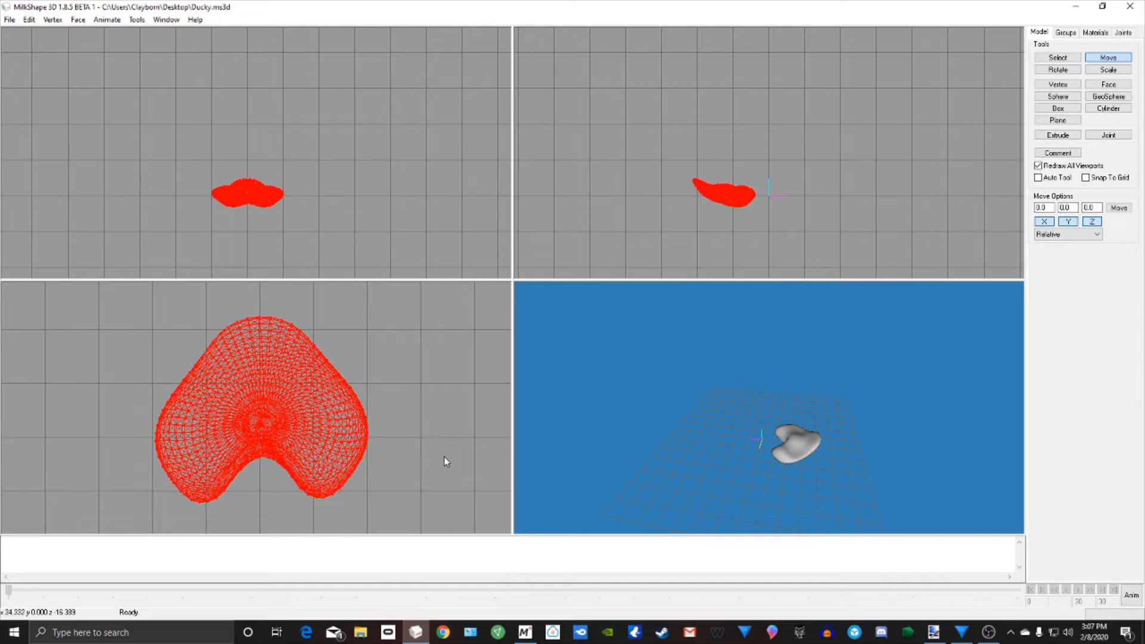
{"action": "scroll", "coordinate": [445, 457], "scroll_direction": "up", "scroll_amount": 1}
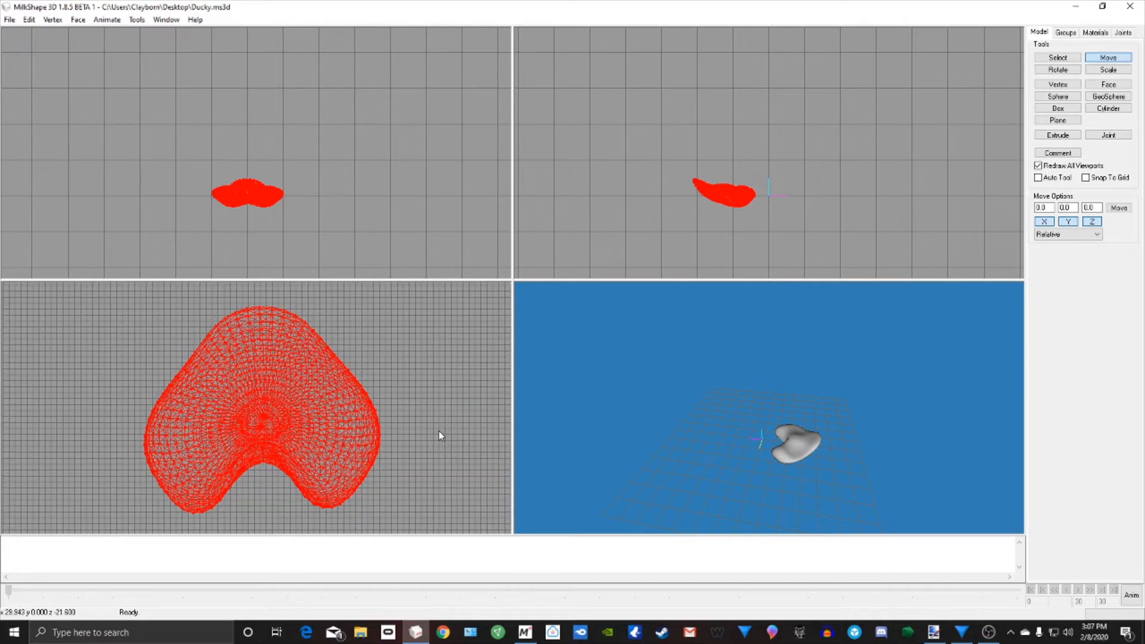
{"action": "scroll", "coordinate": [438, 436], "scroll_direction": "down", "scroll_amount": 5}
{"action": "scroll", "coordinate": [424, 438], "scroll_direction": "up", "scroll_amount": 1}
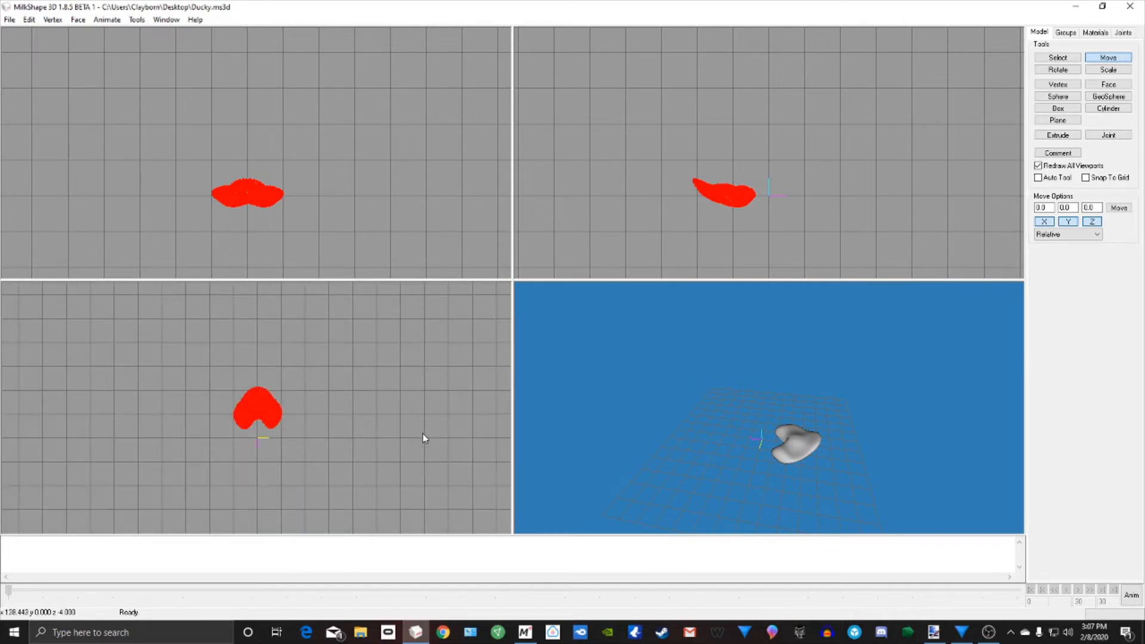
Step: Try scaling the beak about its center of mass, and undo that scaling
{"action": "left_click", "coordinate": [1108, 70]}
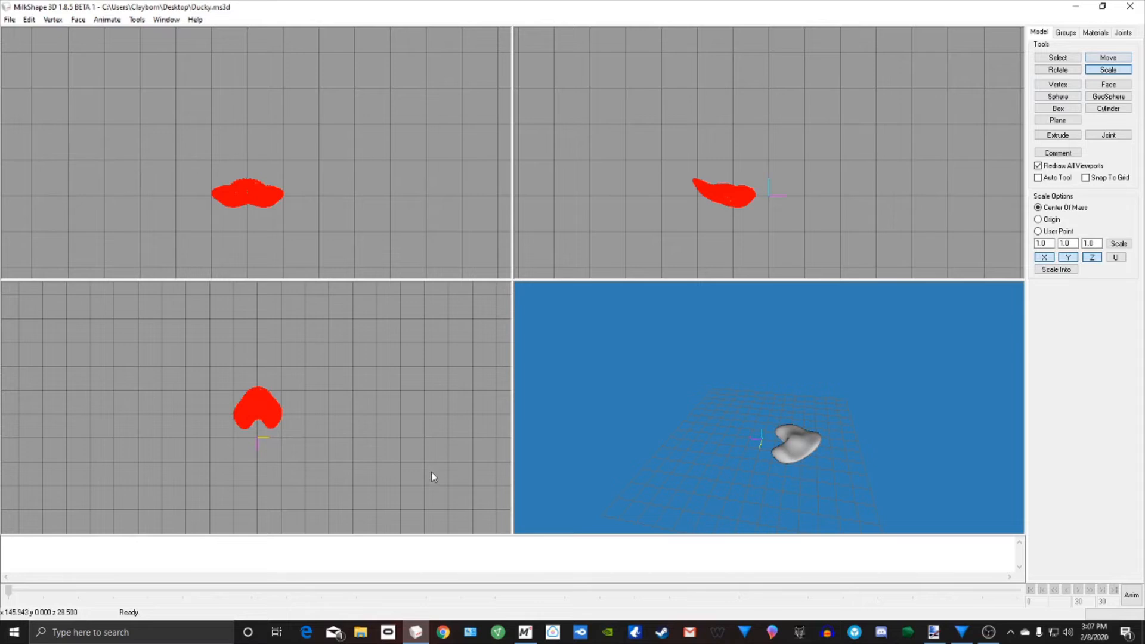
{"action": "key", "text": "Delete"}
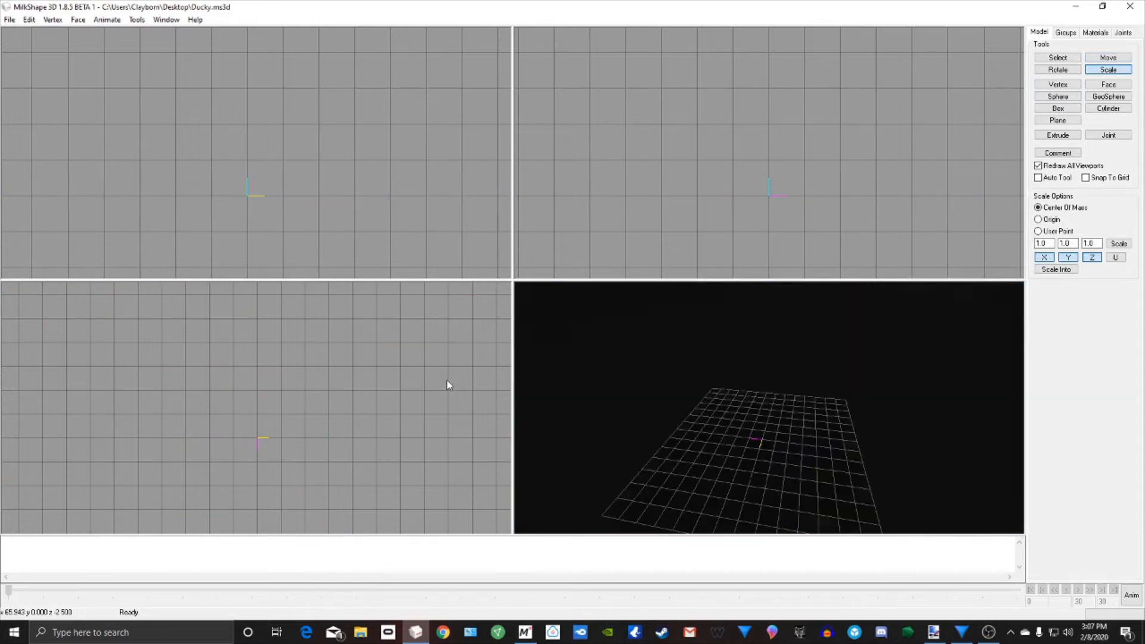
{"action": "left_click", "coordinate": [28, 19]}
{"action": "mouse_move", "coordinate": [52, 19]}
{"action": "left_click", "coordinate": [39, 32]}
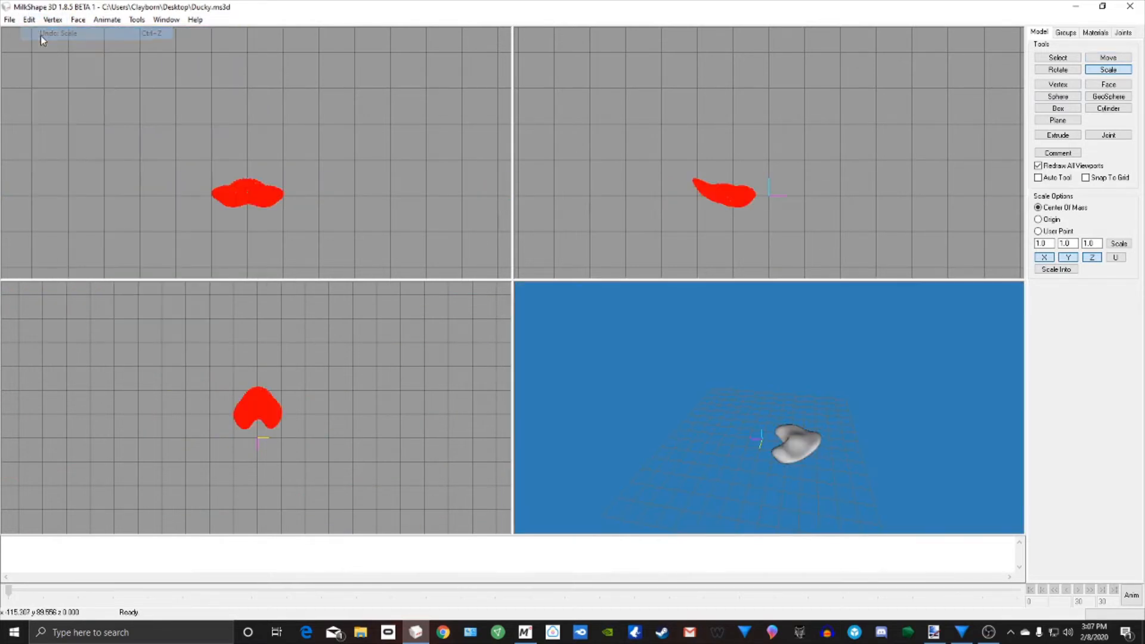
Step: Scale the beak down to about three quarters of its length and width in the top view, about its center of mass
{"action": "scroll", "coordinate": [347, 439], "scroll_direction": "up", "scroll_amount": 8}
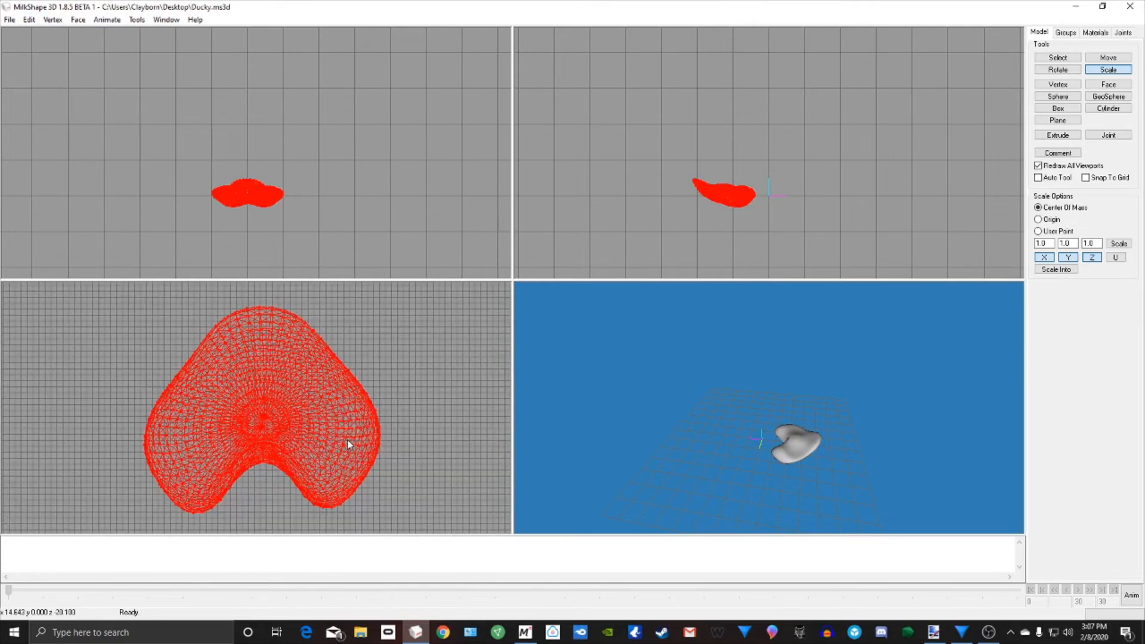
{"action": "scroll", "coordinate": [347, 442], "scroll_direction": "down", "scroll_amount": 1}
{"action": "scroll", "coordinate": [347, 443], "scroll_direction": "up", "scroll_amount": 1}
{"action": "left_click_drag", "start_coordinate": [443, 448], "coordinate": [425, 428]}
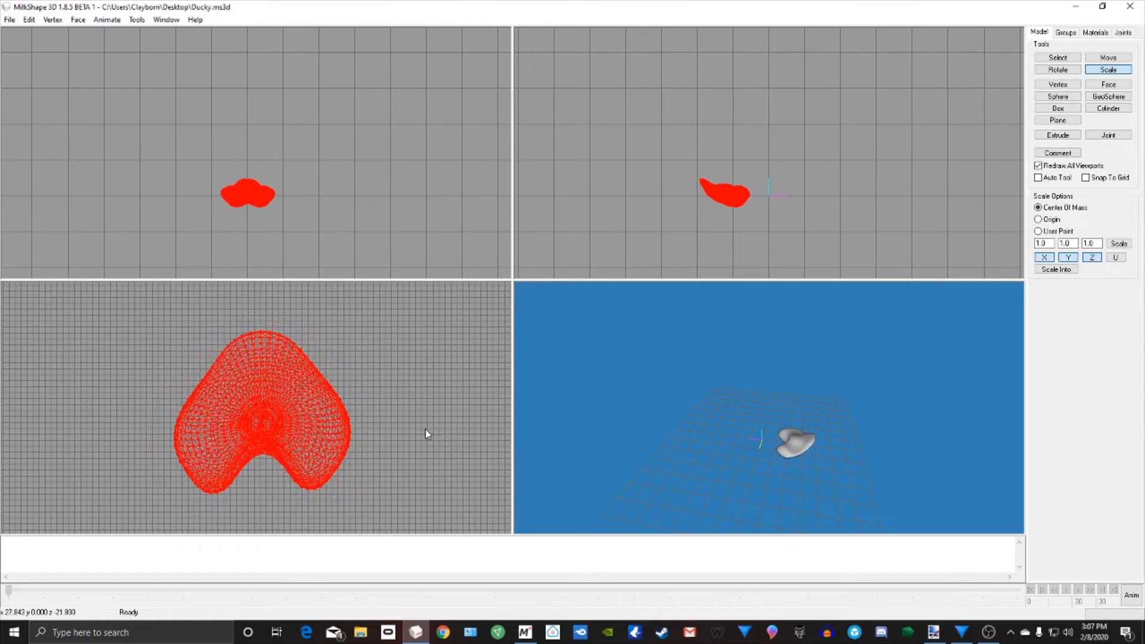
Step: Flatten the beak and narrow it slightly in the front view
{"action": "scroll", "coordinate": [362, 173], "scroll_direction": "up", "scroll_amount": 3}
{"action": "scroll", "coordinate": [366, 179], "scroll_direction": "up", "scroll_amount": 3}
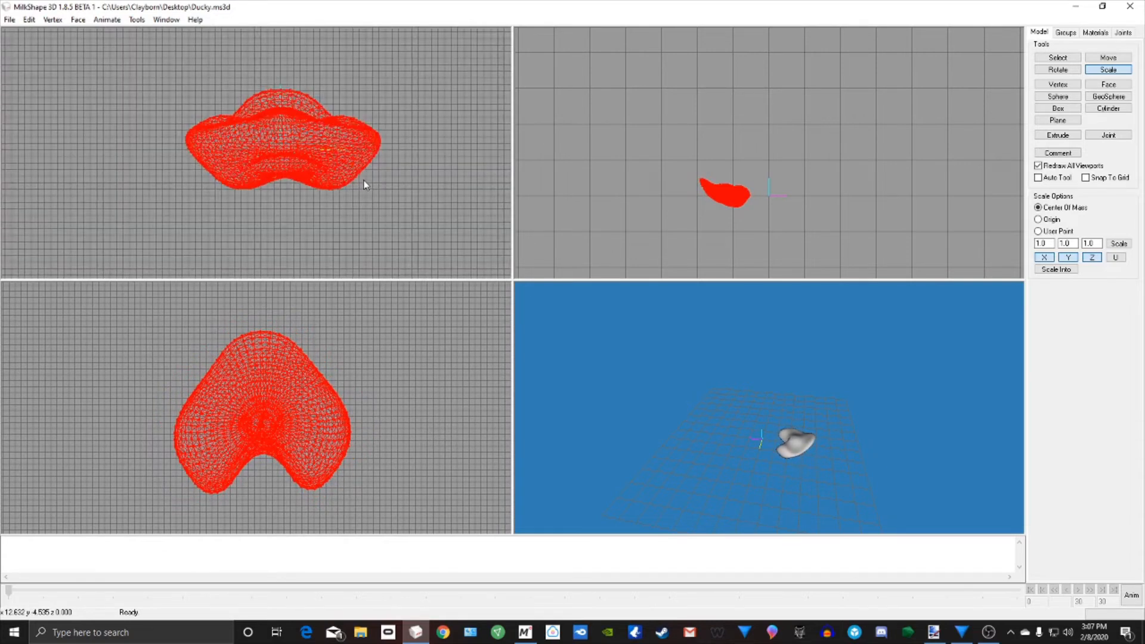
{"action": "left_click_drag", "start_coordinate": [384, 96], "coordinate": [373, 136]}
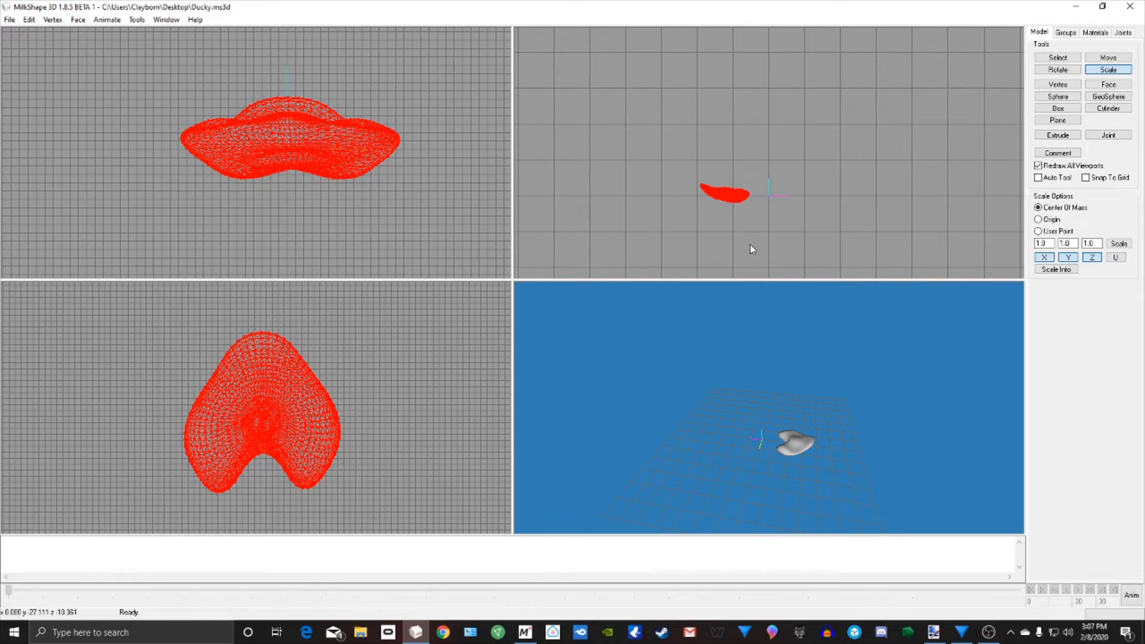
Step: Examine the beak's thickness and its distance from the origin in the side, top and 3D views
{"action": "scroll", "coordinate": [743, 243], "scroll_direction": "up", "scroll_amount": 1}
{"action": "scroll", "coordinate": [744, 243], "scroll_direction": "down", "scroll_amount": 1}
{"action": "middle_click_drag", "start_coordinate": [807, 230], "coordinate": [815, 193]}
{"action": "scroll", "coordinate": [770, 217], "scroll_direction": "up", "scroll_amount": 1}
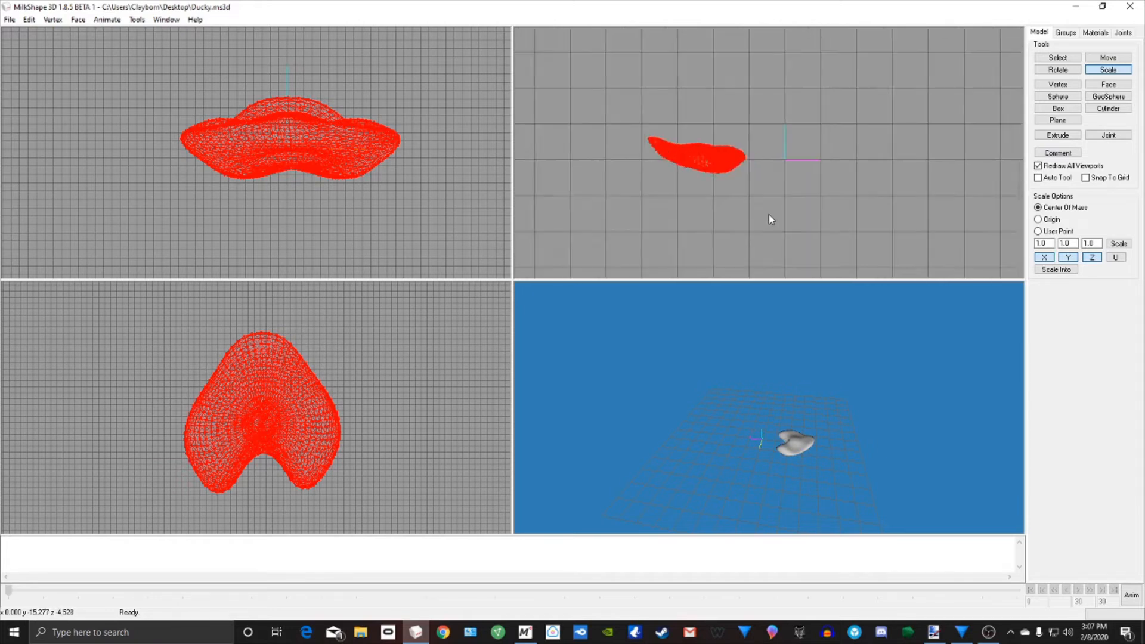
{"action": "middle_click_drag", "start_coordinate": [780, 217], "coordinate": [783, 185]}
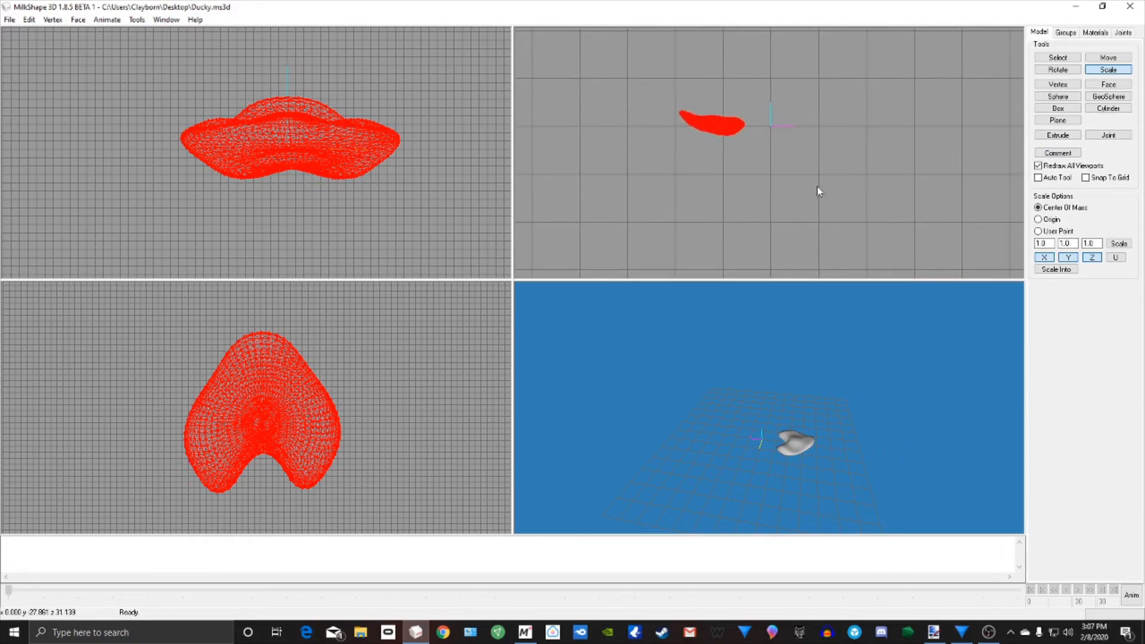
{"action": "middle_click_drag", "start_coordinate": [749, 194], "coordinate": [759, 216]}
{"action": "scroll", "coordinate": [822, 205], "scroll_direction": "up", "scroll_amount": 1}
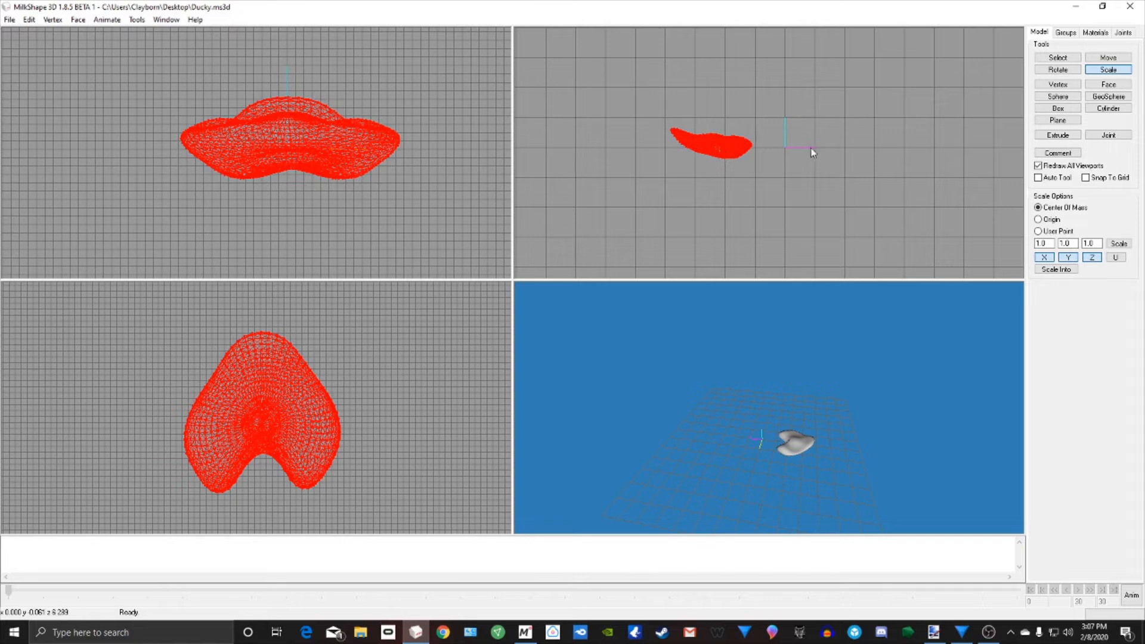
{"action": "scroll", "coordinate": [275, 420], "scroll_direction": "down", "scroll_amount": 3}
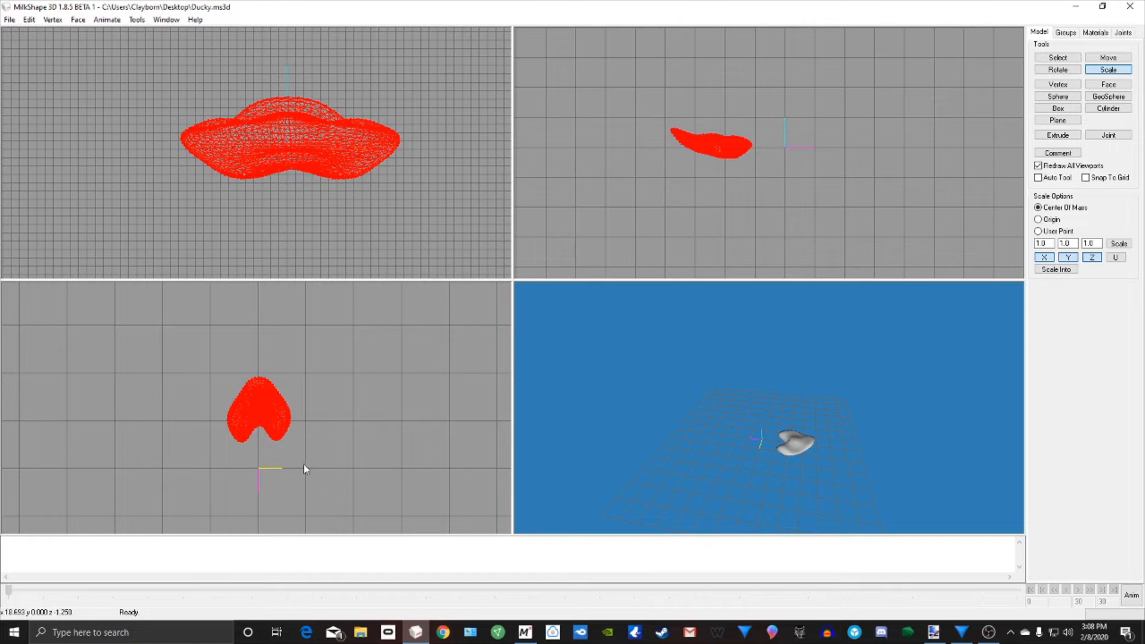
{"action": "left_click_drag", "start_coordinate": [925, 467], "coordinate": [689, 441]}
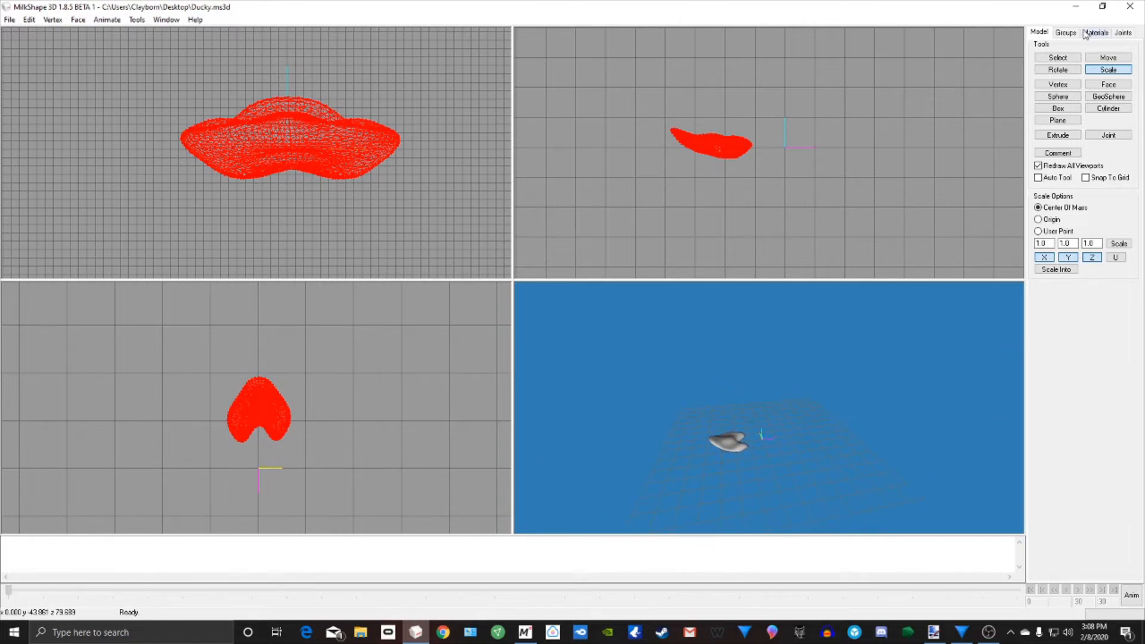
Step: Create a new material for the beak and load Ducky color.png as its texture
{"action": "left_click", "coordinate": [1095, 34]}
{"action": "left_click", "coordinate": [1039, 303]}
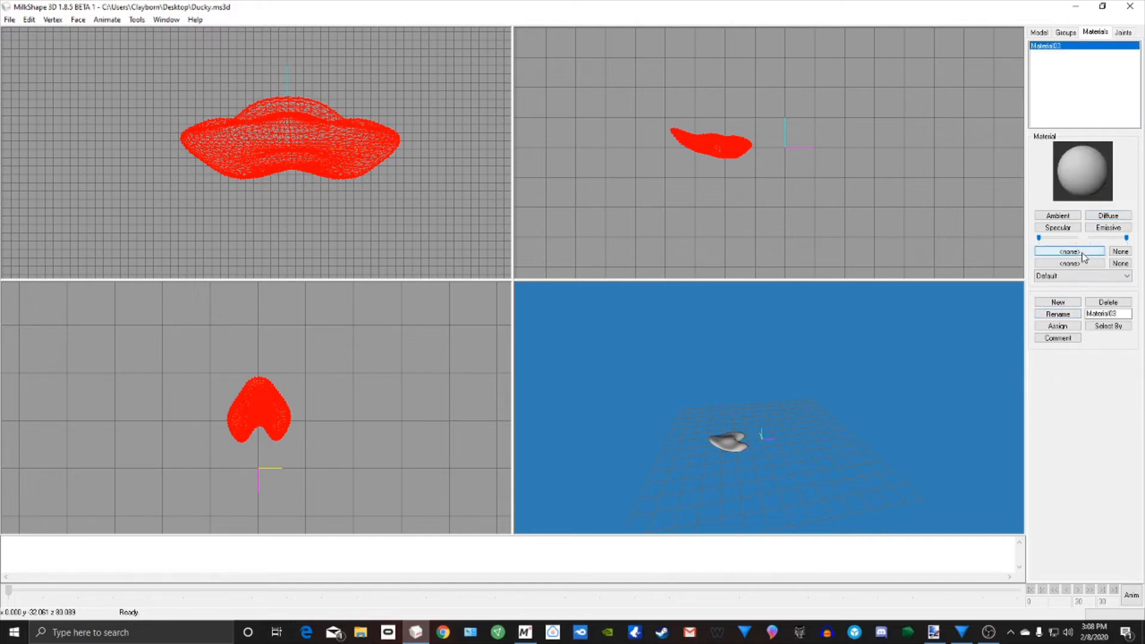
{"action": "left_click", "coordinate": [1083, 252]}
{"action": "left_click", "coordinate": [337, 141]}
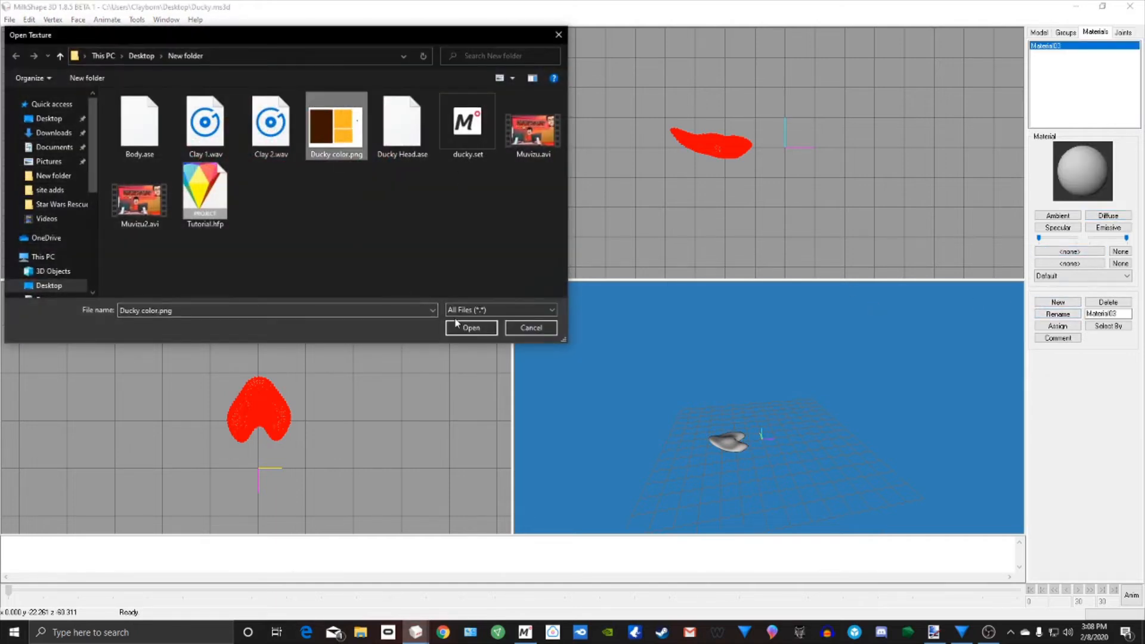
{"action": "left_click", "coordinate": [469, 328]}
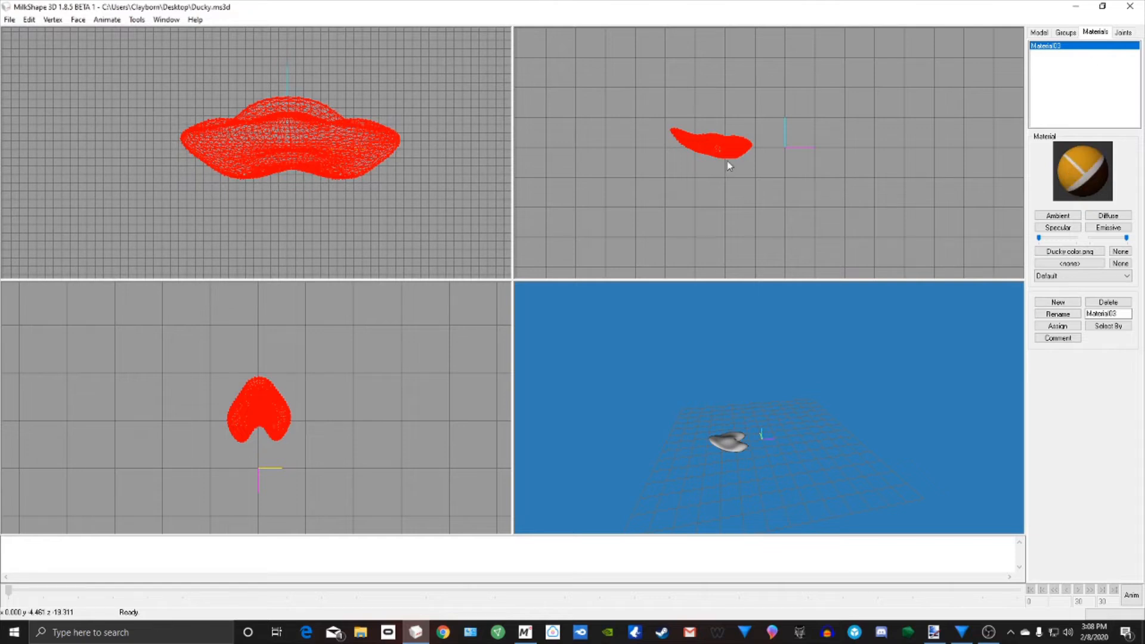
Step: Open the Texture Coordinate Editor for the Beak group and remap its coordinates from the Top projection
{"action": "left_click_drag", "start_coordinate": [802, 373], "coordinate": [704, 469]}
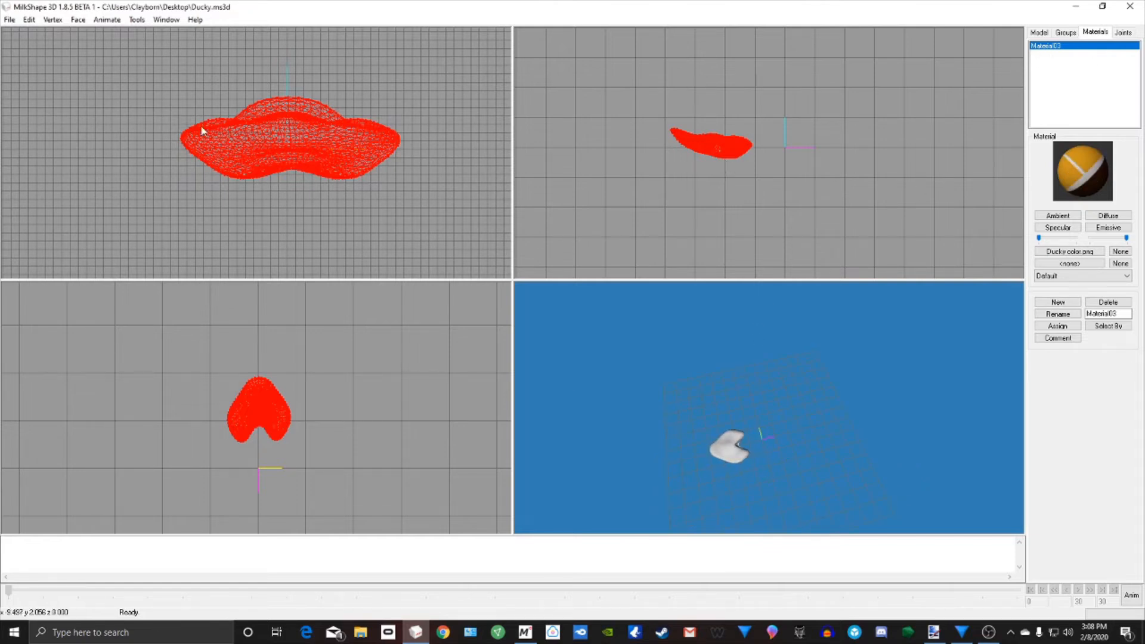
{"action": "left_click", "coordinate": [166, 20]}
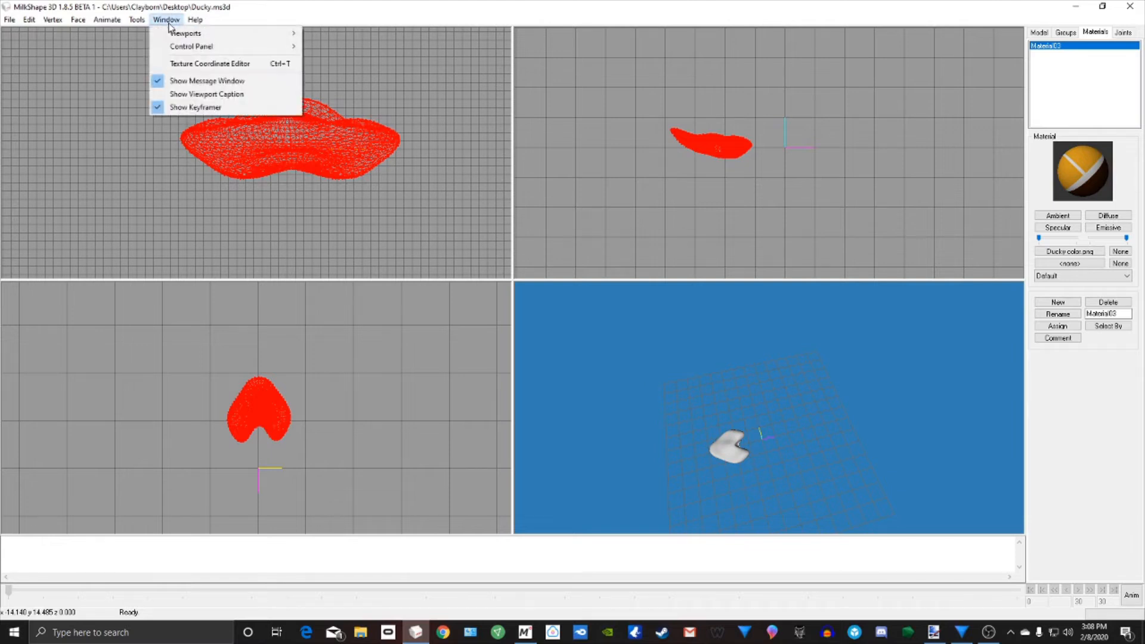
{"action": "left_click", "coordinate": [185, 64]}
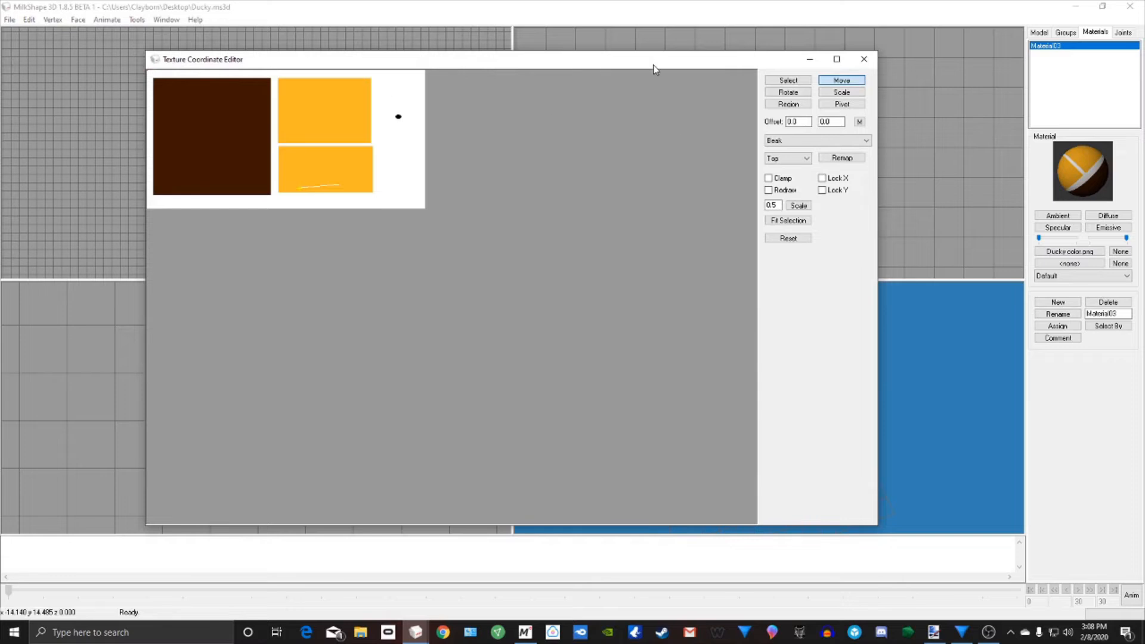
{"action": "left_click_drag", "start_coordinate": [654, 66], "coordinate": [680, 65]}
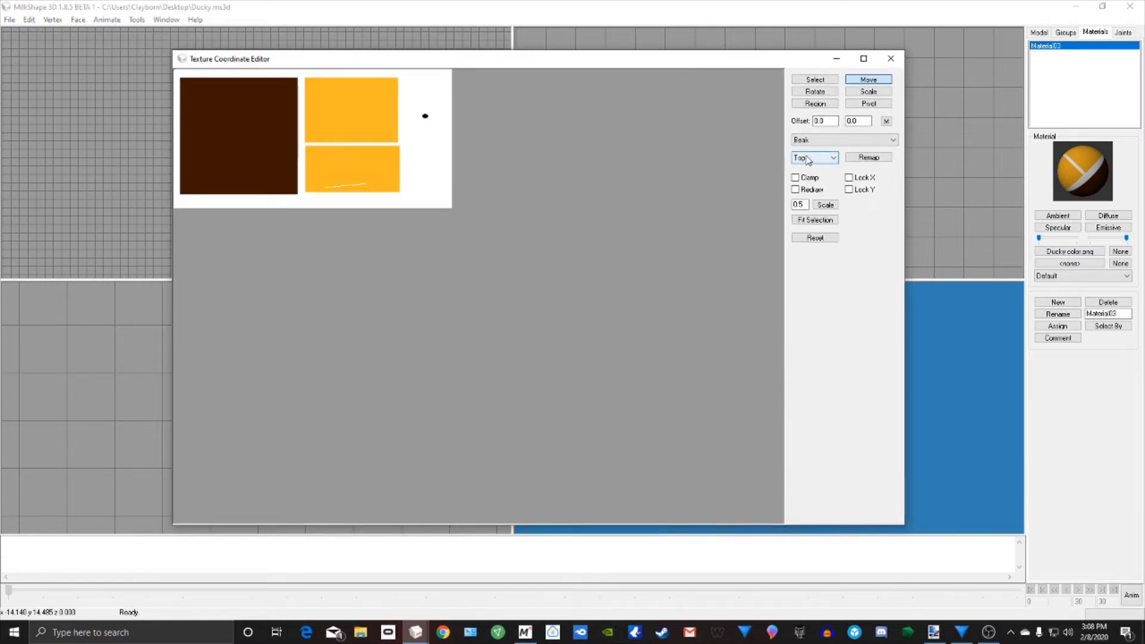
{"action": "left_click", "coordinate": [863, 158]}
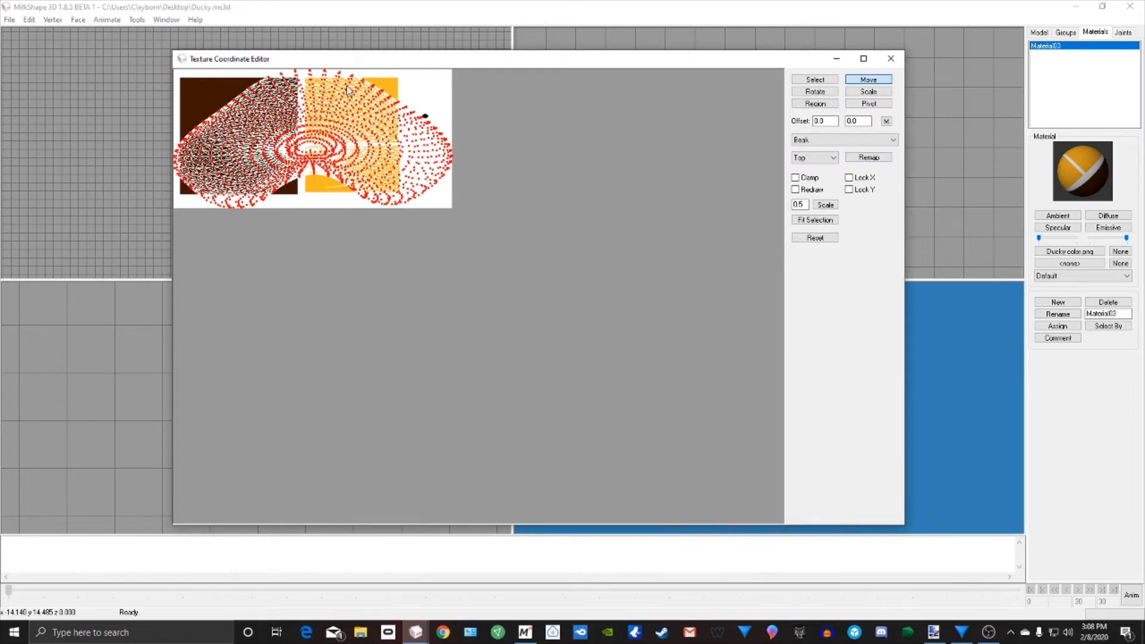
Step: Shrink the beak's texture coordinates and move them onto the upper orange swatch of the texture, then close the coordinate editor
{"action": "left_click", "coordinate": [854, 92]}
{"action": "left_click_drag", "start_coordinate": [450, 171], "coordinate": [206, 165]}
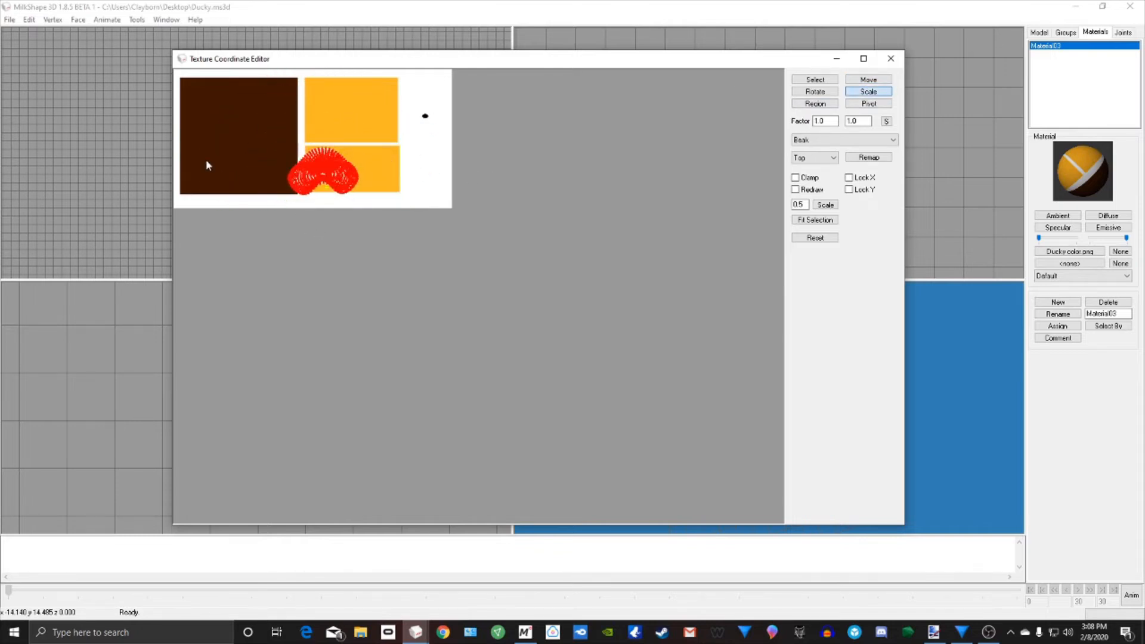
{"action": "left_click", "coordinate": [855, 82]}
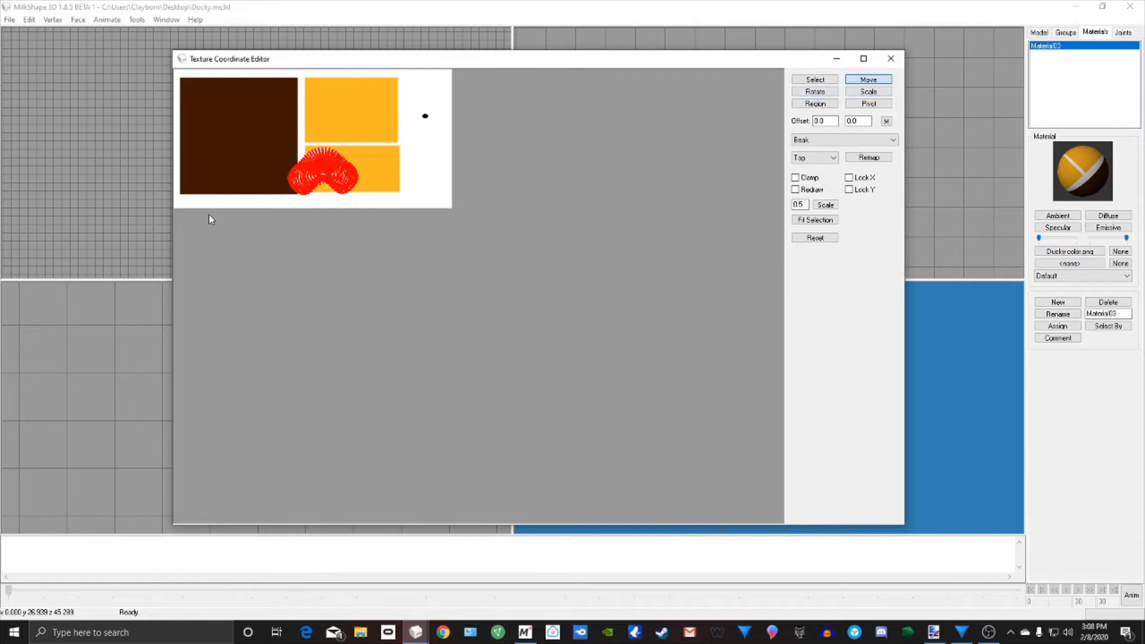
{"action": "left_click_drag", "start_coordinate": [291, 207], "coordinate": [319, 146]}
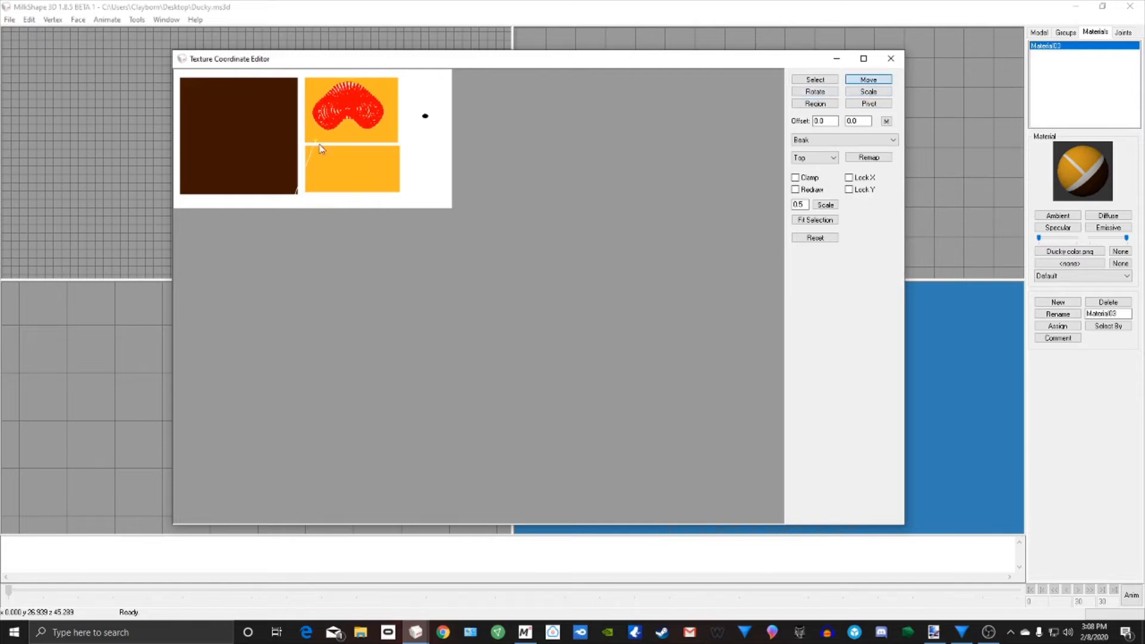
{"action": "left_click", "coordinate": [892, 58]}
{"action": "left_click_drag", "start_coordinate": [661, 463], "coordinate": [634, 450]}
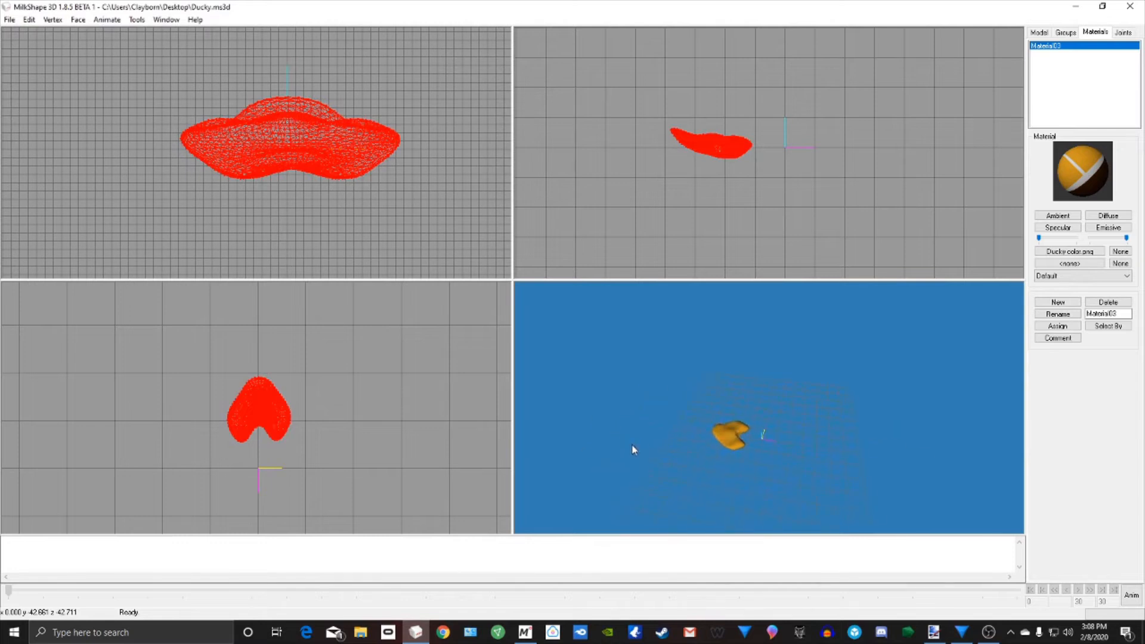
Step: Export the beak in ASE format as Beak with the Multi/Sub-Object material class and absolute texture filenames
{"action": "left_click", "coordinate": [12, 21]}
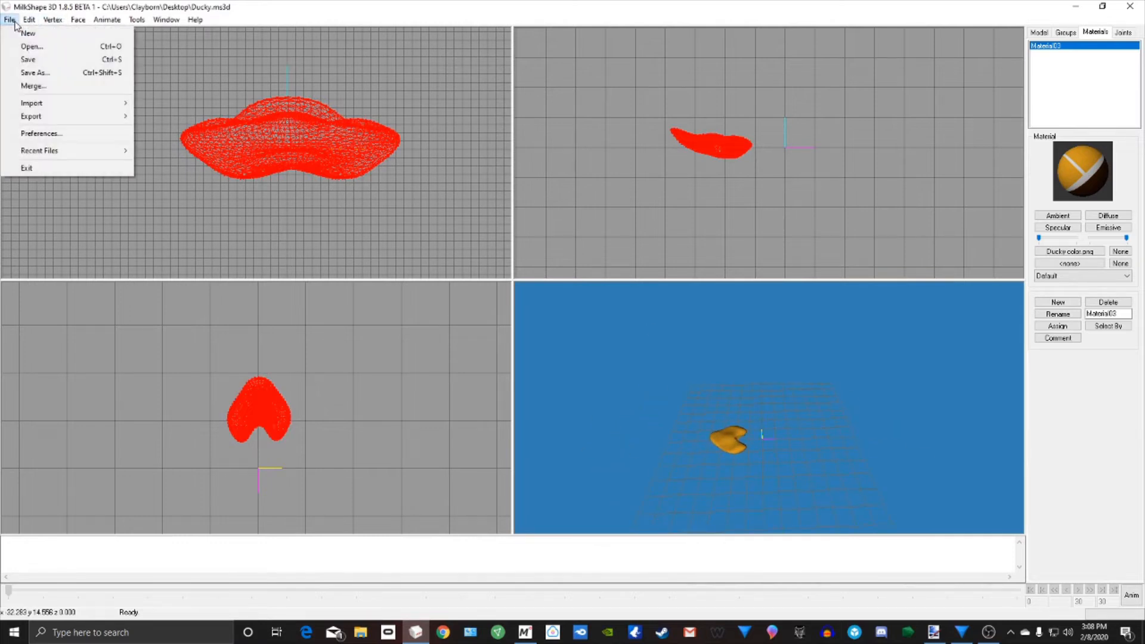
{"action": "mouse_move", "coordinate": [48, 116]}
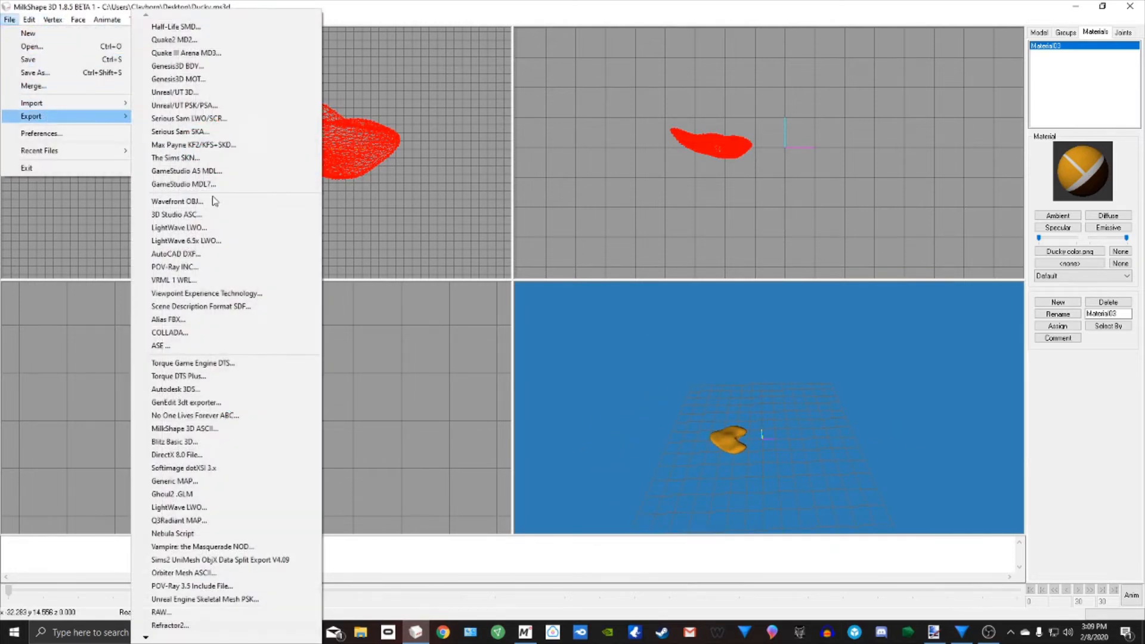
{"action": "left_click", "coordinate": [165, 346]}
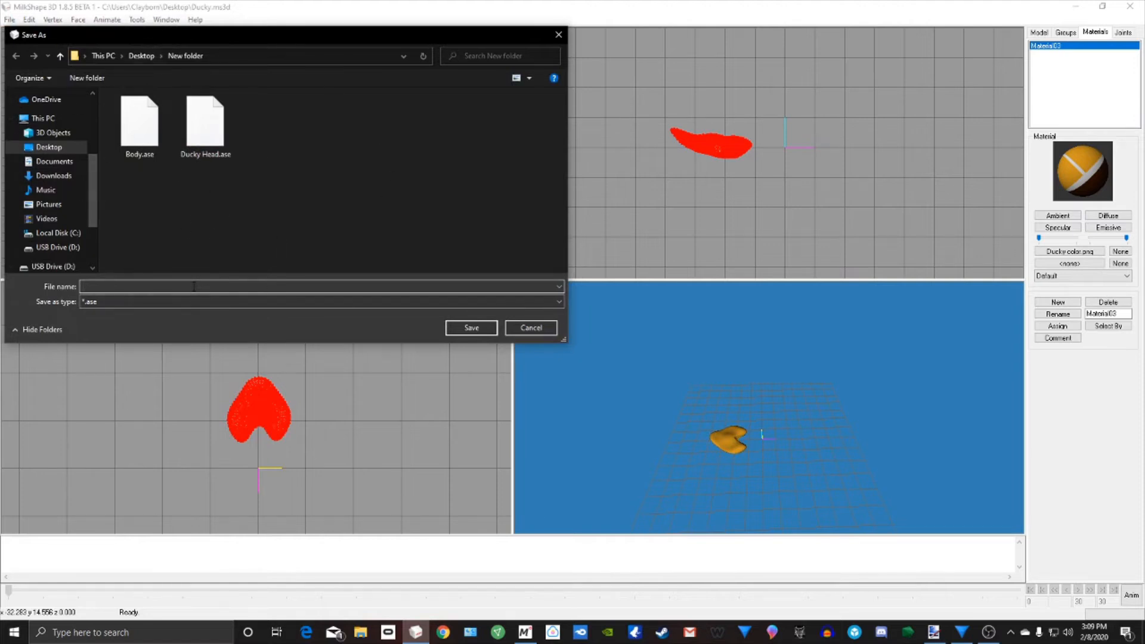
{"action": "type", "text": "Beak"}
{"action": "left_click", "coordinate": [464, 328]}
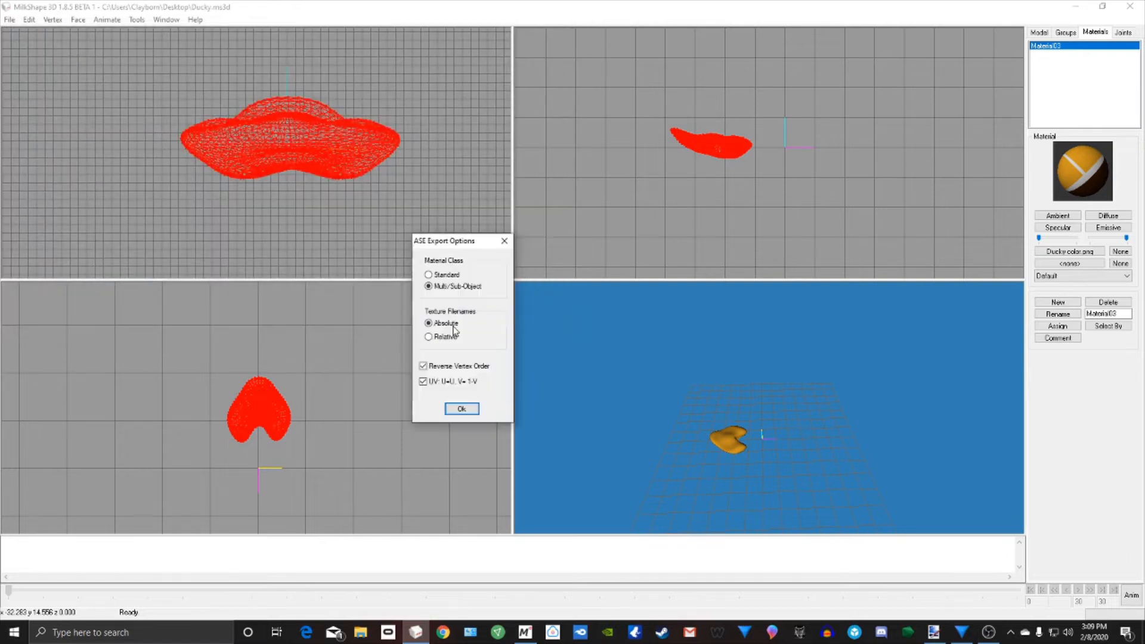
{"action": "left_click", "coordinate": [462, 409]}
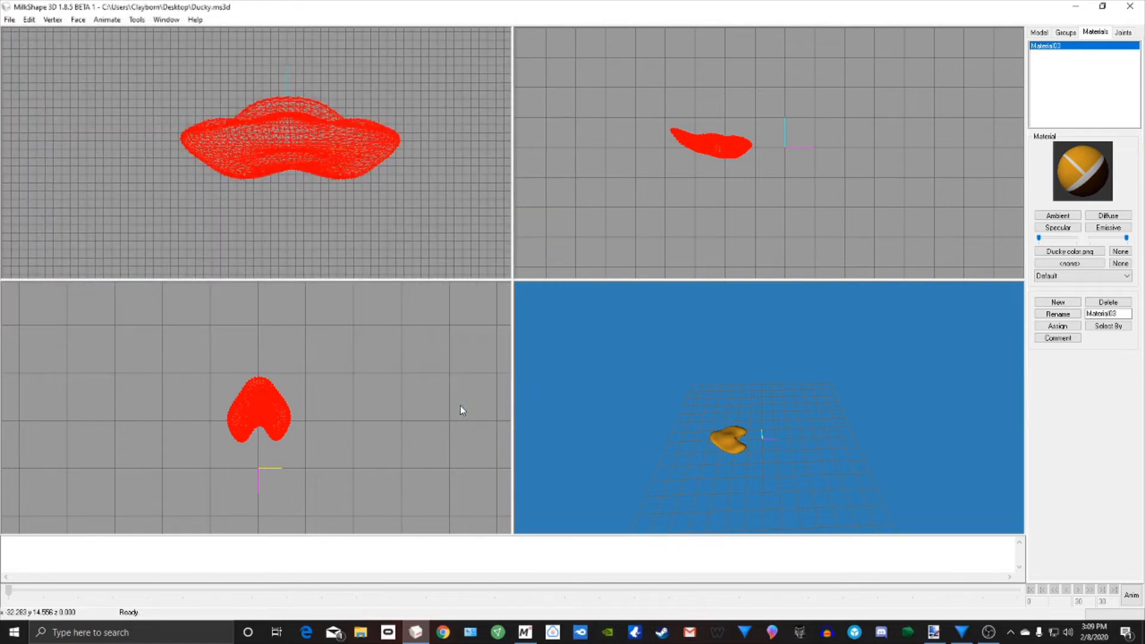
Step: Switch to Muvizu and load Beak.ase as the character's custom nose
{"action": "left_click", "coordinate": [1082, 8]}
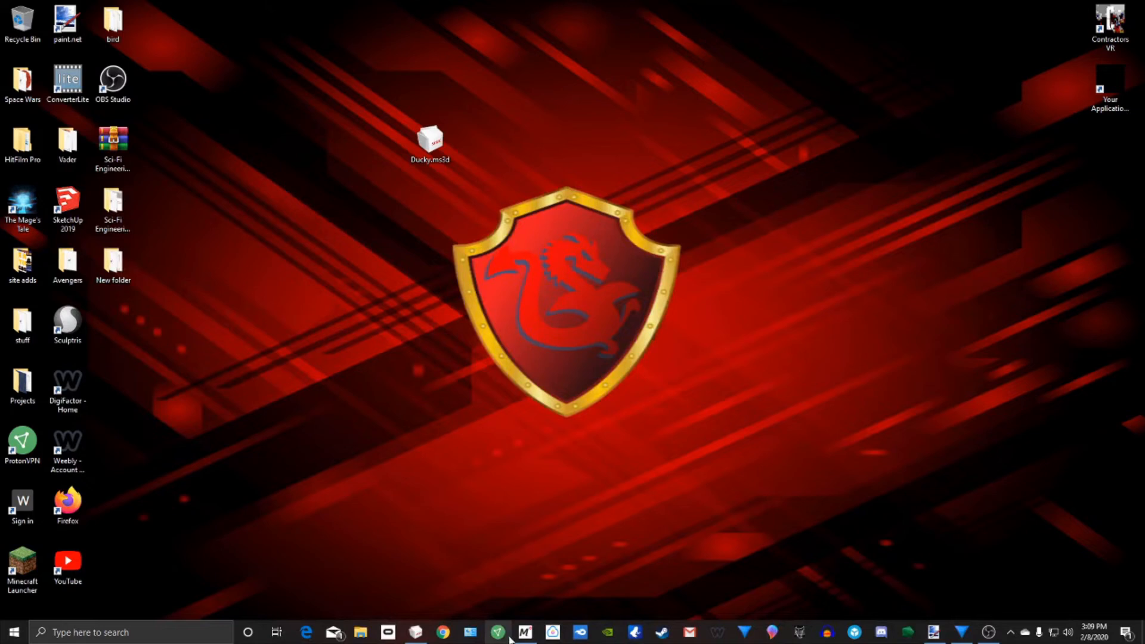
{"action": "left_click", "coordinate": [528, 635]}
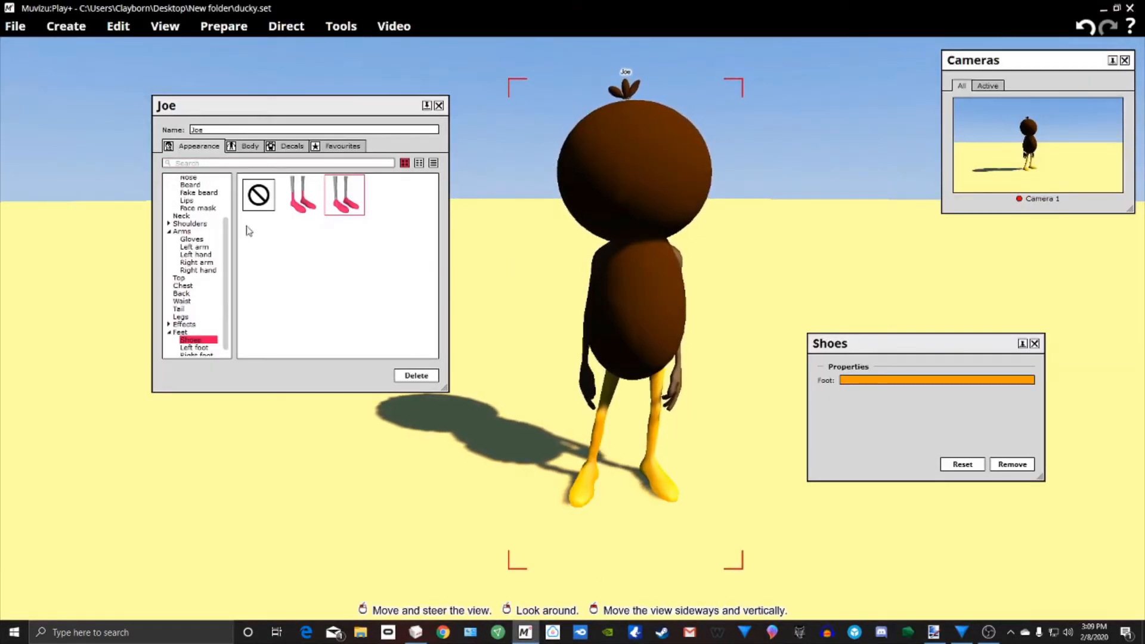
{"action": "left_click", "coordinate": [199, 208]}
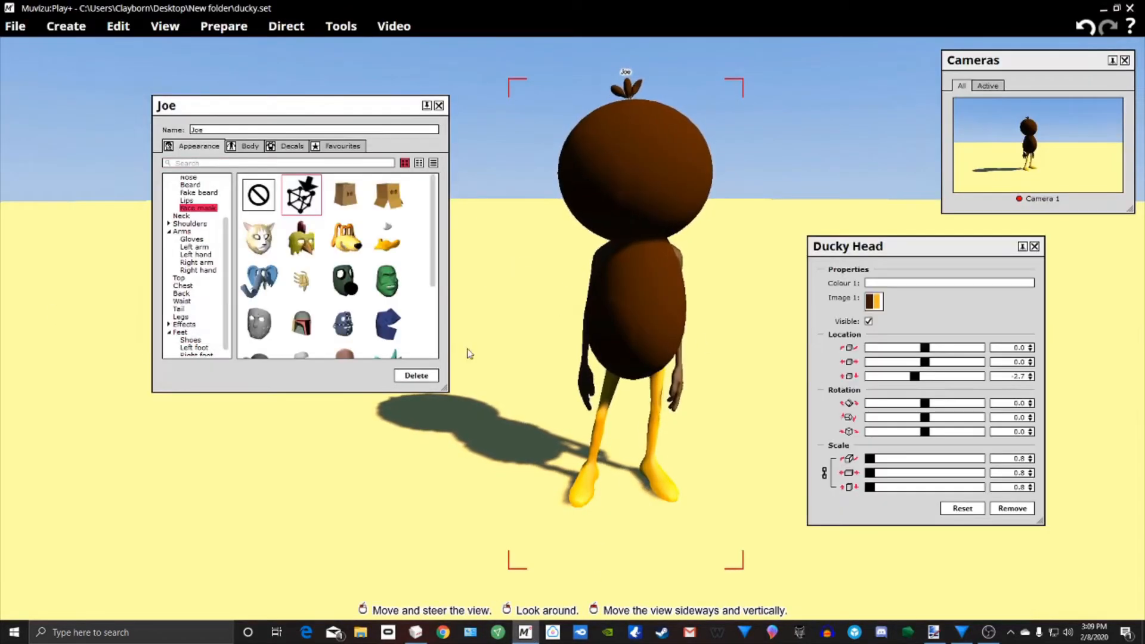
{"action": "scroll", "coordinate": [203, 287], "scroll_direction": "up", "scroll_amount": 3}
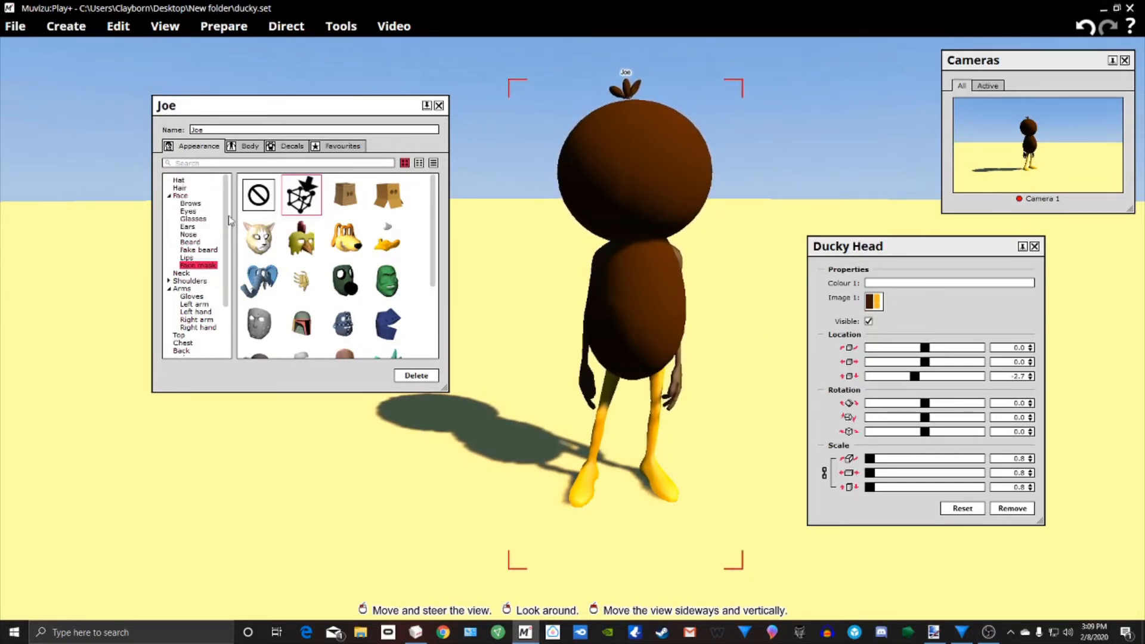
{"action": "left_click", "coordinate": [208, 250]}
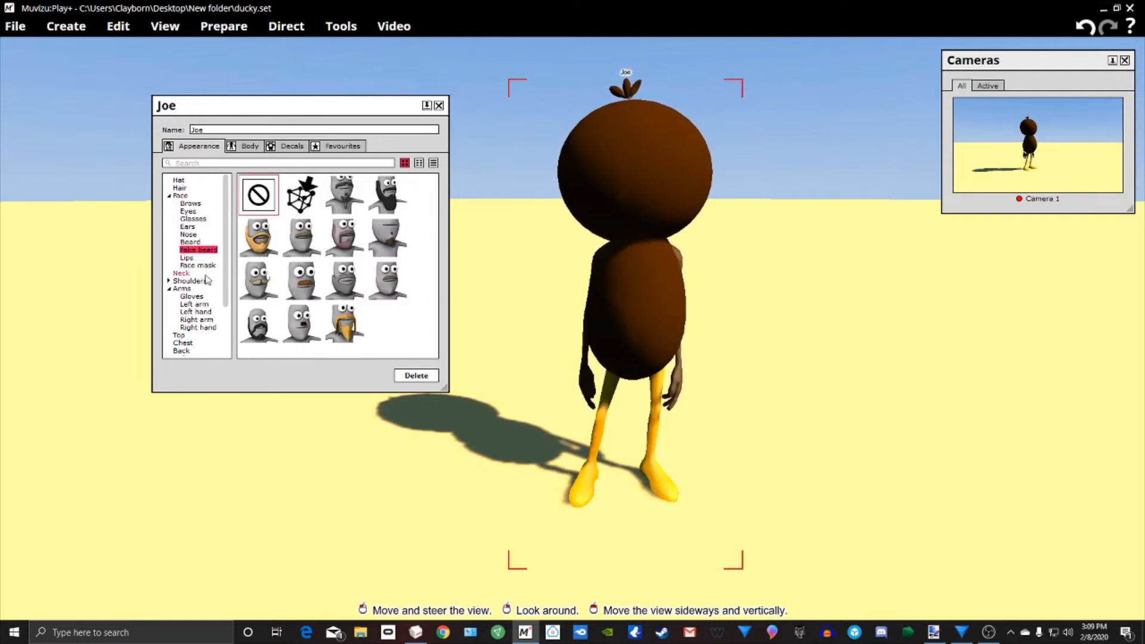
{"action": "left_click", "coordinate": [204, 236]}
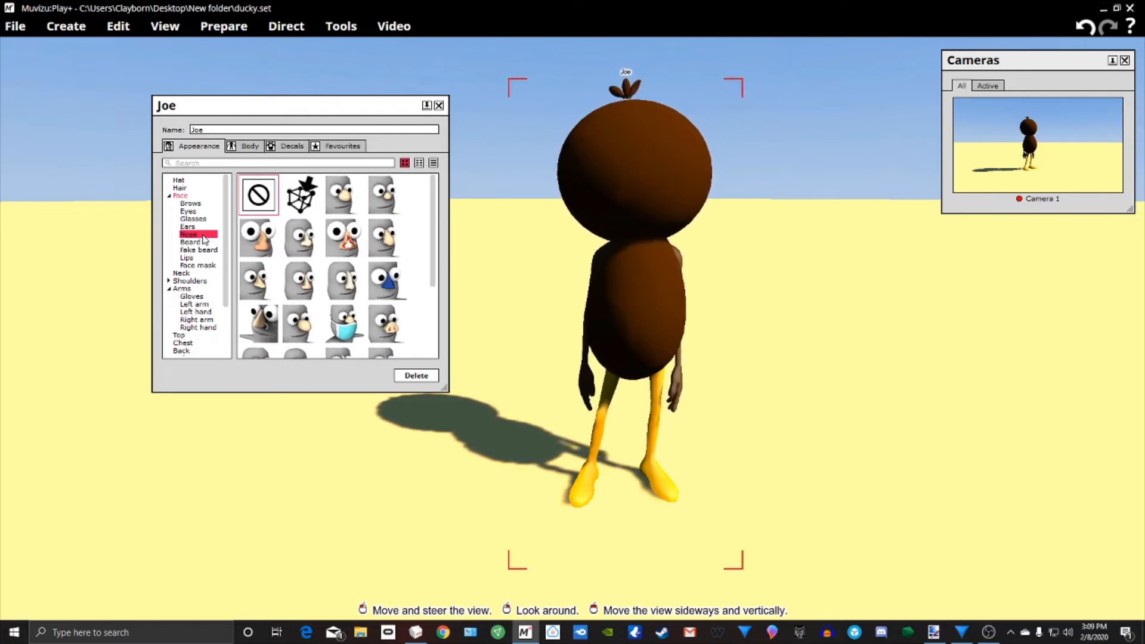
{"action": "left_click", "coordinate": [290, 207]}
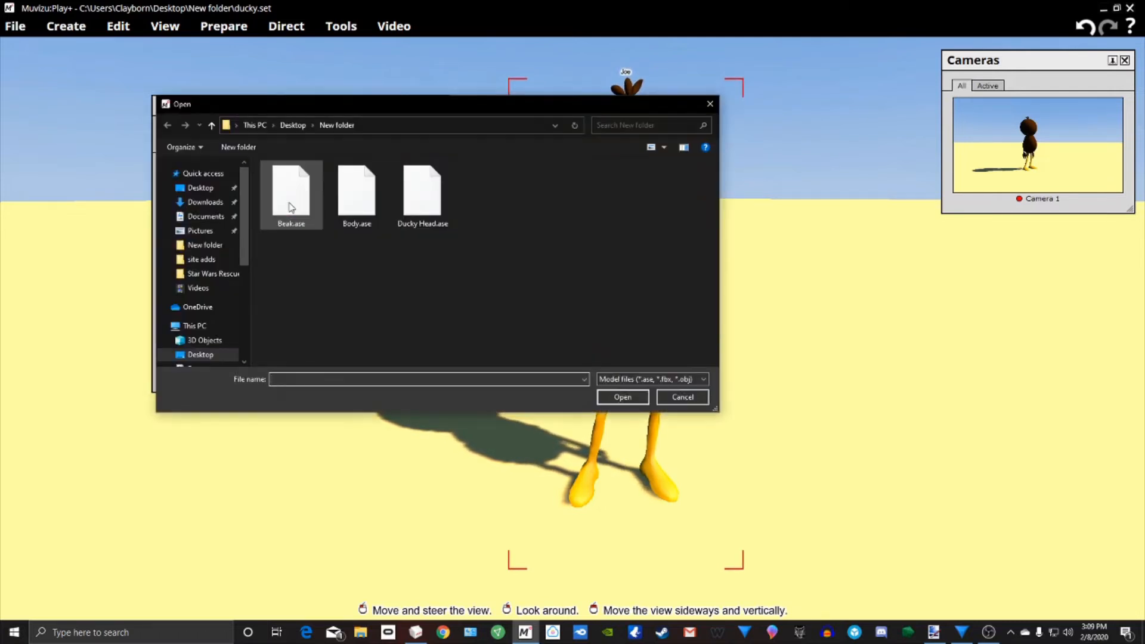
{"action": "left_click", "coordinate": [290, 207]}
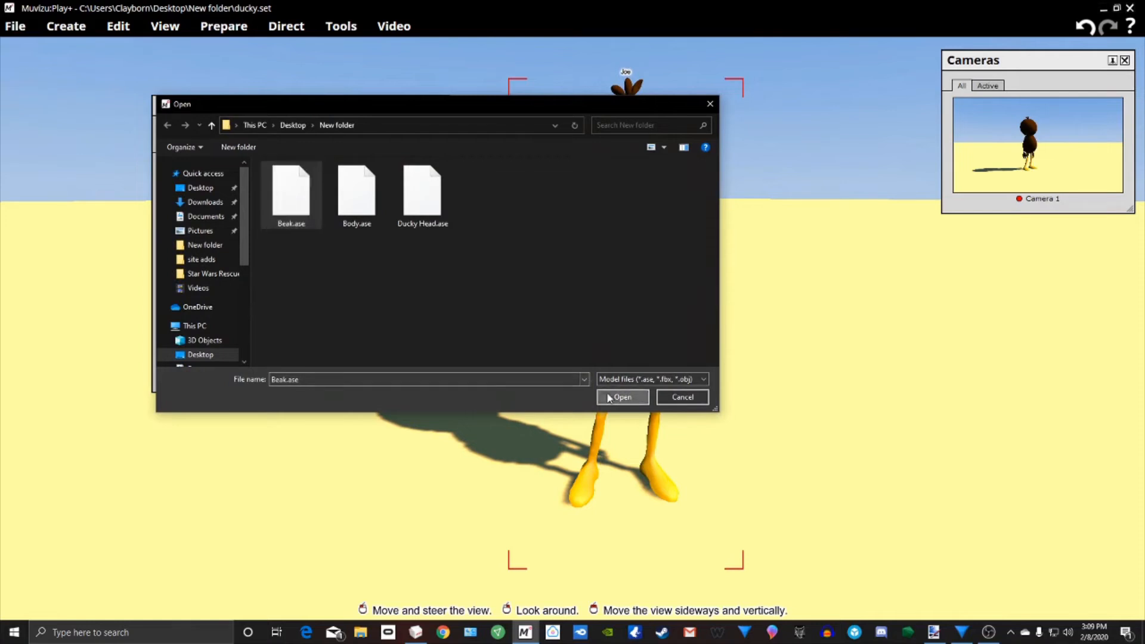
{"action": "key", "text": "Return"}
Step: Lower the beak to a vertical location of -6.0 and scale it uniformly to about 0.9
{"action": "right_click_drag", "start_coordinate": [753, 276], "coordinate": [637, 346]}
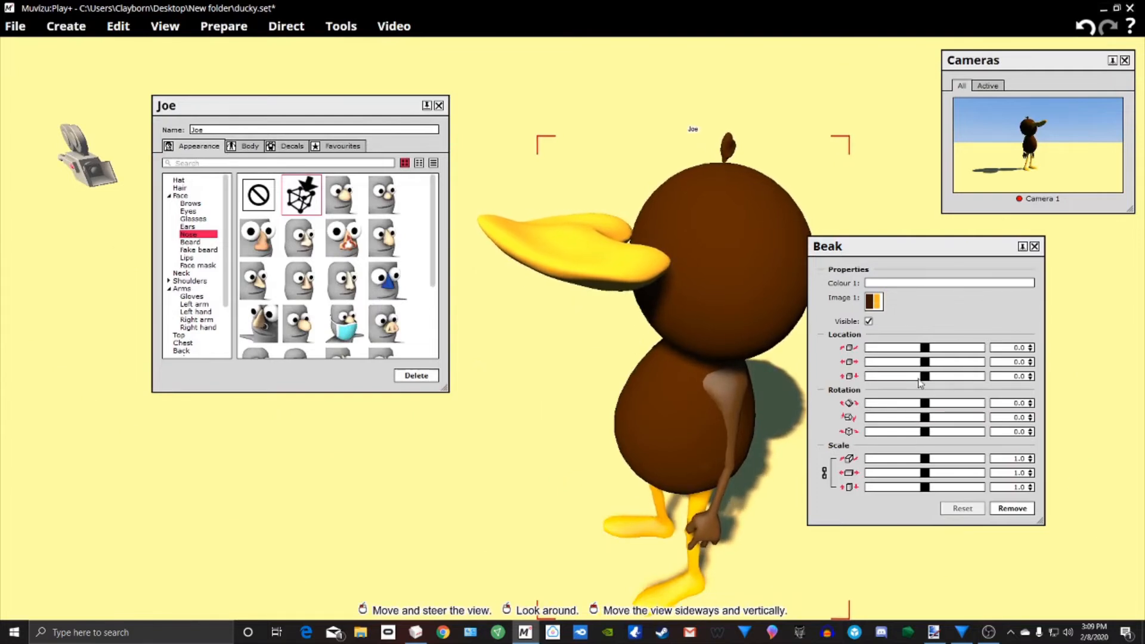
{"action": "left_click_drag", "start_coordinate": [900, 379], "coordinate": [881, 383]}
{"action": "left_click_drag", "start_coordinate": [519, 440], "coordinate": [704, 453]}
{"action": "left_click_drag", "start_coordinate": [924, 473], "coordinate": [910, 476]}
{"action": "left_click_drag", "start_coordinate": [686, 478], "coordinate": [704, 442]}
Step: Shift the beak against the head to 4.8 on the second location axis, keeping the uniform scale at about 0.9
{"action": "middle_click_drag", "start_coordinate": [704, 442], "coordinate": [704, 363]}
{"action": "right_click_drag", "start_coordinate": [704, 364], "coordinate": [704, 418]}
{"action": "left_click_drag", "start_coordinate": [925, 348], "coordinate": [937, 365]}
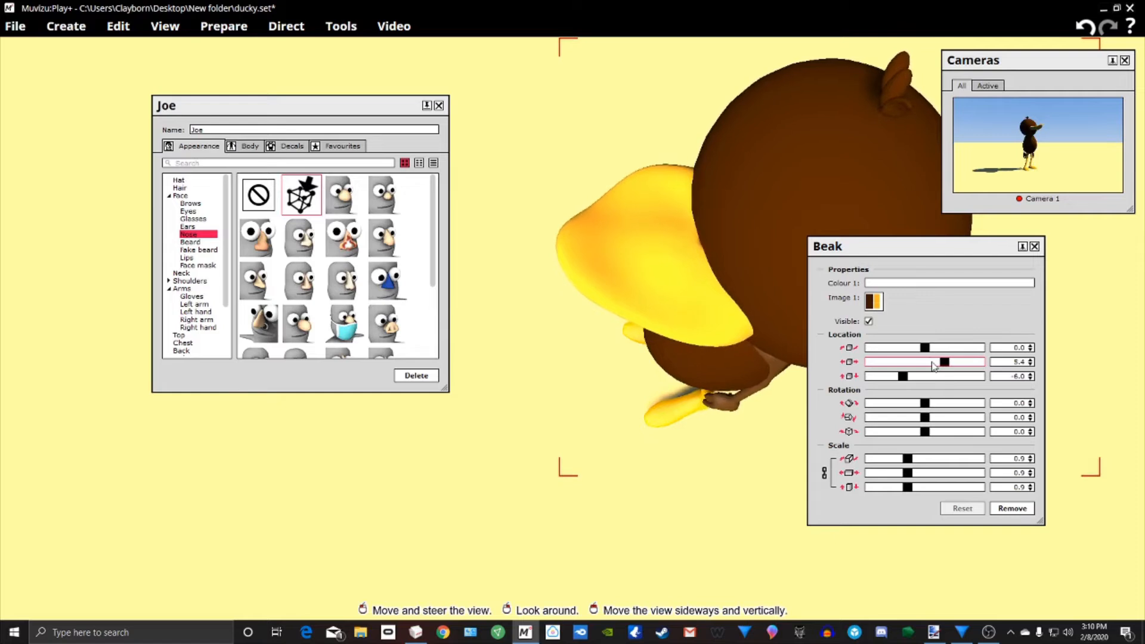
{"action": "mouse_move", "coordinate": [656, 375]}
{"action": "left_mouse_down"}
{"action": "mouse_move", "coordinate": [627, 417]}
{"action": "mouse_move", "coordinate": [668, 421]}
{"action": "mouse_move", "coordinate": [647, 411]}
{"action": "mouse_move", "coordinate": [668, 387]}
{"action": "mouse_move", "coordinate": [671, 400]}
{"action": "mouse_move", "coordinate": [665, 391]}
{"action": "left_mouse_up"}
{"action": "right_click_drag", "start_coordinate": [580, 189], "coordinate": [599, 218]}
{"action": "scroll", "coordinate": [599, 218], "scroll_direction": "down", "scroll_amount": 4}
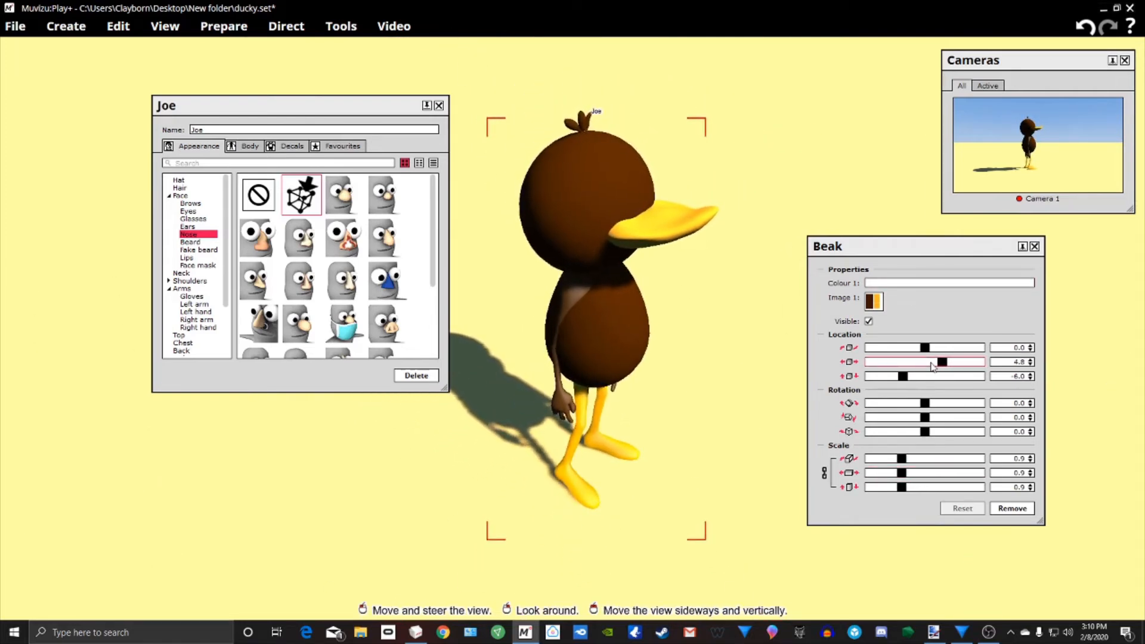
Step: Try to rotate the beak about its second rotation axis while viewing the character from the front
{"action": "right_click_drag", "start_coordinate": [608, 189], "coordinate": [737, 325]}
{"action": "left_click_drag", "start_coordinate": [736, 325], "coordinate": [763, 369]}
{"action": "right_click_drag", "start_coordinate": [763, 370], "coordinate": [744, 293]}
{"action": "right_click_drag", "start_coordinate": [631, 230], "coordinate": [642, 210]}
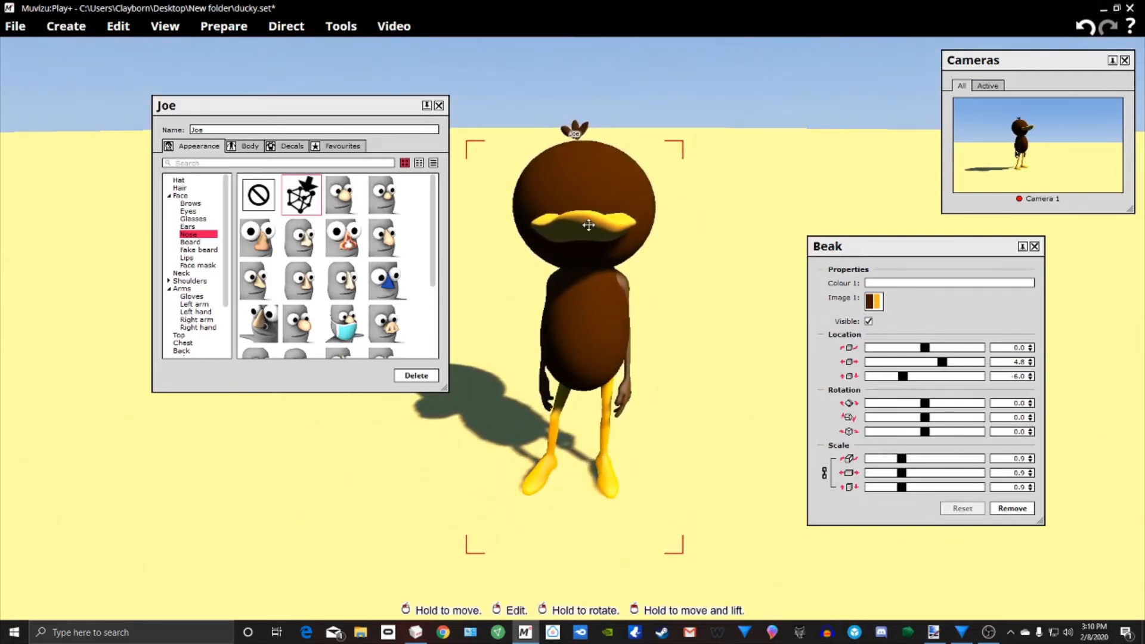
{"action": "left_click", "coordinate": [955, 422]}
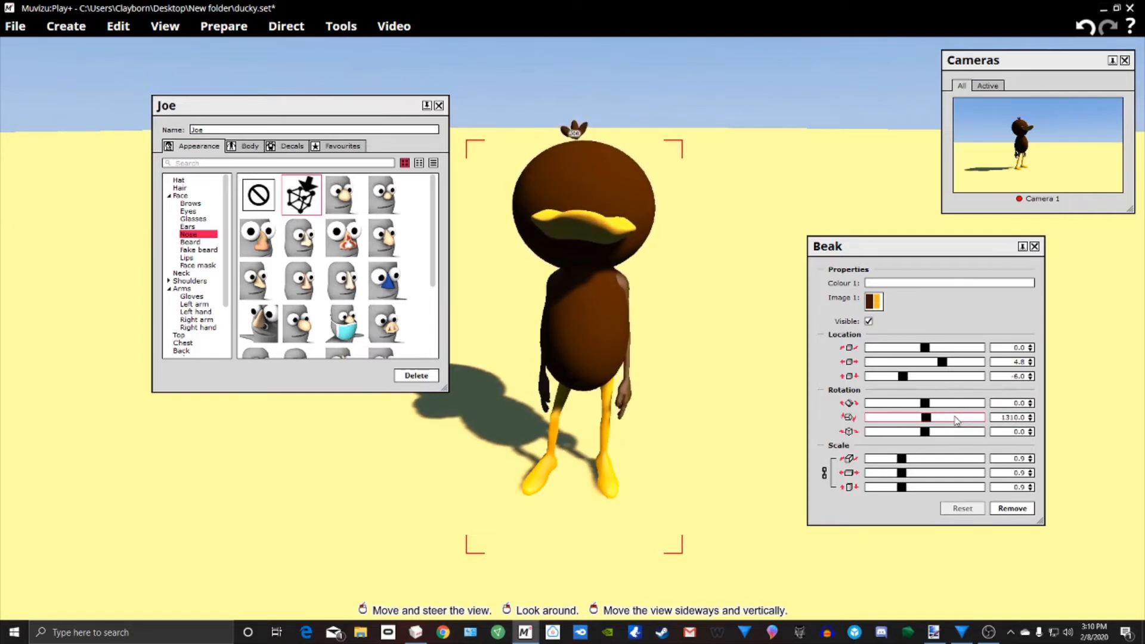
{"action": "scroll", "coordinate": [958, 421], "scroll_direction": "down", "scroll_amount": 1}
{"action": "mouse_move", "coordinate": [578, 221]}
{"action": "right_mouse_down"}
{"action": "mouse_move", "coordinate": [650, 222]}
{"action": "mouse_move", "coordinate": [599, 224]}
{"action": "right_mouse_up"}
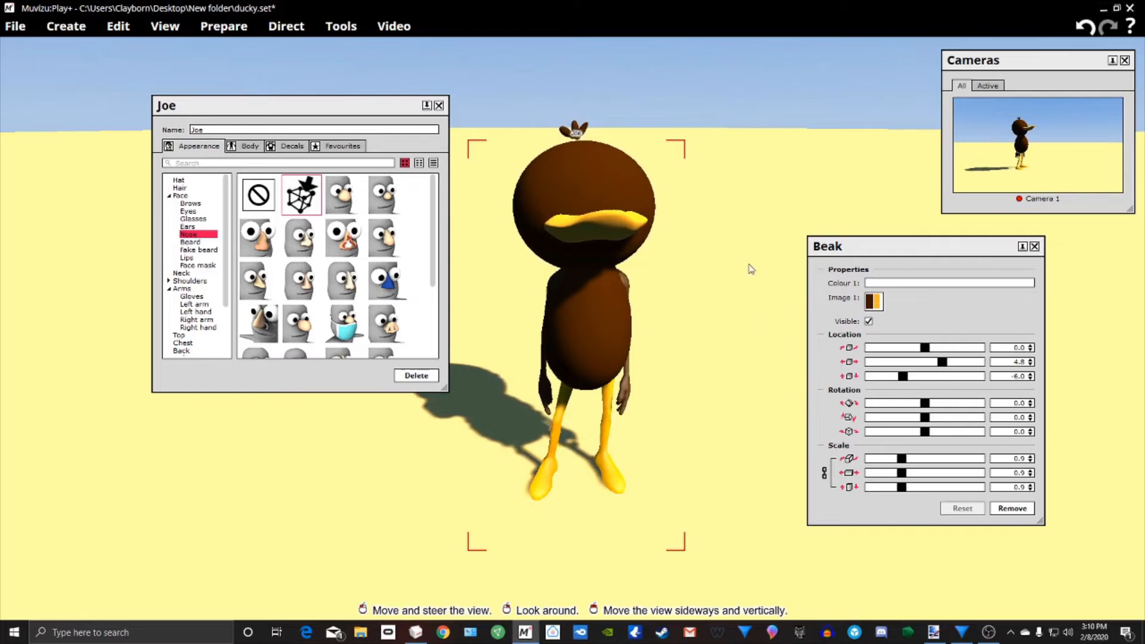
Step: Save the ducky.set scene and turn the character back to face forward
{"action": "left_click", "coordinate": [17, 26]}
{"action": "left_click", "coordinate": [30, 87]}
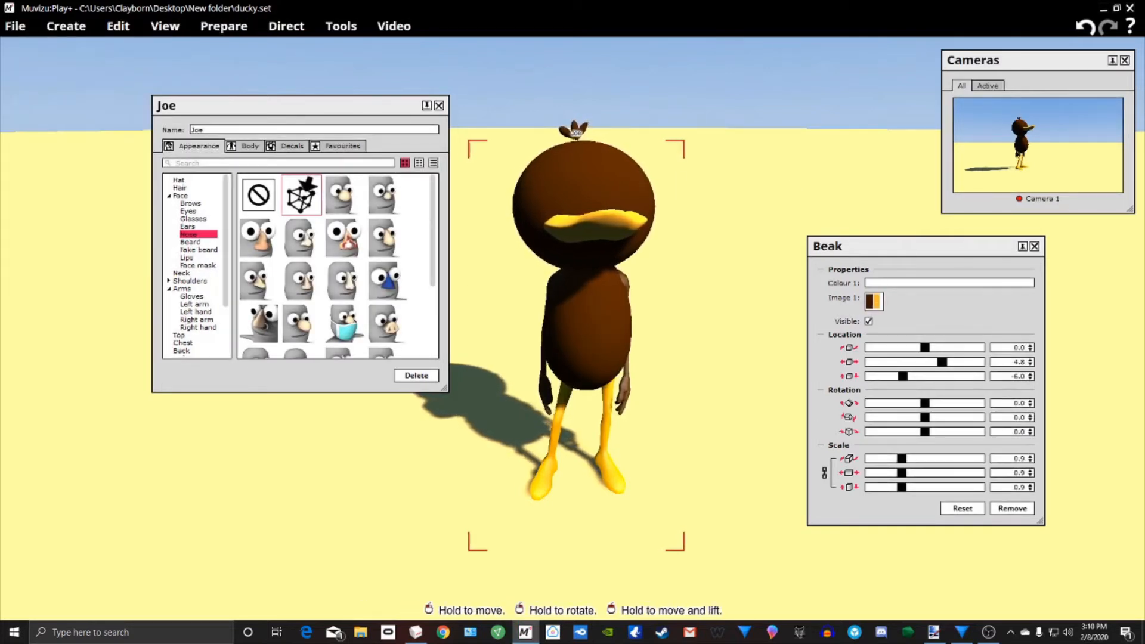
{"action": "right_click_drag", "start_coordinate": [617, 236], "coordinate": [602, 236]}
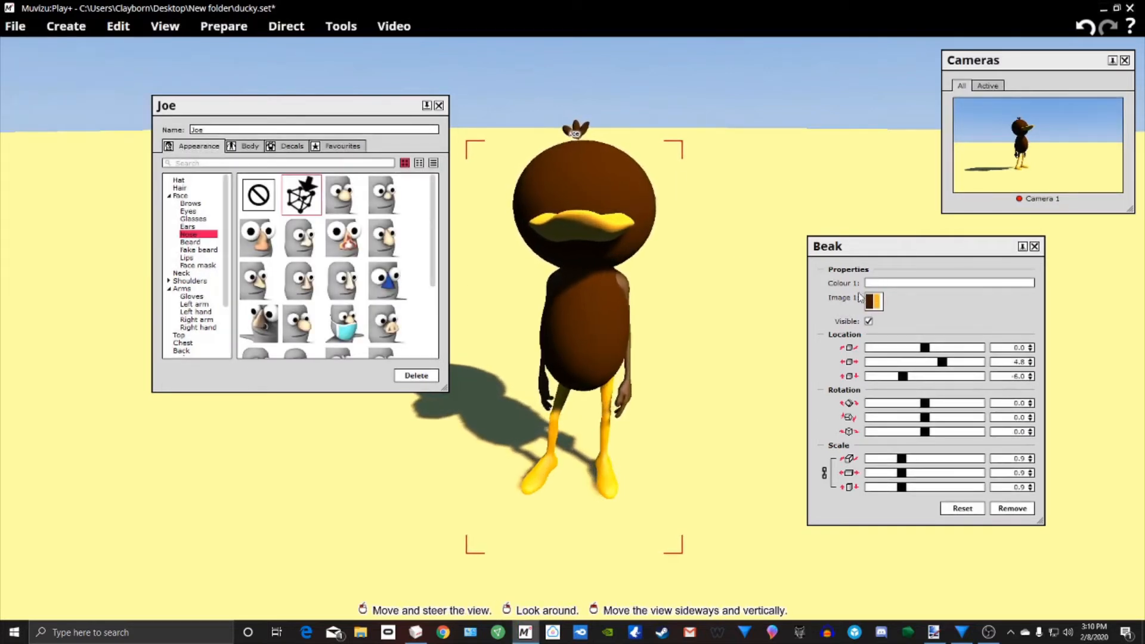
Step: Switch to MilkShape 3D and examine the beak's shape in the side and 3D views
{"action": "left_click", "coordinate": [1103, 8]}
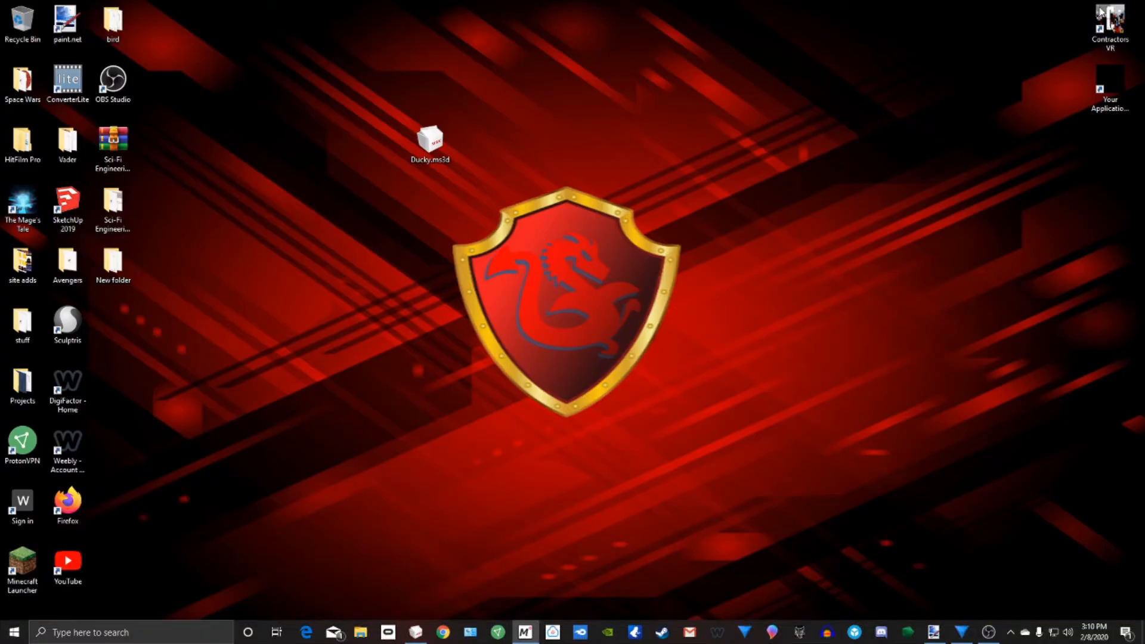
{"action": "left_click", "coordinate": [416, 633]}
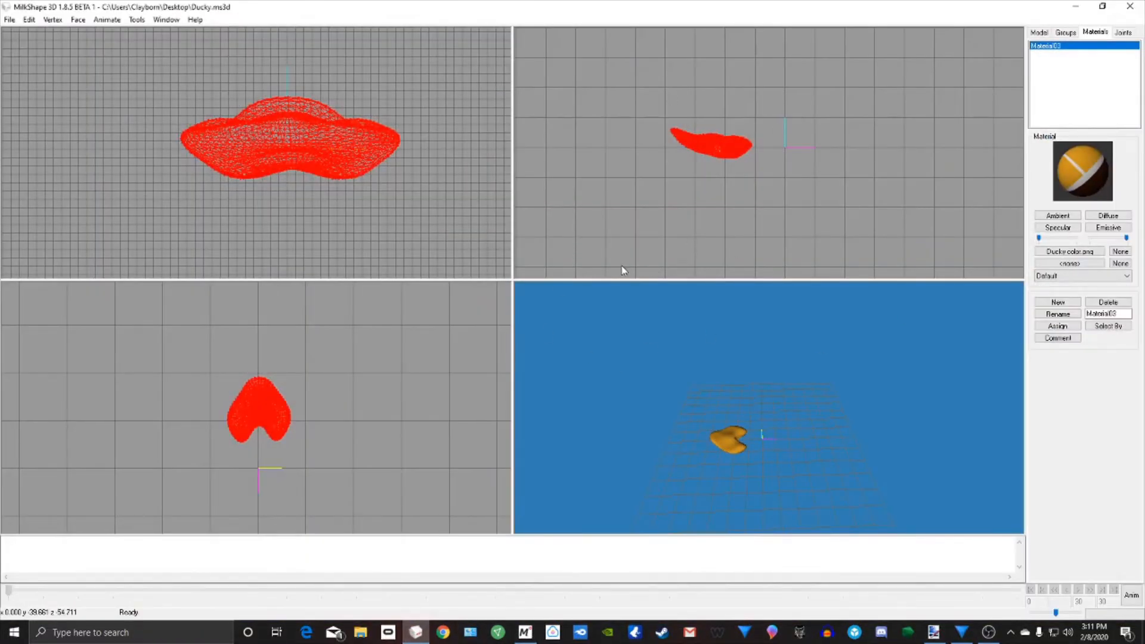
{"action": "left_click", "coordinate": [989, 632]}
{"action": "left_click", "coordinate": [989, 632]}
{"action": "left_click_drag", "start_coordinate": [814, 470], "coordinate": [837, 442]}
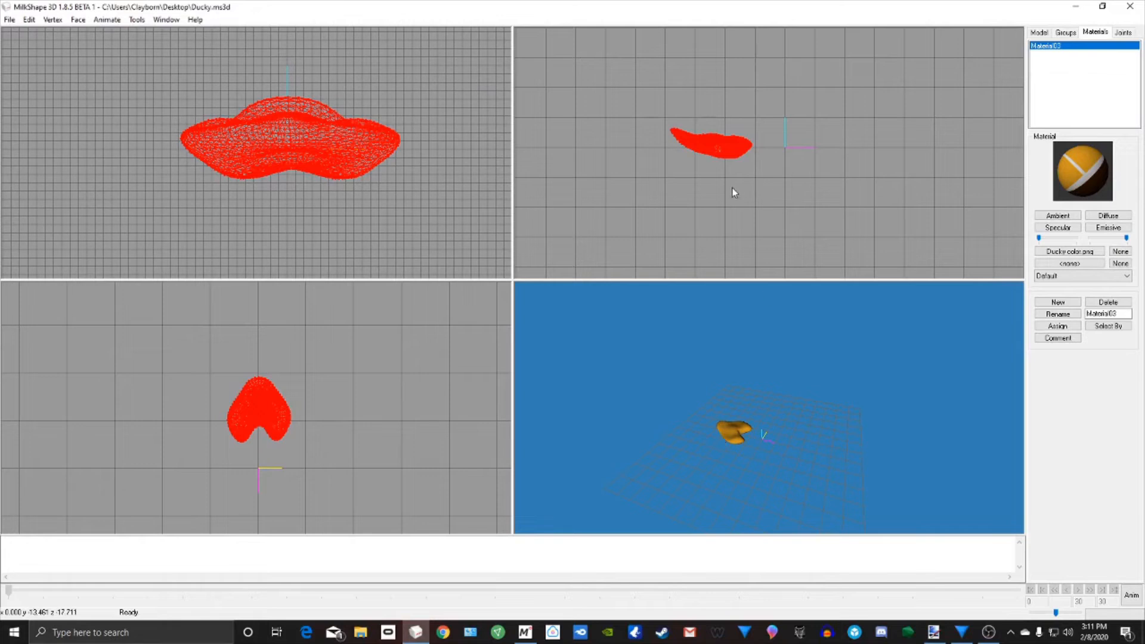
{"action": "scroll", "coordinate": [721, 220], "scroll_direction": "up", "scroll_amount": 3}
{"action": "left_click_drag", "start_coordinate": [771, 440], "coordinate": [796, 402]}
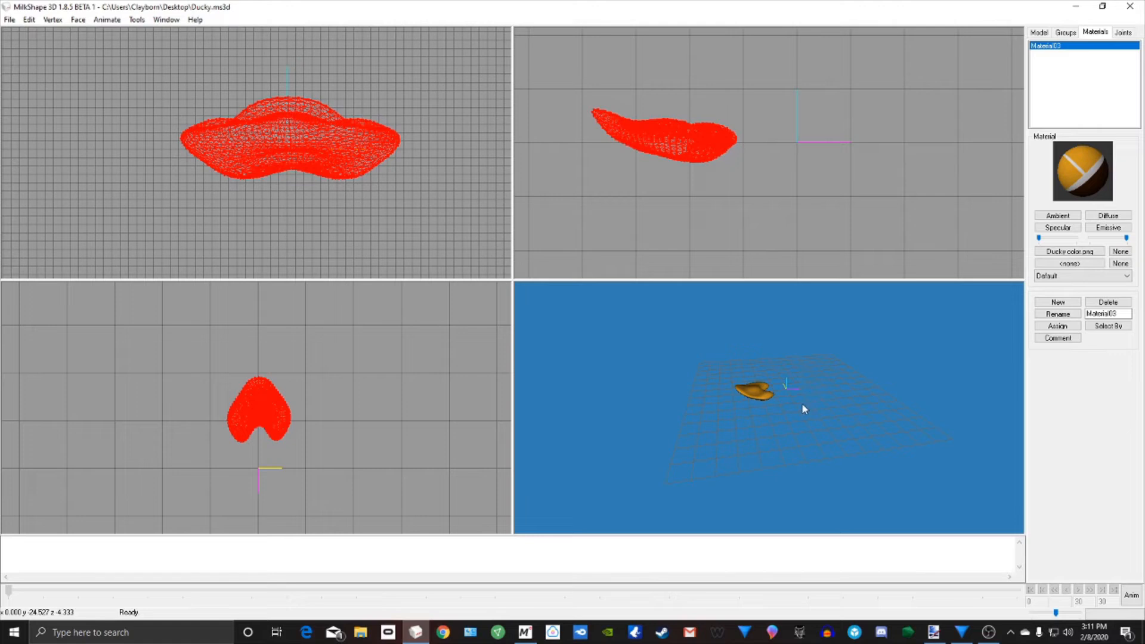
{"action": "left_click_drag", "start_coordinate": [811, 395], "coordinate": [812, 424]}
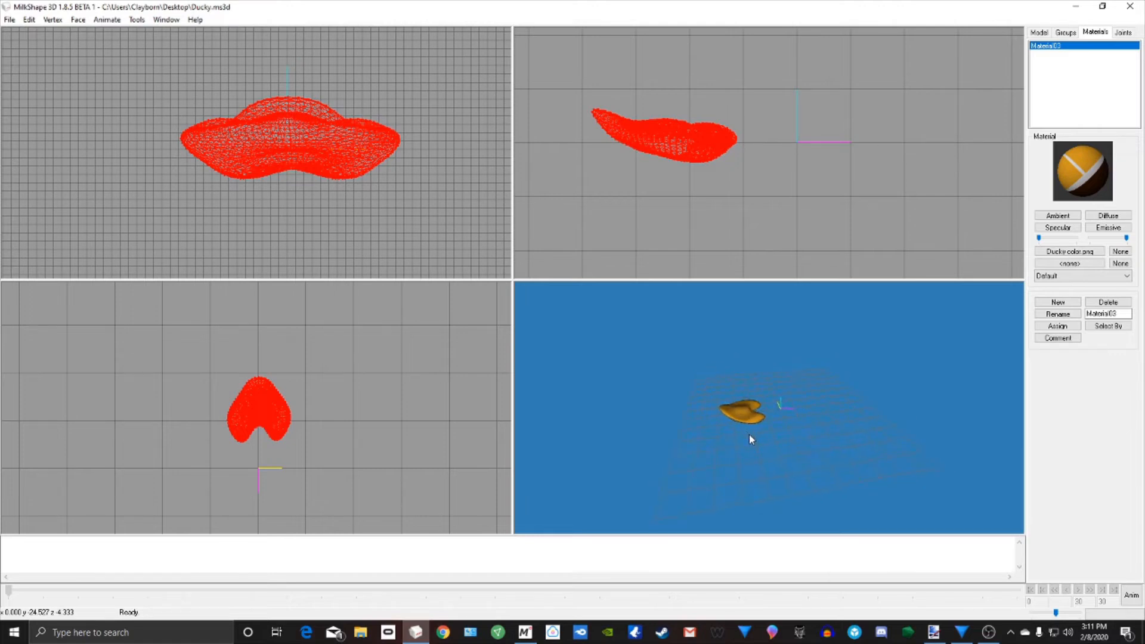
{"action": "left_click_drag", "start_coordinate": [769, 434], "coordinate": [826, 448]}
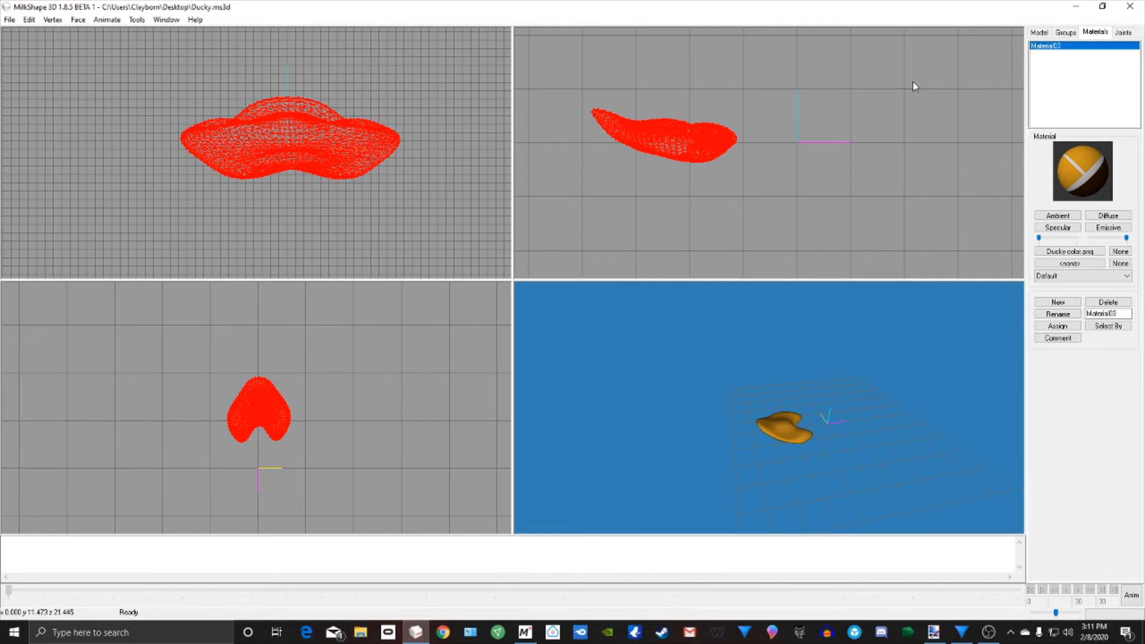
Step: Select the faces along the beak's upper surface in the side view, including those at the raised tip
{"action": "left_click", "coordinate": [1040, 33]}
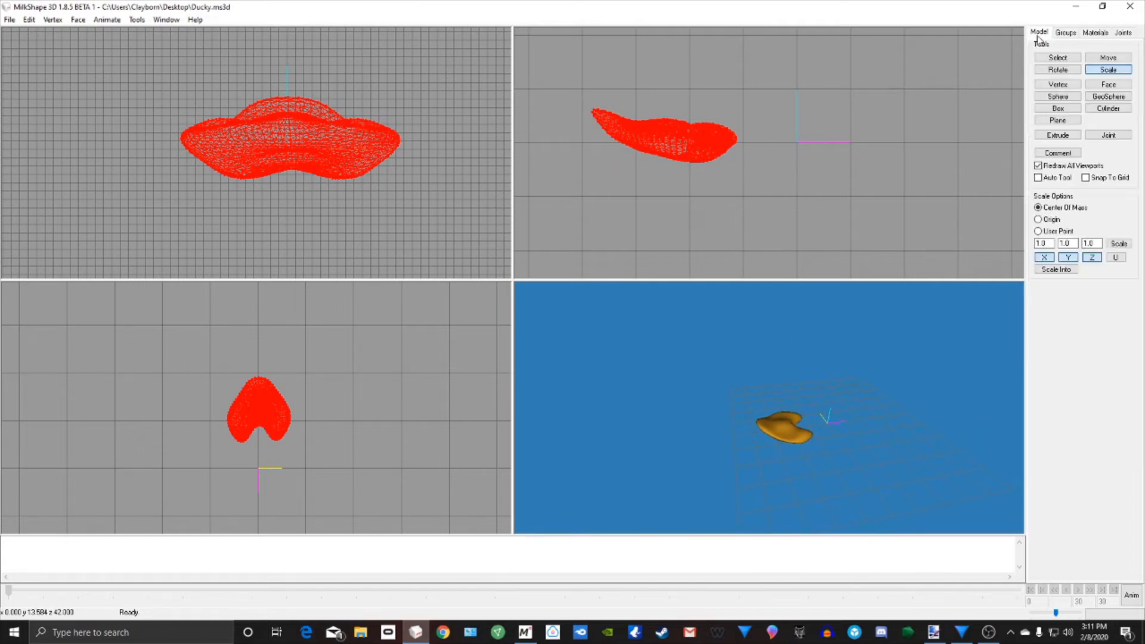
{"action": "left_click", "coordinate": [1044, 59]}
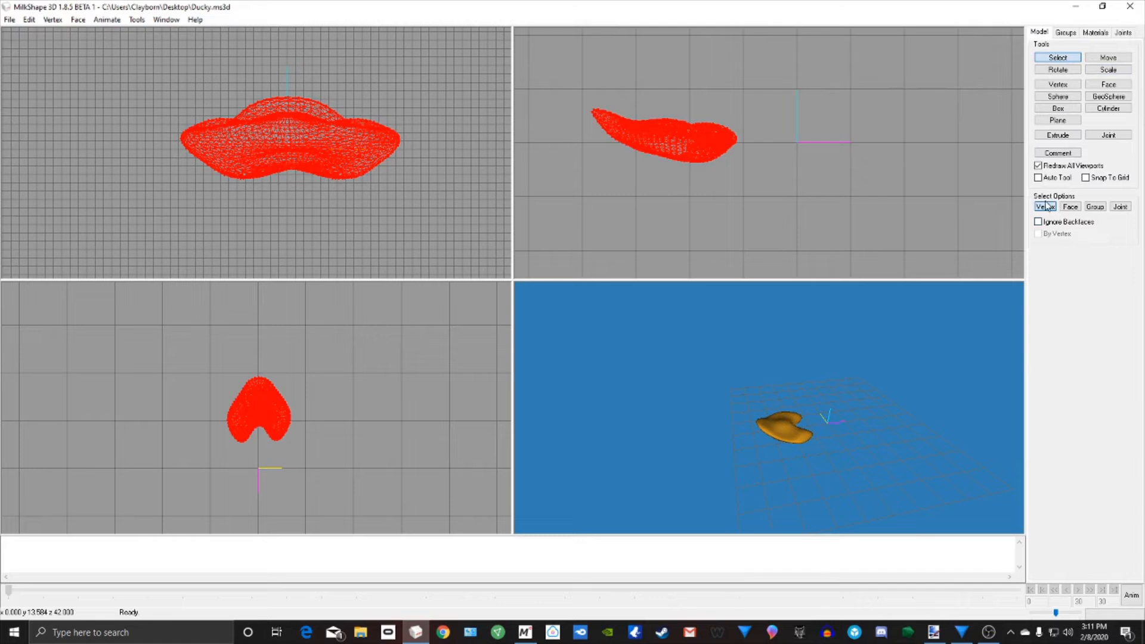
{"action": "left_click", "coordinate": [1071, 209]}
{"action": "left_click_drag", "start_coordinate": [572, 92], "coordinate": [767, 143]}
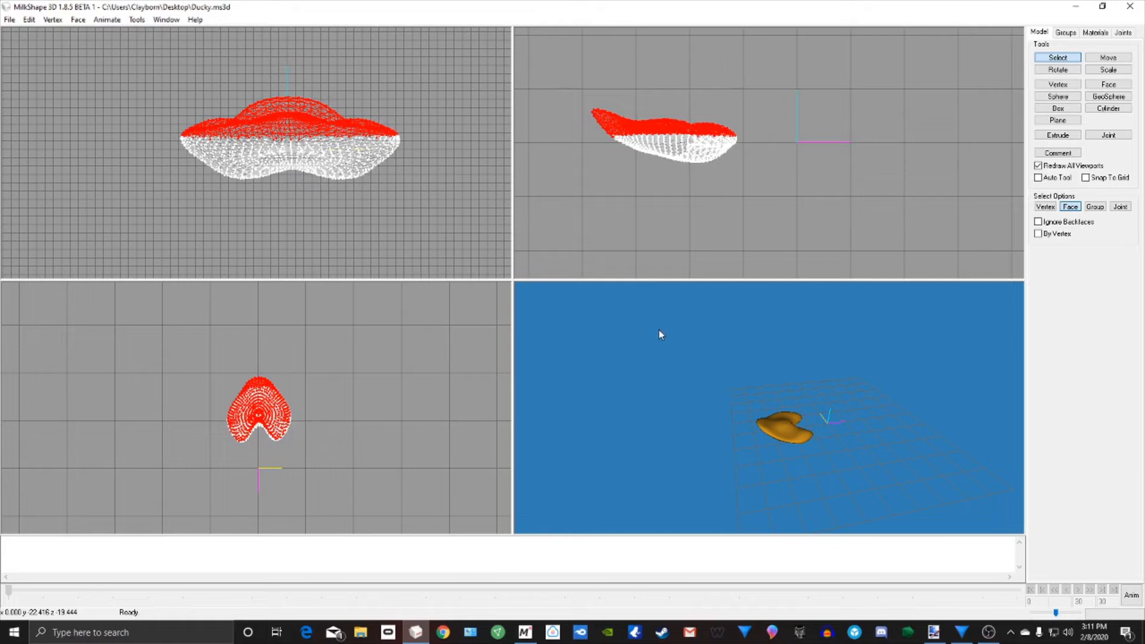
{"action": "left_click", "coordinate": [668, 199]}
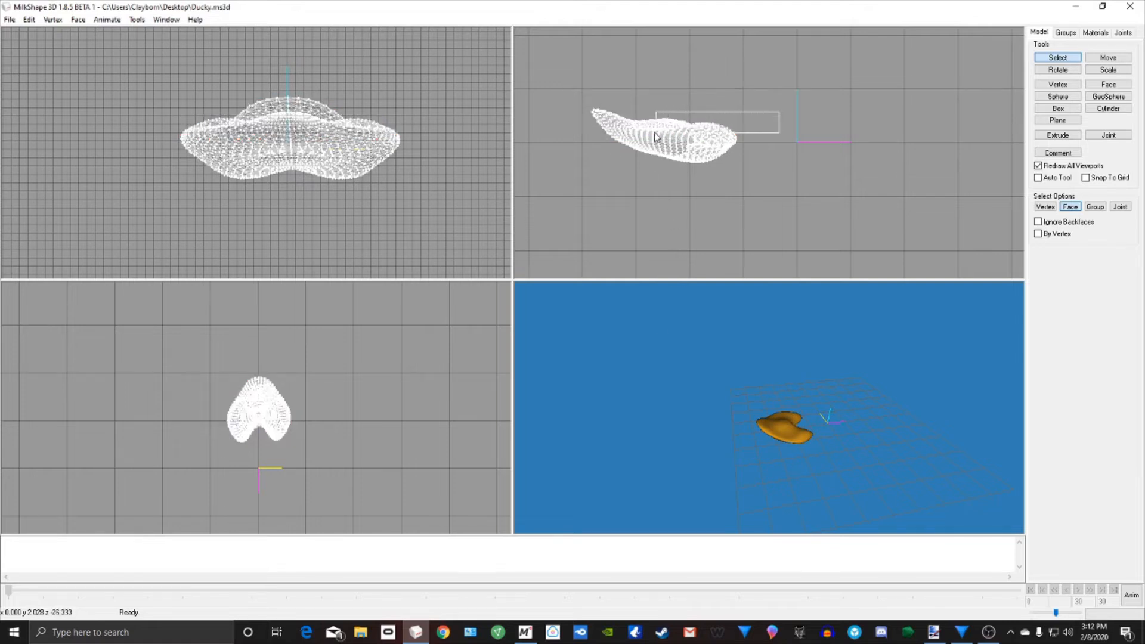
{"action": "left_click_drag", "start_coordinate": [637, 134], "coordinate": [640, 127]}
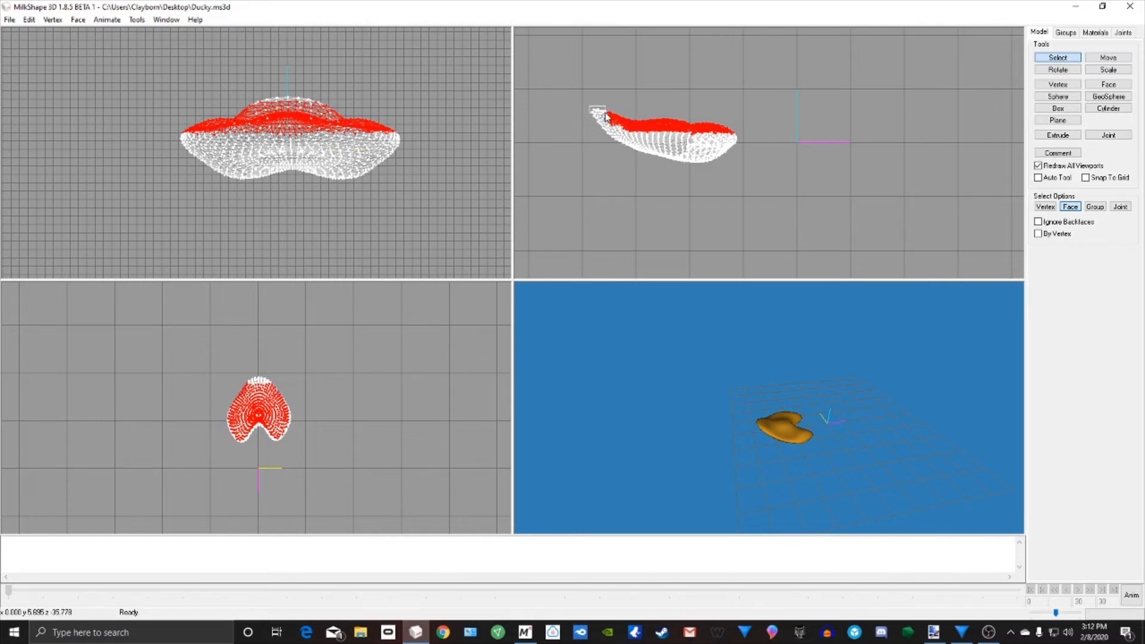
{"action": "left_click_drag", "start_coordinate": [608, 118], "coordinate": [609, 118], "text": "shift"}
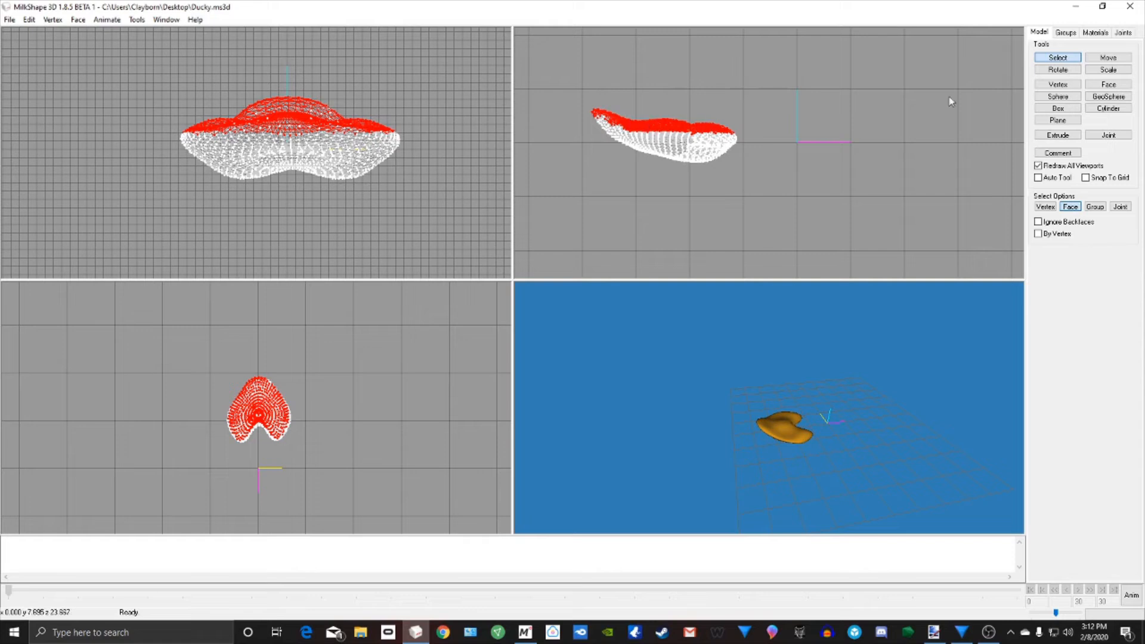
Step: Regroup the selected upper beak faces into a separate group and check which faces each of the two groups contains
{"action": "left_click", "coordinate": [1066, 33]}
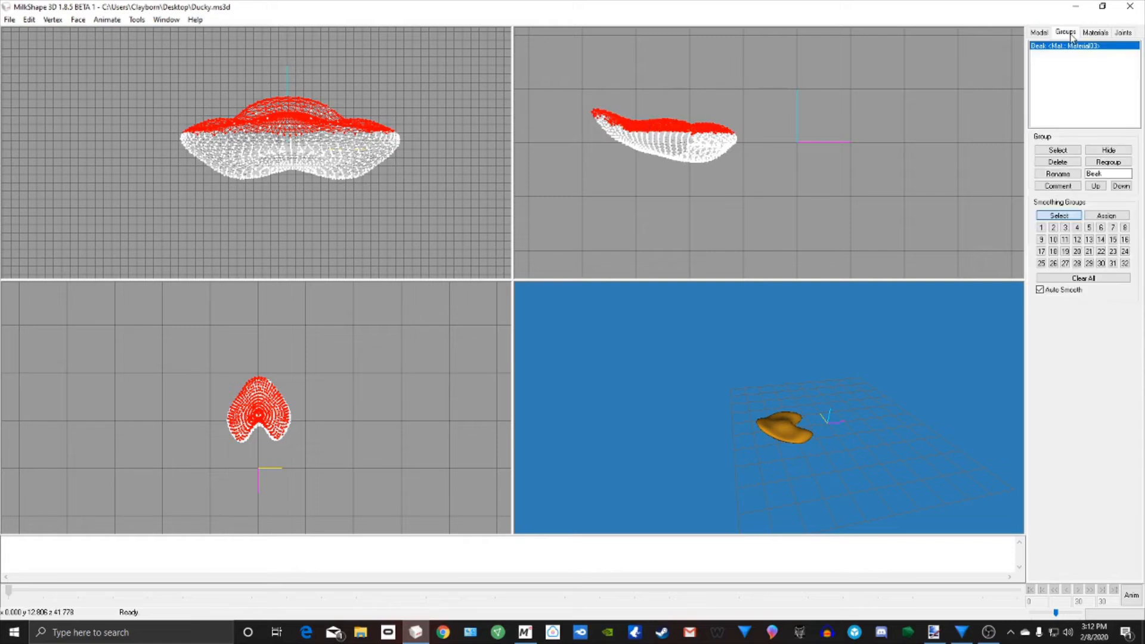
{"action": "left_click", "coordinate": [1110, 162]}
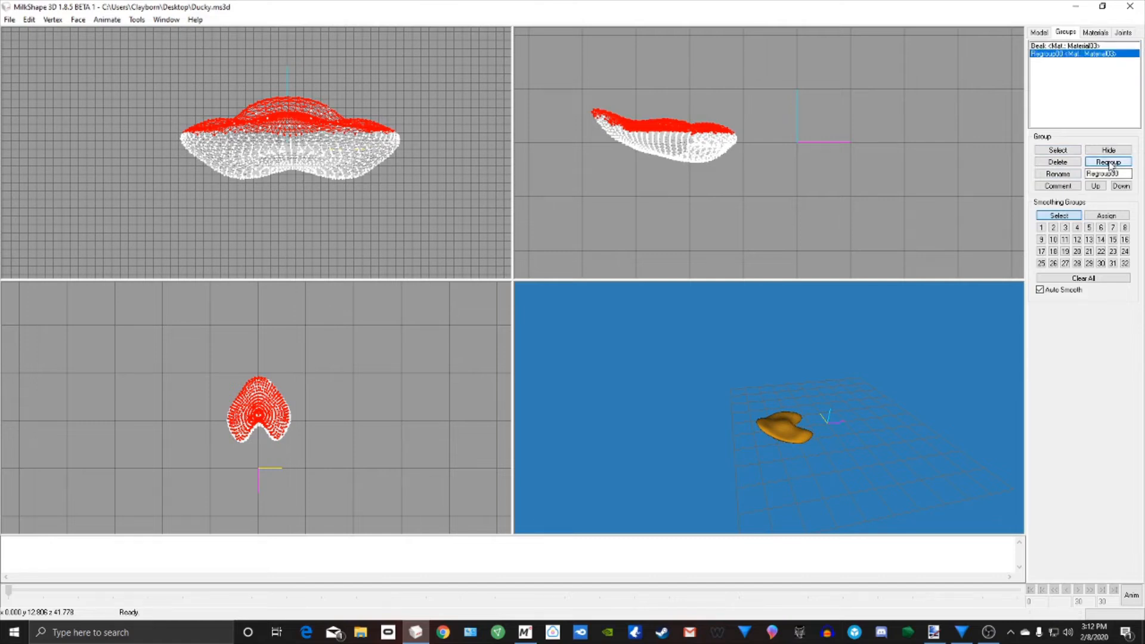
{"action": "double_click", "coordinate": [1043, 54]}
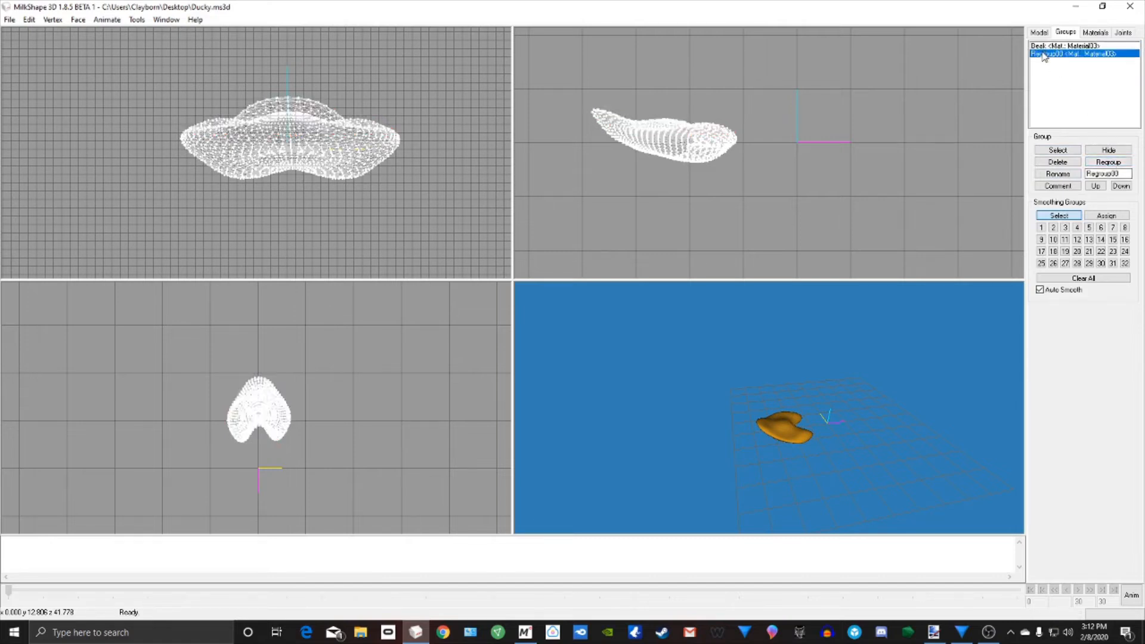
{"action": "double_click", "coordinate": [1044, 55]}
{"action": "double_click", "coordinate": [1044, 55]}
{"action": "double_click", "coordinate": [1045, 46]}
{"action": "double_click", "coordinate": [1046, 47]}
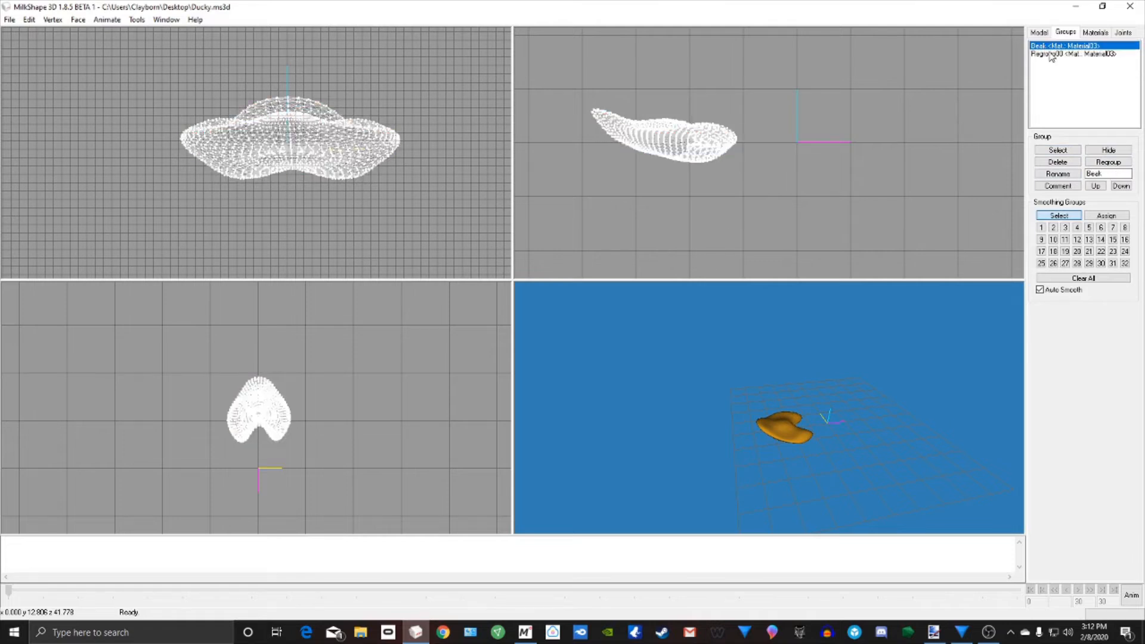
{"action": "double_click", "coordinate": [1044, 53]}
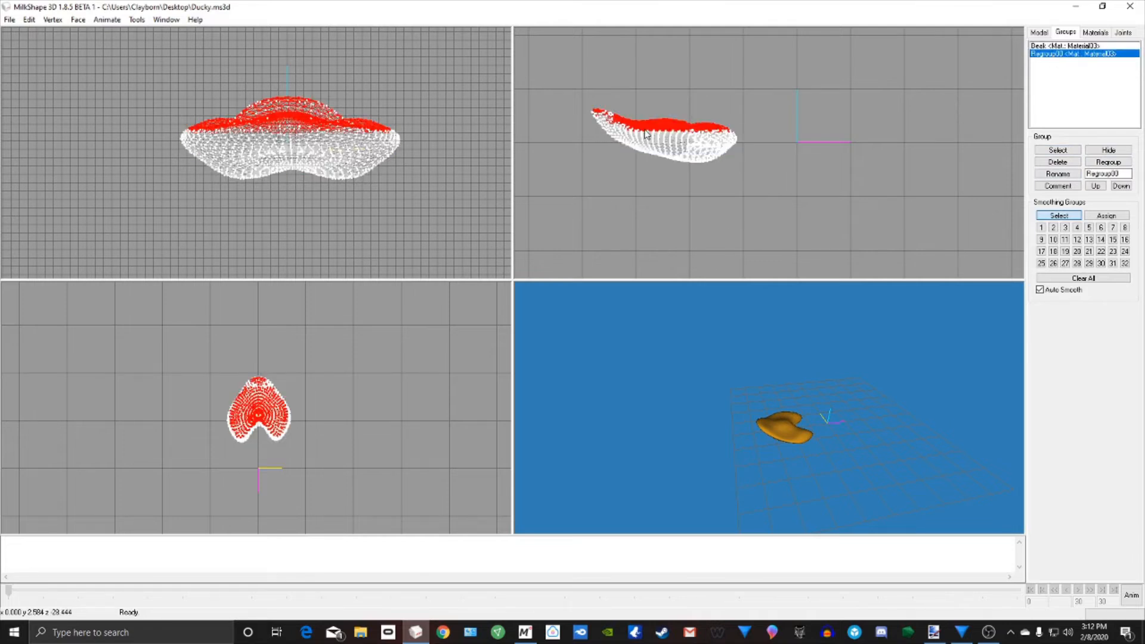
Step: Examine how the regrouped upper beak faces are mapped onto the Ducky color texture in the Texture Coordinate Editor
{"action": "left_click", "coordinate": [1102, 34]}
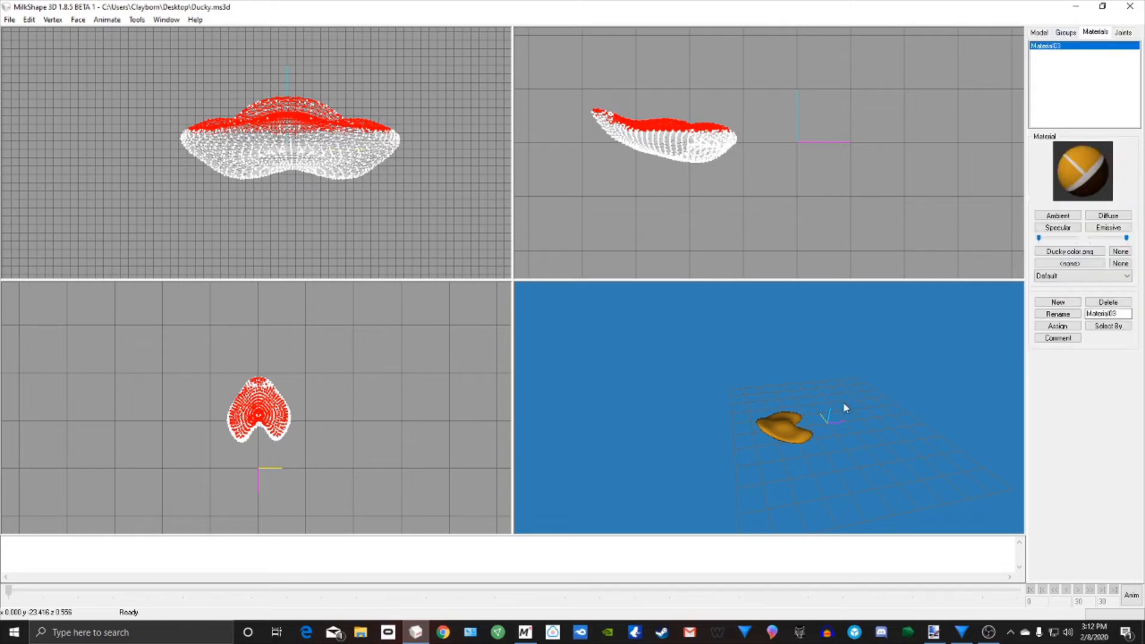
{"action": "left_click_drag", "start_coordinate": [843, 402], "coordinate": [840, 441]}
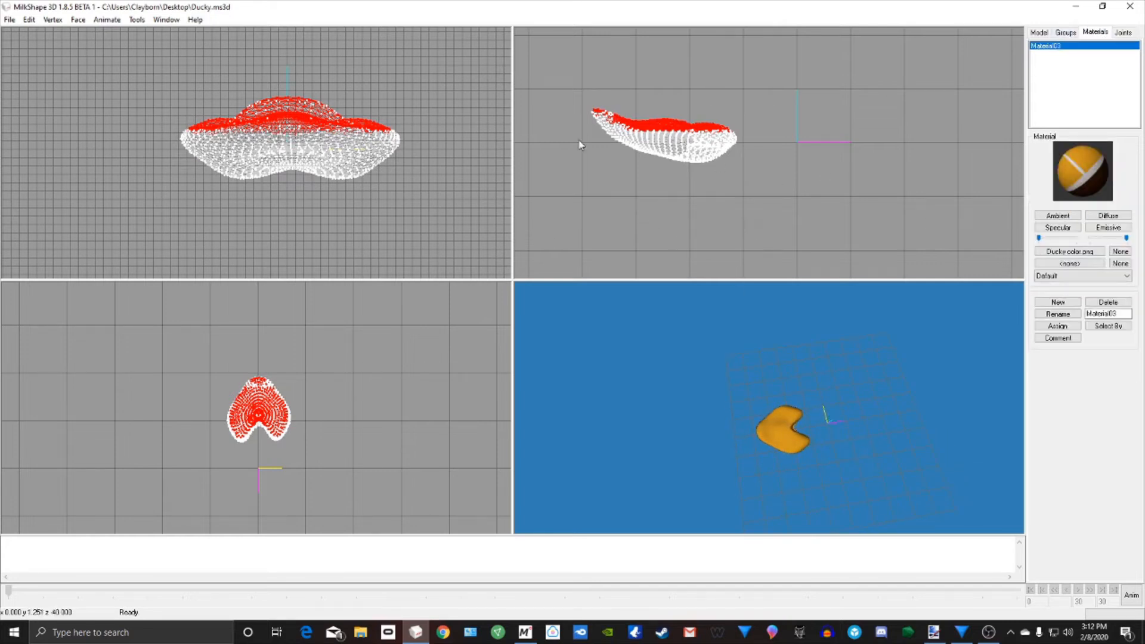
{"action": "left_click", "coordinate": [166, 20]}
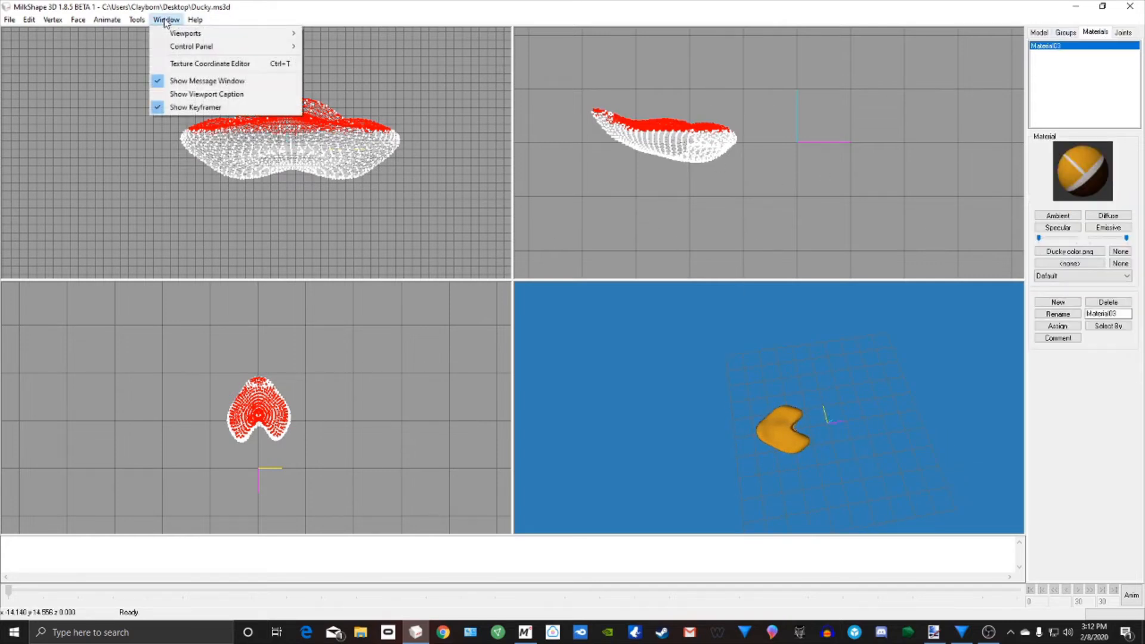
{"action": "left_click", "coordinate": [195, 64]}
{"action": "left_click_drag", "start_coordinate": [402, 57], "coordinate": [402, 81]}
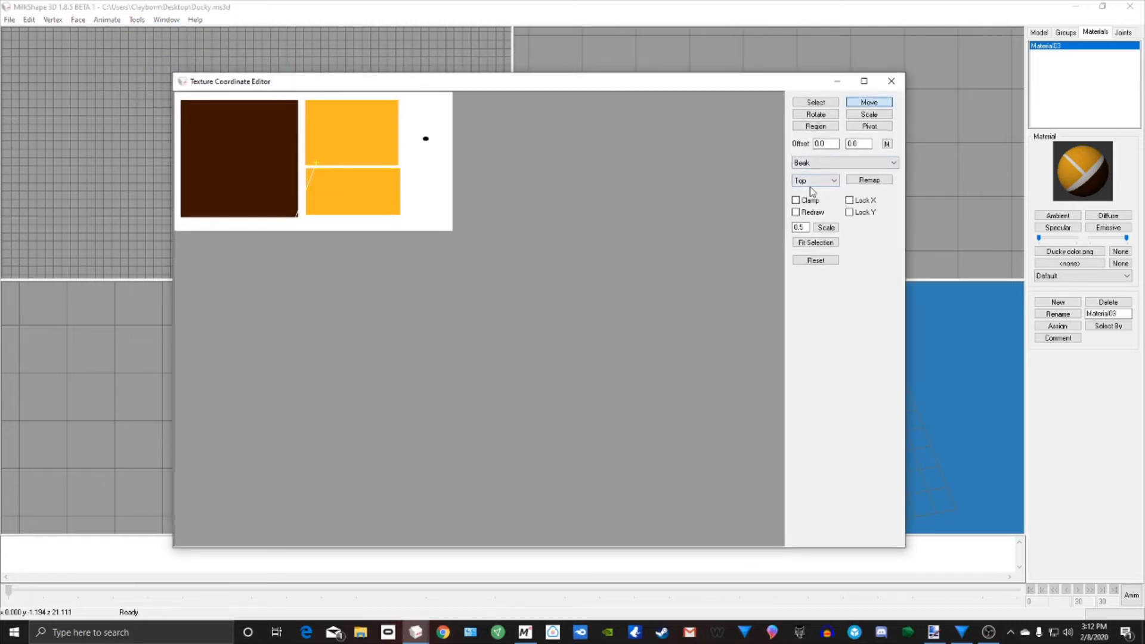
{"action": "left_click", "coordinate": [831, 162]}
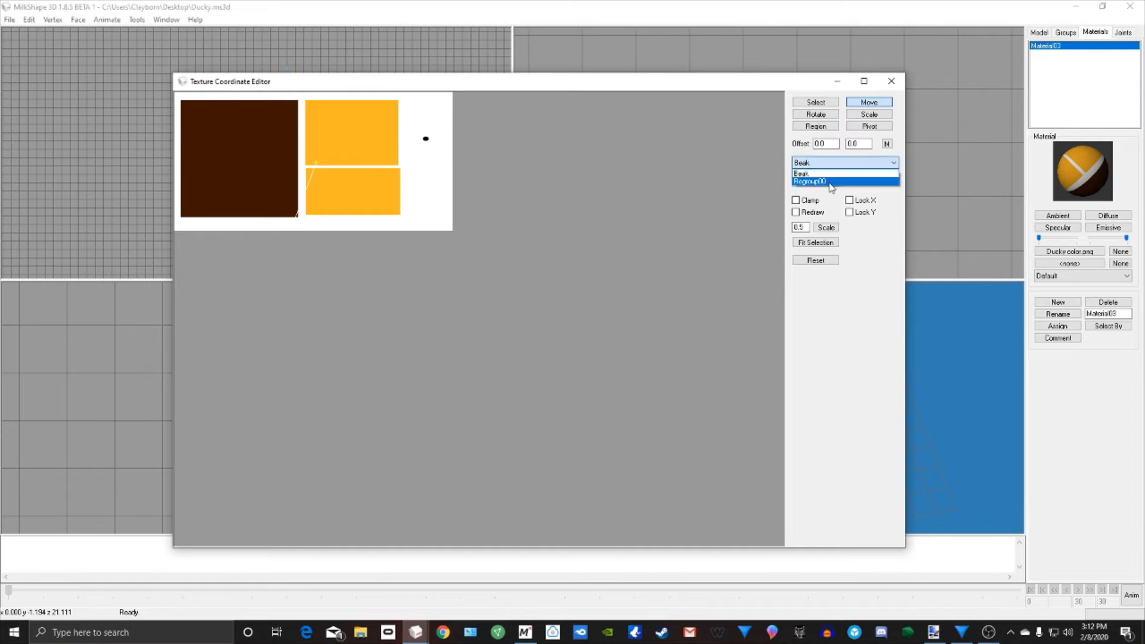
{"action": "left_click", "coordinate": [830, 182]}
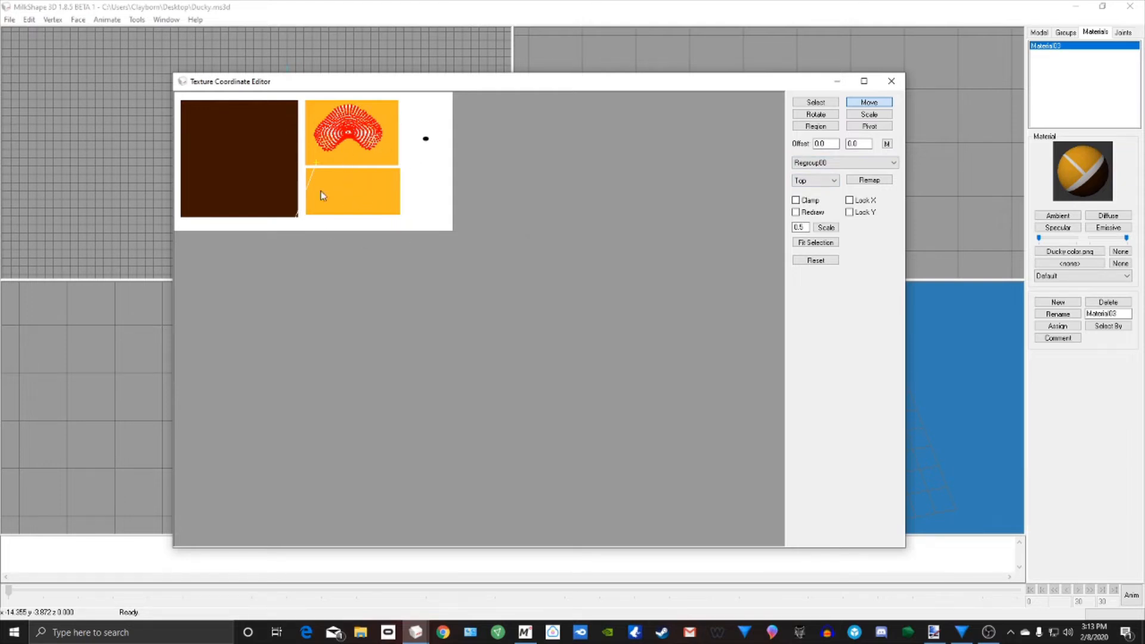
{"action": "left_click", "coordinate": [898, 88]}
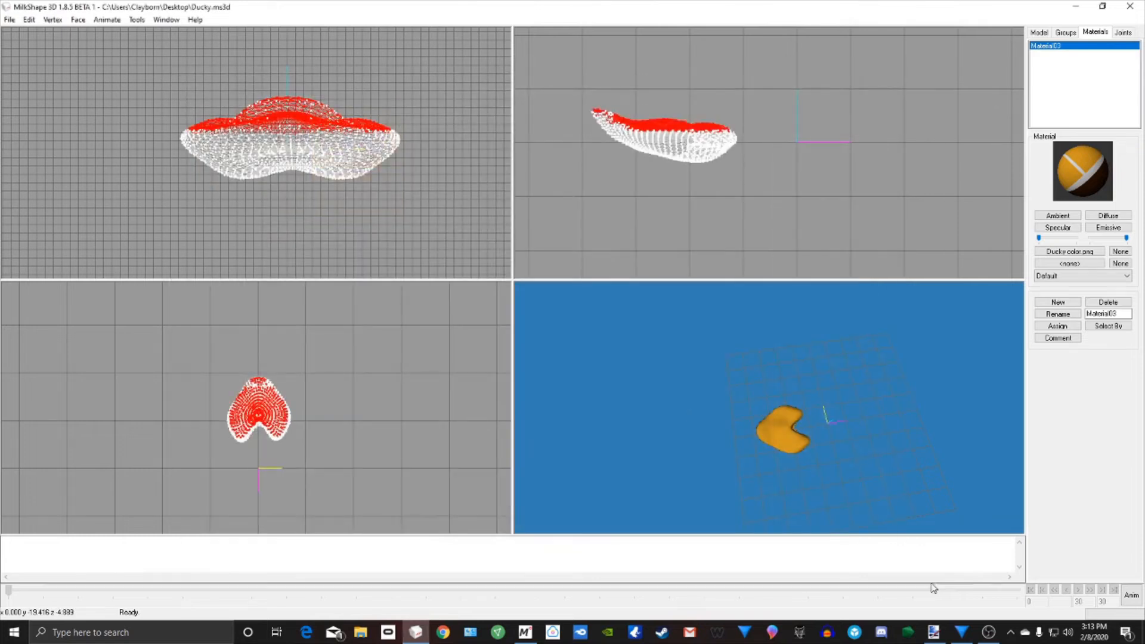
Step: Switch to Ducky color.png in paint.net and set the primary color to dark red 7F0000
{"action": "left_click", "coordinate": [934, 632]}
{"action": "mouse_move", "coordinate": [653, 46]}
{"action": "left_mouse_down"}
{"action": "mouse_move", "coordinate": [626, 32]}
{"action": "mouse_move", "coordinate": [625, 42]}
{"action": "left_mouse_up"}
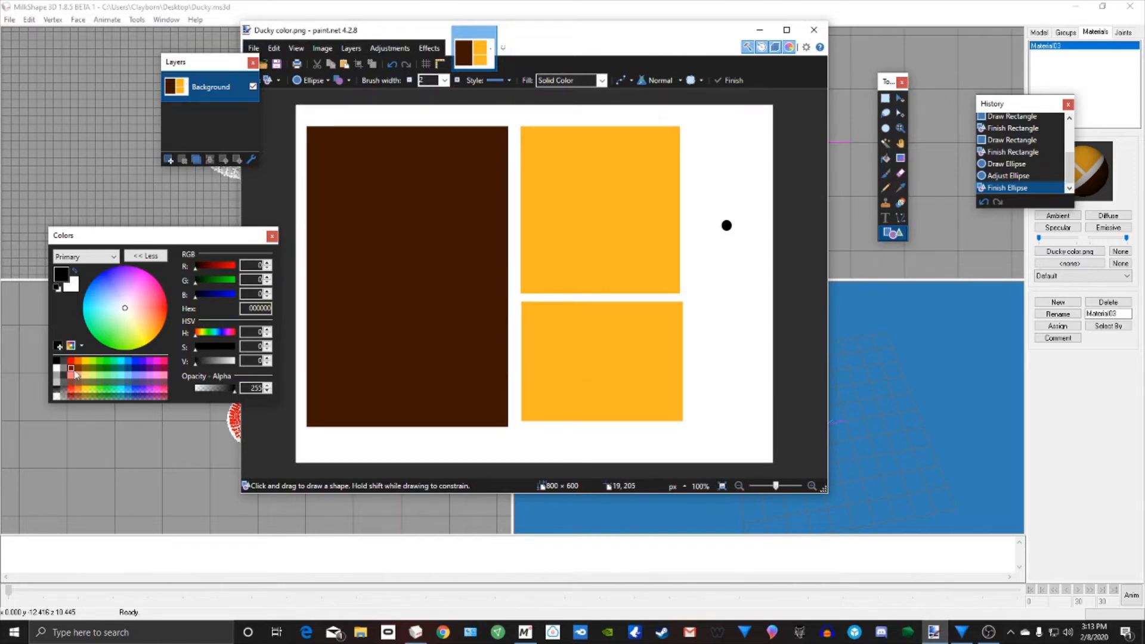
{"action": "left_click_drag", "start_coordinate": [115, 236], "coordinate": [198, 206]}
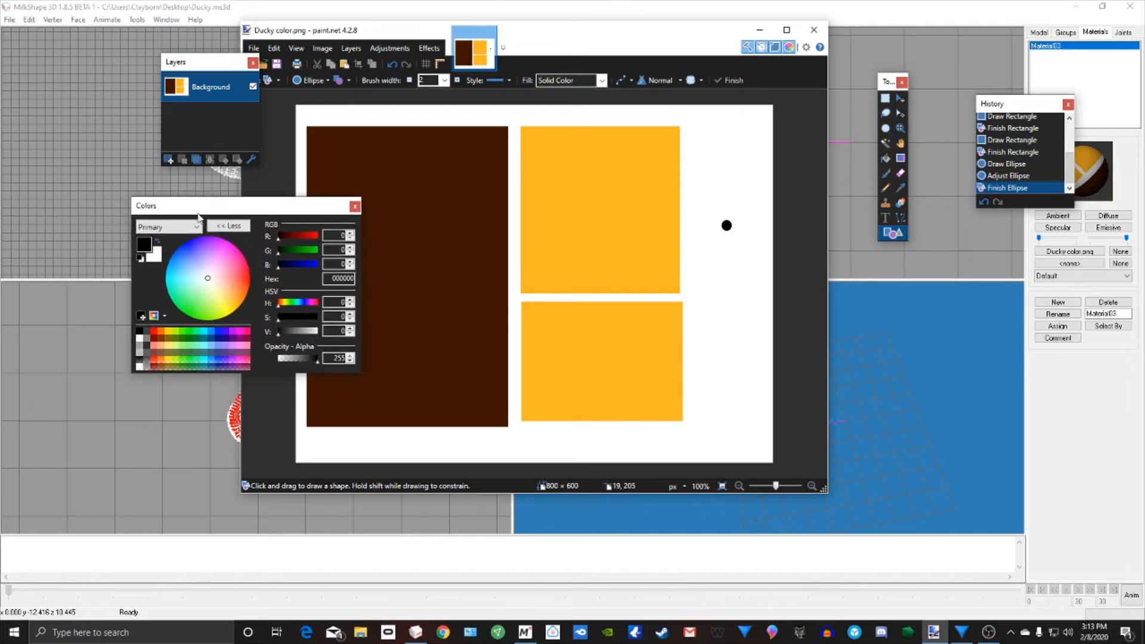
{"action": "left_click", "coordinate": [156, 342]}
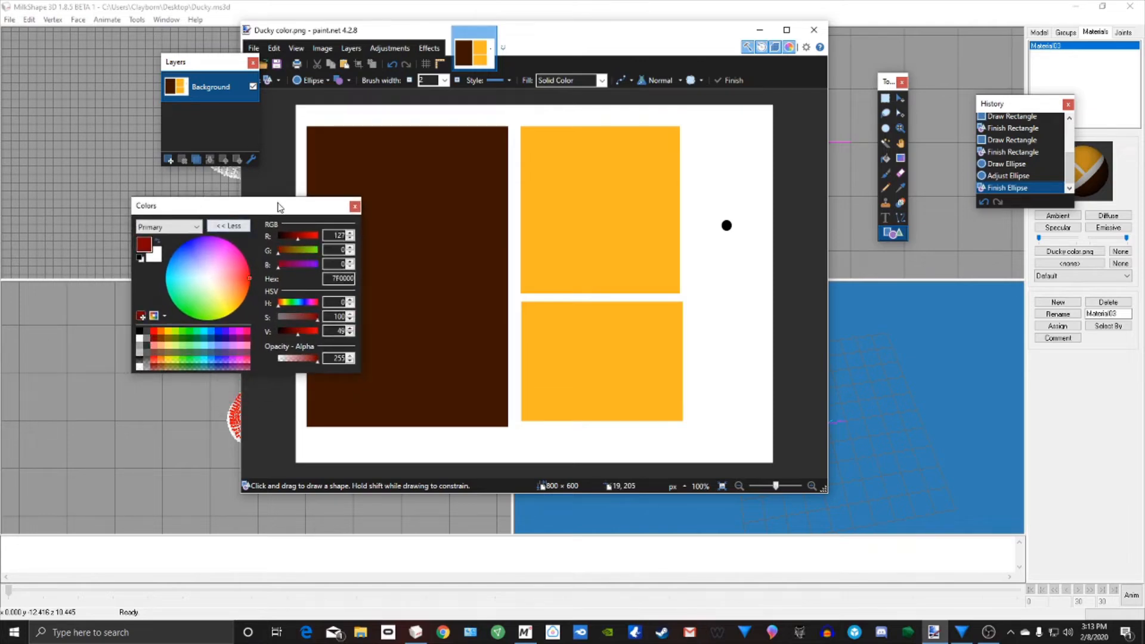
Step: Add a new layer and draw a dark red curve about 254 px wide, arched upward, across the lower orange rectangle
{"action": "left_click_drag", "start_coordinate": [281, 207], "coordinate": [182, 205]}
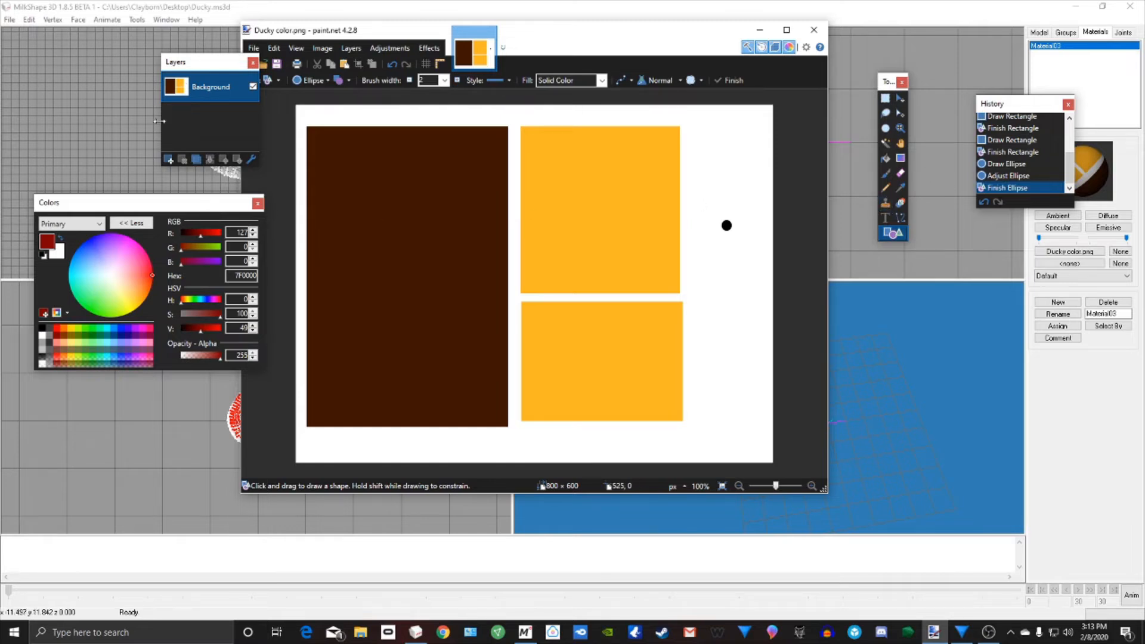
{"action": "left_click", "coordinate": [168, 160]}
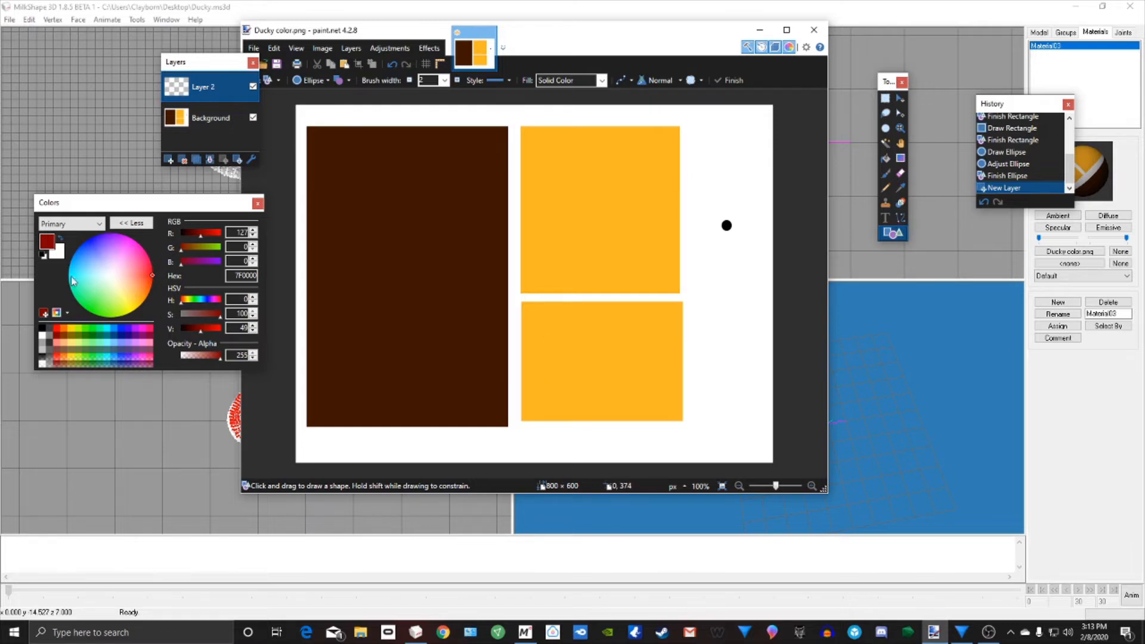
{"action": "left_click", "coordinate": [903, 219]}
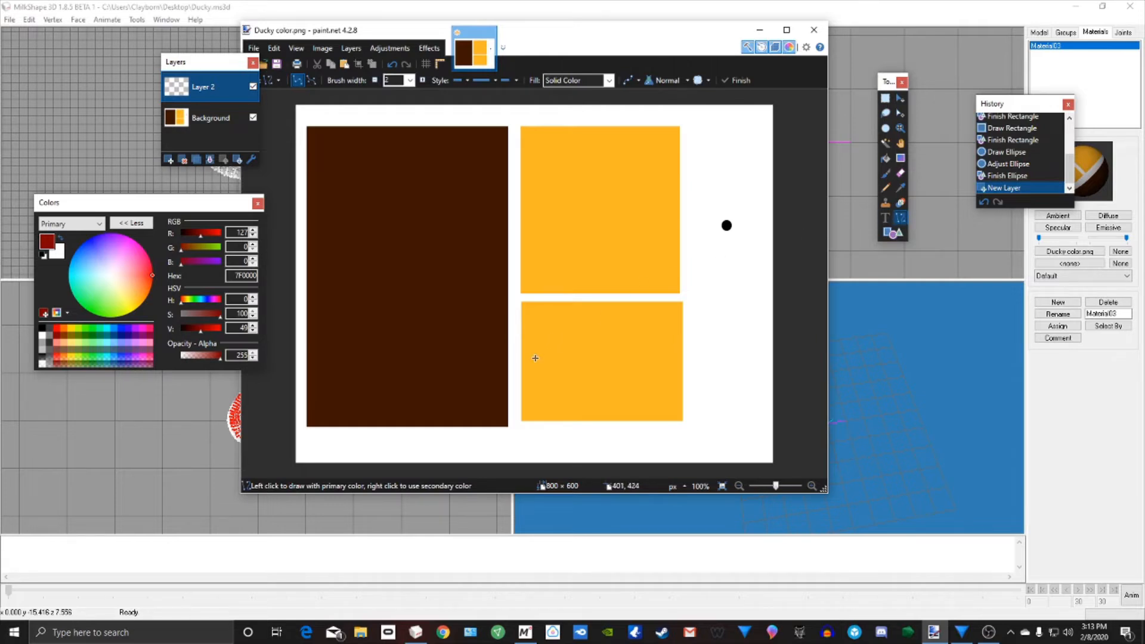
{"action": "left_click_drag", "start_coordinate": [528, 359], "coordinate": [679, 361]}
{"action": "left_click_drag", "start_coordinate": [582, 359], "coordinate": [579, 320]}
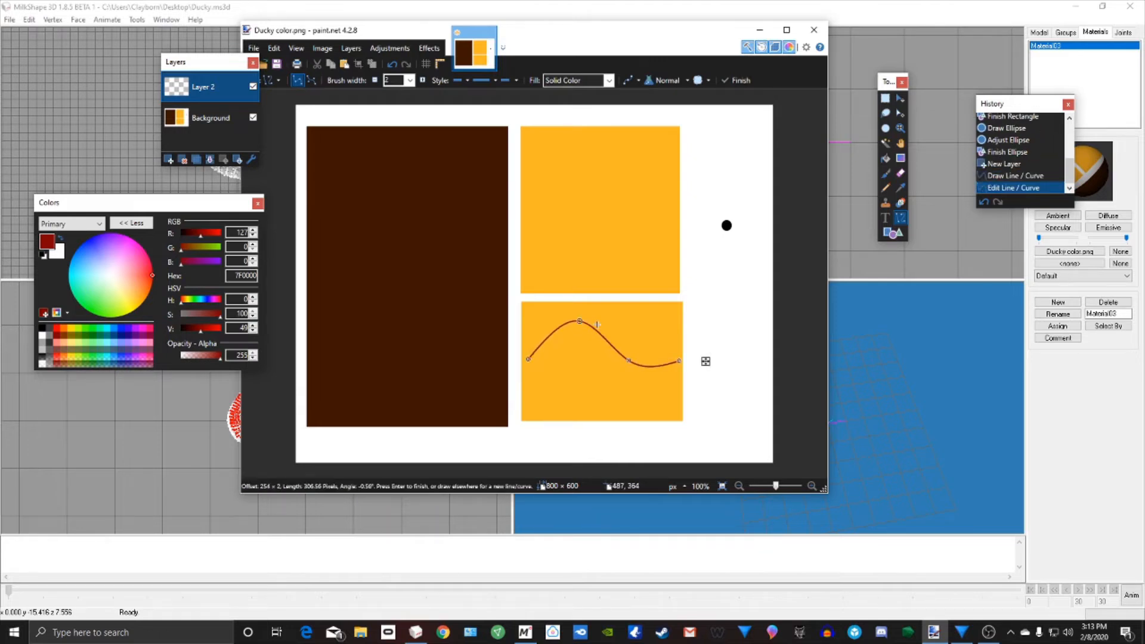
{"action": "left_click_drag", "start_coordinate": [631, 359], "coordinate": [610, 326]}
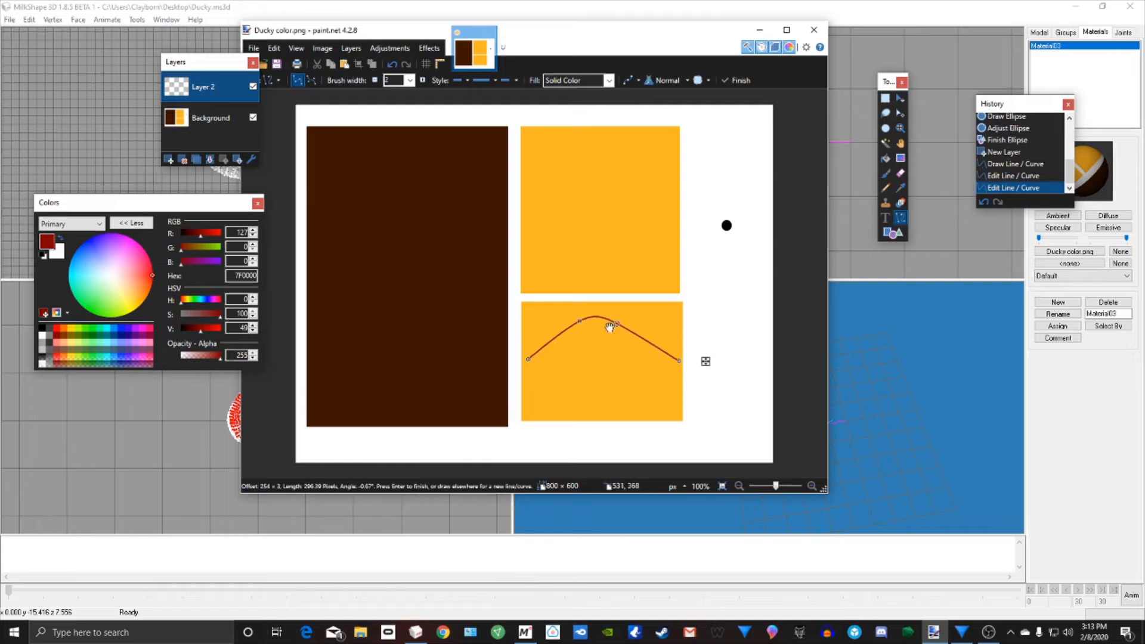
Step: Pull the curve's ends inward to form a steeper arch about 162 px wide, and finish the curve
{"action": "left_click_drag", "start_coordinate": [534, 356], "coordinate": [540, 364]}
{"action": "left_click_drag", "start_coordinate": [680, 360], "coordinate": [646, 366]}
{"action": "left_click_drag", "start_coordinate": [540, 364], "coordinate": [549, 368]}
{"action": "left_click_drag", "start_coordinate": [616, 324], "coordinate": [615, 325]}
{"action": "key", "text": "Return"}
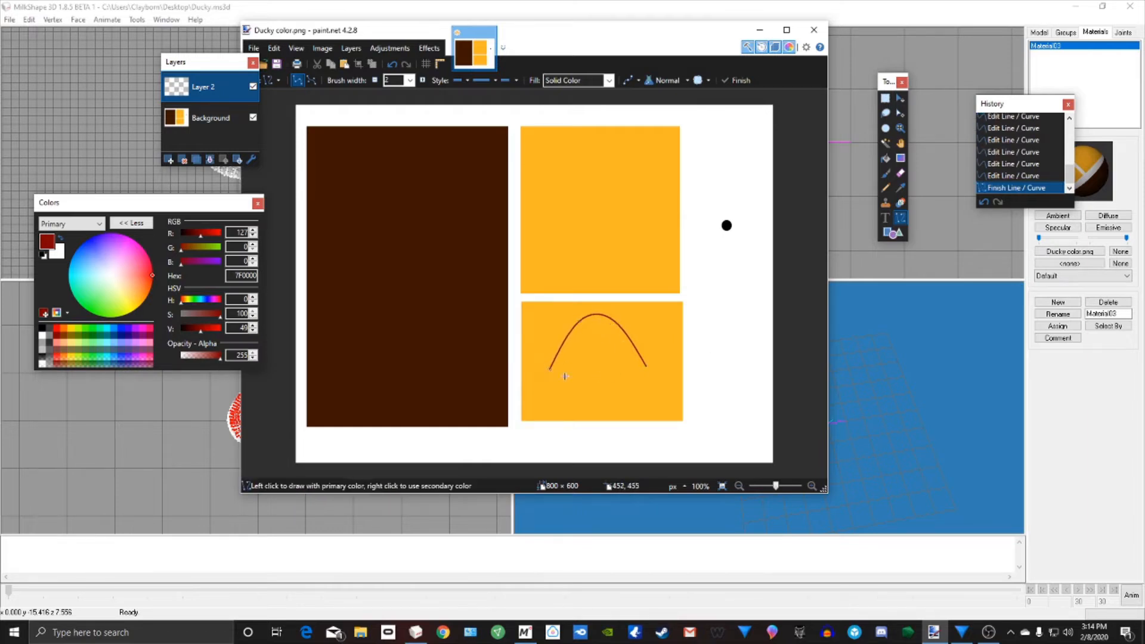
{"action": "mouse_move", "coordinate": [551, 369]}
{"action": "left_mouse_down"}
{"action": "mouse_move", "coordinate": [629, 390]}
{"action": "mouse_move", "coordinate": [646, 367]}
{"action": "mouse_move", "coordinate": [579, 381]}
{"action": "mouse_move", "coordinate": [617, 375]}
{"action": "mouse_move", "coordinate": [618, 388]}
{"action": "mouse_move", "coordinate": [574, 385]}
{"action": "left_mouse_up"}
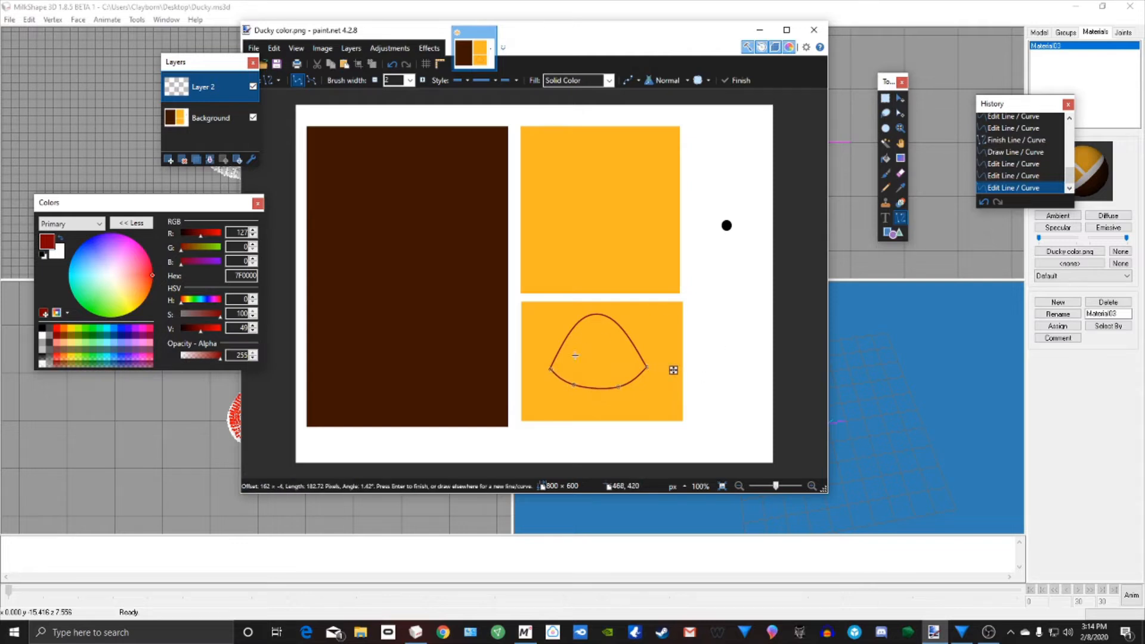
{"action": "left_click_drag", "start_coordinate": [618, 387], "coordinate": [551, 371]}
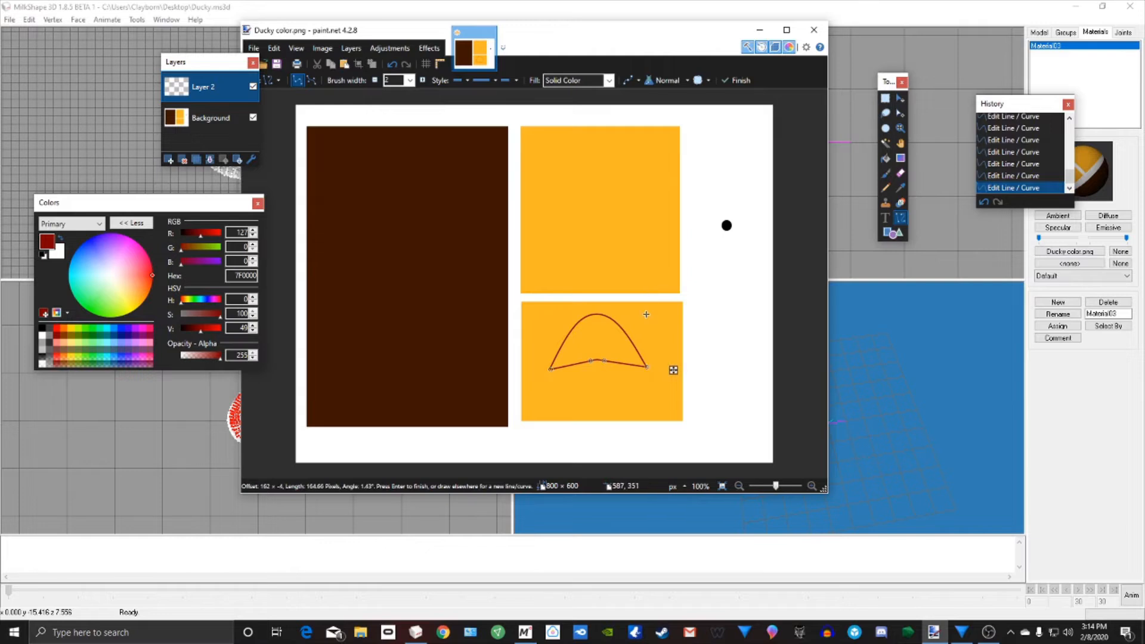
{"action": "left_click", "coordinate": [392, 64]}
{"action": "left_click", "coordinate": [391, 65]}
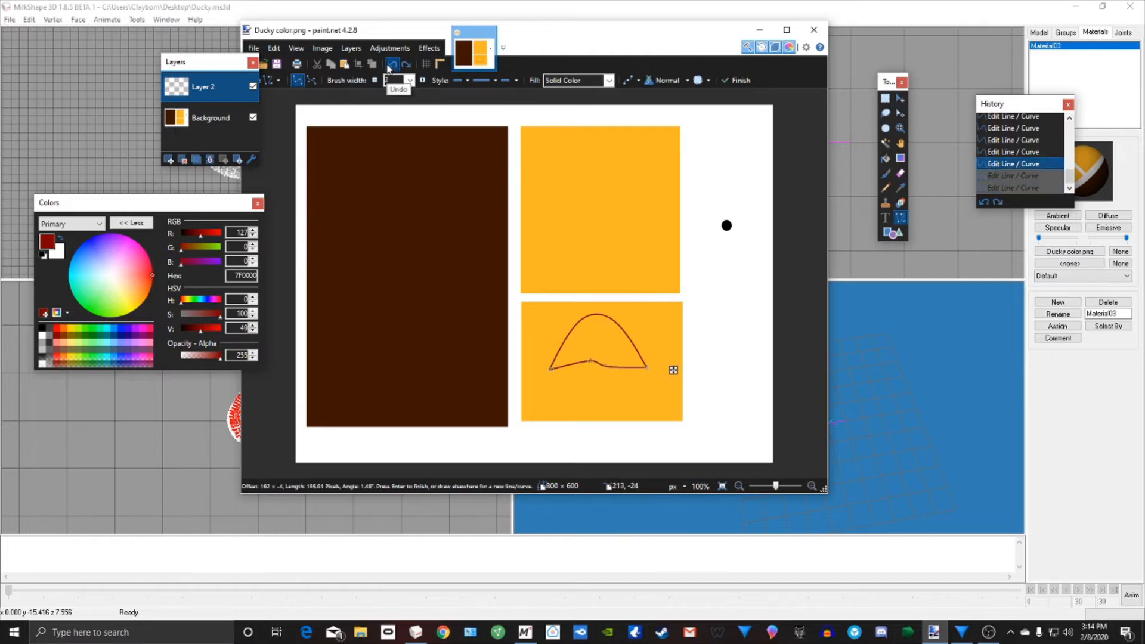
{"action": "left_click", "coordinate": [392, 65]}
{"action": "left_click", "coordinate": [392, 65]}
{"action": "left_click", "coordinate": [392, 64]}
{"action": "left_click", "coordinate": [391, 64]}
{"action": "left_click", "coordinate": [391, 65]}
{"action": "left_click", "coordinate": [391, 64]}
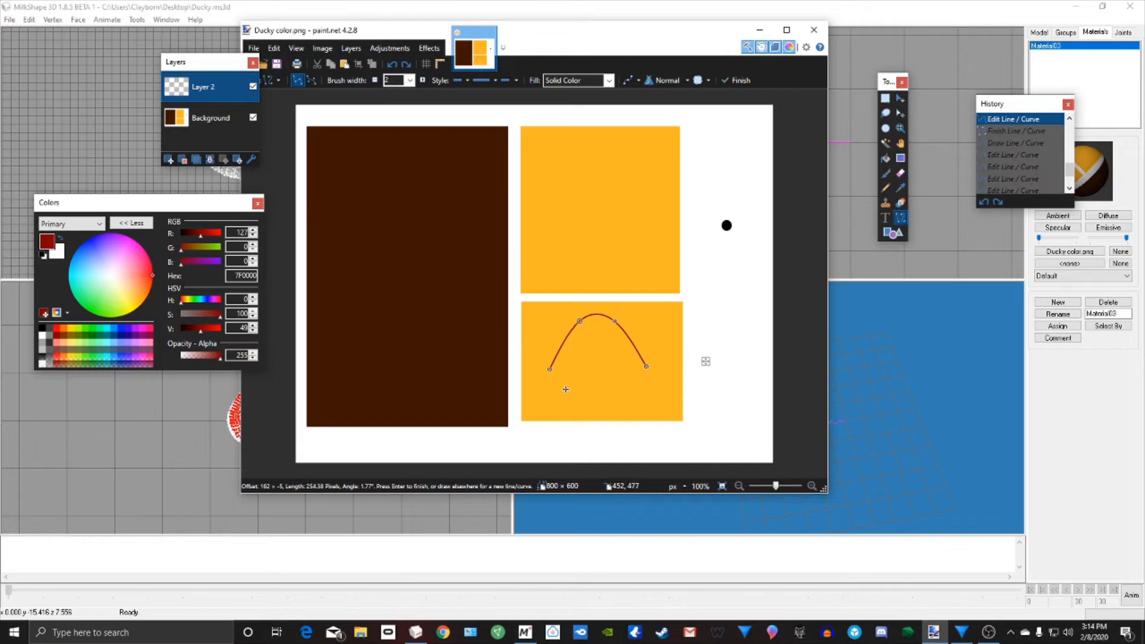
Step: Close the base of the arch with a slightly downward-bowed curve about 164 px wide joining its two ends
{"action": "mouse_move", "coordinate": [553, 373]}
{"action": "left_mouse_down"}
{"action": "mouse_move", "coordinate": [652, 367]}
{"action": "mouse_move", "coordinate": [583, 374]}
{"action": "mouse_move", "coordinate": [612, 377]}
{"action": "left_mouse_up"}
{"action": "left_click", "coordinate": [545, 366]}
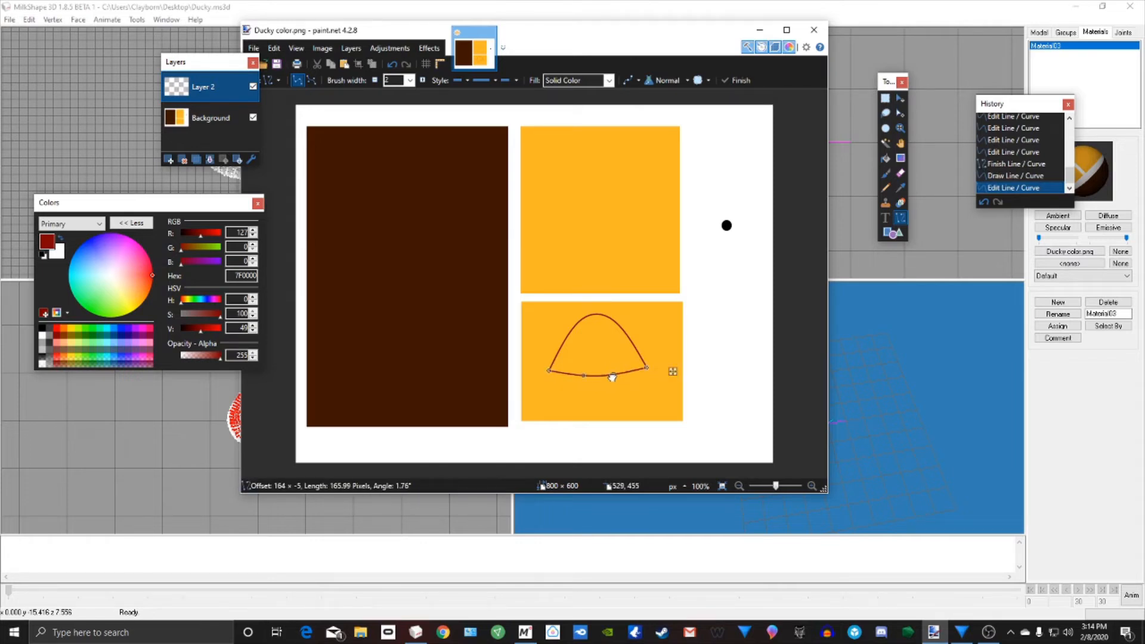
{"action": "key", "text": "Return"}
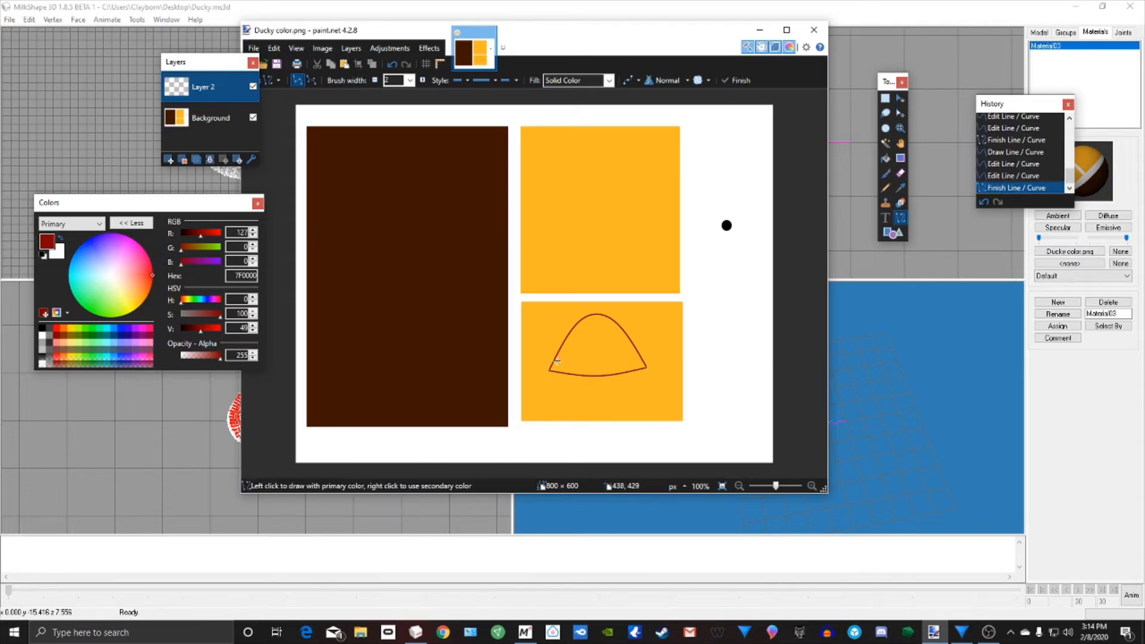
Step: Draw a smaller closed rounded triangle about 88 px wide inside the arch, using one bottom curve and one peaked curve
{"action": "left_click_drag", "start_coordinate": [560, 363], "coordinate": [624, 363]}
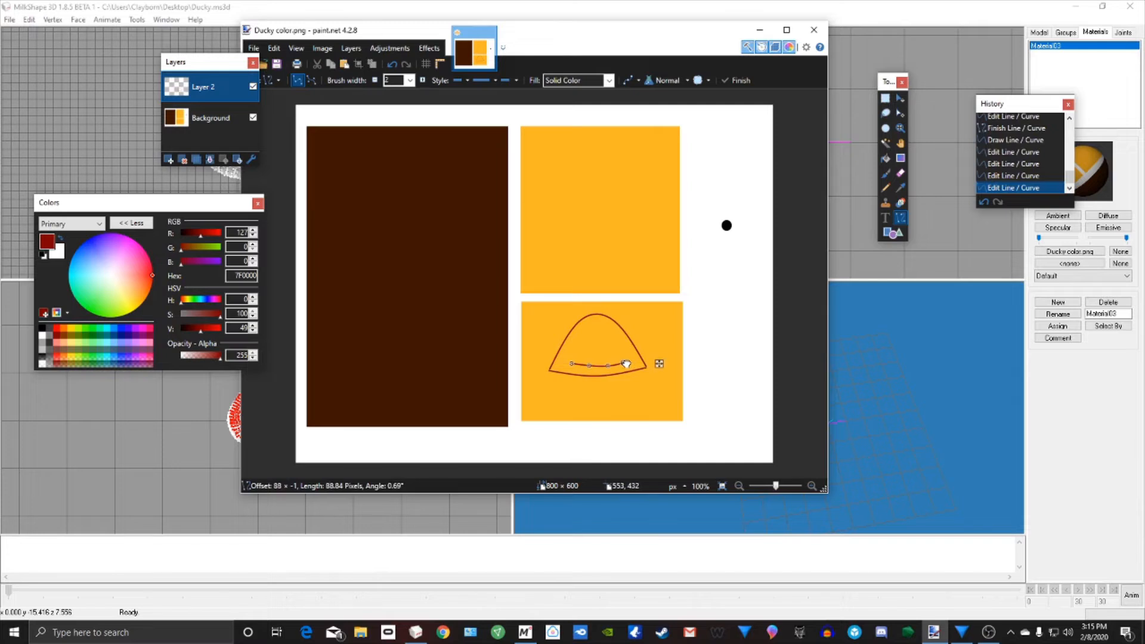
{"action": "key", "text": "Return"}
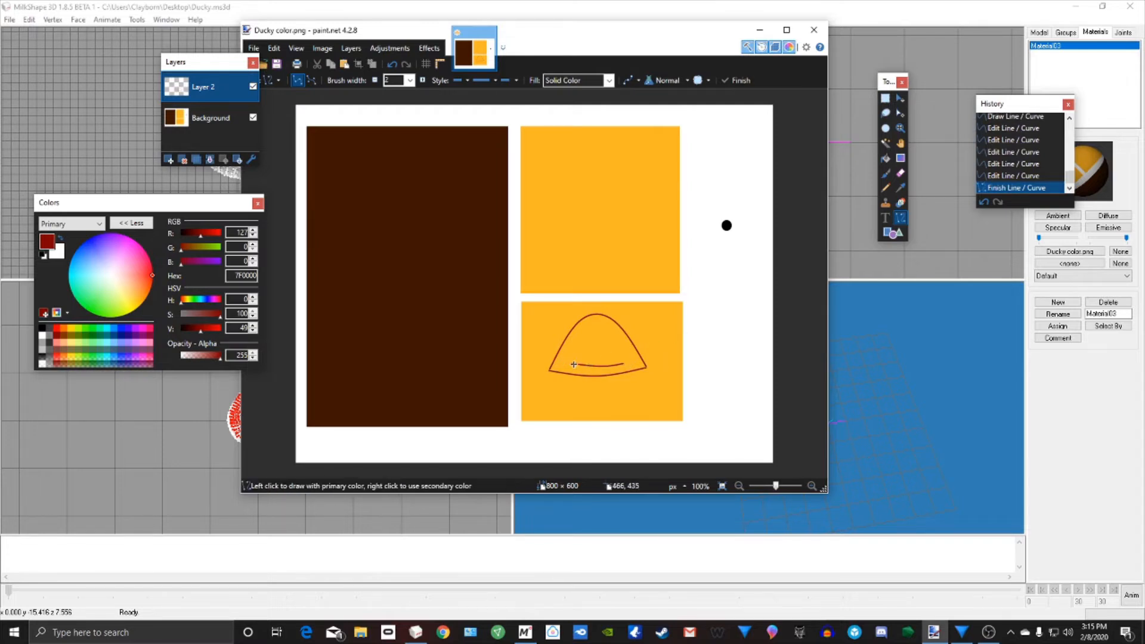
{"action": "mouse_move", "coordinate": [571, 363]}
{"action": "left_mouse_down"}
{"action": "mouse_move", "coordinate": [623, 364]}
{"action": "mouse_move", "coordinate": [592, 362]}
{"action": "mouse_move", "coordinate": [589, 334]}
{"action": "mouse_move", "coordinate": [605, 349]}
{"action": "mouse_move", "coordinate": [603, 333]}
{"action": "mouse_move", "coordinate": [589, 335]}
{"action": "mouse_move", "coordinate": [605, 336]}
{"action": "mouse_move", "coordinate": [591, 335]}
{"action": "left_mouse_up"}
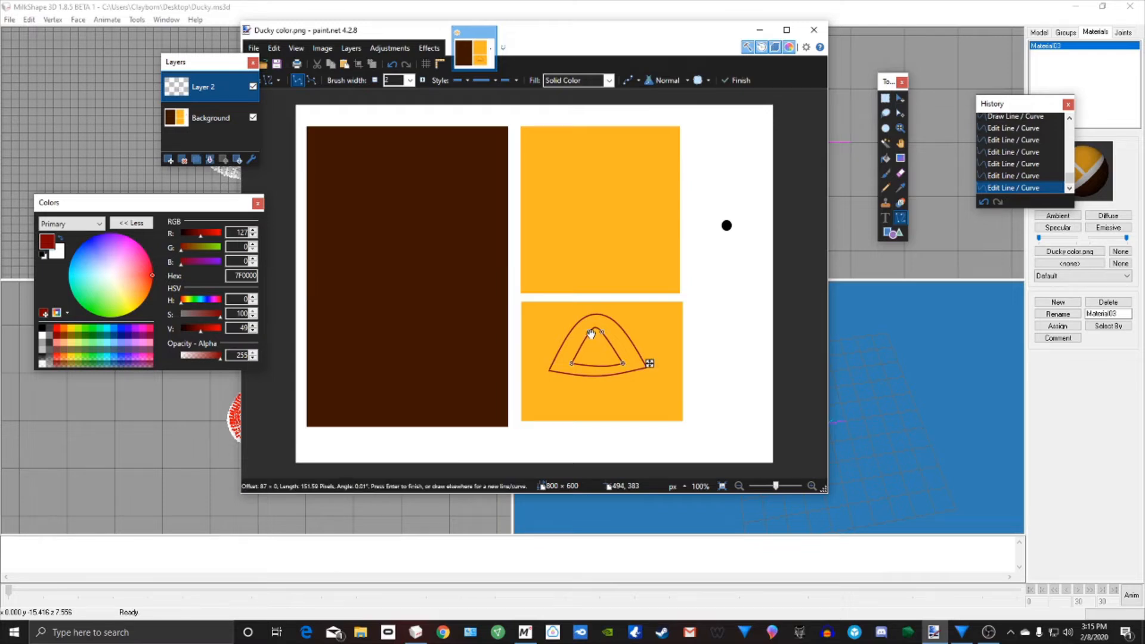
{"action": "left_click", "coordinate": [703, 340]}
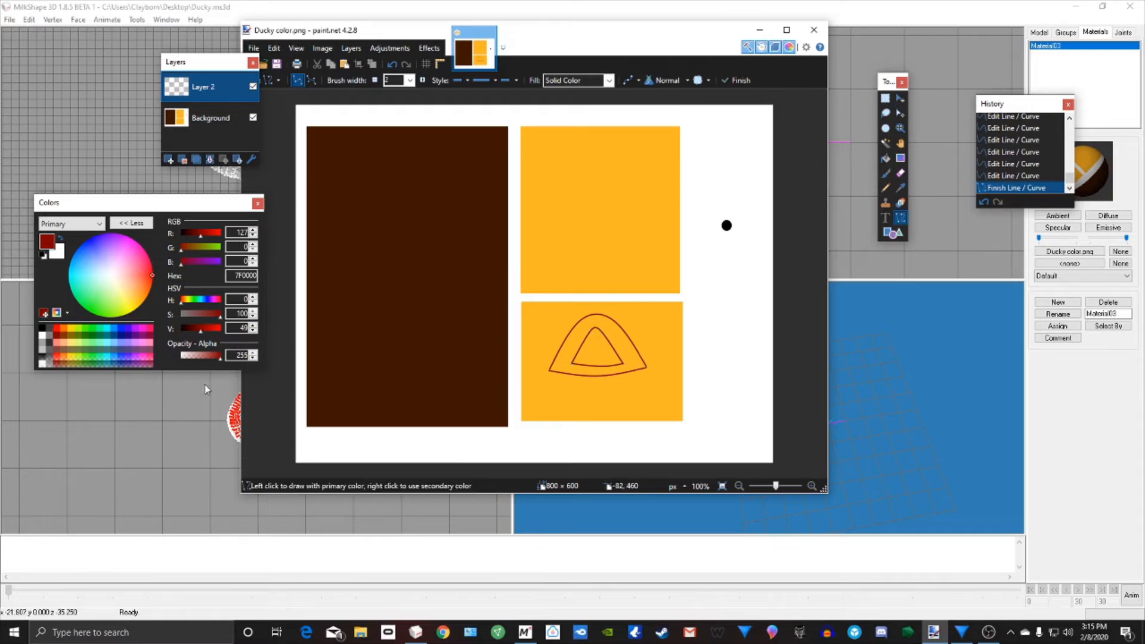
Step: Fill the inner triangle with bright red FF0000 using the Paint Bucket
{"action": "left_click", "coordinate": [56, 329]}
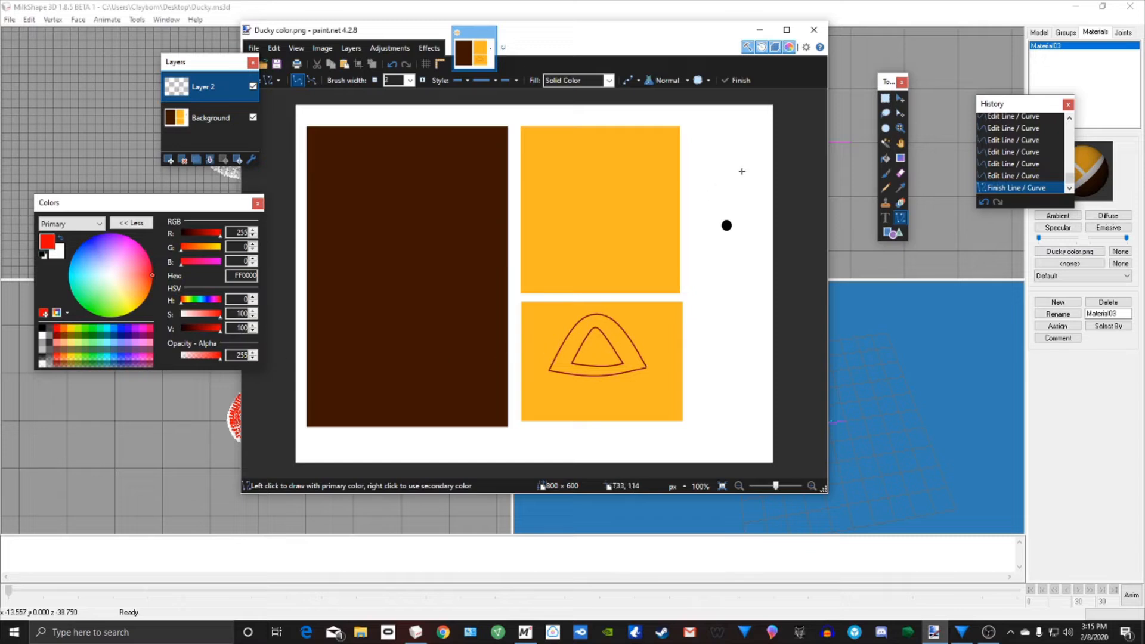
{"action": "left_click", "coordinate": [886, 158]}
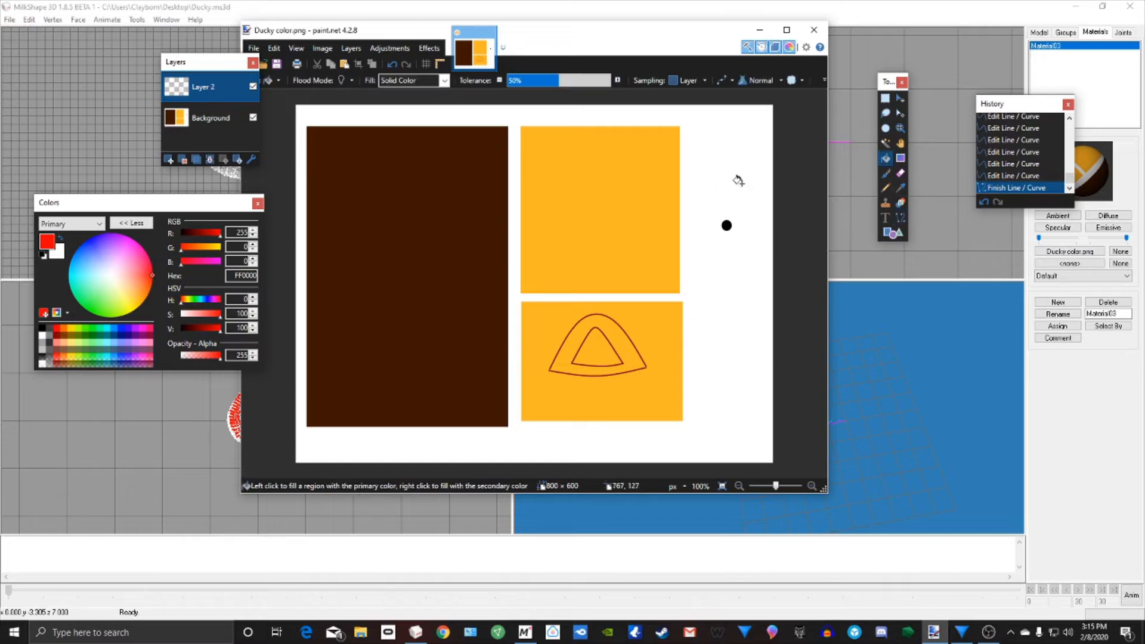
{"action": "left_click", "coordinate": [599, 346]}
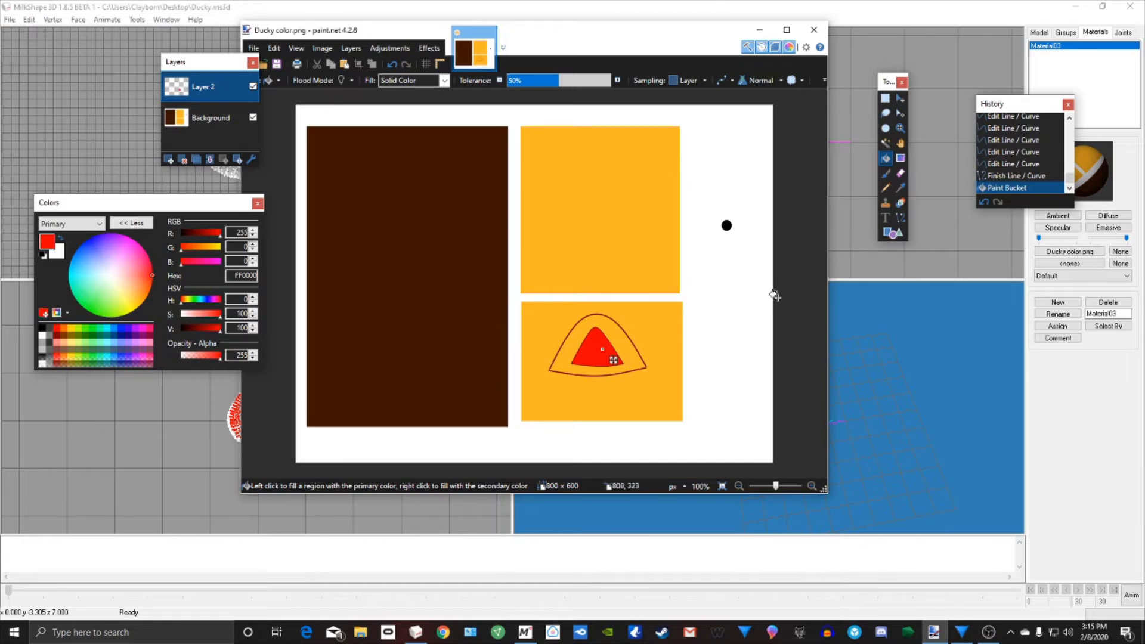
{"action": "left_click", "coordinate": [800, 250]}
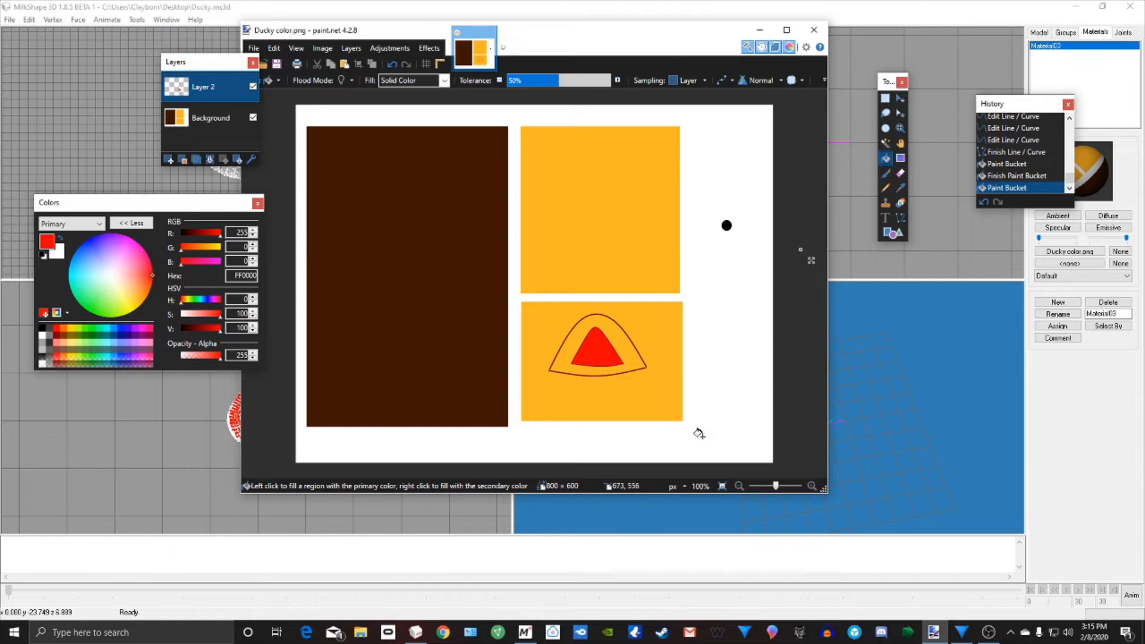
Step: Fill the band around the inner triangle with dark red 7F0000, using a fill tolerance of 31%
{"action": "left_click", "coordinate": [55, 337]}
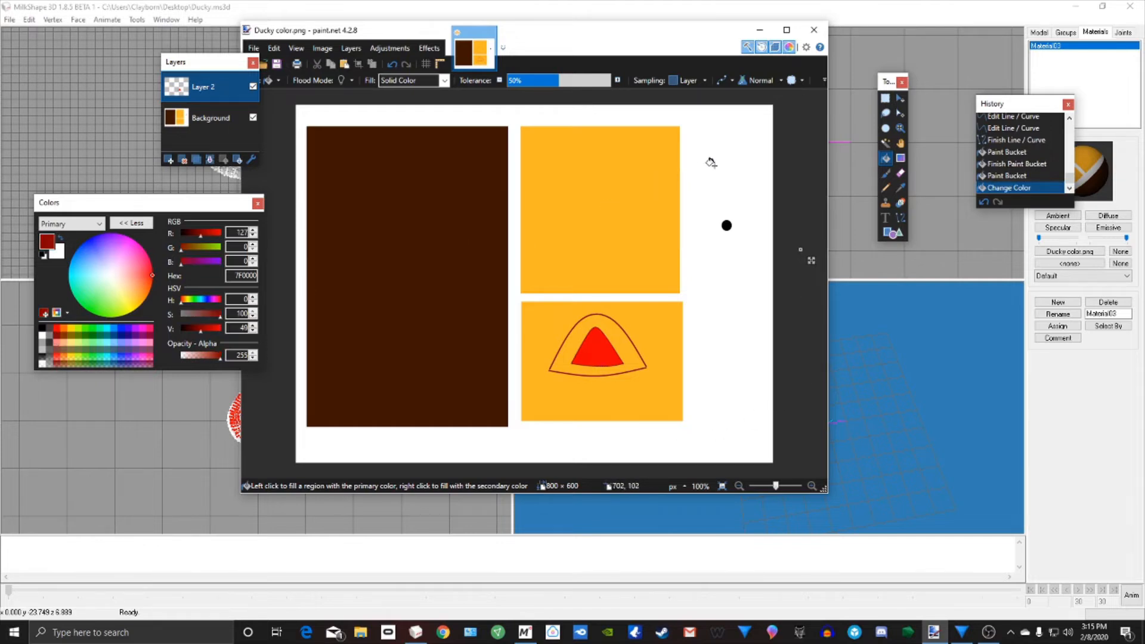
{"action": "left_click", "coordinate": [608, 327]}
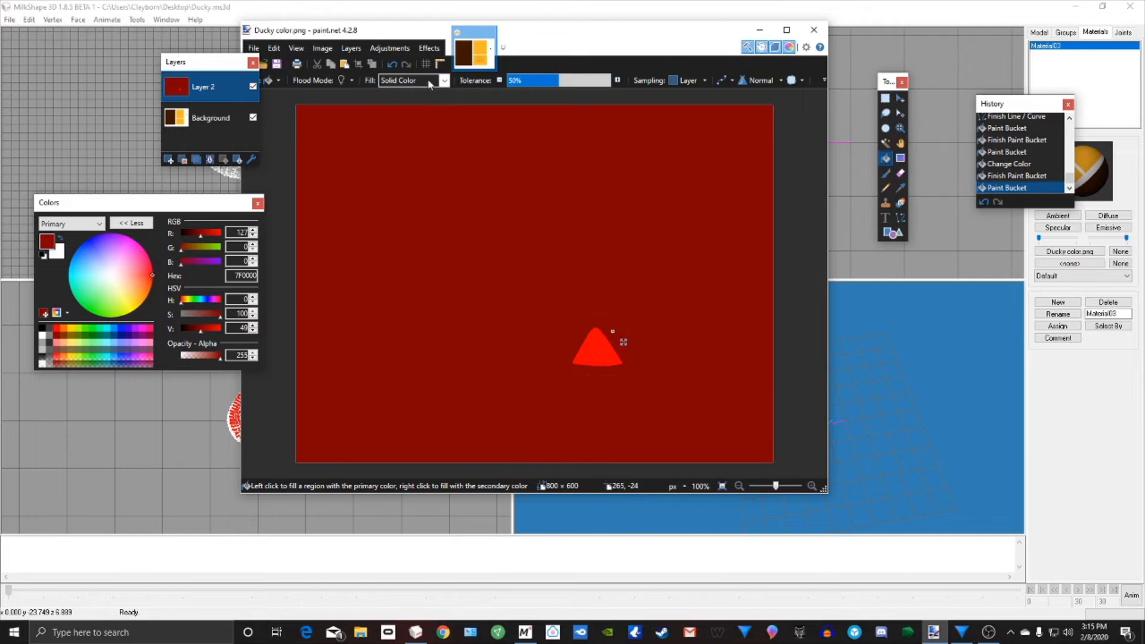
{"action": "left_click", "coordinate": [539, 80]}
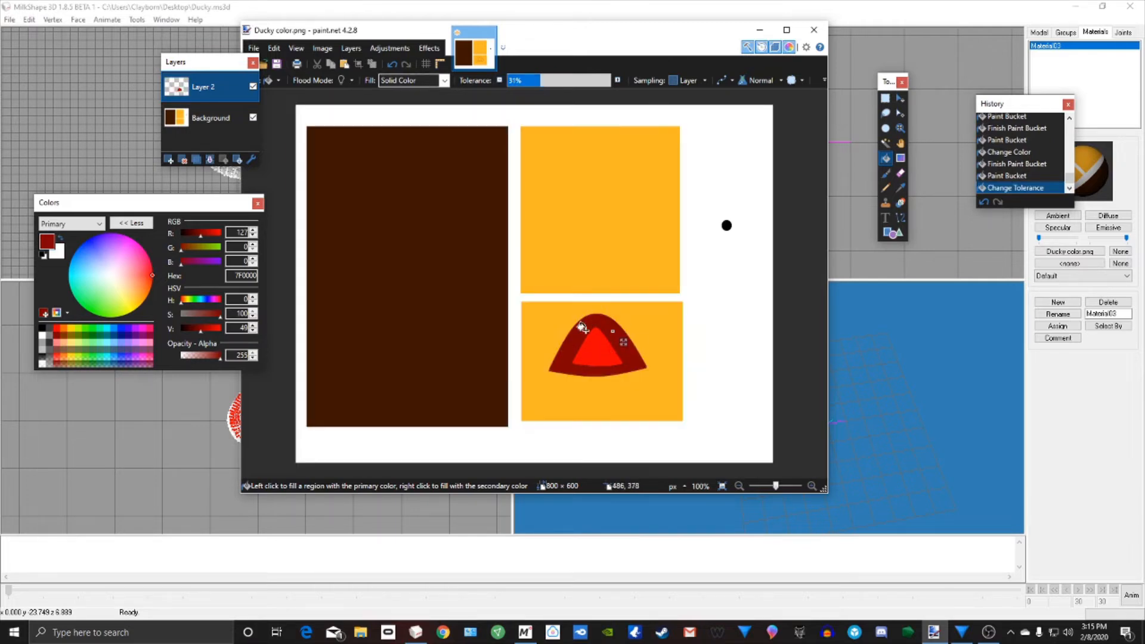
Step: Select the red mouth shape with a rectangular selection, move it slightly down and right within the orange rectangle, and deselect it
{"action": "left_click", "coordinate": [886, 99]}
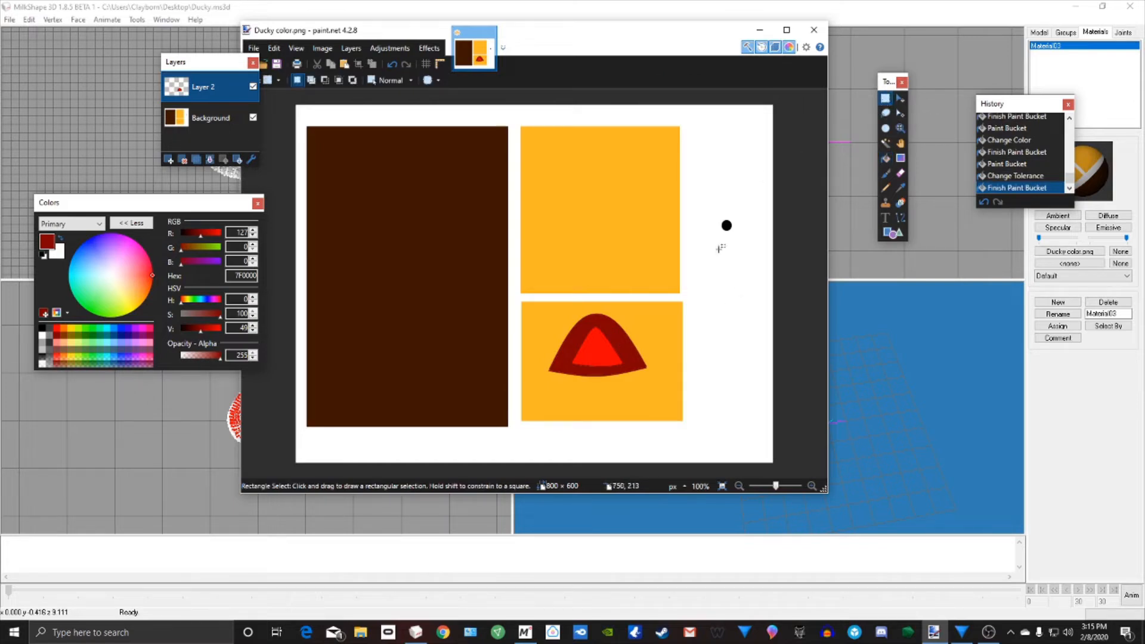
{"action": "left_click_drag", "start_coordinate": [534, 301], "coordinate": [675, 390]}
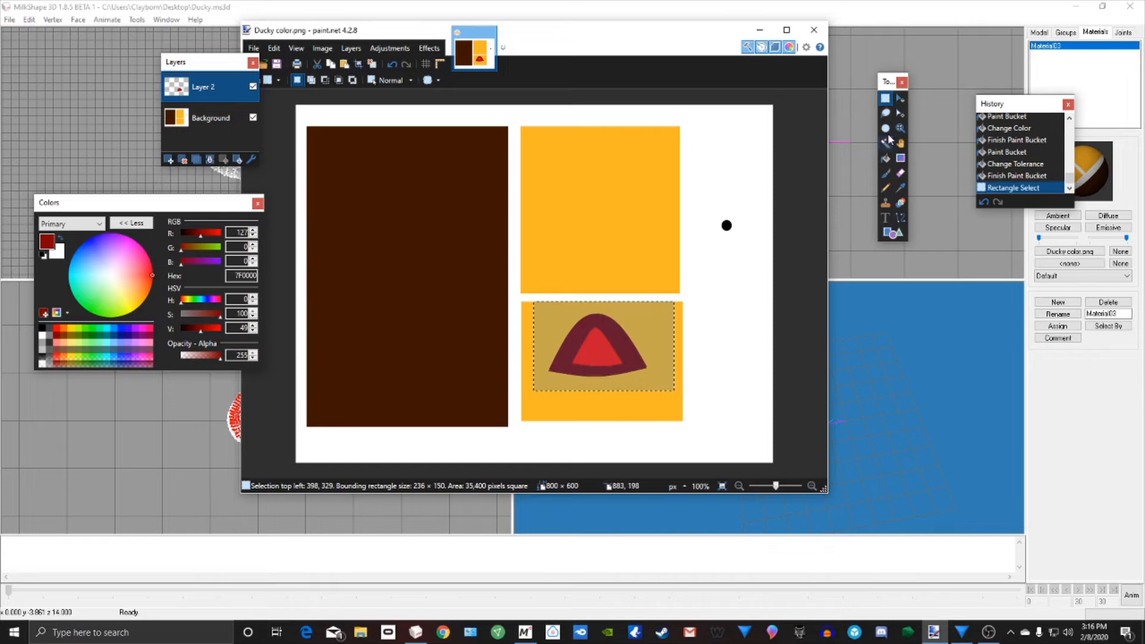
{"action": "left_click", "coordinate": [901, 99]}
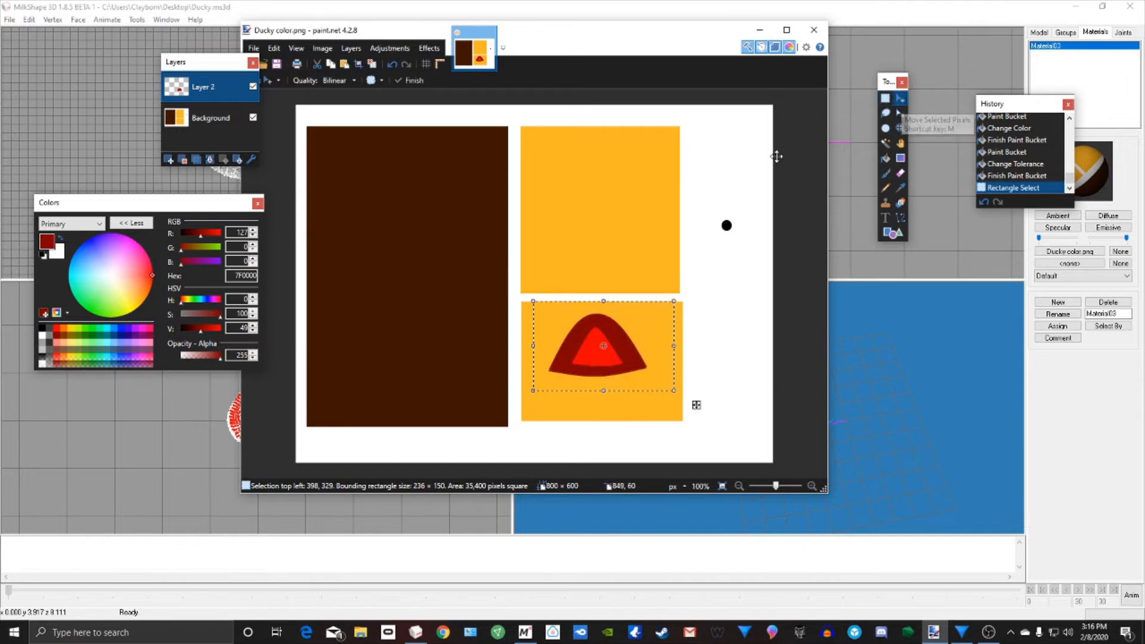
{"action": "left_click_drag", "start_coordinate": [696, 405], "coordinate": [701, 418]}
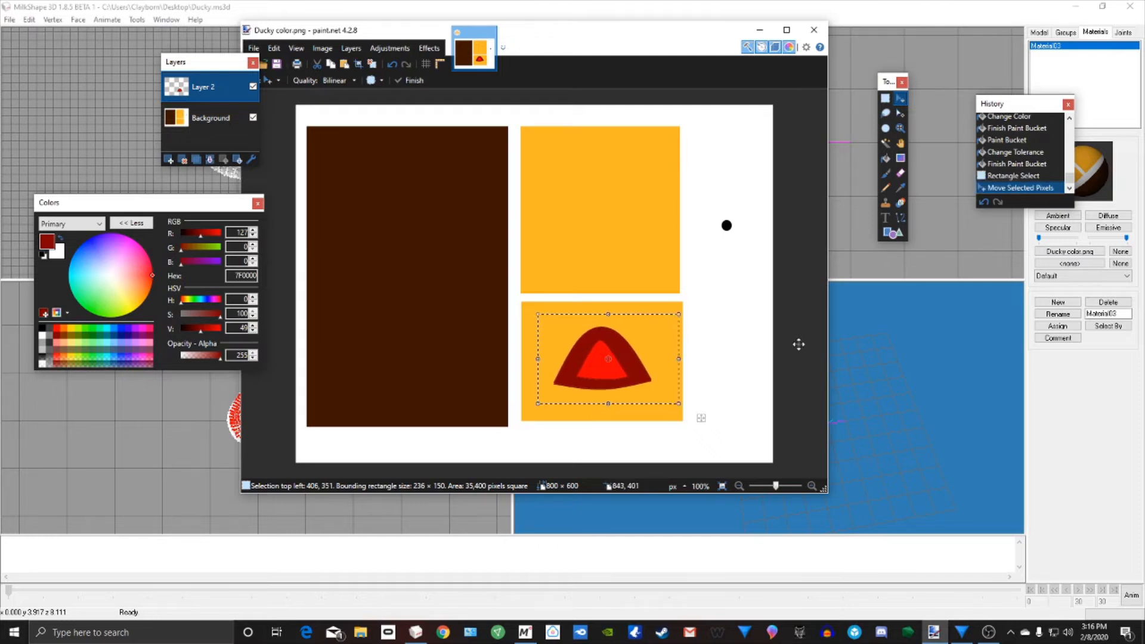
{"action": "left_click", "coordinate": [886, 99]}
{"action": "key", "text": "ctrl+d"}
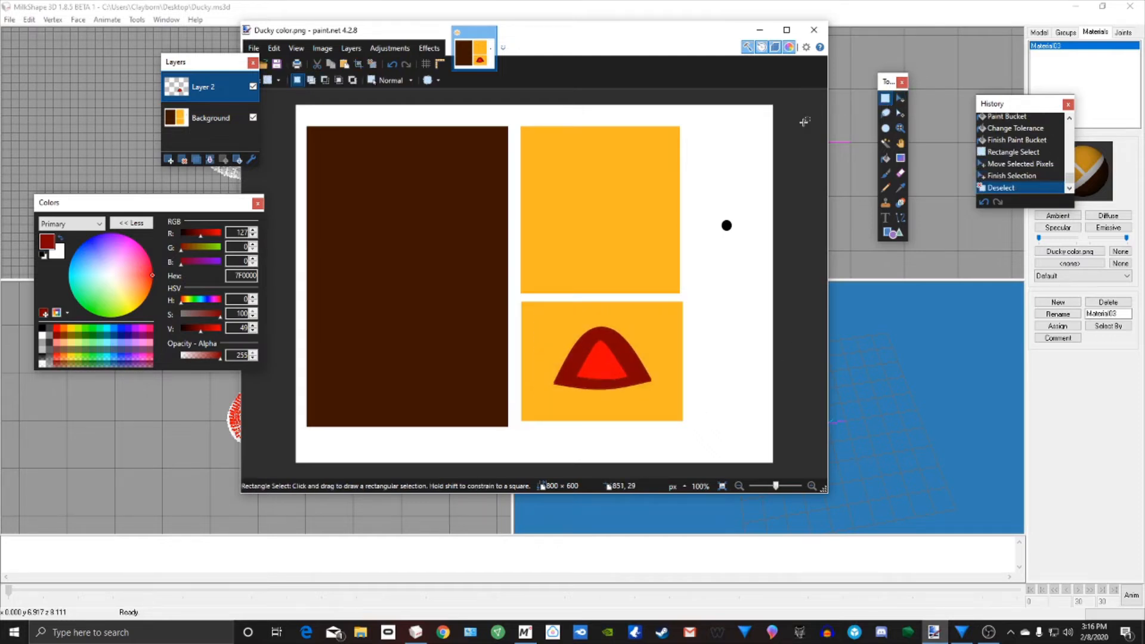
Step: Move the Layers window clear of the image and flatten the image into a single layer
{"action": "left_click_drag", "start_coordinate": [227, 67], "coordinate": [144, 80]}
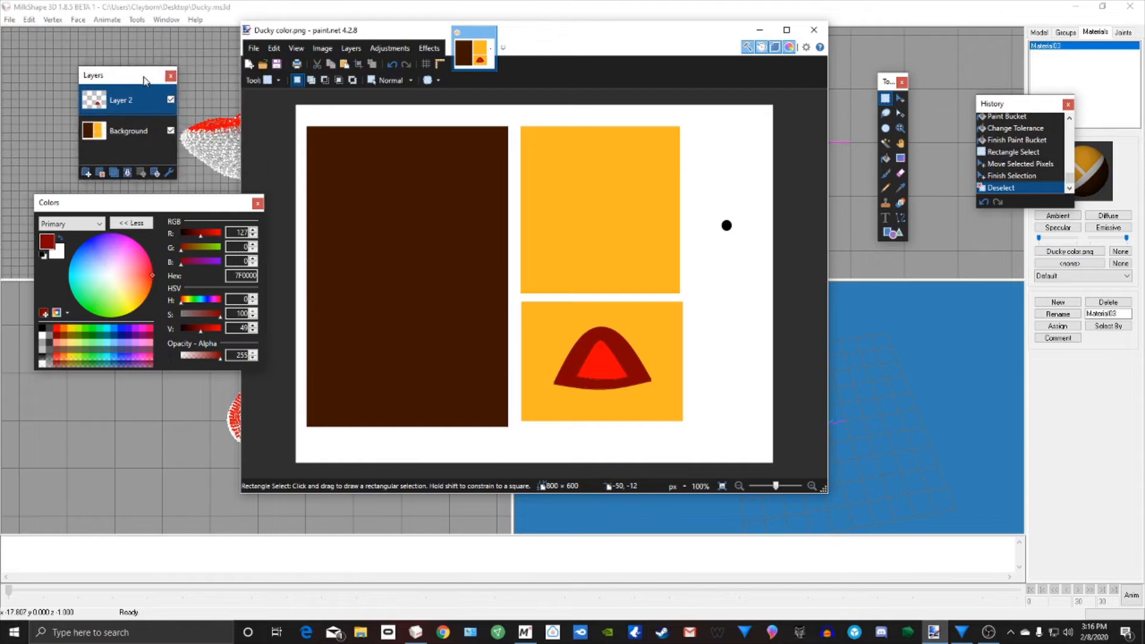
{"action": "left_click", "coordinate": [323, 48]}
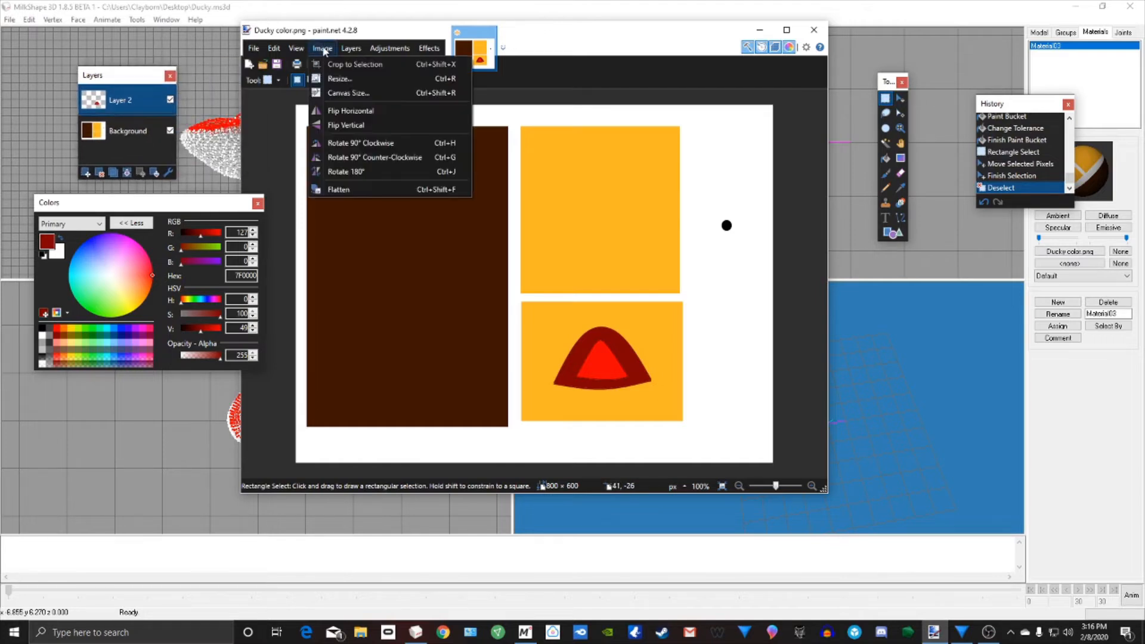
{"action": "left_click", "coordinate": [349, 189]}
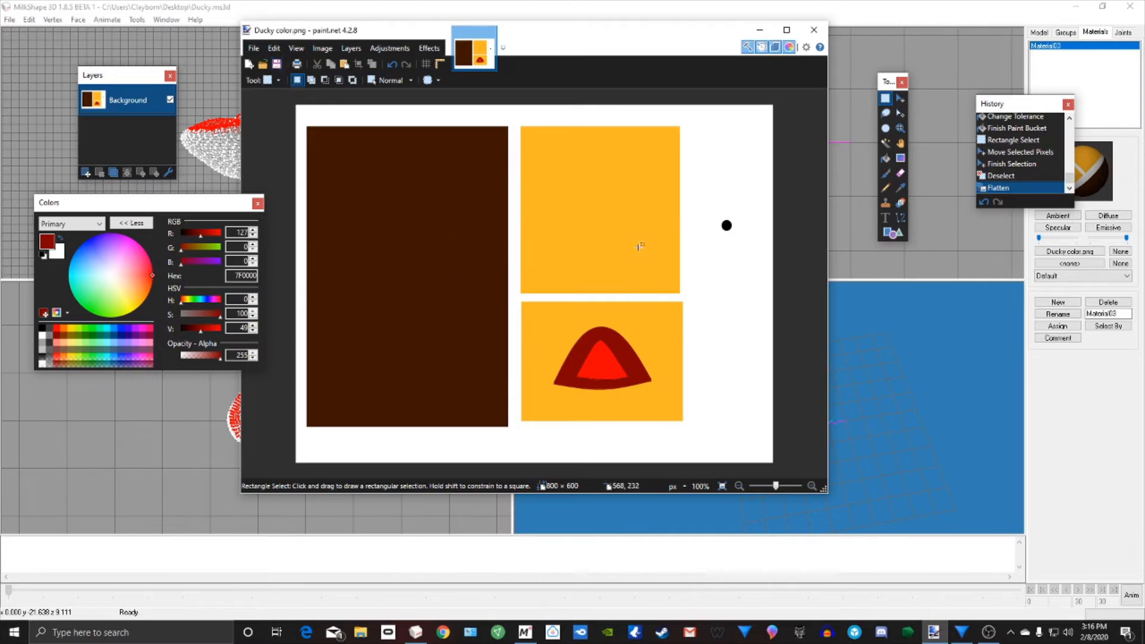
Step: Switch to MilkShape 3D and reload Ducky color.png as the texture of Material03
{"action": "left_click", "coordinate": [759, 30]}
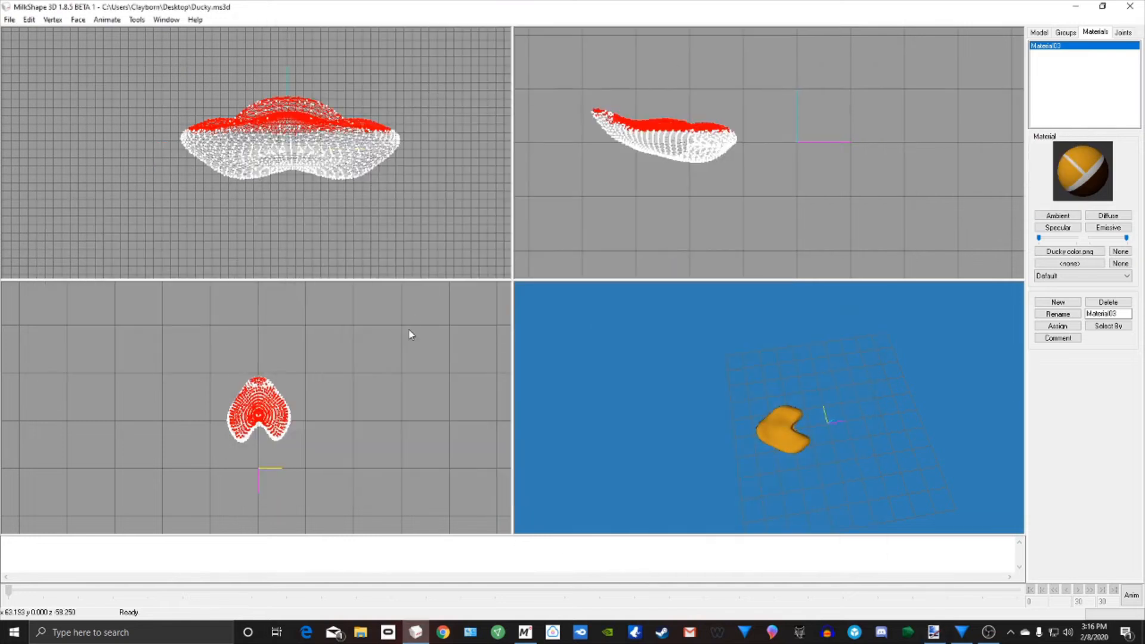
{"action": "left_click", "coordinate": [1092, 258]}
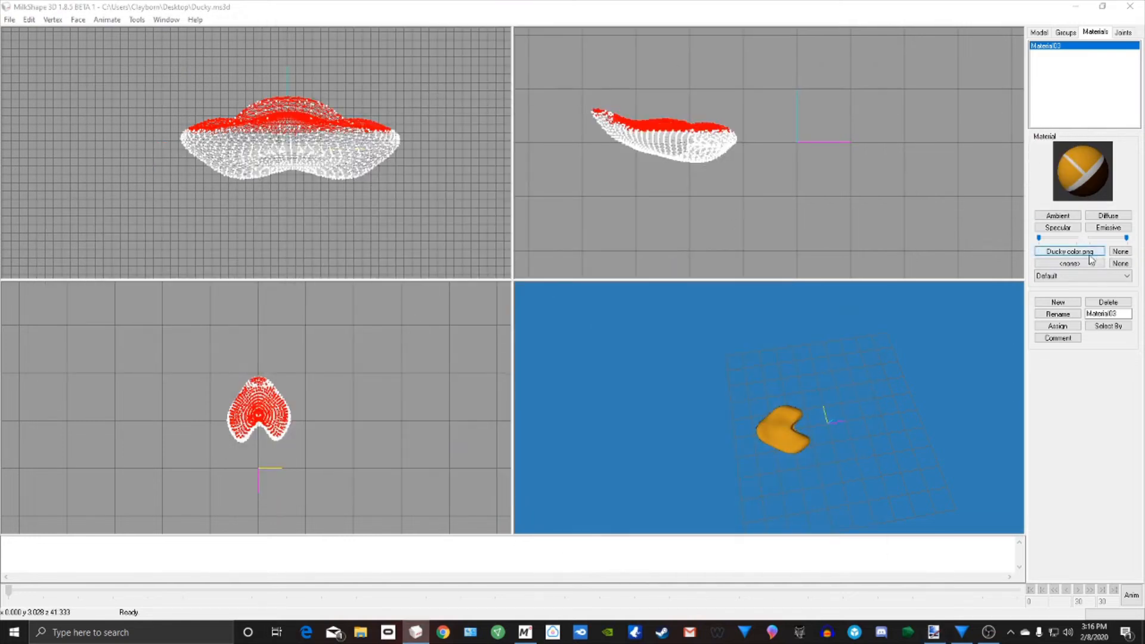
{"action": "left_click", "coordinate": [402, 126]}
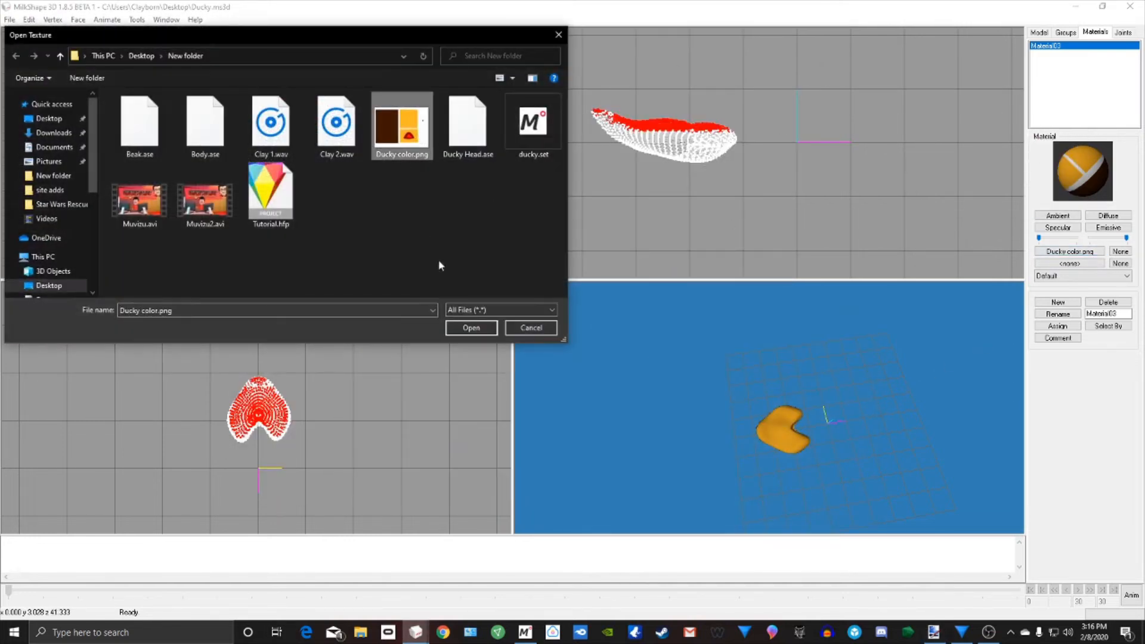
{"action": "left_click", "coordinate": [462, 328]}
{"action": "left_click_drag", "start_coordinate": [789, 375], "coordinate": [806, 419]}
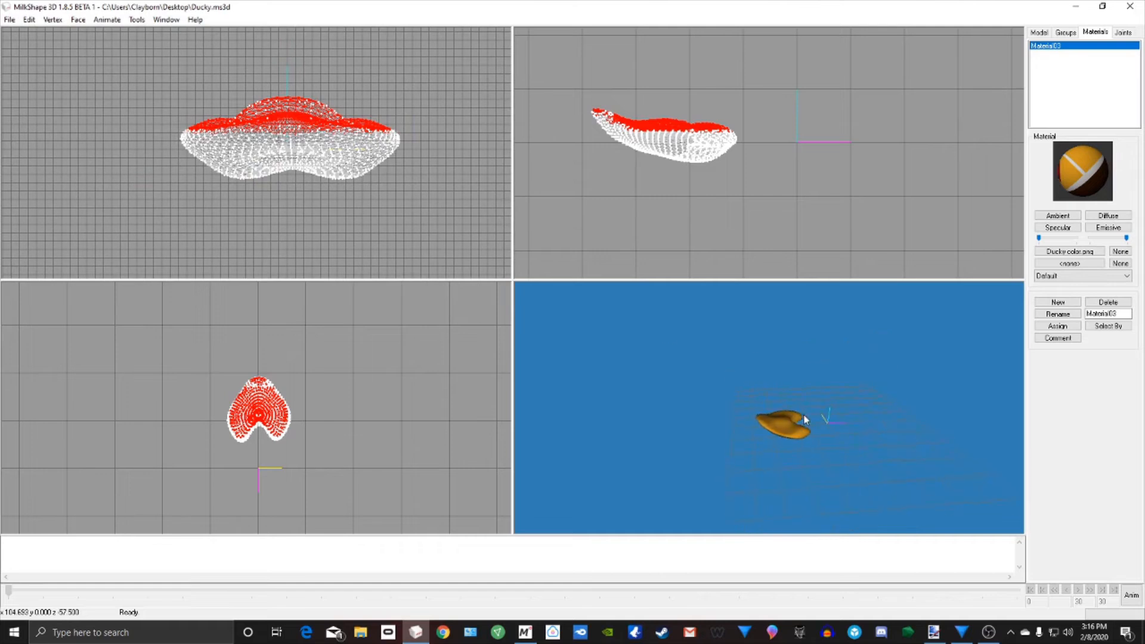
Step: Open the Texture Coordinate Editor and move the selected beak faces' mapping down onto the orange rectangle with the red mouth
{"action": "left_click", "coordinate": [170, 20]}
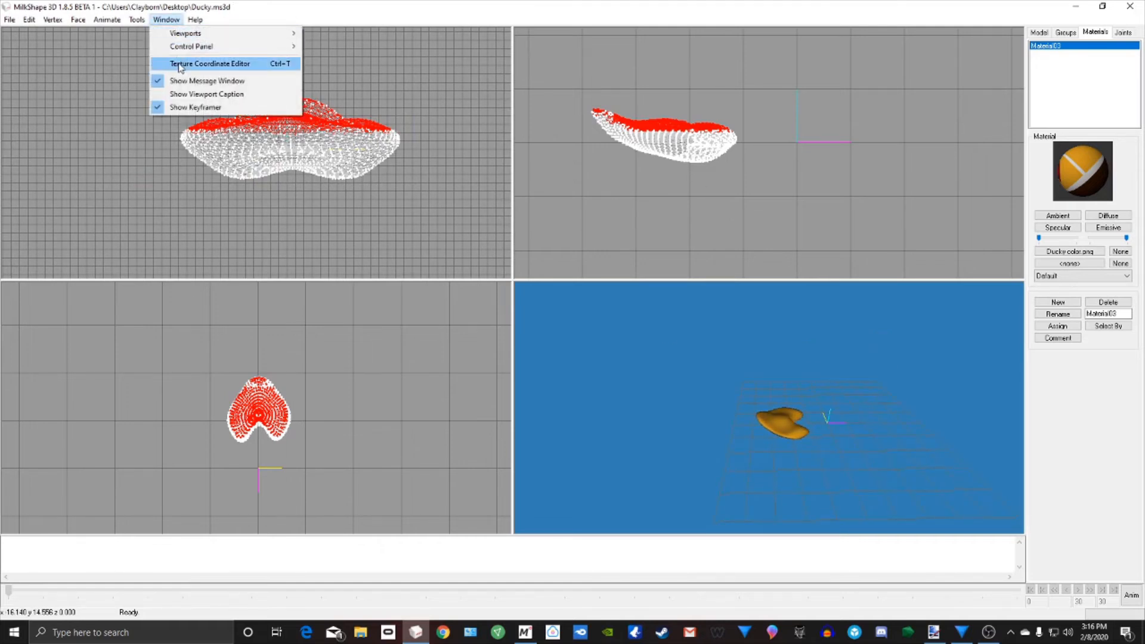
{"action": "left_click", "coordinate": [183, 63]}
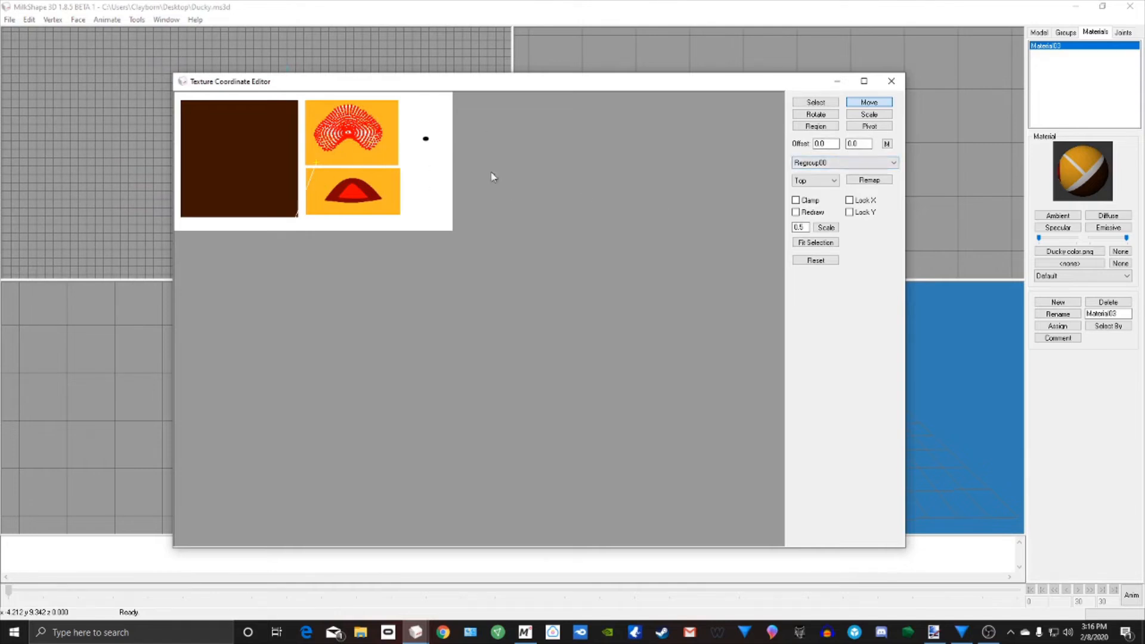
{"action": "left_click", "coordinate": [870, 102]}
{"action": "left_click_drag", "start_coordinate": [353, 127], "coordinate": [354, 190]}
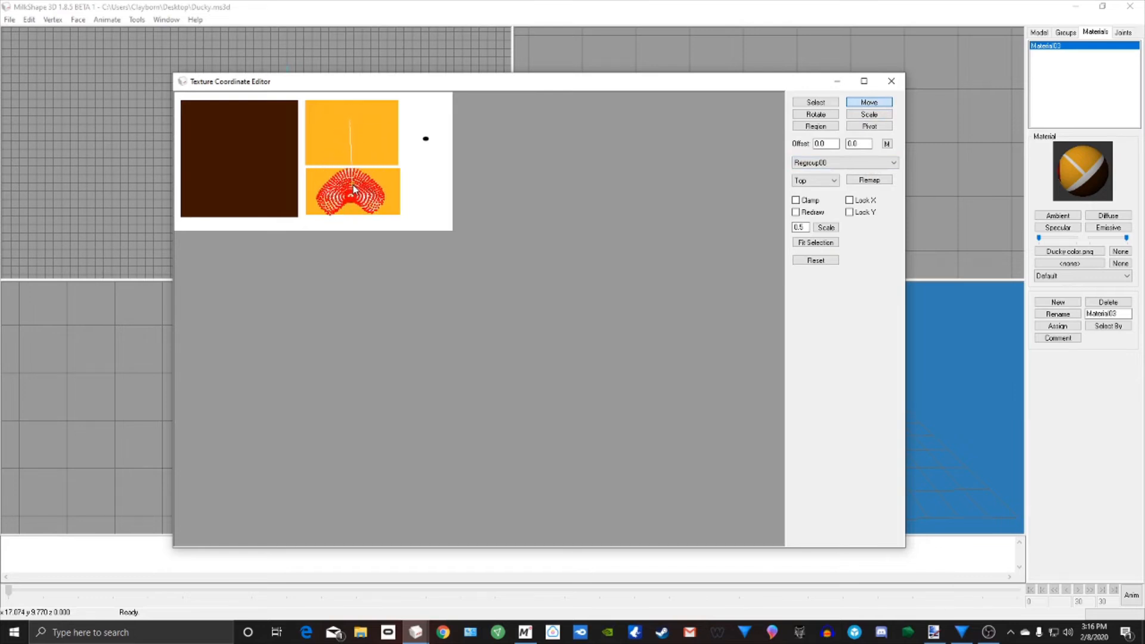
Step: Scale the beak mapping slightly wider and flatter, nudge it to fit the mouth rectangle, close the editor and check the beak in 3D
{"action": "left_click", "coordinate": [869, 114]}
{"action": "left_click_drag", "start_coordinate": [332, 236], "coordinate": [355, 223]}
{"action": "left_click", "coordinate": [872, 103]}
{"action": "left_click_drag", "start_coordinate": [424, 215], "coordinate": [424, 218]}
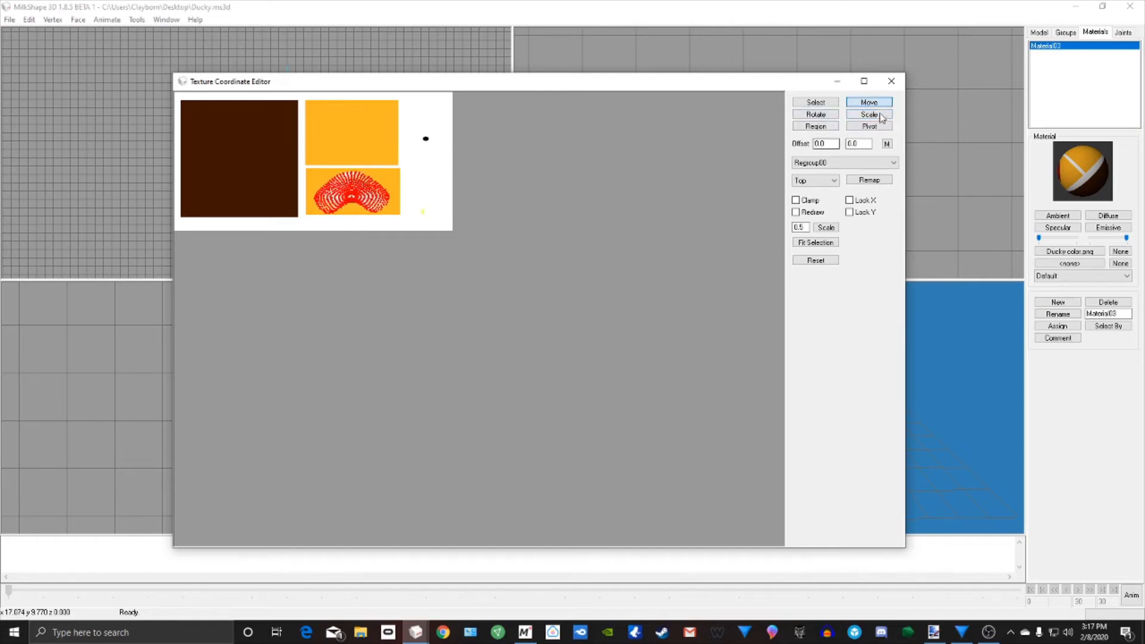
{"action": "left_click", "coordinate": [892, 81]}
{"action": "left_click_drag", "start_coordinate": [853, 436], "coordinate": [902, 393]}
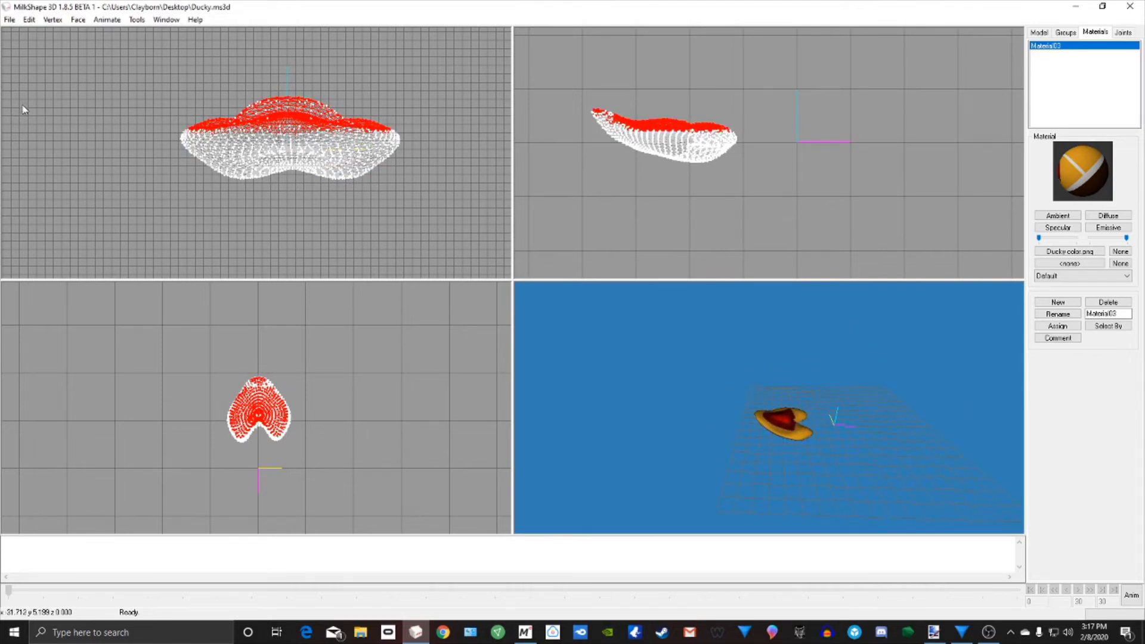
Step: Export the model in ASE format as Bottom Beak into the New folder on the desktop
{"action": "left_click", "coordinate": [9, 19]}
{"action": "mouse_move", "coordinate": [45, 117]}
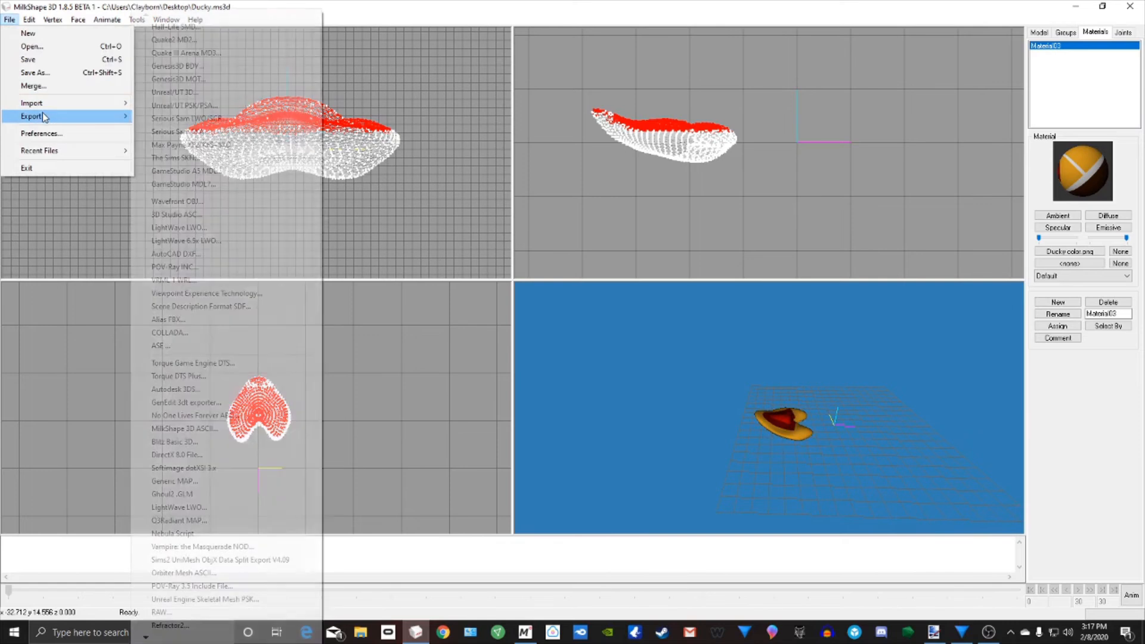
{"action": "left_click", "coordinate": [205, 348]}
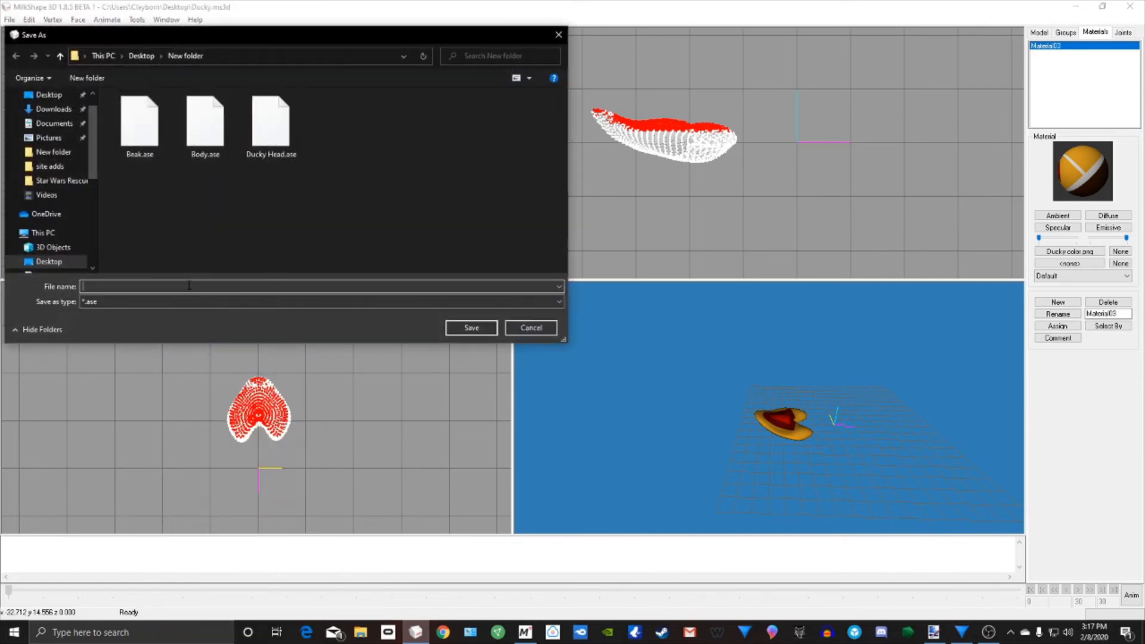
{"action": "type", "text": "Bottom Beak"}
{"action": "left_click", "coordinate": [491, 334]}
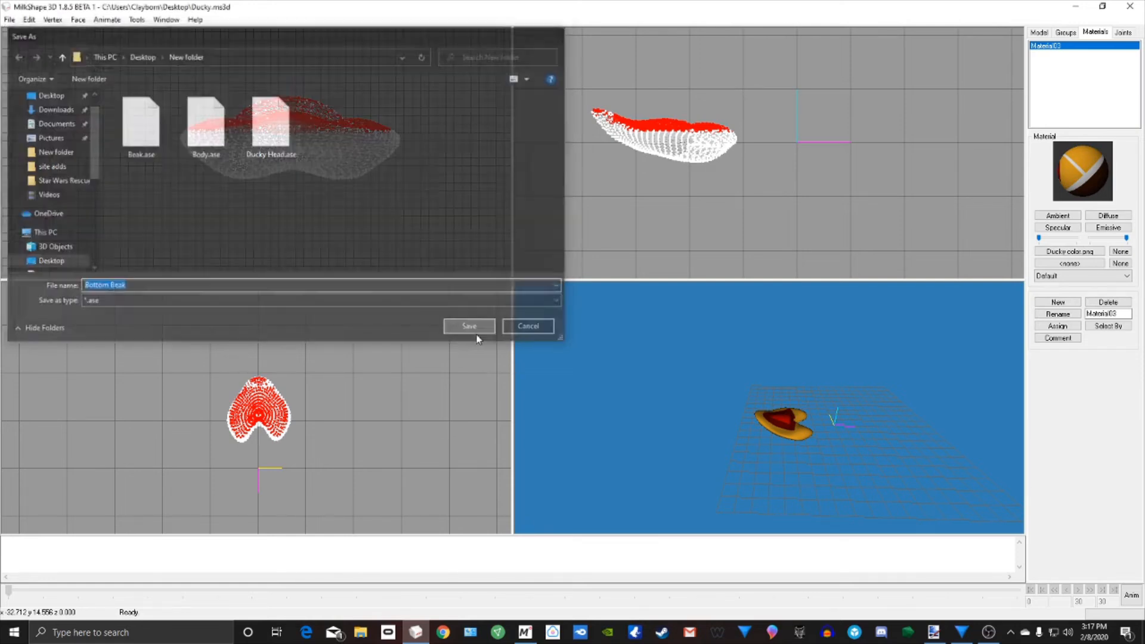
{"action": "left_click", "coordinate": [473, 412]}
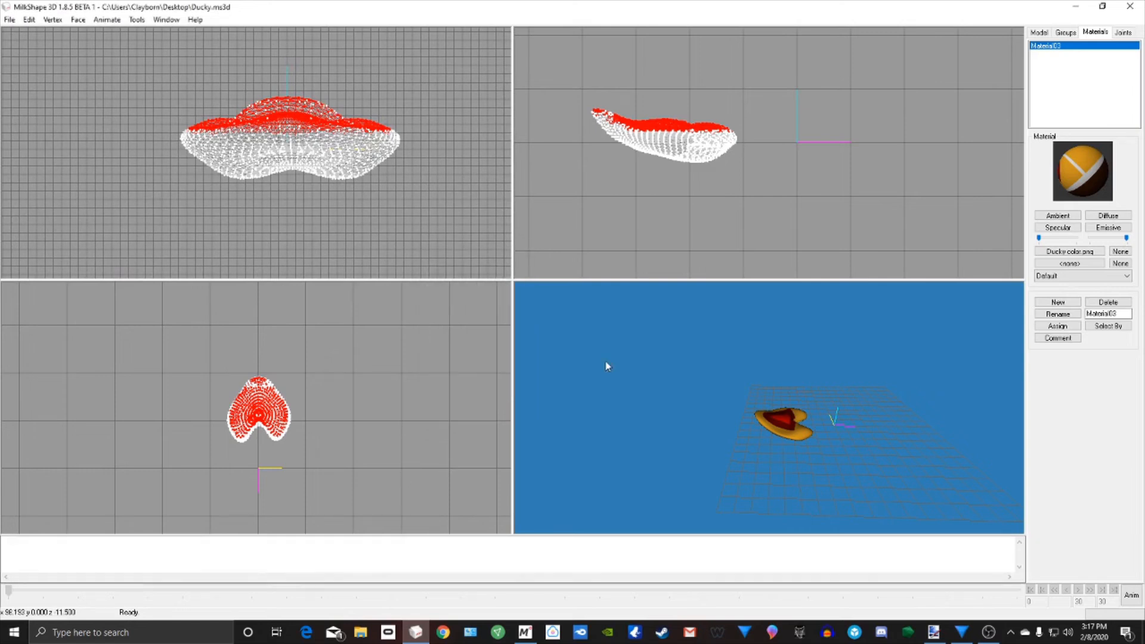
Step: Switch to Muvizu and import Bottom Beak.ase as the duck character's custom fake beard
{"action": "left_click", "coordinate": [1076, 7]}
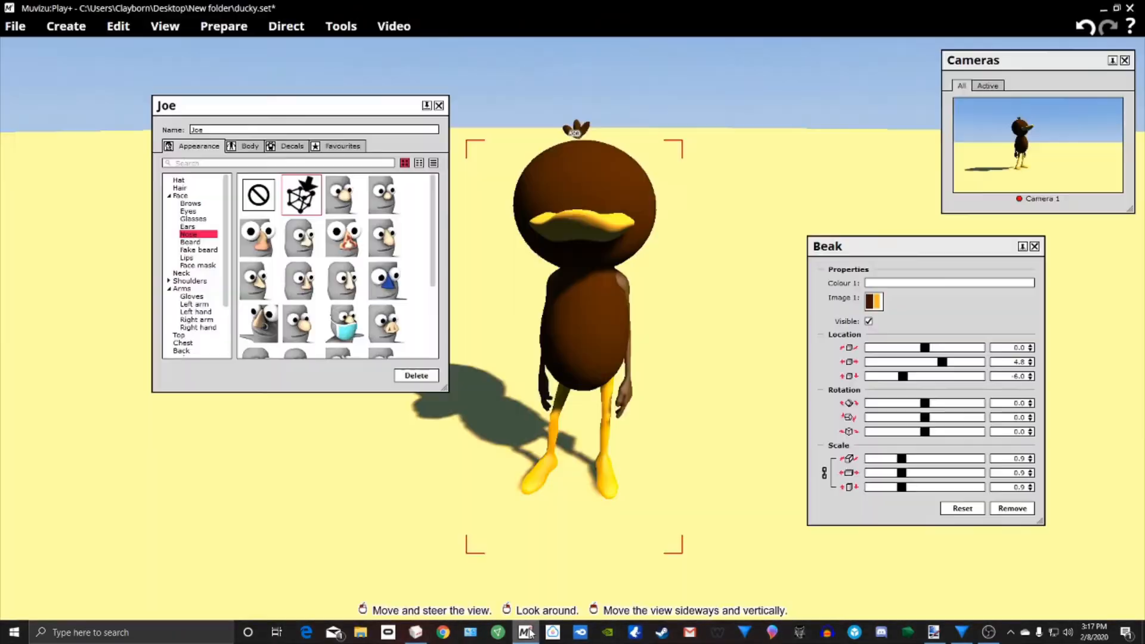
{"action": "left_click", "coordinate": [524, 632]}
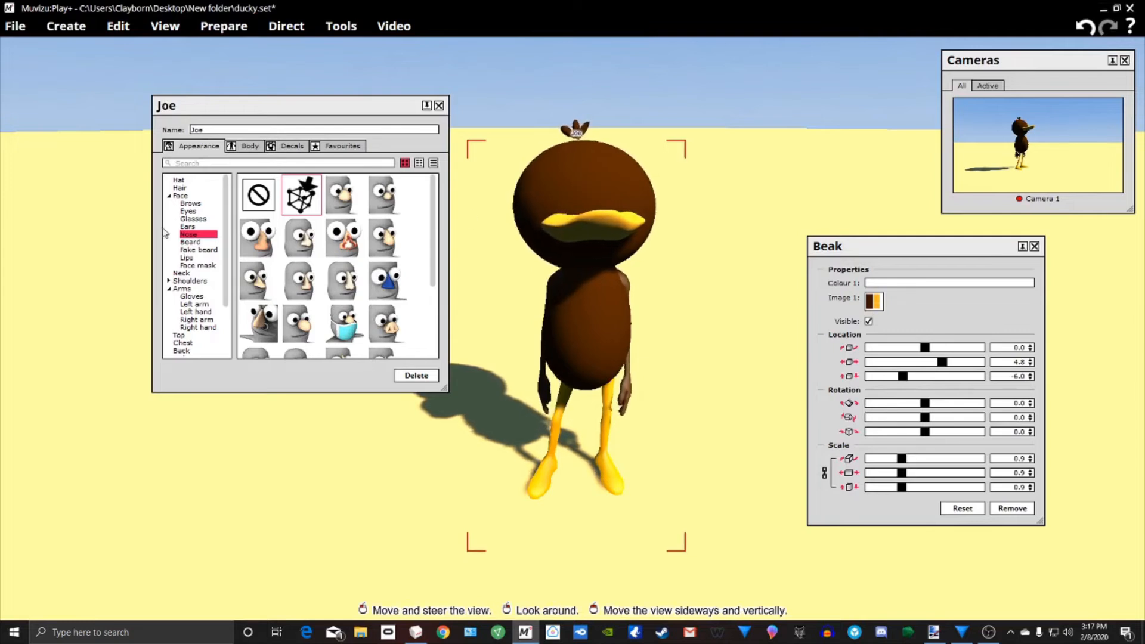
{"action": "left_click", "coordinate": [209, 251]}
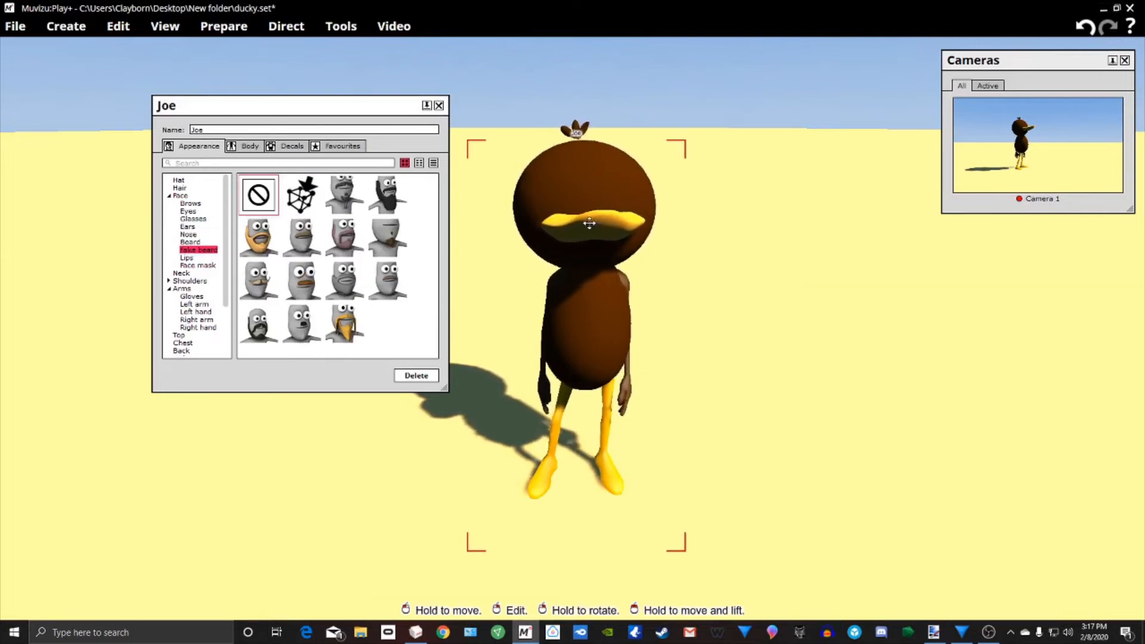
{"action": "left_click", "coordinate": [302, 197]}
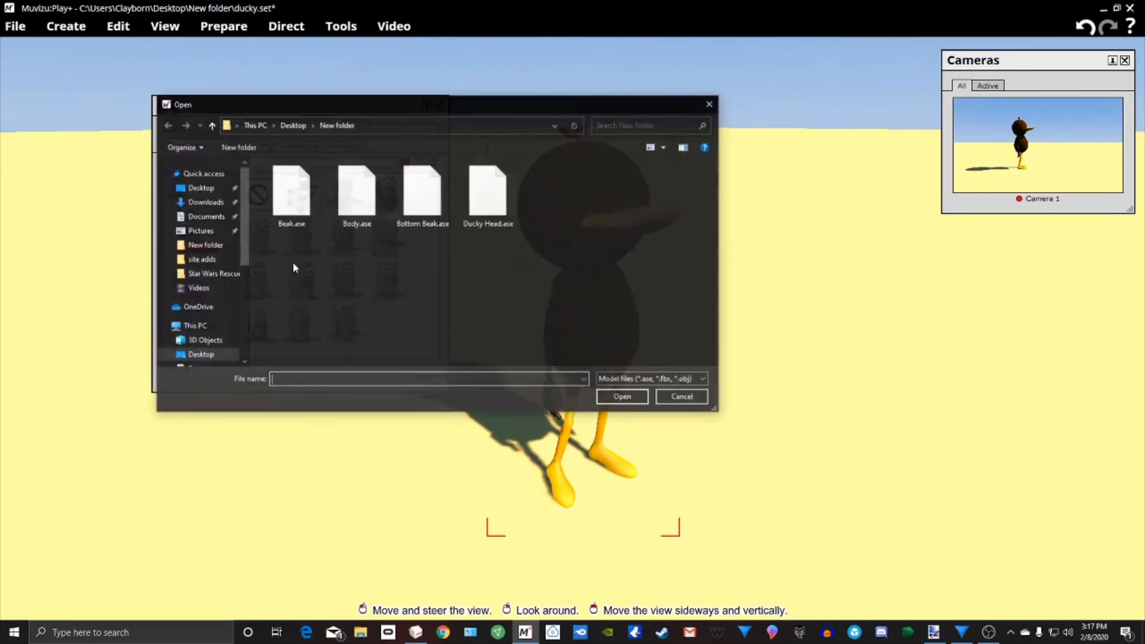
{"action": "left_click", "coordinate": [433, 203]}
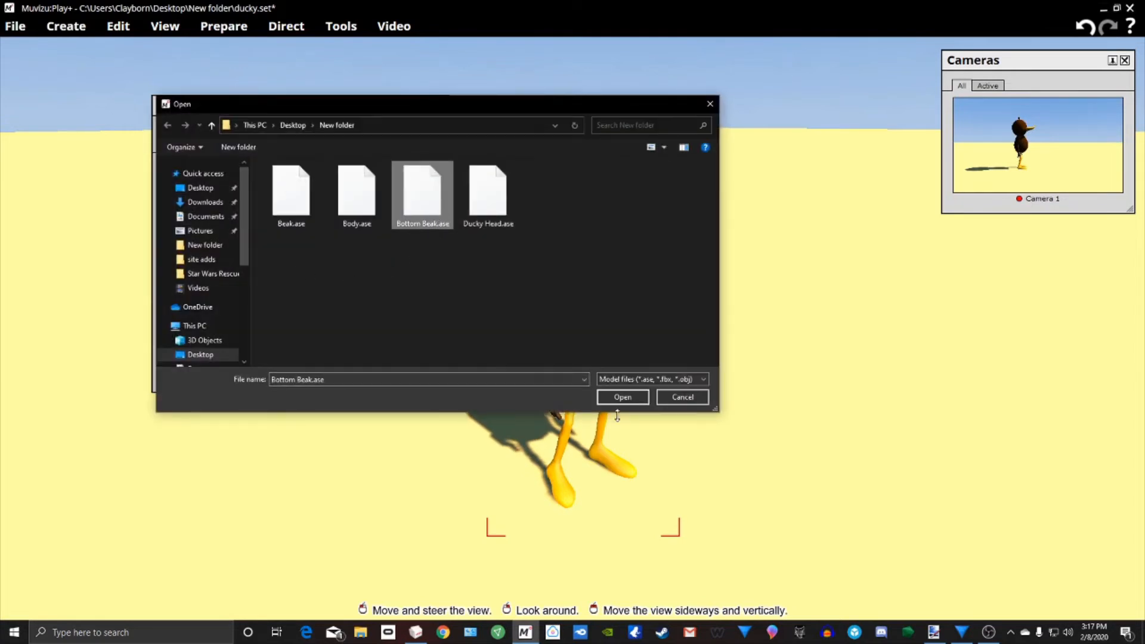
{"action": "left_click", "coordinate": [622, 397]}
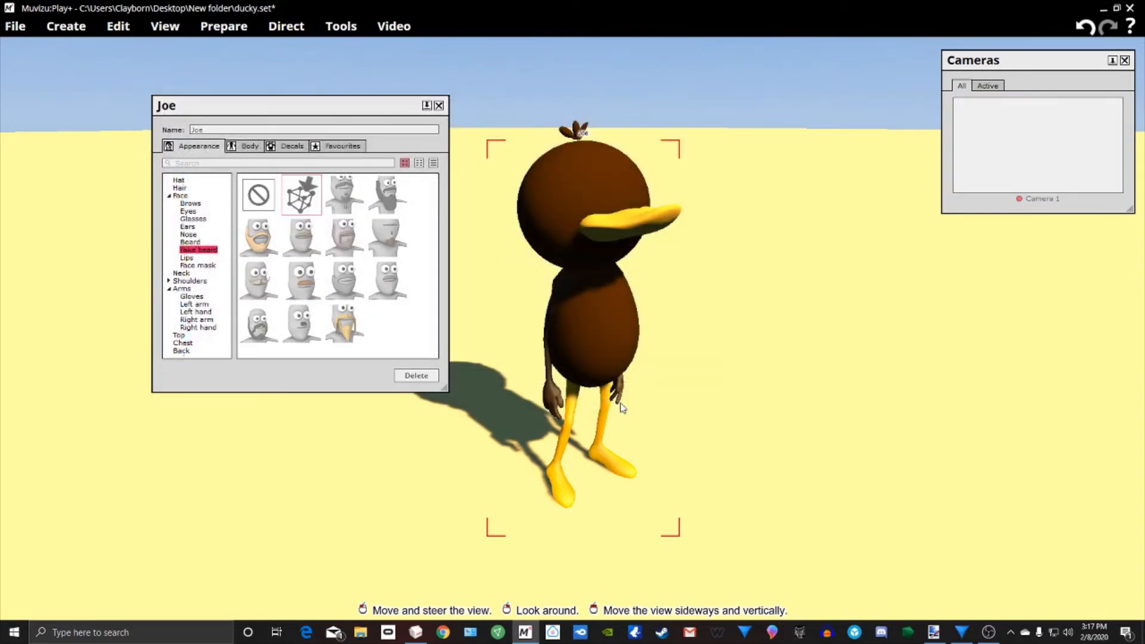
Step: Lower the Bottom Beak to a vertical location of -12.3 and scale it uniformly to 0.8
{"action": "scroll", "coordinate": [932, 380], "scroll_direction": "down", "scroll_amount": 5}
{"action": "scroll", "coordinate": [932, 381], "scroll_direction": "down", "scroll_amount": 3}
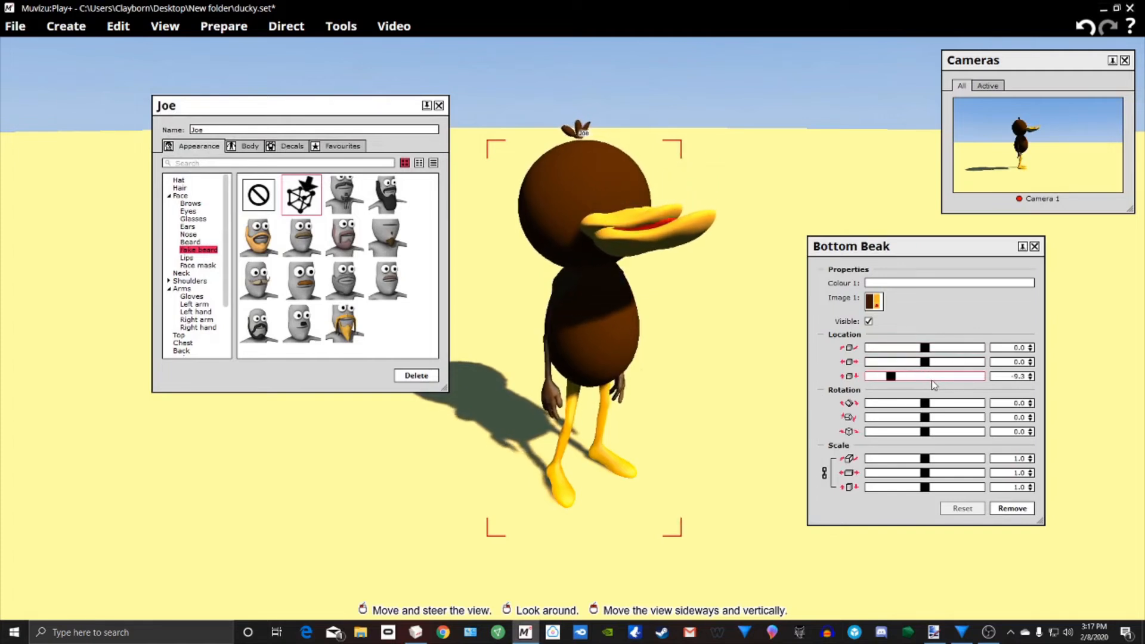
{"action": "scroll", "coordinate": [912, 380], "scroll_direction": "down", "scroll_amount": 1}
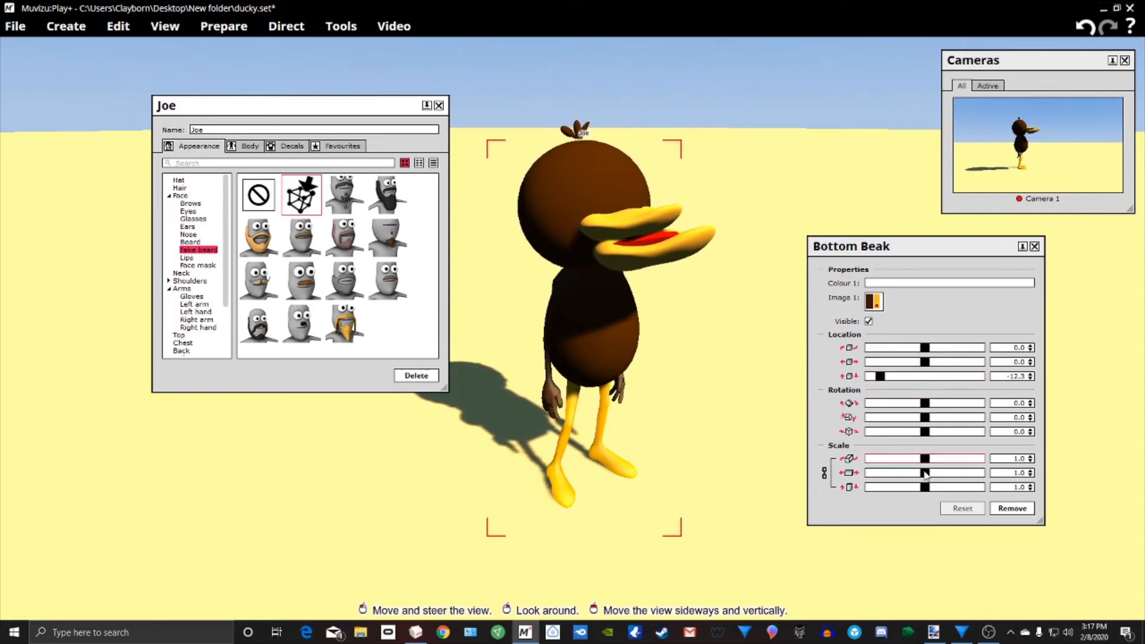
{"action": "scroll", "coordinate": [928, 474], "scroll_direction": "down", "scroll_amount": 1}
{"action": "scroll", "coordinate": [928, 477], "scroll_direction": "down", "scroll_amount": 3}
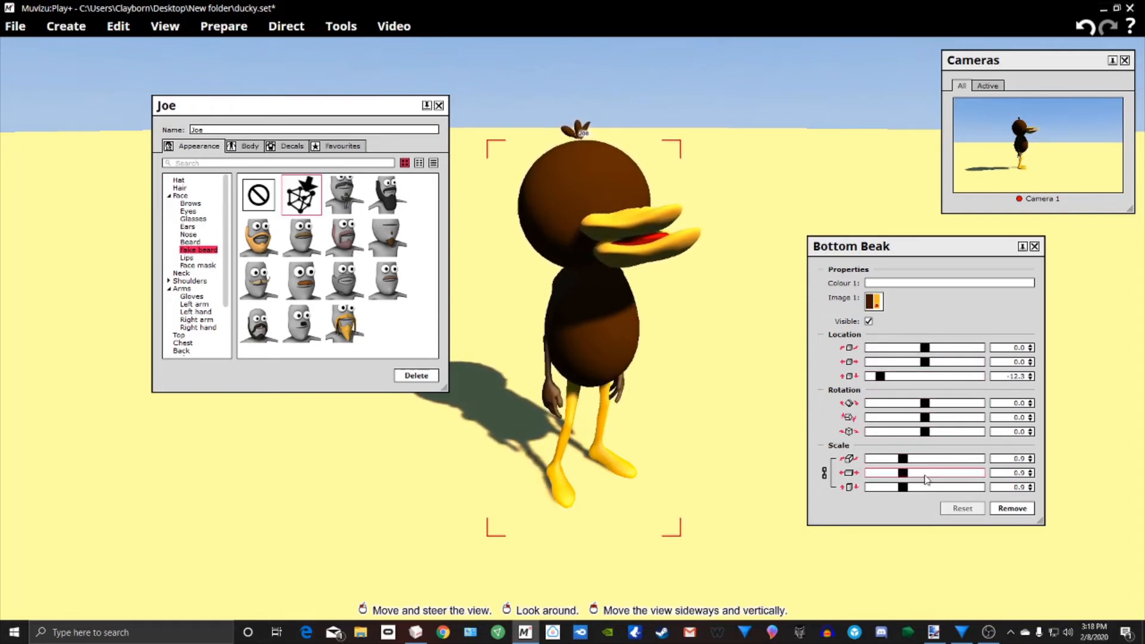
{"action": "scroll", "coordinate": [926, 480], "scroll_direction": "down", "scroll_amount": 3}
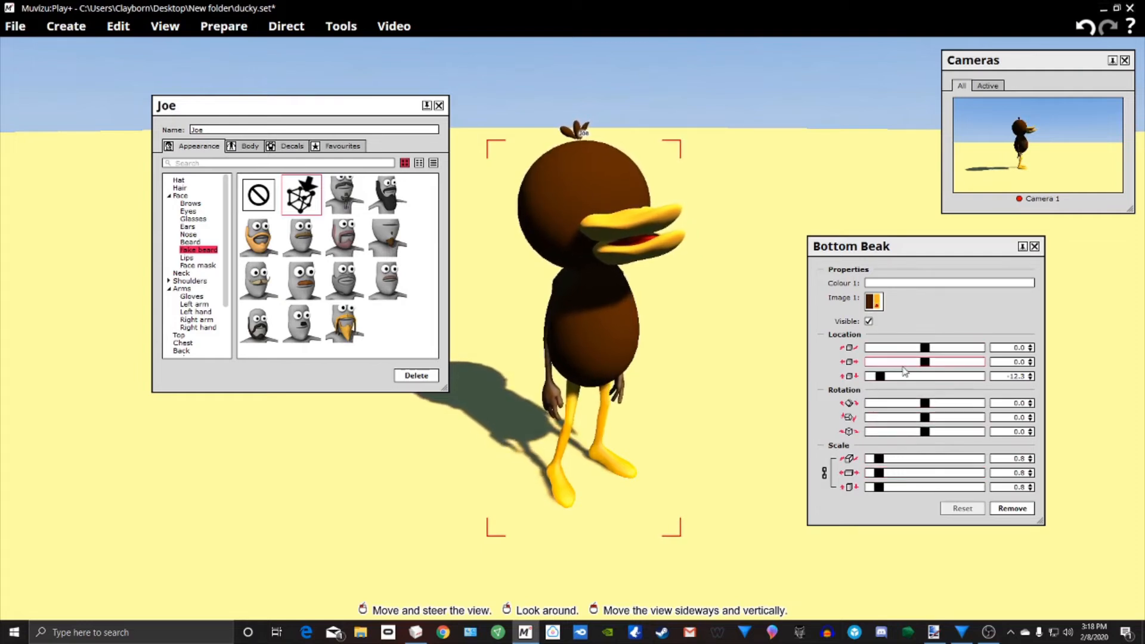
Step: Set the Bottom Beak's front-to-back location to 2.4 and vertical location to -9.6, and check its fit by turning the character
{"action": "scroll", "coordinate": [905, 368], "scroll_direction": "up", "scroll_amount": 3}
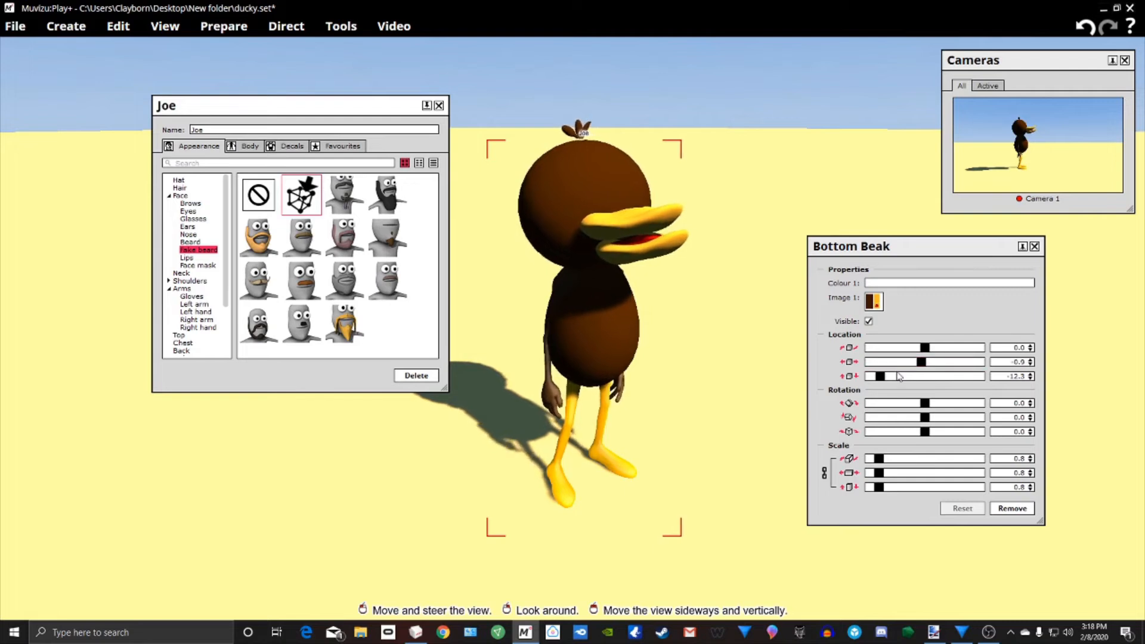
{"action": "scroll", "coordinate": [894, 381], "scroll_direction": "up", "scroll_amount": 5}
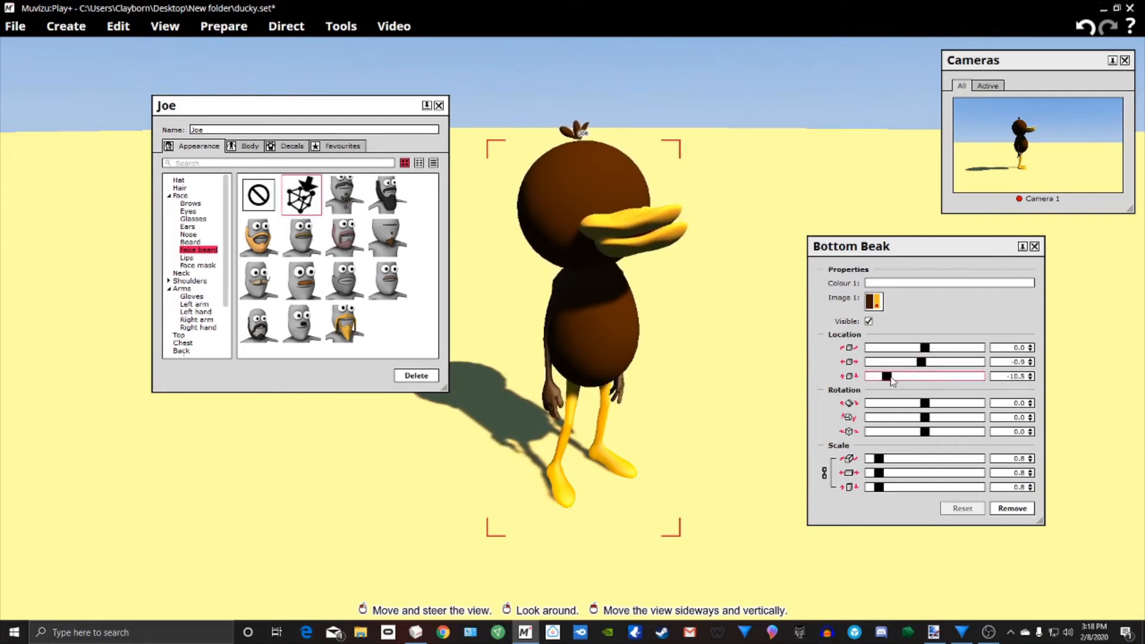
{"action": "scroll", "coordinate": [899, 366], "scroll_direction": "down", "scroll_amount": 3}
{"action": "scroll", "coordinate": [899, 365], "scroll_direction": "up", "scroll_amount": 5}
{"action": "right_click_drag", "start_coordinate": [603, 293], "coordinate": [486, 293]}
{"action": "scroll", "coordinate": [900, 376], "scroll_direction": "up", "scroll_amount": 2}
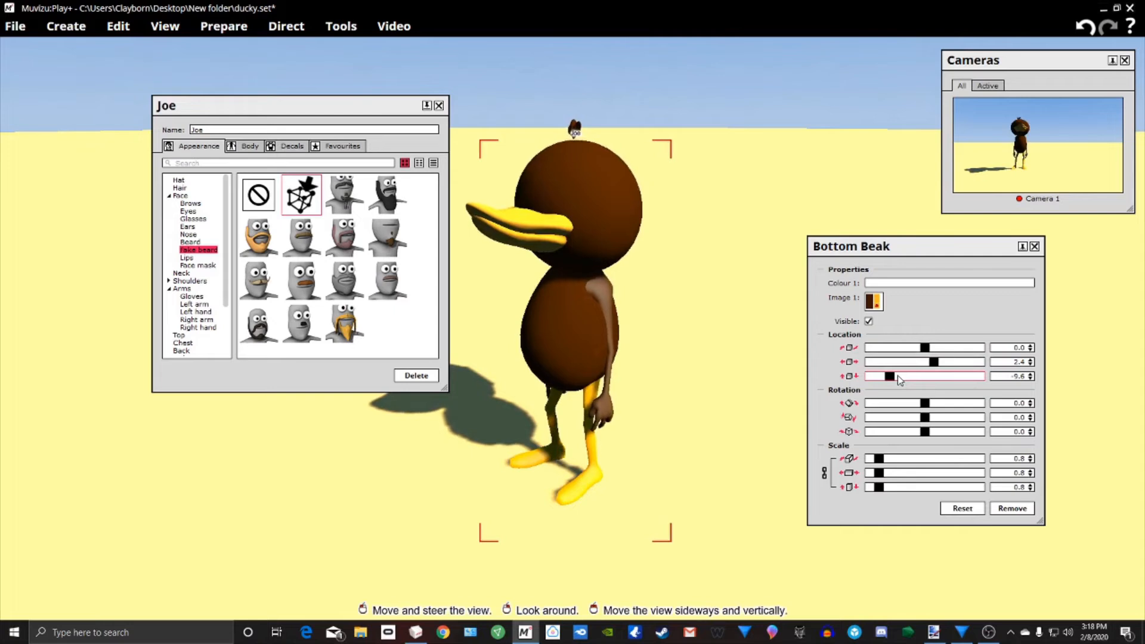
{"action": "right_click_drag", "start_coordinate": [544, 223], "coordinate": [598, 286]}
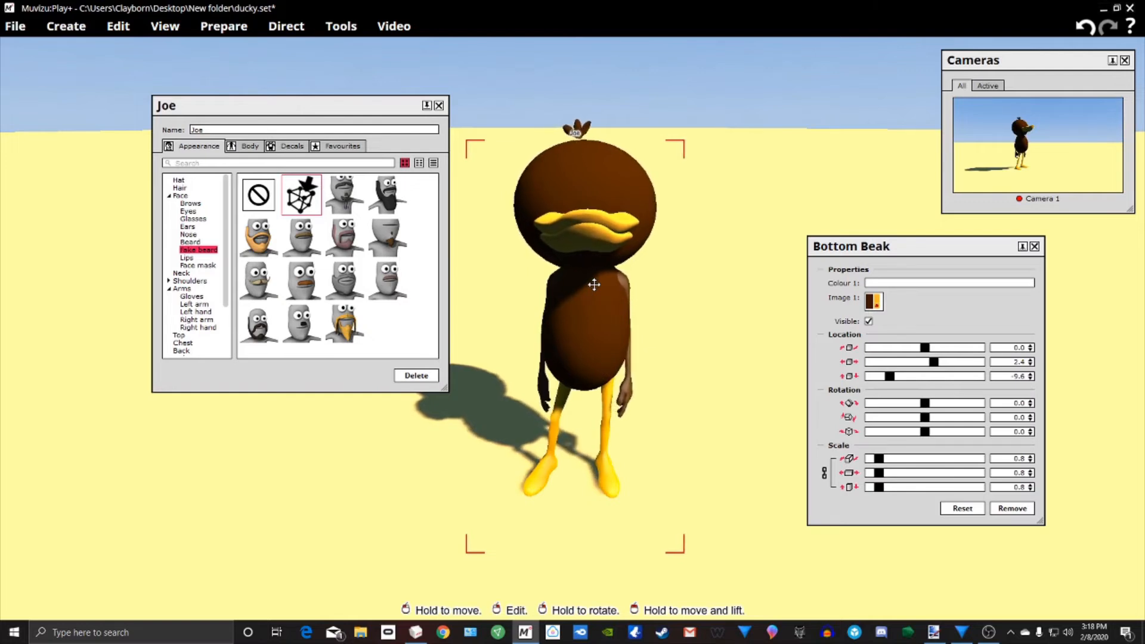
{"action": "right_click_drag", "start_coordinate": [597, 199], "coordinate": [604, 200]}
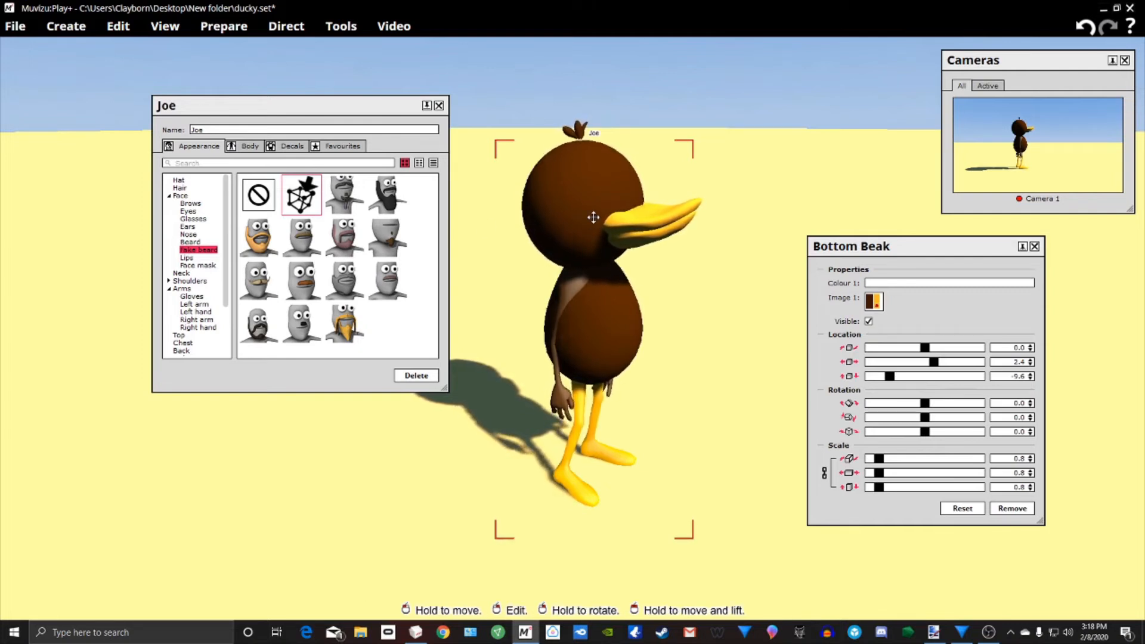
{"action": "right_click_drag", "start_coordinate": [620, 233], "coordinate": [603, 233]}
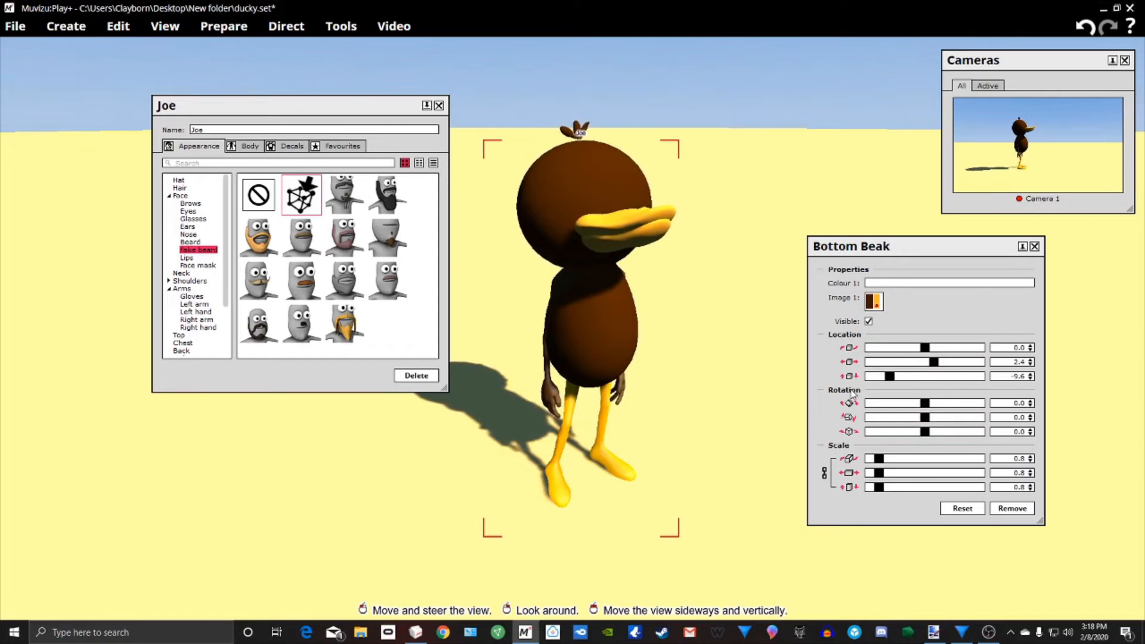
Step: Tilt the Bottom Beak open to a rotation of -9169.0 on the third axis and raise its vertical location to 5.1
{"action": "left_click", "coordinate": [896, 432]}
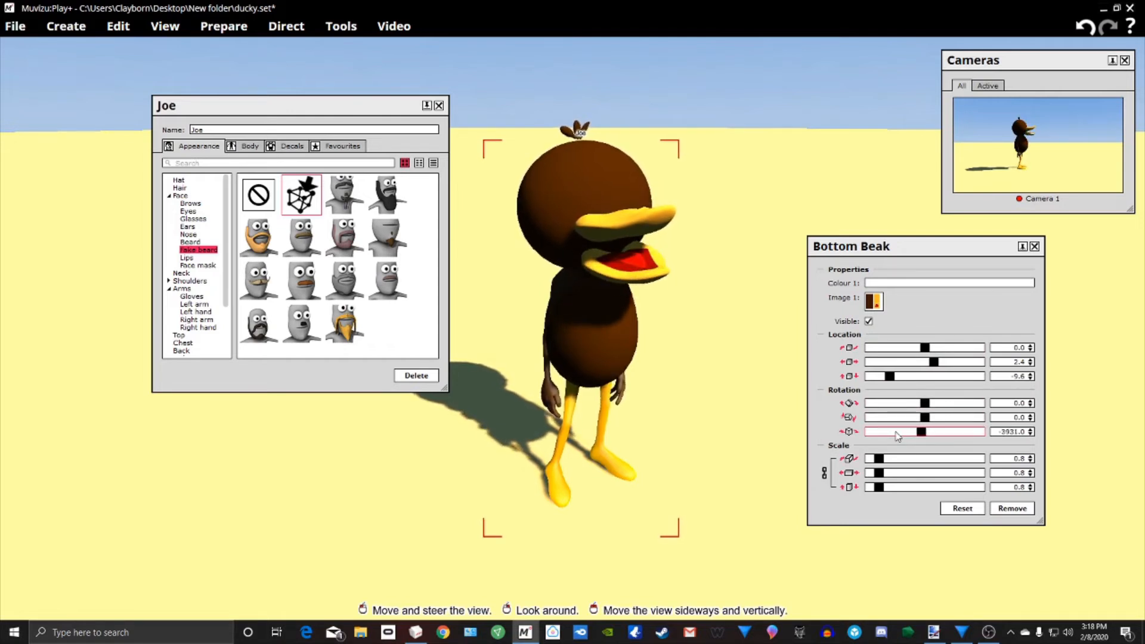
{"action": "scroll", "coordinate": [887, 381], "scroll_direction": "up", "scroll_amount": 13}
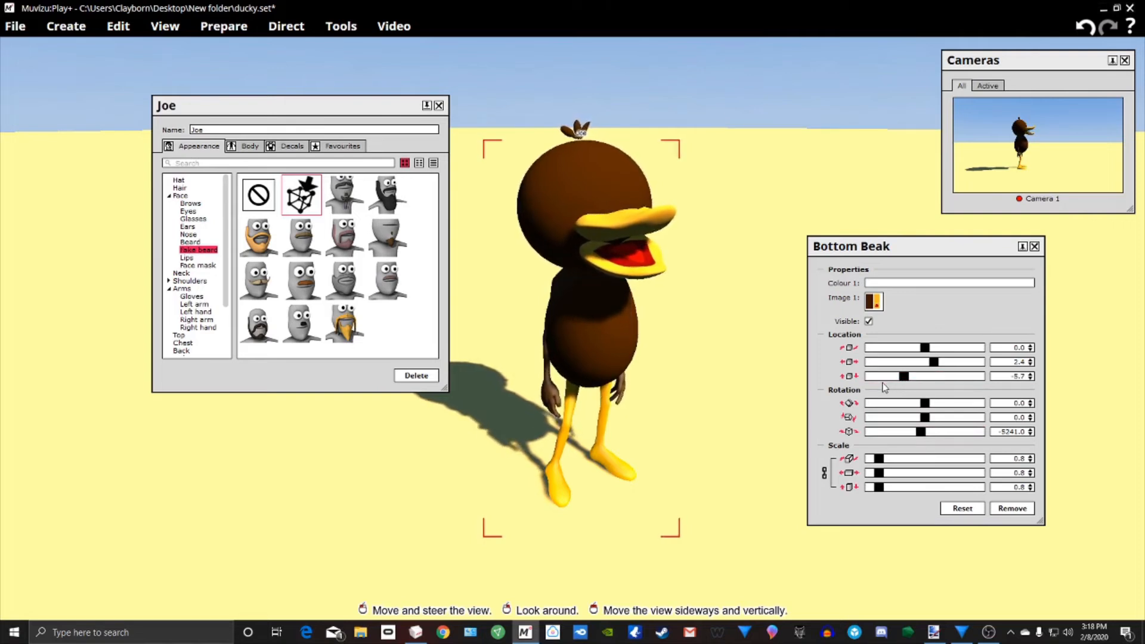
{"action": "scroll", "coordinate": [887, 378], "scroll_direction": "up", "scroll_amount": 4}
{"action": "scroll", "coordinate": [880, 379], "scroll_direction": "up", "scroll_amount": 6}
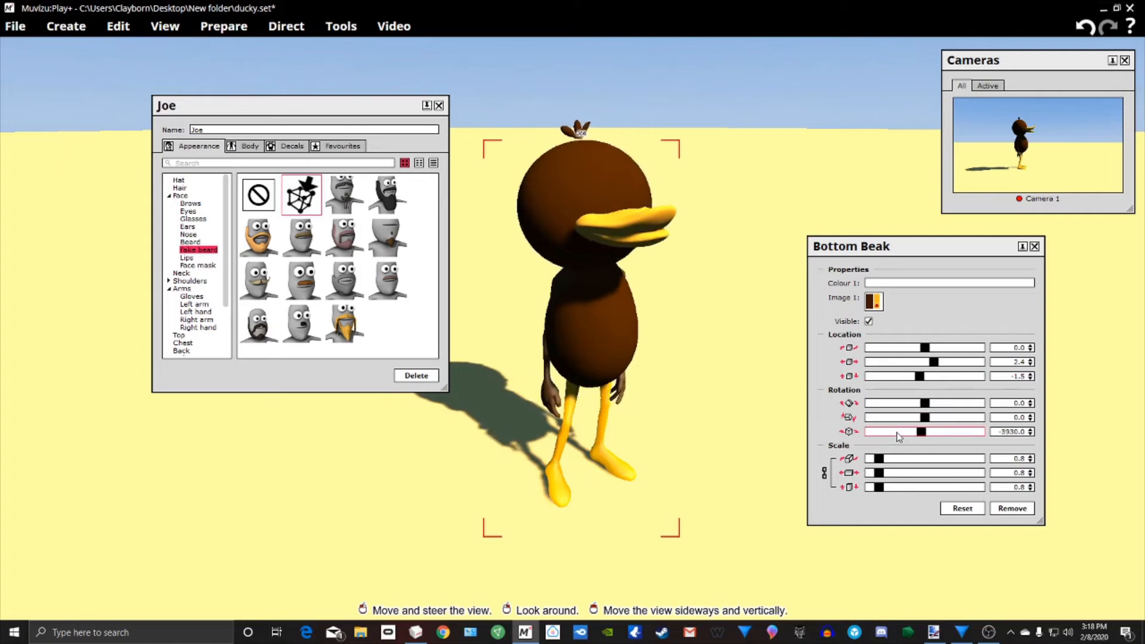
{"action": "scroll", "coordinate": [897, 433], "scroll_direction": "down", "scroll_amount": 5}
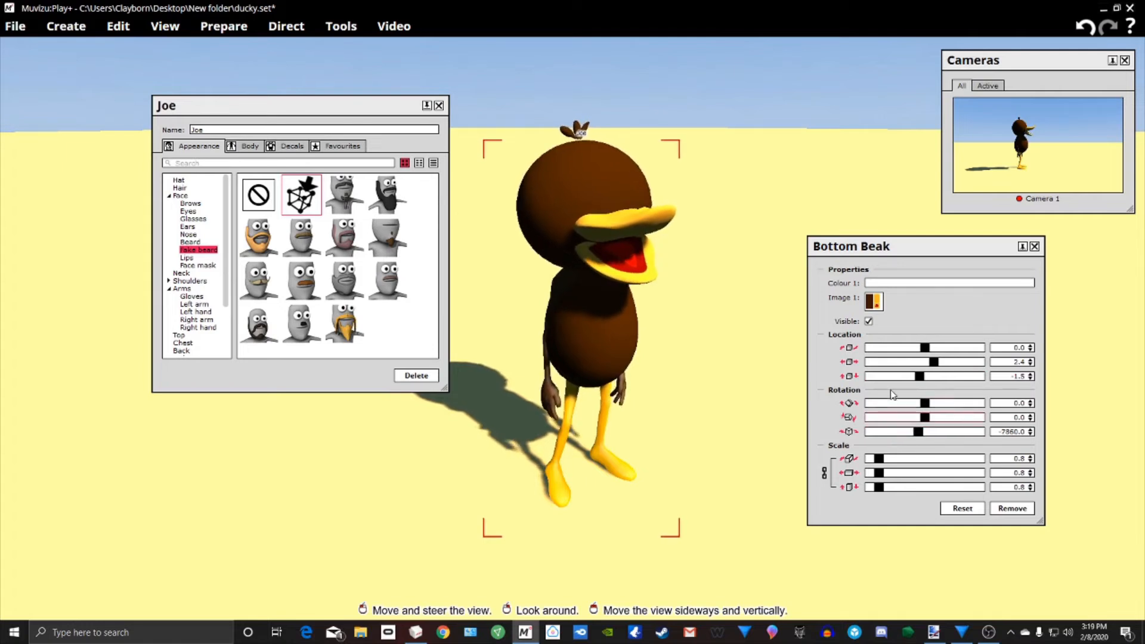
{"action": "scroll", "coordinate": [888, 381], "scroll_direction": "up", "scroll_amount": 8}
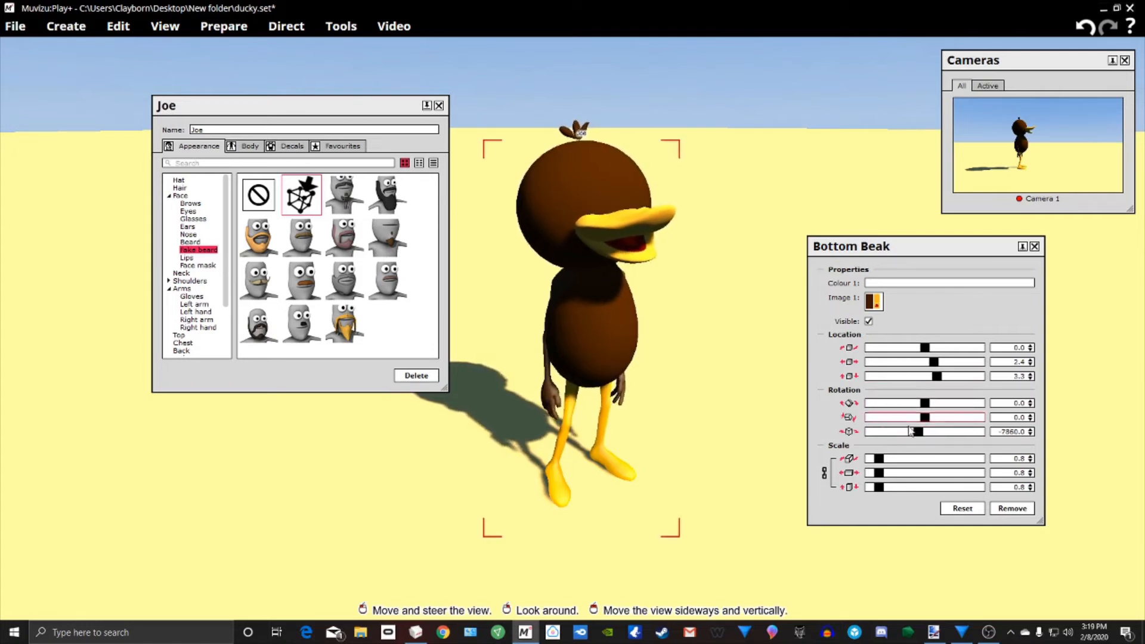
{"action": "scroll", "coordinate": [911, 434], "scroll_direction": "down", "scroll_amount": 5}
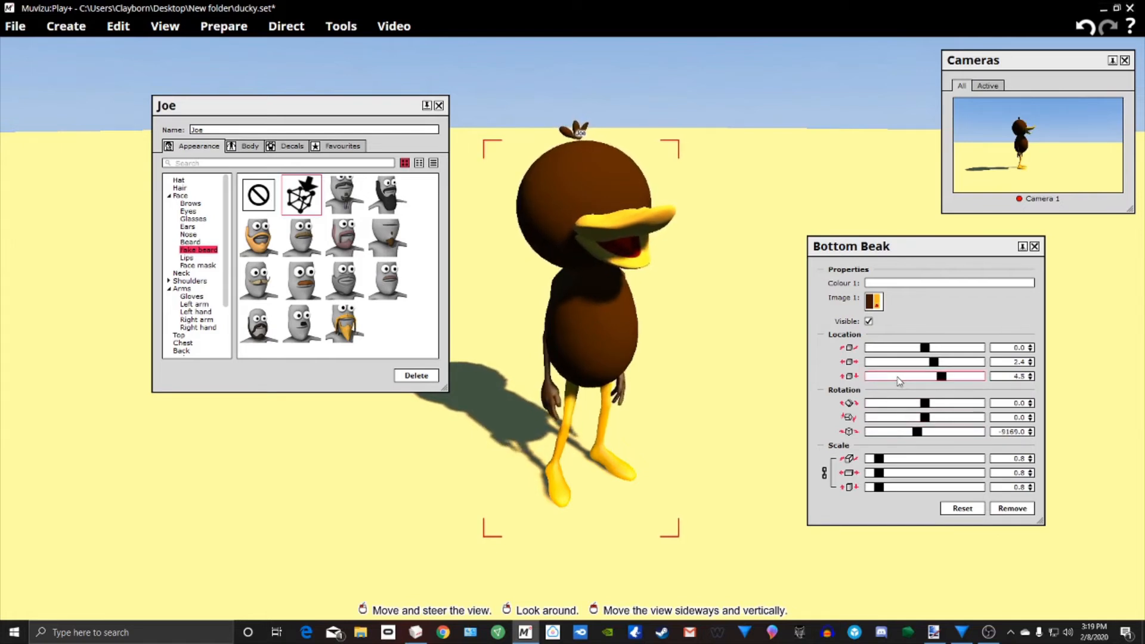
Step: Set the Bottom Beak's front-to-back location to -0.6, turning the character to check the open mouth from both sides
{"action": "right_click_drag", "start_coordinate": [603, 310], "coordinate": [477, 311]}
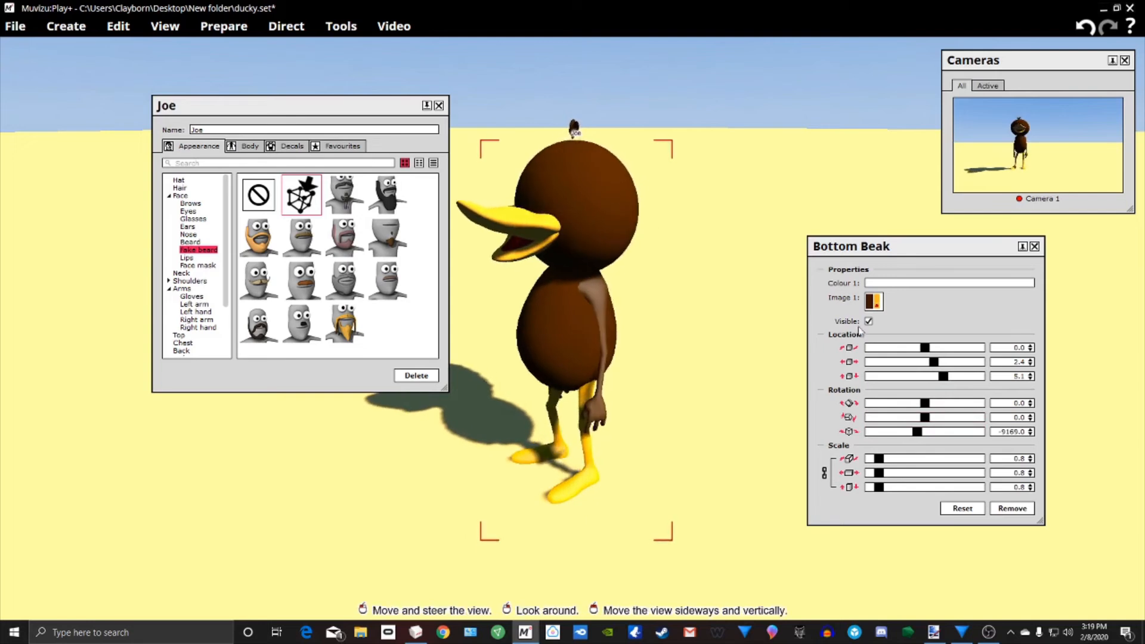
{"action": "left_click", "coordinate": [911, 363]}
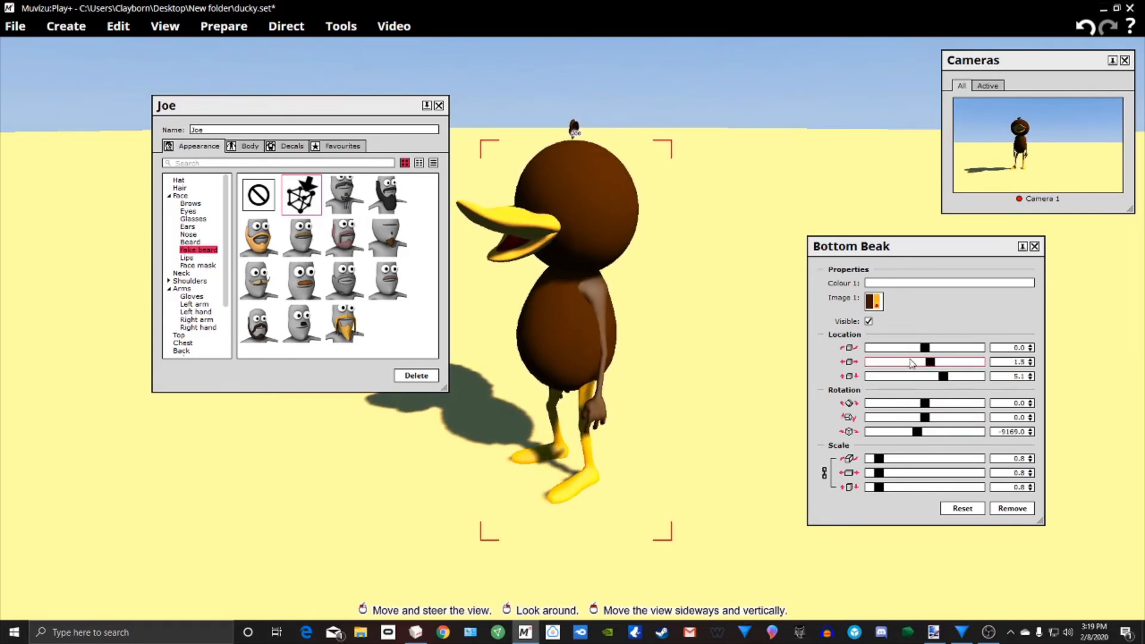
{"action": "right_click_drag", "start_coordinate": [561, 310], "coordinate": [650, 308]}
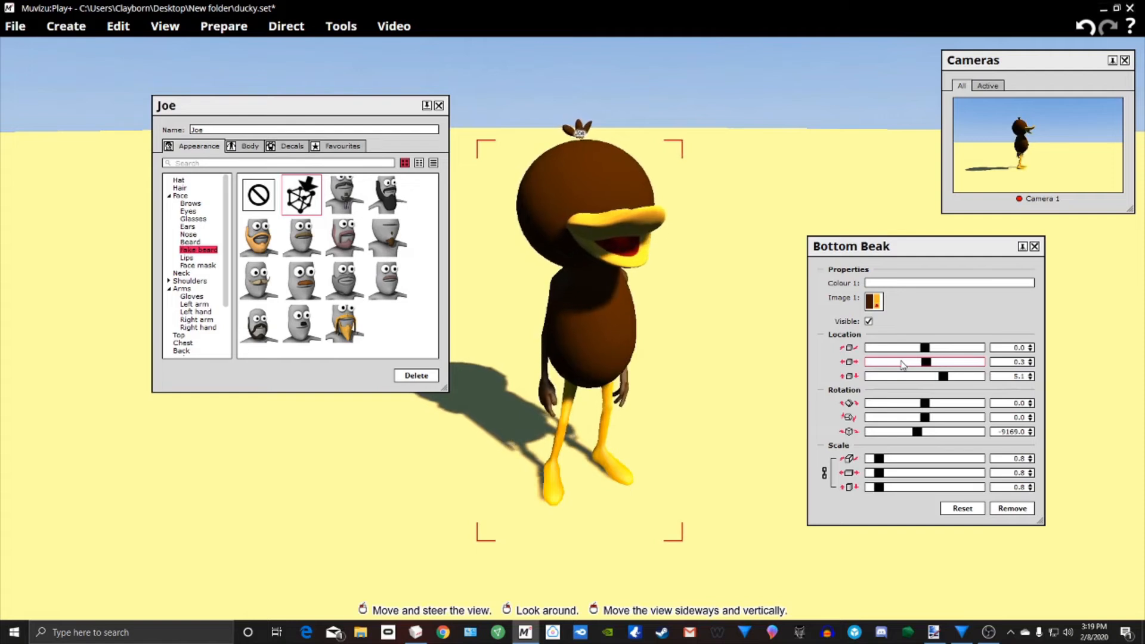
{"action": "mouse_move", "coordinate": [597, 310]}
{"action": "right_mouse_down"}
{"action": "mouse_move", "coordinate": [516, 310]}
{"action": "mouse_move", "coordinate": [587, 311]}
{"action": "right_mouse_up"}
{"action": "mouse_move", "coordinate": [618, 190]}
{"action": "right_mouse_down"}
{"action": "mouse_move", "coordinate": [591, 190]}
{"action": "mouse_move", "coordinate": [606, 189]}
{"action": "right_mouse_up"}
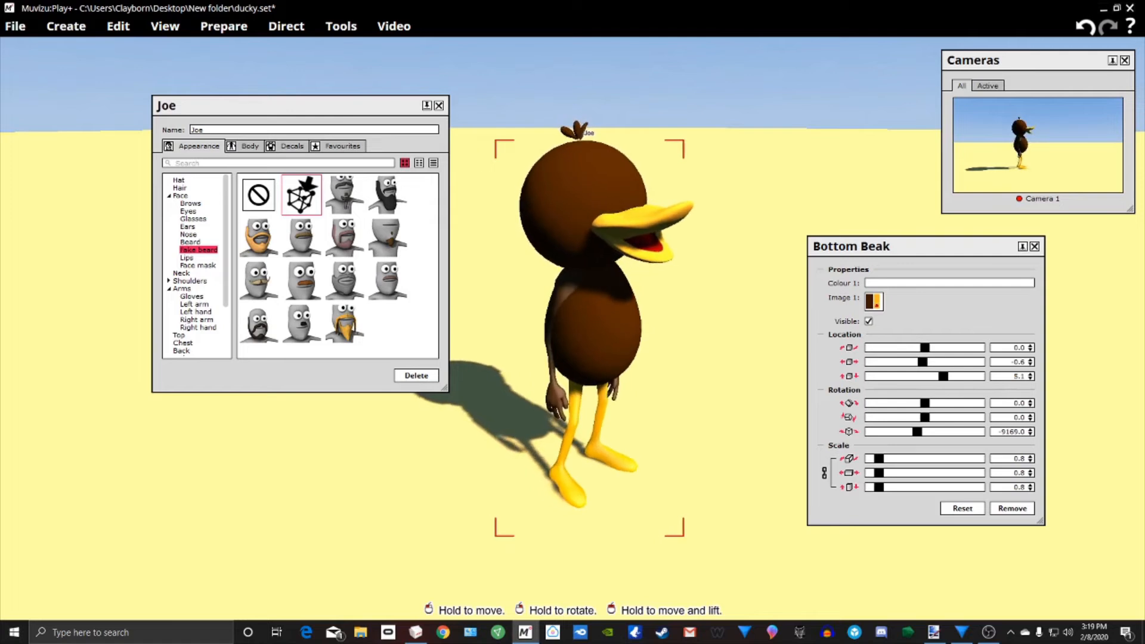
Step: Turn the duck and switch the Bottom Beak's visibility off and on to compare the closed and open mouth
{"action": "left_click_drag", "start_coordinate": [606, 189], "coordinate": [644, 189]}
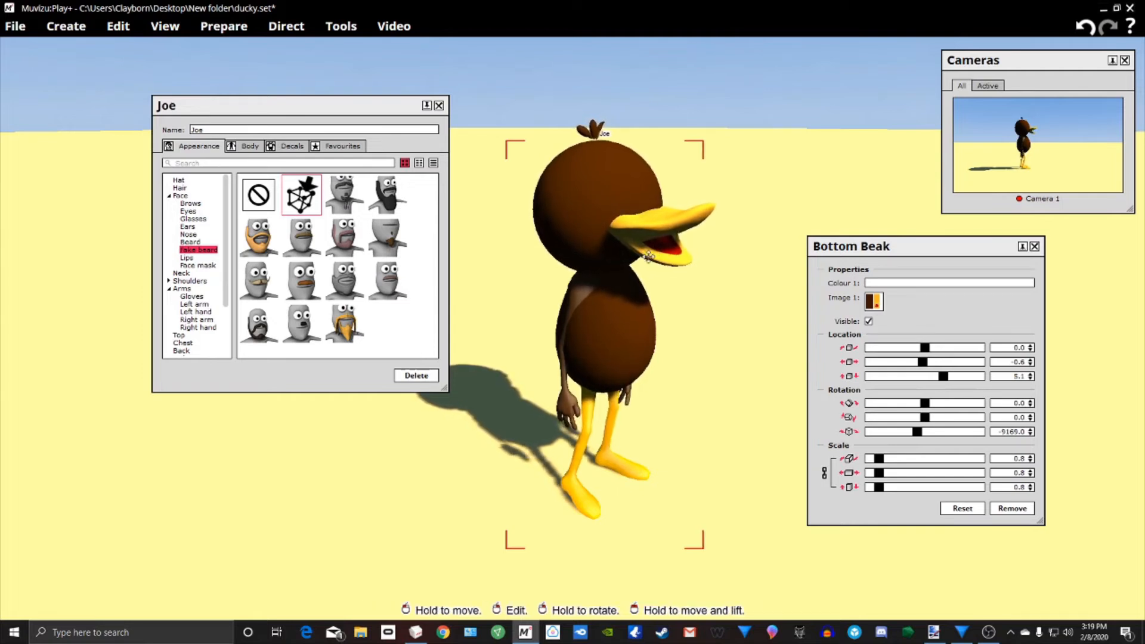
{"action": "left_click", "coordinate": [208, 243]}
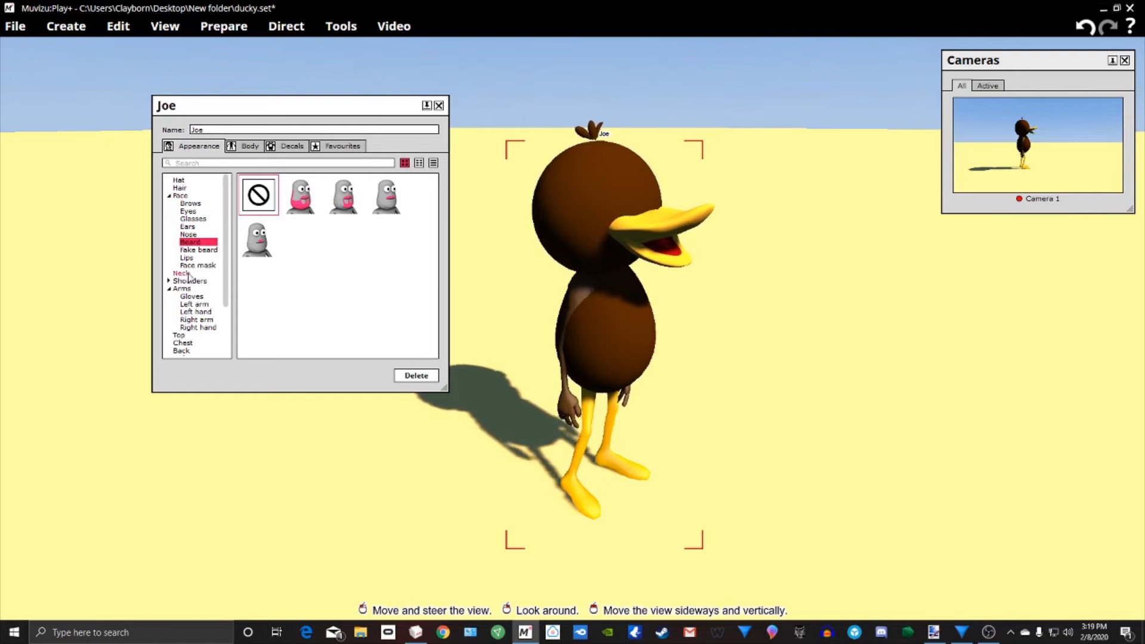
{"action": "left_click", "coordinate": [202, 250]}
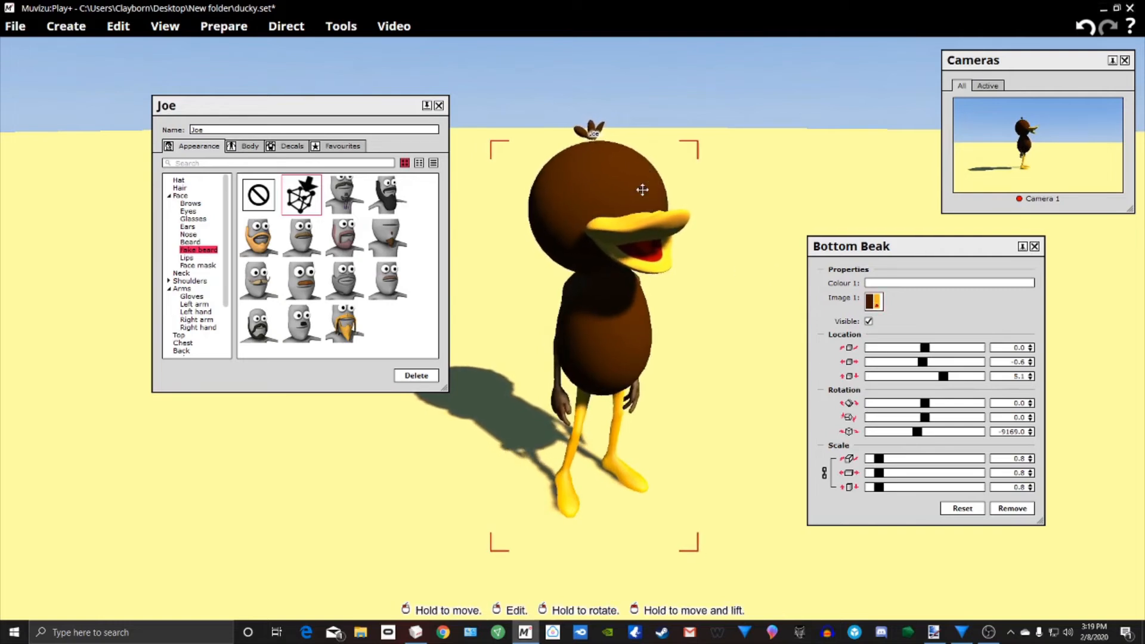
{"action": "left_click", "coordinate": [870, 324]}
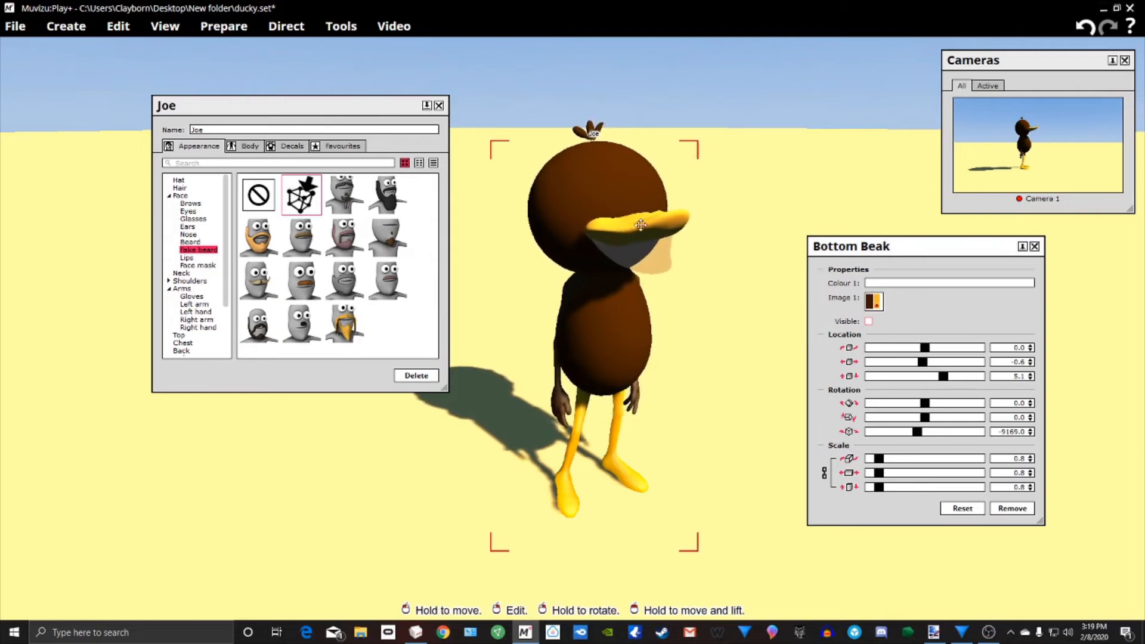
{"action": "left_click", "coordinate": [870, 323]}
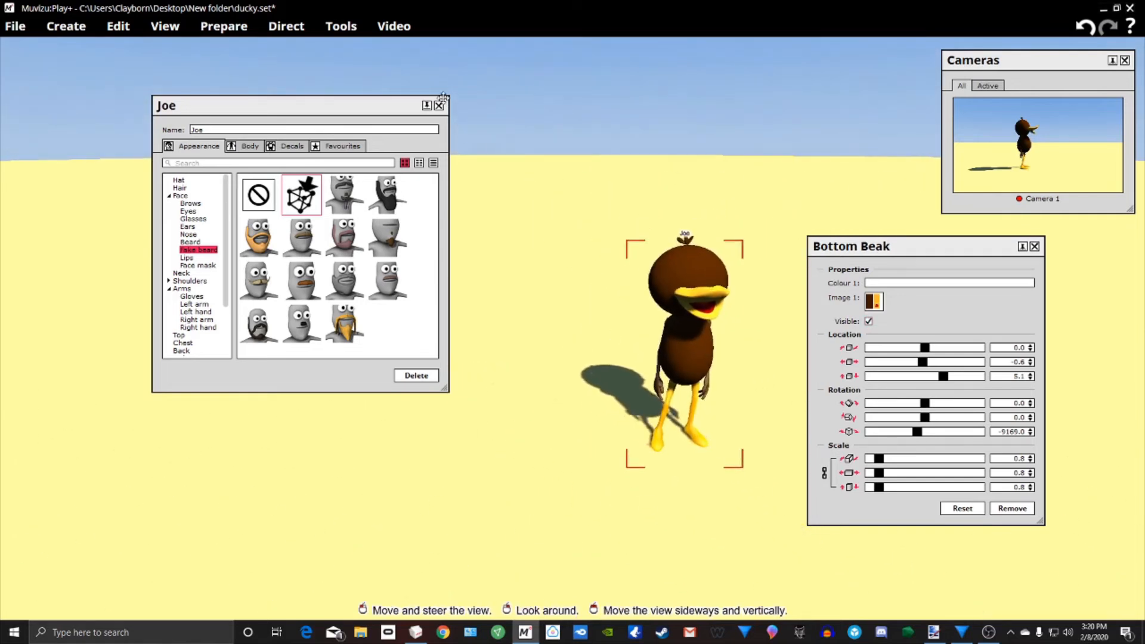
Step: Move the character window aside and reposition Camera 1 and the duck so the camera frames its head and upper body
{"action": "left_click_drag", "start_coordinate": [413, 100], "coordinate": [242, 60]}
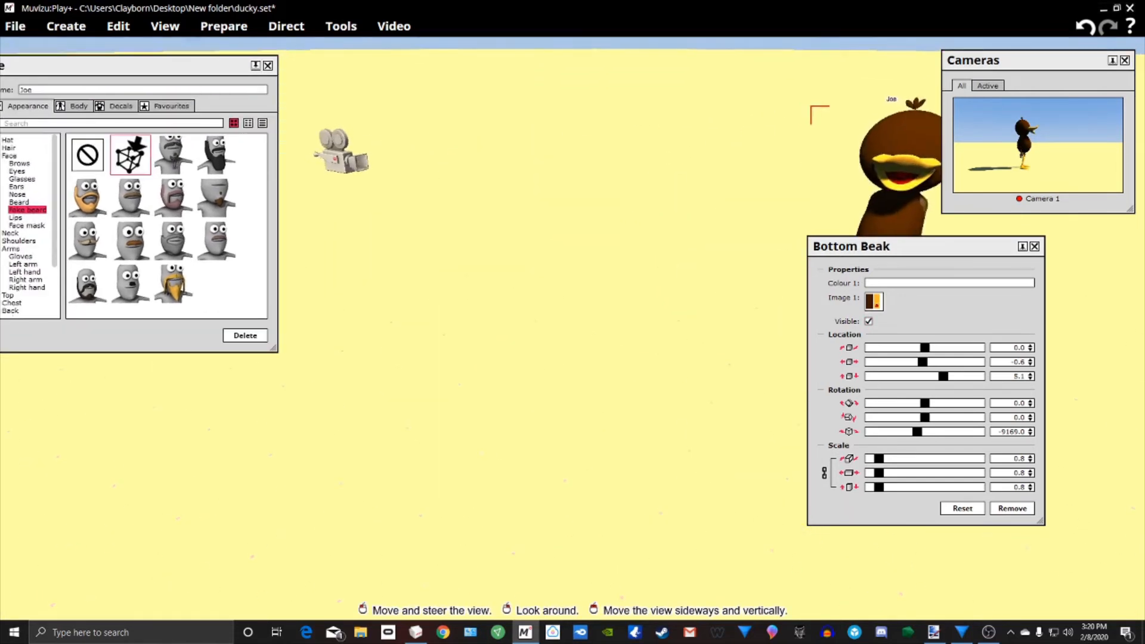
{"action": "left_click_drag", "start_coordinate": [291, 202], "coordinate": [573, 322]}
{"action": "mouse_move", "coordinate": [573, 323]}
{"action": "right_mouse_down"}
{"action": "mouse_move", "coordinate": [620, 322]}
{"action": "mouse_move", "coordinate": [573, 322]}
{"action": "right_mouse_up"}
{"action": "left_click_drag", "start_coordinate": [573, 322], "coordinate": [588, 262]}
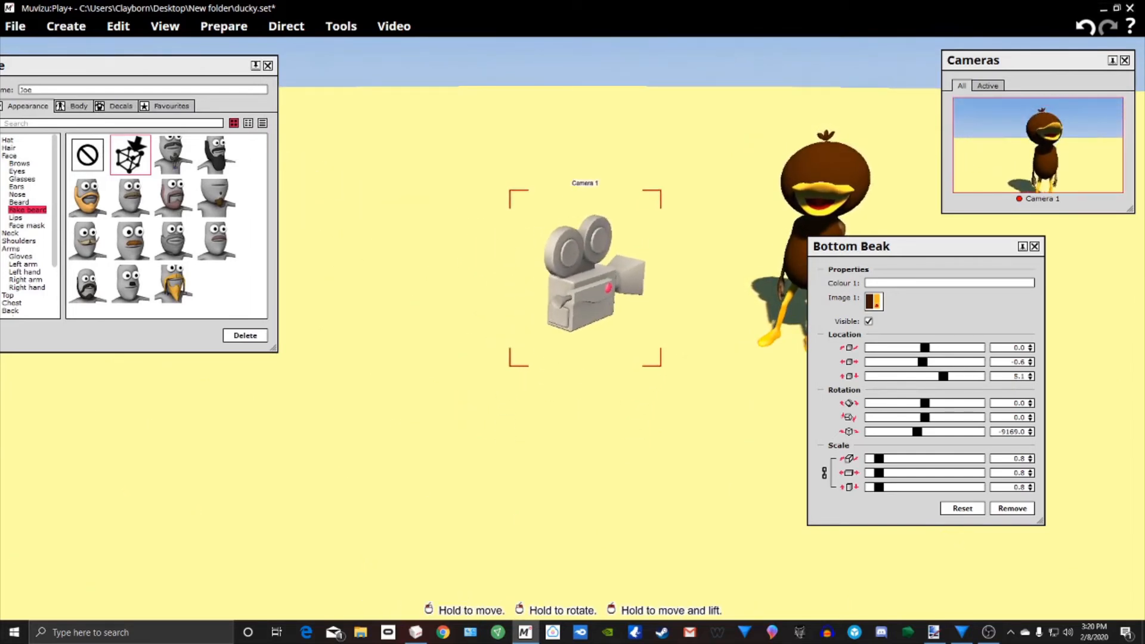
{"action": "right_click_drag", "start_coordinate": [587, 263], "coordinate": [588, 271]}
{"action": "left_click_drag", "start_coordinate": [811, 163], "coordinate": [729, 179]}
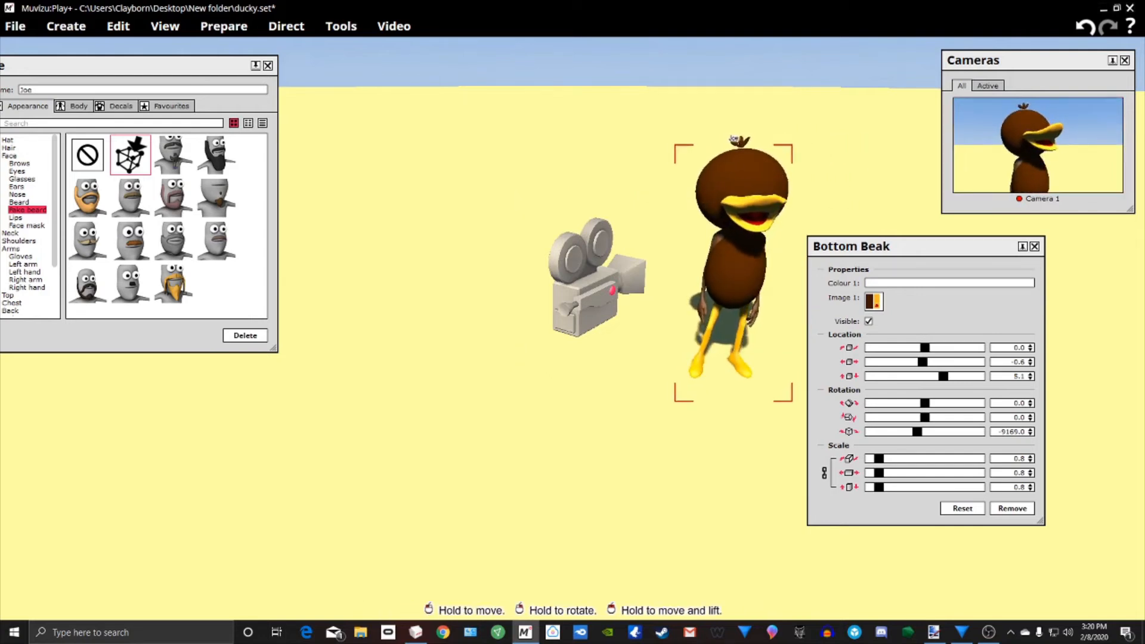
Step: Enlarge the Cameras window and place it beside the duck for a larger view from Camera 1
{"action": "left_click_drag", "start_coordinate": [1008, 58], "coordinate": [354, 71]}
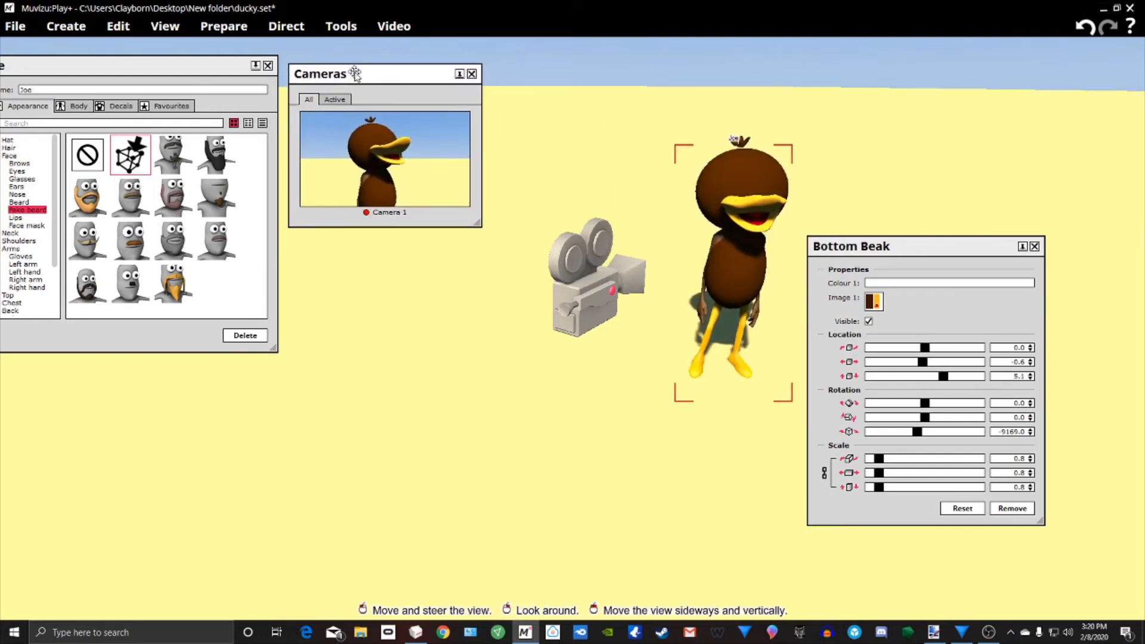
{"action": "left_click_drag", "start_coordinate": [479, 222], "coordinate": [655, 326]}
{"action": "left_click_drag", "start_coordinate": [499, 76], "coordinate": [370, 88]}
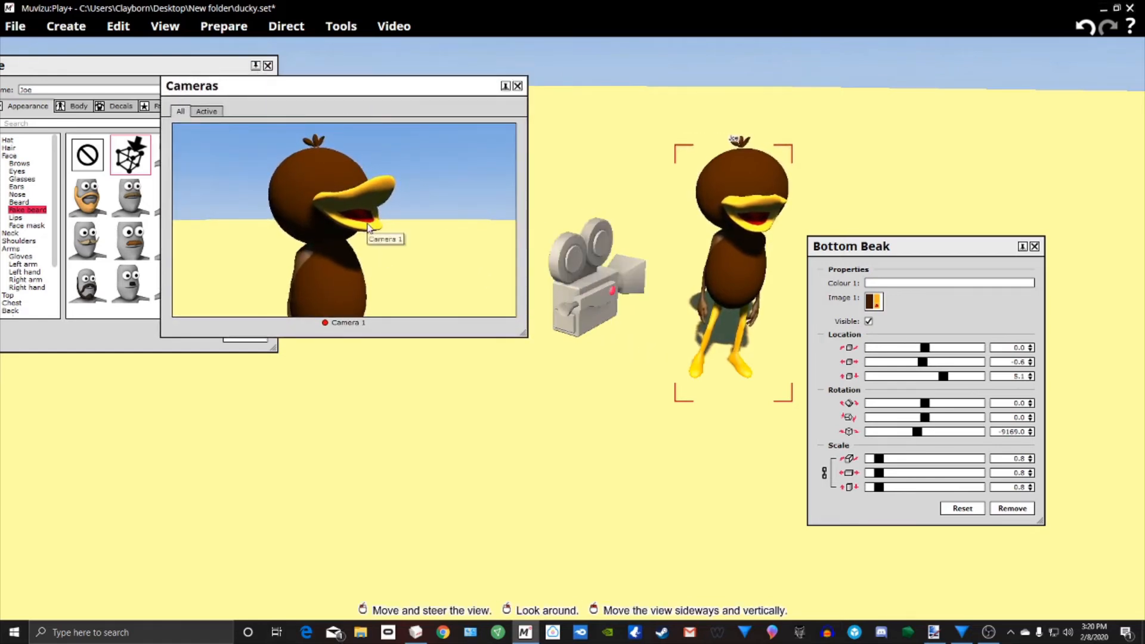
Step: Switch the Bottom Beak's visibility off and on repeatedly to preview the duck talking in the camera view, leaving the beak hidden
{"action": "left_click", "coordinate": [870, 321]}
{"action": "left_click", "coordinate": [869, 321]}
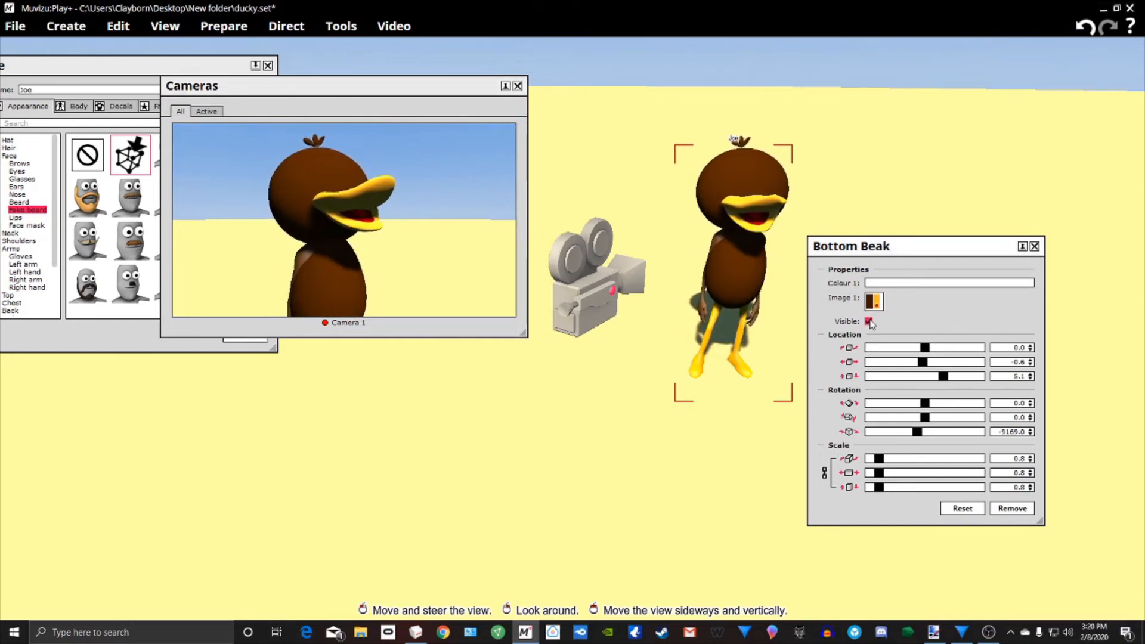
{"action": "left_click", "coordinate": [869, 322]}
{"action": "left_click", "coordinate": [869, 322]}
{"action": "left_click", "coordinate": [869, 322]}
{"action": "left_click", "coordinate": [869, 321]}
{"action": "left_click", "coordinate": [869, 321]}
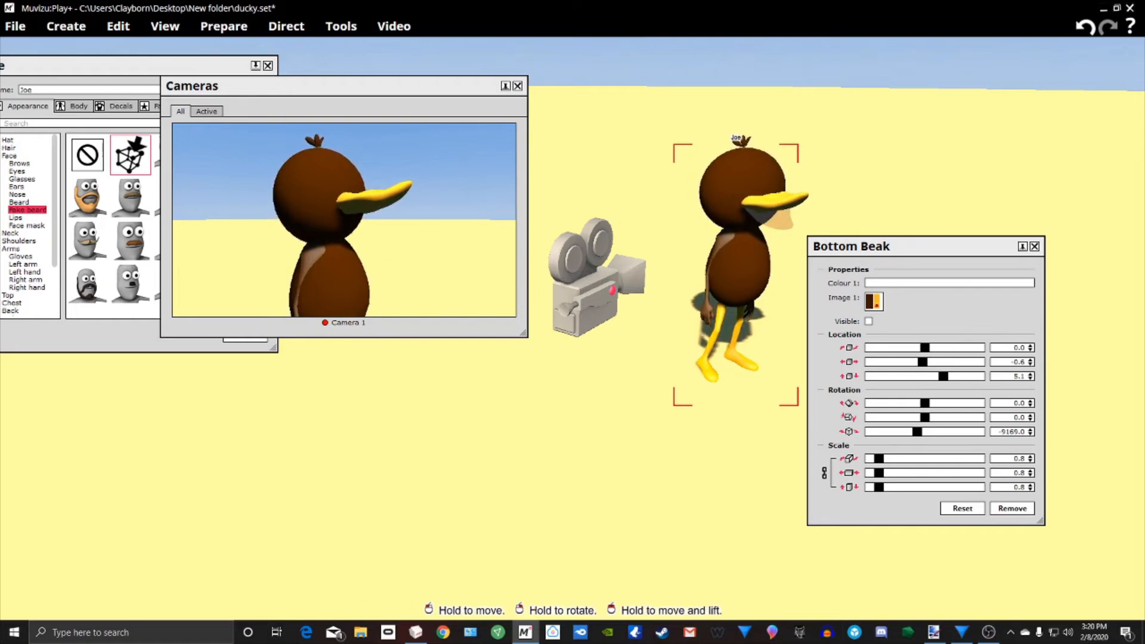
{"action": "left_click", "coordinate": [869, 322]}
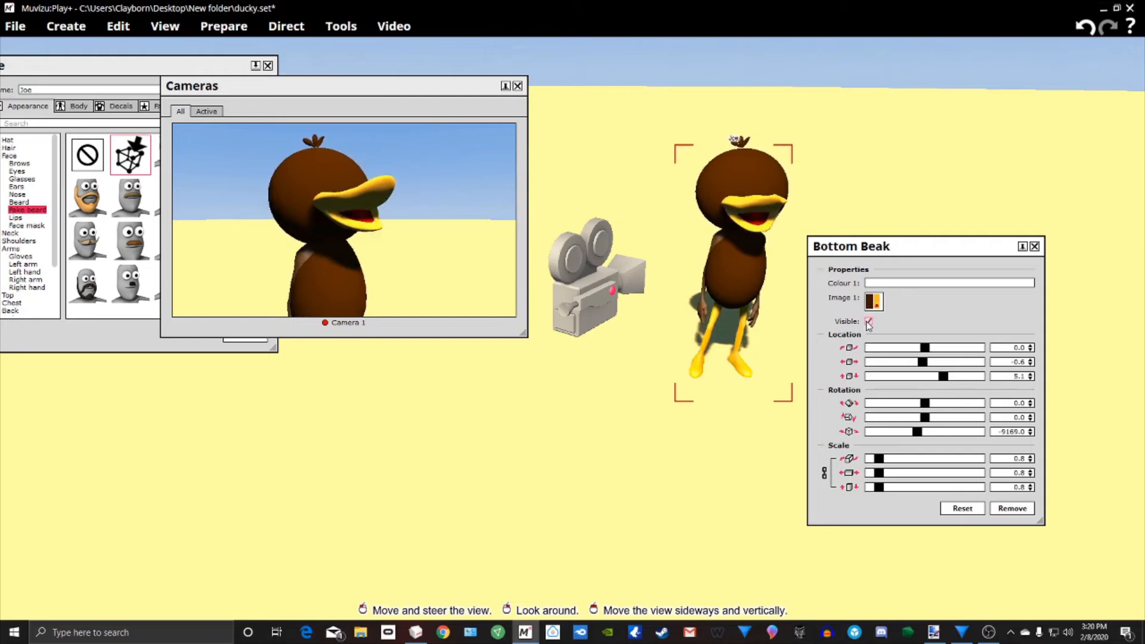
{"action": "left_click", "coordinate": [870, 322]}
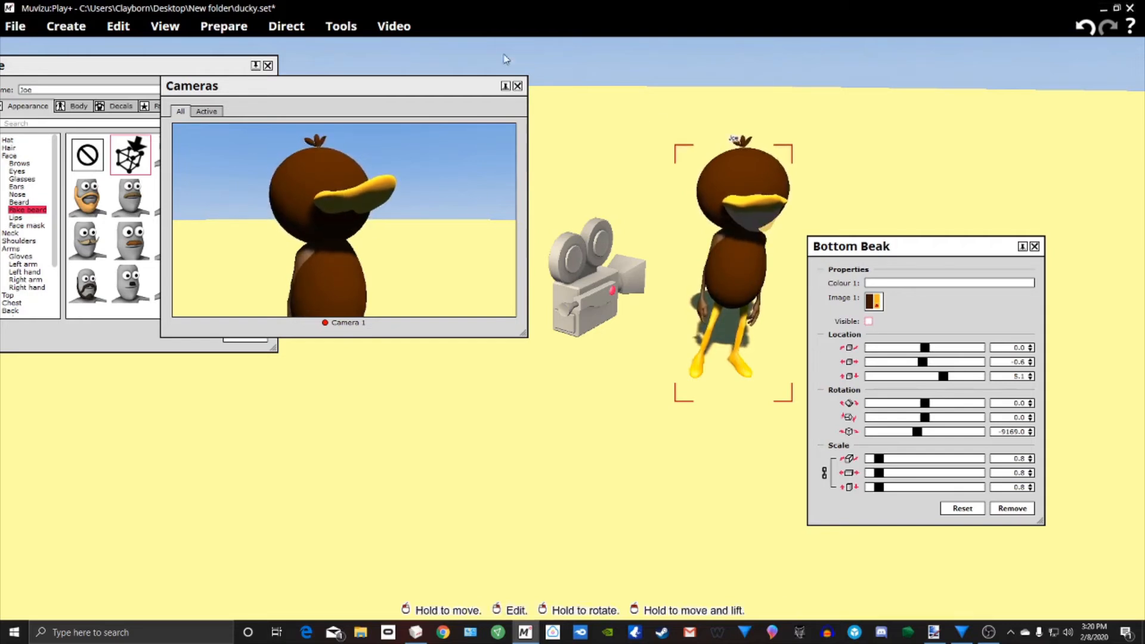
Step: Shrink the Cameras window and move it out of the way of the duck
{"action": "left_click_drag", "start_coordinate": [425, 84], "coordinate": [376, 101]}
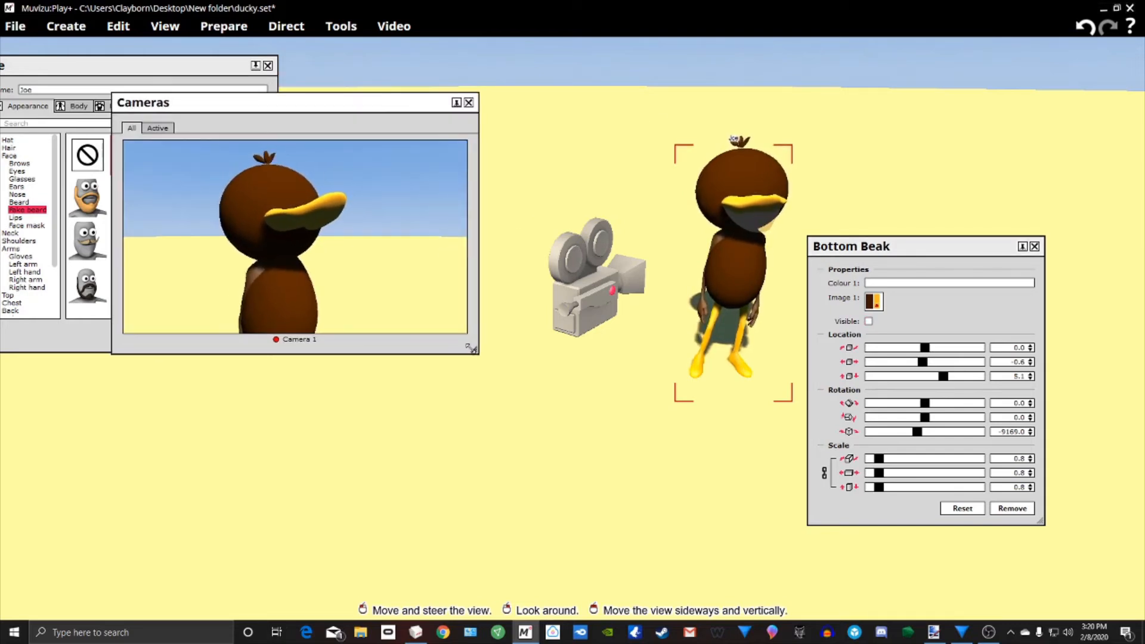
{"action": "left_click_drag", "start_coordinate": [475, 345], "coordinate": [241, 251]}
{"action": "left_click_drag", "start_coordinate": [179, 103], "coordinate": [977, 57]}
Step: Bring the duck's front into close view and close the Bottom Beak properties
{"action": "left_click_drag", "start_coordinate": [922, 247], "coordinate": [438, 309]}
{"action": "left_click_drag", "start_coordinate": [632, 430], "coordinate": [671, 328]}
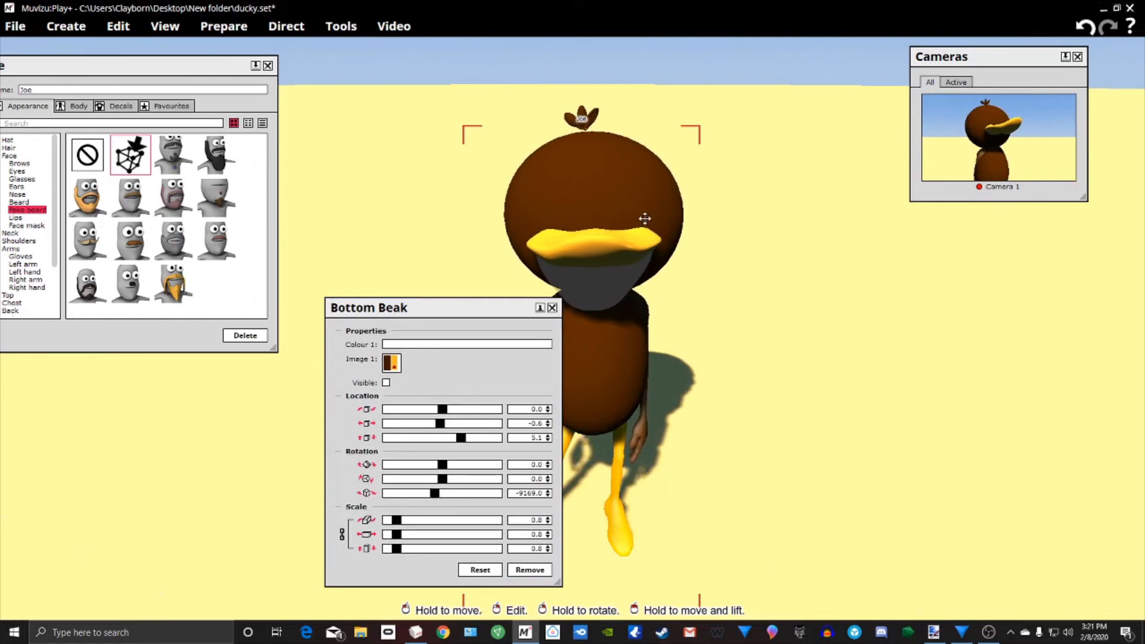
{"action": "left_click_drag", "start_coordinate": [481, 309], "coordinate": [391, 324]}
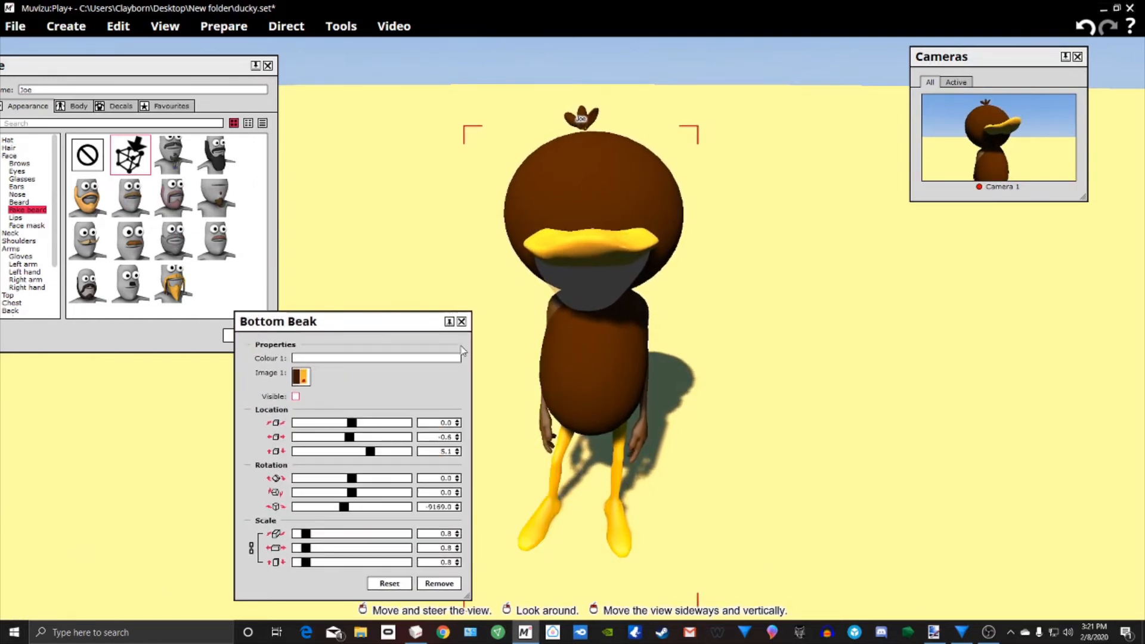
{"action": "left_click", "coordinate": [462, 322]}
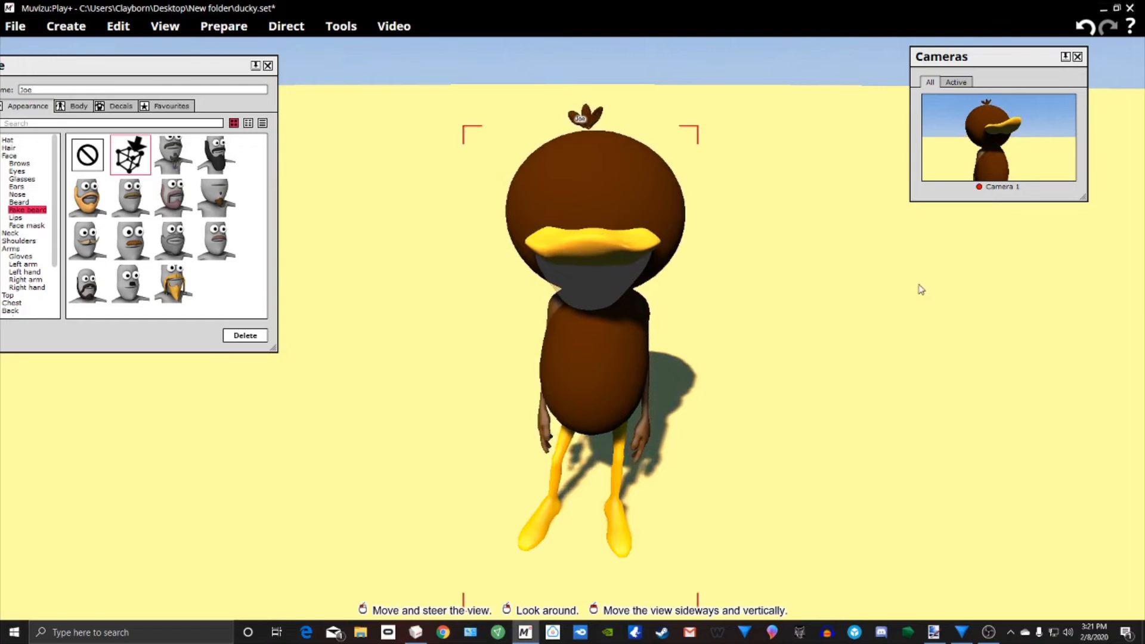
Step: Switch to Sculptris and export the default sphere as a Wavefront OBJ named eye in New folder on the Desktop
{"action": "left_click", "coordinate": [1104, 9]}
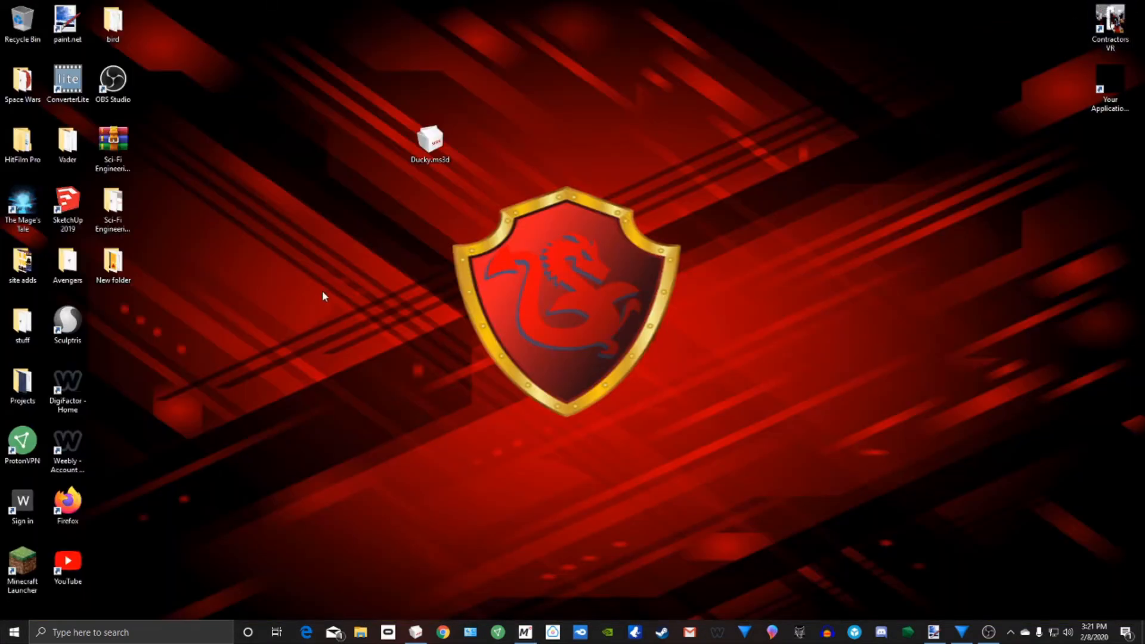
{"action": "left_click", "coordinate": [63, 325]}
{"action": "double_click", "coordinate": [66, 325]}
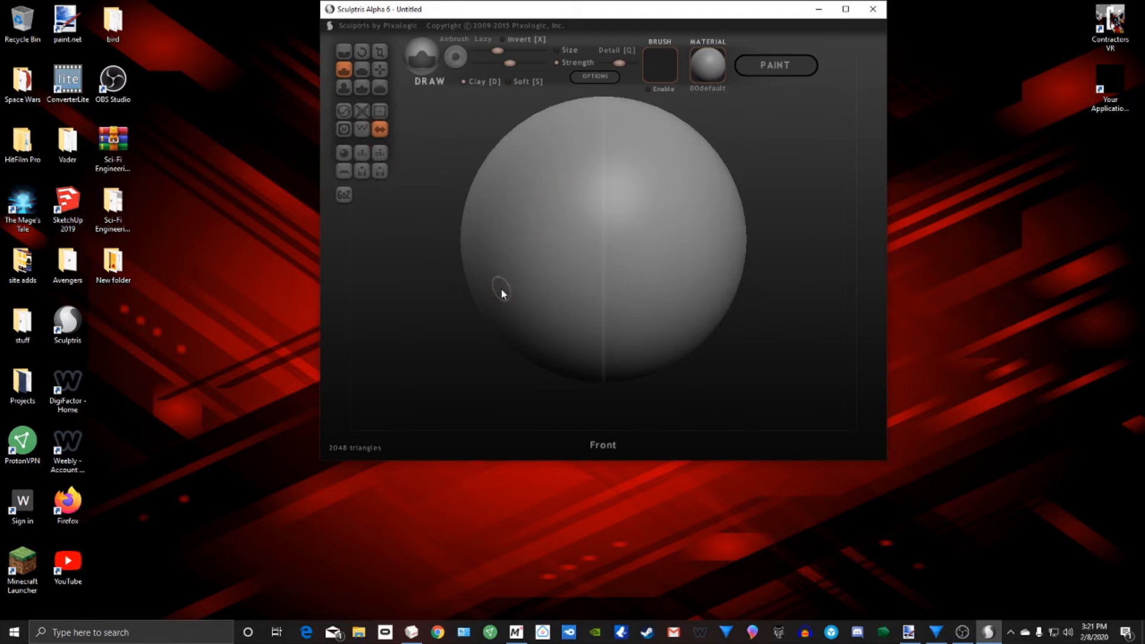
{"action": "left_click", "coordinate": [380, 154]}
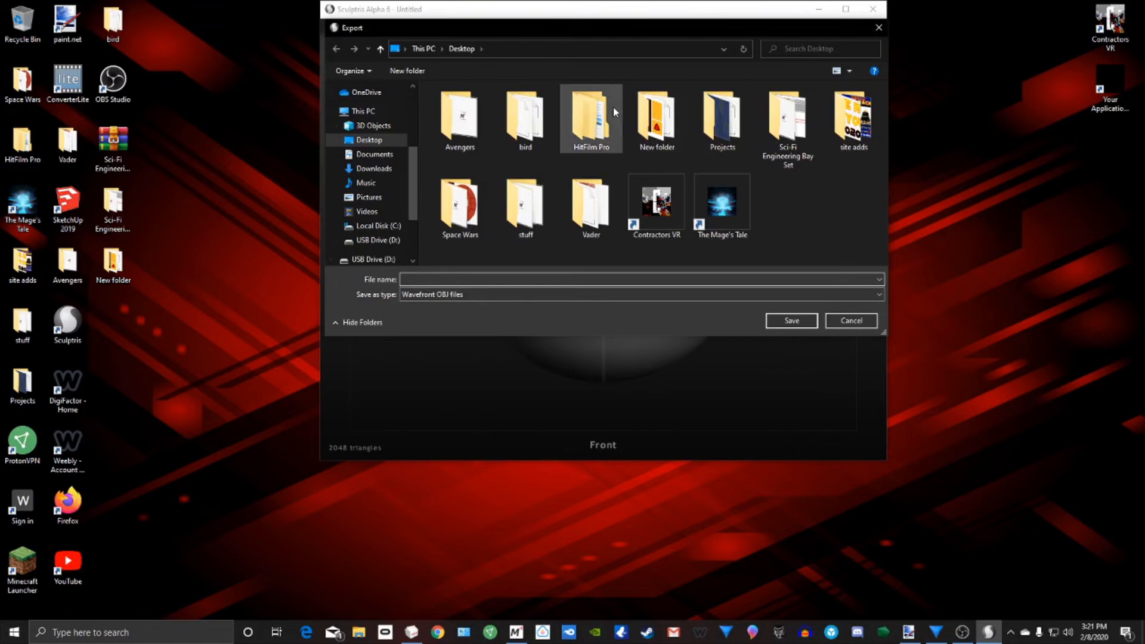
{"action": "double_click", "coordinate": [657, 119]}
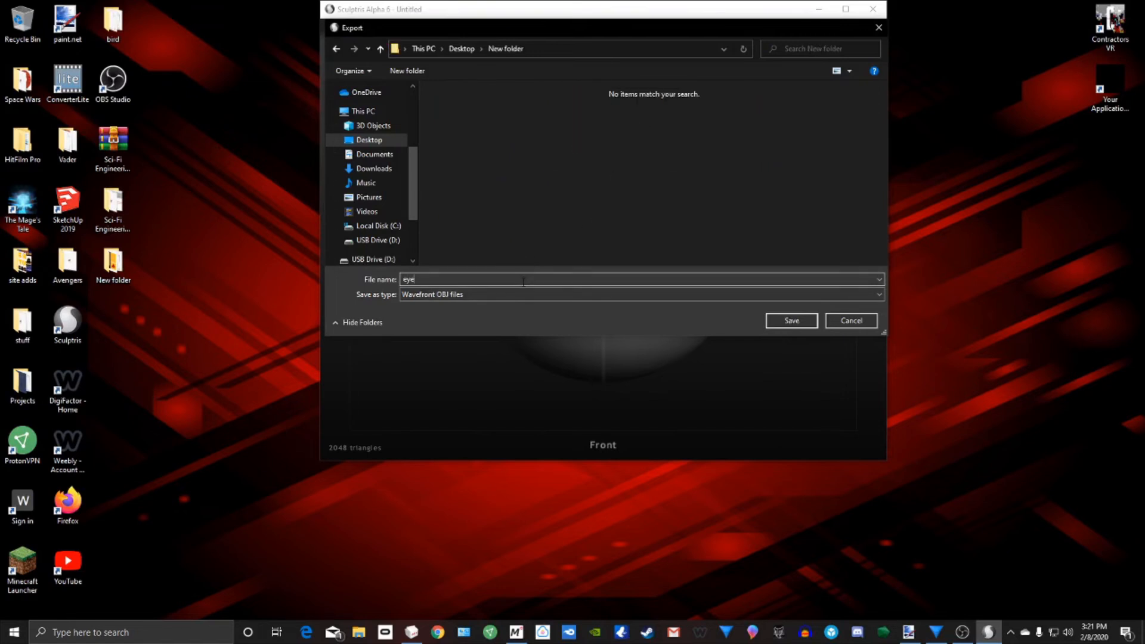
{"action": "left_click", "coordinate": [790, 322]}
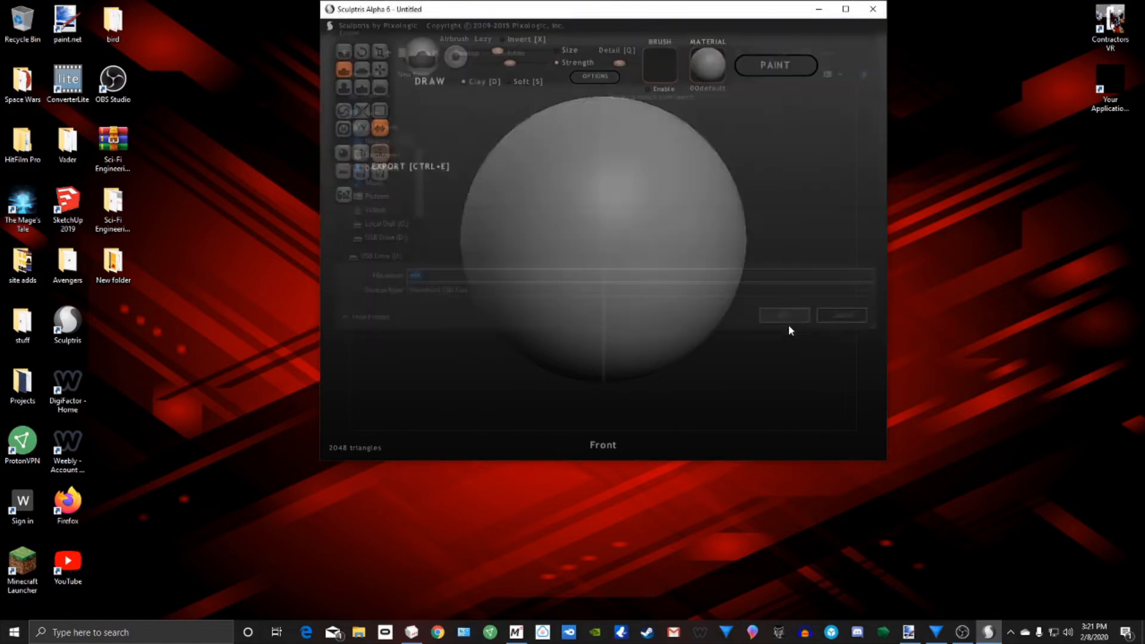
{"action": "left_click", "coordinate": [819, 9]}
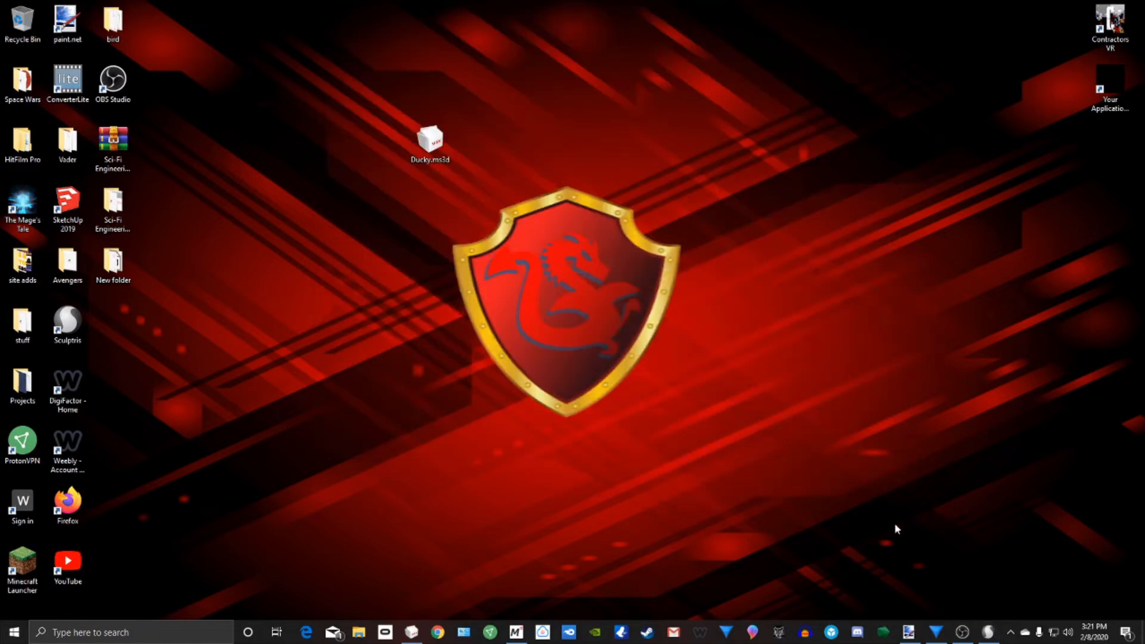
Step: Switch to MilkShape 3D and start a new model, discarding the unsaved changes to Ducky.ms3d
{"action": "left_click", "coordinate": [412, 632]}
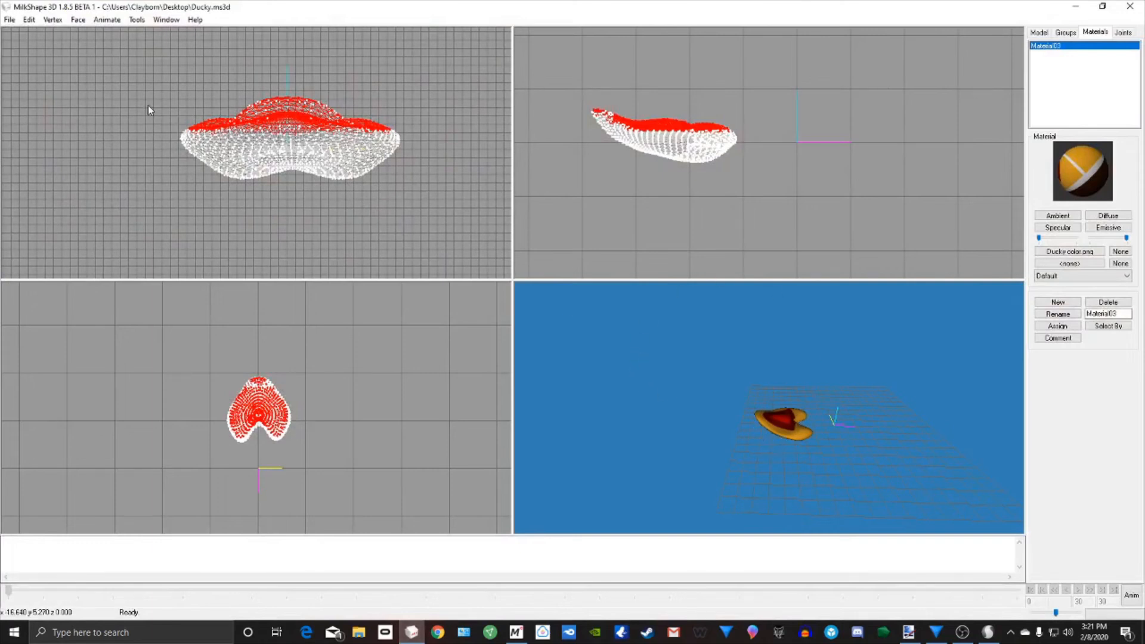
{"action": "left_click", "coordinate": [10, 20]}
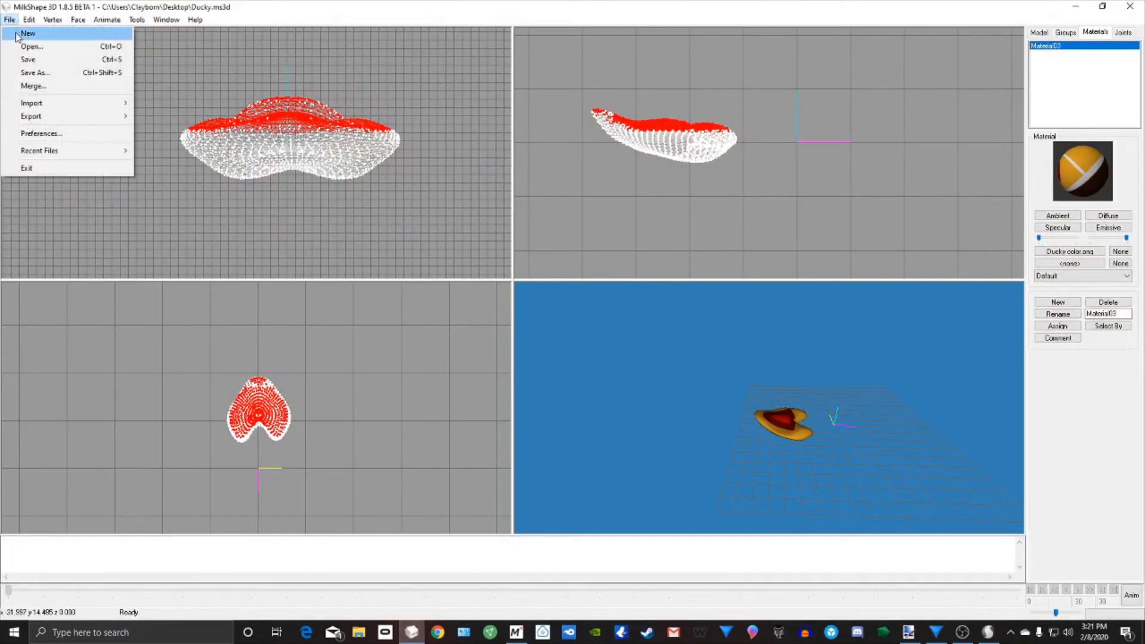
{"action": "left_click", "coordinate": [28, 33]}
{"action": "left_click", "coordinate": [583, 357]}
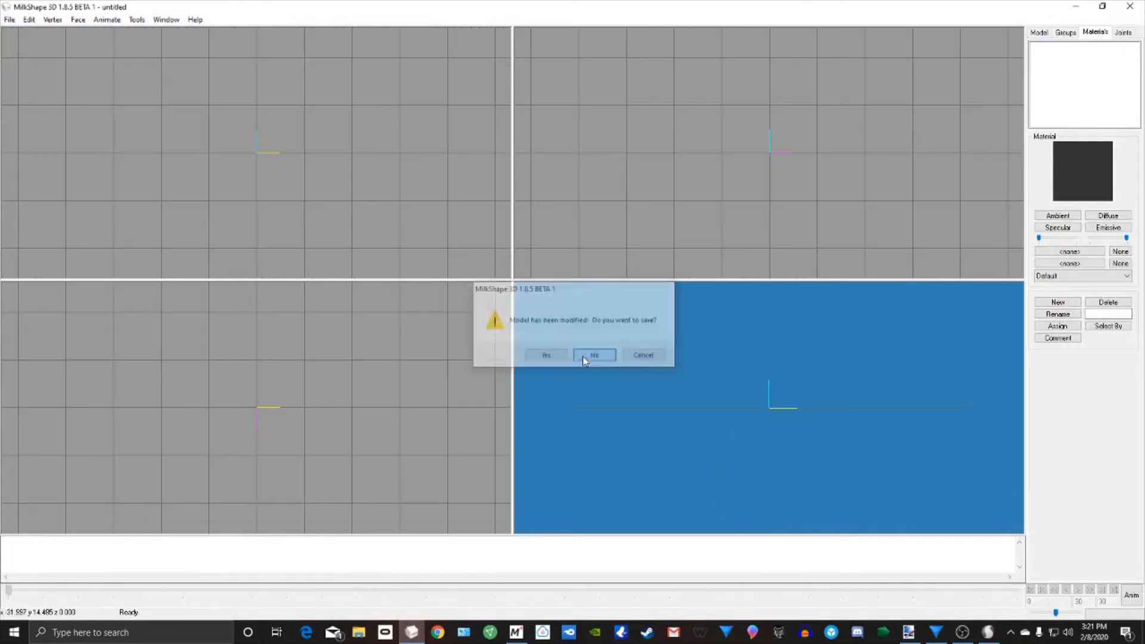
Step: Import eye.obj from New folder on the Desktop as a Wavefront OBJ model
{"action": "left_click", "coordinate": [11, 20]}
{"action": "mouse_move", "coordinate": [33, 103]}
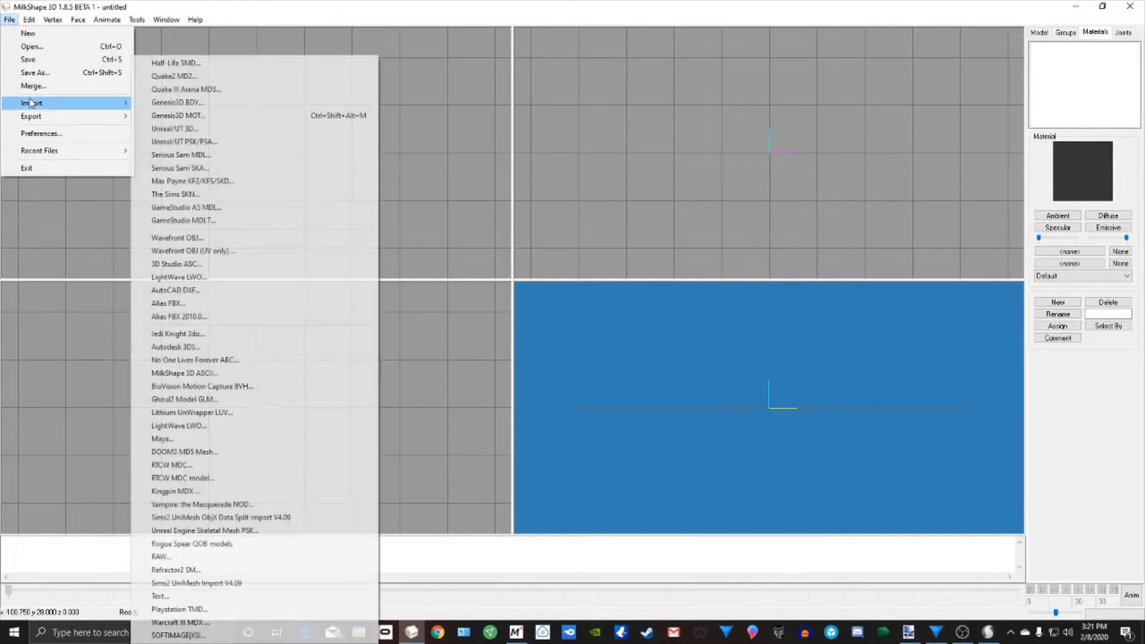
{"action": "left_click", "coordinate": [214, 239]}
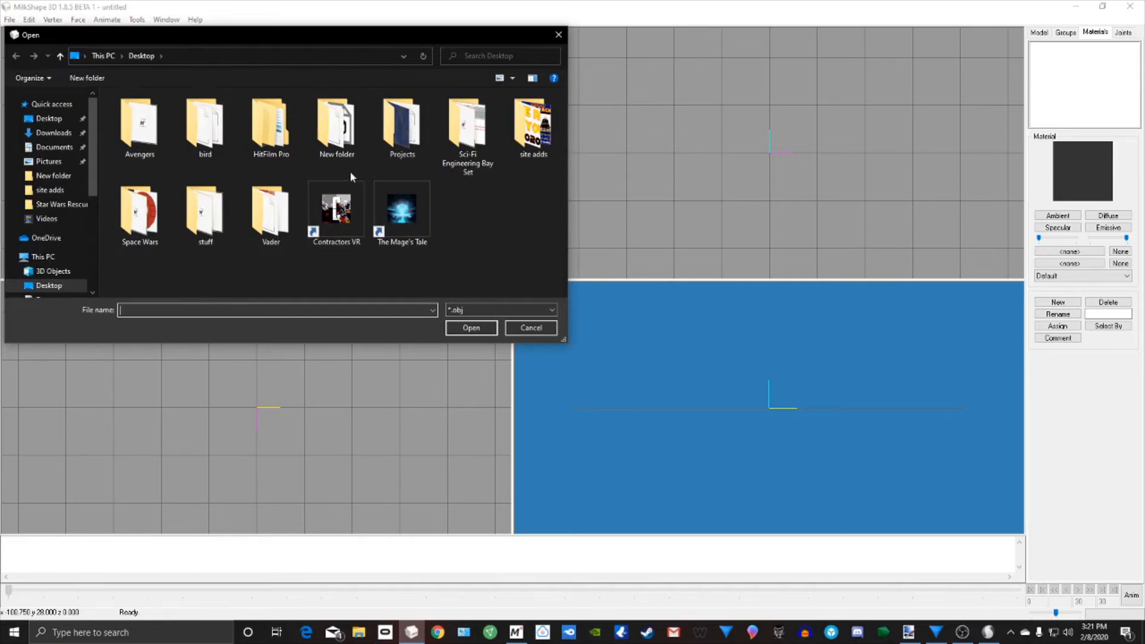
{"action": "double_click", "coordinate": [337, 128]}
{"action": "left_click", "coordinate": [148, 134]}
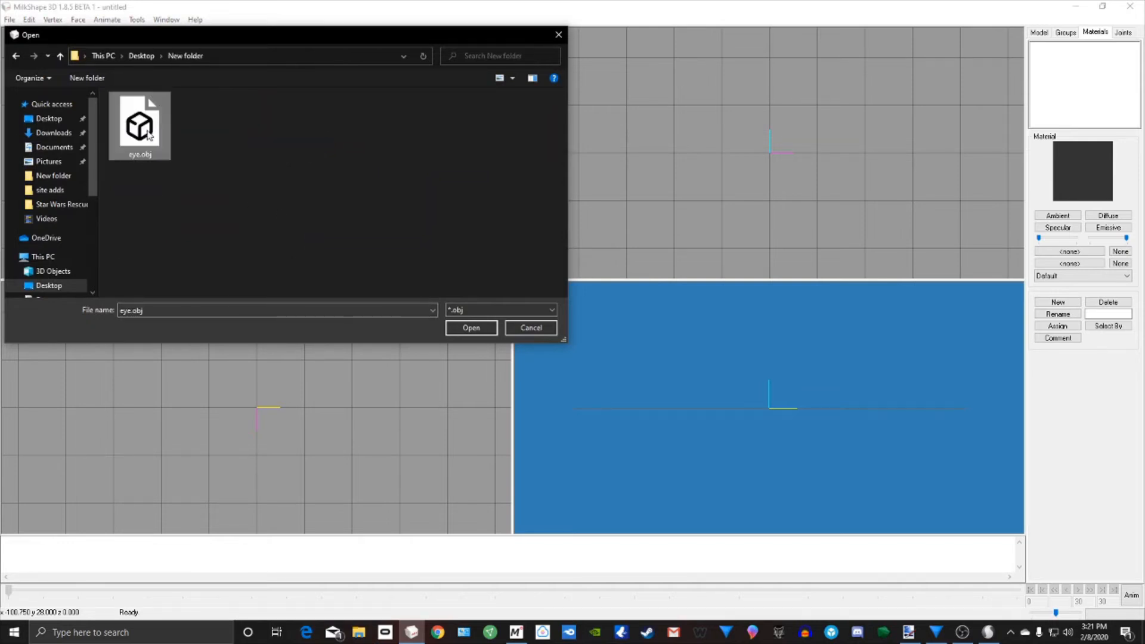
{"action": "left_click", "coordinate": [471, 328]}
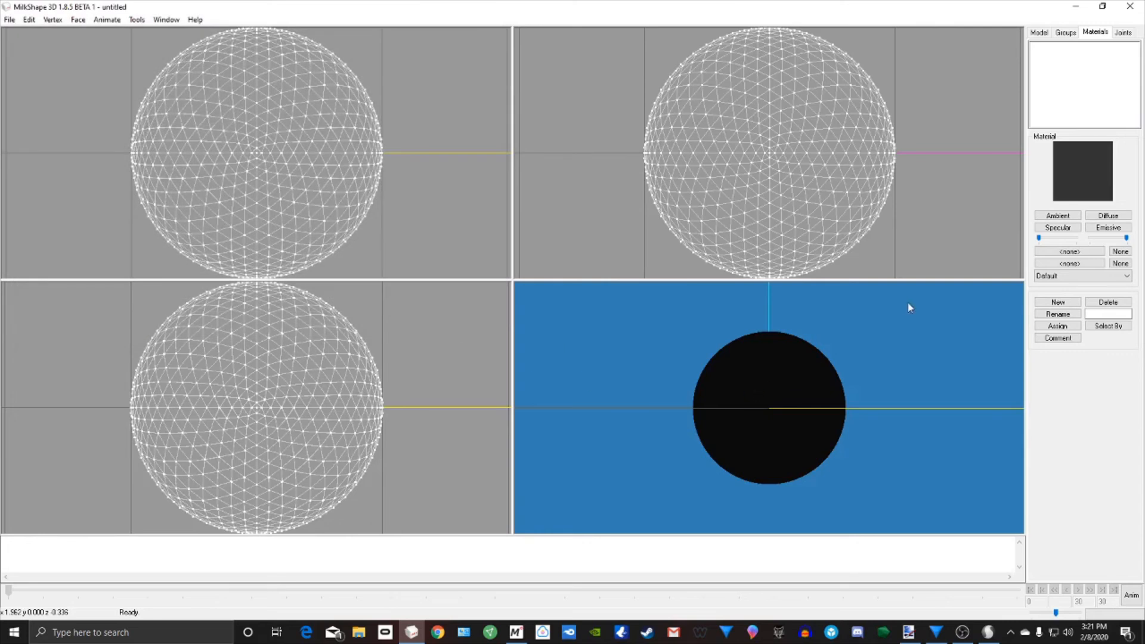
Step: Select the entire default group so that the whole imported sphere is selected
{"action": "left_click_drag", "start_coordinate": [816, 366], "coordinate": [819, 379]}
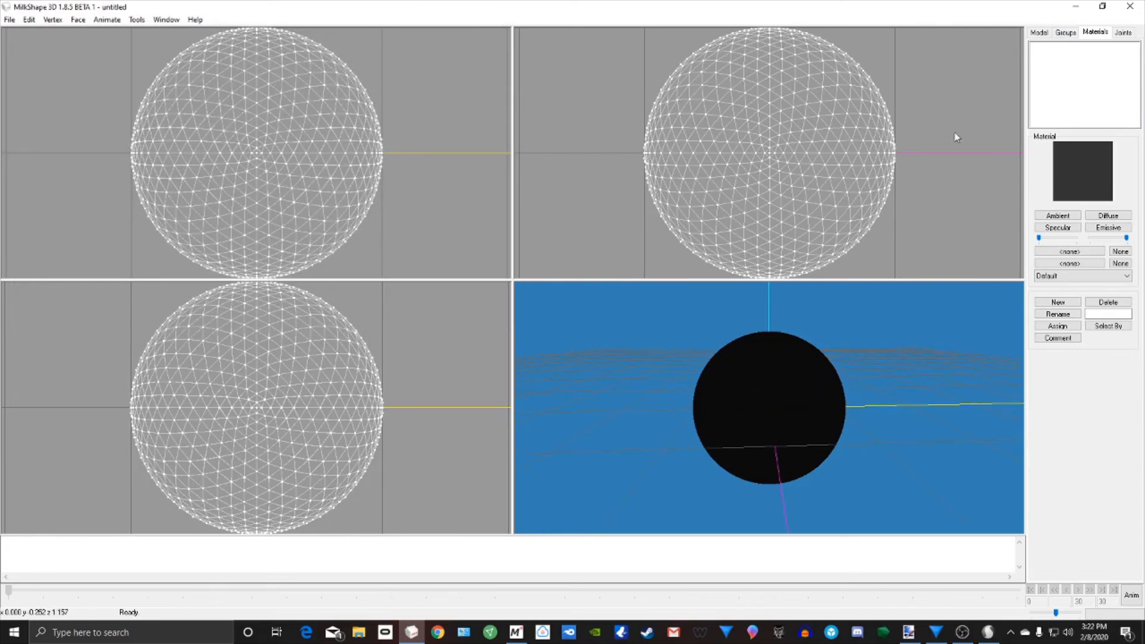
{"action": "left_click", "coordinate": [1066, 32]}
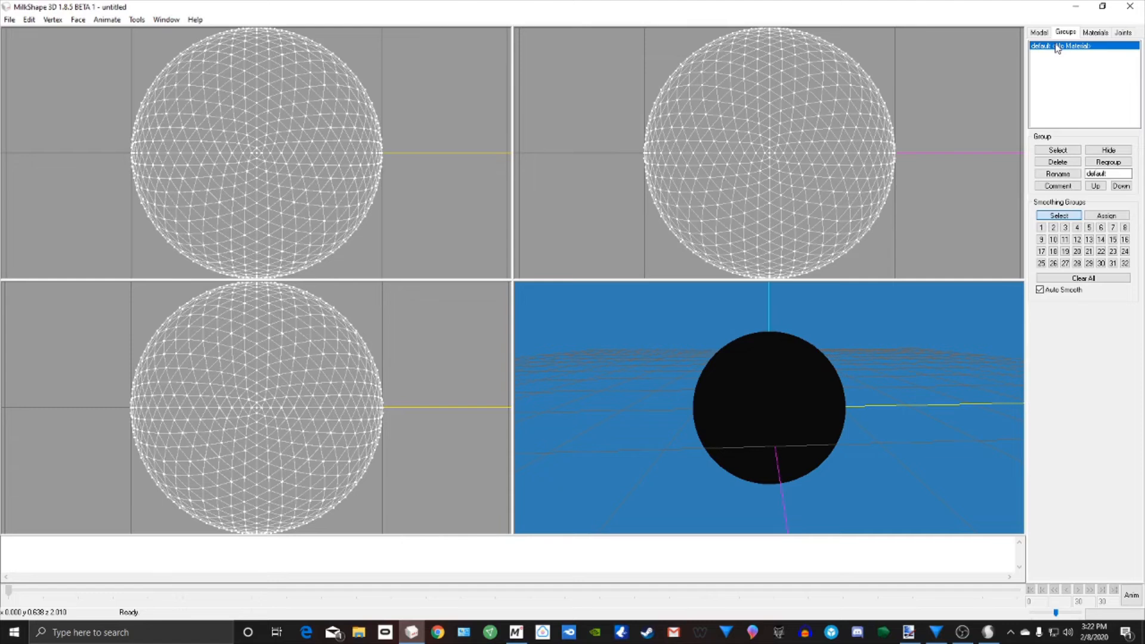
{"action": "double_click", "coordinate": [1056, 47]}
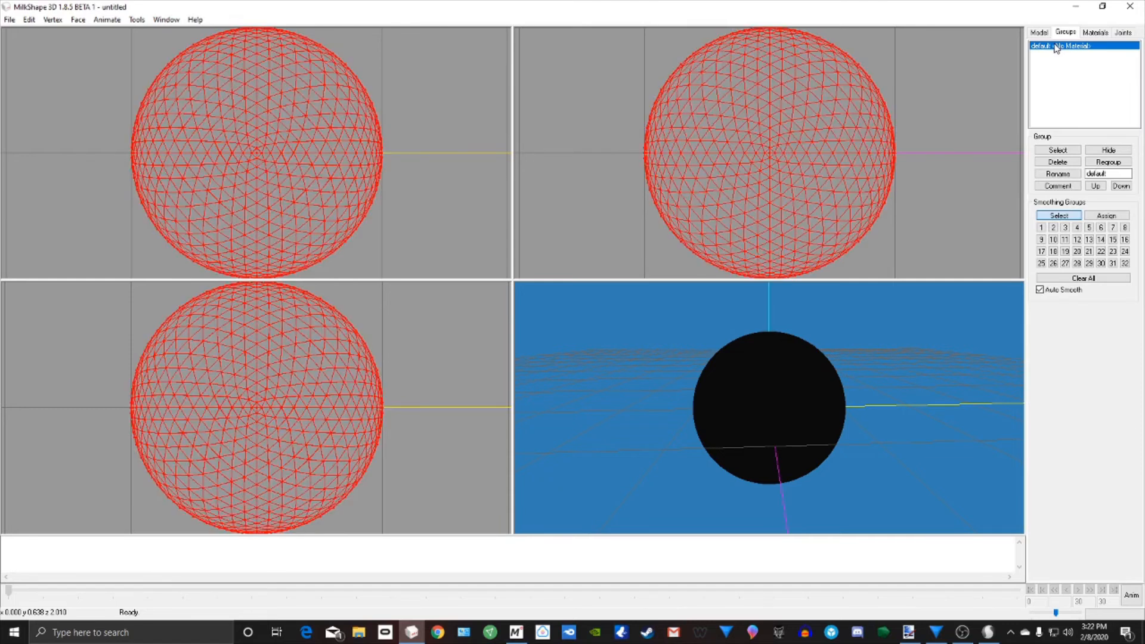
{"action": "left_click", "coordinate": [828, 244]}
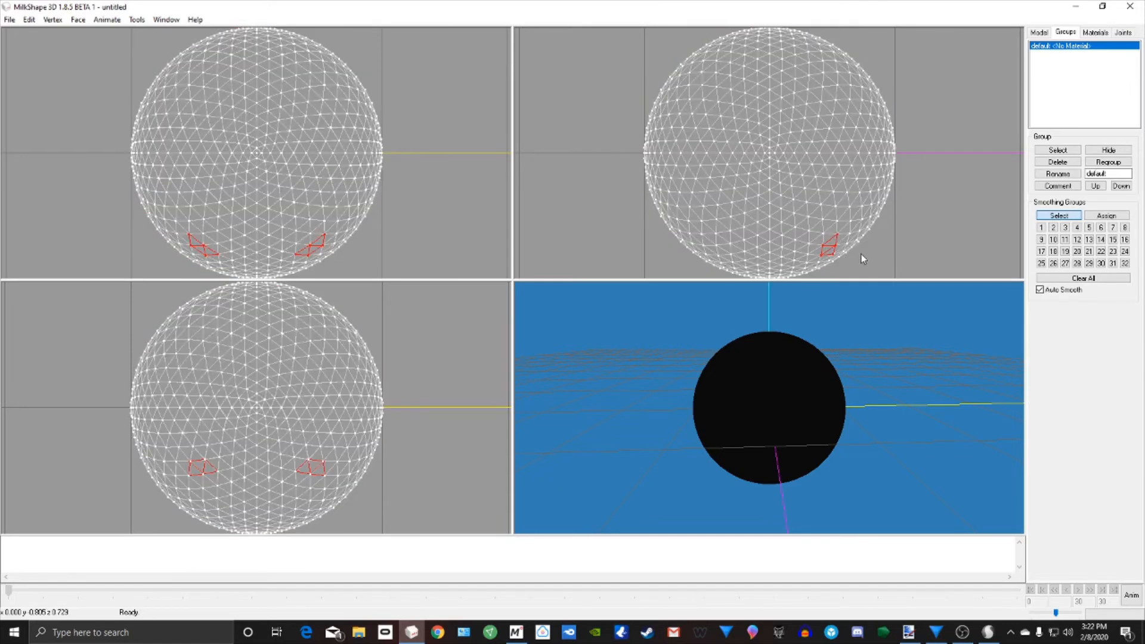
{"action": "double_click", "coordinate": [1064, 48]}
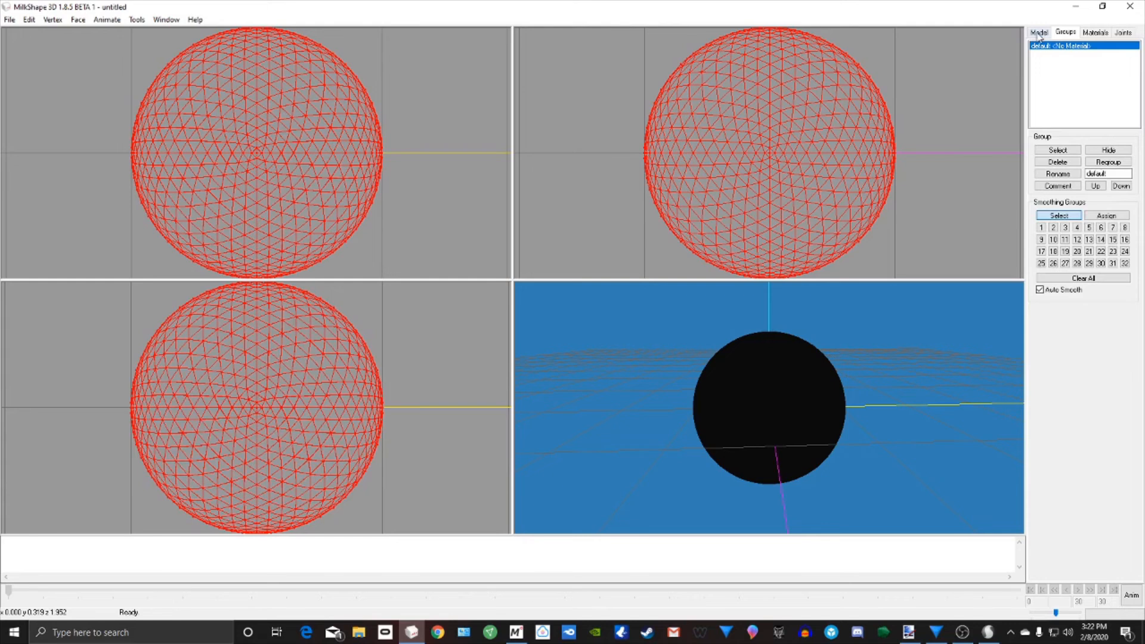
Step: Move the selected sphere slightly upward with the Move tool and check it in the 3D view
{"action": "left_click", "coordinate": [1039, 32]}
{"action": "left_click", "coordinate": [1108, 57]}
{"action": "left_click", "coordinate": [896, 131]}
{"action": "mouse_move", "coordinate": [730, 441]}
{"action": "left_mouse_down"}
{"action": "mouse_move", "coordinate": [832, 450]}
{"action": "mouse_move", "coordinate": [720, 463]}
{"action": "mouse_move", "coordinate": [797, 447]}
{"action": "mouse_move", "coordinate": [738, 473]}
{"action": "mouse_move", "coordinate": [789, 445]}
{"action": "left_mouse_up"}
Step: Reset the view of the 3D viewport and all three orthographic viewports
{"action": "right_click", "coordinate": [900, 379]}
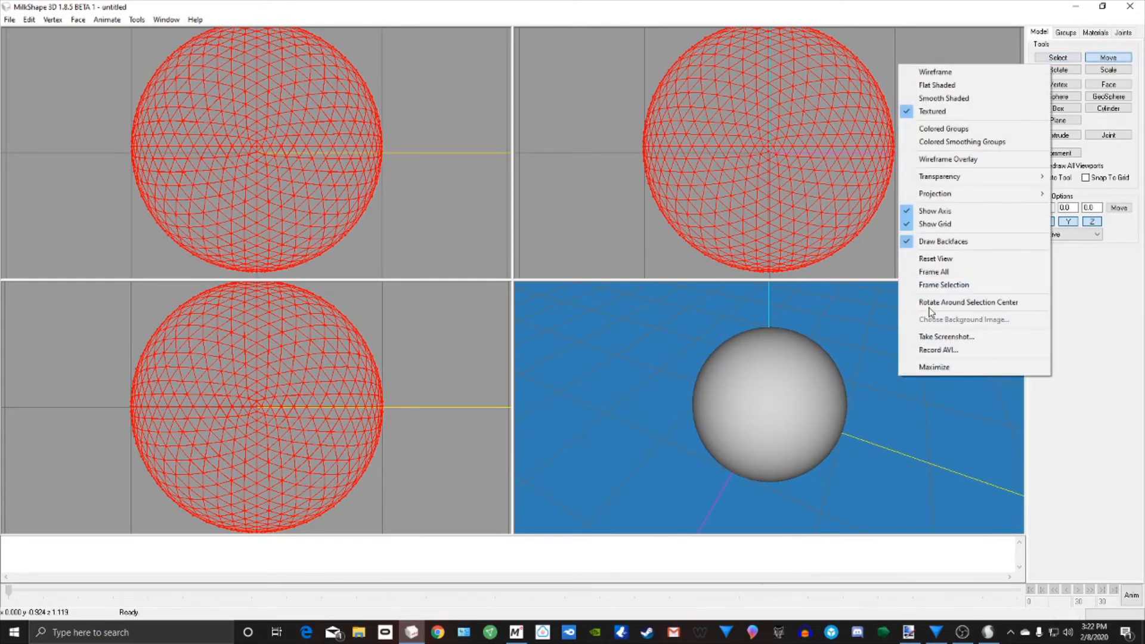
{"action": "left_click", "coordinate": [943, 259]}
{"action": "right_click", "coordinate": [818, 390]}
{"action": "left_click_drag", "start_coordinate": [812, 407], "coordinate": [807, 421]}
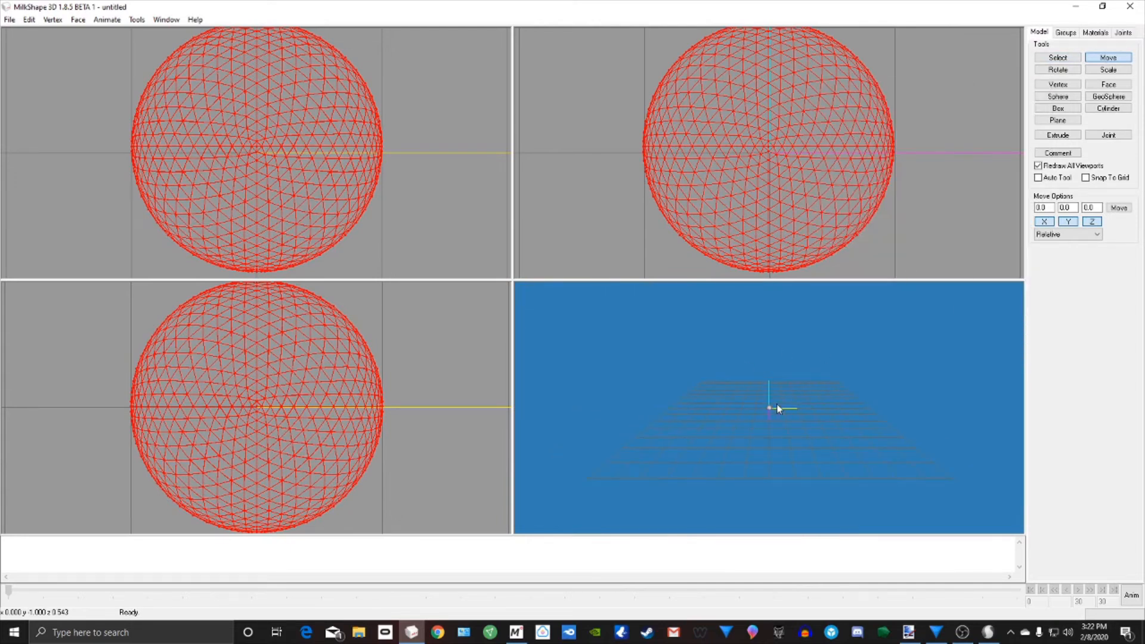
{"action": "right_click", "coordinate": [1002, 158]}
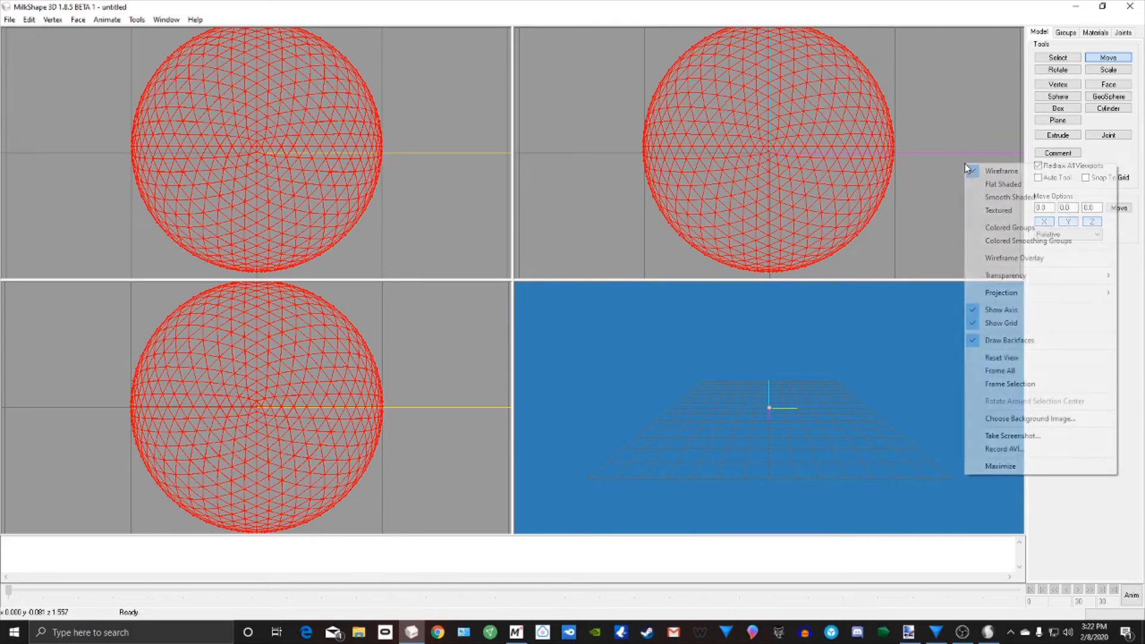
{"action": "left_click", "coordinate": [1002, 358]}
{"action": "right_click", "coordinate": [402, 187]}
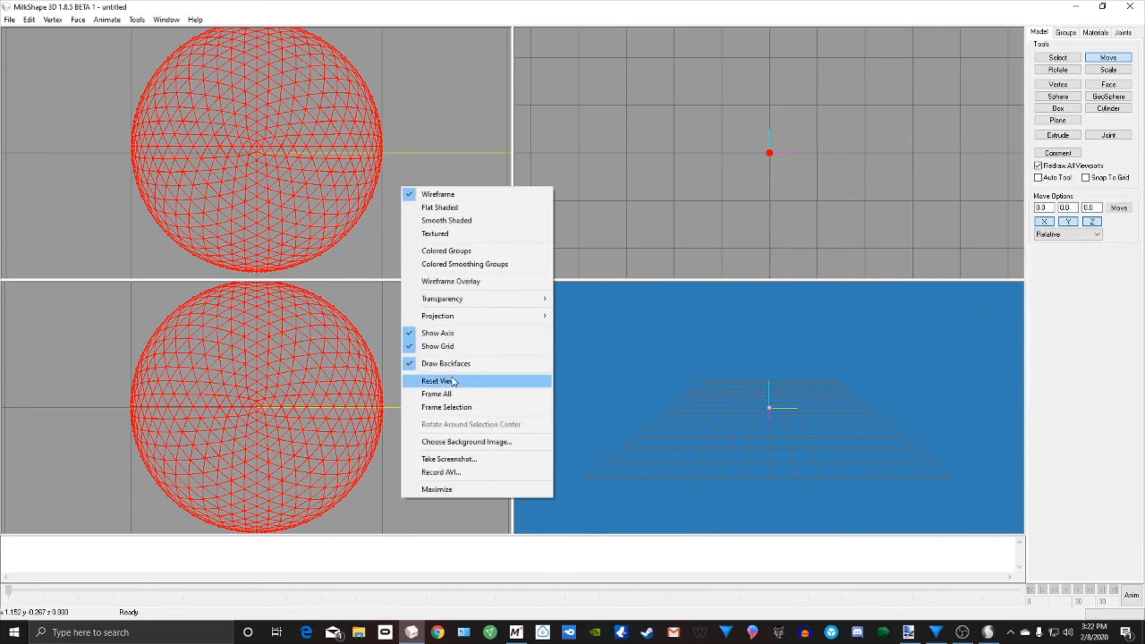
{"action": "left_click", "coordinate": [451, 380]}
{"action": "right_click", "coordinate": [451, 377]}
{"action": "left_click", "coordinate": [485, 259]}
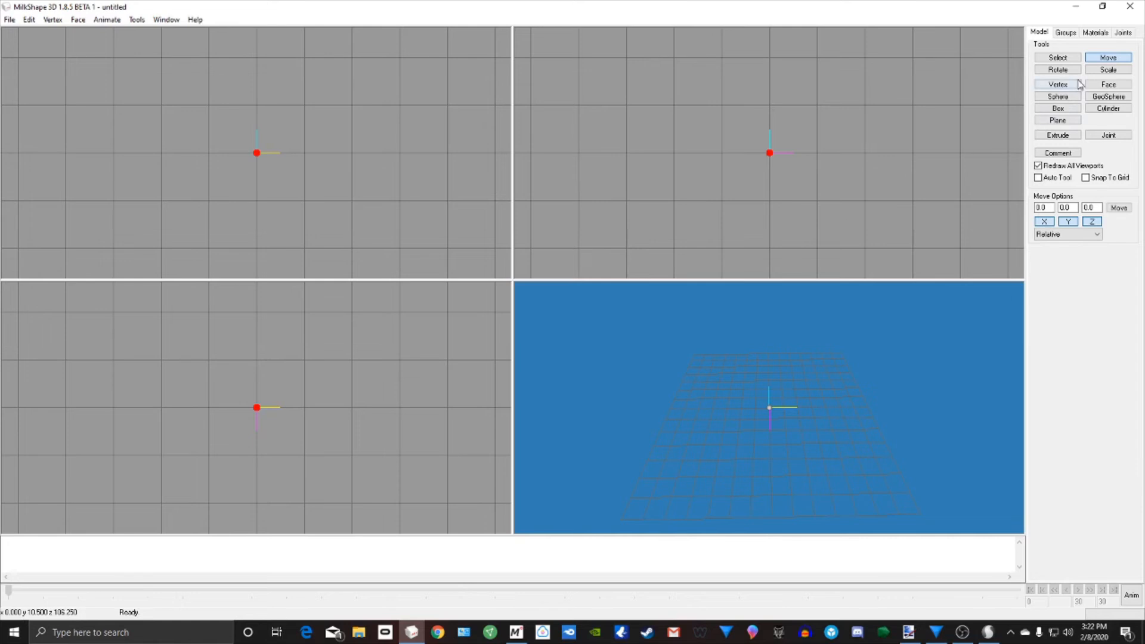
Step: Scale the tiny sphere up in the front view, and stretch its depth in the top view to make it round
{"action": "left_click", "coordinate": [1095, 71]}
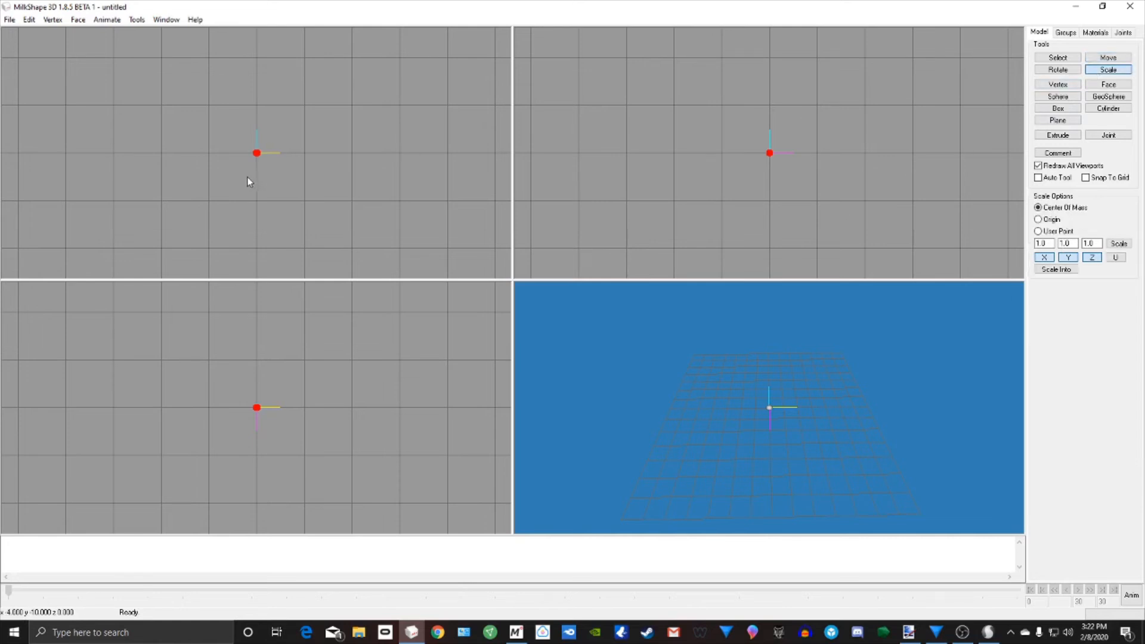
{"action": "left_click_drag", "start_coordinate": [252, 176], "coordinate": [275, 159]}
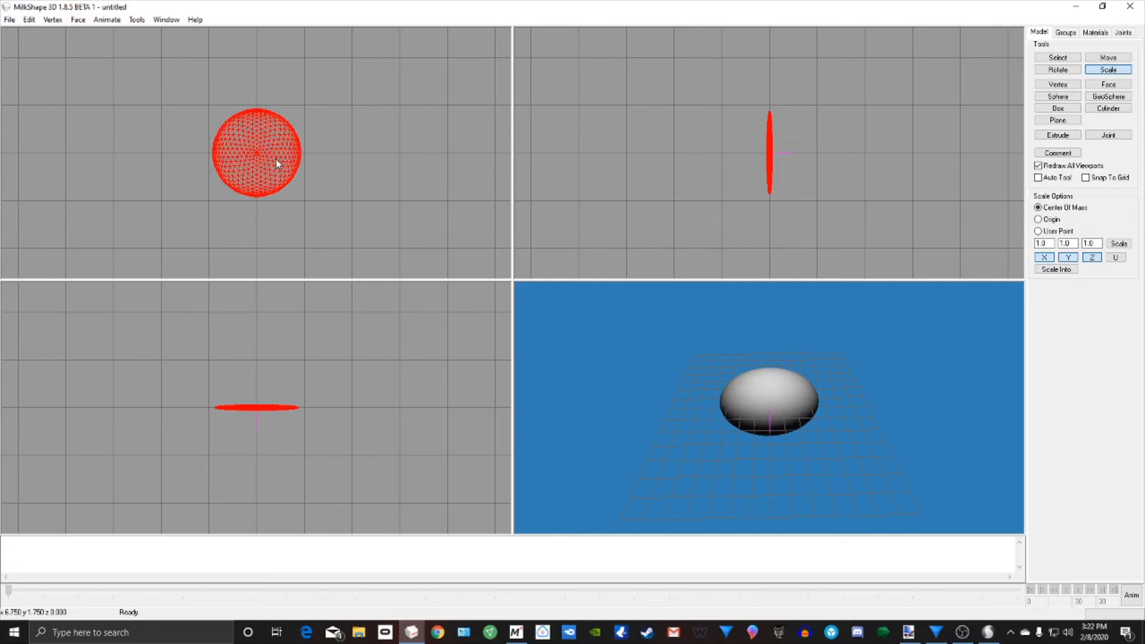
{"action": "left_click_drag", "start_coordinate": [237, 441], "coordinate": [238, 467]}
{"action": "mouse_move", "coordinate": [779, 420]}
{"action": "left_mouse_down"}
{"action": "mouse_move", "coordinate": [859, 417]}
{"action": "mouse_move", "coordinate": [888, 392]}
{"action": "left_mouse_up"}
{"action": "scroll", "coordinate": [864, 185], "scroll_direction": "up", "scroll_amount": 1}
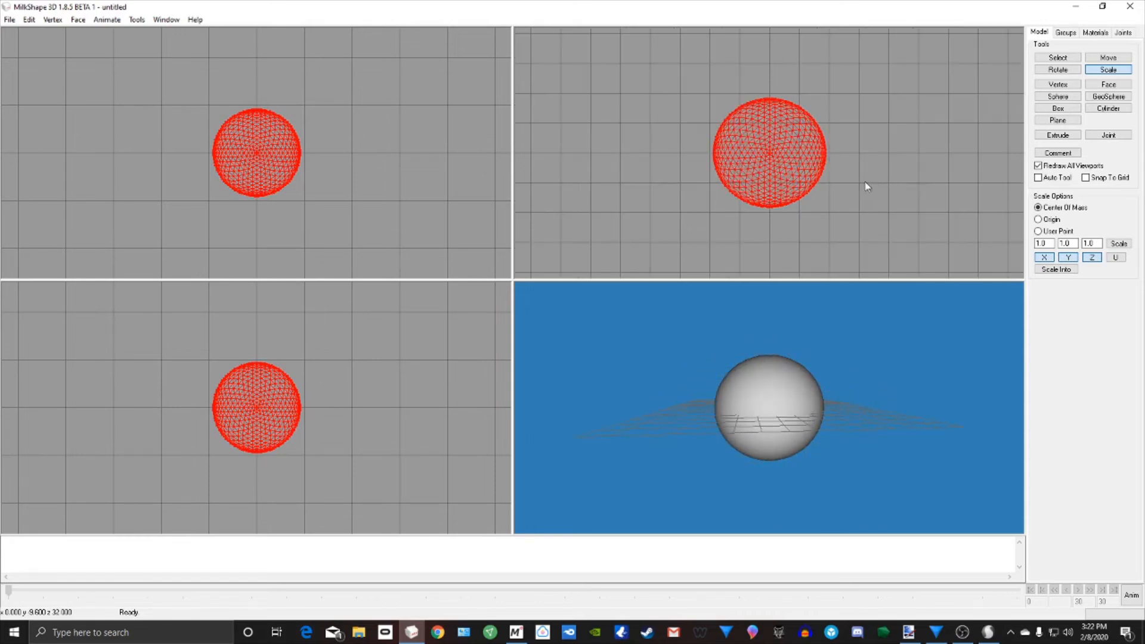
{"action": "scroll", "coordinate": [345, 453], "scroll_direction": "up", "scroll_amount": 1}
{"action": "left_click_drag", "start_coordinate": [733, 411], "coordinate": [725, 470]}
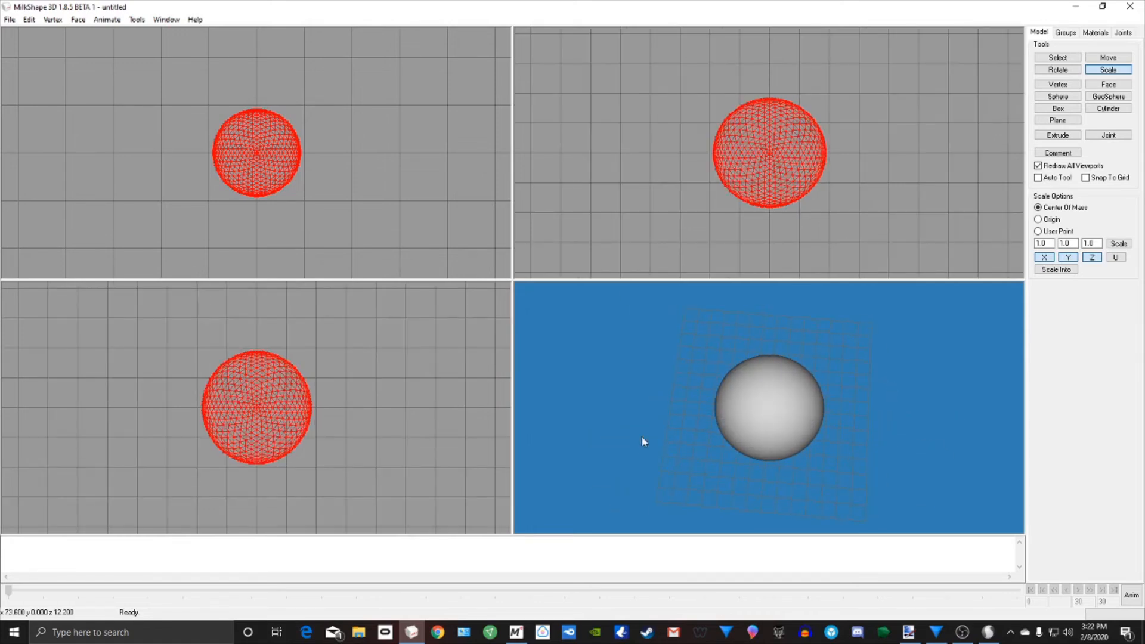
Step: Fine-tune the sphere's width and depth with small scale adjustments in the top and side views
{"action": "scroll", "coordinate": [335, 433], "scroll_direction": "up", "scroll_amount": 2}
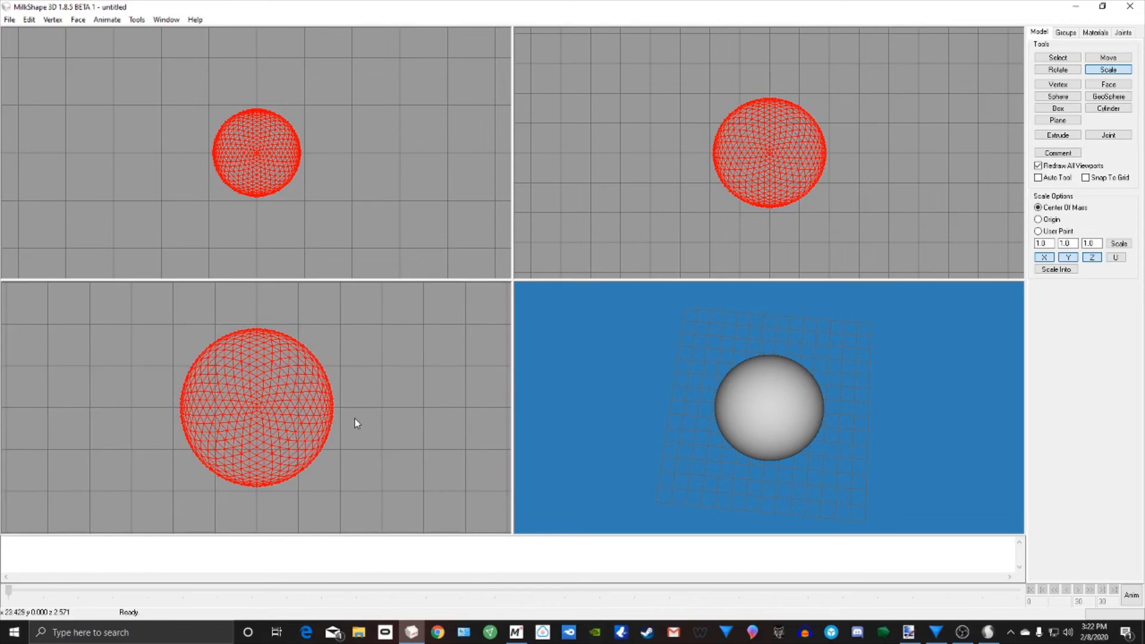
{"action": "left_click_drag", "start_coordinate": [354, 420], "coordinate": [353, 418]}
{"action": "left_click_drag", "start_coordinate": [779, 386], "coordinate": [784, 298]}
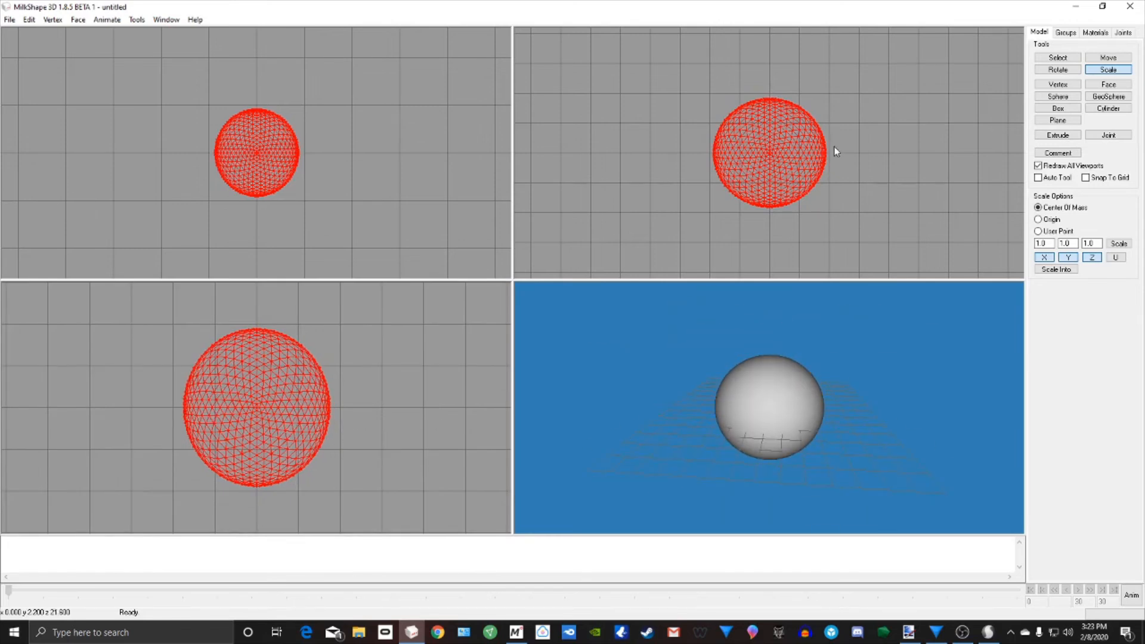
{"action": "scroll", "coordinate": [859, 159], "scroll_direction": "up", "scroll_amount": 2}
{"action": "left_click_drag", "start_coordinate": [895, 170], "coordinate": [894, 171]}
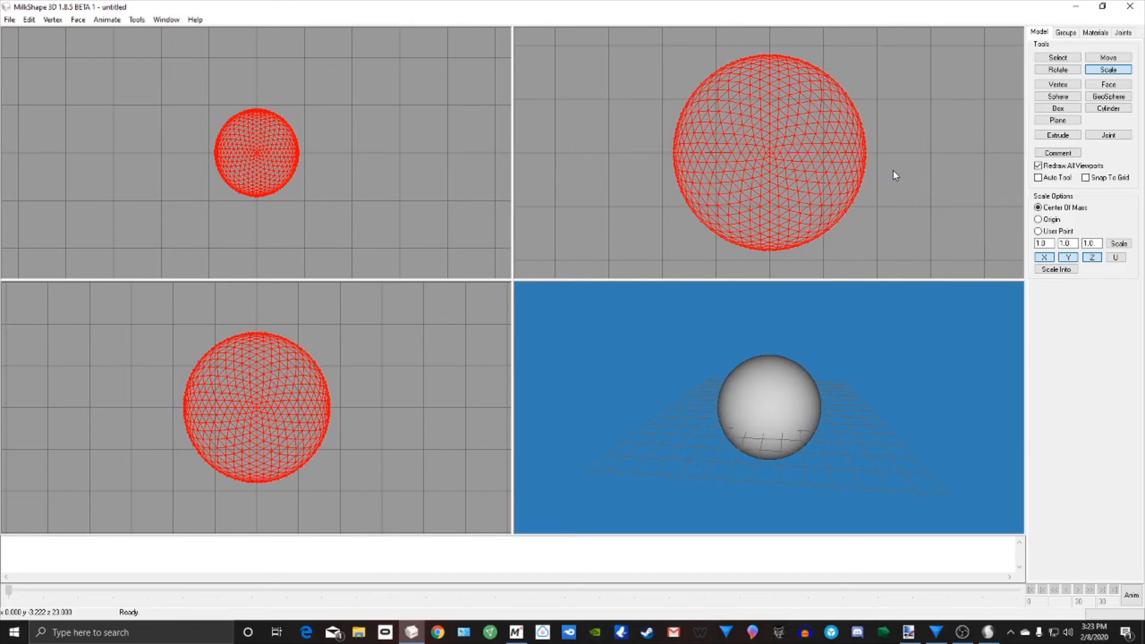
{"action": "left_click_drag", "start_coordinate": [845, 360], "coordinate": [837, 416]}
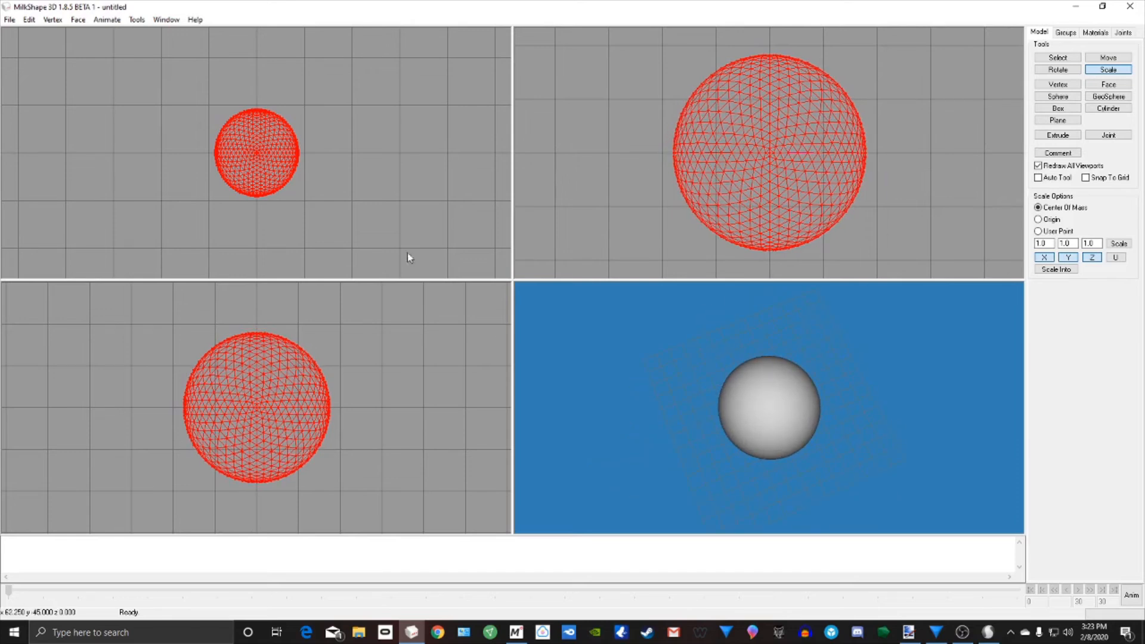
Step: Reset the front, side and top views and inspect the sphere's roundness from several angles
{"action": "right_click", "coordinate": [387, 200]}
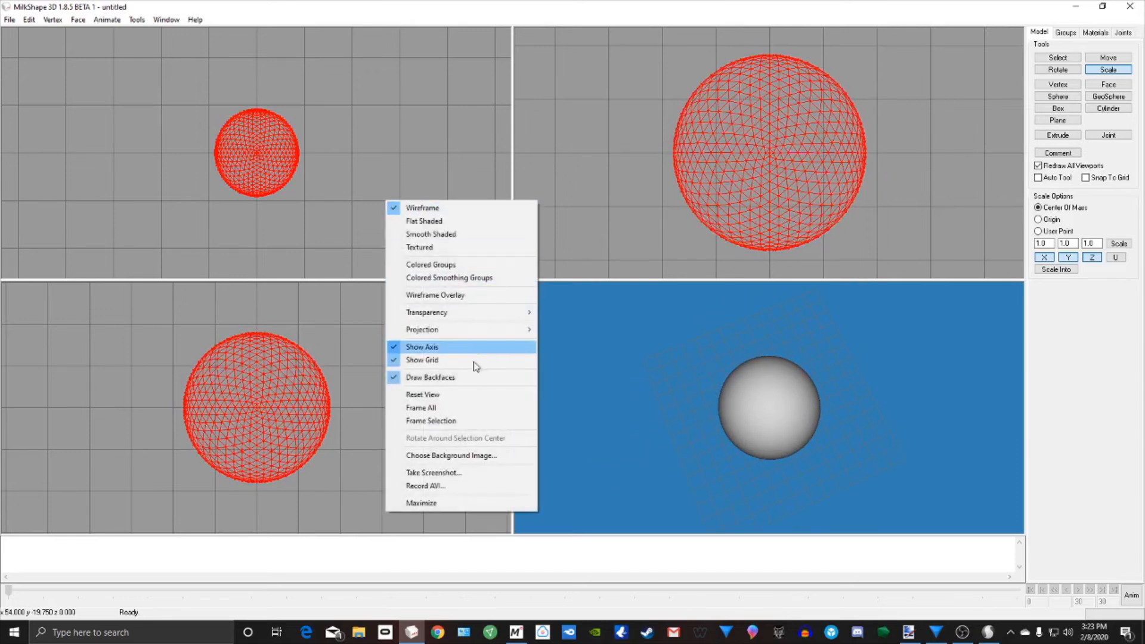
{"action": "left_click", "coordinate": [450, 396]}
{"action": "right_click", "coordinate": [571, 252]}
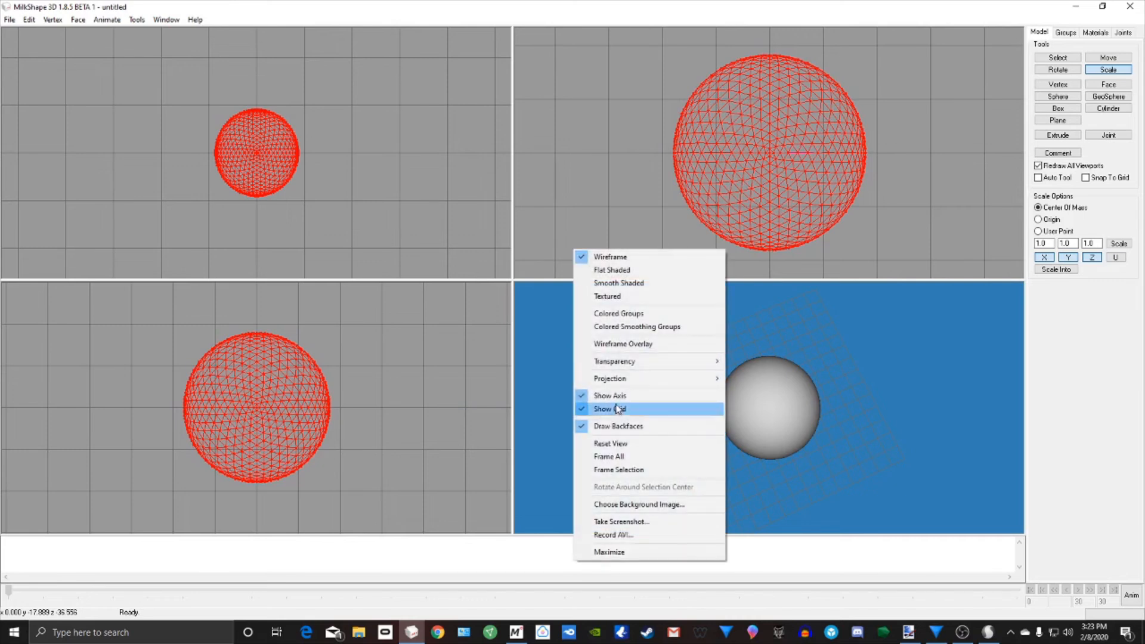
{"action": "left_click", "coordinate": [617, 442]}
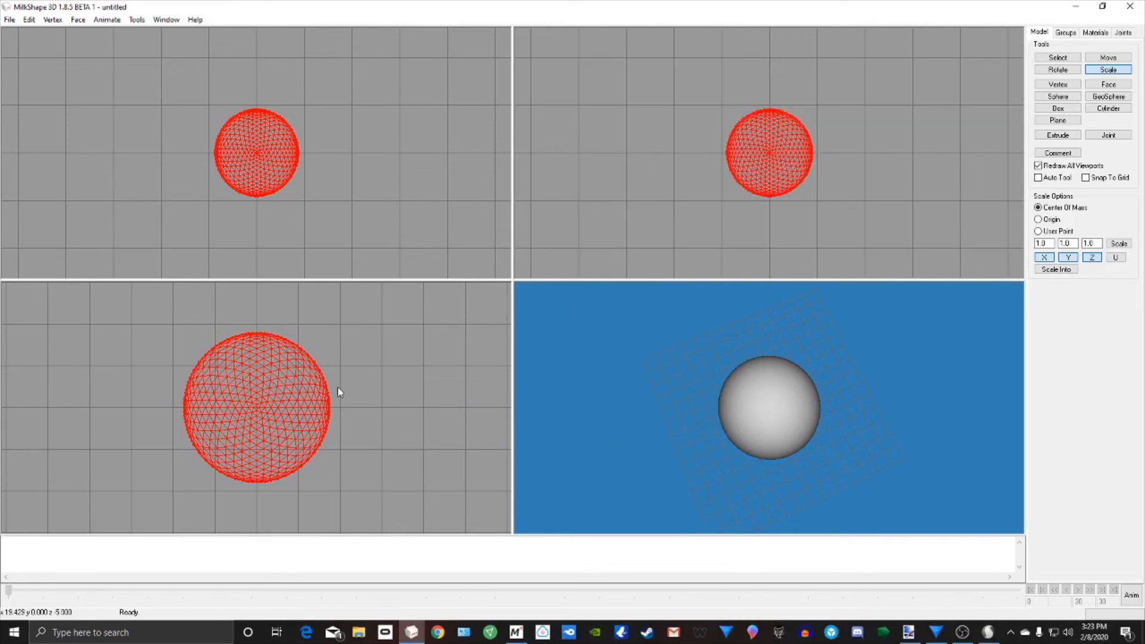
{"action": "right_click", "coordinate": [377, 387]}
{"action": "left_click", "coordinate": [416, 283]}
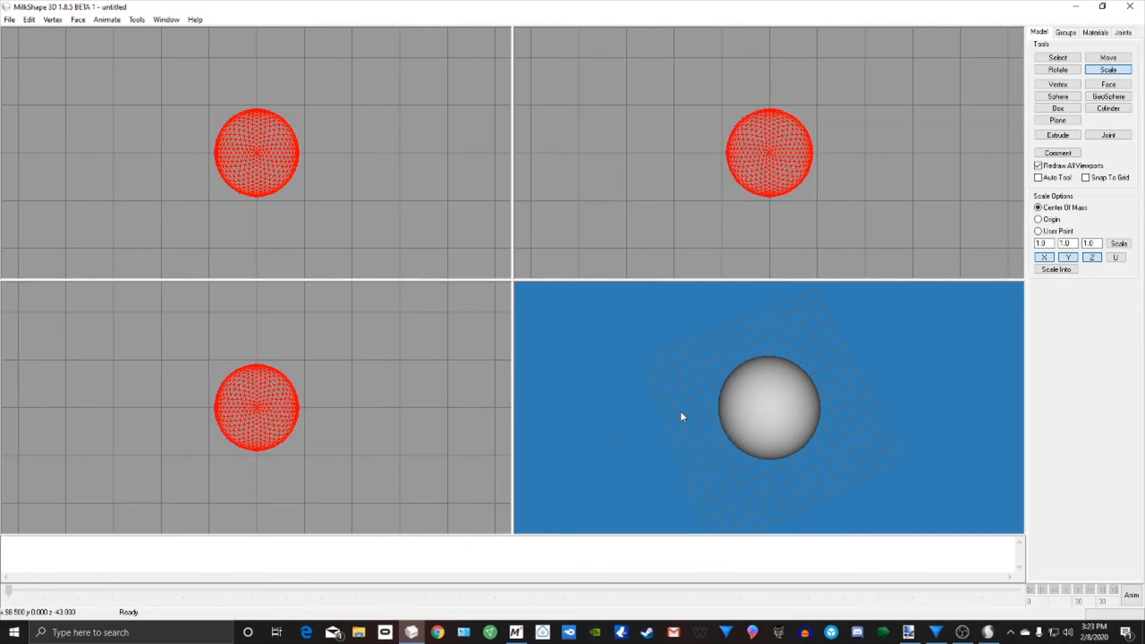
{"action": "left_click_drag", "start_coordinate": [676, 391], "coordinate": [786, 381]}
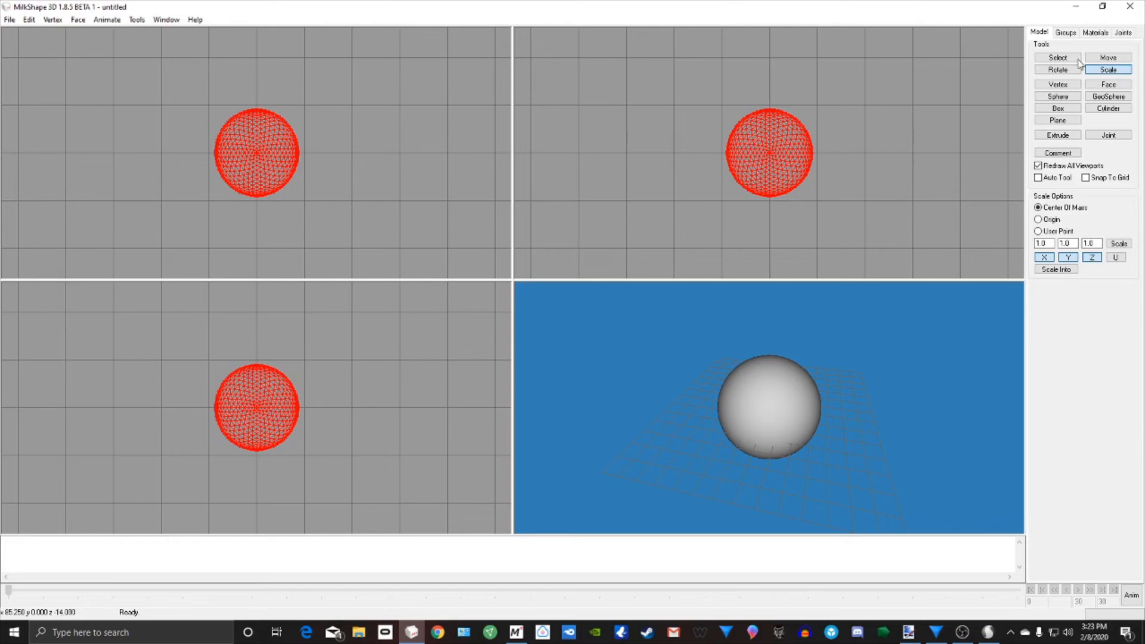
Step: Create a new material with the Ducky color.png texture and assign it to the sphere
{"action": "left_click", "coordinate": [1099, 33]}
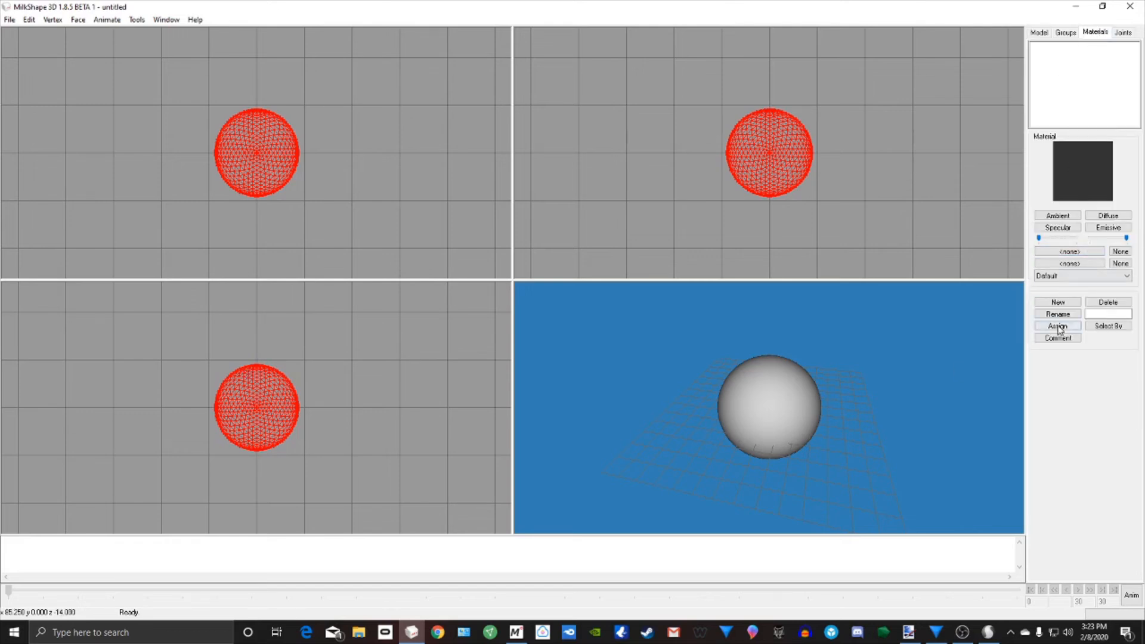
{"action": "left_click", "coordinate": [1058, 302]}
{"action": "left_click", "coordinate": [1082, 253]}
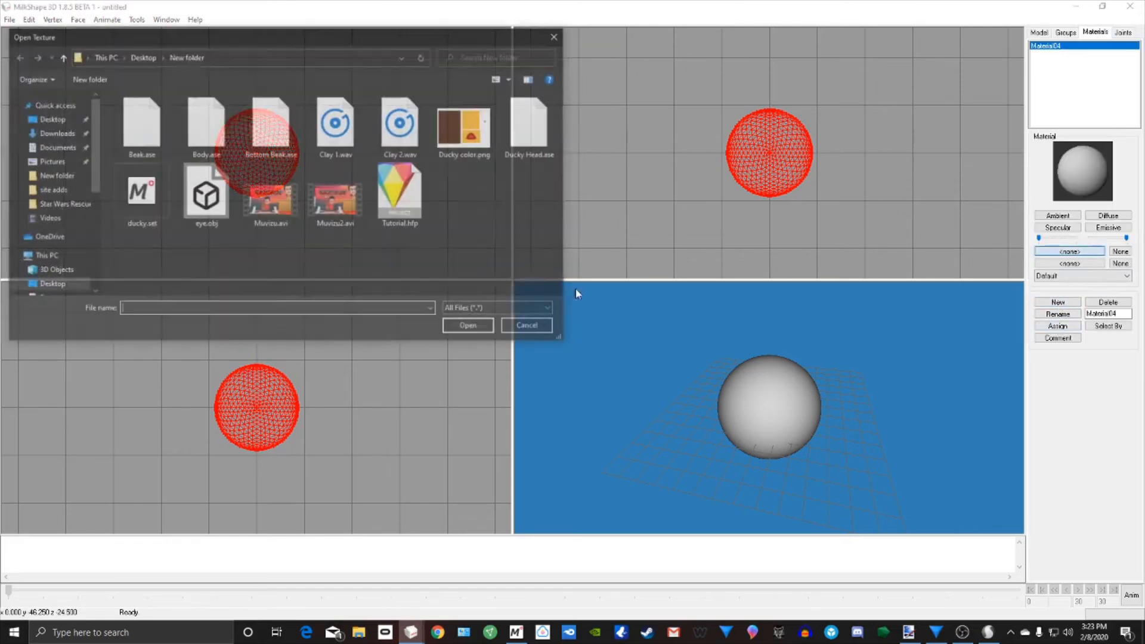
{"action": "left_click", "coordinate": [468, 126]}
{"action": "left_click", "coordinate": [456, 329]}
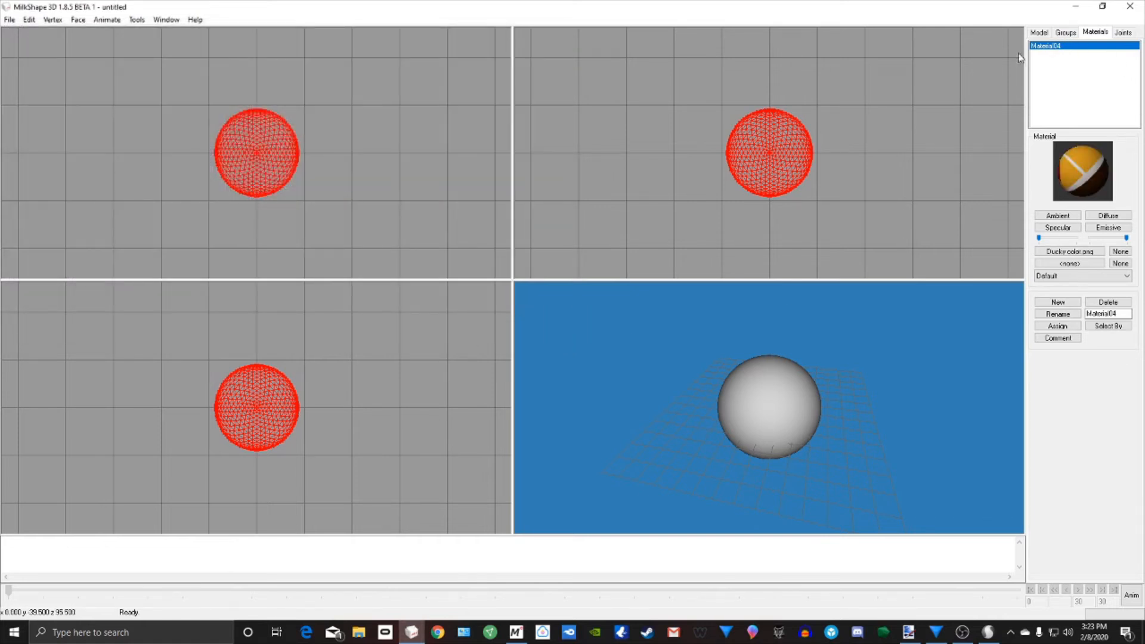
Step: Remap the default group's texture coordinates from the Front in the Texture Coordinate Editor
{"action": "left_click", "coordinate": [167, 20]}
{"action": "left_click", "coordinate": [179, 63]}
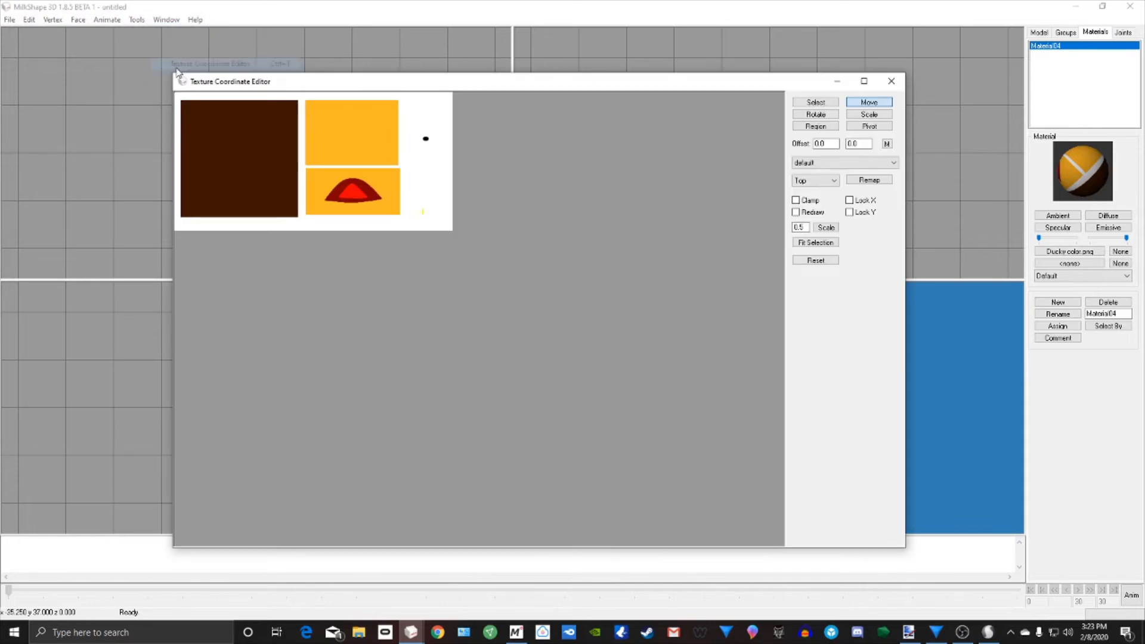
{"action": "left_click", "coordinate": [821, 181]}
{"action": "left_click", "coordinate": [811, 197]}
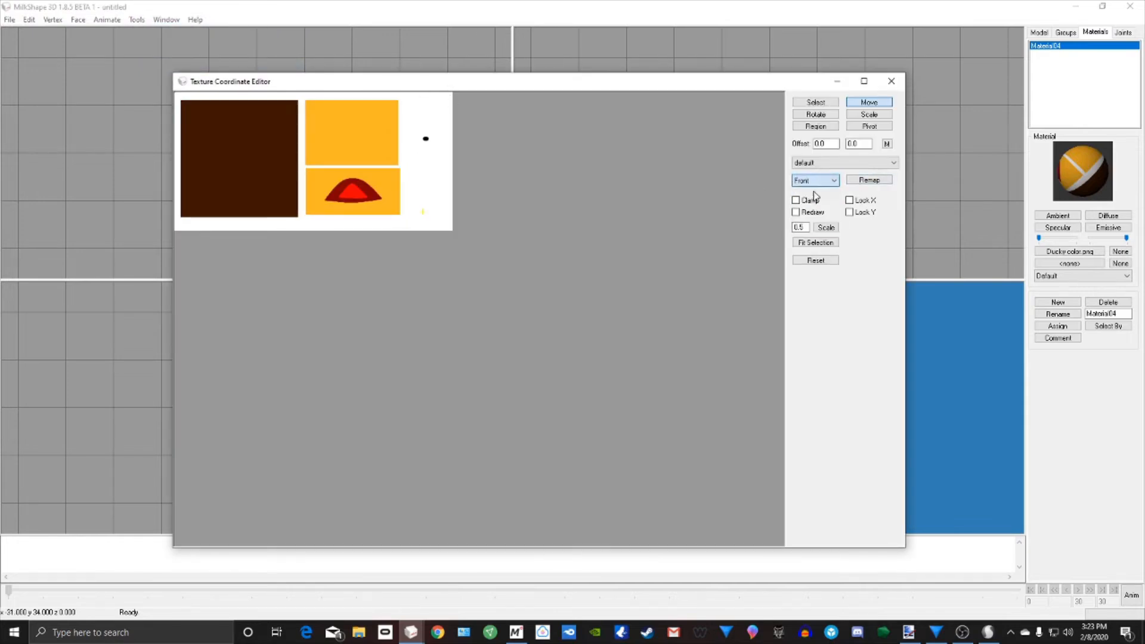
{"action": "left_click", "coordinate": [876, 185]}
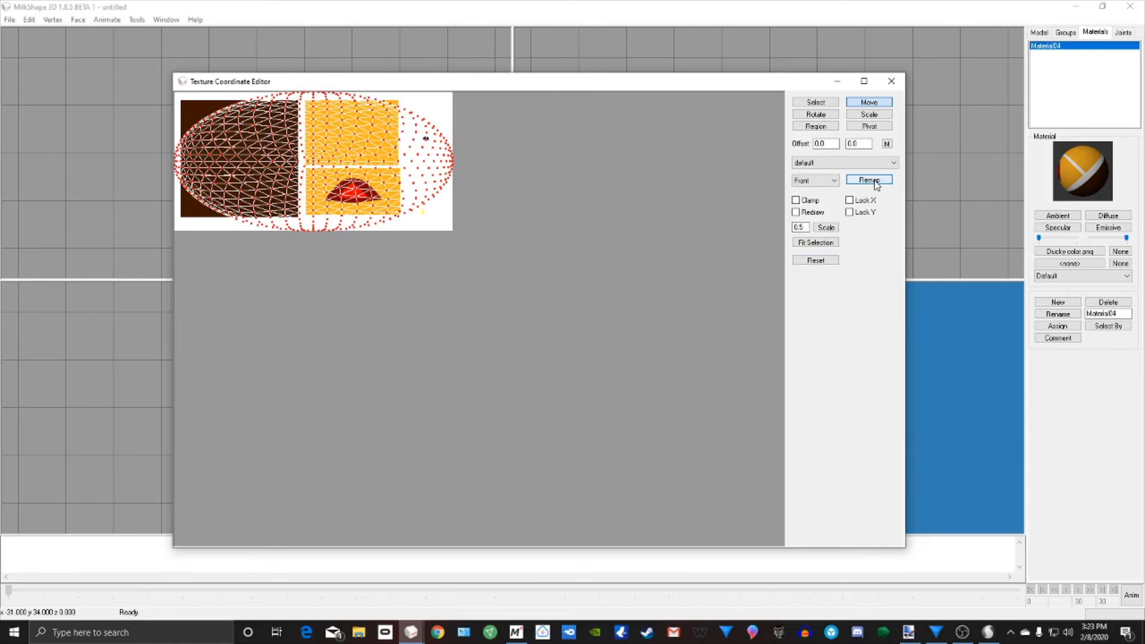
Step: Scale the sphere's texture mapping down to a small circle and centre it over the black pupil on the white area
{"action": "left_click", "coordinate": [869, 114]}
{"action": "left_click_drag", "start_coordinate": [418, 203], "coordinate": [338, 206]}
{"action": "left_click_drag", "start_coordinate": [409, 223], "coordinate": [456, 145]}
{"action": "left_click", "coordinate": [862, 103]}
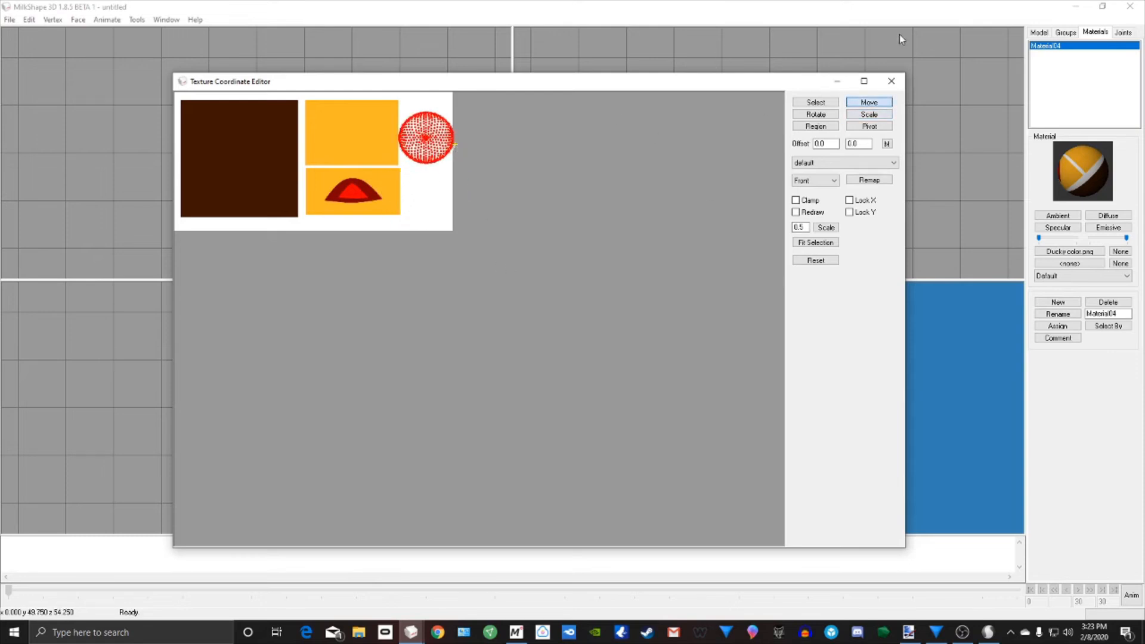
{"action": "left_click", "coordinate": [891, 81]}
Step: Rotate the textured eye sphere about its vertical axis and check the pupil's direction in the 3D view
{"action": "left_click_drag", "start_coordinate": [775, 406], "coordinate": [829, 441]}
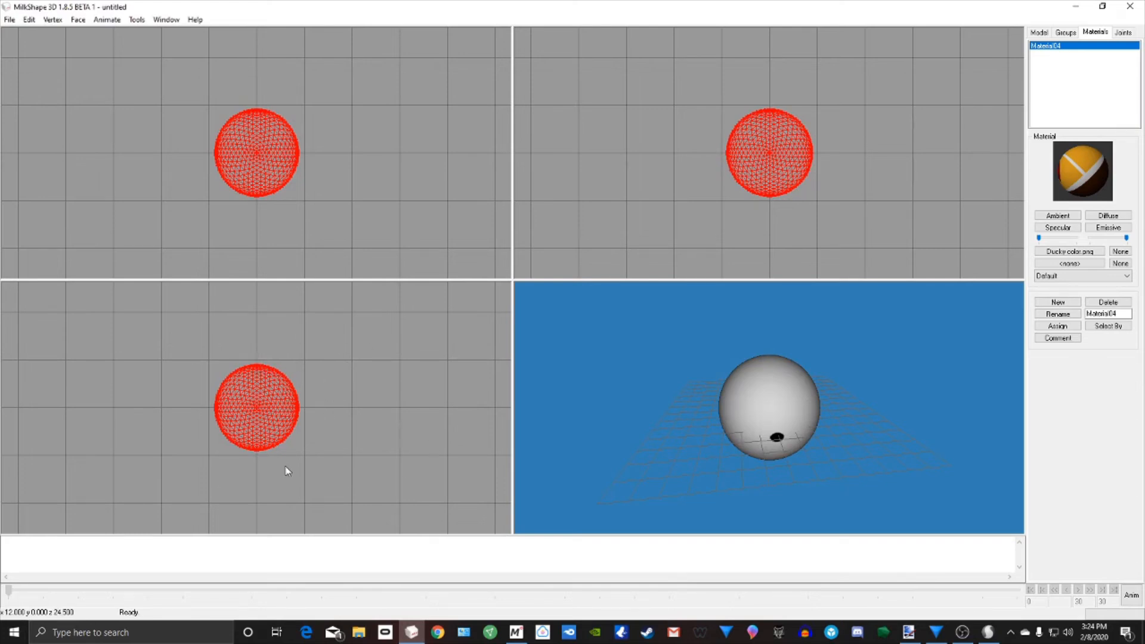
{"action": "left_click", "coordinate": [1040, 32]}
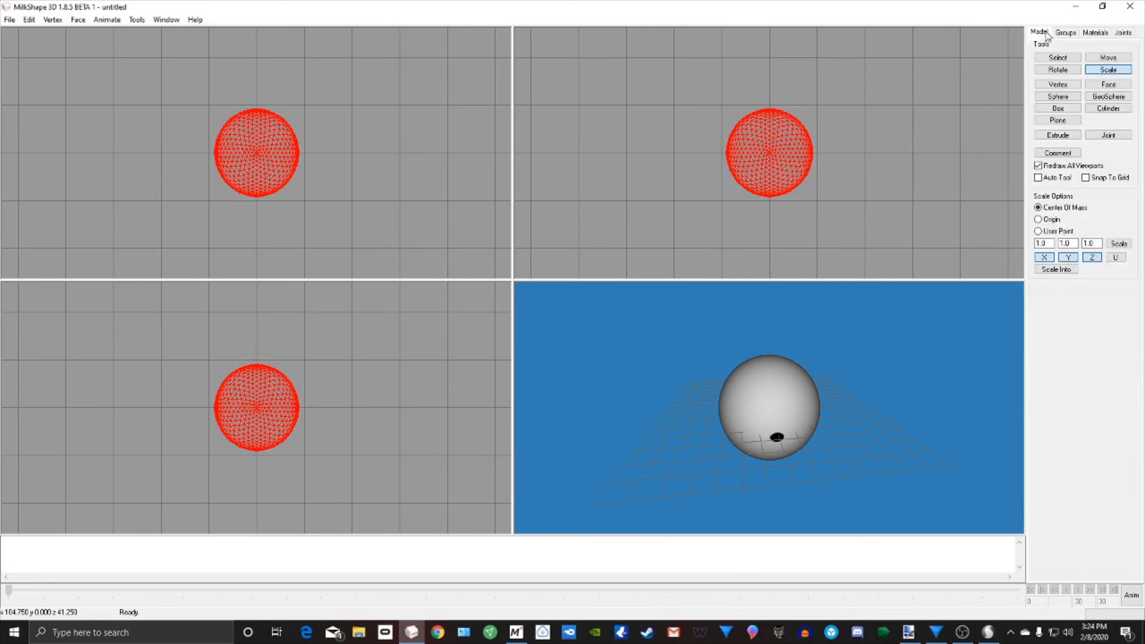
{"action": "left_click", "coordinate": [1051, 71]}
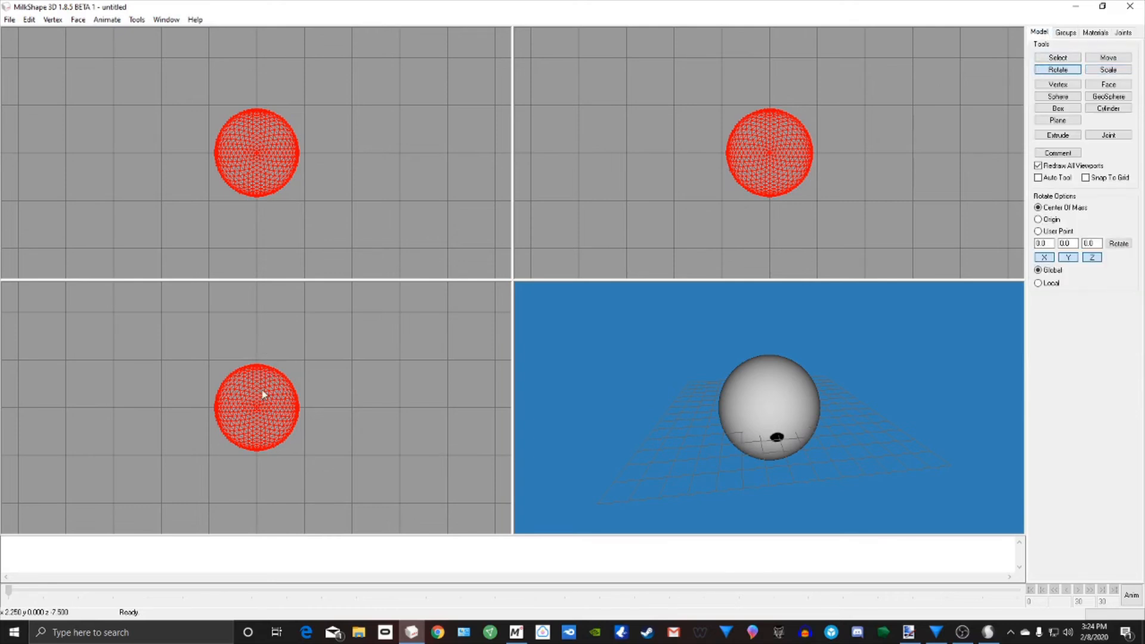
{"action": "left_click_drag", "start_coordinate": [236, 459], "coordinate": [265, 461]}
{"action": "left_click_drag", "start_coordinate": [814, 427], "coordinate": [705, 420]}
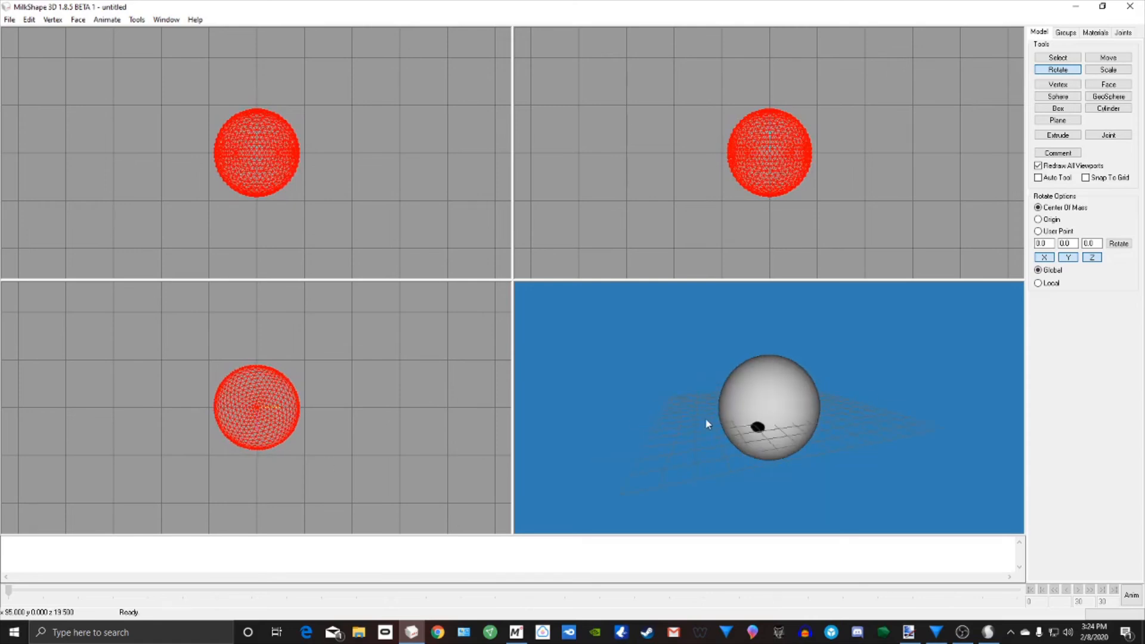
{"action": "left_click_drag", "start_coordinate": [455, 453], "coordinate": [459, 442]}
{"action": "left_click_drag", "start_coordinate": [597, 471], "coordinate": [797, 545]}
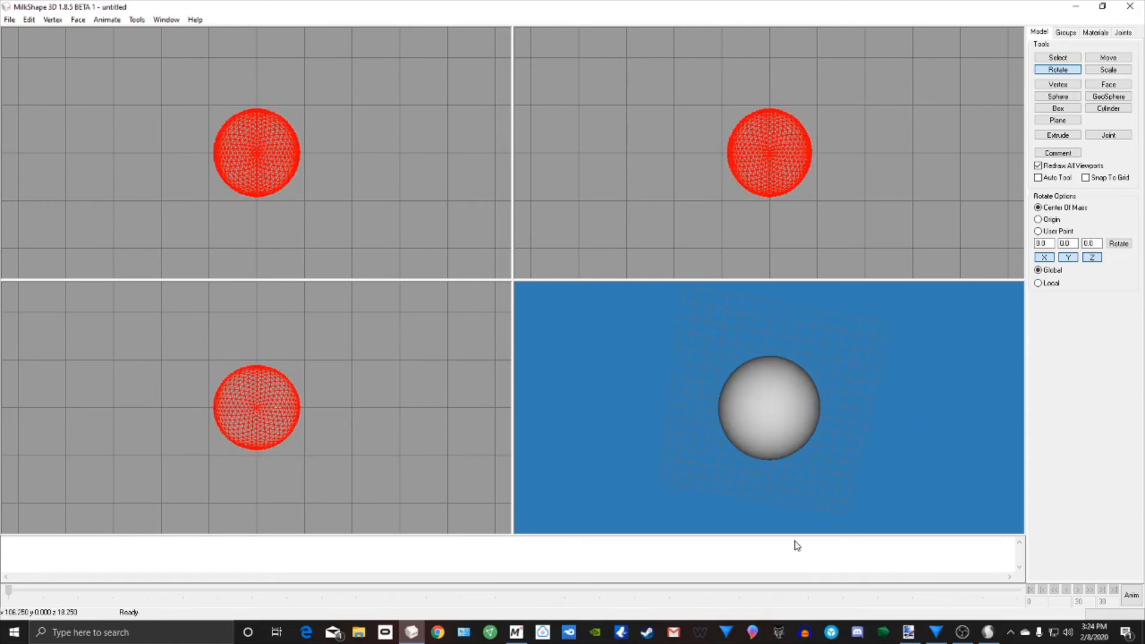
Step: Export the textured eye sphere as an ASE file named Eye in New folder
{"action": "left_click_drag", "start_coordinate": [911, 471], "coordinate": [828, 478]}
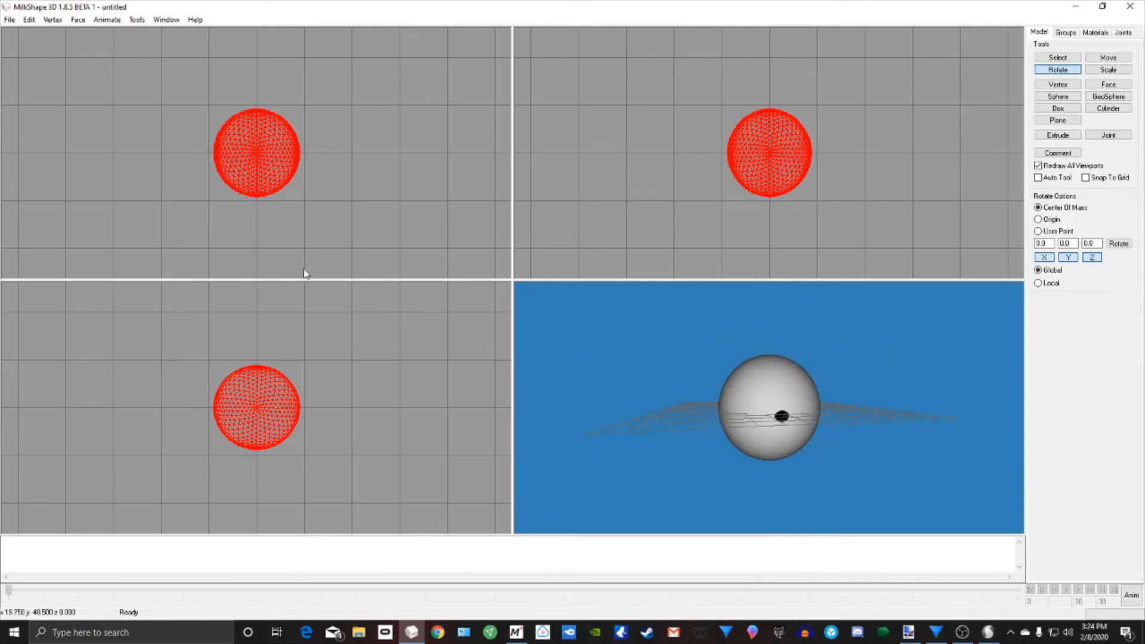
{"action": "left_click", "coordinate": [10, 19]}
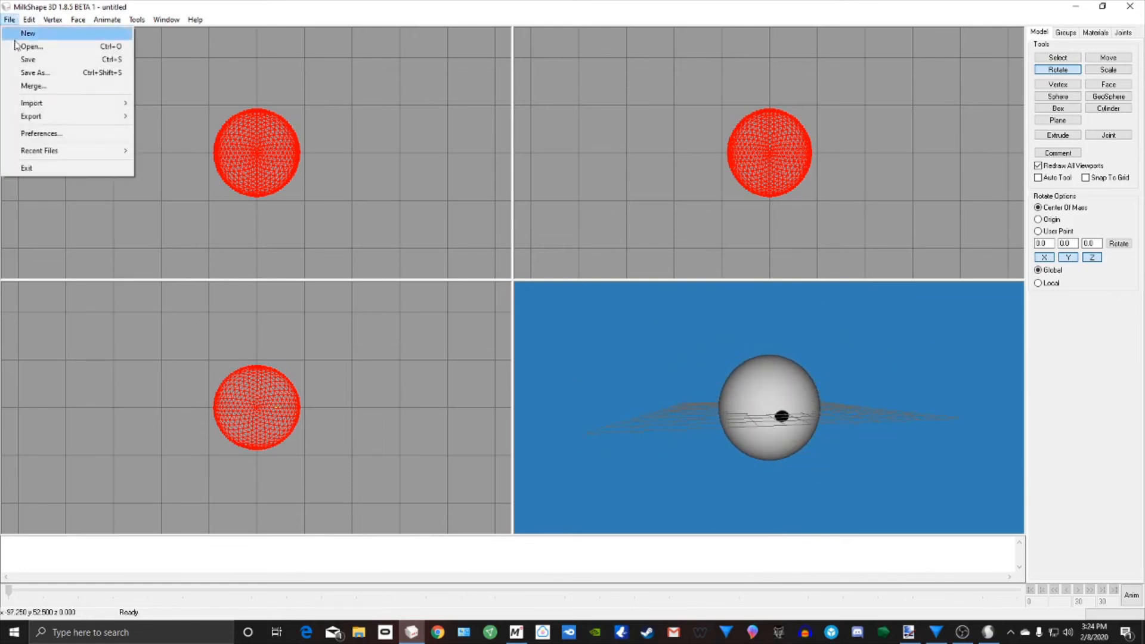
{"action": "mouse_move", "coordinate": [26, 119]}
{"action": "left_click", "coordinate": [179, 349]}
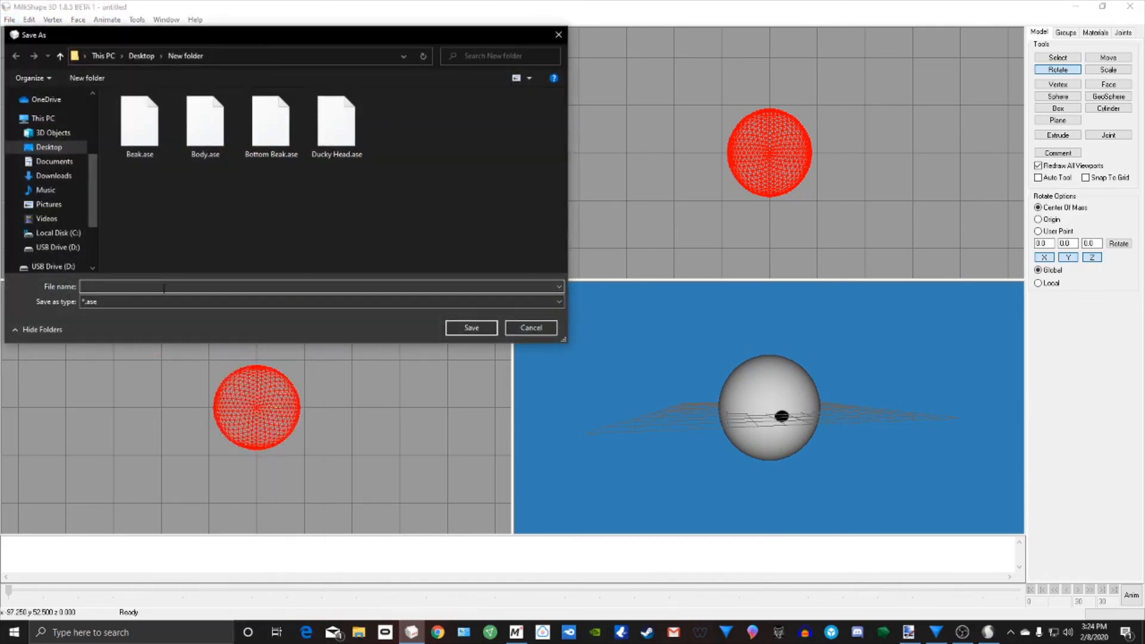
{"action": "type", "text": "Eye"}
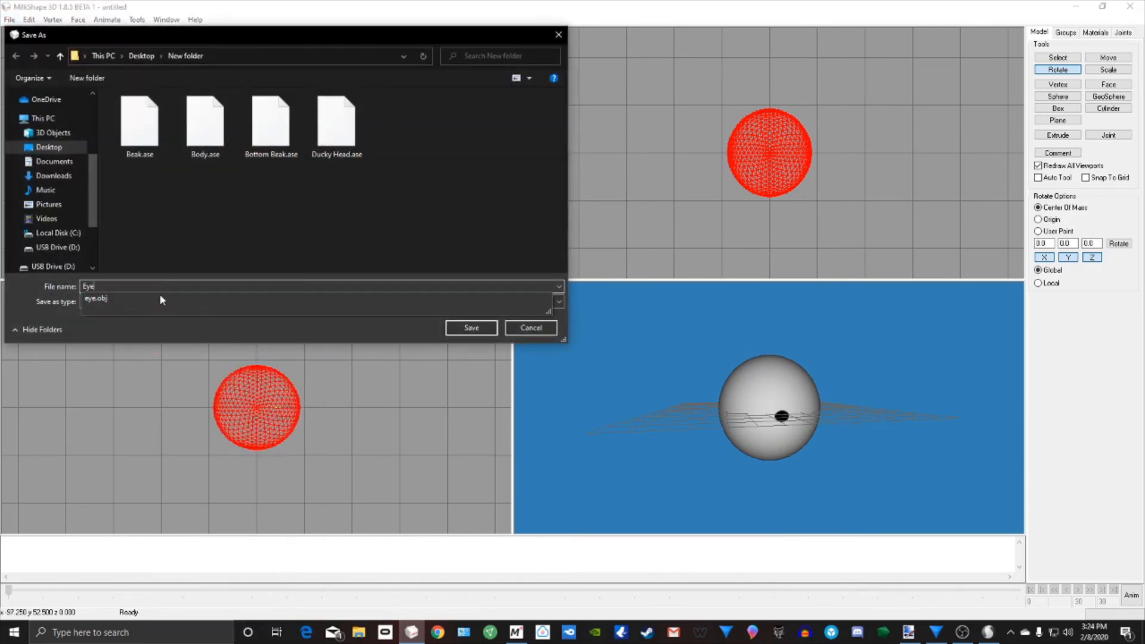
{"action": "left_click", "coordinate": [181, 268]}
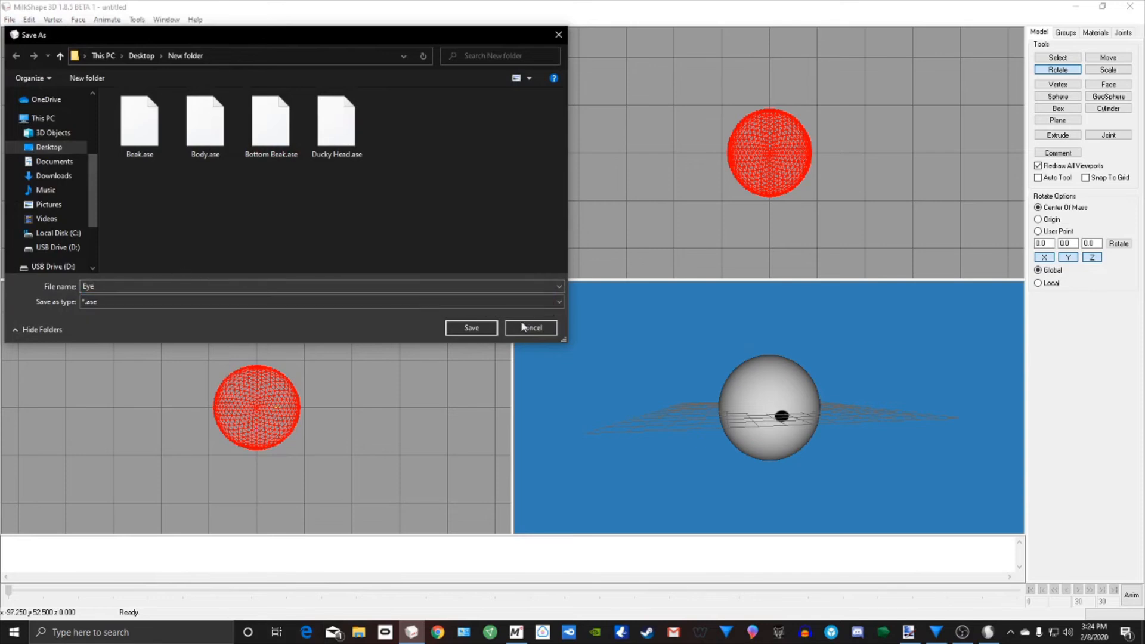
{"action": "left_click", "coordinate": [471, 328]}
{"action": "left_click", "coordinate": [479, 466]}
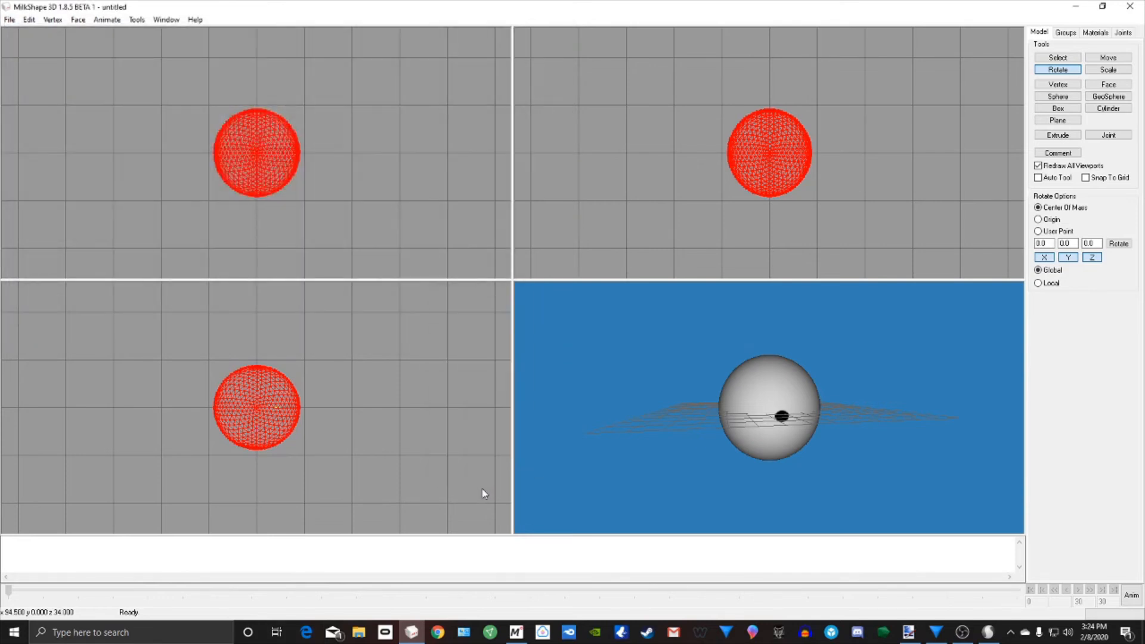
Step: Switch to Muvizu, import Eye.ase as the duck's brows and try scaling it down to 0.8
{"action": "left_click", "coordinate": [1076, 6]}
{"action": "left_click", "coordinate": [516, 631]}
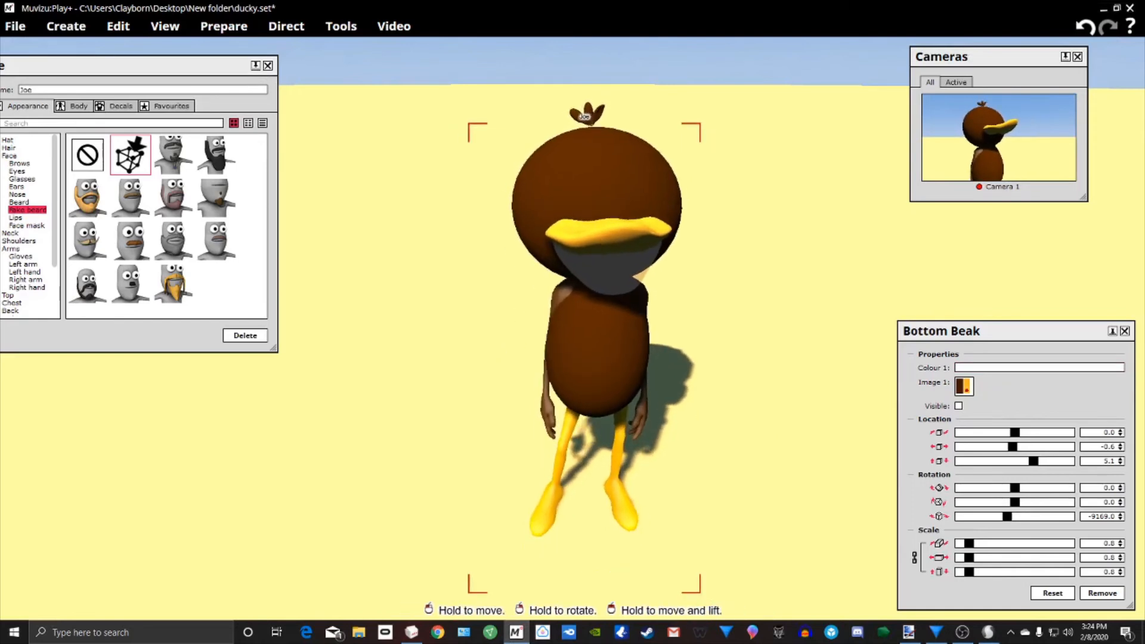
{"action": "right_click_drag", "start_coordinate": [573, 334], "coordinate": [662, 310]}
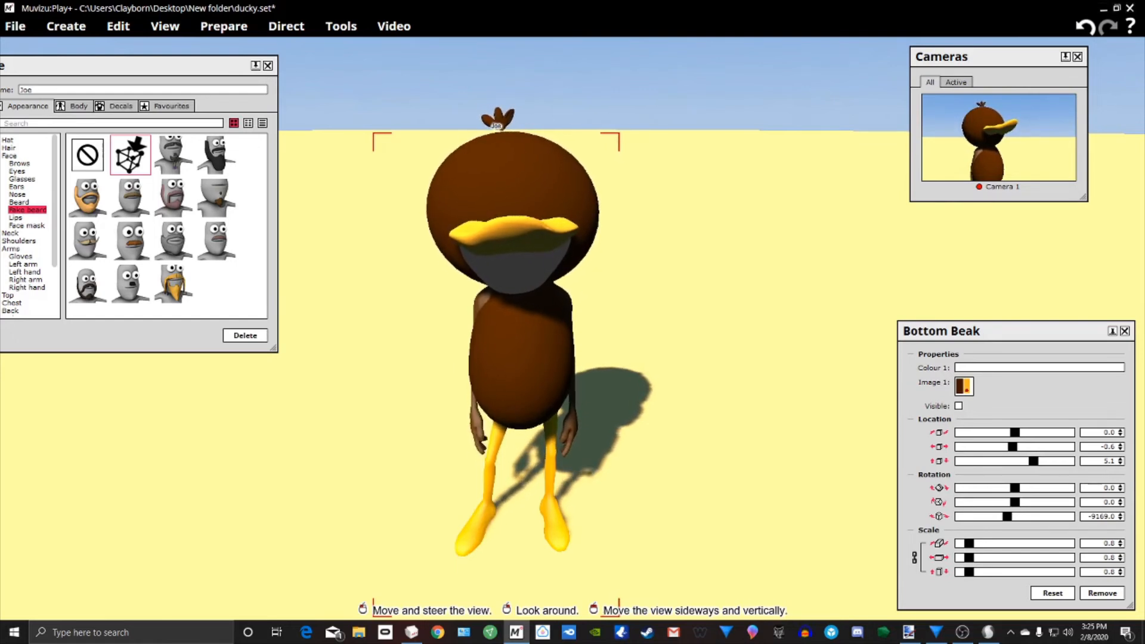
{"action": "left_click_drag", "start_coordinate": [221, 61], "coordinate": [275, 63]}
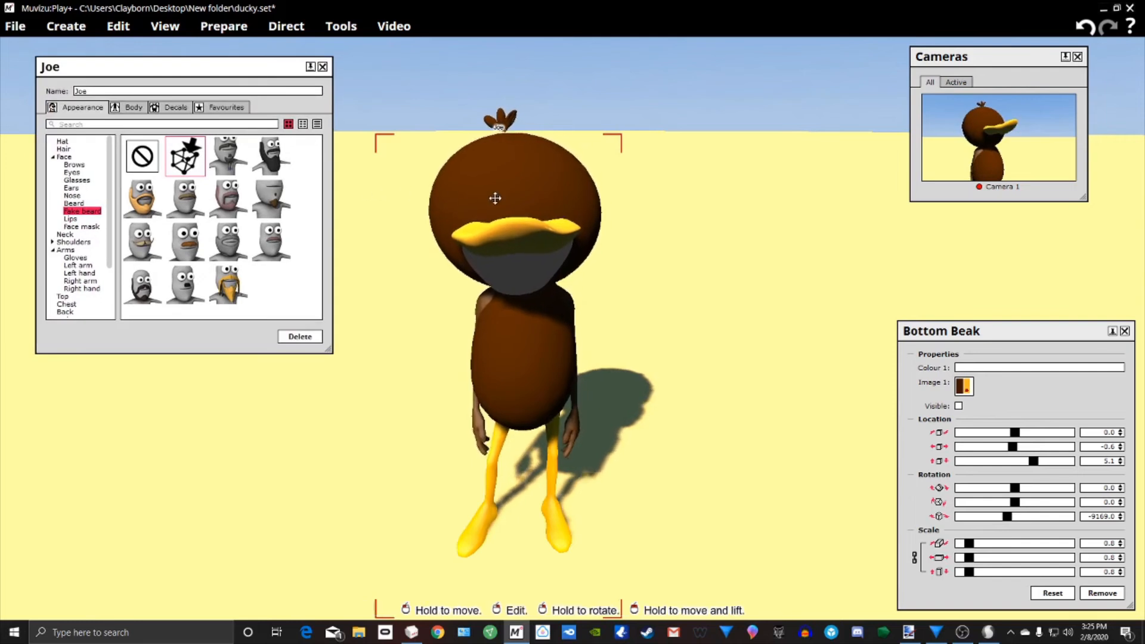
{"action": "left_click", "coordinate": [73, 165]}
{"action": "left_click", "coordinate": [185, 157]}
{"action": "left_click", "coordinate": [430, 171]}
{"action": "left_click", "coordinate": [507, 358]}
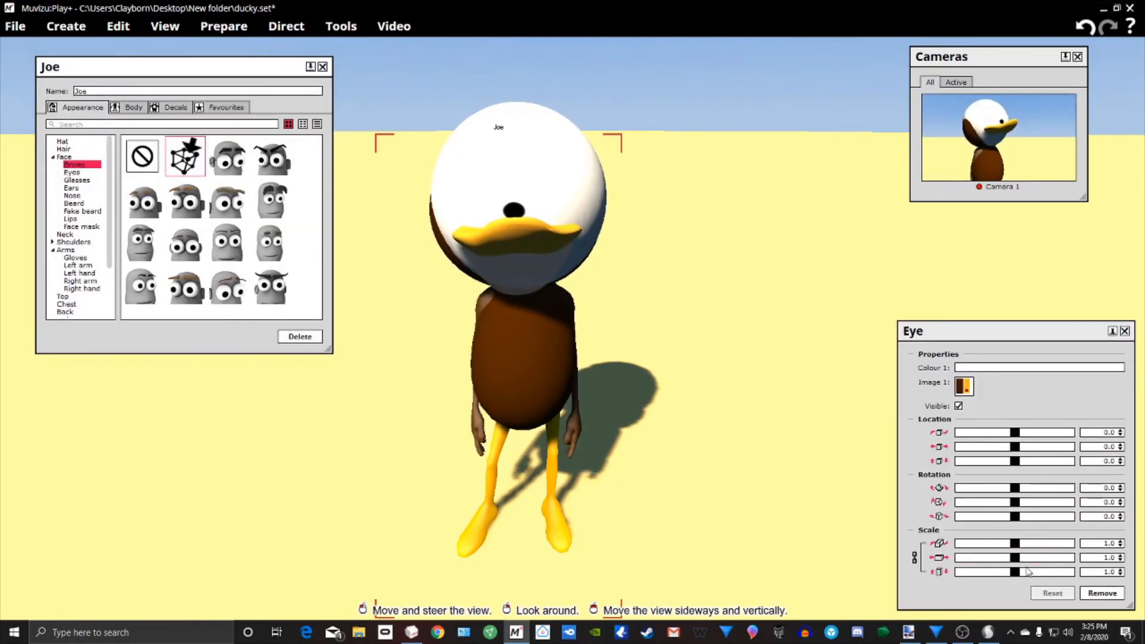
{"action": "left_click_drag", "start_coordinate": [1016, 559], "coordinate": [958, 560]}
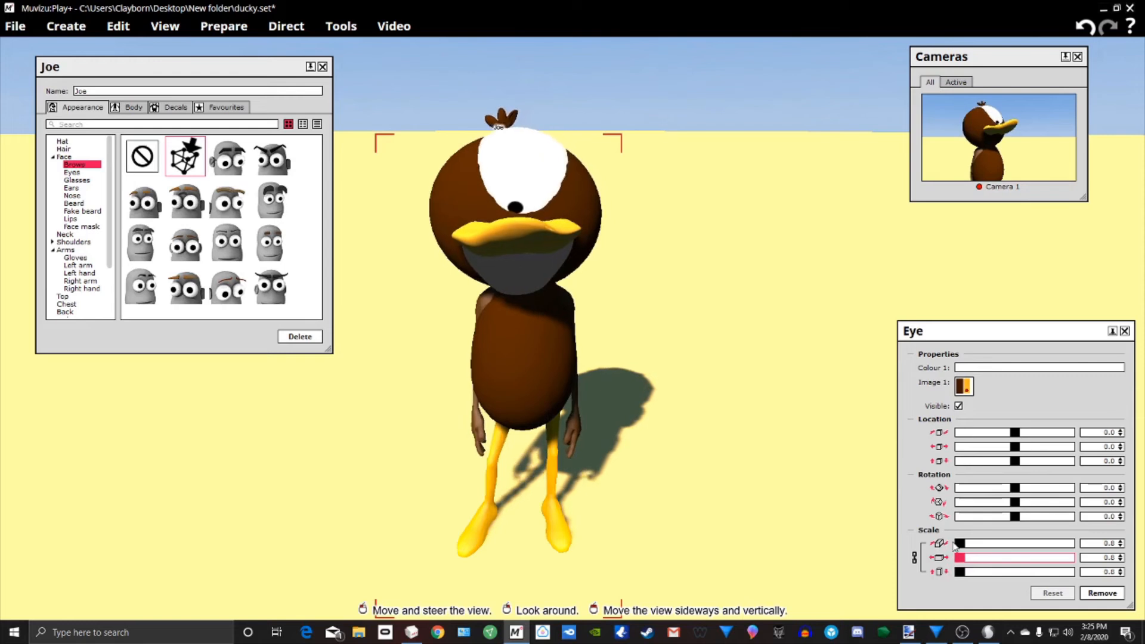
{"action": "left_click", "coordinate": [87, 173]}
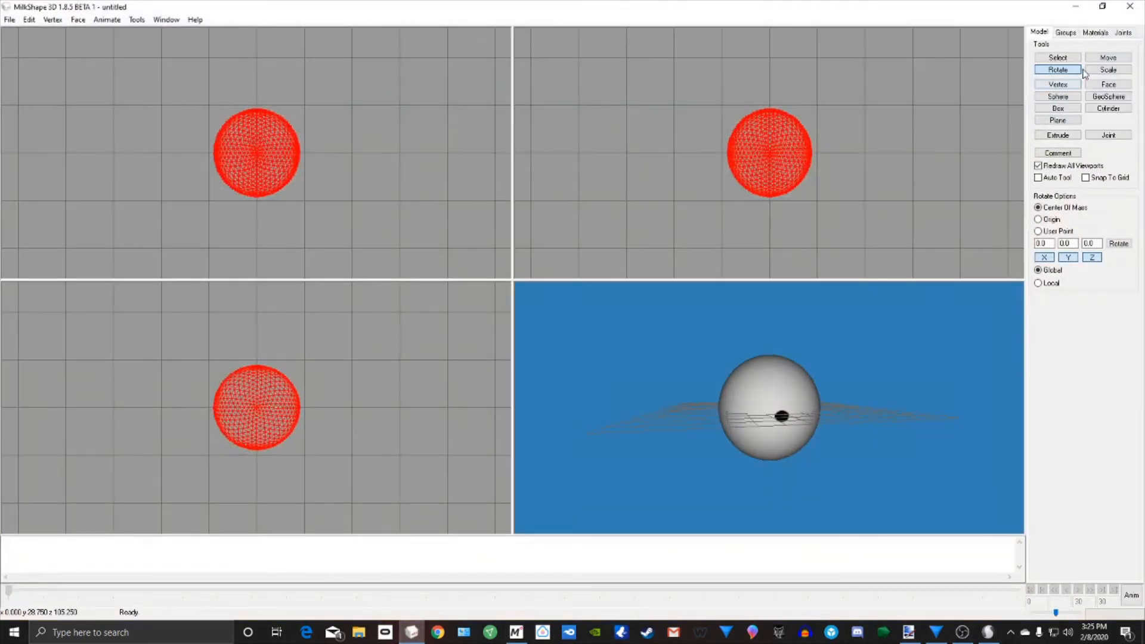
Step: In MilkShape 3D, scale the eye sphere down evenly to a little over half its size
{"action": "left_click", "coordinate": [1095, 70]}
{"action": "scroll", "coordinate": [322, 167], "scroll_direction": "up", "scroll_amount": 2}
{"action": "scroll", "coordinate": [337, 155], "scroll_direction": "up", "scroll_amount": 1}
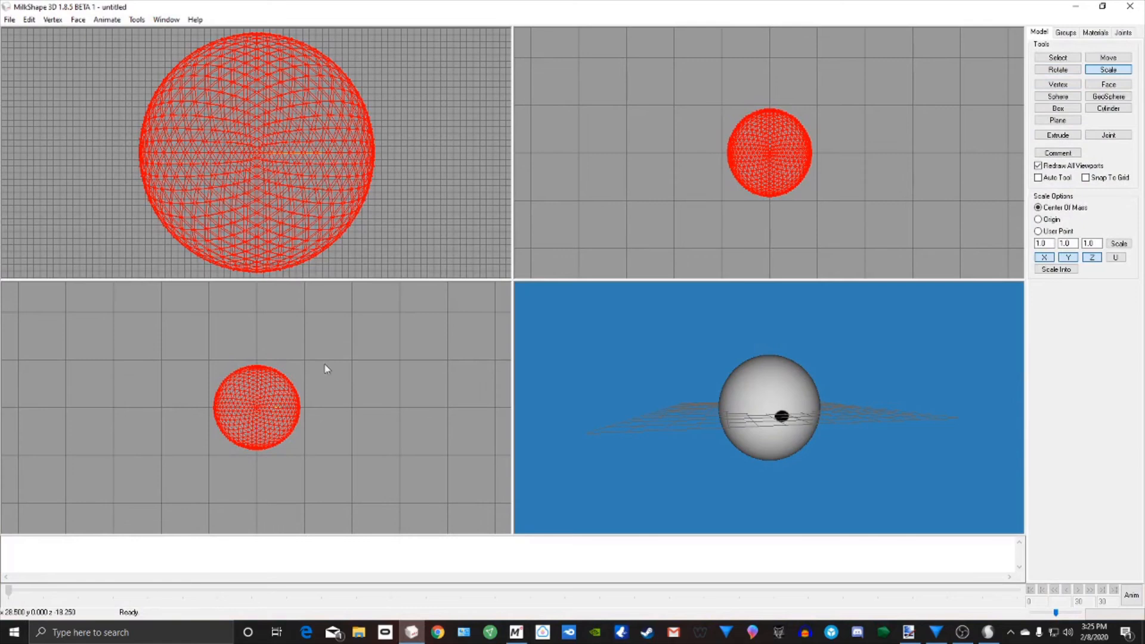
{"action": "scroll", "coordinate": [334, 394], "scroll_direction": "up", "scroll_amount": 3}
{"action": "scroll", "coordinate": [764, 193], "scroll_direction": "up", "scroll_amount": 3}
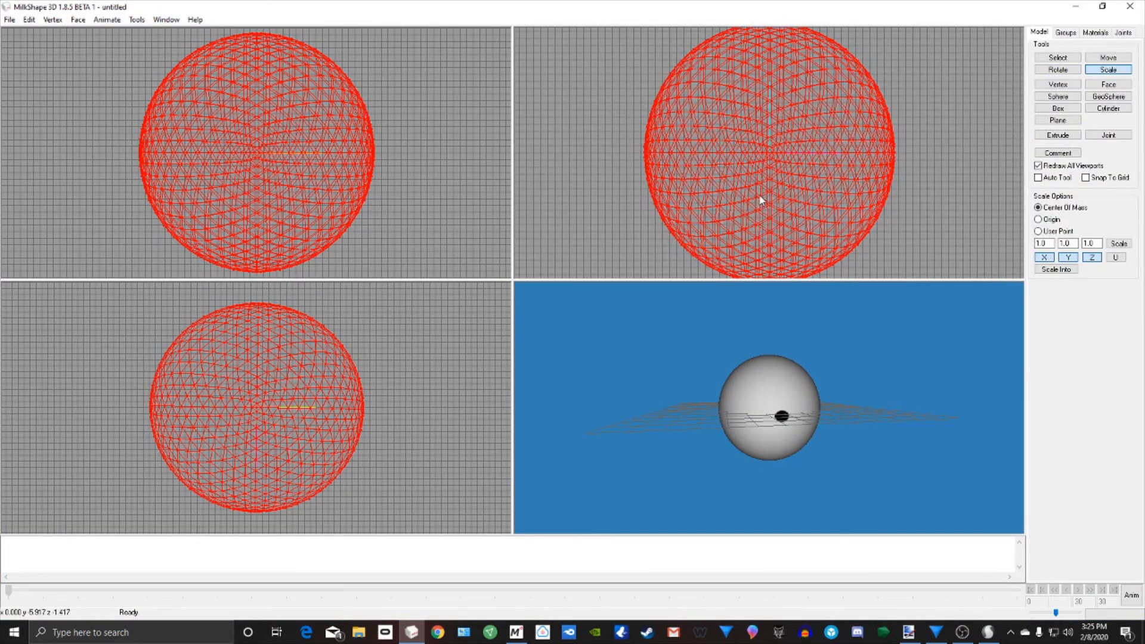
{"action": "left_click_drag", "start_coordinate": [299, 97], "coordinate": [275, 133]}
{"action": "left_click_drag", "start_coordinate": [272, 463], "coordinate": [268, 446]}
{"action": "mouse_move", "coordinate": [691, 231]}
{"action": "left_mouse_down"}
{"action": "mouse_move", "coordinate": [715, 223]}
{"action": "mouse_move", "coordinate": [708, 240]}
{"action": "left_mouse_up"}
{"action": "left_click_drag", "start_coordinate": [379, 220], "coordinate": [368, 223]}
{"action": "left_click_drag", "start_coordinate": [770, 232], "coordinate": [770, 224]}
{"action": "left_click_drag", "start_coordinate": [726, 417], "coordinate": [765, 441]}
{"action": "left_click_drag", "start_coordinate": [369, 200], "coordinate": [391, 237]}
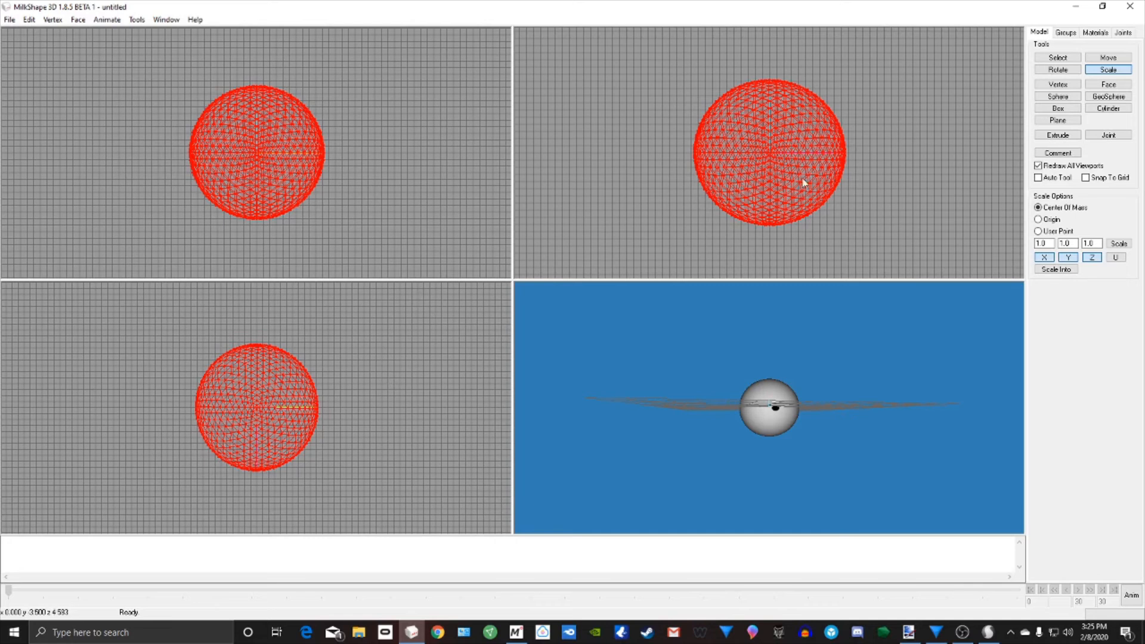
{"action": "left_click_drag", "start_coordinate": [847, 364], "coordinate": [851, 417]}
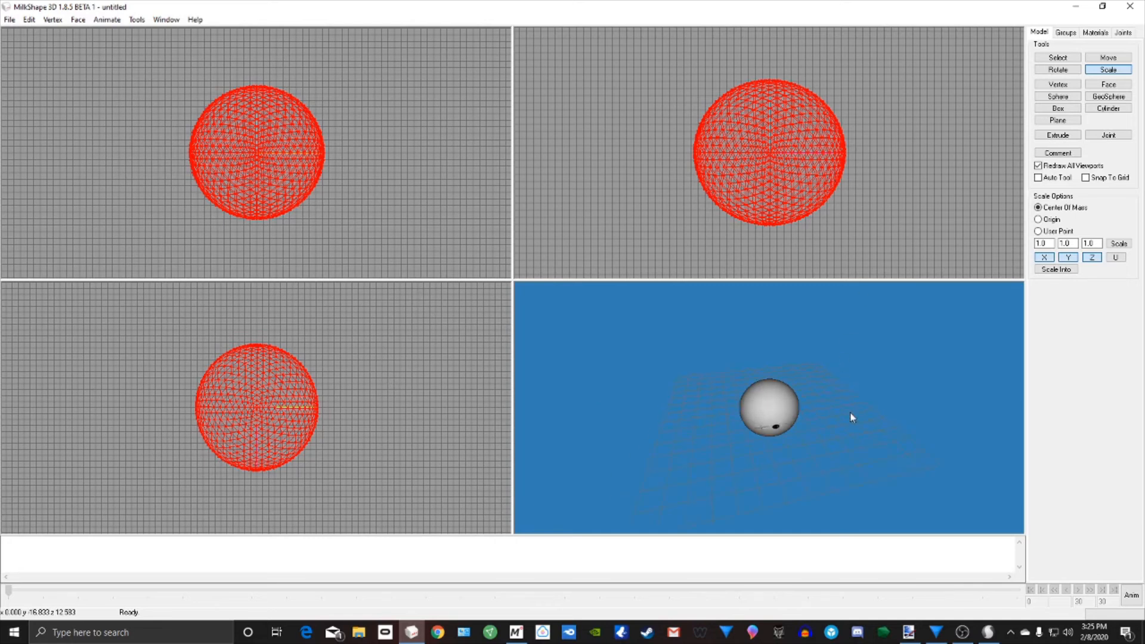
Step: Export the smaller sphere in ASE format, replacing the existing Eye.ase
{"action": "left_click", "coordinate": [9, 19]}
{"action": "mouse_move", "coordinate": [45, 117]}
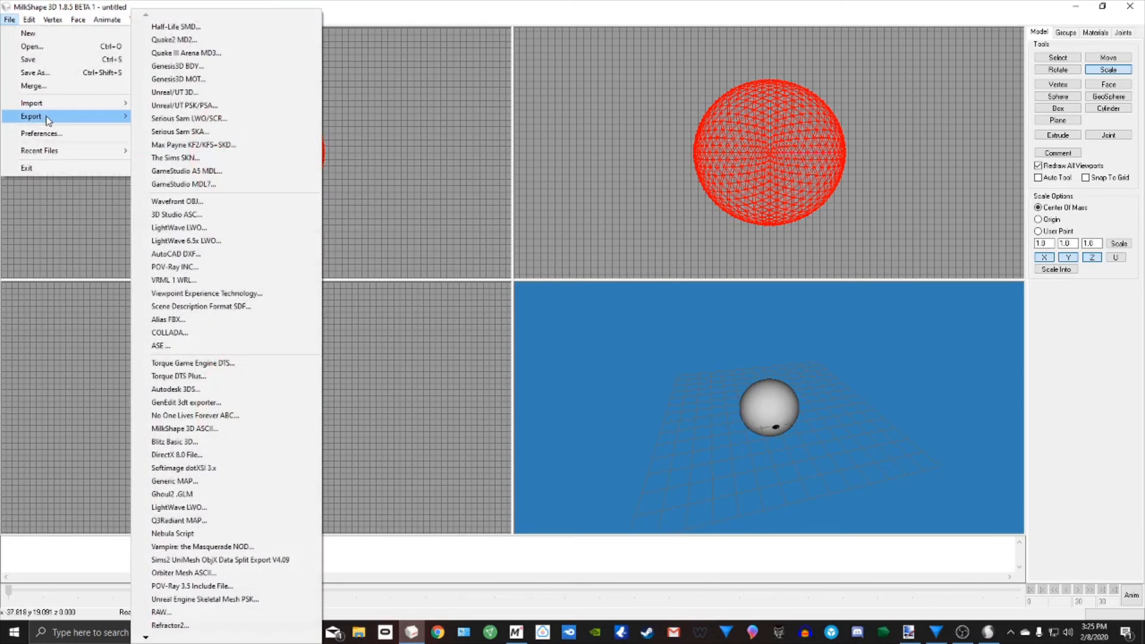
{"action": "left_click", "coordinate": [169, 345]}
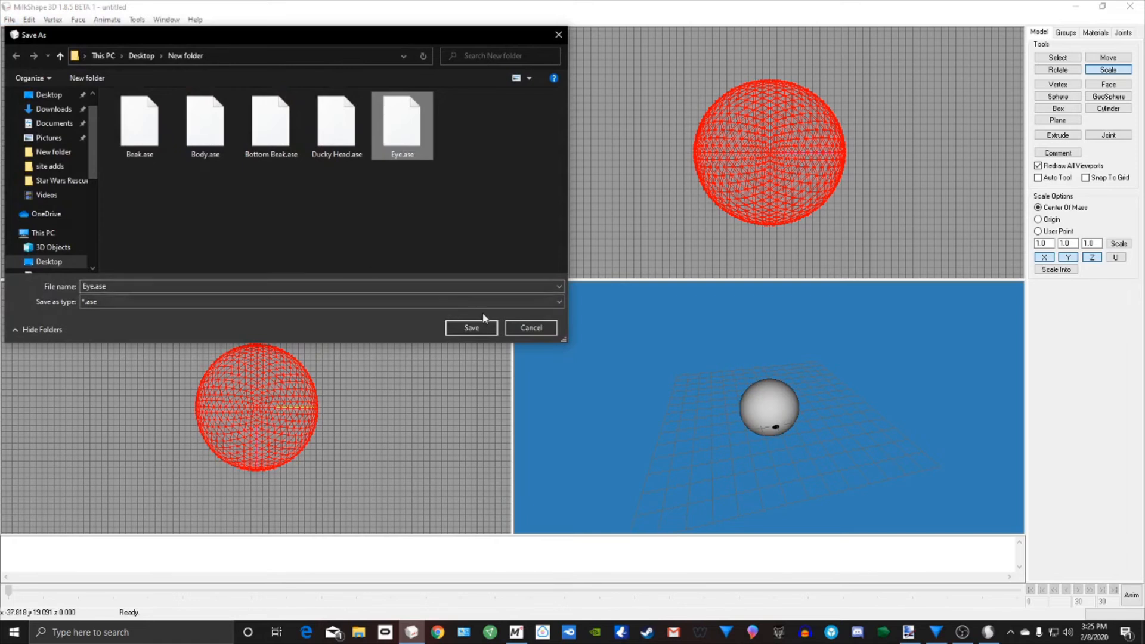
{"action": "left_click", "coordinate": [474, 328]}
{"action": "left_click", "coordinate": [619, 320]}
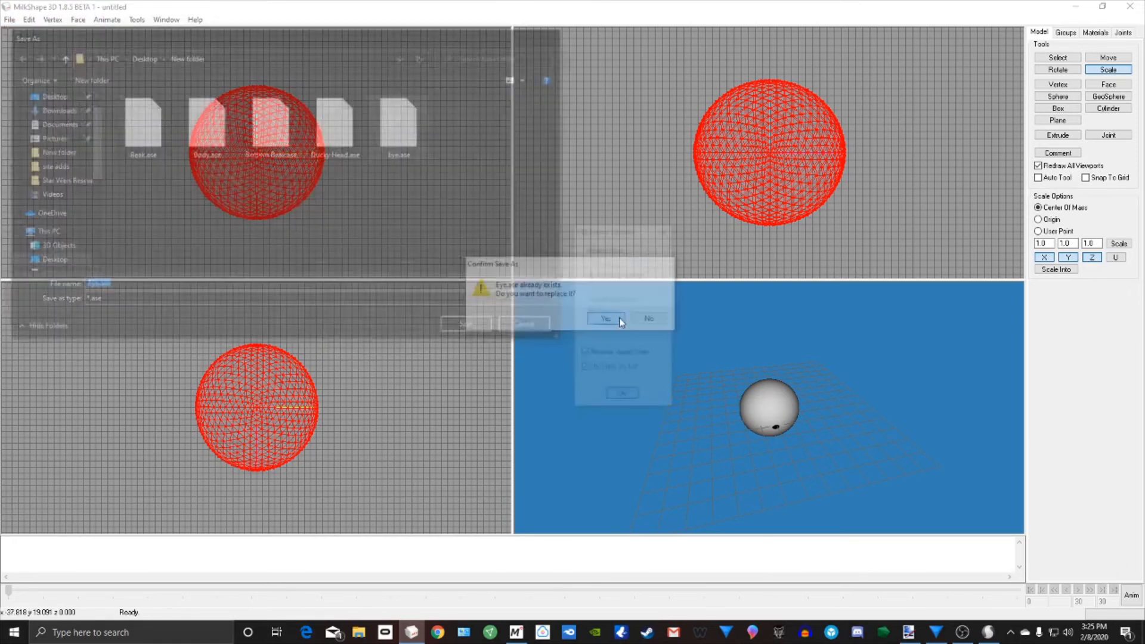
{"action": "left_click", "coordinate": [613, 398]}
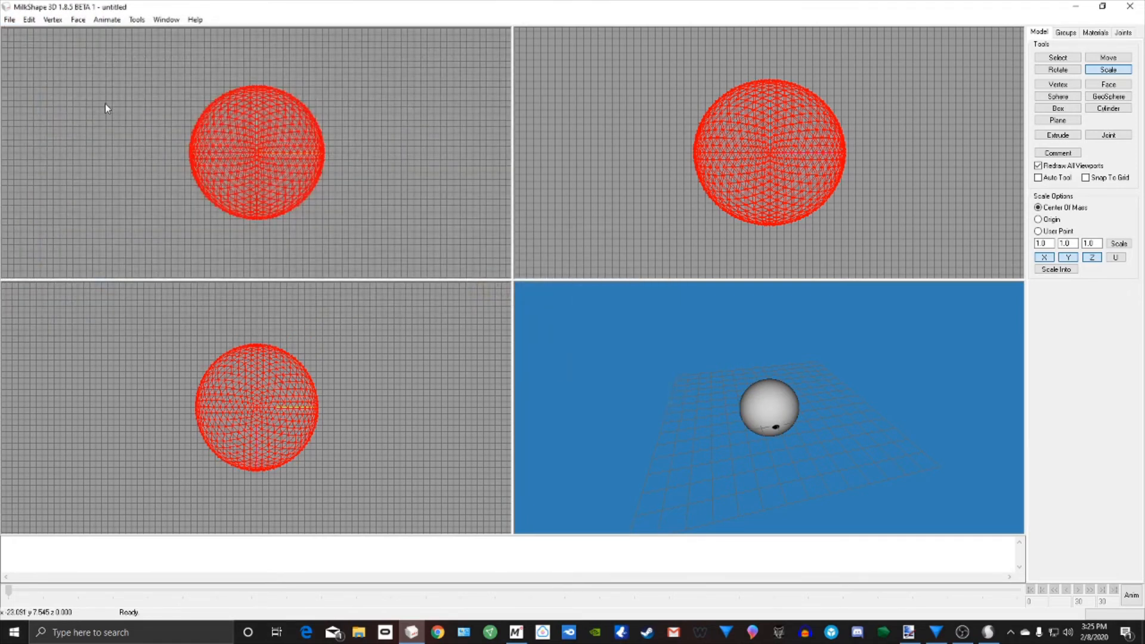
Step: Switch back to Muvizu and import the updated Eye.ase into the duck's brows slot
{"action": "left_click", "coordinate": [1067, 12]}
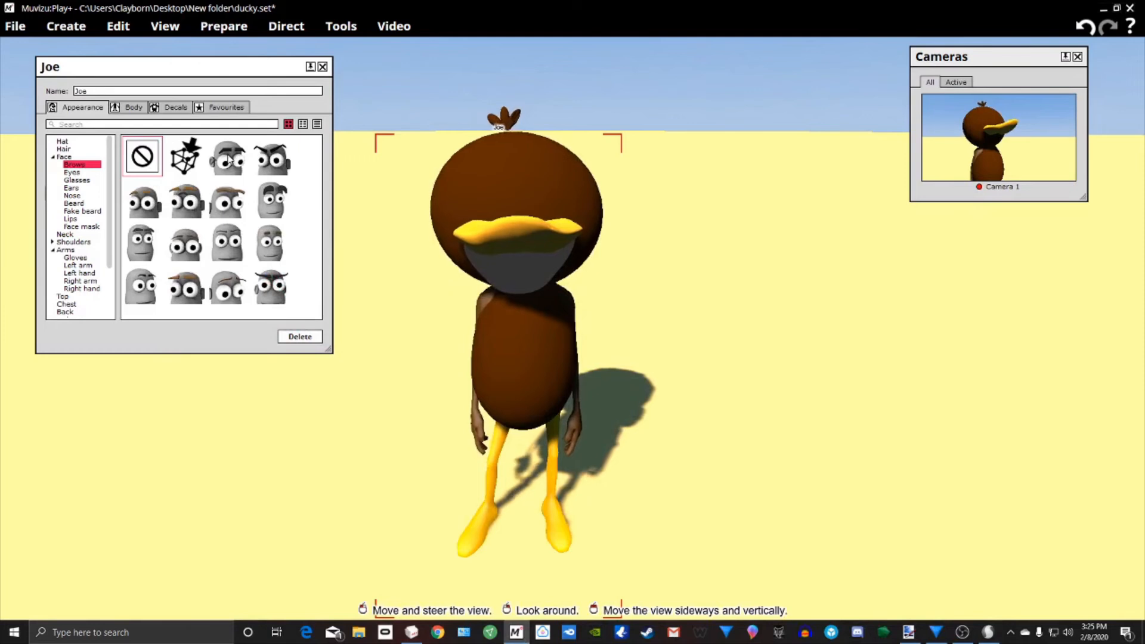
{"action": "left_click", "coordinate": [184, 168]}
{"action": "left_click", "coordinate": [430, 157]}
{"action": "left_click", "coordinate": [506, 358]}
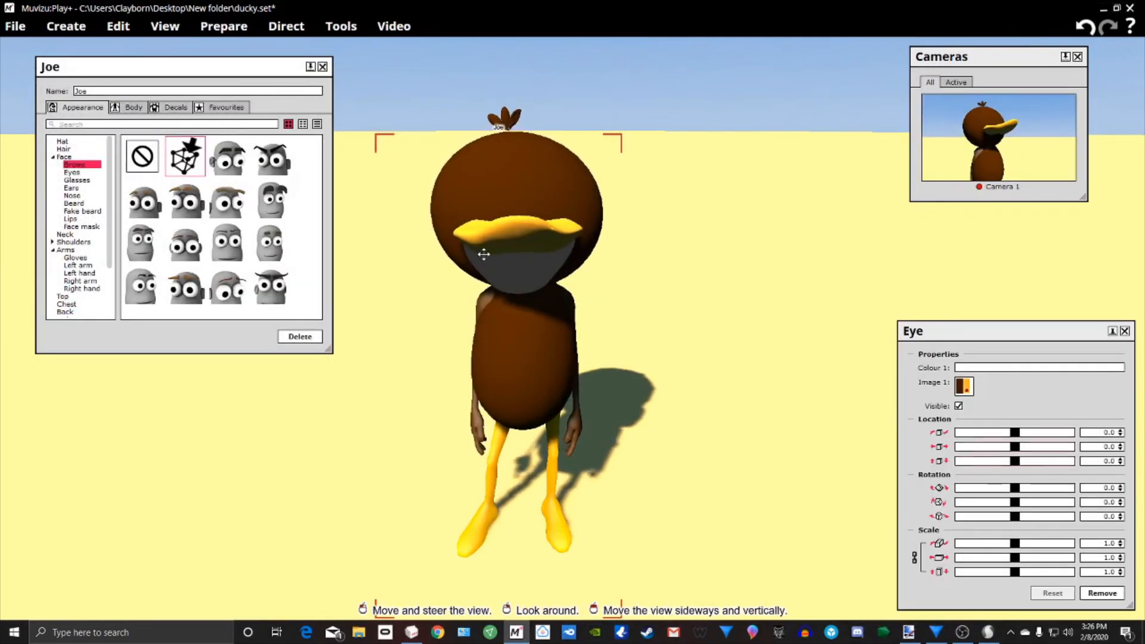
Step: Move the first eye forward to location 5.1 and tilt its pupil upward with a rotation of 2620
{"action": "left_click_drag", "start_coordinate": [1015, 447], "coordinate": [1039, 434]}
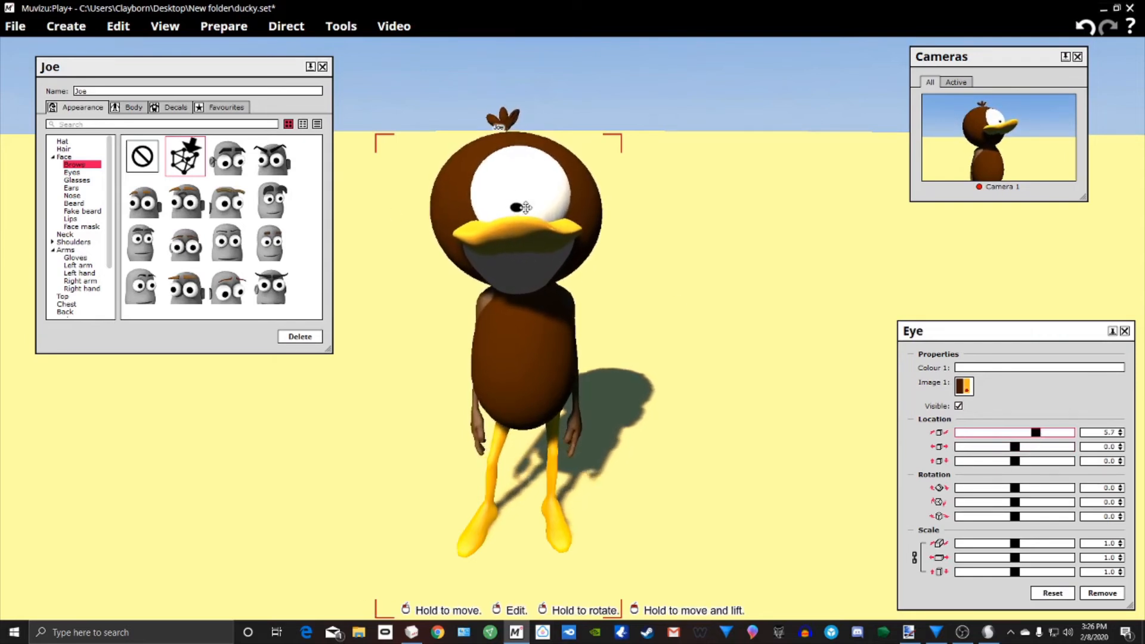
{"action": "left_click_drag", "start_coordinate": [1036, 433], "coordinate": [1026, 436]}
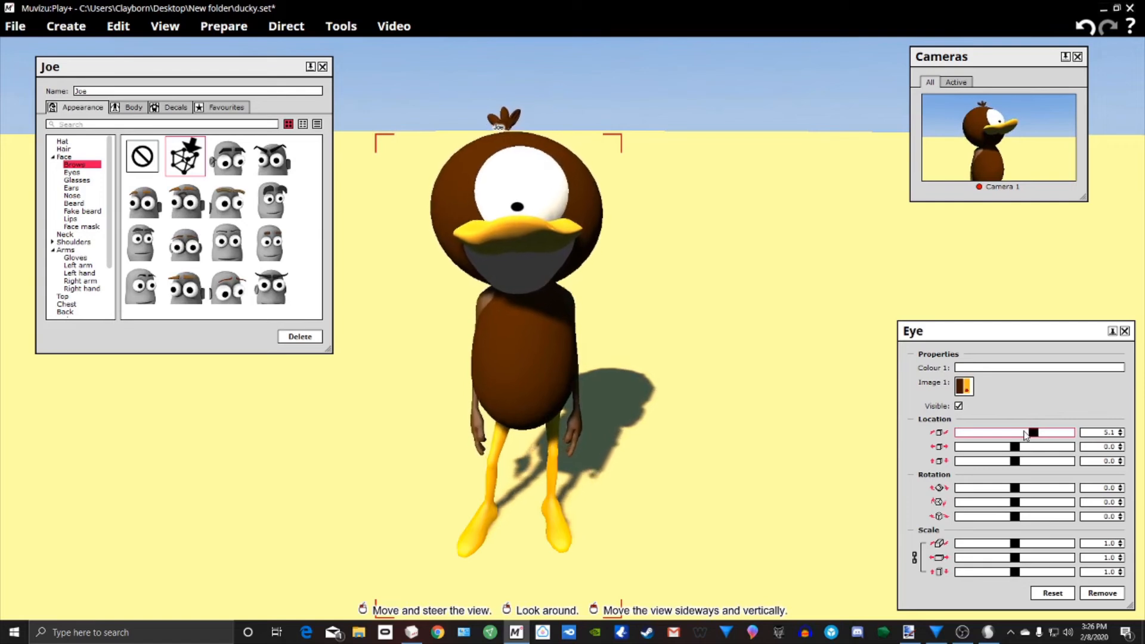
{"action": "left_click", "coordinate": [1023, 504]}
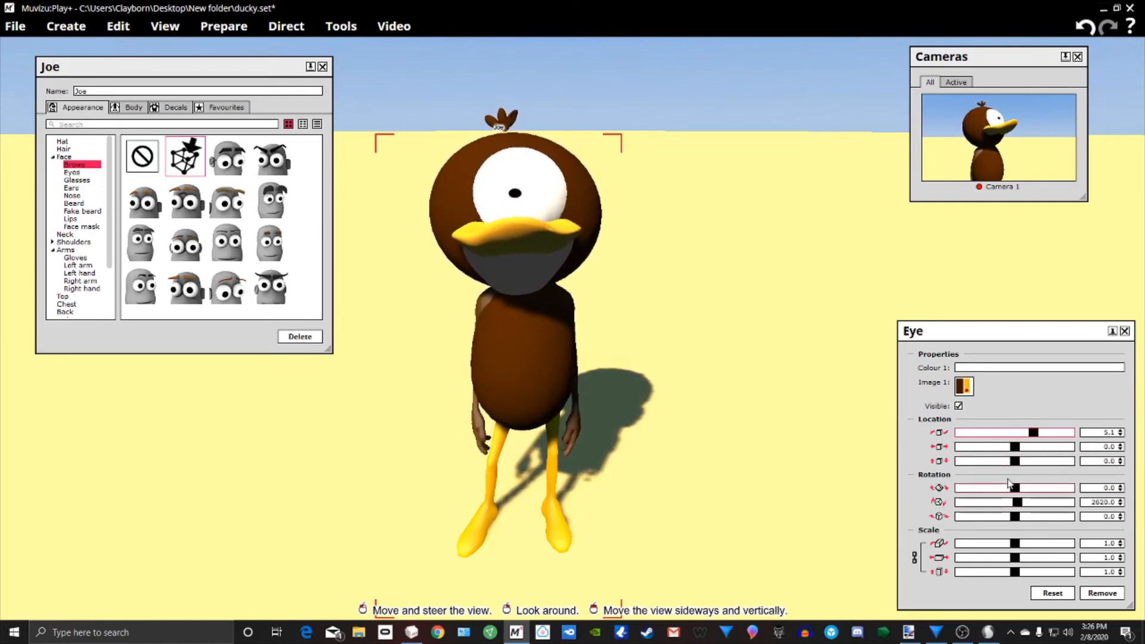
Step: Shift the first eye sideways to location 3.6 and scale it uniformly to 0.9
{"action": "left_click", "coordinate": [1023, 447]}
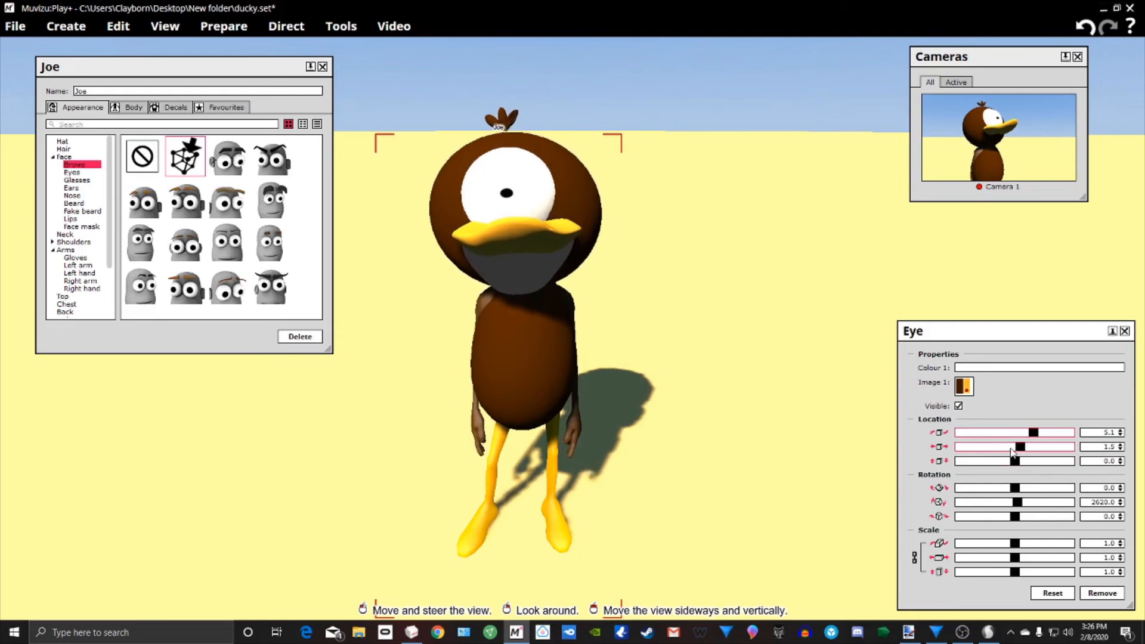
{"action": "left_click", "coordinate": [1033, 447]}
{"action": "left_click", "coordinate": [1019, 572]}
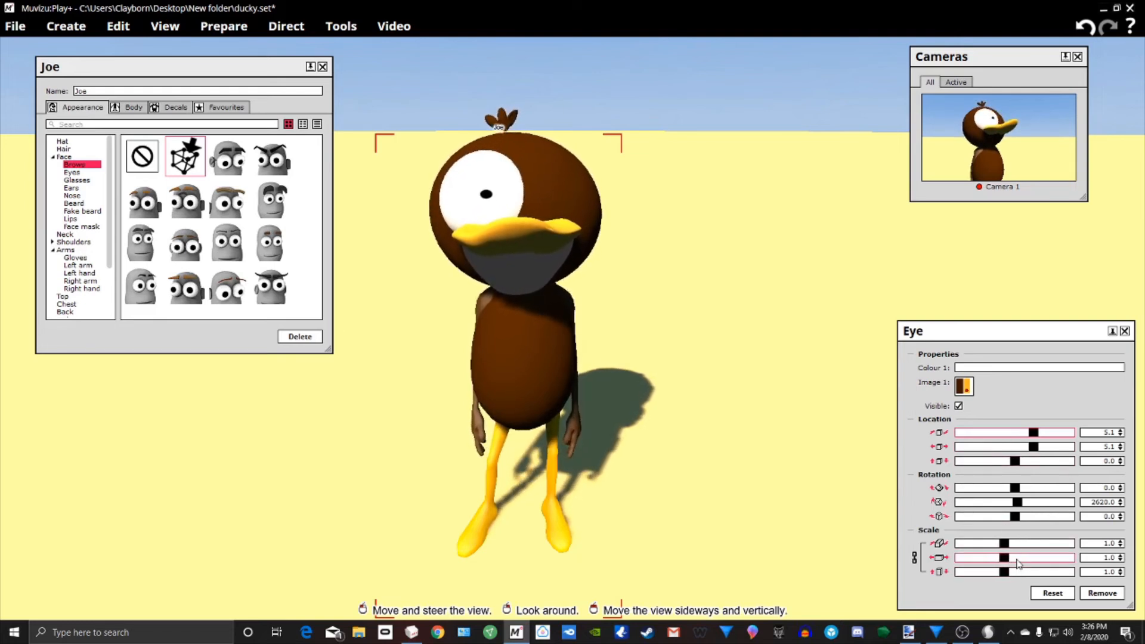
{"action": "scroll", "coordinate": [1017, 561], "scroll_direction": "down", "scroll_amount": 2}
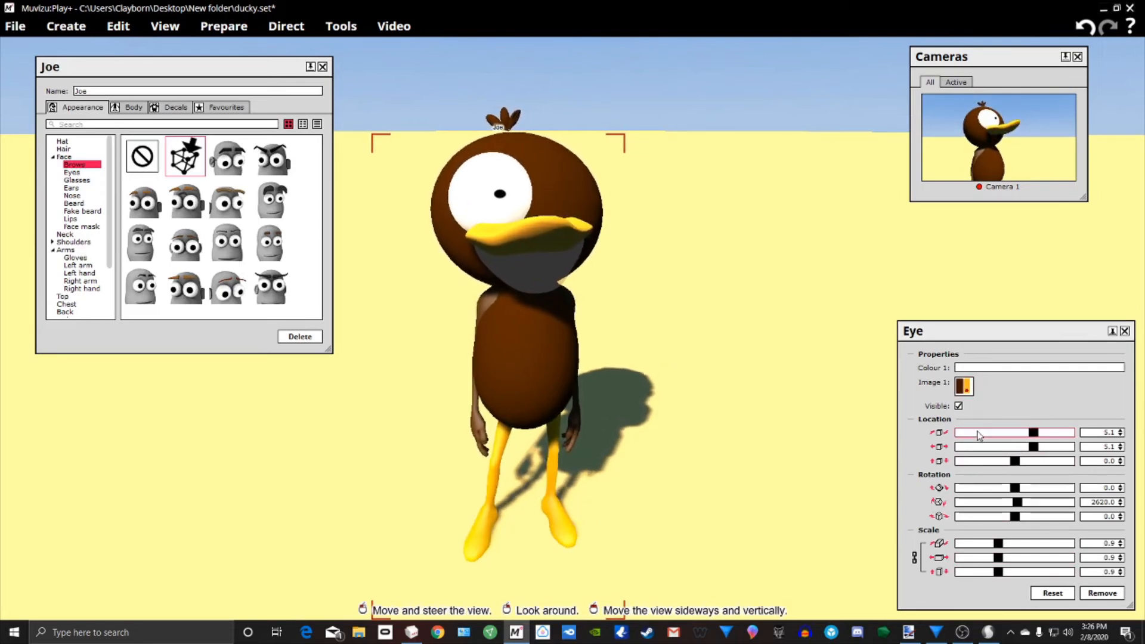
{"action": "scroll", "coordinate": [990, 448], "scroll_direction": "down", "scroll_amount": 3}
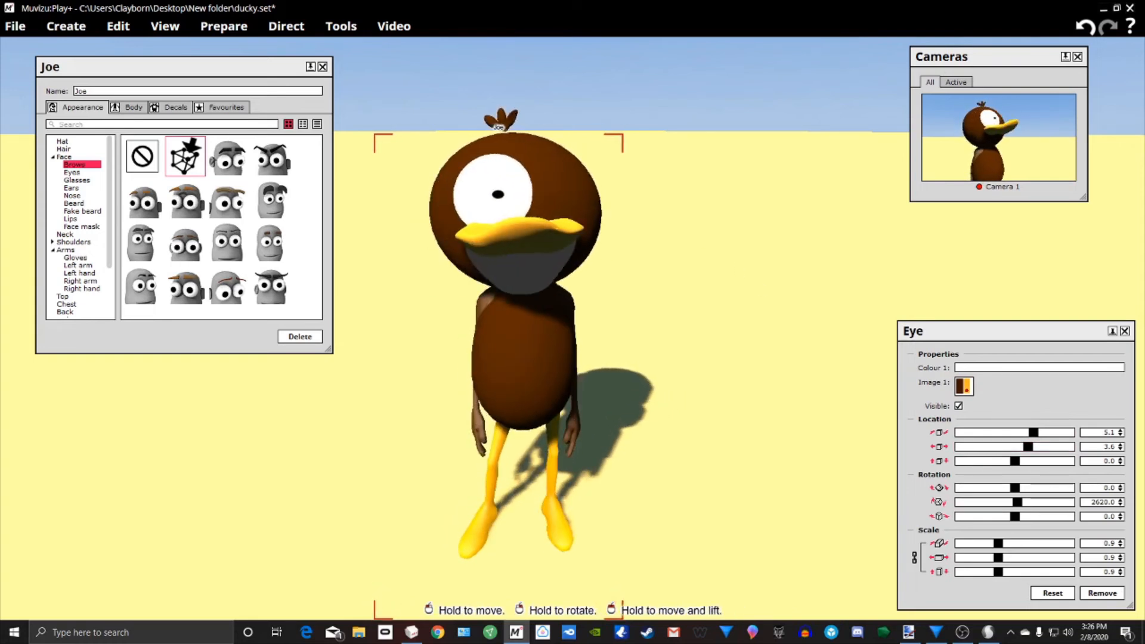
Step: Import Eye.ase into the duck's eyes slot as the second eye
{"action": "left_click", "coordinate": [74, 173]}
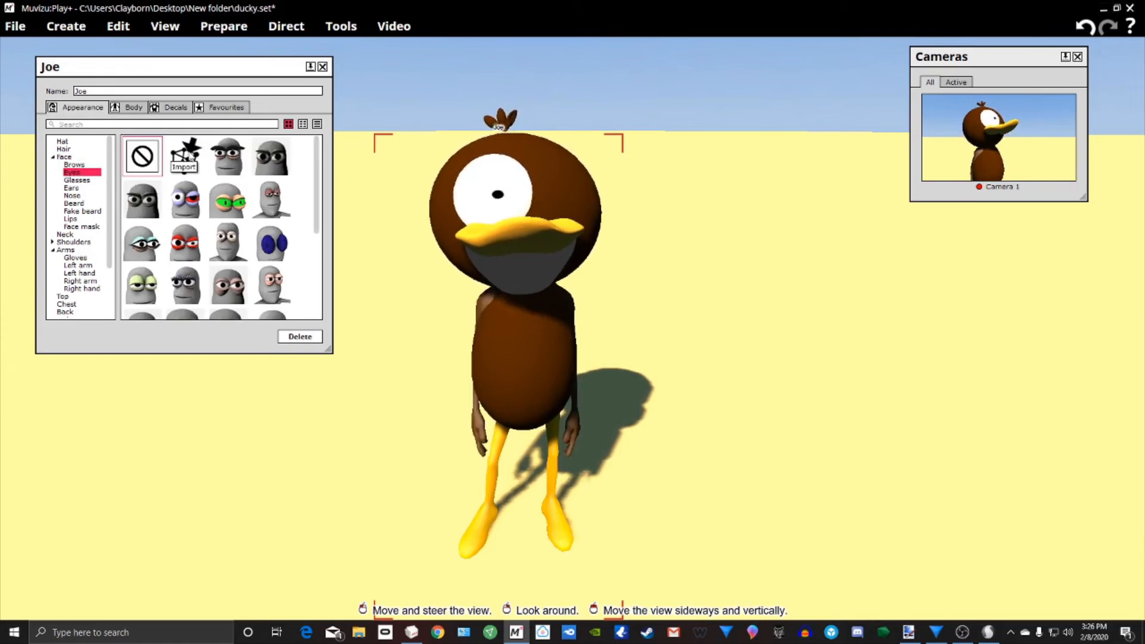
{"action": "left_click", "coordinate": [186, 158]}
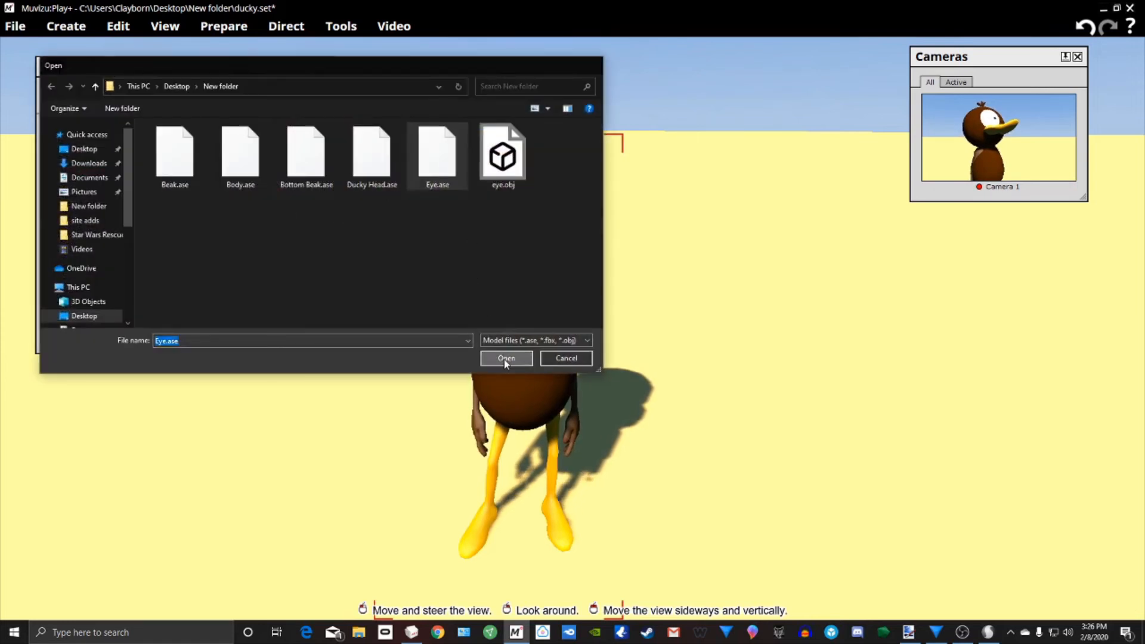
{"action": "left_click", "coordinate": [507, 358]}
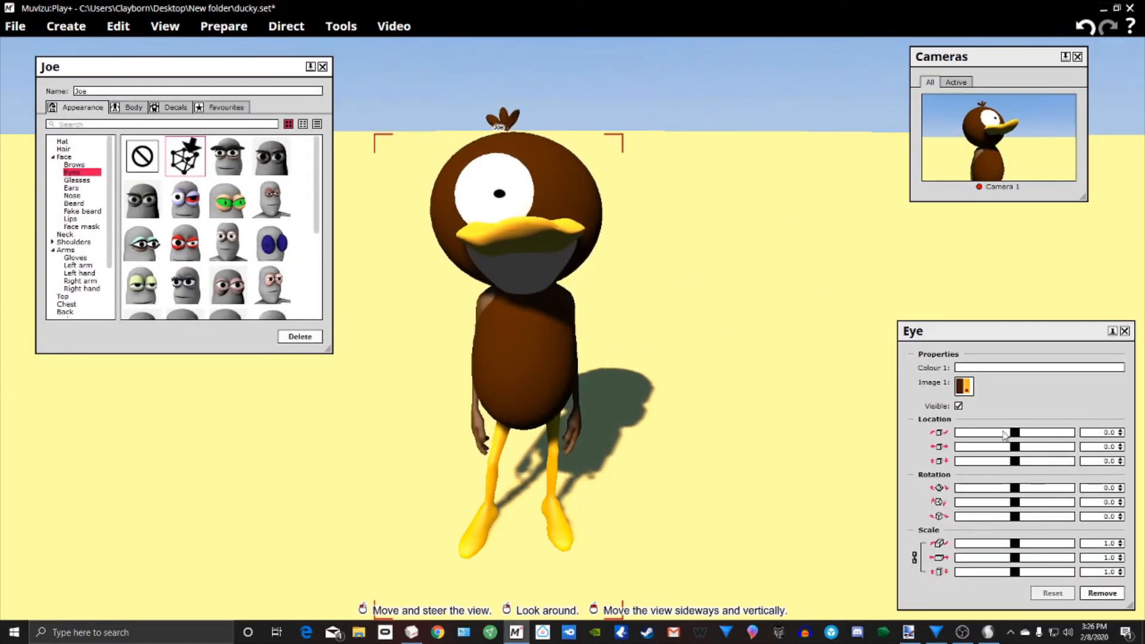
Step: Place the second eye at location 4.6 forward and -2.7 sideways, tilt its pupil up by 1310 and scale it to 0.9
{"action": "mouse_move", "coordinate": [1015, 433]}
{"action": "left_mouse_down"}
{"action": "mouse_move", "coordinate": [1040, 434]}
{"action": "mouse_move", "coordinate": [1009, 449]}
{"action": "left_mouse_up"}
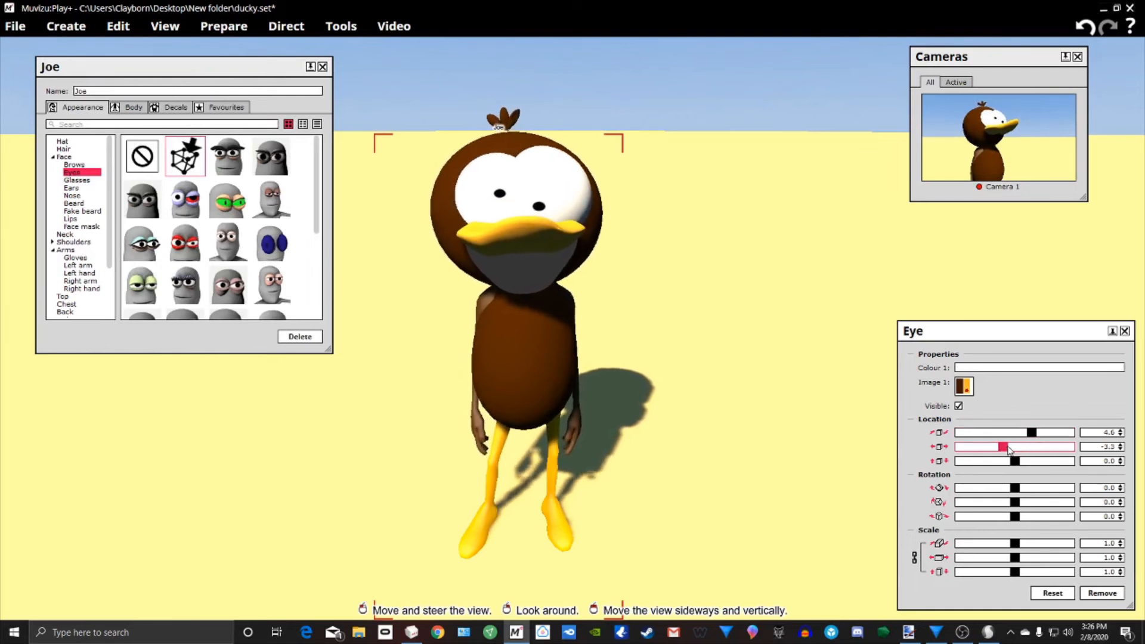
{"action": "left_click_drag", "start_coordinate": [1015, 502], "coordinate": [1017, 507]}
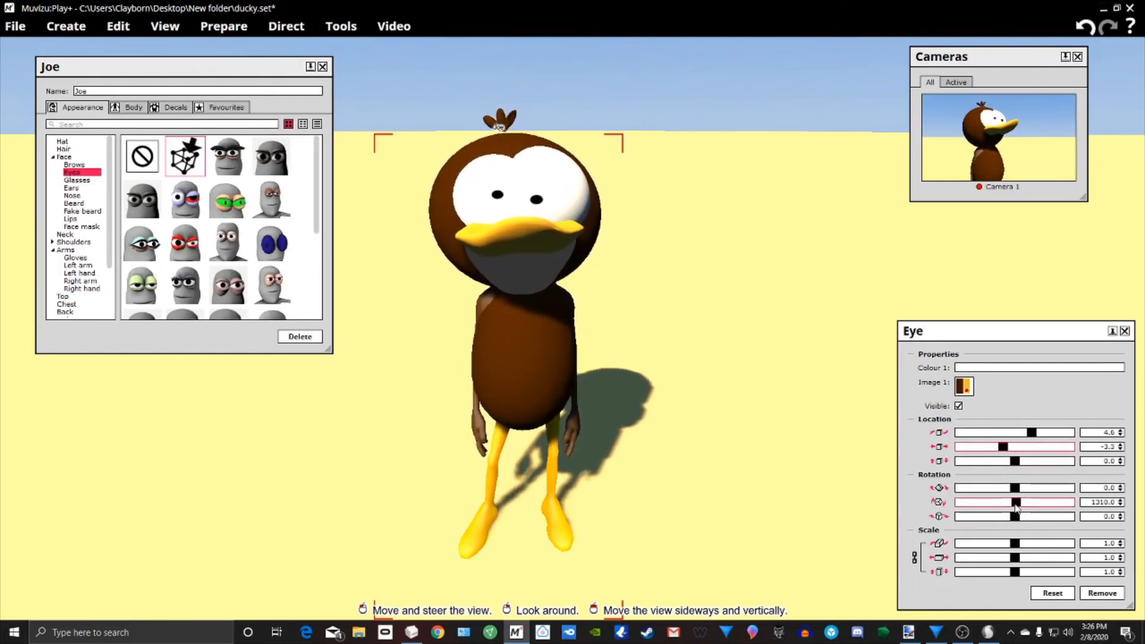
{"action": "left_click_drag", "start_coordinate": [1015, 558], "coordinate": [999, 562]}
{"action": "left_click_drag", "start_coordinate": [1004, 447], "coordinate": [1005, 448]}
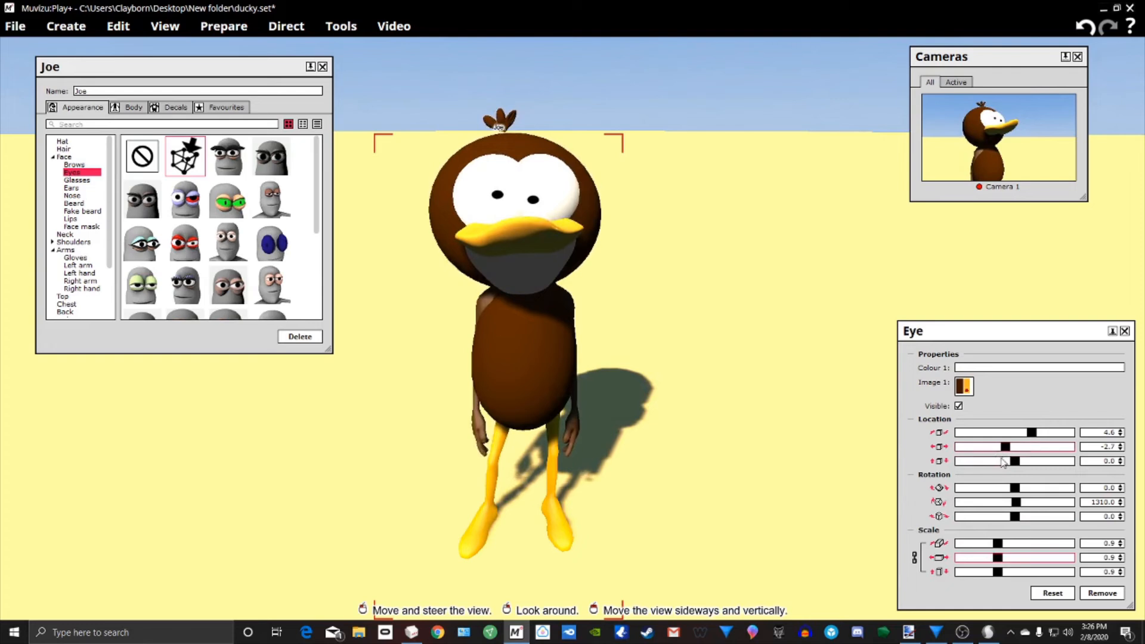
Step: Tilt the second eye's pupil upward with a rotation of 2620 and scale the eye uniformly to 1.0
{"action": "left_click_drag", "start_coordinate": [1015, 504], "coordinate": [1018, 505]}
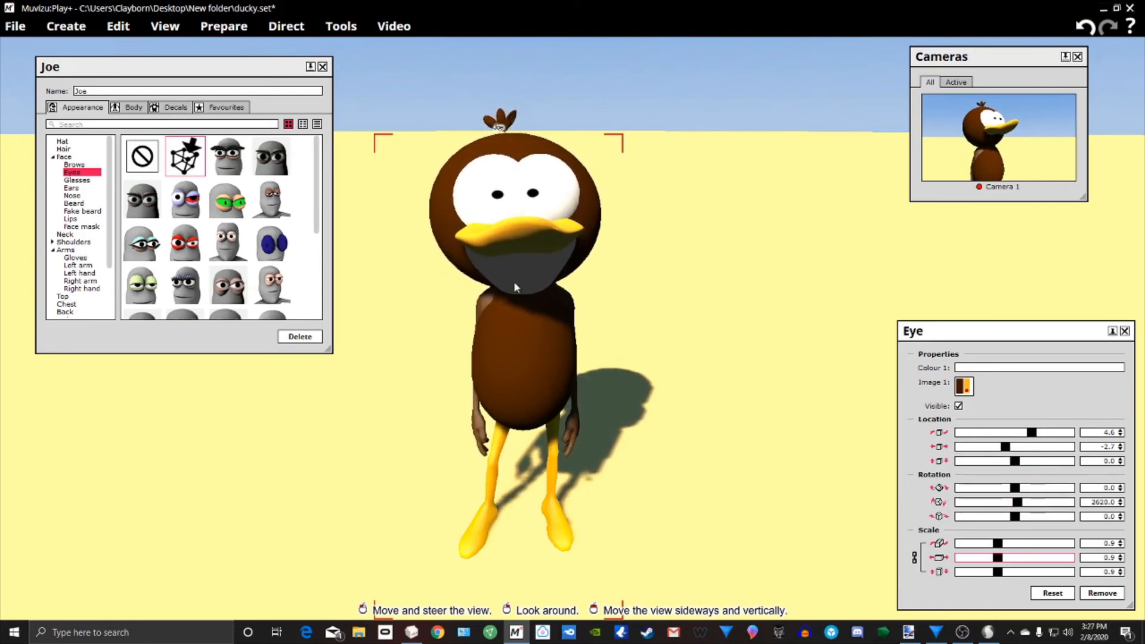
{"action": "mouse_move", "coordinate": [528, 234]}
{"action": "right_mouse_down"}
{"action": "mouse_move", "coordinate": [471, 235]}
{"action": "mouse_move", "coordinate": [528, 238]}
{"action": "right_mouse_up"}
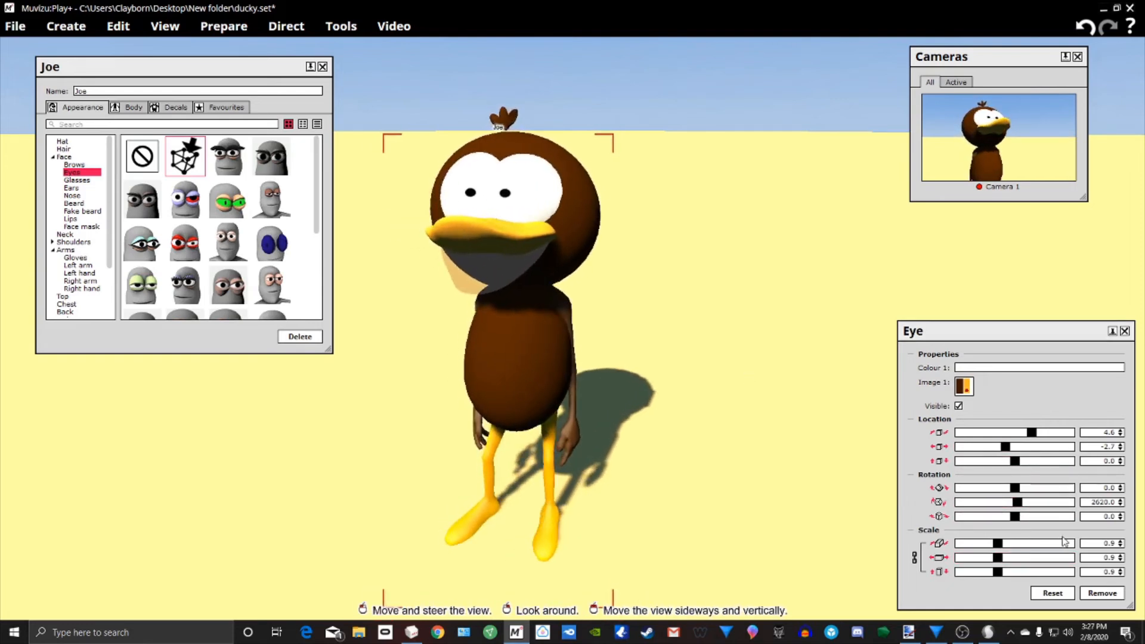
{"action": "left_click", "coordinate": [1023, 562]}
{"action": "left_click", "coordinate": [1024, 564]}
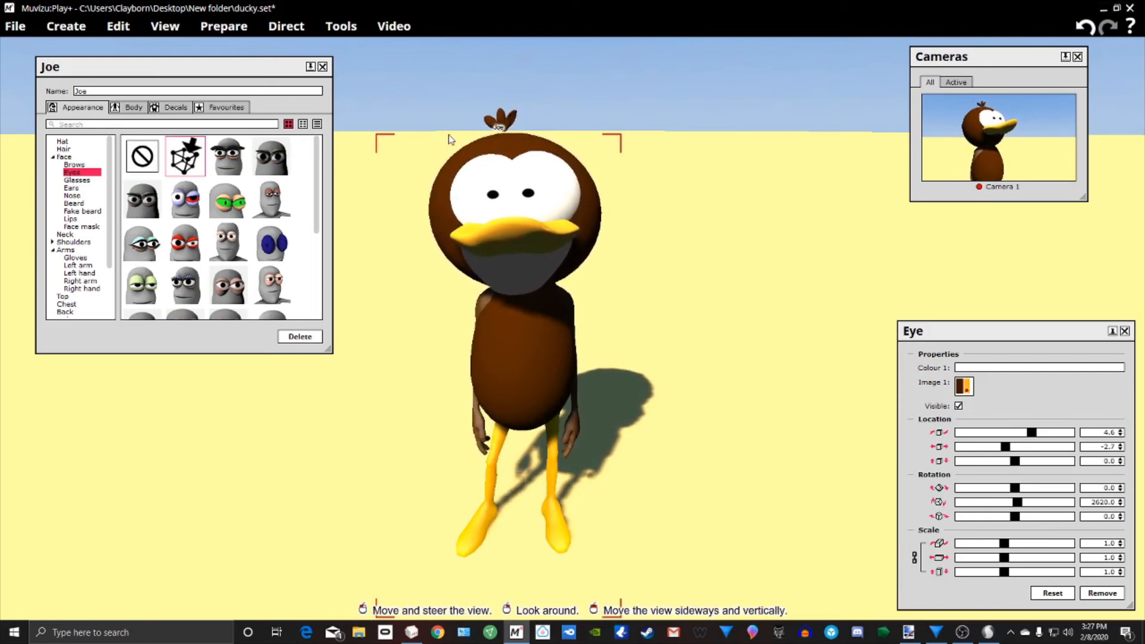
Step: Turn the duck around and examine its eyes and beak from the front, side and three-quarter angles
{"action": "mouse_move", "coordinate": [650, 346]}
{"action": "middle_mouse_down"}
{"action": "mouse_move", "coordinate": [695, 304]}
{"action": "mouse_move", "coordinate": [644, 340]}
{"action": "middle_mouse_up"}
{"action": "right_click_drag", "start_coordinate": [542, 253], "coordinate": [516, 236]}
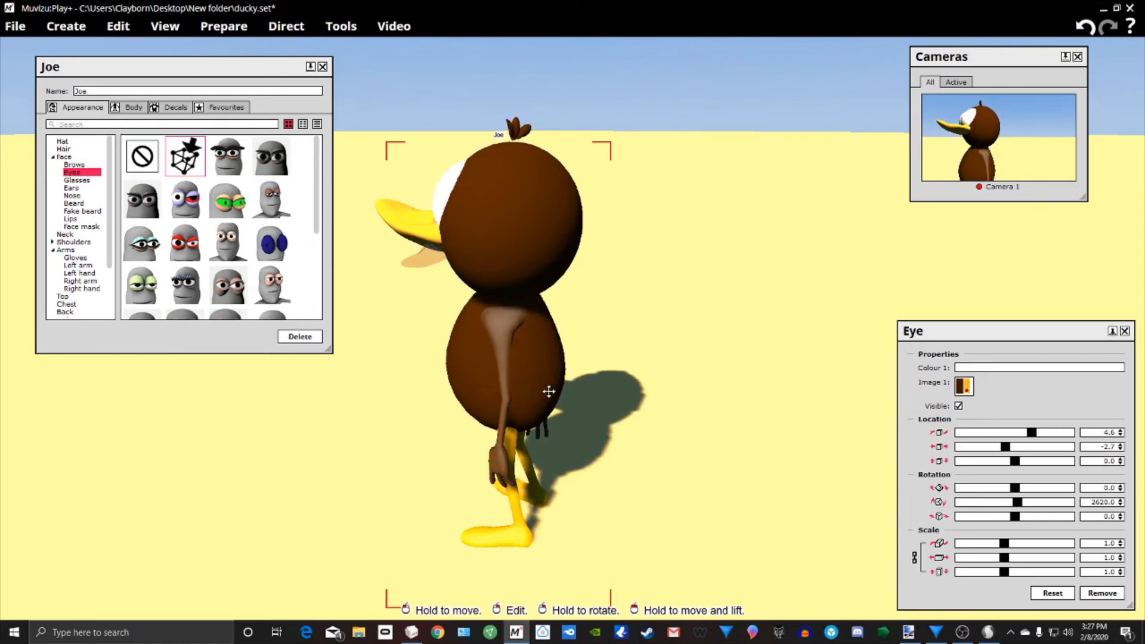
{"action": "right_click_drag", "start_coordinate": [483, 314], "coordinate": [495, 314]}
{"action": "left_click_drag", "start_coordinate": [703, 442], "coordinate": [668, 471]}
{"action": "right_click_drag", "start_coordinate": [691, 438], "coordinate": [713, 438]}
{"action": "left_click_drag", "start_coordinate": [713, 438], "coordinate": [705, 376]}
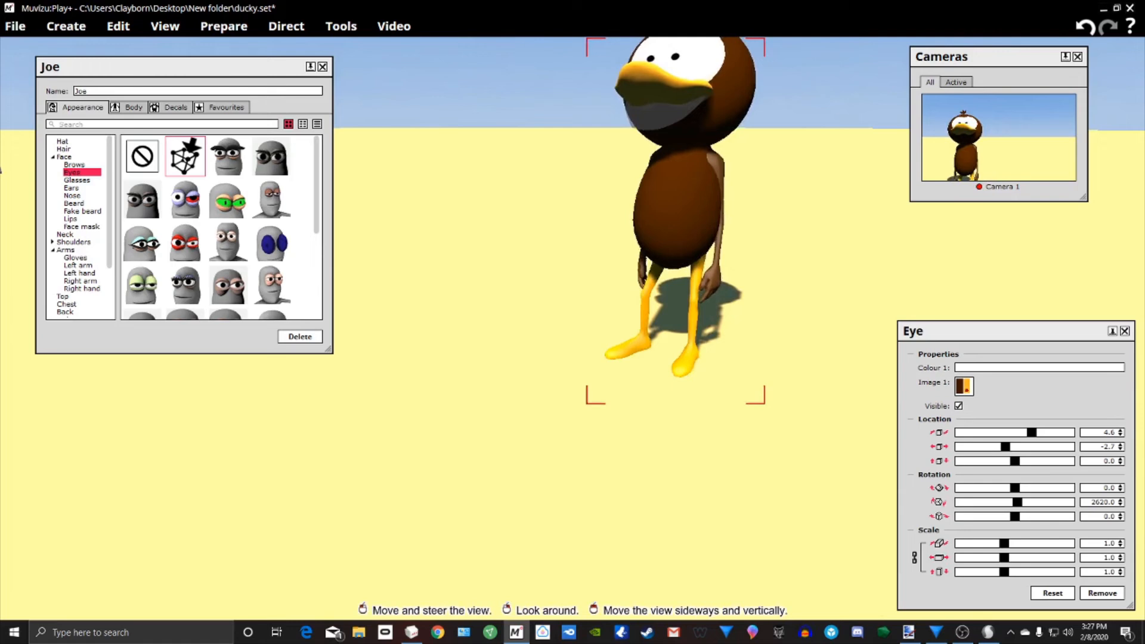
{"action": "middle_click_drag", "start_coordinate": [739, 394], "coordinate": [662, 445]}
{"action": "middle_click_drag", "start_coordinate": [620, 281], "coordinate": [611, 204]}
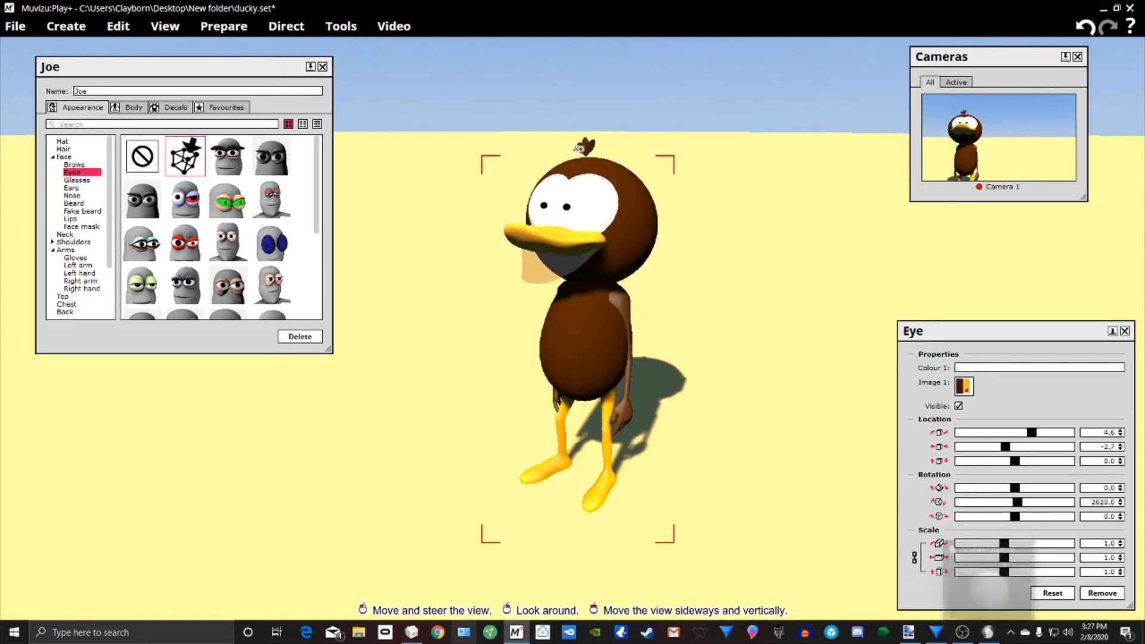
Step: Switch to MilkShape 3D, replace the sphere scene with a new one and open Ducky.ms3d from the Desktop
{"action": "mouse_move", "coordinate": [965, 635]}
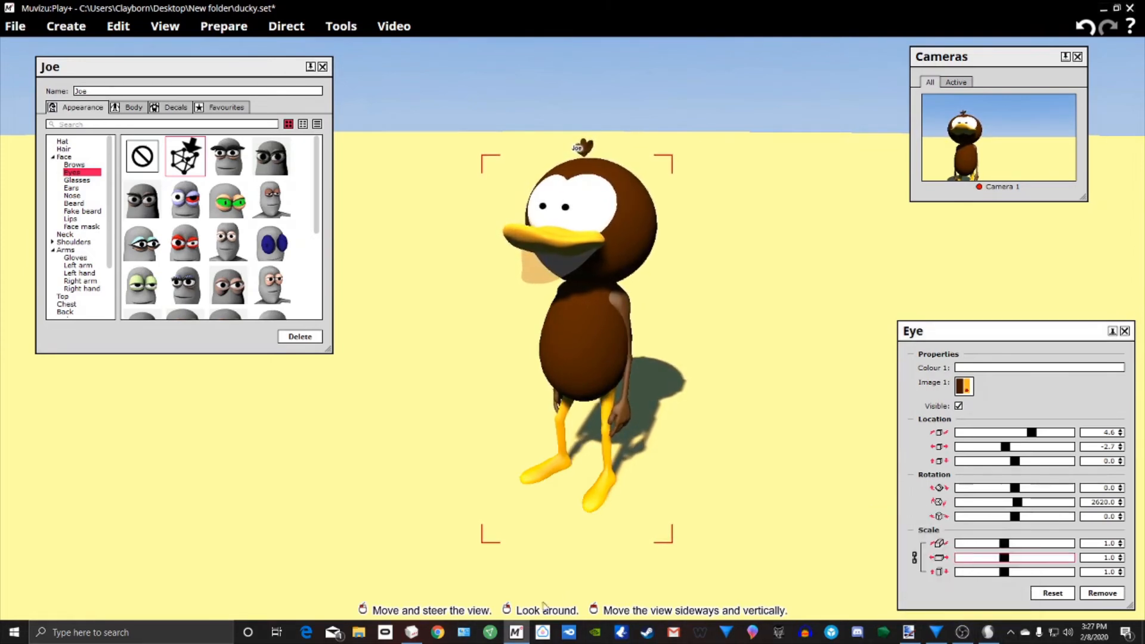
{"action": "left_click", "coordinate": [417, 636]}
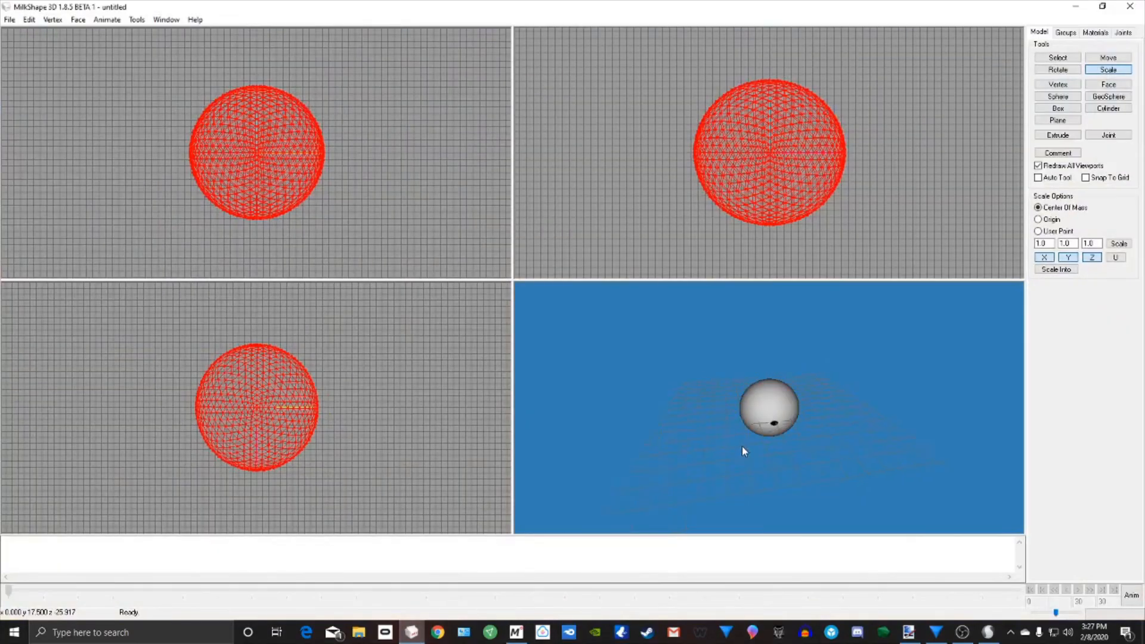
{"action": "left_click", "coordinate": [16, 21]}
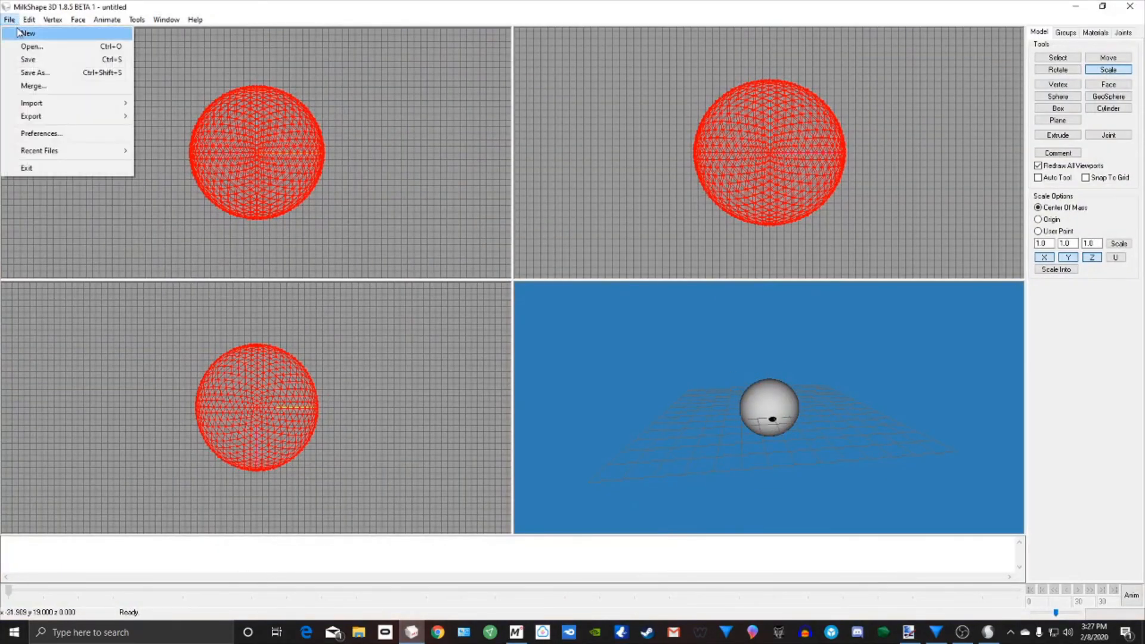
{"action": "left_click", "coordinate": [24, 33]}
{"action": "left_click", "coordinate": [595, 356]}
{"action": "left_click", "coordinate": [10, 19]}
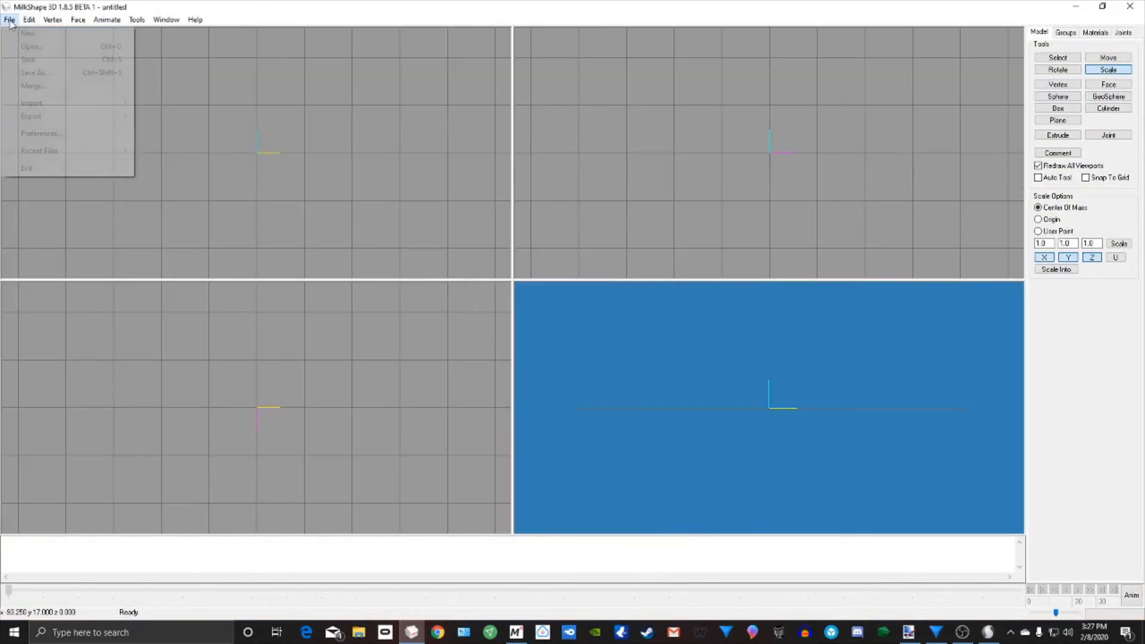
{"action": "left_click", "coordinate": [28, 46]}
{"action": "left_click", "coordinate": [402, 212]}
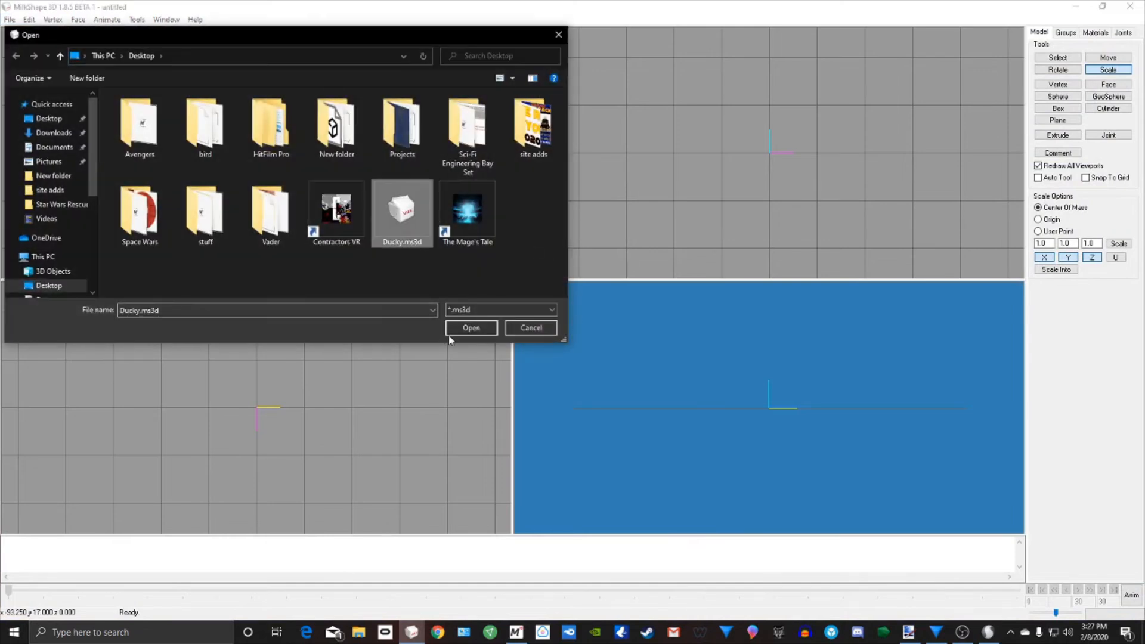
{"action": "left_click", "coordinate": [459, 328]}
Step: Deselect the left foot group and delete all the other duck parts so only that foot is left
{"action": "left_click_drag", "start_coordinate": [811, 356], "coordinate": [850, 318]}
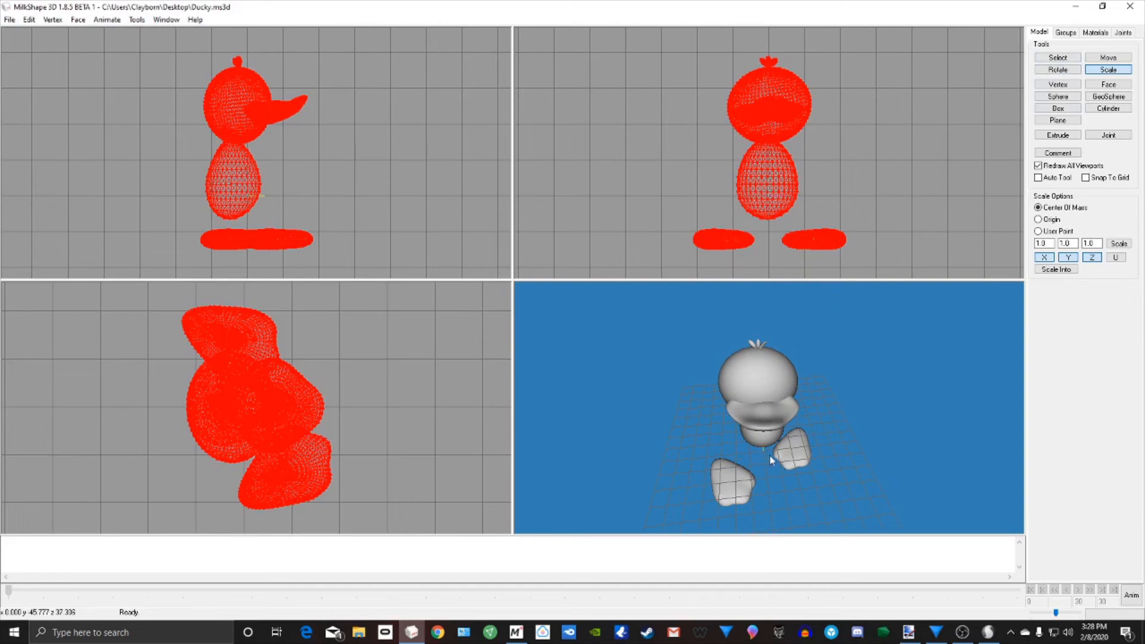
{"action": "left_click_drag", "start_coordinate": [735, 463], "coordinate": [717, 482]}
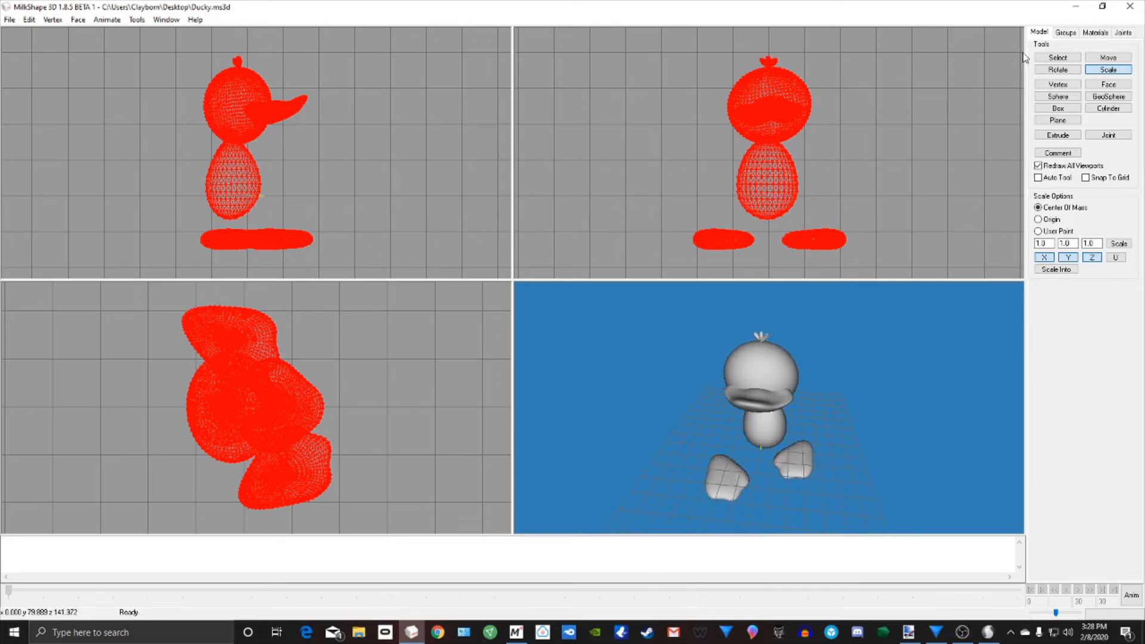
{"action": "left_click", "coordinate": [1066, 34]}
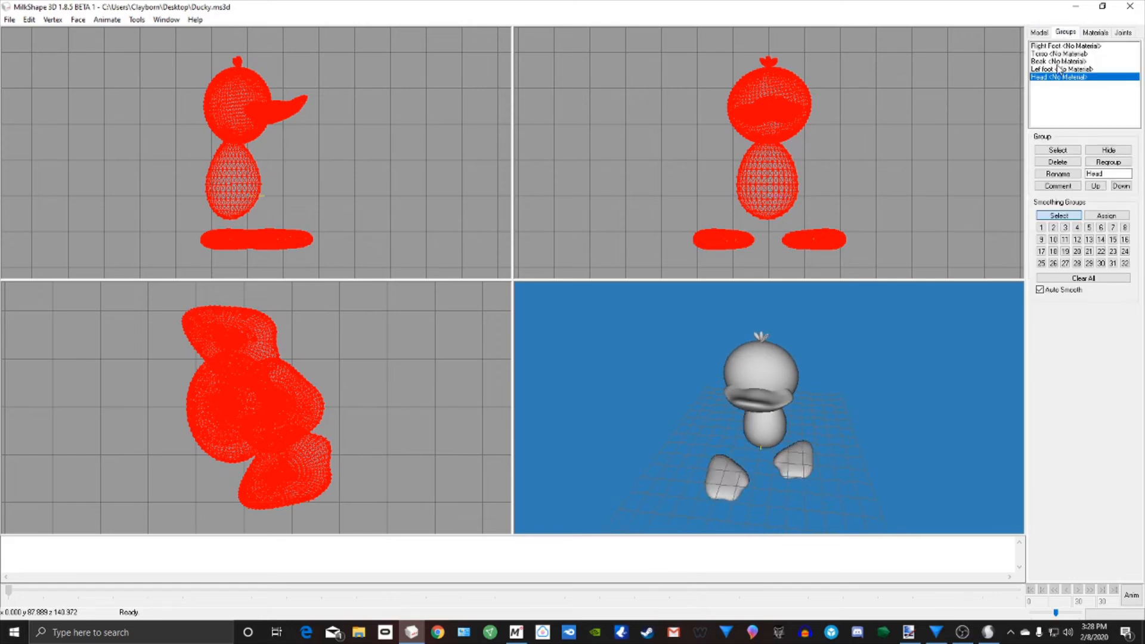
{"action": "double_click", "coordinate": [1056, 70]}
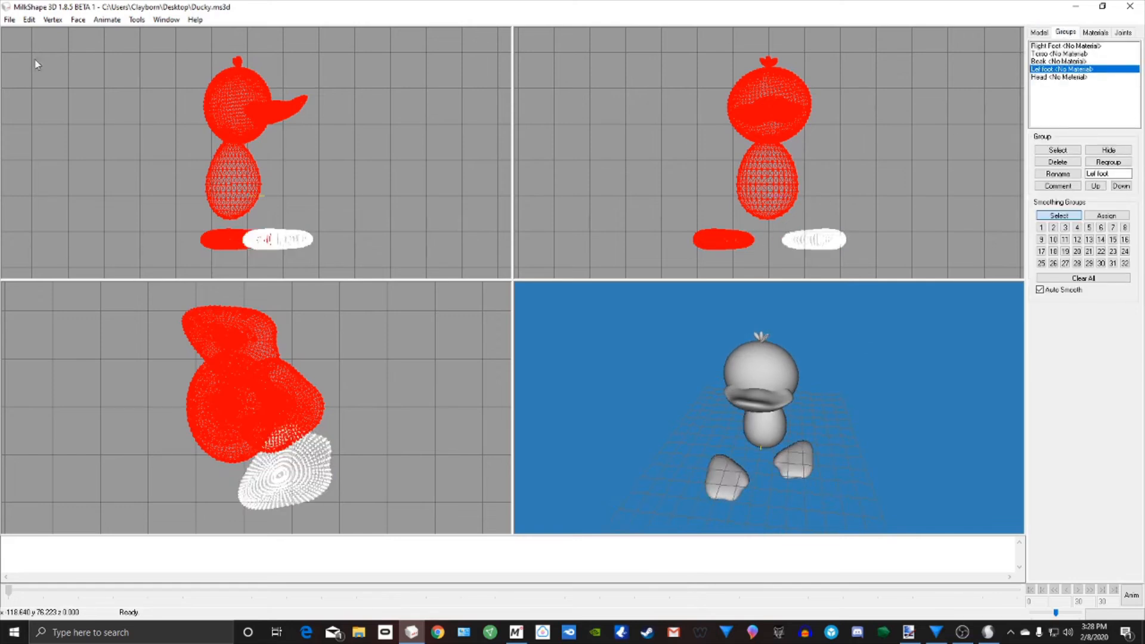
{"action": "left_click", "coordinate": [29, 19]}
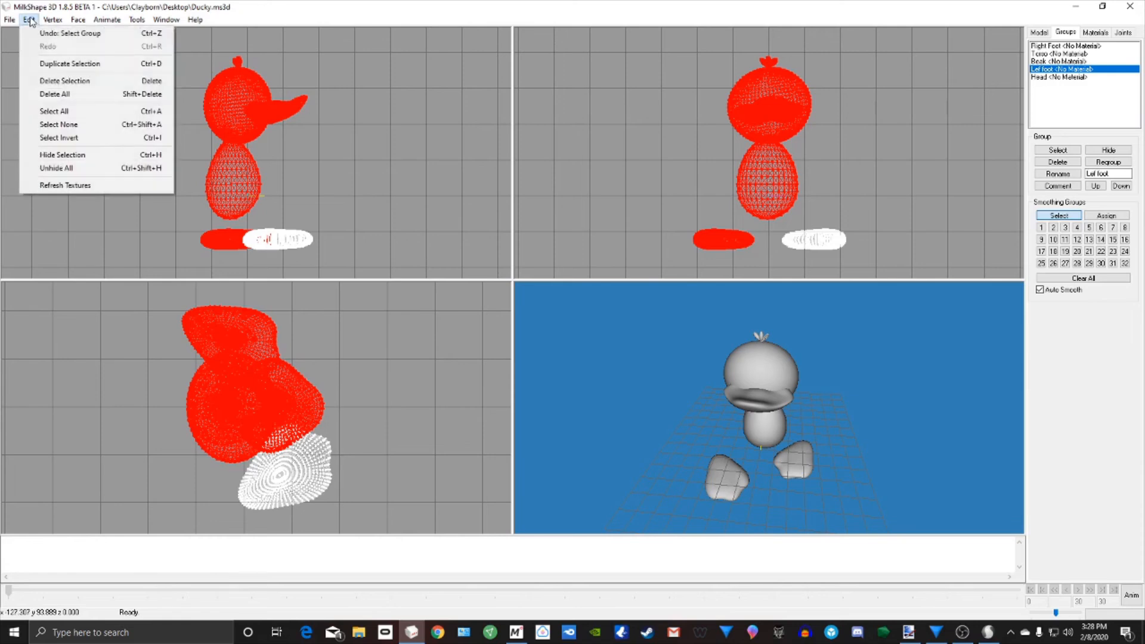
{"action": "left_click", "coordinate": [38, 81]}
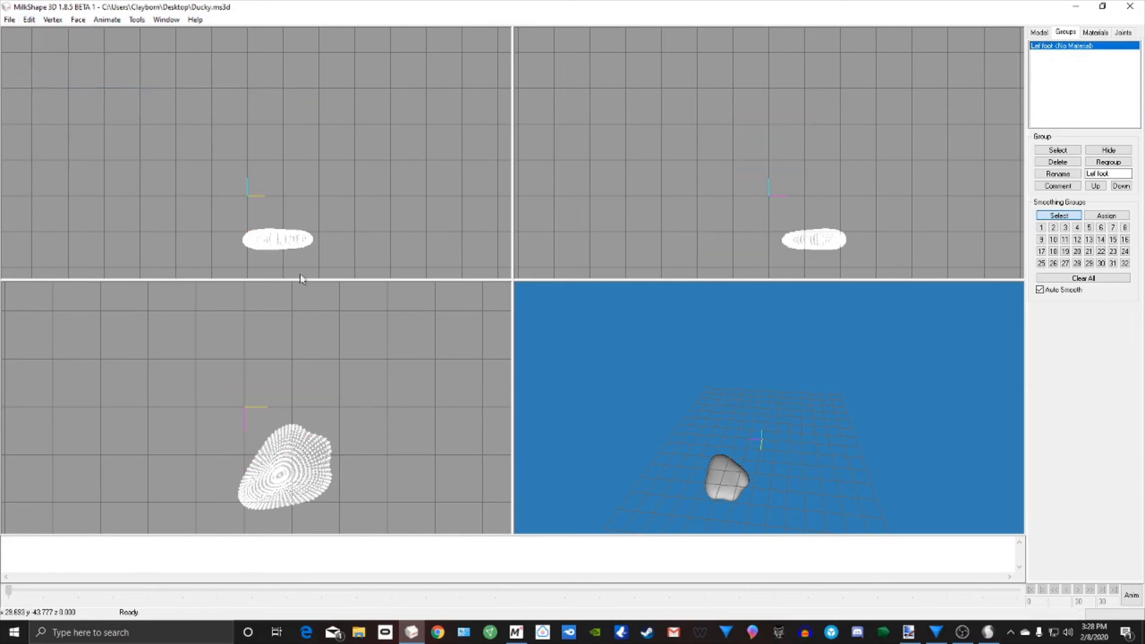
Step: Select the left foot and move it up and inward to the centre of the grid
{"action": "double_click", "coordinate": [1044, 53]}
{"action": "left_click", "coordinate": [1039, 33]}
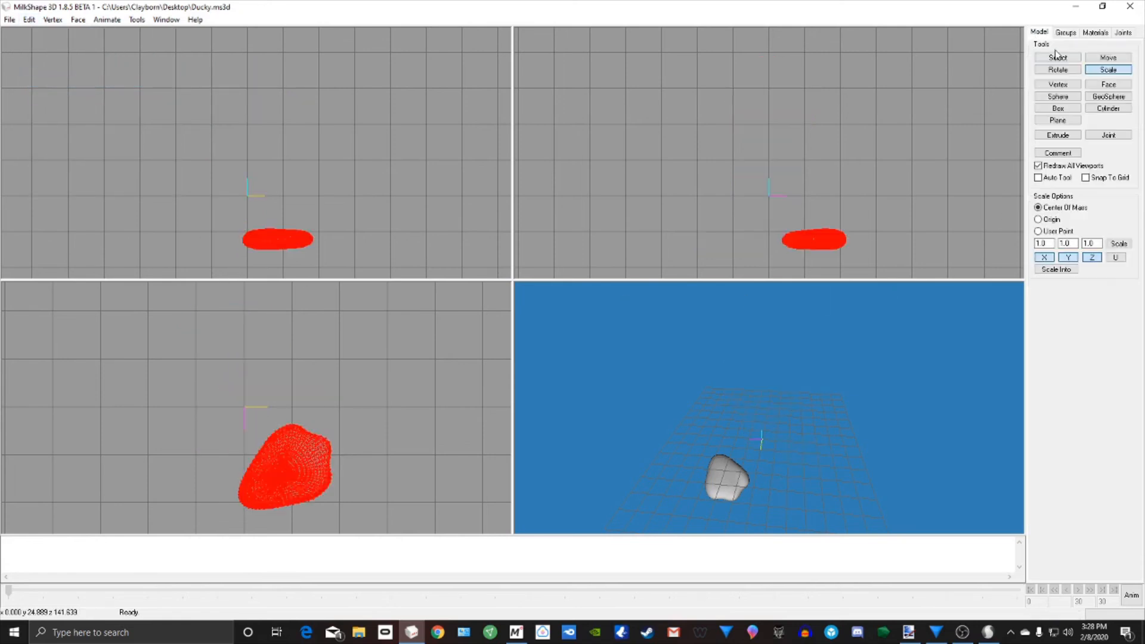
{"action": "left_click", "coordinate": [1099, 59]}
{"action": "left_click_drag", "start_coordinate": [843, 239], "coordinate": [809, 208]}
{"action": "left_click_drag", "start_coordinate": [293, 480], "coordinate": [286, 428]}
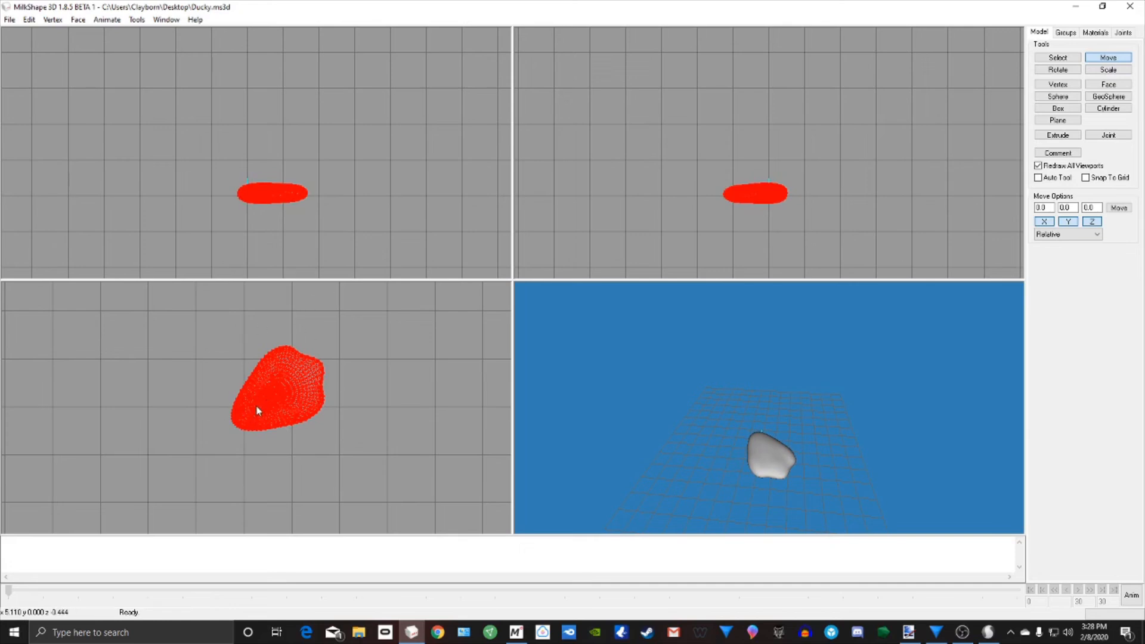
Step: Rotate the foot in the top view until it lies straight along the vertical axis, and move its heel onto the origin
{"action": "left_click", "coordinate": [1069, 70]}
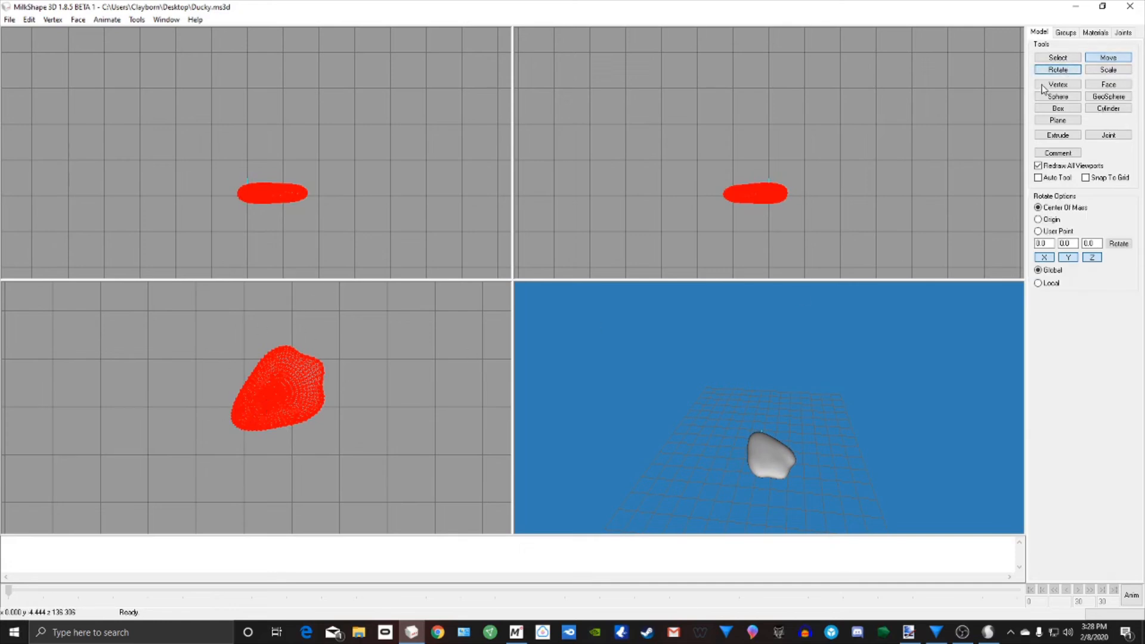
{"action": "left_click_drag", "start_coordinate": [242, 506], "coordinate": [286, 475]}
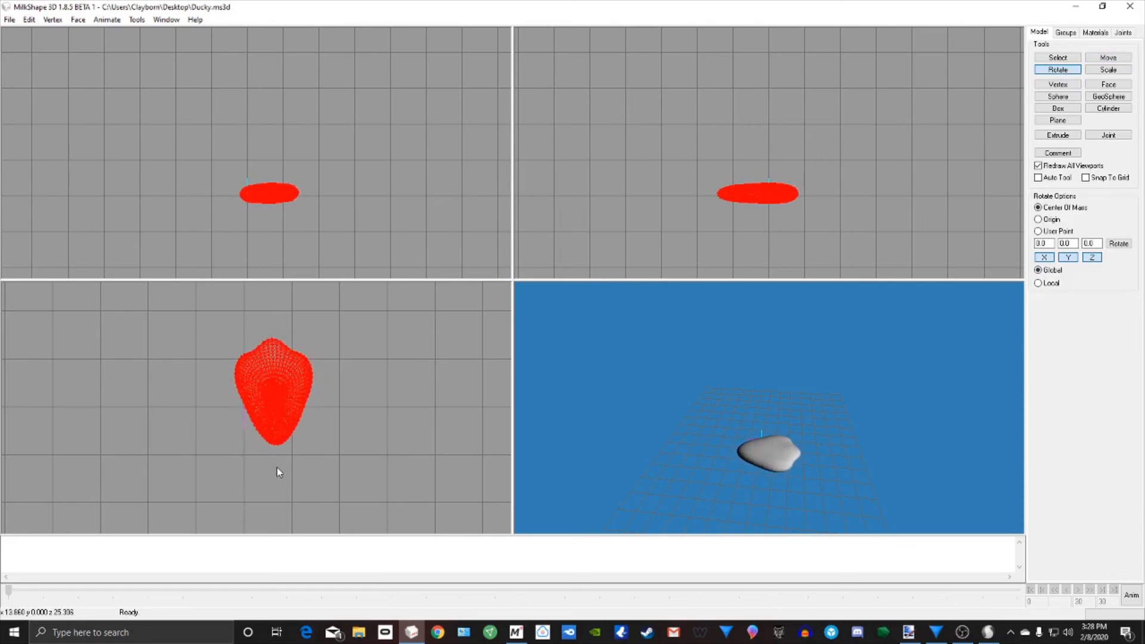
{"action": "left_click", "coordinate": [1111, 58]}
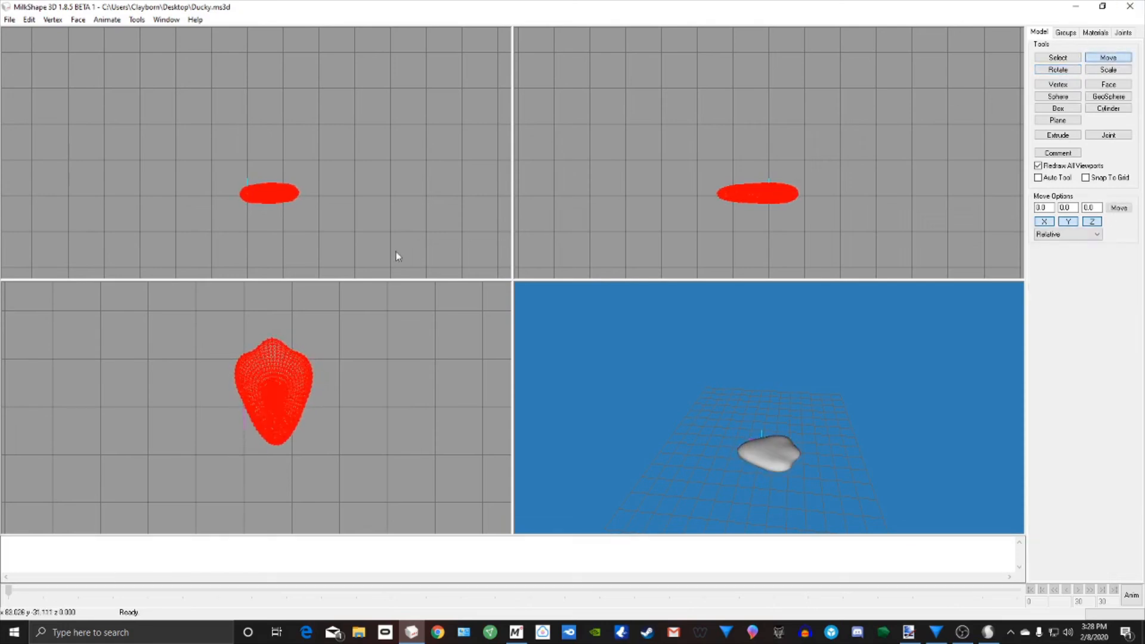
{"action": "left_click_drag", "start_coordinate": [374, 394], "coordinate": [339, 376]}
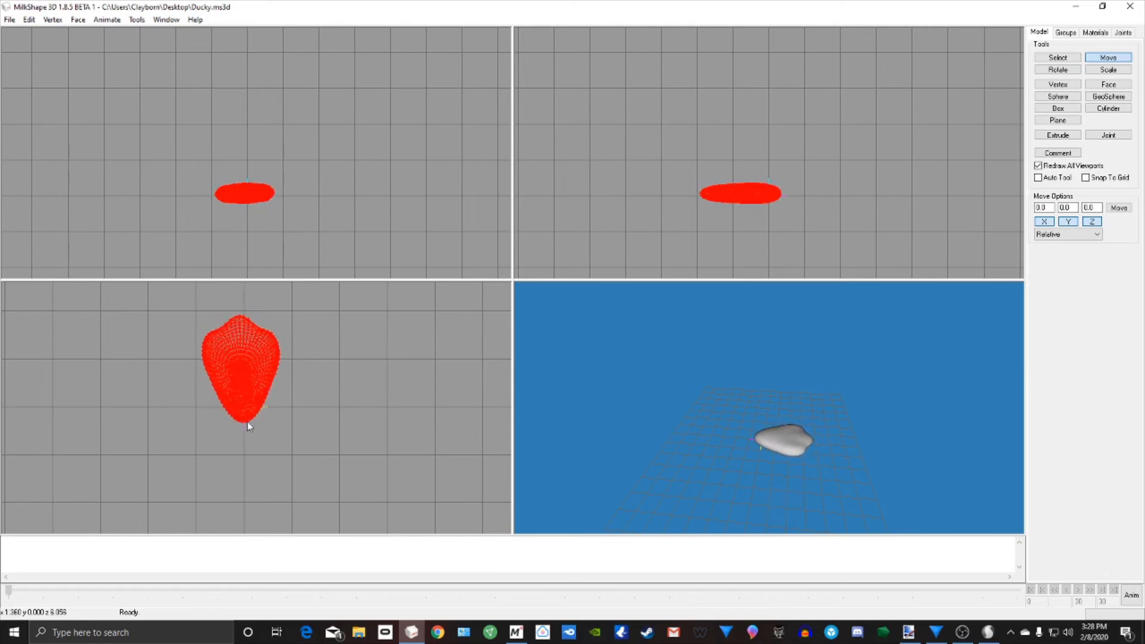
{"action": "left_click_drag", "start_coordinate": [248, 398], "coordinate": [249, 405]}
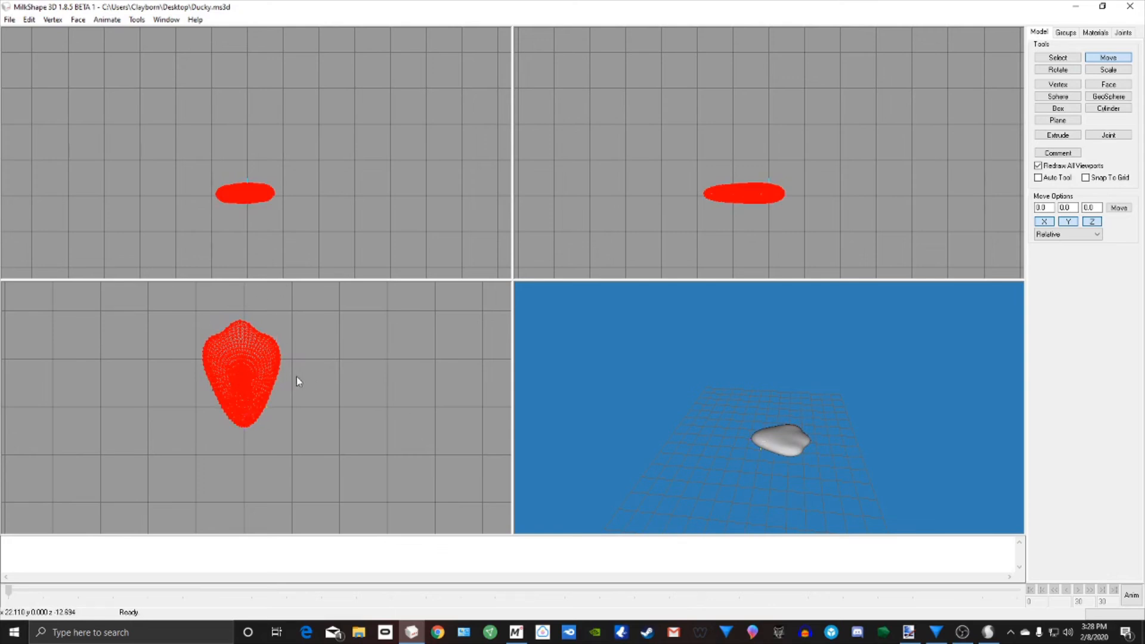
{"action": "mouse_move", "coordinate": [258, 408]}
{"action": "left_mouse_down"}
{"action": "mouse_move", "coordinate": [266, 385]}
{"action": "mouse_move", "coordinate": [255, 401]}
{"action": "left_mouse_up"}
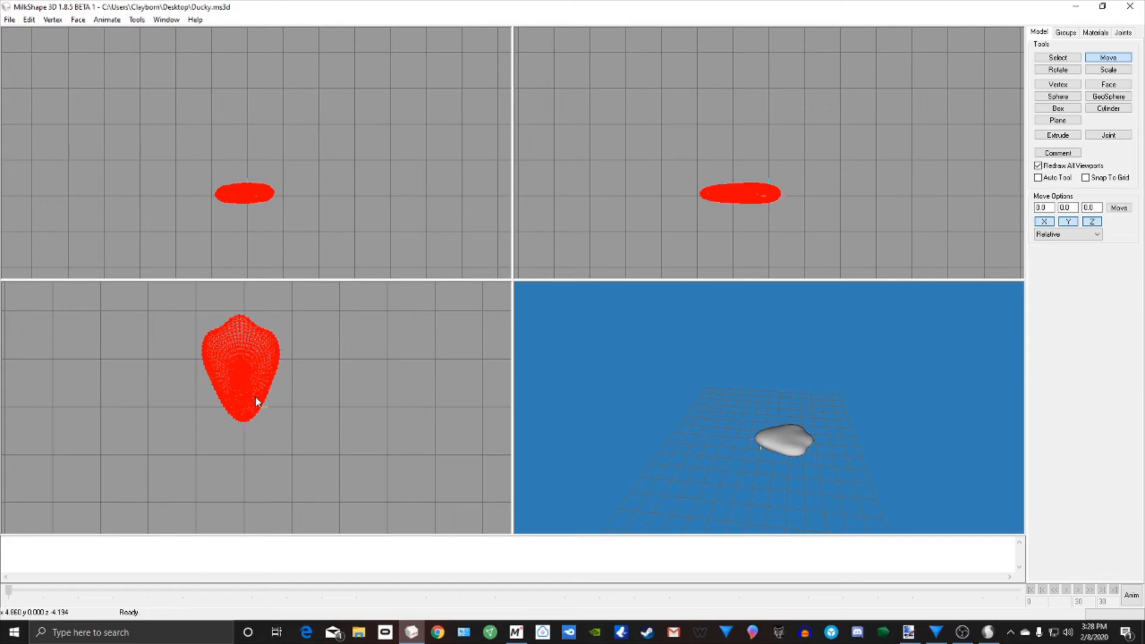
Step: Scale the foot down uniformly to about two thirds of its size and move its heel back over the origin
{"action": "scroll", "coordinate": [310, 360], "scroll_direction": "up", "scroll_amount": 2}
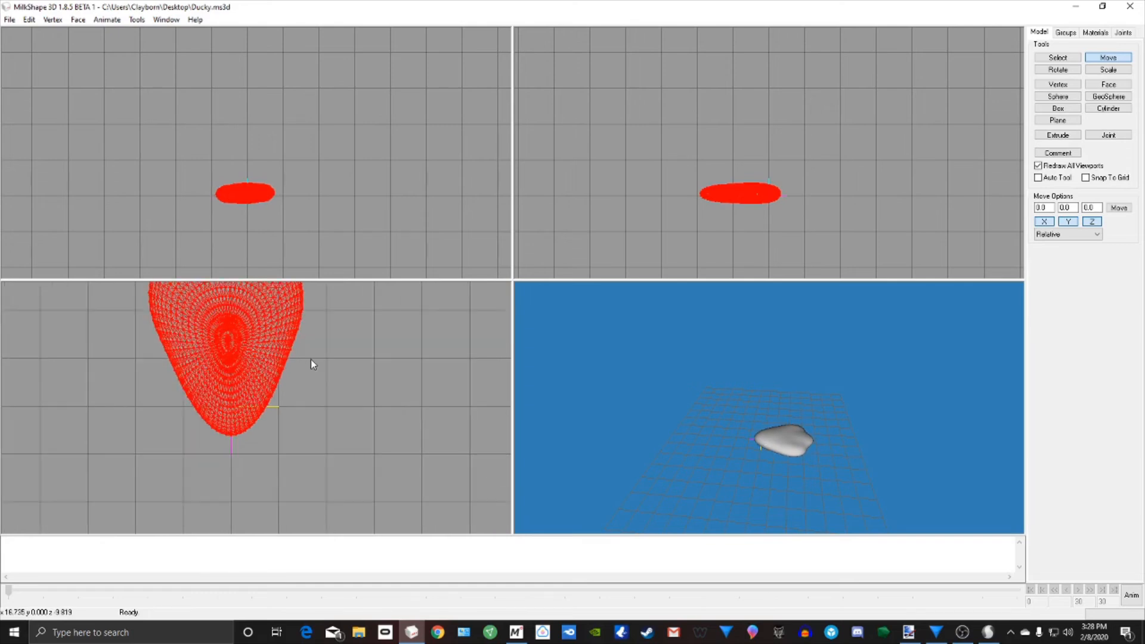
{"action": "scroll", "coordinate": [316, 358], "scroll_direction": "up", "scroll_amount": 1}
{"action": "middle_click_drag", "start_coordinate": [355, 342], "coordinate": [404, 419]}
{"action": "scroll", "coordinate": [418, 441], "scroll_direction": "up", "scroll_amount": 1}
{"action": "middle_click_drag", "start_coordinate": [383, 182], "coordinate": [384, 145]}
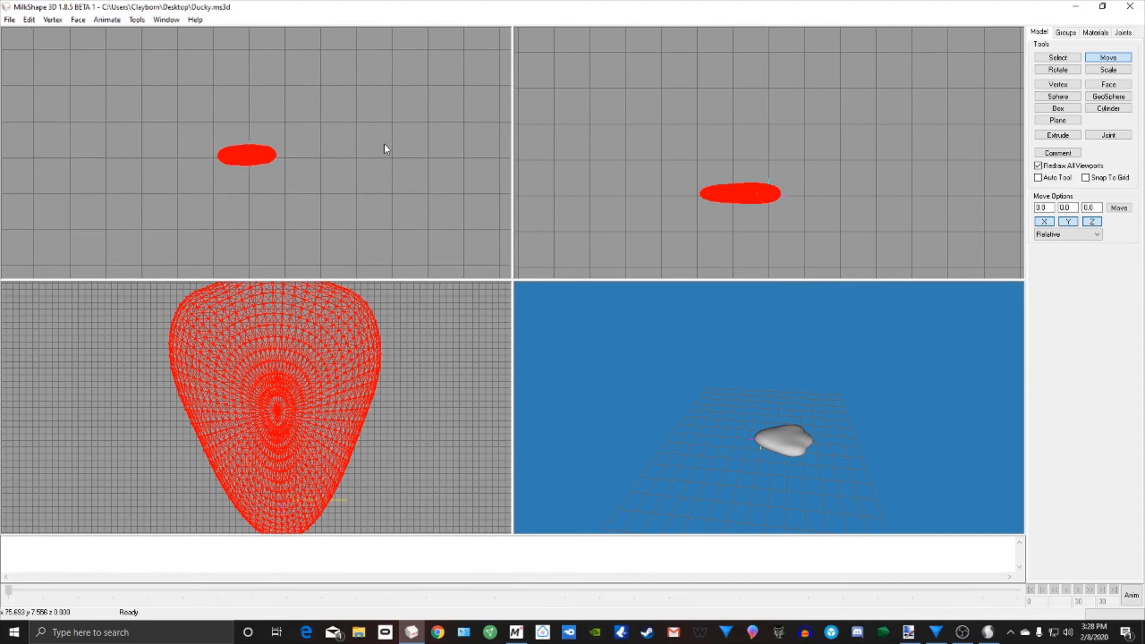
{"action": "scroll", "coordinate": [378, 199], "scroll_direction": "up", "scroll_amount": 2}
{"action": "middle_click_drag", "start_coordinate": [698, 252], "coordinate": [697, 237]}
{"action": "scroll", "coordinate": [696, 237], "scroll_direction": "up", "scroll_amount": 2}
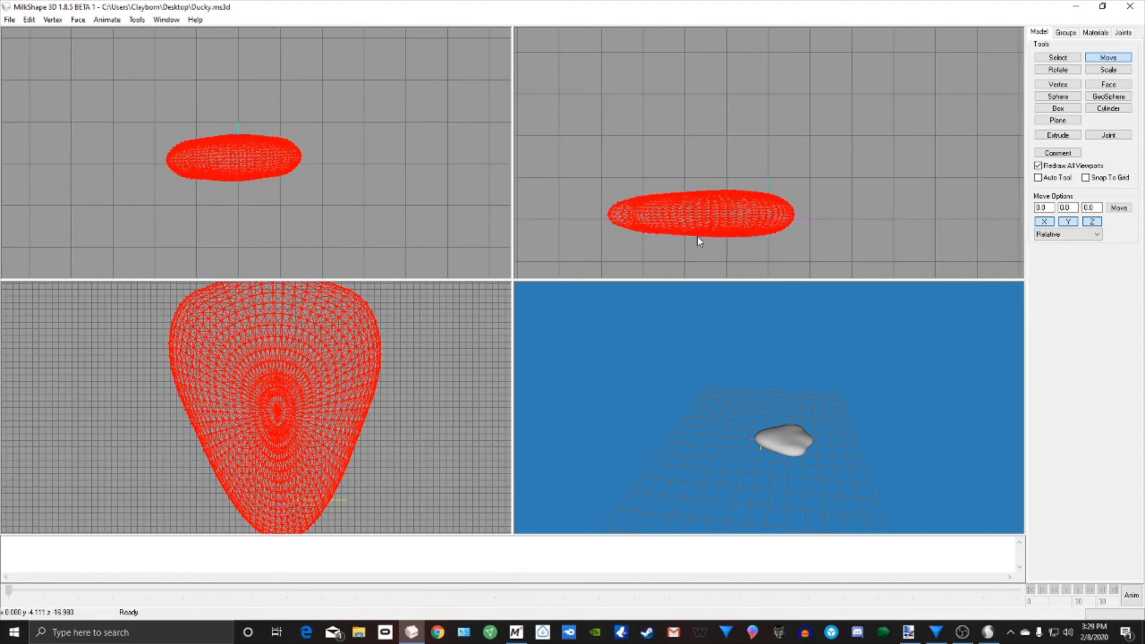
{"action": "left_click", "coordinate": [1125, 69]}
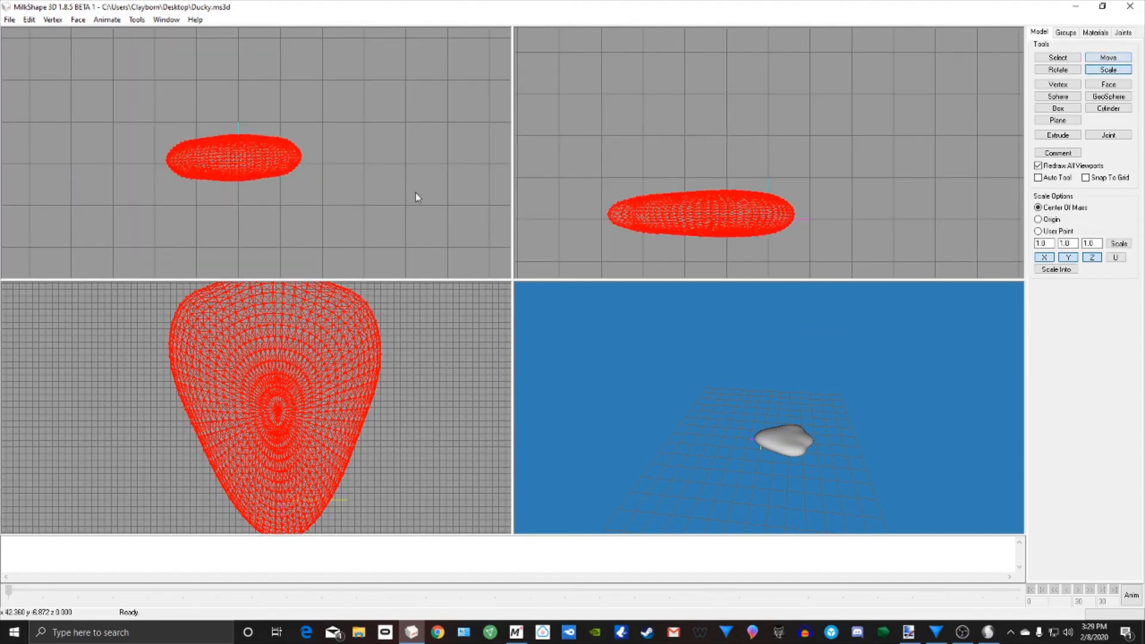
{"action": "left_click_drag", "start_coordinate": [306, 353], "coordinate": [282, 320]}
{"action": "left_click_drag", "start_coordinate": [274, 163], "coordinate": [278, 184]}
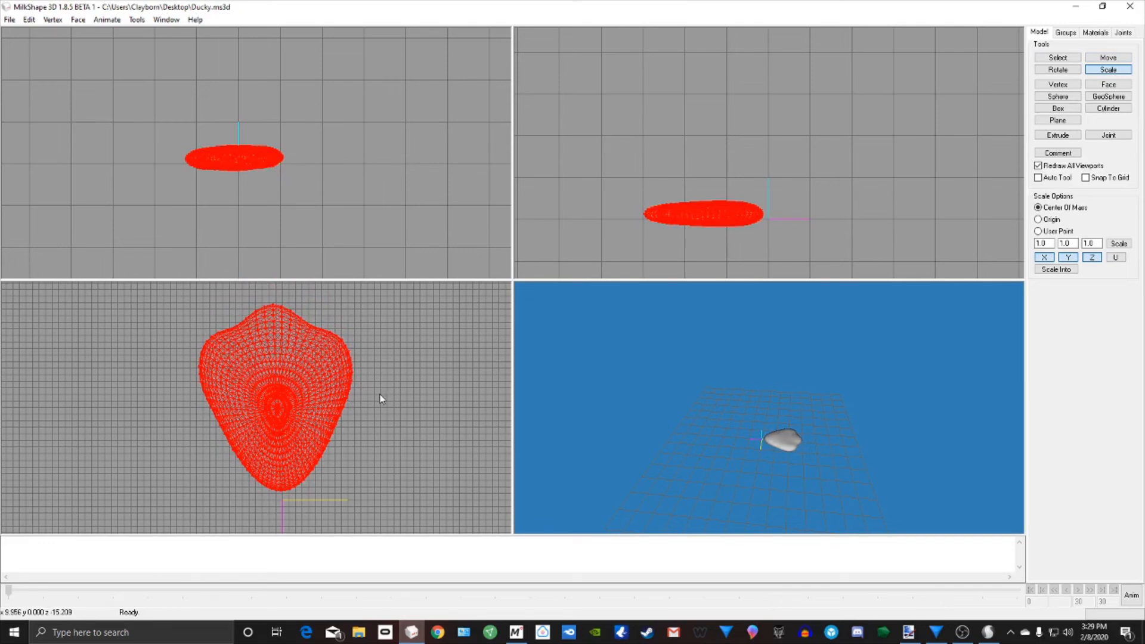
{"action": "left_click", "coordinate": [1108, 58]}
{"action": "left_click_drag", "start_coordinate": [332, 416], "coordinate": [331, 442]}
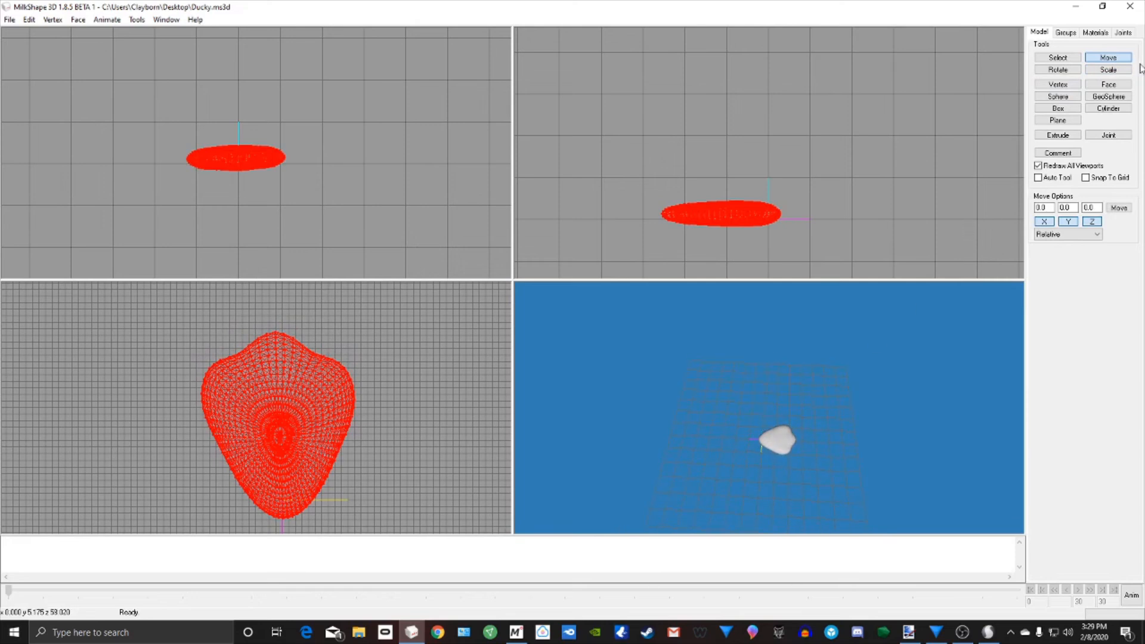
Step: Create a new material and load Ducky color.png as its texture
{"action": "left_click", "coordinate": [1095, 33]}
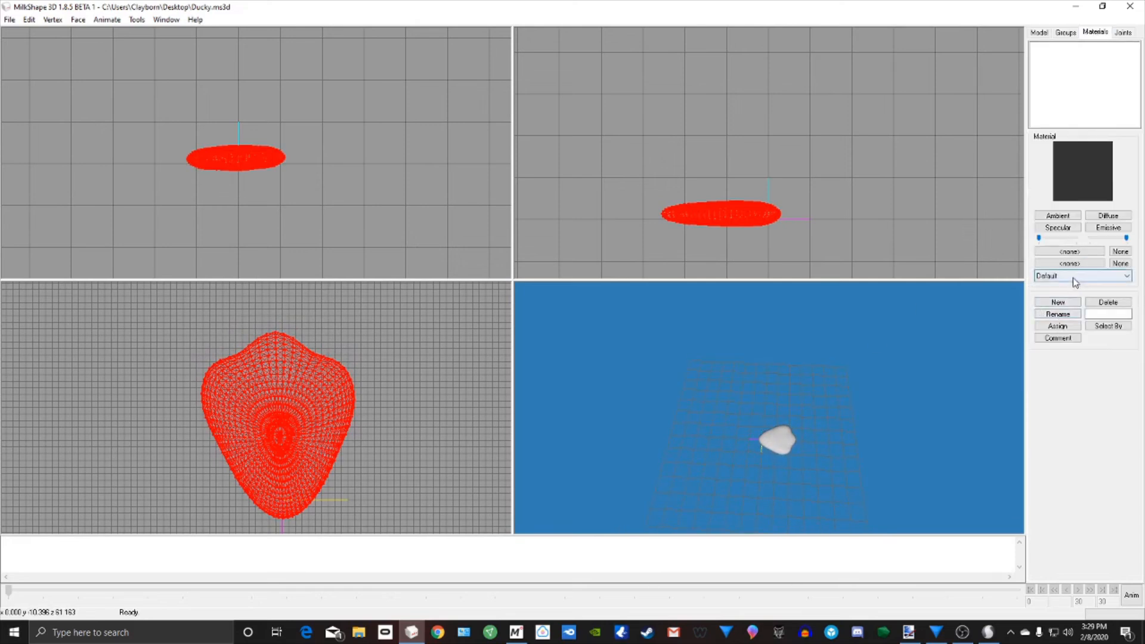
{"action": "left_click", "coordinate": [1080, 303]}
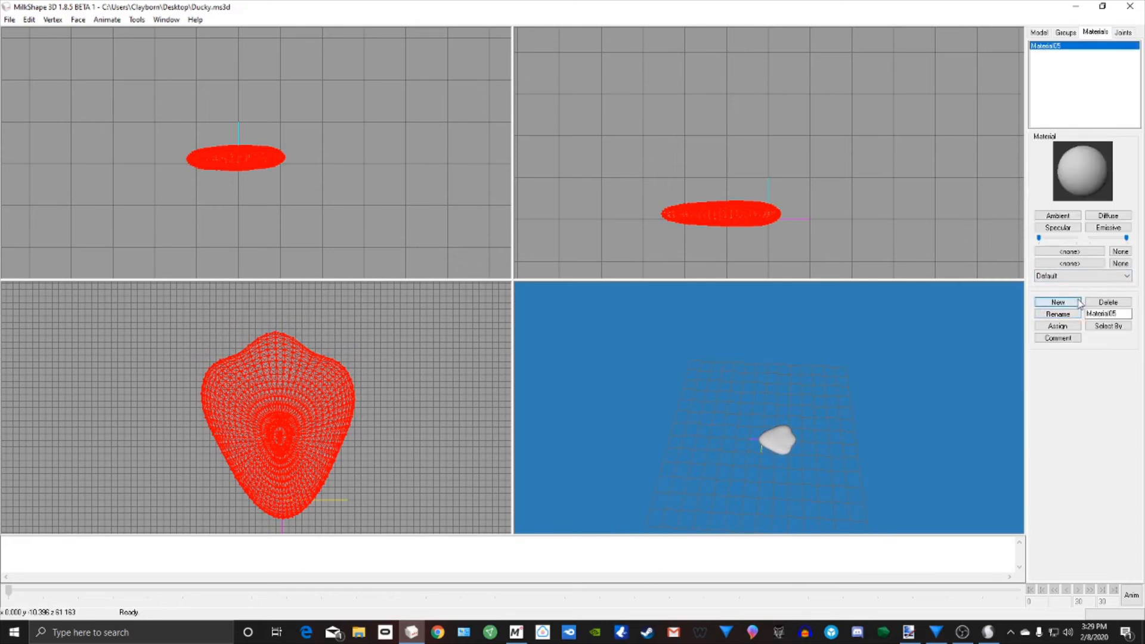
{"action": "left_click", "coordinate": [1084, 255]}
{"action": "left_click", "coordinate": [467, 127]}
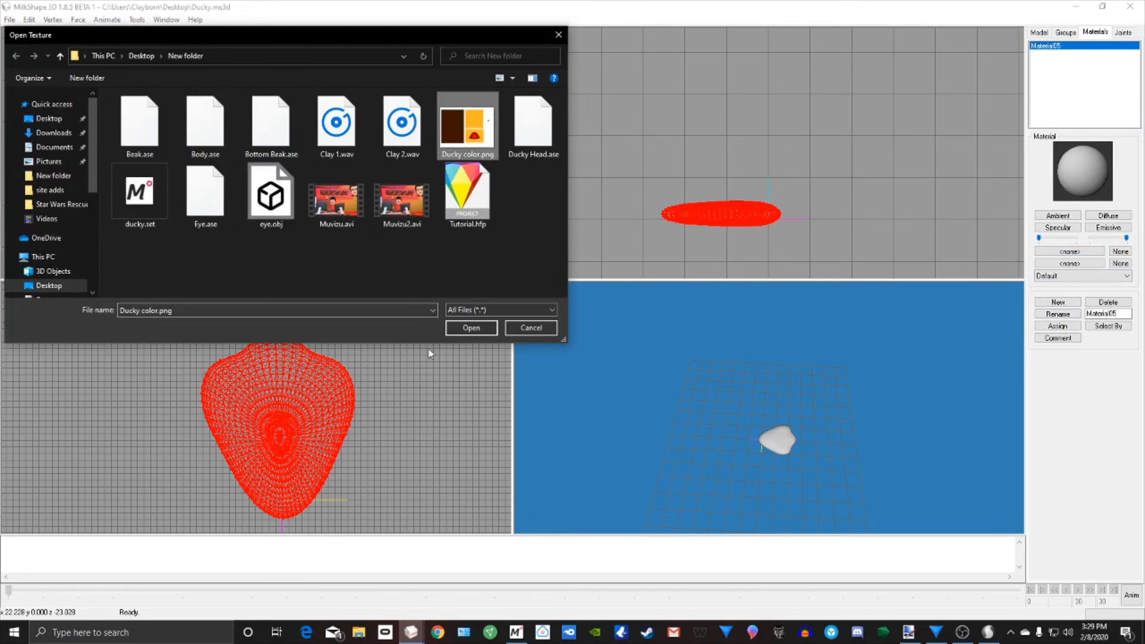
{"action": "left_click", "coordinate": [471, 329]}
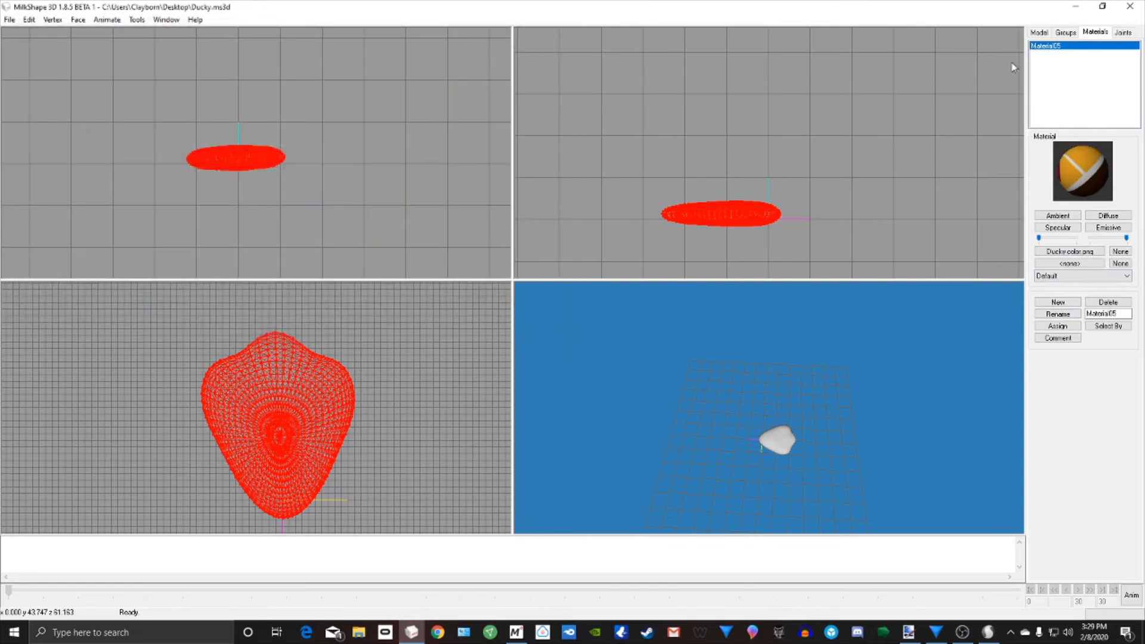
Step: Remap the left foot's texture coordinates with a Top projection in the Texture Coordinate Editor
{"action": "left_click", "coordinate": [175, 21]}
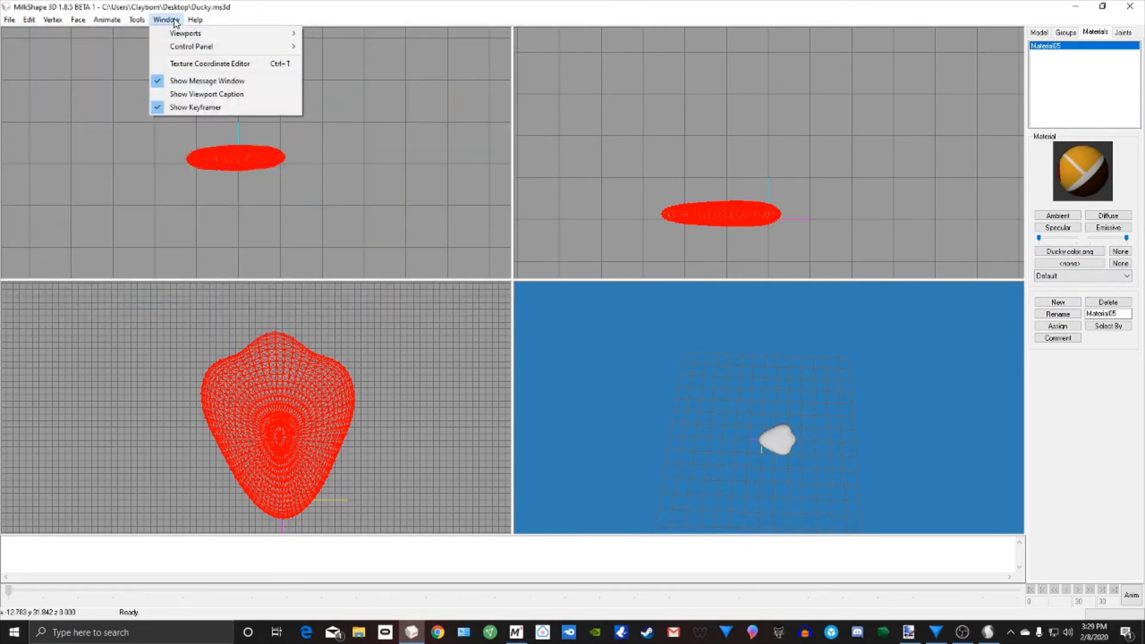
{"action": "left_click", "coordinate": [191, 62]}
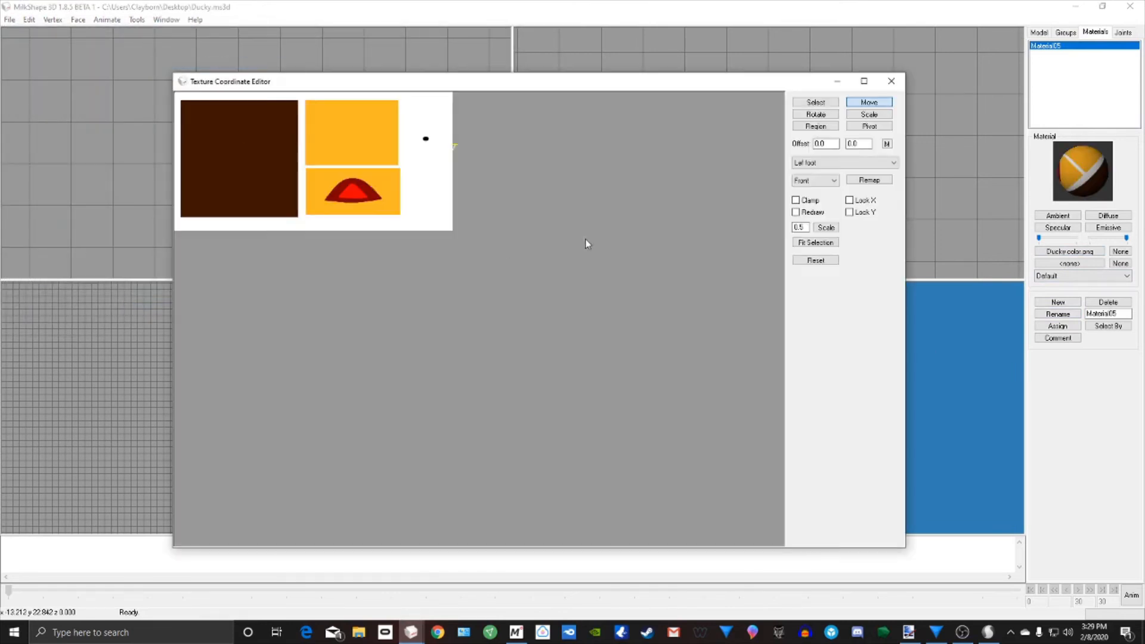
{"action": "left_click", "coordinate": [831, 182]}
{"action": "left_click", "coordinate": [803, 223]}
{"action": "left_click", "coordinate": [876, 181]}
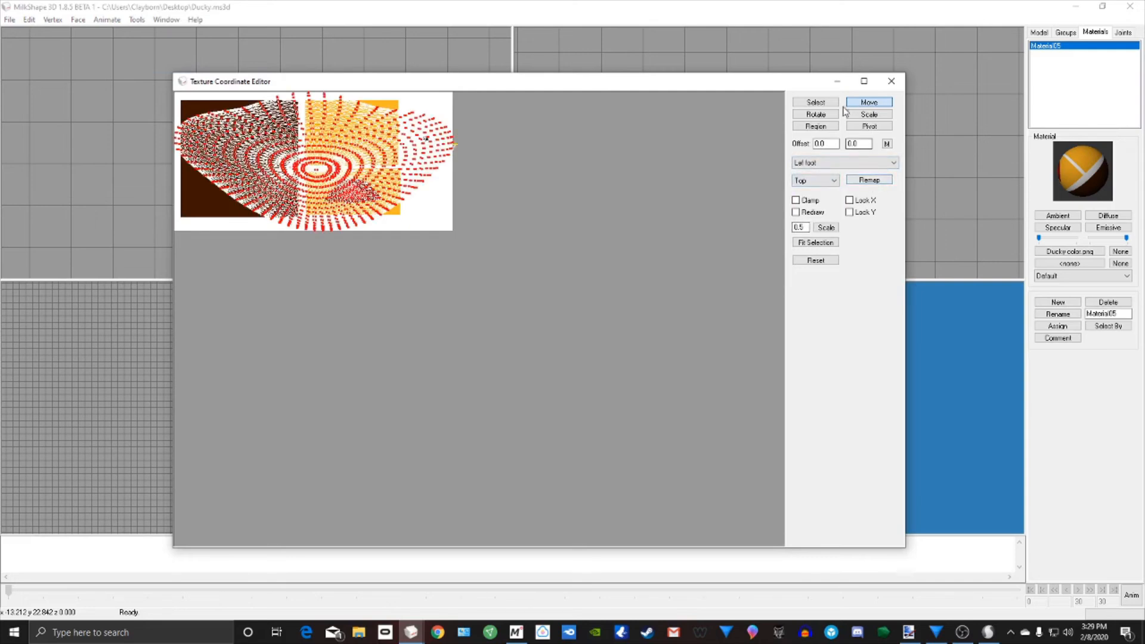
Step: Scale the foot's texture coordinates down and move them fully onto the plain orange patch above the mouth image
{"action": "left_click_drag", "start_coordinate": [385, 218], "coordinate": [237, 125]}
{"action": "left_click_drag", "start_coordinate": [512, 233], "coordinate": [344, 169]}
{"action": "left_click_drag", "start_coordinate": [465, 224], "coordinate": [359, 173]}
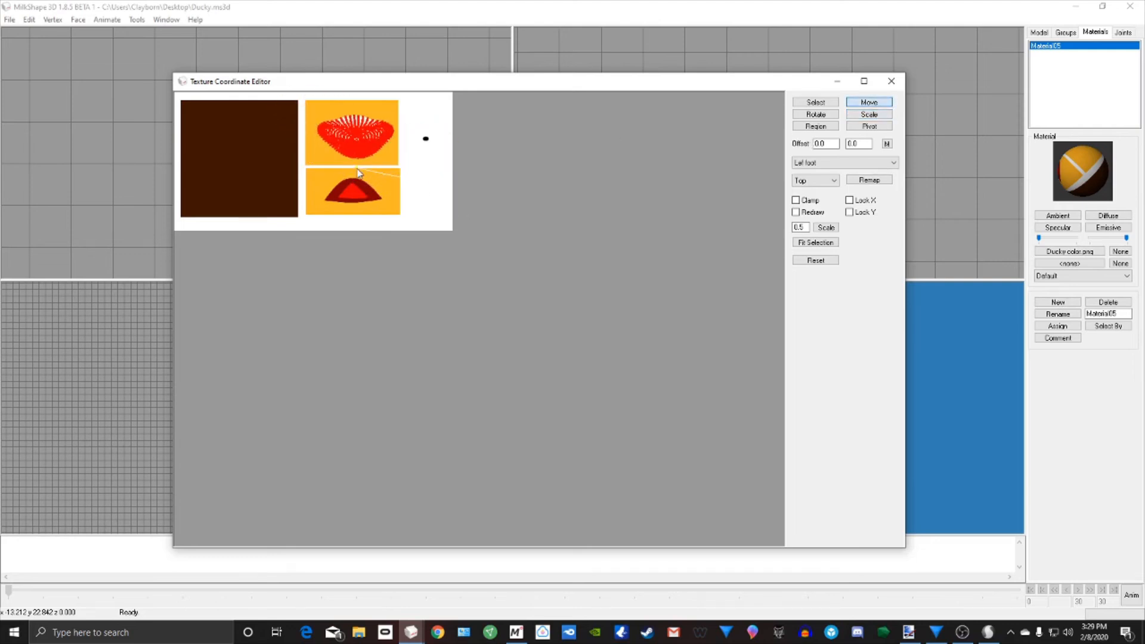
{"action": "left_click", "coordinate": [892, 84]}
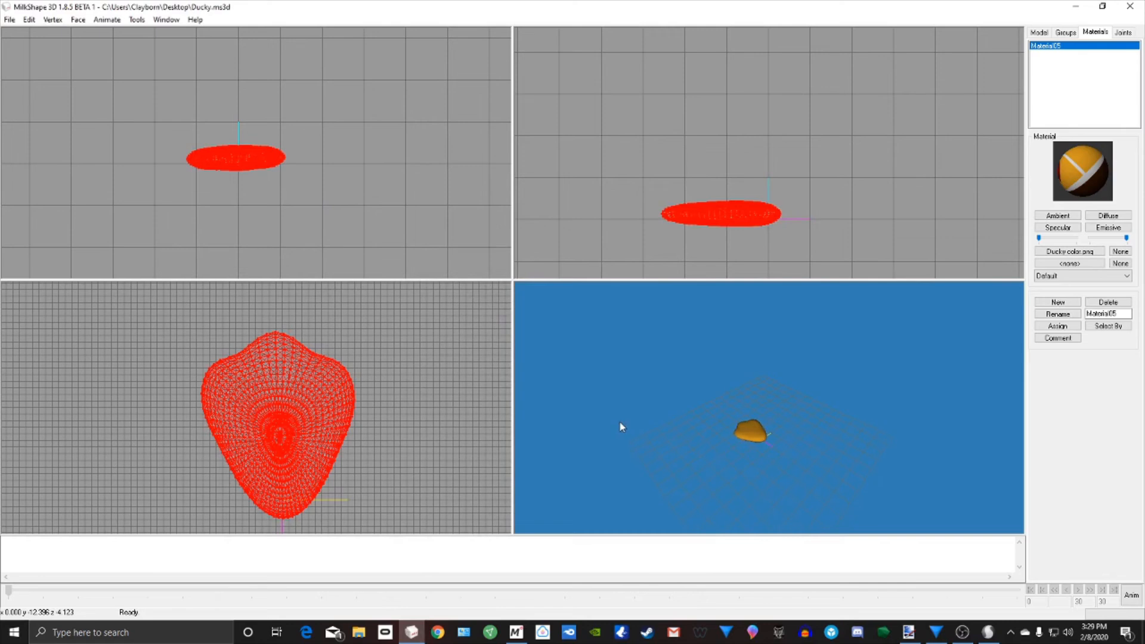
Step: Export the foot as the ASE file Foot in New folder, with the Multi/Sub-Object material class and absolute texture filenames
{"action": "left_click", "coordinate": [10, 19]}
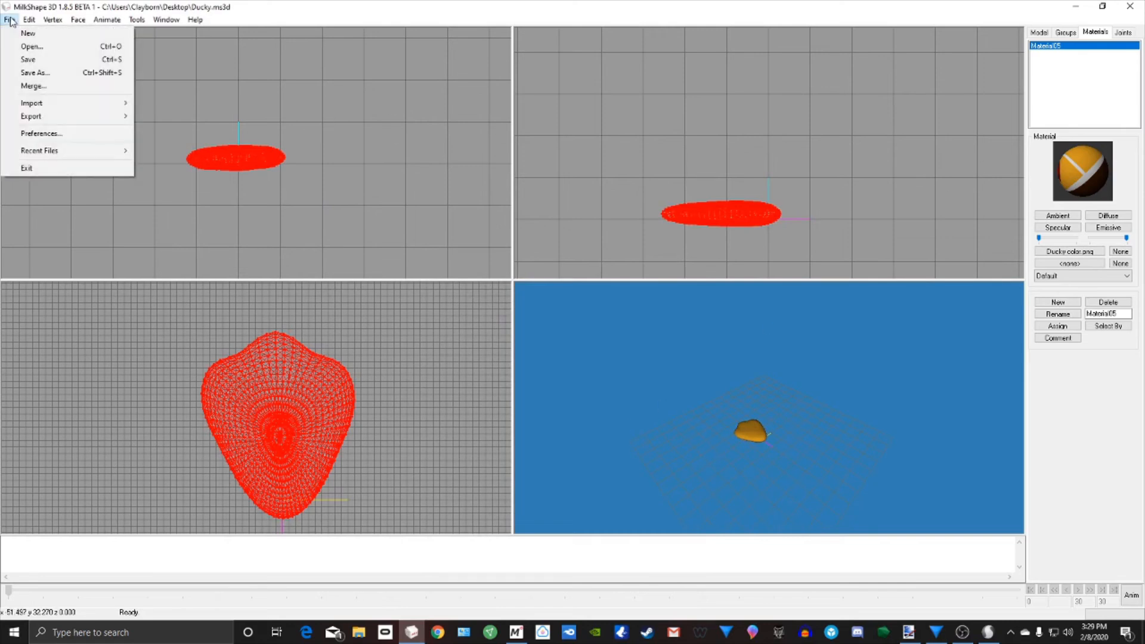
{"action": "mouse_move", "coordinate": [33, 117]}
{"action": "left_click", "coordinate": [217, 346]}
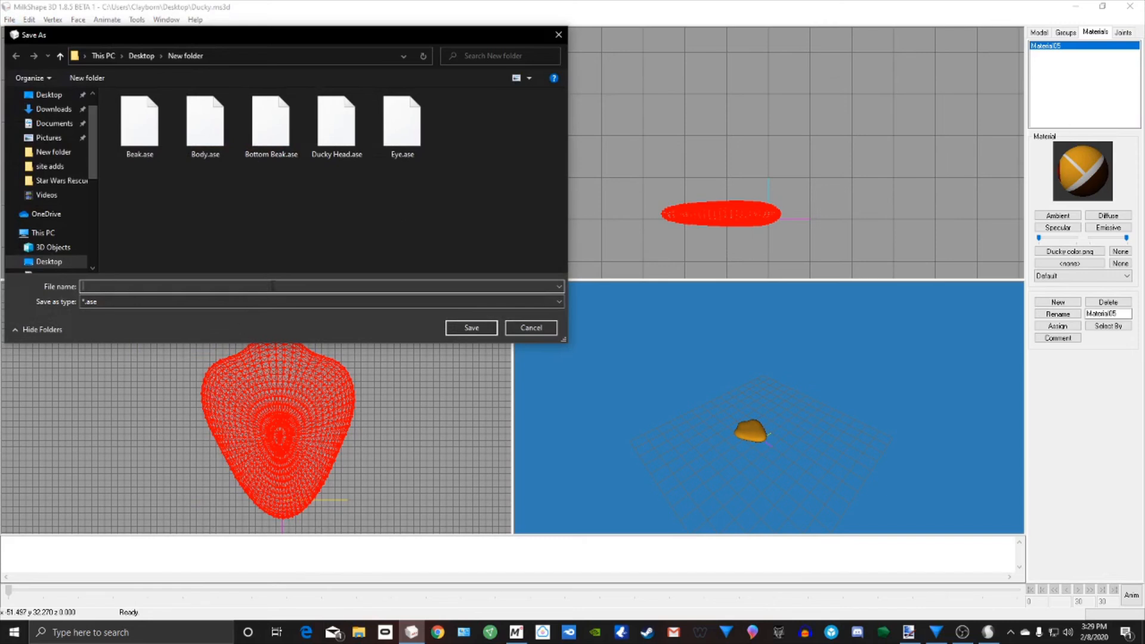
{"action": "type", "text": "Foot"}
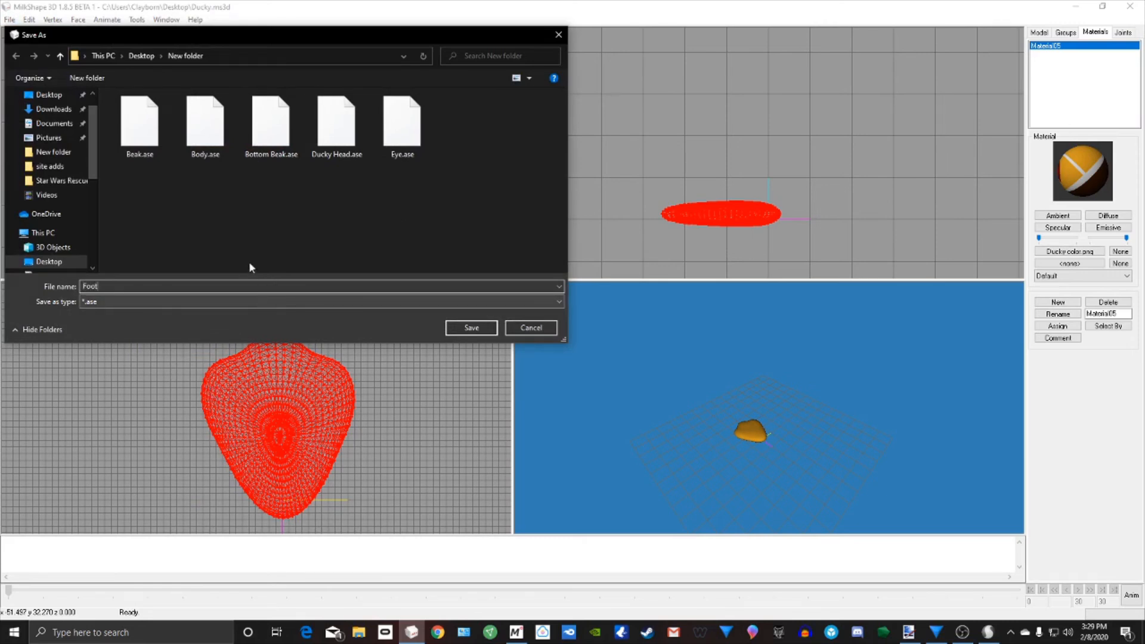
{"action": "left_click", "coordinate": [470, 328]}
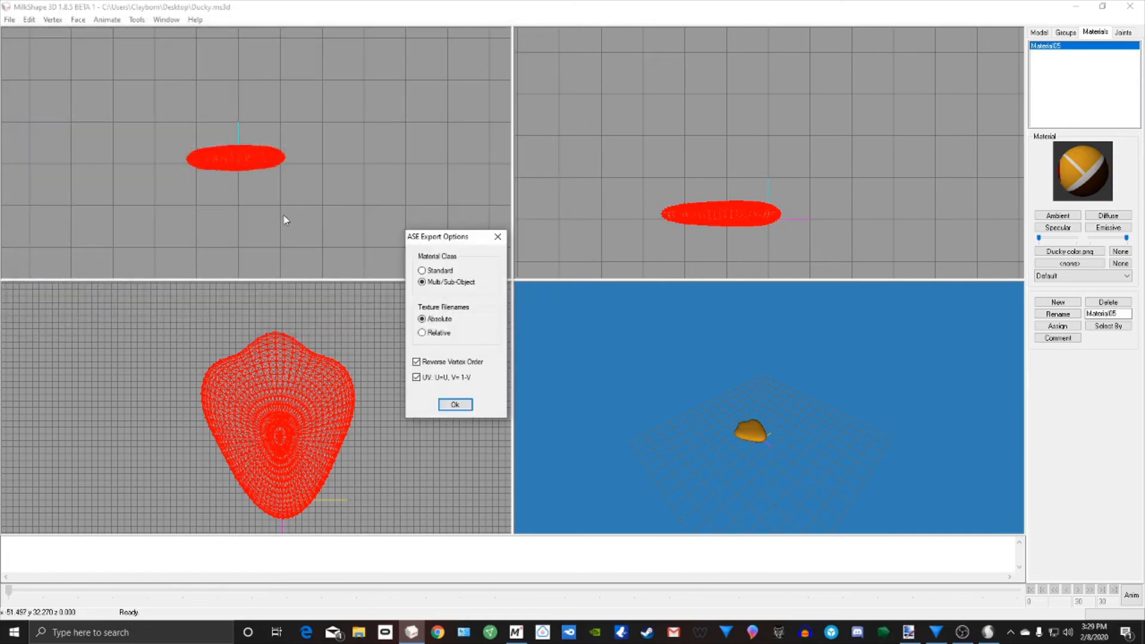
{"action": "left_click", "coordinate": [451, 407]}
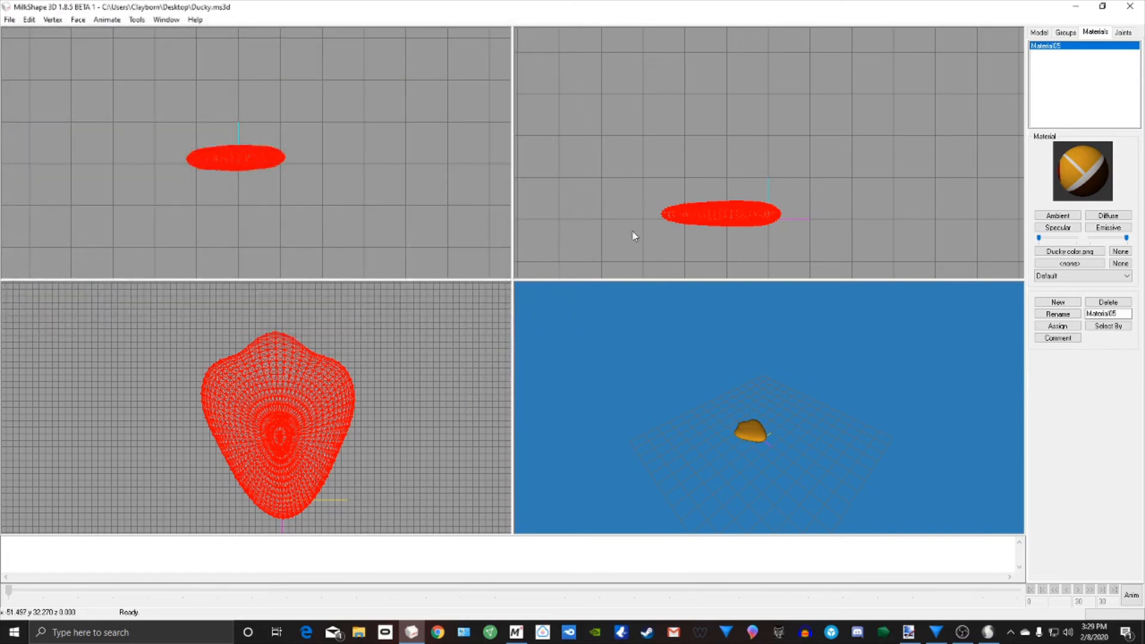
Step: Switch to Muvizu and load Foot.ase as the character's left foot attachment
{"action": "left_click", "coordinate": [1076, 6]}
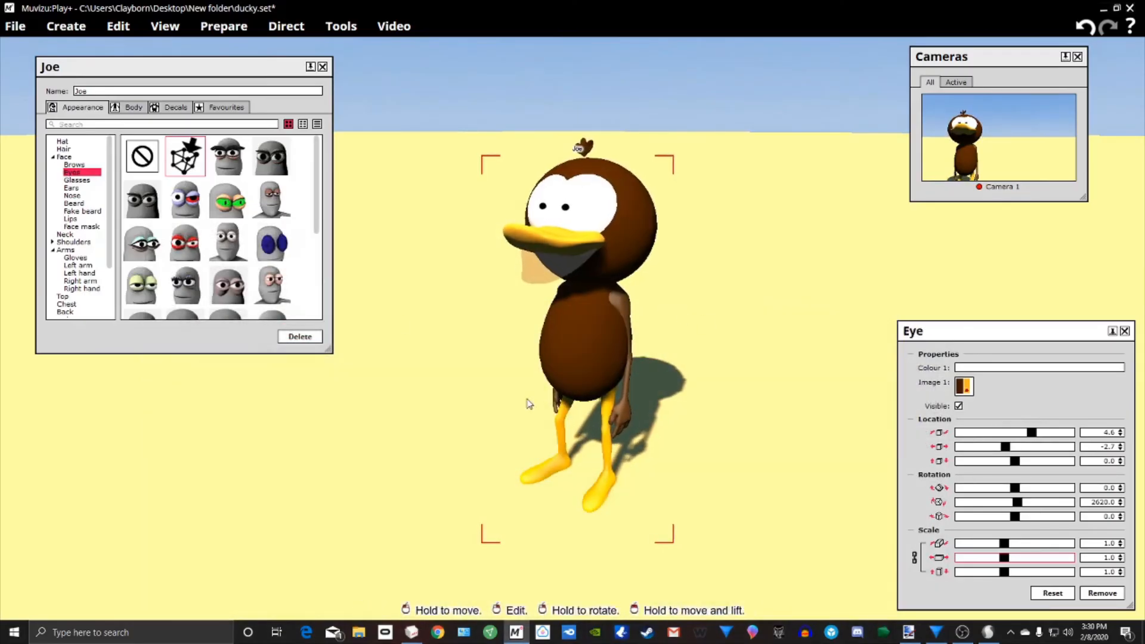
{"action": "scroll", "coordinate": [75, 308], "scroll_direction": "down", "scroll_amount": 3}
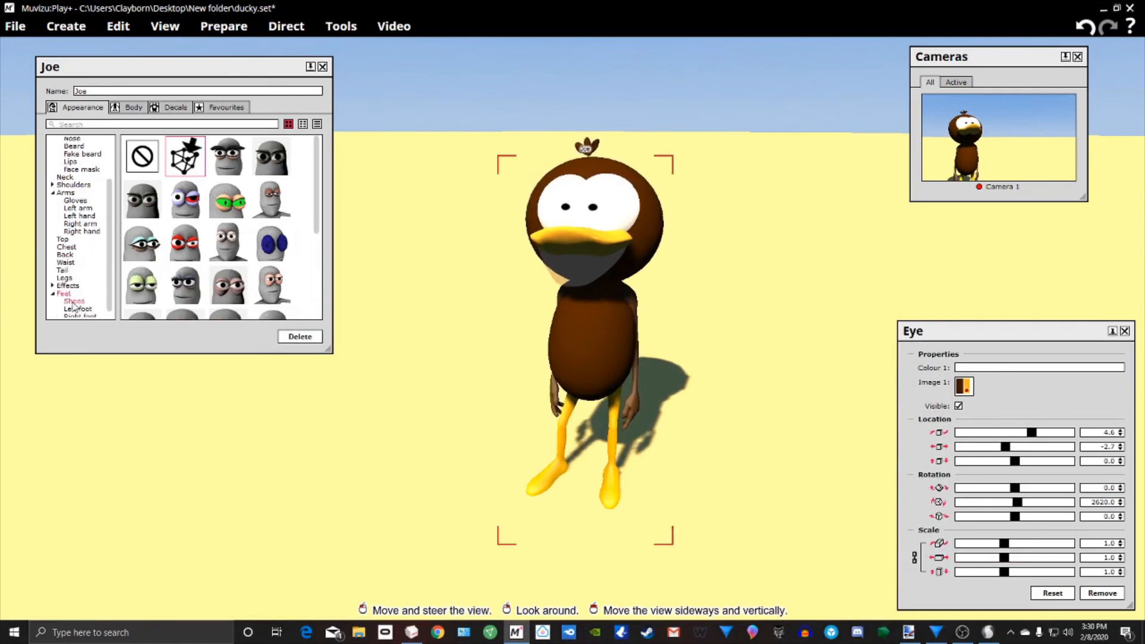
{"action": "left_click", "coordinate": [77, 309]}
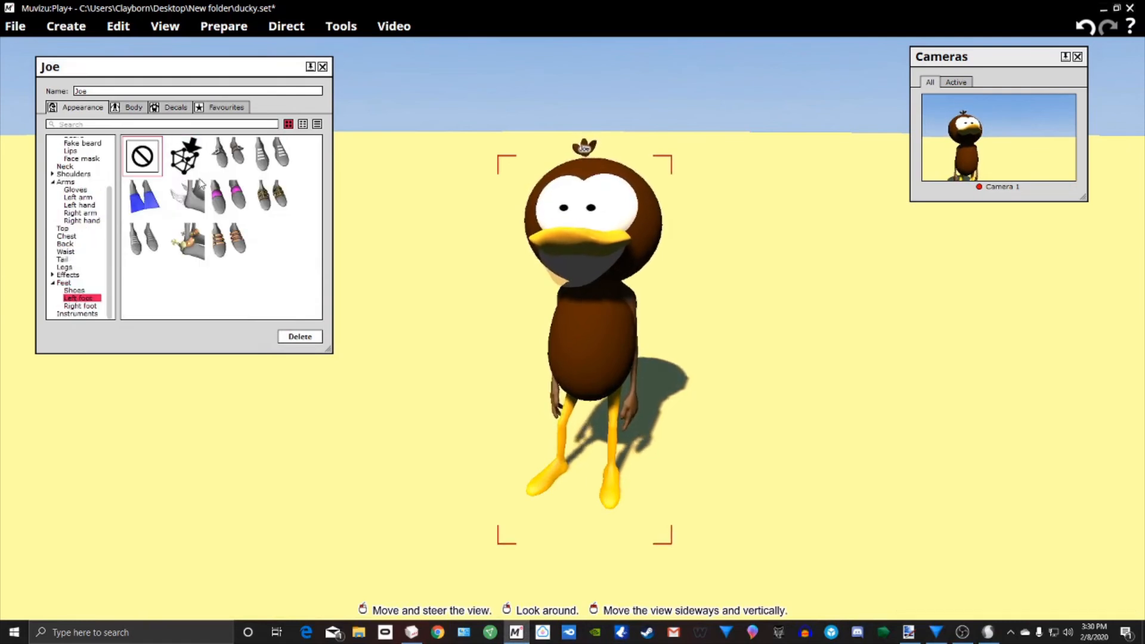
{"action": "left_click", "coordinate": [185, 156]}
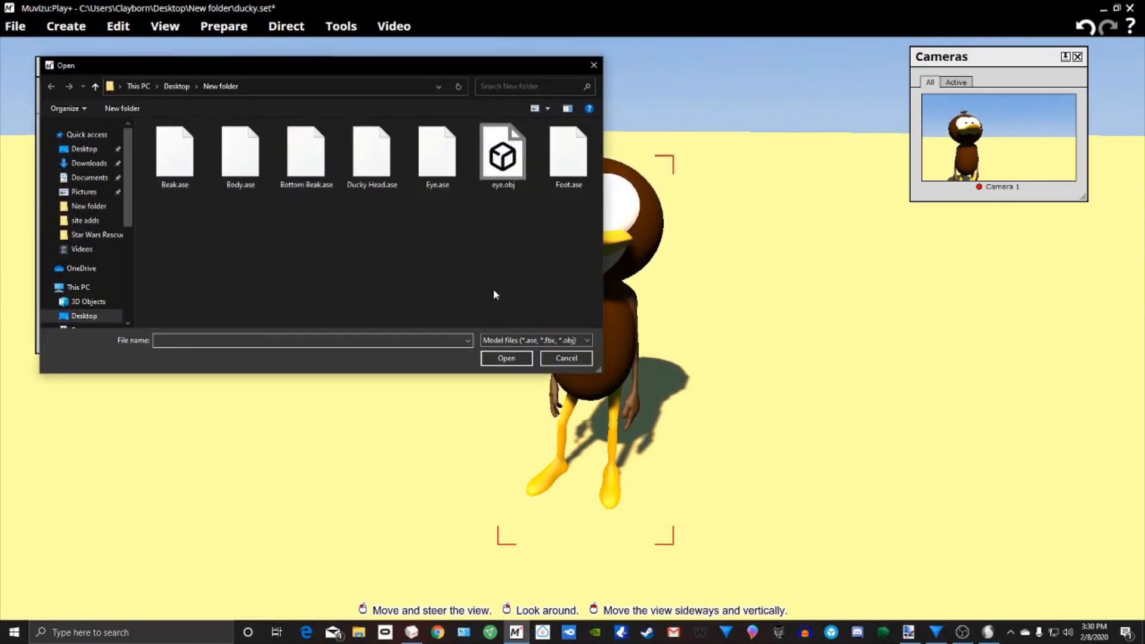
{"action": "left_click", "coordinate": [568, 156]}
{"action": "left_click", "coordinate": [501, 358]}
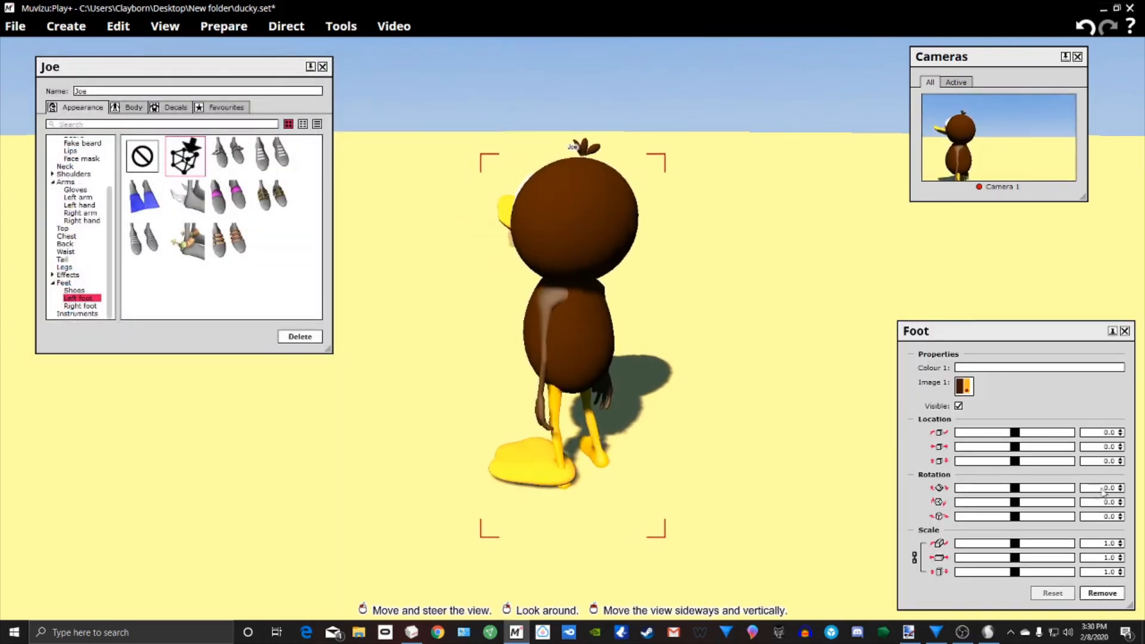
Step: Lower the left foot by setting its vertical location to -2.1, and check its fit on the leg from above
{"action": "scroll", "coordinate": [1028, 465], "scroll_direction": "down", "scroll_amount": 7}
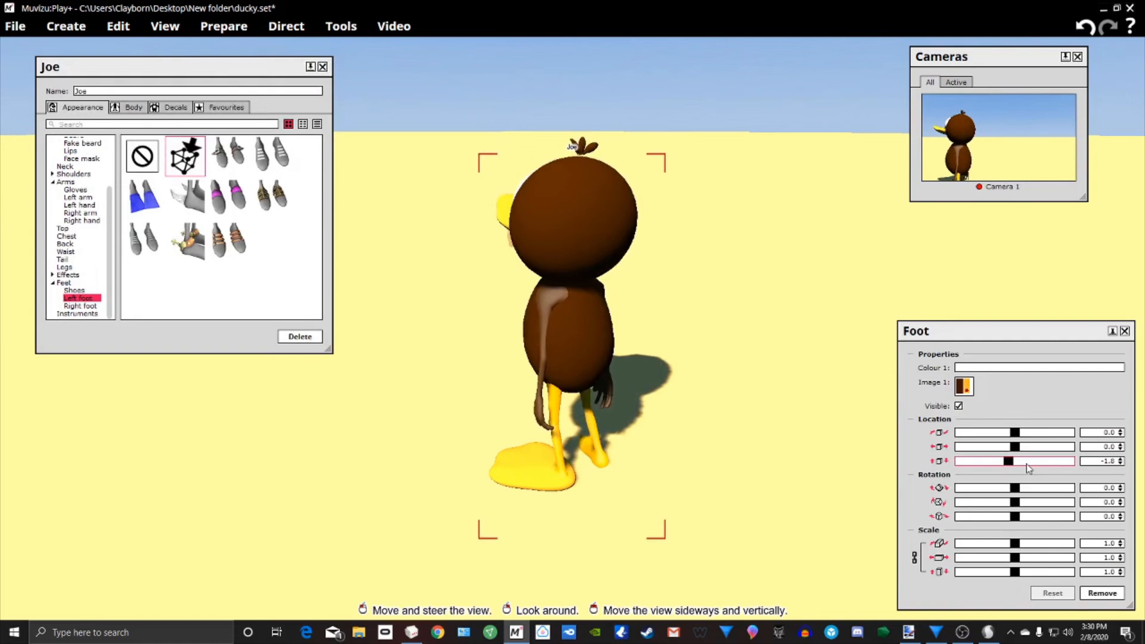
{"action": "right_click_drag", "start_coordinate": [568, 368], "coordinate": [627, 371]}
{"action": "right_click_drag", "start_coordinate": [652, 442], "coordinate": [652, 507]}
{"action": "scroll", "coordinate": [650, 452], "scroll_direction": "up", "scroll_amount": 7}
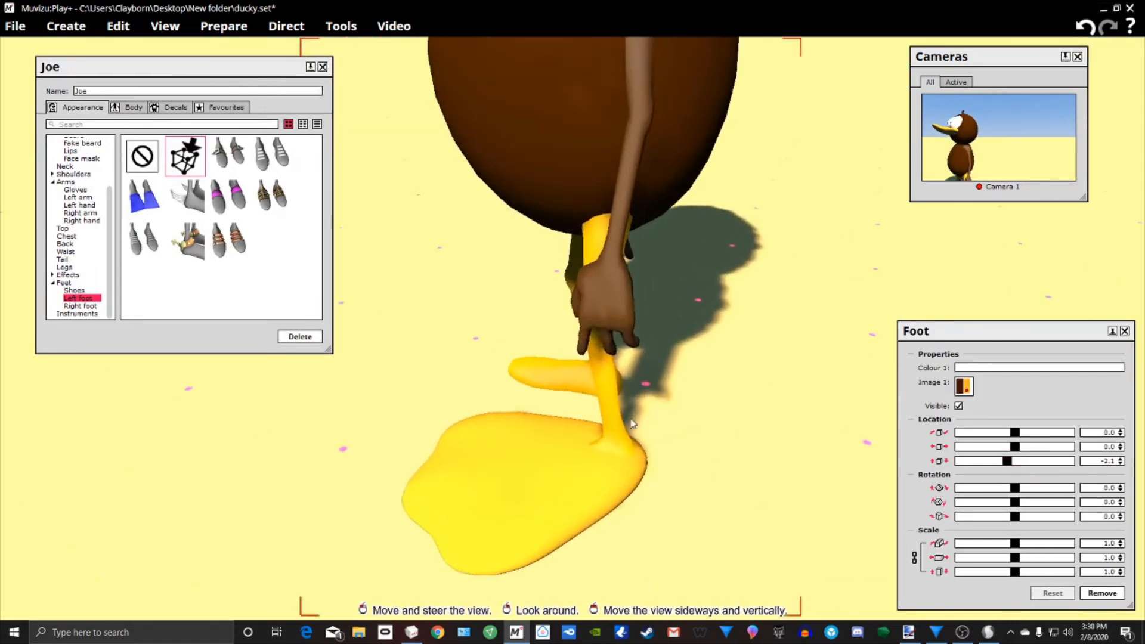
{"action": "scroll", "coordinate": [759, 499], "scroll_direction": "down", "scroll_amount": 7}
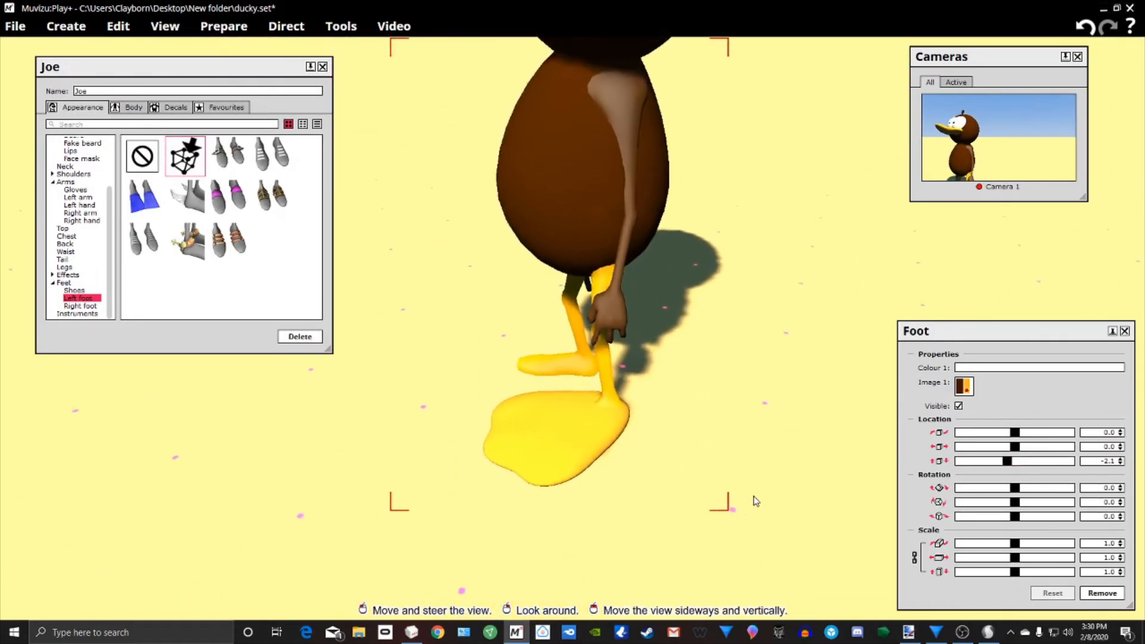
Step: Scale the left foot uniformly to 0.9, unlink the scale axes and set only its vertical scale to 1.0
{"action": "left_click_drag", "start_coordinate": [1014, 557], "coordinate": [993, 562]}
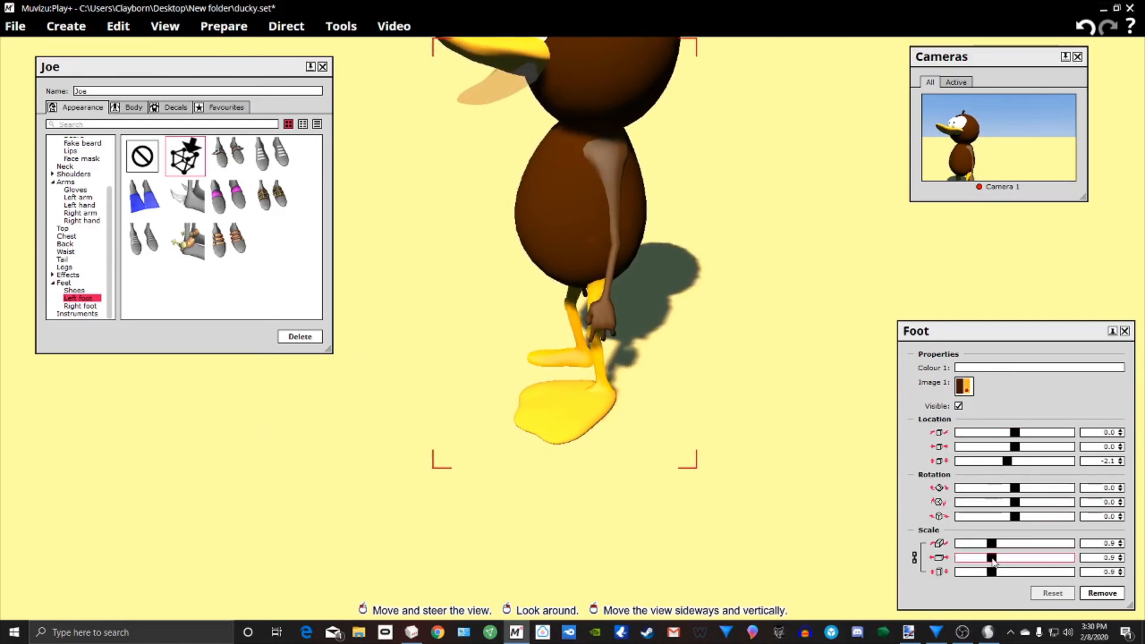
{"action": "left_click", "coordinate": [915, 559]}
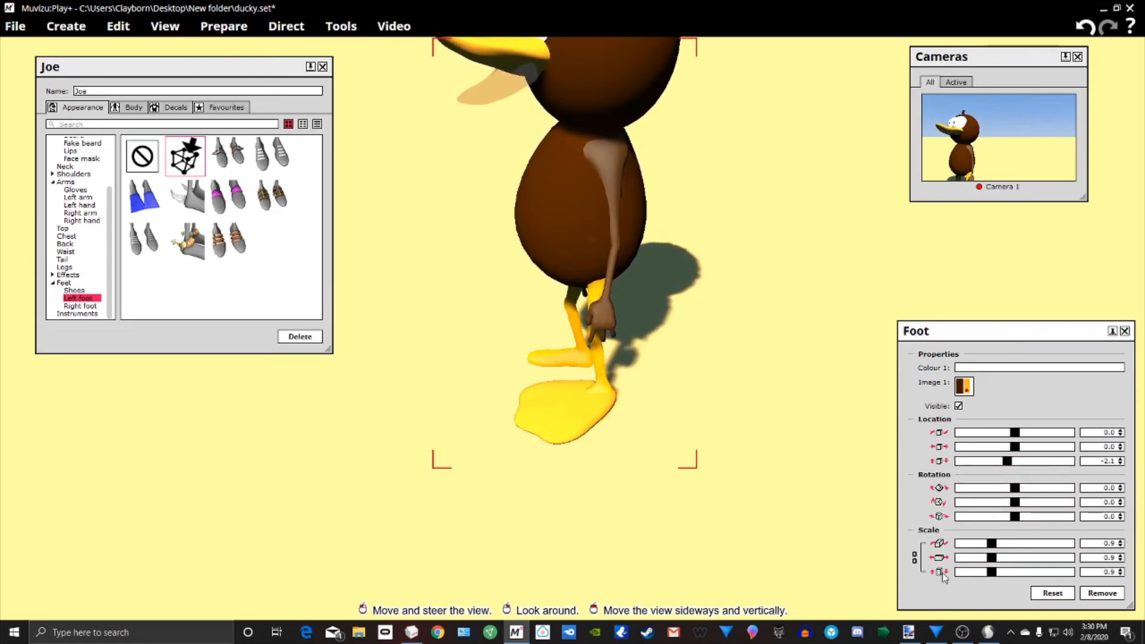
{"action": "left_click_drag", "start_coordinate": [991, 575], "coordinate": [1026, 575]}
{"action": "right_click_drag", "start_coordinate": [602, 262], "coordinate": [633, 263]}
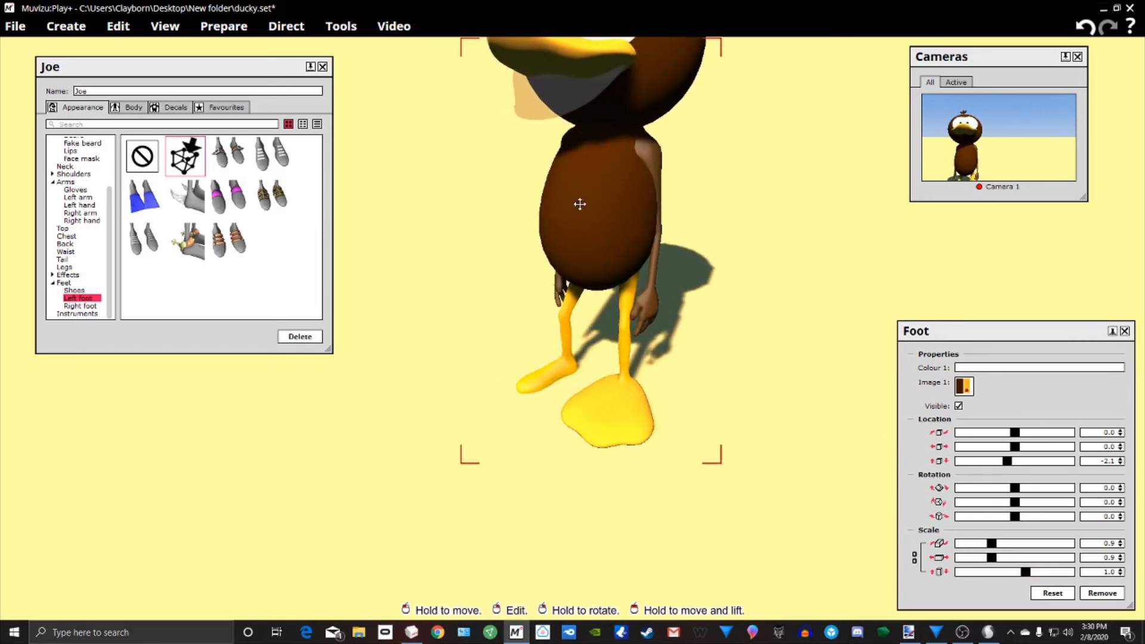
Step: Load Foot.ase as the character's right foot attachment and set its vertical location to -2.1
{"action": "left_click", "coordinate": [80, 306]}
{"action": "left_click", "coordinate": [185, 156]}
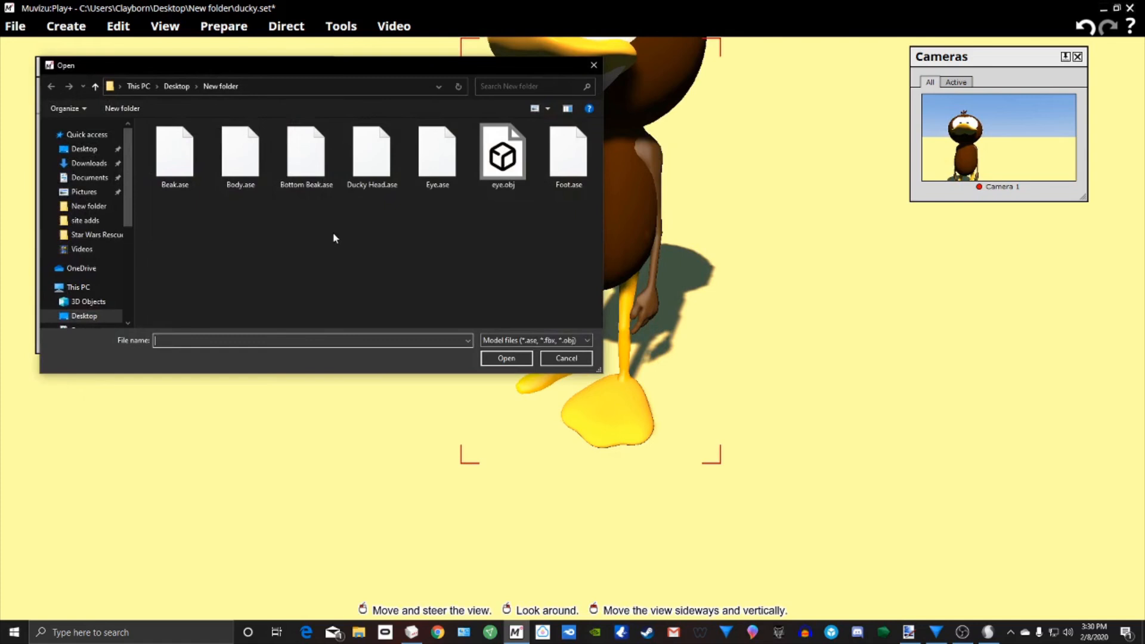
{"action": "left_click", "coordinate": [568, 156]}
{"action": "left_click", "coordinate": [487, 358]}
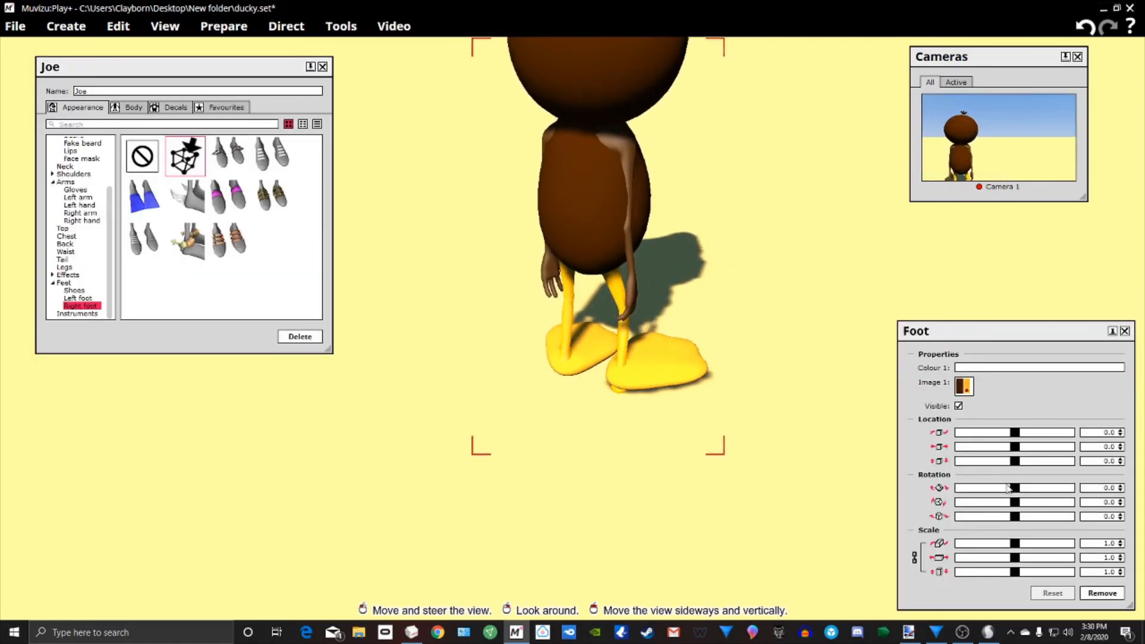
{"action": "left_click", "coordinate": [1006, 463]}
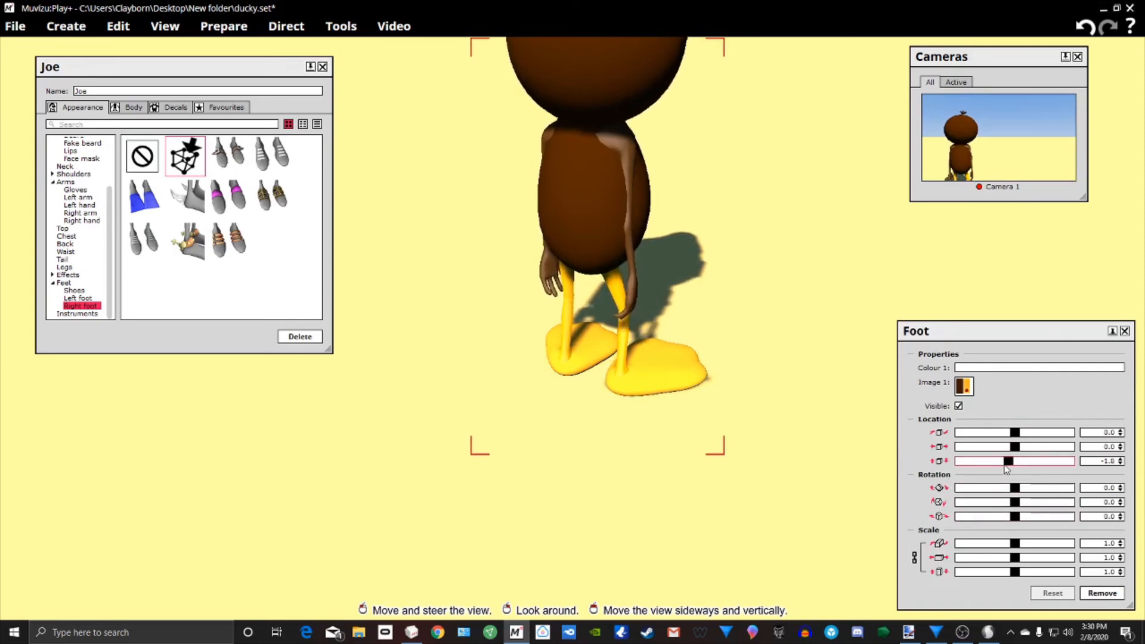
{"action": "left_click", "coordinate": [1006, 463]}
Step: Scale the right foot uniformly to 0.9, unlink the scale axes and set only its vertical scale to 1.0
{"action": "right_click_drag", "start_coordinate": [640, 201], "coordinate": [730, 204]}
{"action": "left_click_drag", "start_coordinate": [1013, 559], "coordinate": [994, 561]}
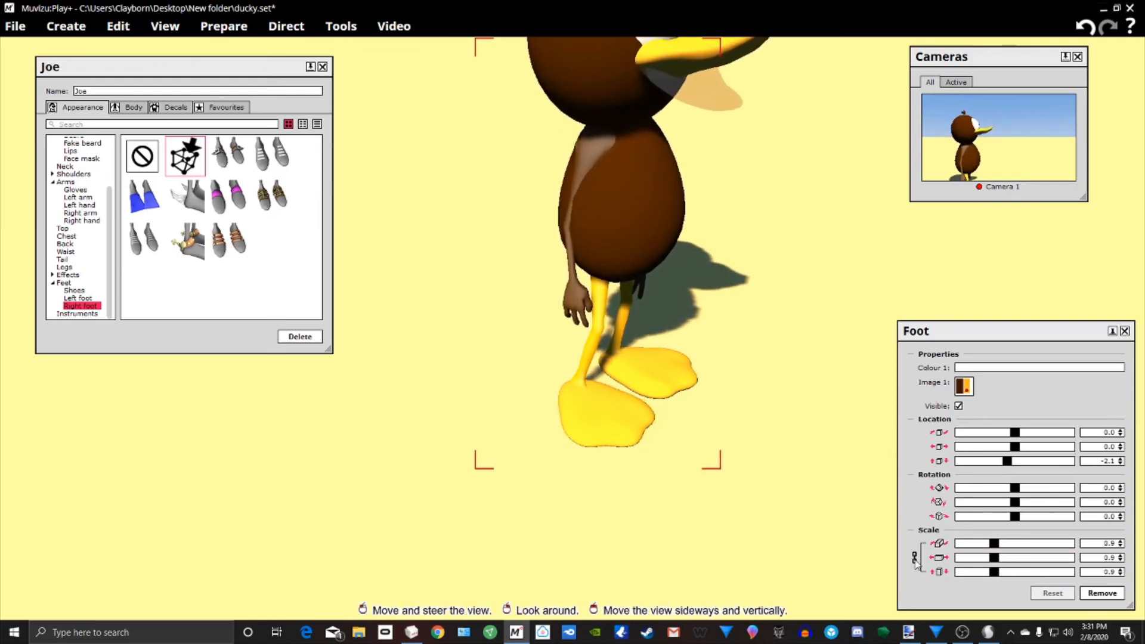
{"action": "scroll", "coordinate": [980, 576], "scroll_direction": "up", "scroll_amount": 8}
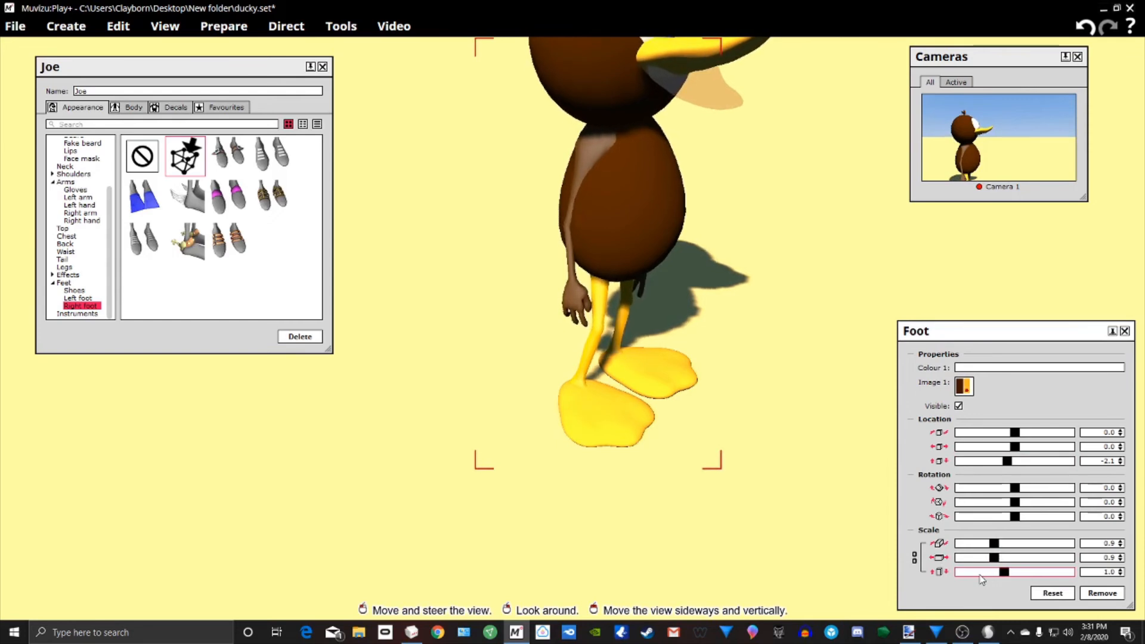
{"action": "scroll", "coordinate": [980, 577], "scroll_direction": "up", "scroll_amount": 3}
{"action": "scroll", "coordinate": [980, 577], "scroll_direction": "up", "scroll_amount": 2}
Step: Examine the duck from the front, the side and close up at the feet to check how both feet fit
{"action": "right_click_drag", "start_coordinate": [646, 229], "coordinate": [605, 233]}
{"action": "right_click_drag", "start_coordinate": [733, 325], "coordinate": [761, 335]}
{"action": "mouse_move", "coordinate": [626, 235]}
{"action": "right_mouse_down"}
{"action": "mouse_move", "coordinate": [579, 235]}
{"action": "mouse_move", "coordinate": [620, 235]}
{"action": "mouse_move", "coordinate": [605, 235]}
{"action": "right_mouse_up"}
{"action": "scroll", "coordinate": [746, 399], "scroll_direction": "down", "scroll_amount": 4}
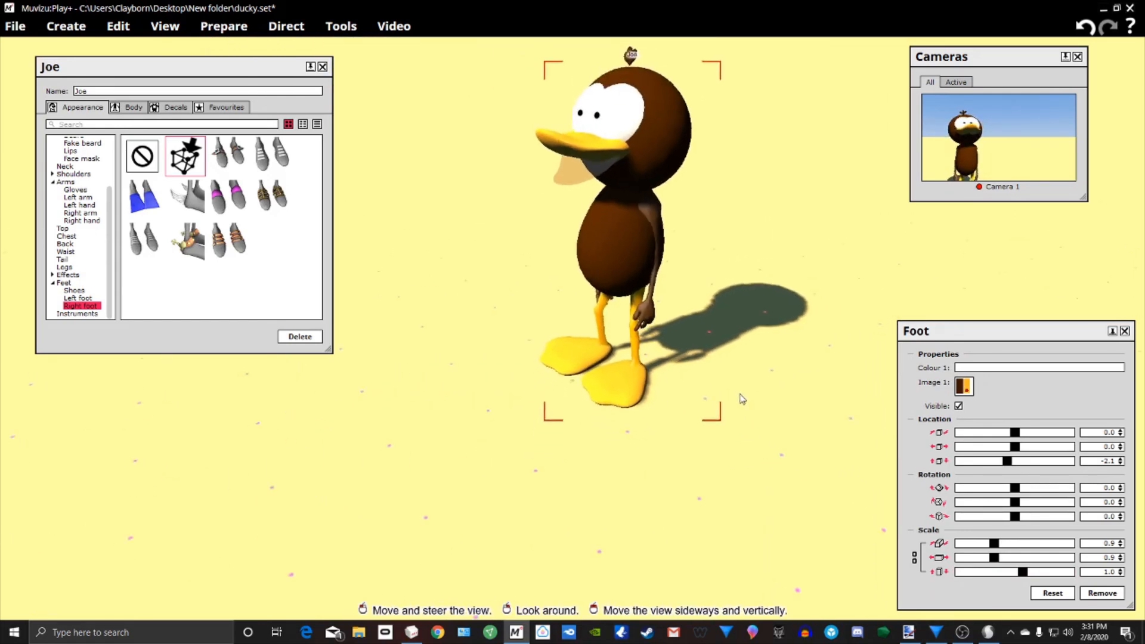
{"action": "scroll", "coordinate": [740, 395], "scroll_direction": "down", "scroll_amount": 2}
{"action": "mouse_move", "coordinate": [765, 382]}
{"action": "right_mouse_down"}
{"action": "mouse_move", "coordinate": [766, 418]}
{"action": "mouse_move", "coordinate": [763, 397]}
{"action": "right_mouse_up"}
{"action": "right_click_drag", "start_coordinate": [639, 206], "coordinate": [617, 204]}
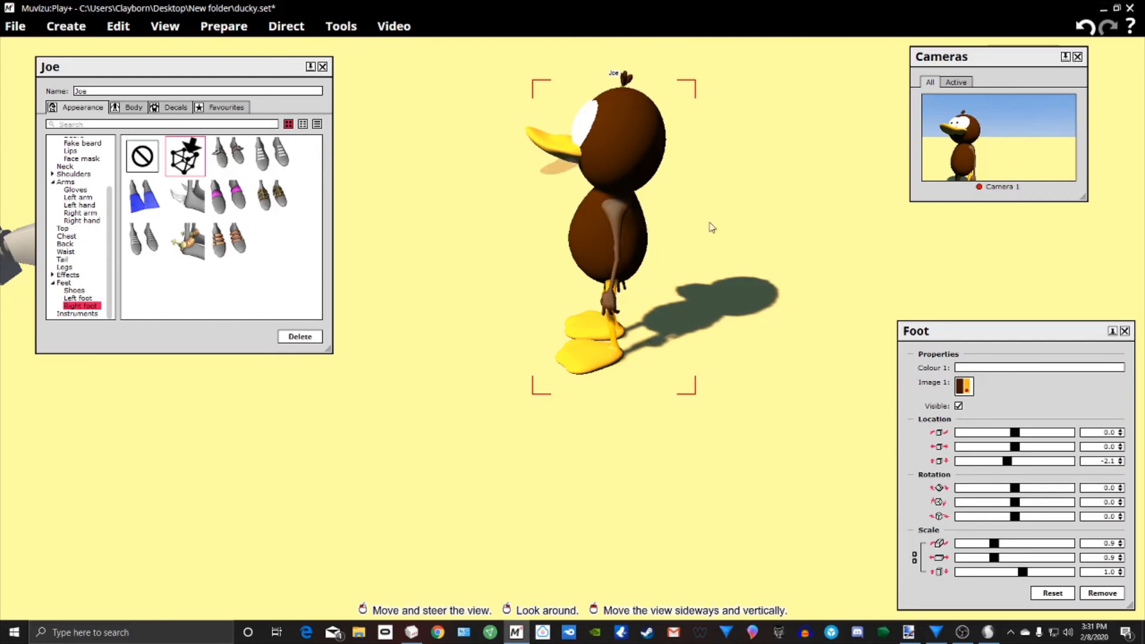
{"action": "right_click_drag", "start_coordinate": [631, 256], "coordinate": [704, 298]}
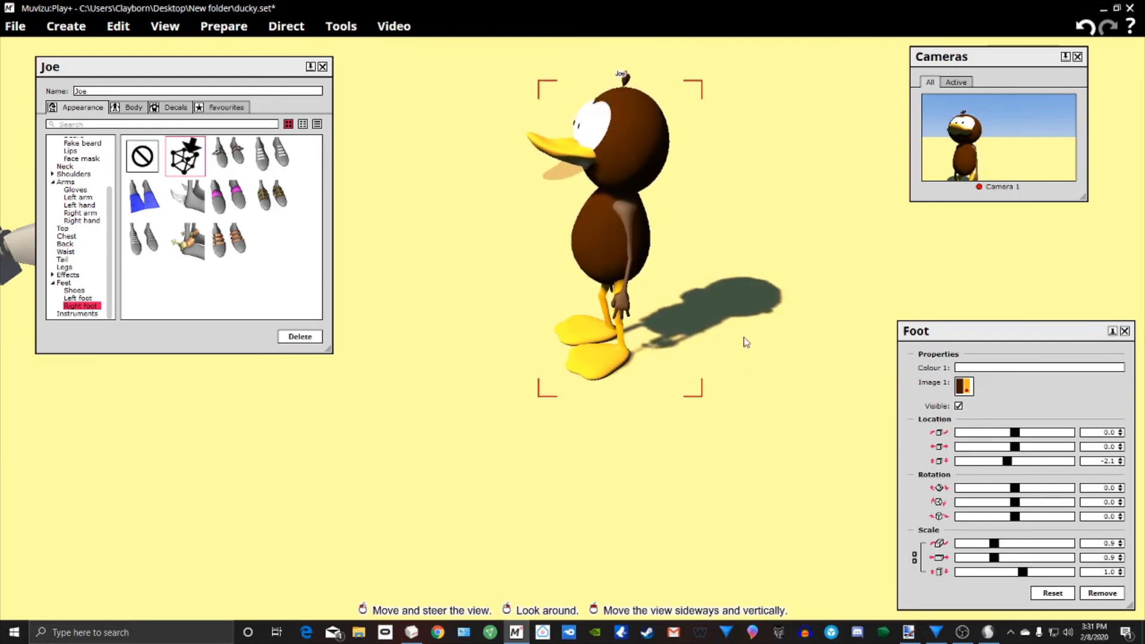
{"action": "right_click_drag", "start_coordinate": [744, 339], "coordinate": [720, 358]}
{"action": "left_click_drag", "start_coordinate": [719, 358], "coordinate": [660, 309]}
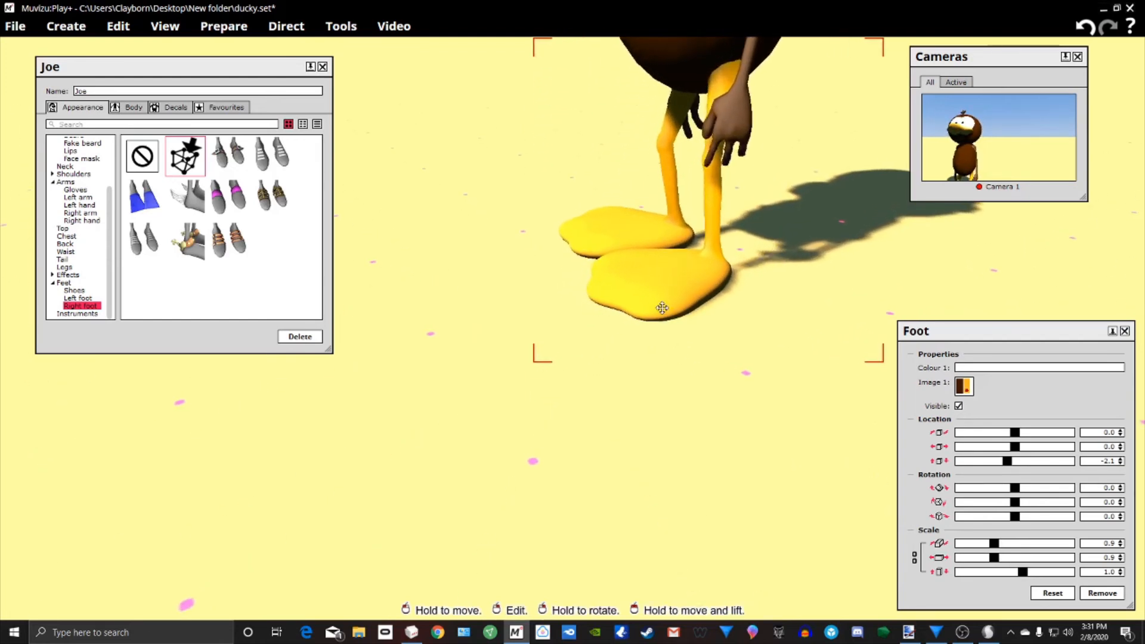
{"action": "scroll", "coordinate": [808, 196], "scroll_direction": "down", "scroll_amount": 5}
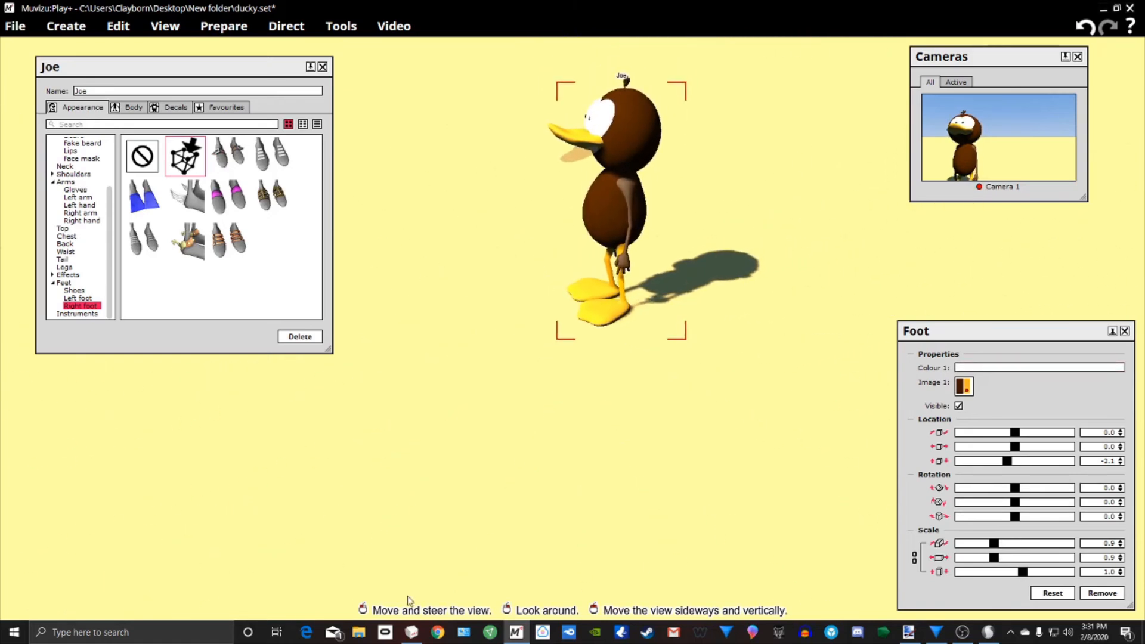
Step: Switch to MilkShape 3D and move the foot's texture coordinates from the orange patch onto the dark brown patch
{"action": "left_click", "coordinate": [411, 632]}
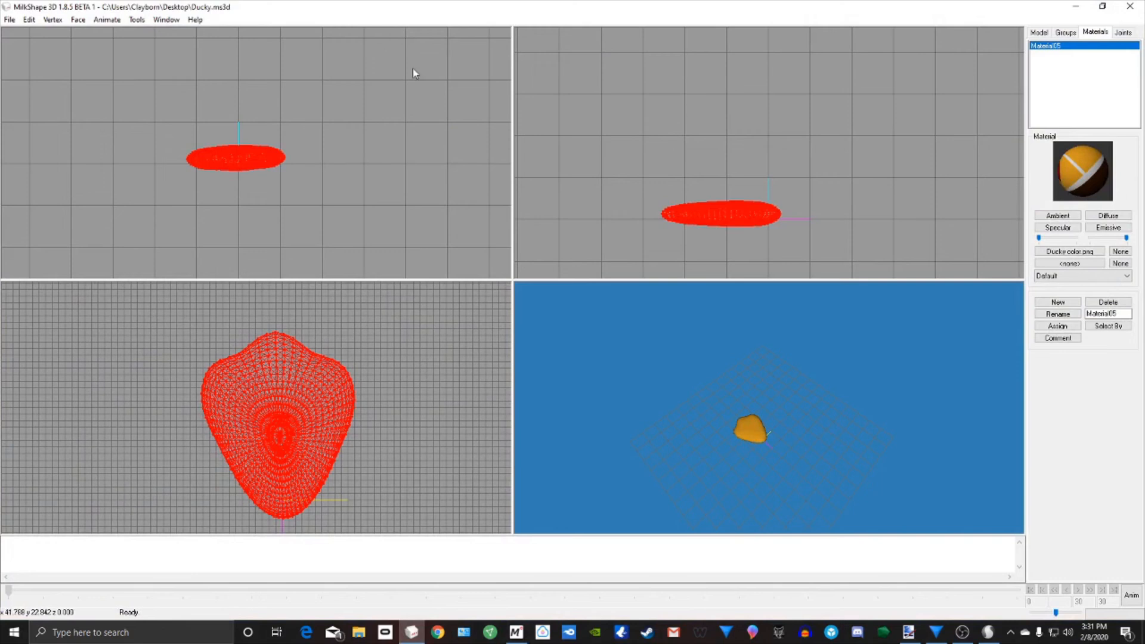
{"action": "left_click", "coordinate": [166, 19]}
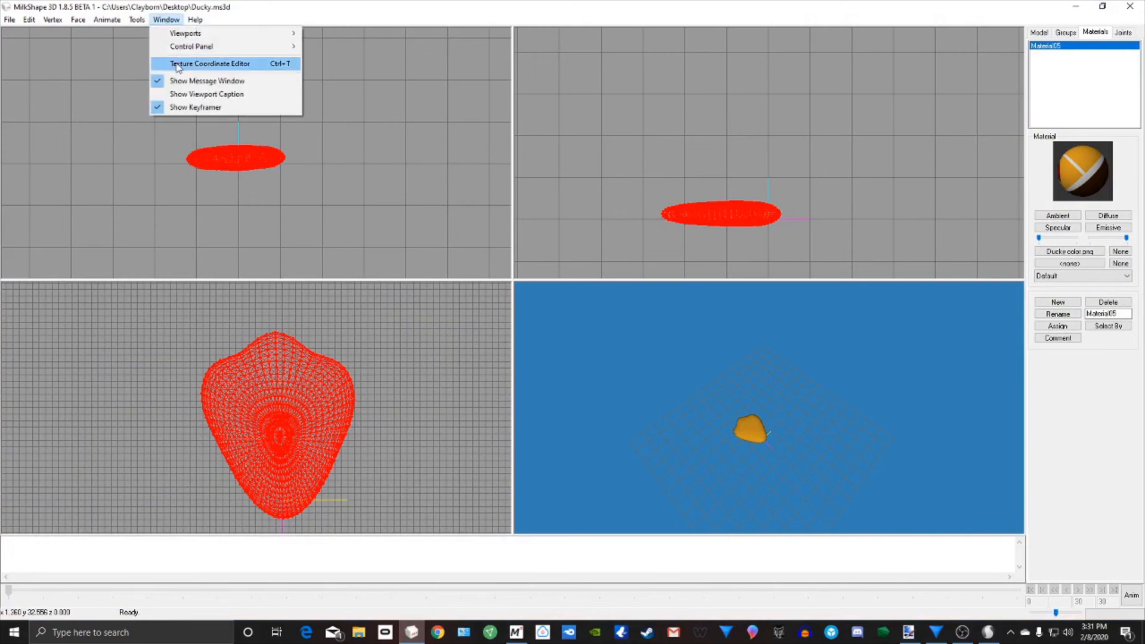
{"action": "left_click", "coordinate": [179, 62]}
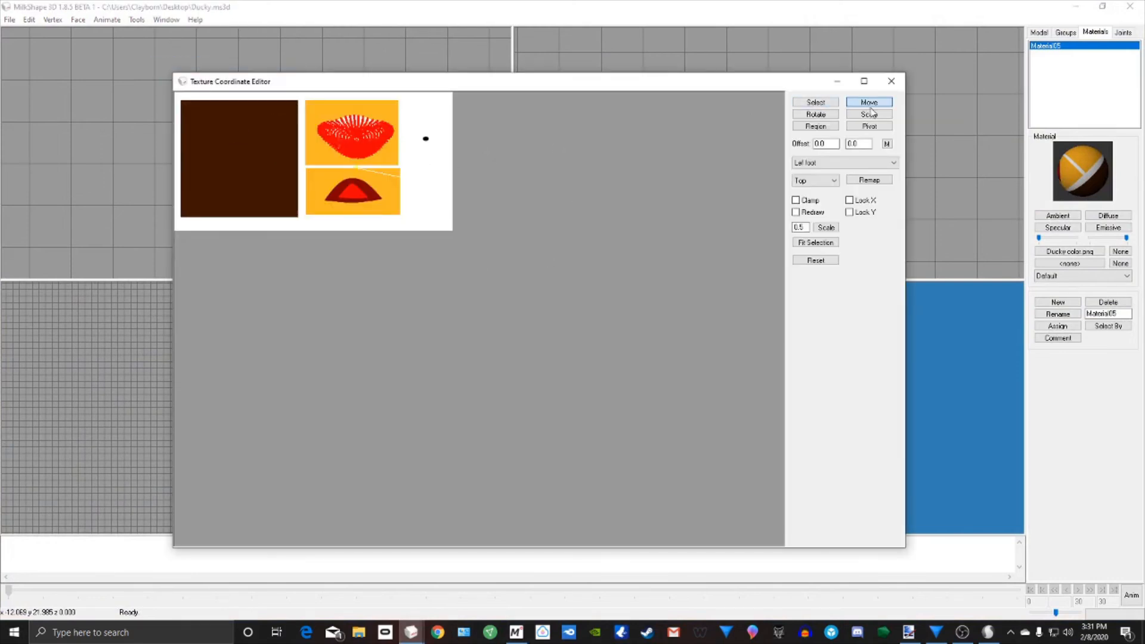
{"action": "left_click_drag", "start_coordinate": [316, 174], "coordinate": [229, 143]}
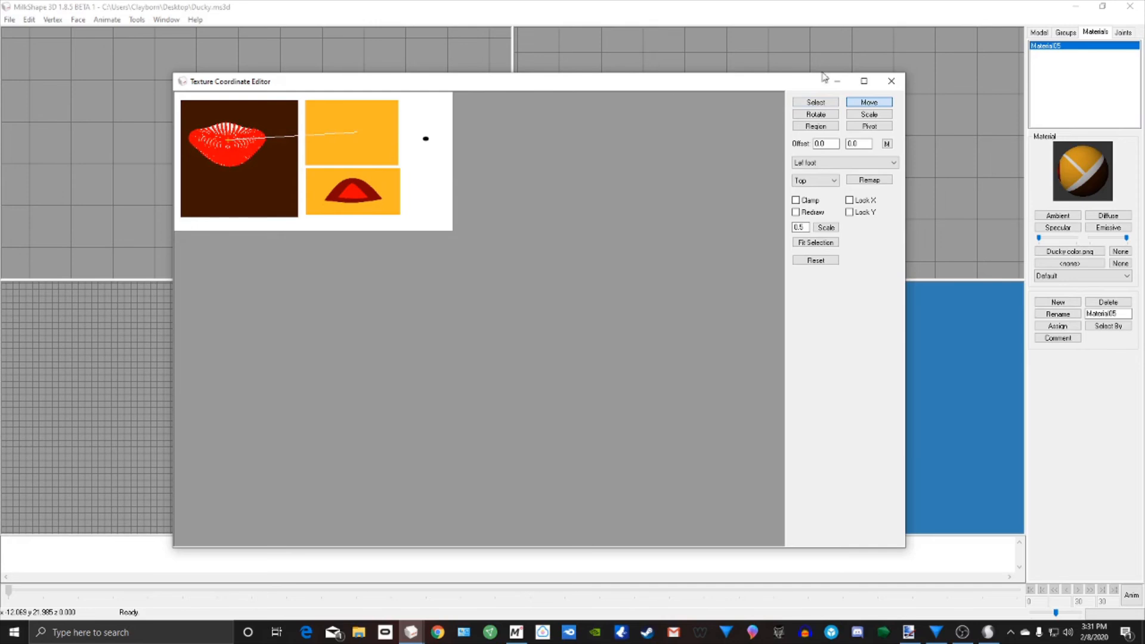
Step: Close the texture coordinate editor and scale the foot mesh down to a narrower, thinner and shorter tail shape
{"action": "left_click", "coordinate": [891, 81]}
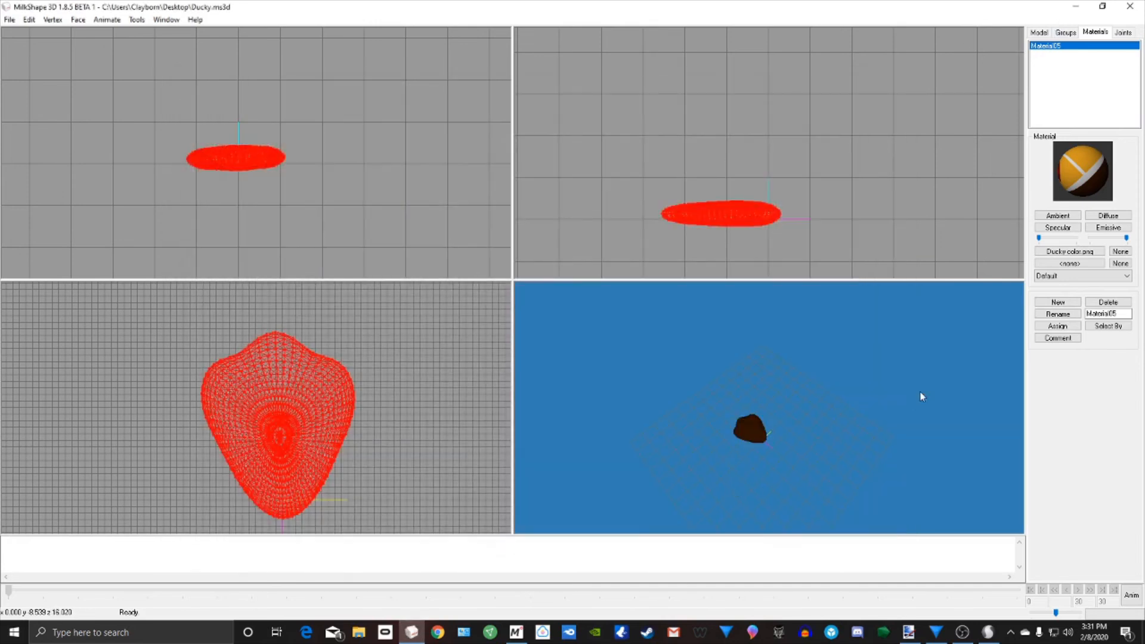
{"action": "scroll", "coordinate": [396, 450], "scroll_direction": "up", "scroll_amount": 2}
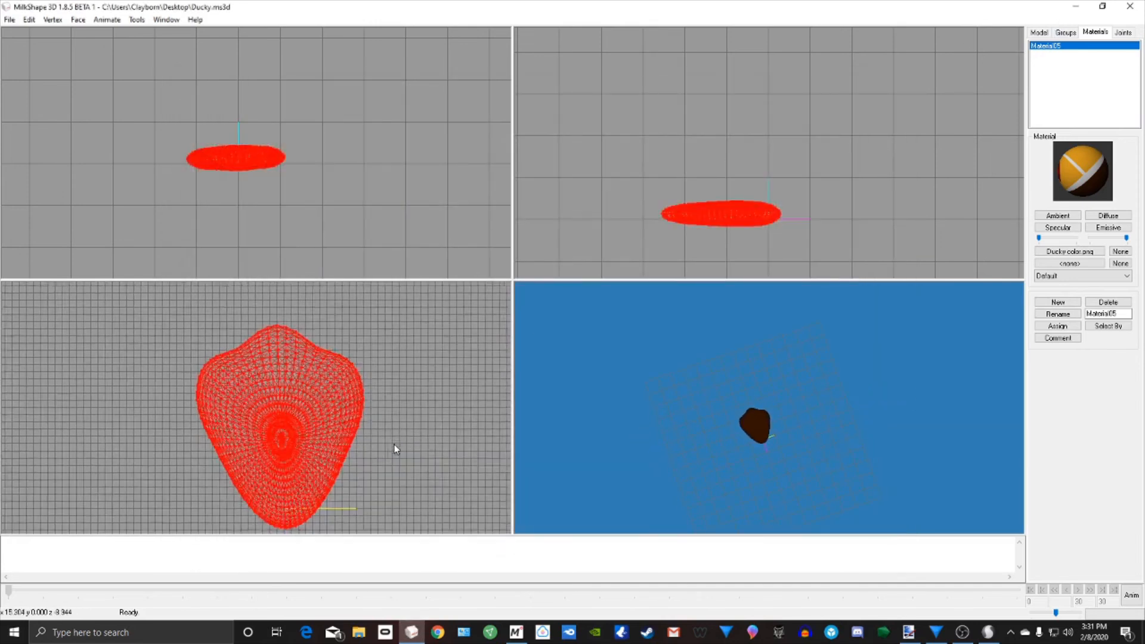
{"action": "left_click", "coordinate": [1038, 34]}
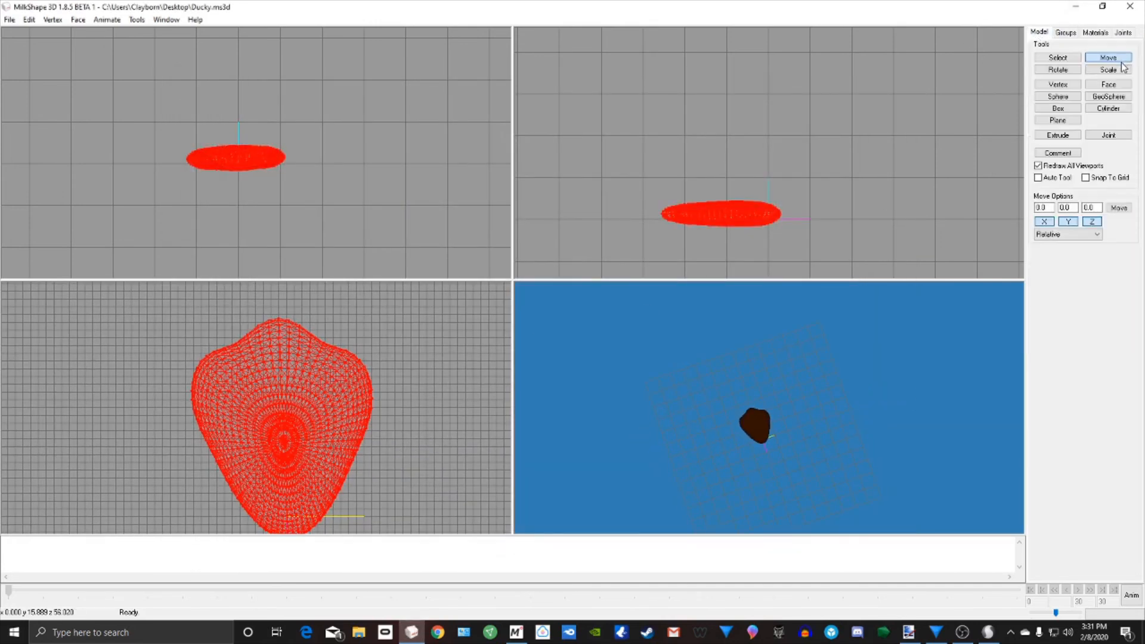
{"action": "left_click", "coordinate": [1120, 70]}
{"action": "left_click_drag", "start_coordinate": [310, 486], "coordinate": [349, 445]}
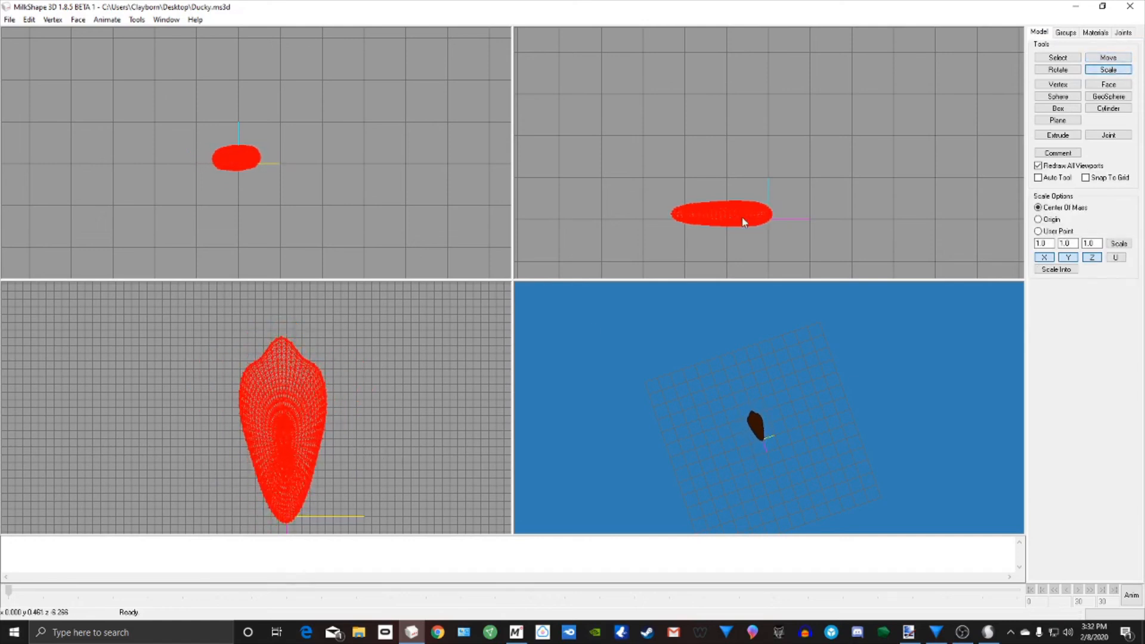
{"action": "left_click_drag", "start_coordinate": [264, 148], "coordinate": [266, 174]}
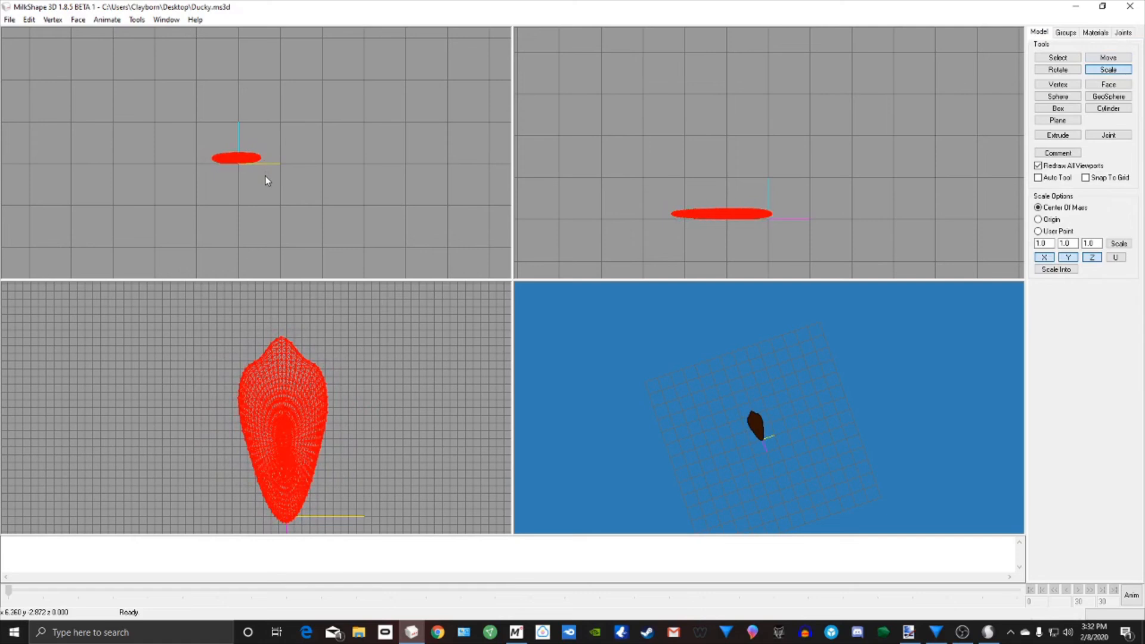
{"action": "left_click_drag", "start_coordinate": [362, 478], "coordinate": [352, 435]}
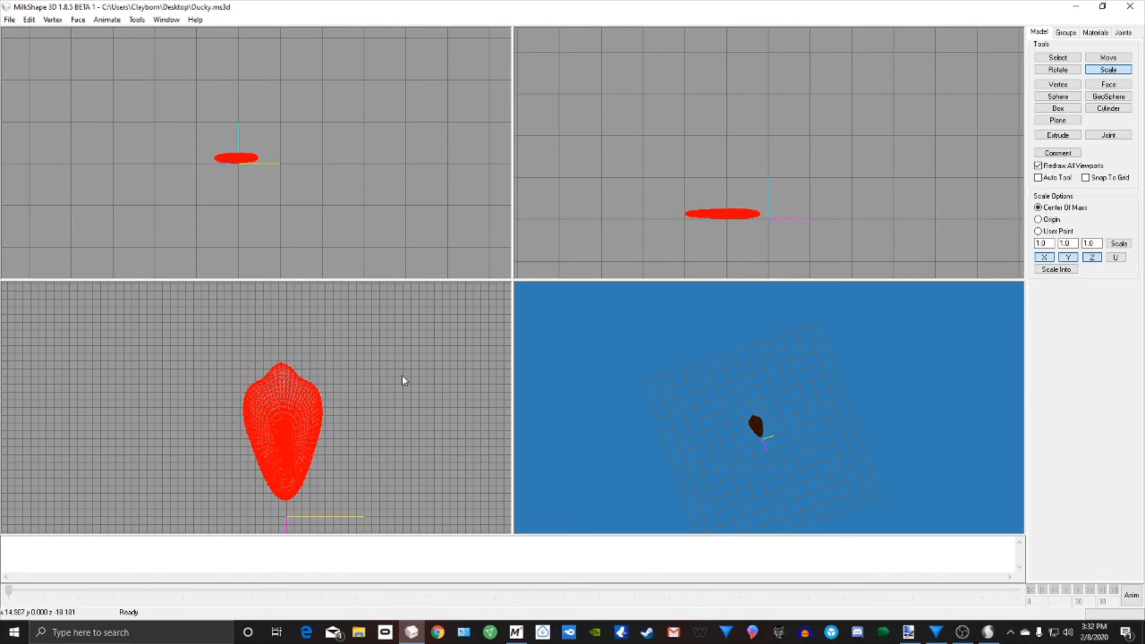
Step: Rotate the tail mesh half a turn in the top view and move it so its narrow end overlaps the origin
{"action": "middle_click_drag", "start_coordinate": [416, 412], "coordinate": [423, 333]}
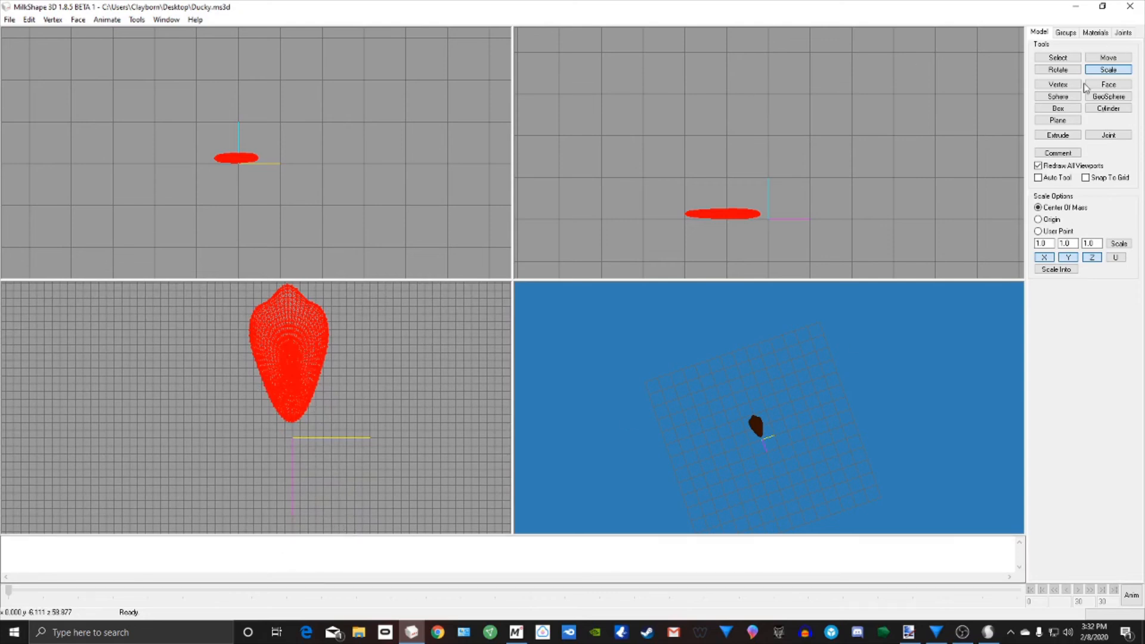
{"action": "left_click", "coordinate": [1057, 70]}
{"action": "left_click_drag", "start_coordinate": [262, 437], "coordinate": [332, 393]}
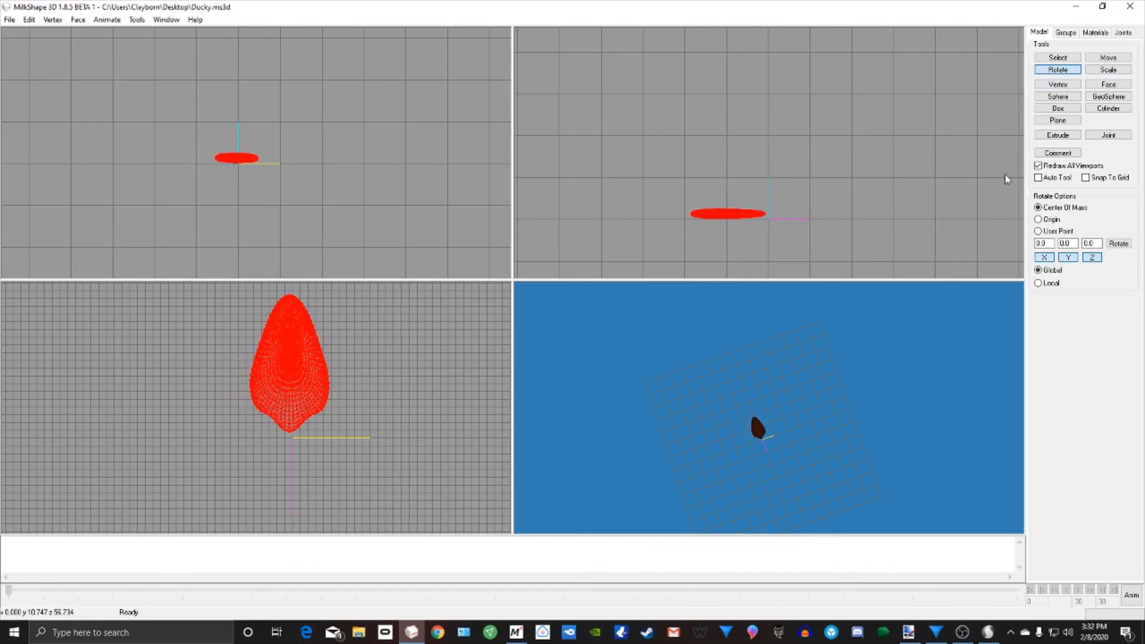
{"action": "left_click", "coordinate": [1103, 58]}
{"action": "left_click_drag", "start_coordinate": [305, 335], "coordinate": [302, 445]}
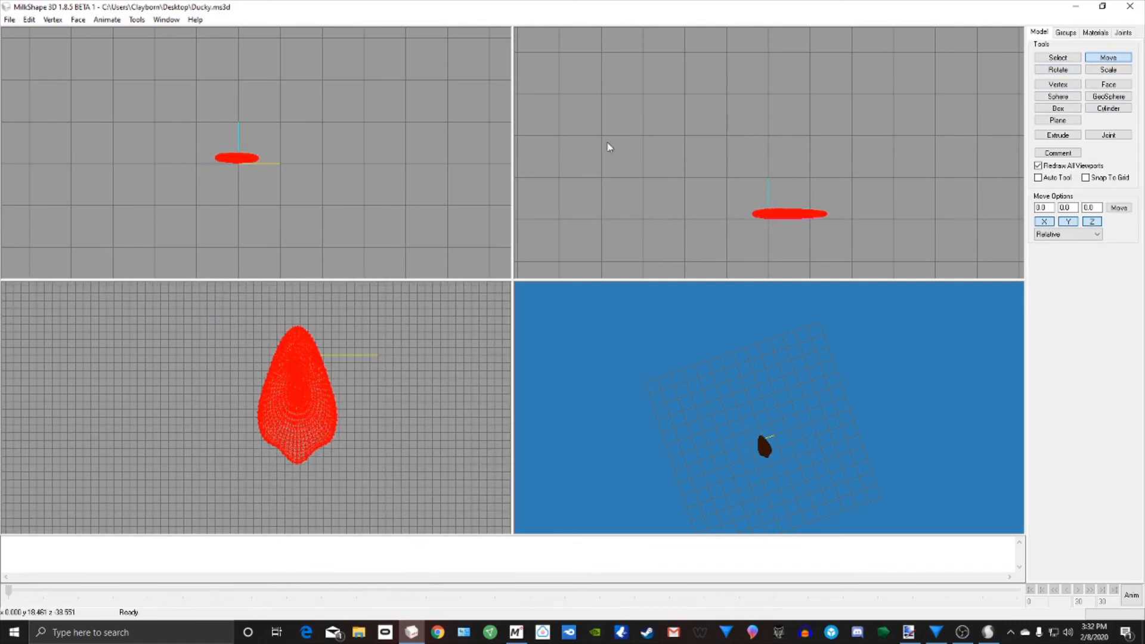
Step: Export the tail mesh in ASE format as Tail in the New folder
{"action": "left_click", "coordinate": [18, 22]}
{"action": "mouse_move", "coordinate": [27, 118]}
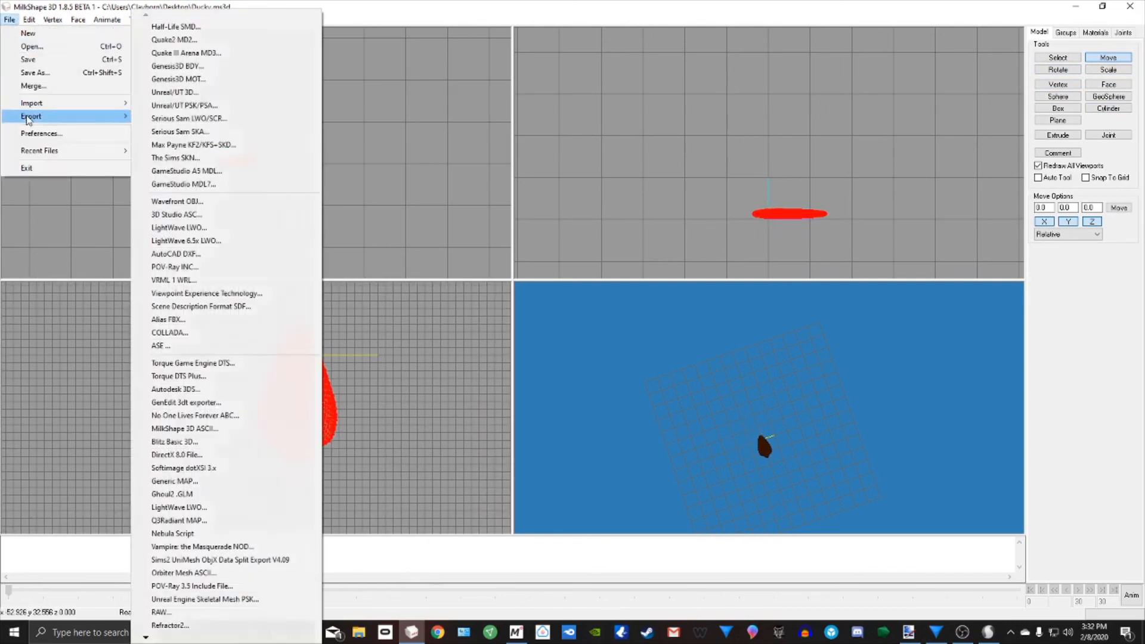
{"action": "left_click", "coordinate": [157, 346]}
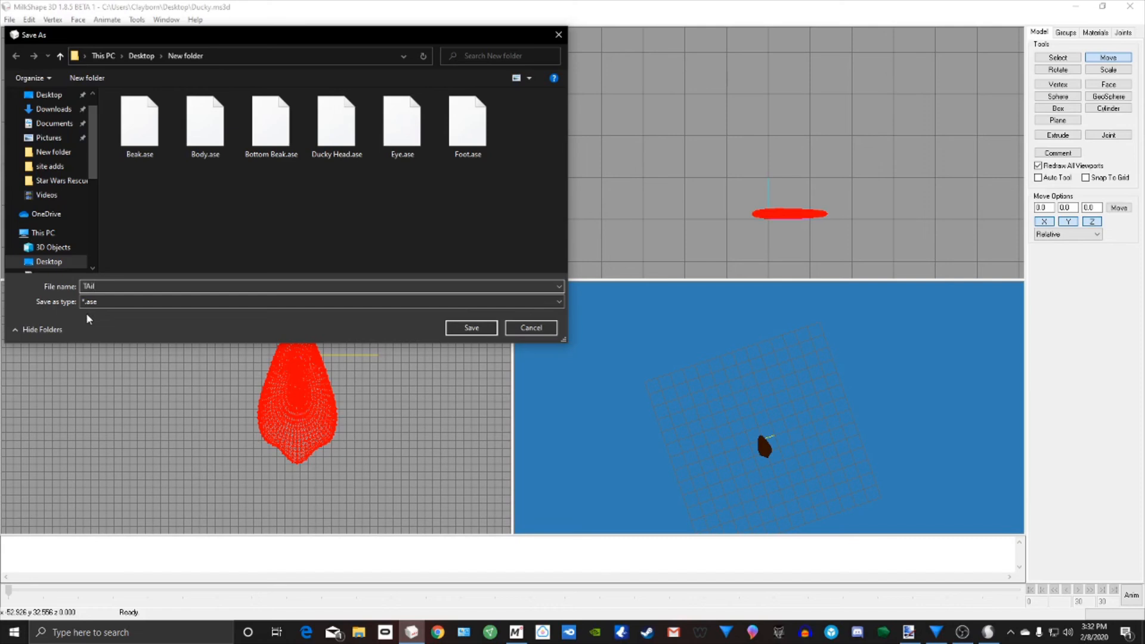
{"action": "key", "text": "BackSpace"}
{"action": "key", "text": "BackSpace"}
{"action": "key", "text": "BackSpace"}
{"action": "type", "text": "a"}
{"action": "left_click", "coordinate": [456, 330]}
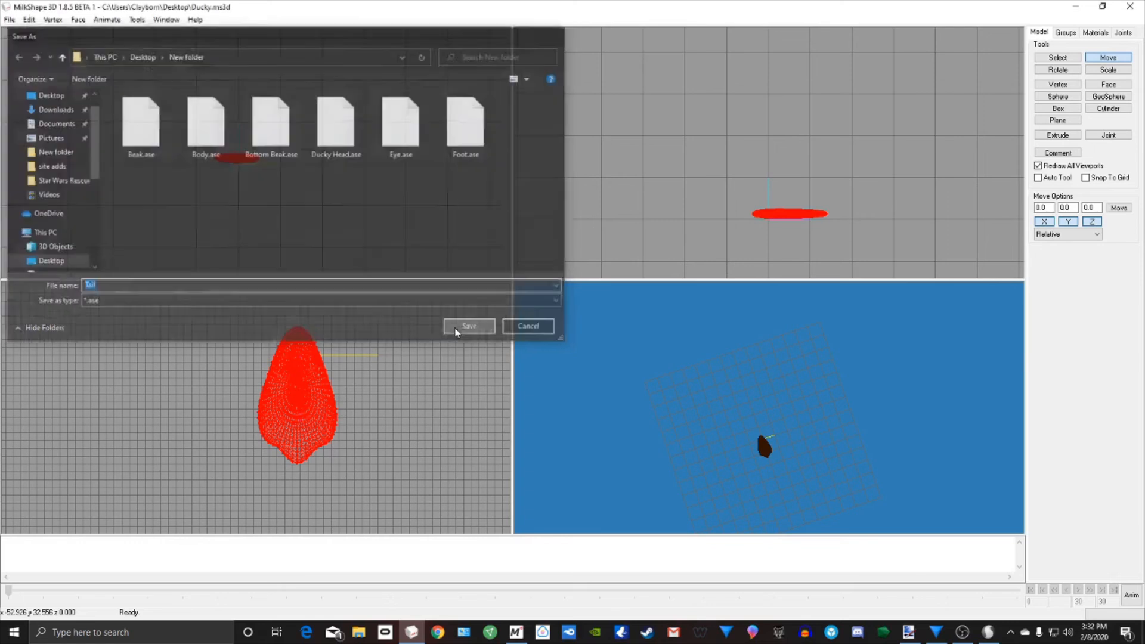
{"action": "left_click", "coordinate": [452, 408]}
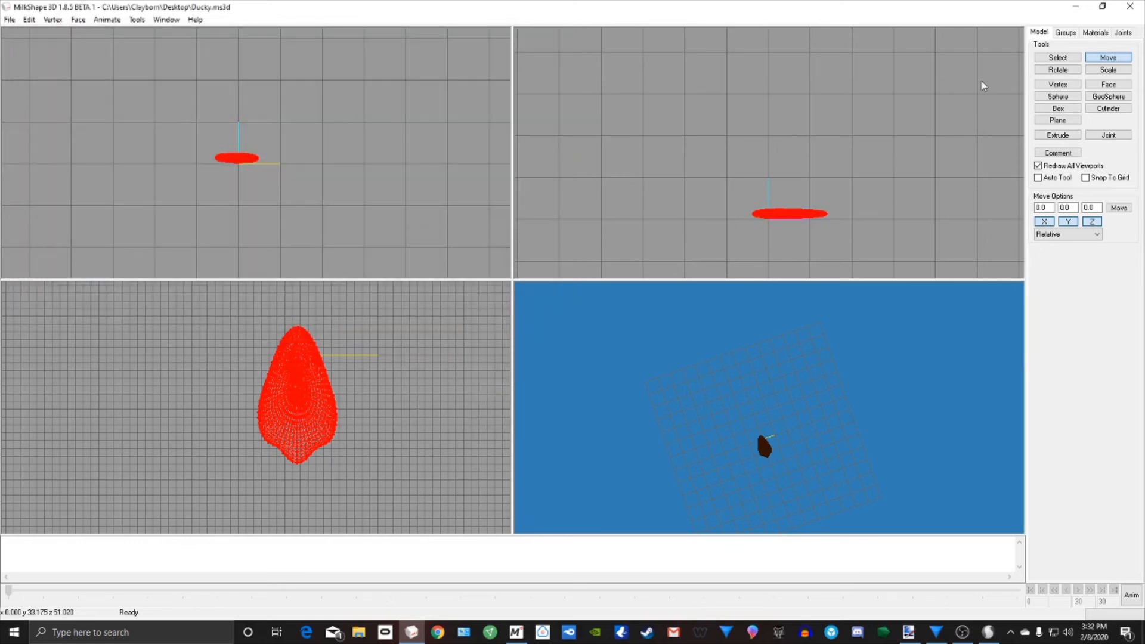
Step: Switch to Muvizu and load Tail.ase as the character's custom tail attachment
{"action": "left_click", "coordinate": [1076, 7]}
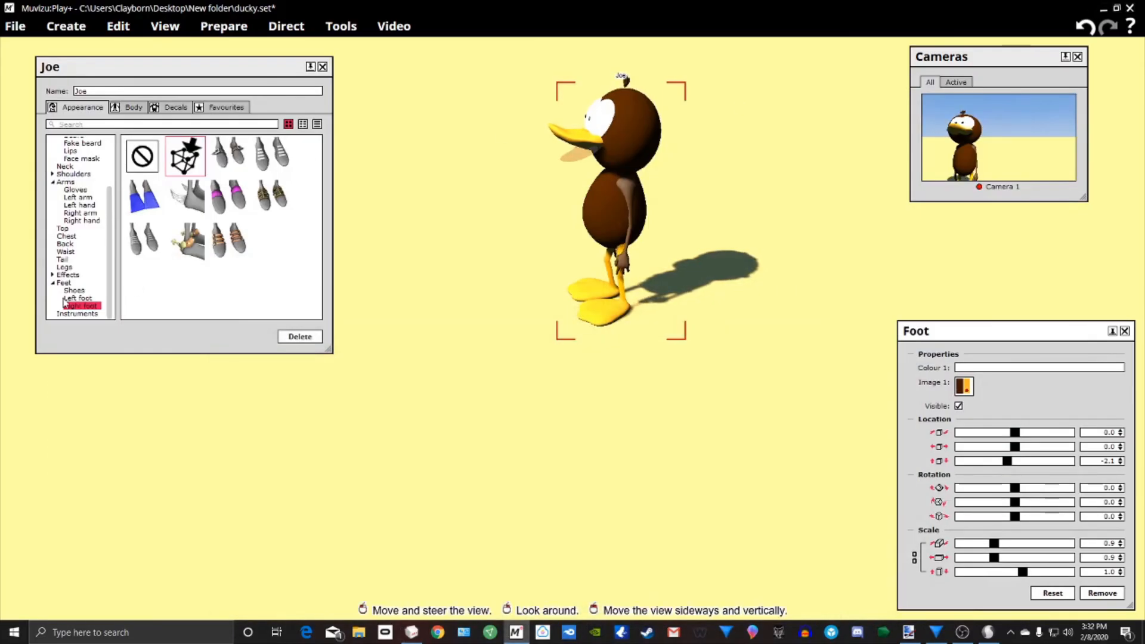
{"action": "left_click", "coordinate": [73, 261]}
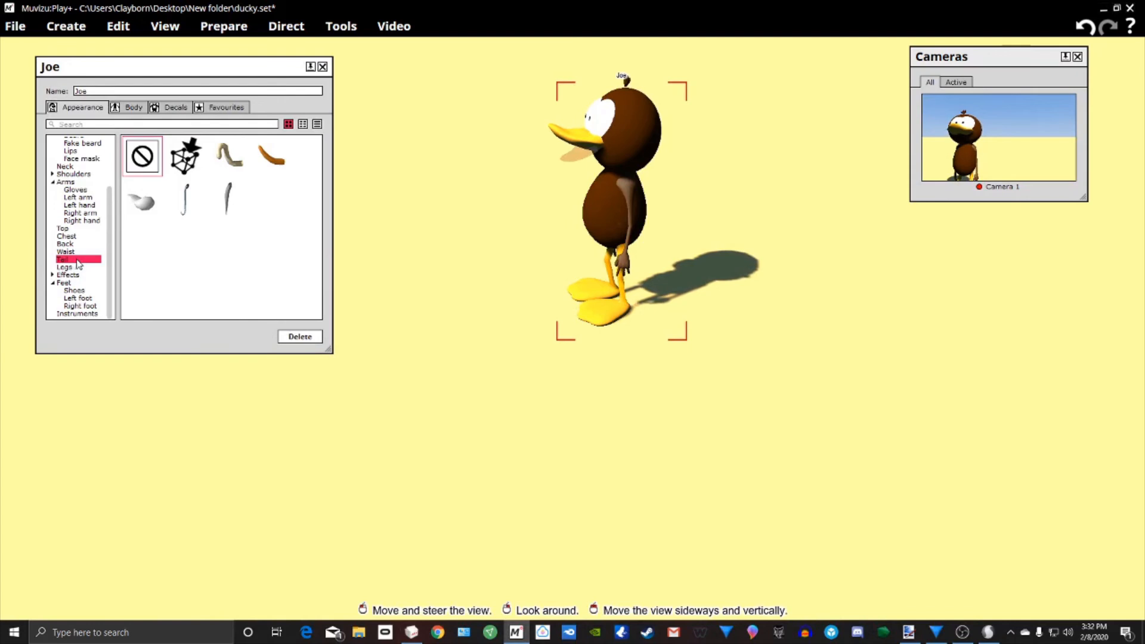
{"action": "left_click", "coordinate": [185, 156]}
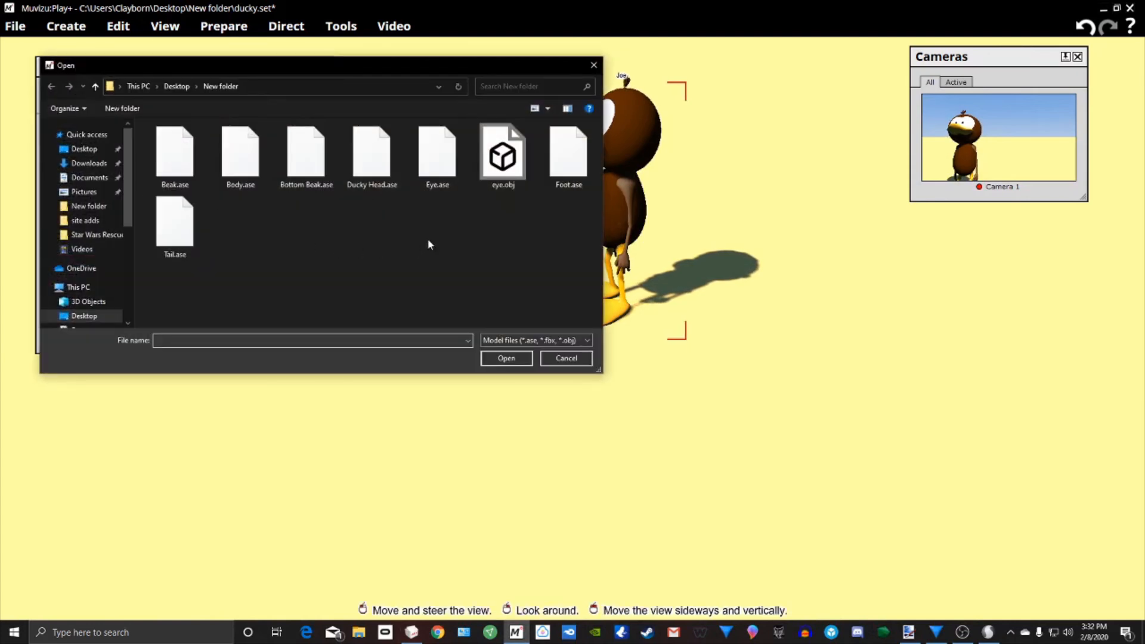
{"action": "left_click", "coordinate": [182, 241]}
{"action": "left_click", "coordinate": [505, 358]}
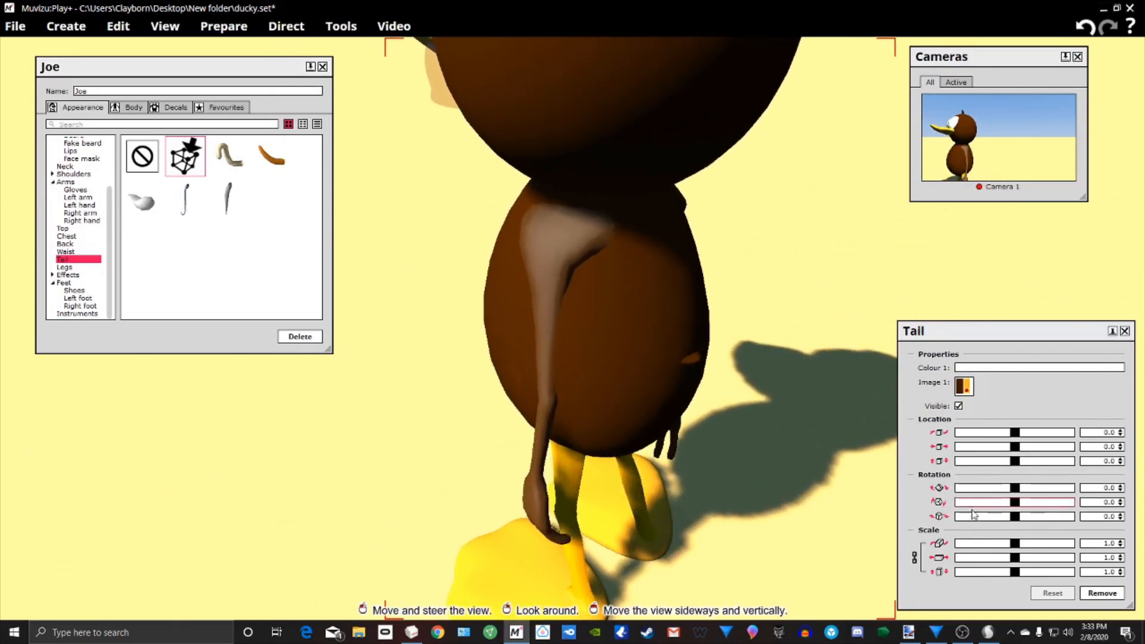
Step: Place the tail on the duck's lower back with horizontal location 8.5, vertical location -6.0, an upward tilt and uniform scale 1.1
{"action": "left_click_drag", "start_coordinate": [1015, 447], "coordinate": [990, 461]}
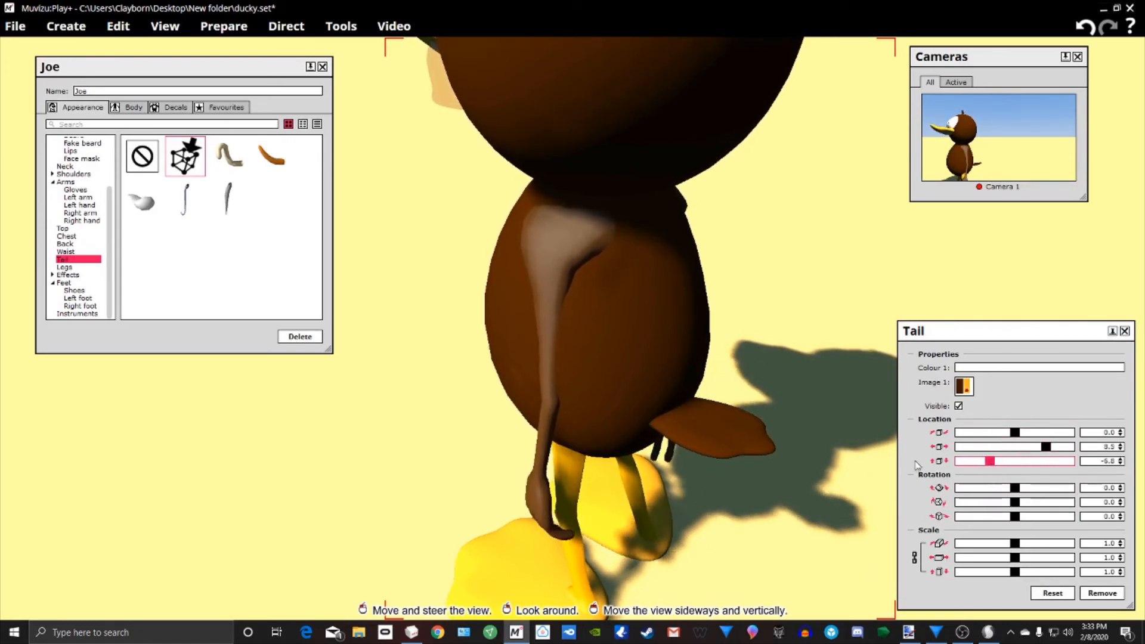
{"action": "left_click_drag", "start_coordinate": [1009, 517], "coordinate": [1011, 516]}
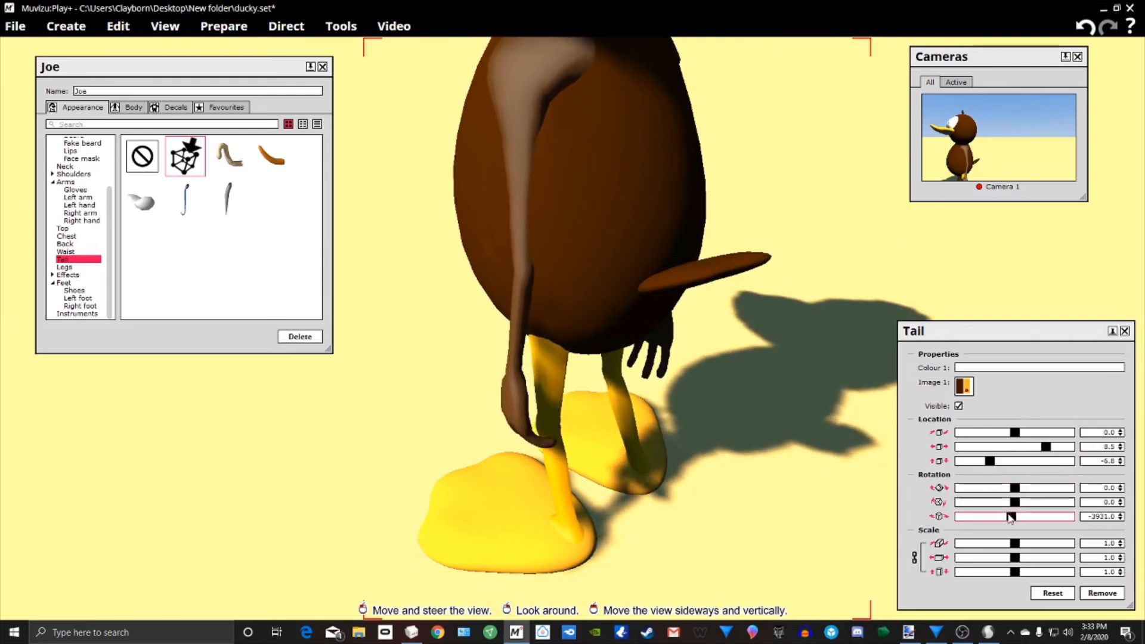
{"action": "right_click_drag", "start_coordinate": [696, 263], "coordinate": [585, 263]}
{"action": "right_click_drag", "start_coordinate": [680, 232], "coordinate": [662, 233]}
{"action": "scroll", "coordinate": [662, 233], "scroll_direction": "down", "scroll_amount": 5}
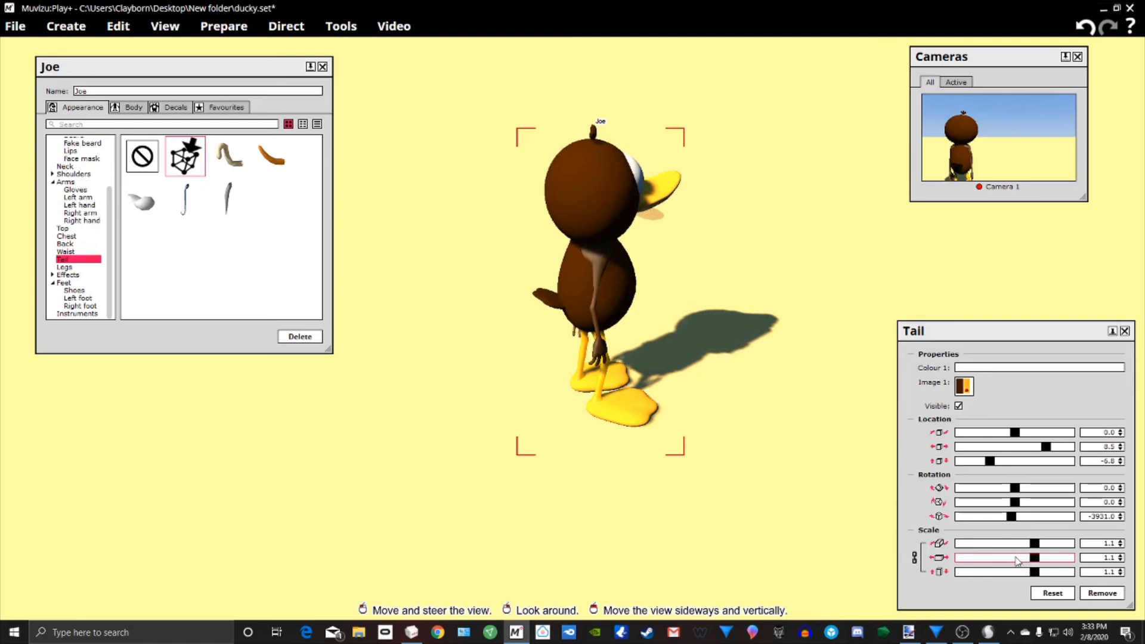
Step: Examine the duck from the front, the side and behind to check how the tail fits
{"action": "right_click_drag", "start_coordinate": [603, 280], "coordinate": [746, 427]}
{"action": "left_click_drag", "start_coordinate": [746, 426], "coordinate": [746, 358]}
{"action": "right_click_drag", "start_coordinate": [746, 358], "coordinate": [680, 265]}
{"action": "right_click_drag", "start_coordinate": [662, 210], "coordinate": [707, 211]}
{"action": "left_click_drag", "start_coordinate": [785, 319], "coordinate": [787, 349]}
{"action": "right_click_drag", "start_coordinate": [787, 349], "coordinate": [861, 312]}
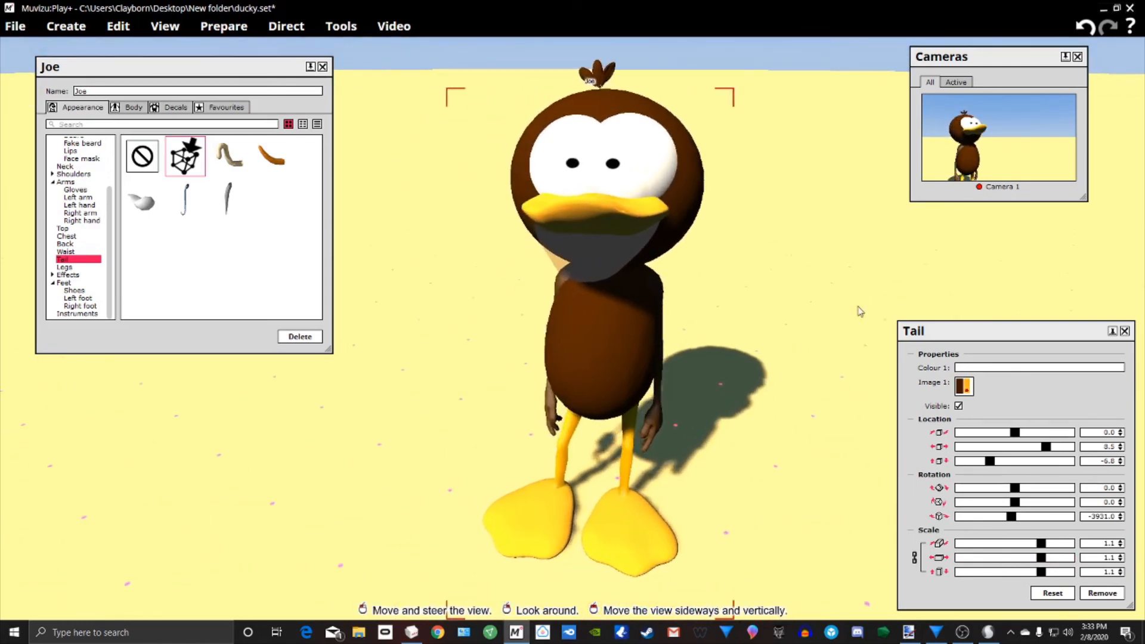
{"action": "left_click", "coordinate": [959, 406]}
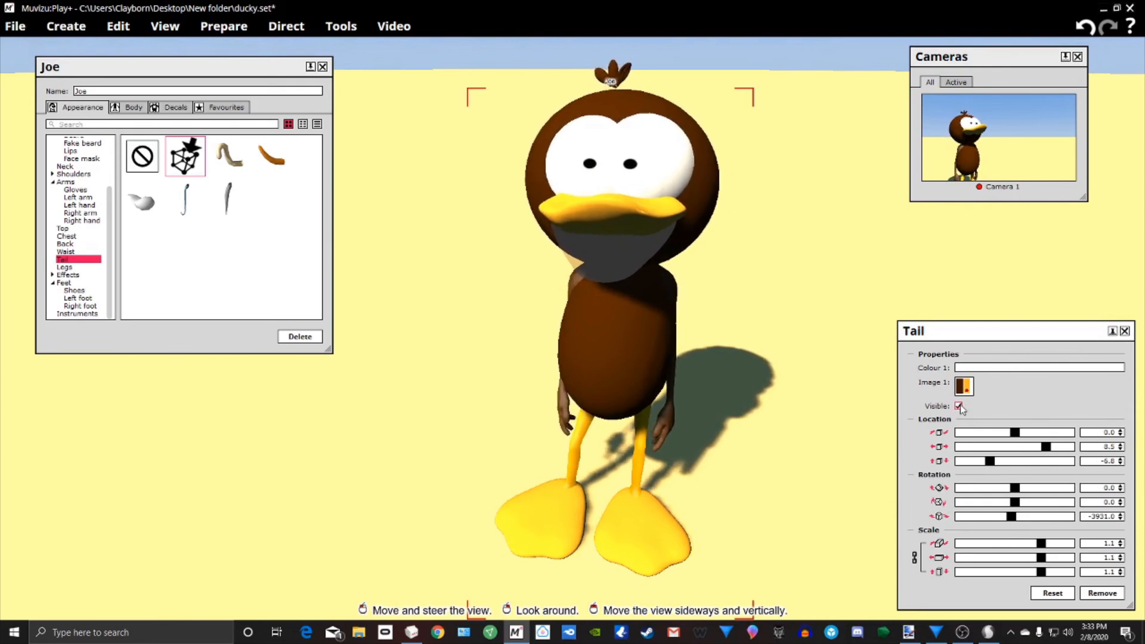
{"action": "right_click_drag", "start_coordinate": [607, 308], "coordinate": [502, 308]}
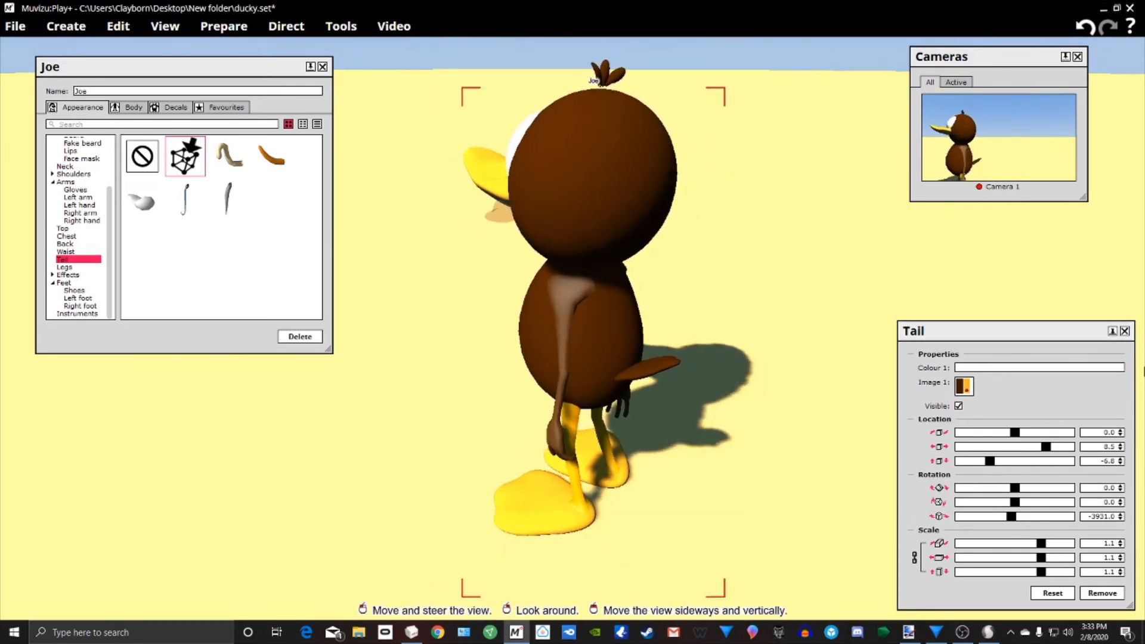
Step: Close the tail's properties and the character editor, and turn the view back toward the duck's front
{"action": "left_click", "coordinate": [1125, 331]}
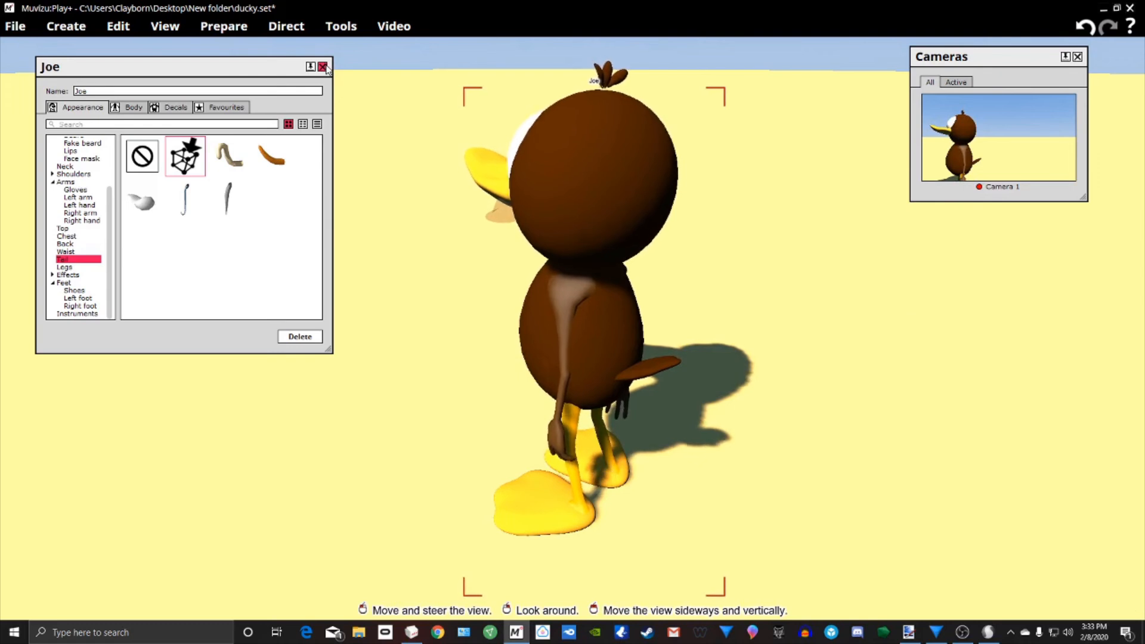
{"action": "left_click", "coordinate": [323, 67]}
{"action": "right_click_drag", "start_coordinate": [608, 237], "coordinate": [739, 251]}
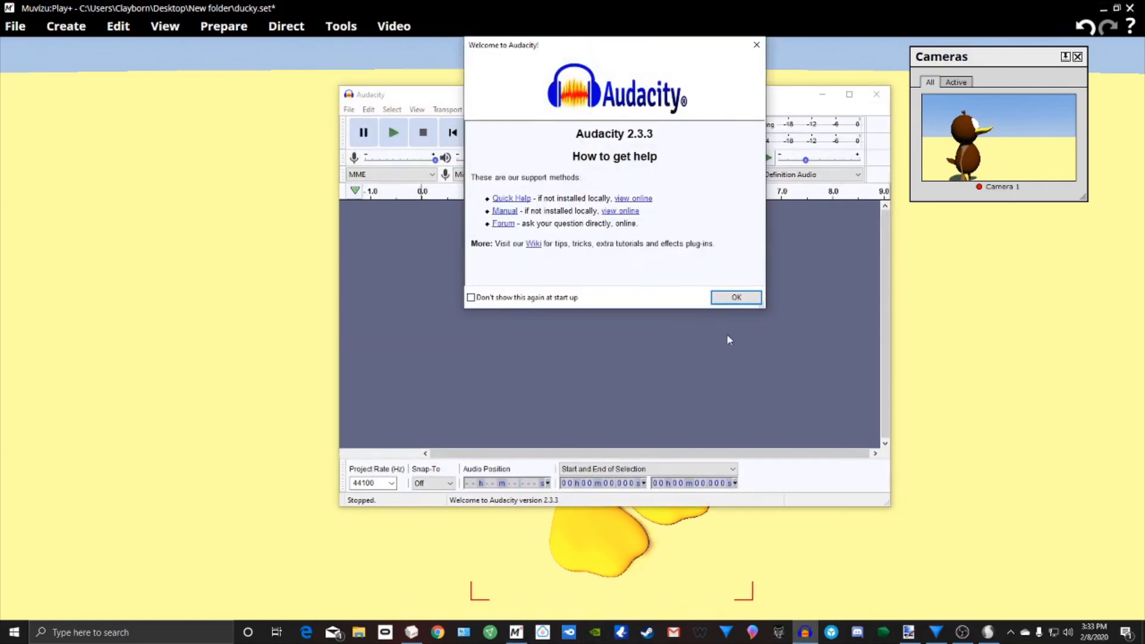
Step: Dismiss Audacity's welcome message, record a short voice track of about 3 seconds and play it back from 0.604 s
{"action": "left_click", "coordinate": [740, 300]}
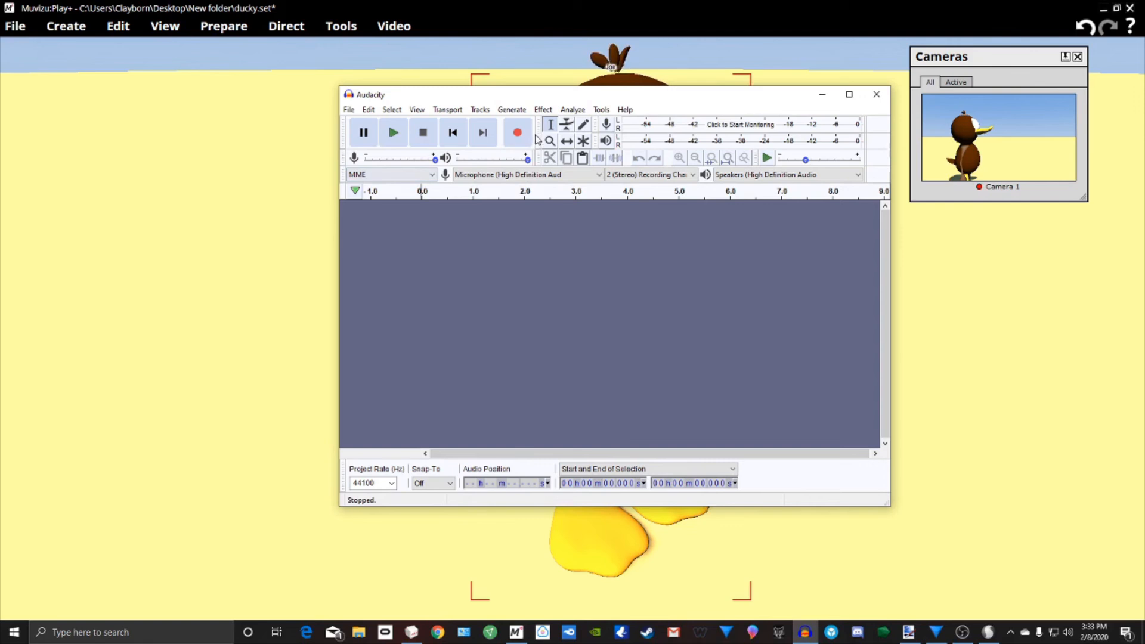
{"action": "left_click", "coordinate": [519, 133]}
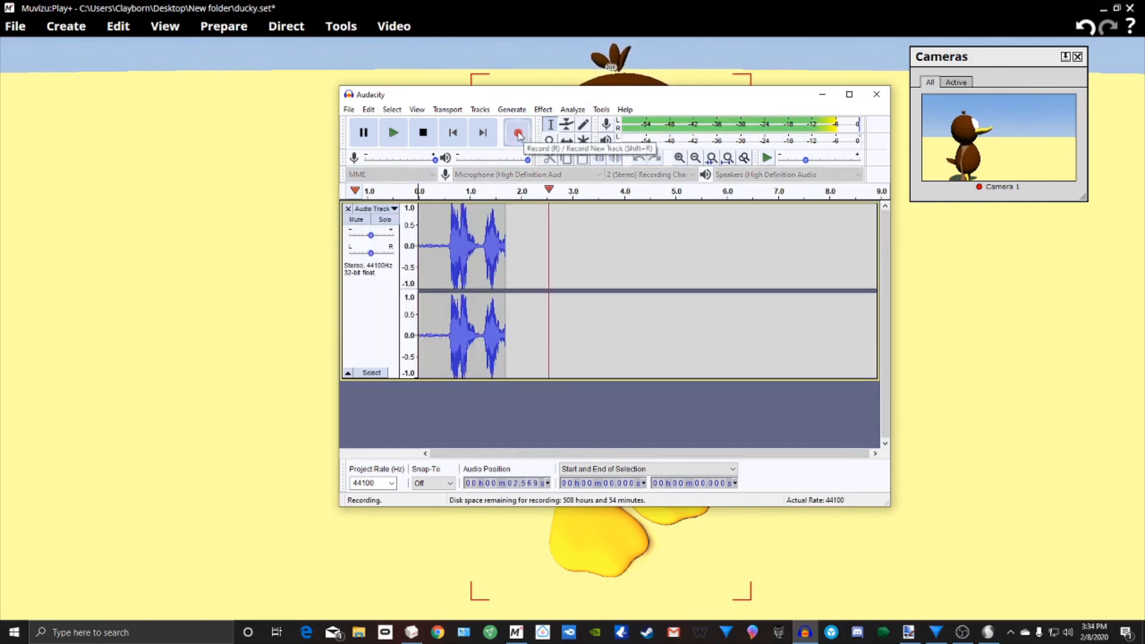
{"action": "left_click", "coordinate": [424, 133]}
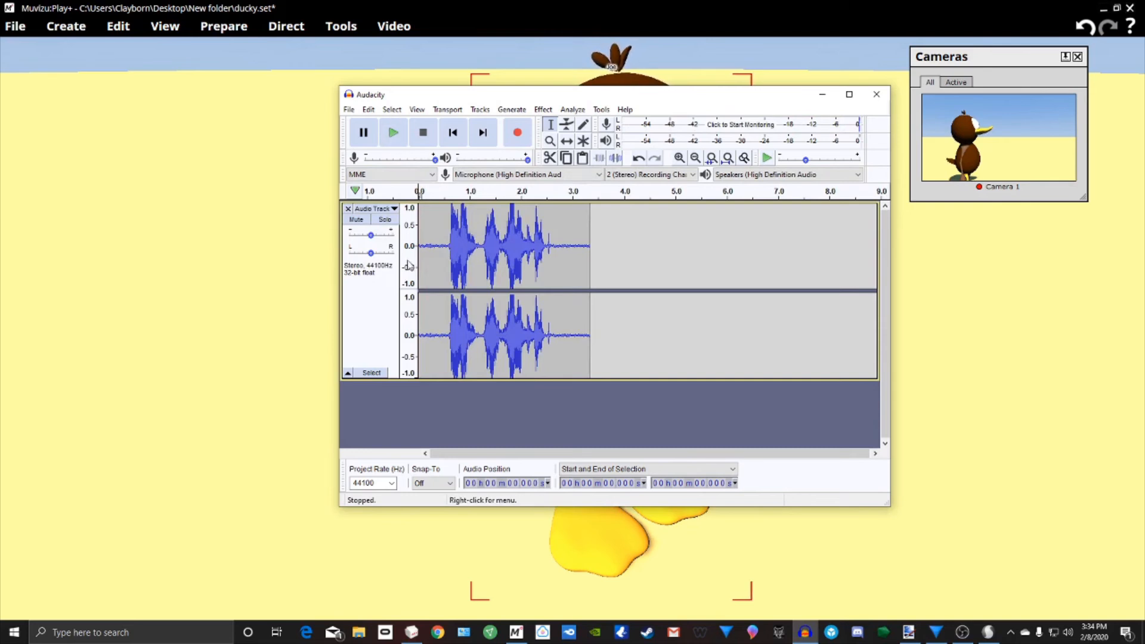
{"action": "left_click", "coordinate": [450, 243]}
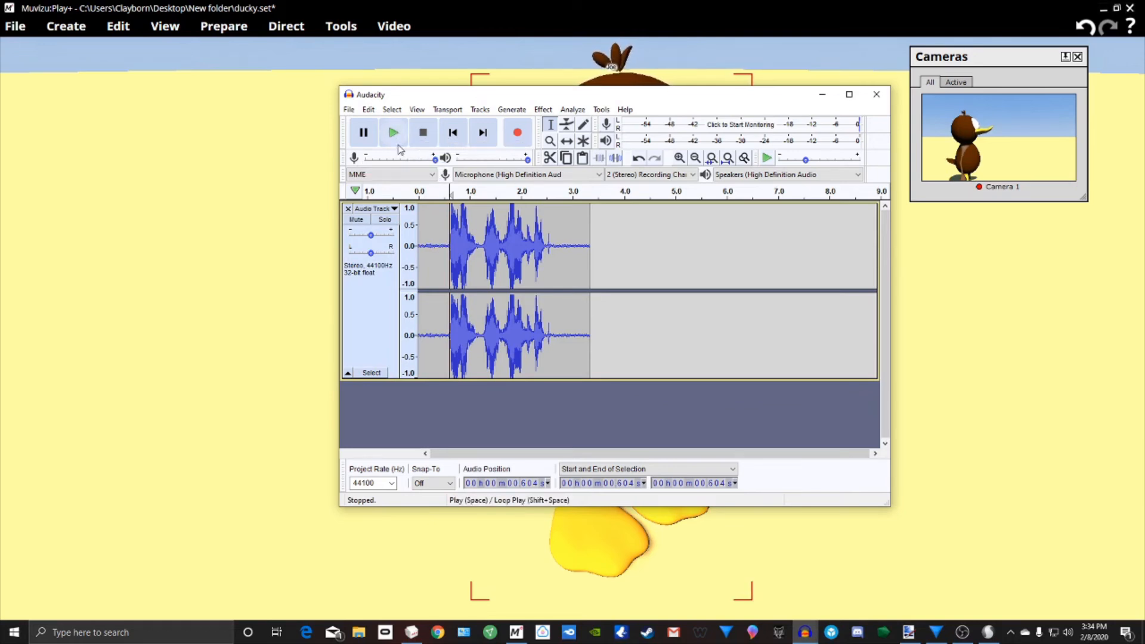
{"action": "left_click", "coordinate": [393, 133]}
Step: Export the recording as a WAV file named duck in the New folder and close Audacity to return to Muvizu
{"action": "left_click", "coordinate": [352, 110]}
{"action": "mouse_move", "coordinate": [378, 196]}
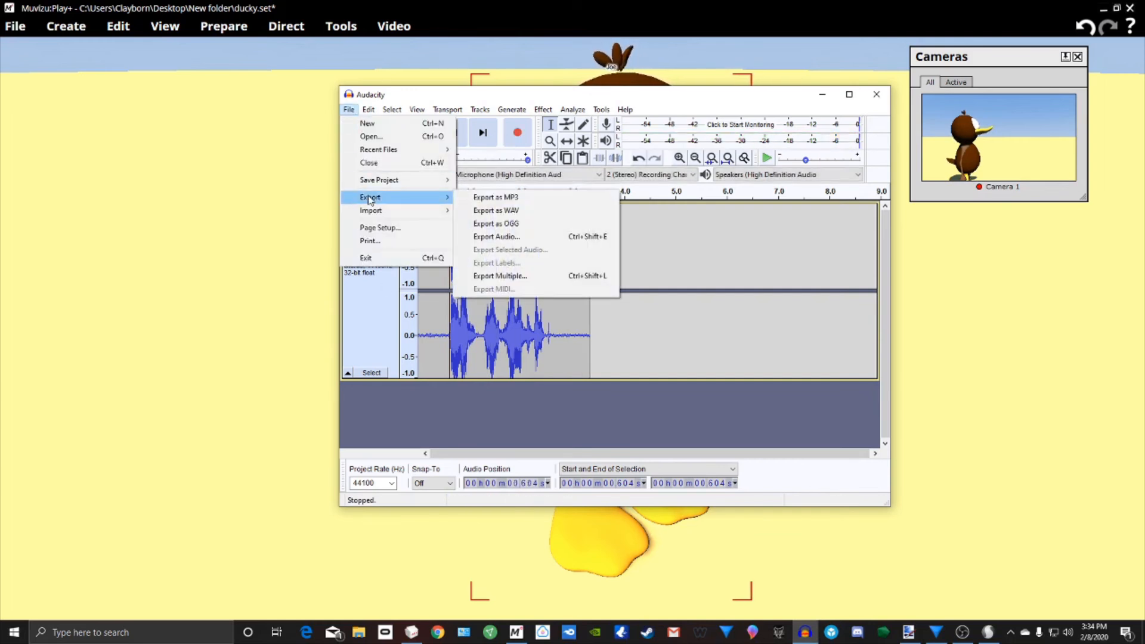
{"action": "left_click", "coordinate": [510, 210]}
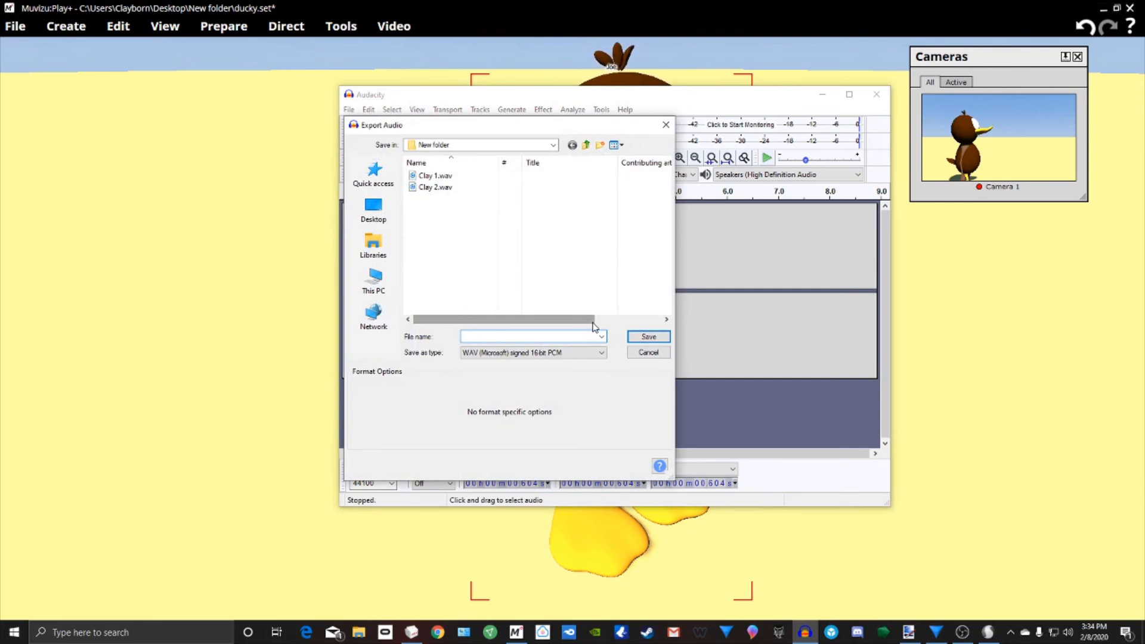
{"action": "type", "text": "d"}
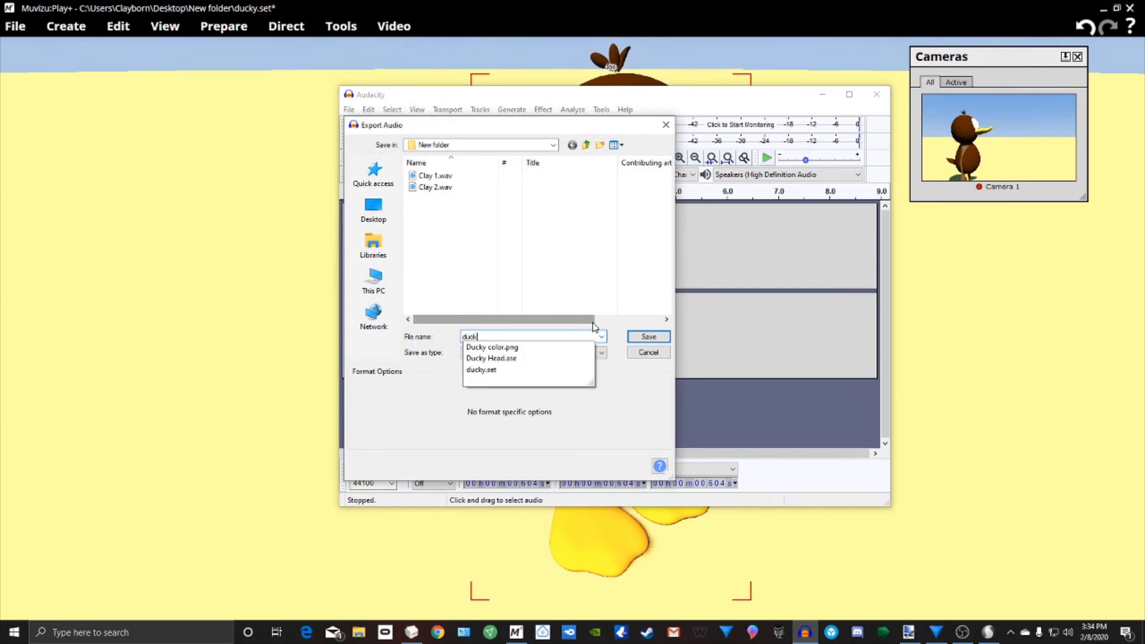
{"action": "type", "text": "uck"}
{"action": "left_click", "coordinate": [648, 337]}
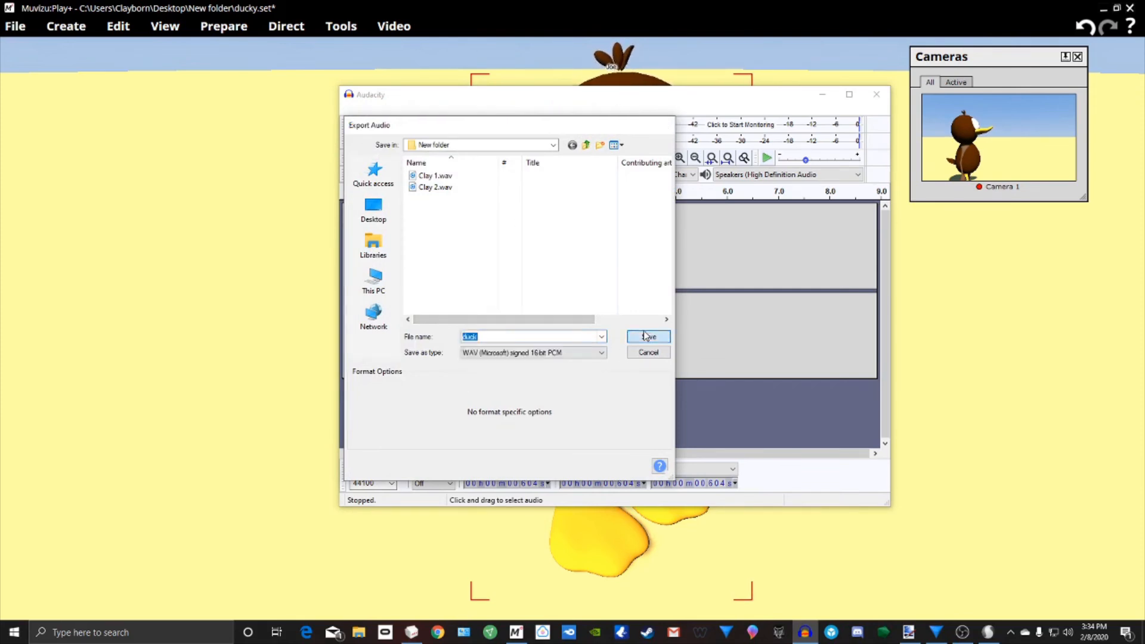
{"action": "left_click", "coordinate": [618, 417]}
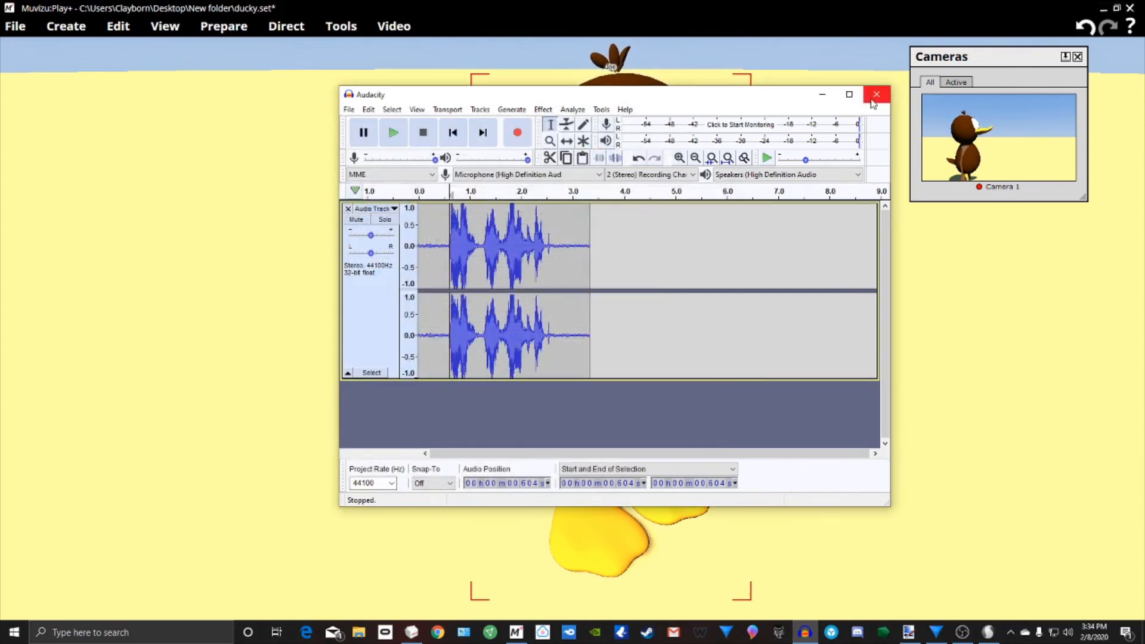
{"action": "left_click", "coordinate": [873, 98]}
{"action": "left_click", "coordinate": [636, 300]}
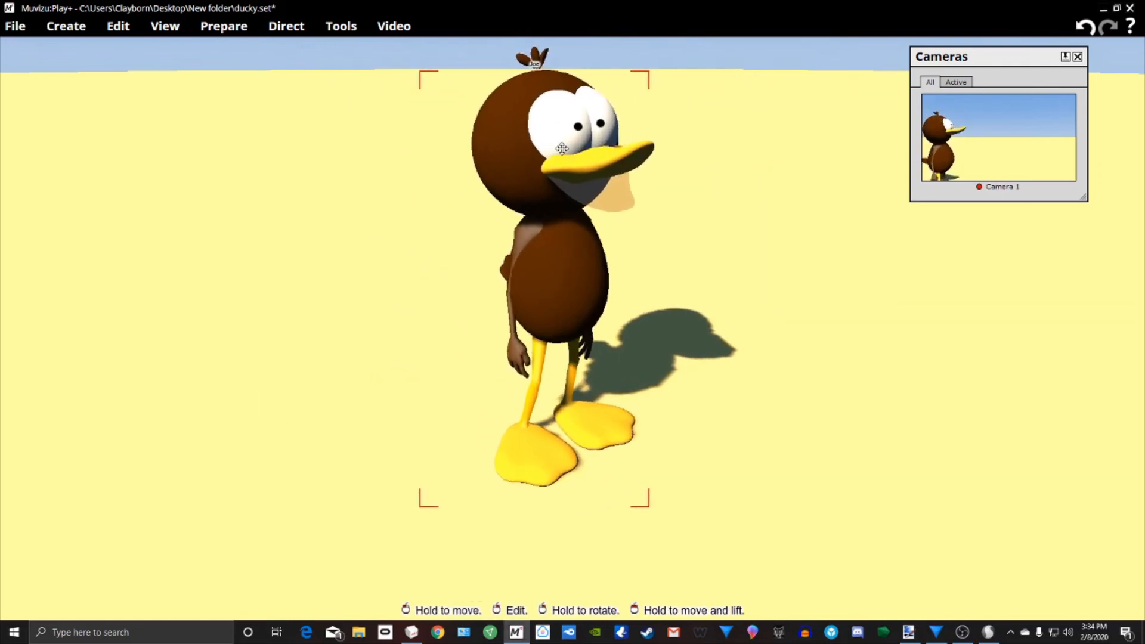
Step: Rotate the duck and view to examine its beak, body and tail from the side and at a front angle
{"action": "left_click_drag", "start_coordinate": [674, 358], "coordinate": [680, 304]}
{"action": "right_click_drag", "start_coordinate": [550, 220], "coordinate": [453, 220]}
{"action": "left_click_drag", "start_coordinate": [550, 220], "coordinate": [654, 195]}
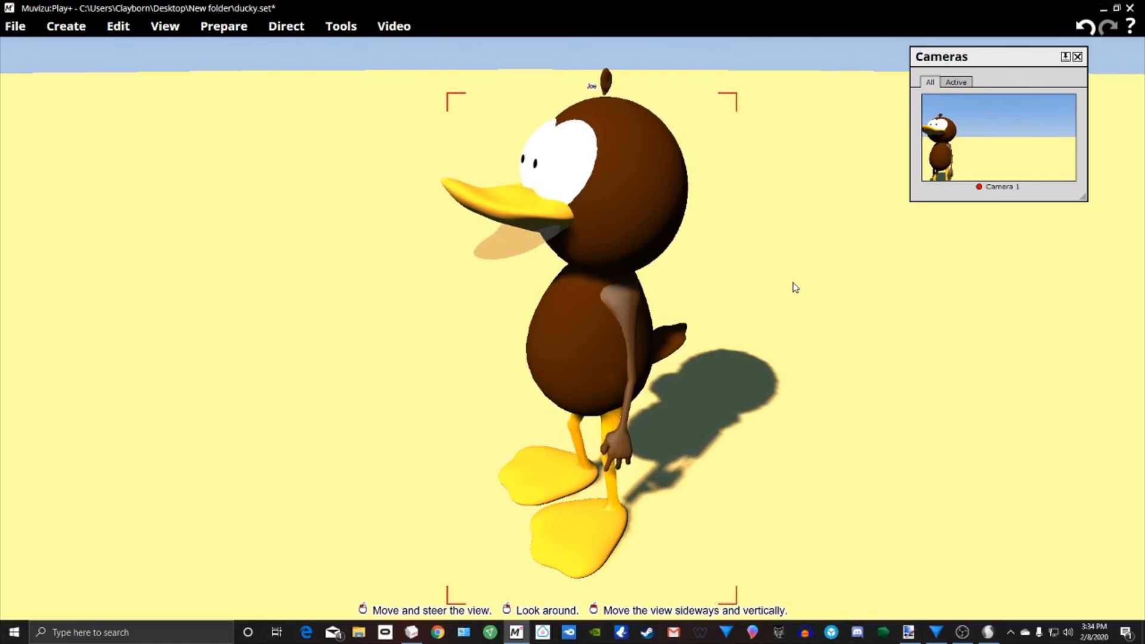
{"action": "middle_click_drag", "start_coordinate": [776, 284], "coordinate": [789, 307]}
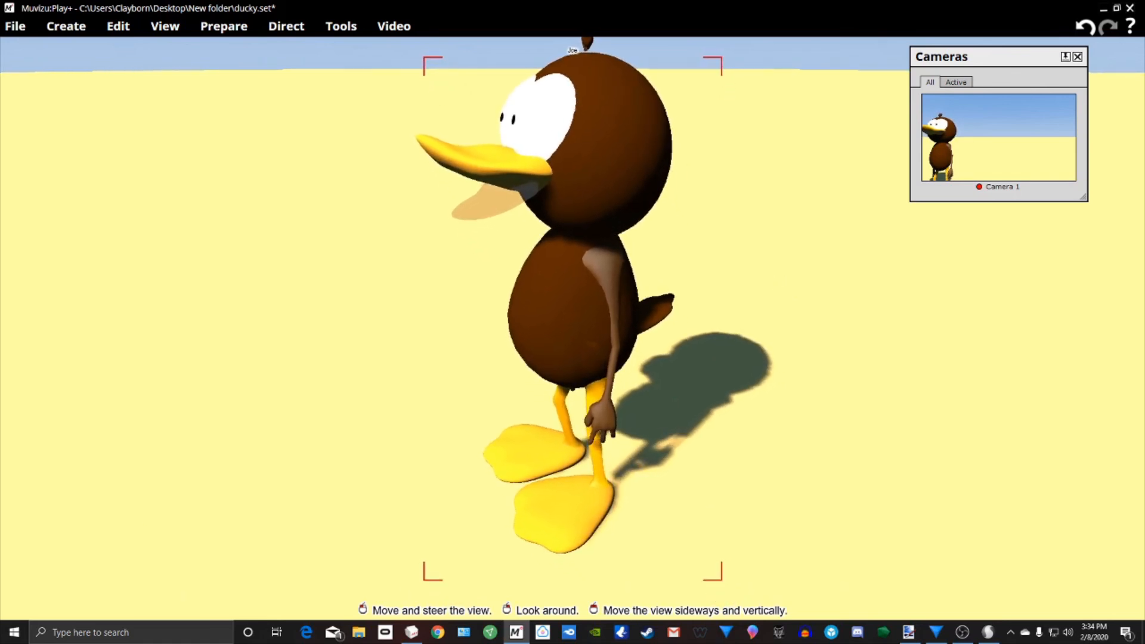
{"action": "right_click_drag", "start_coordinate": [578, 284], "coordinate": [626, 286]}
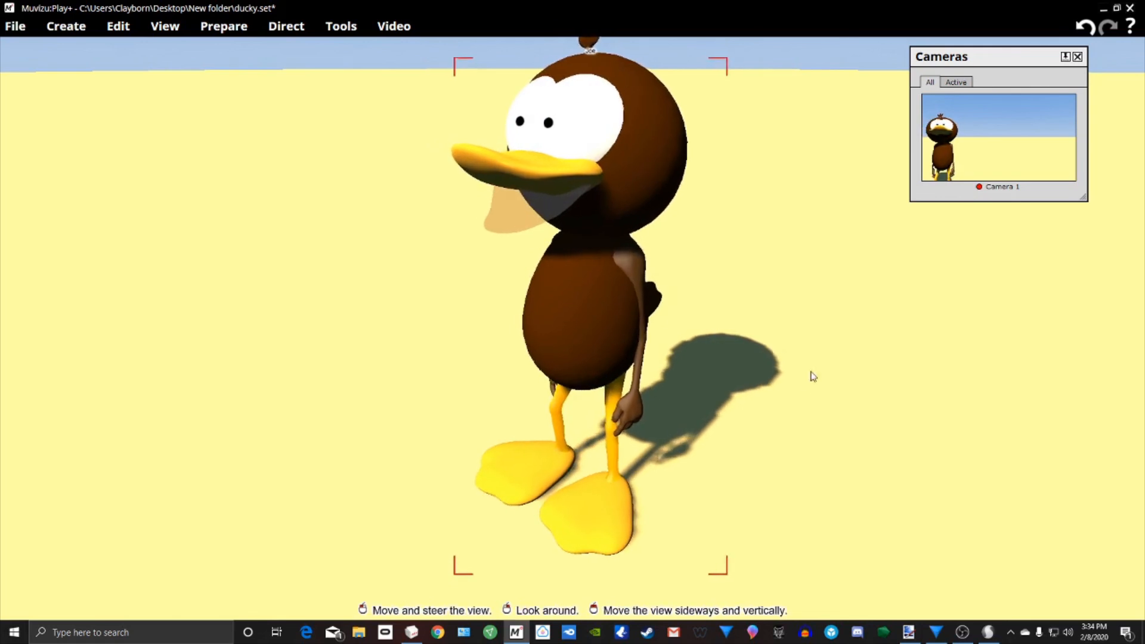
{"action": "right_click_drag", "start_coordinate": [681, 316], "coordinate": [681, 295]}
{"action": "left_click_drag", "start_coordinate": [634, 225], "coordinate": [623, 224]}
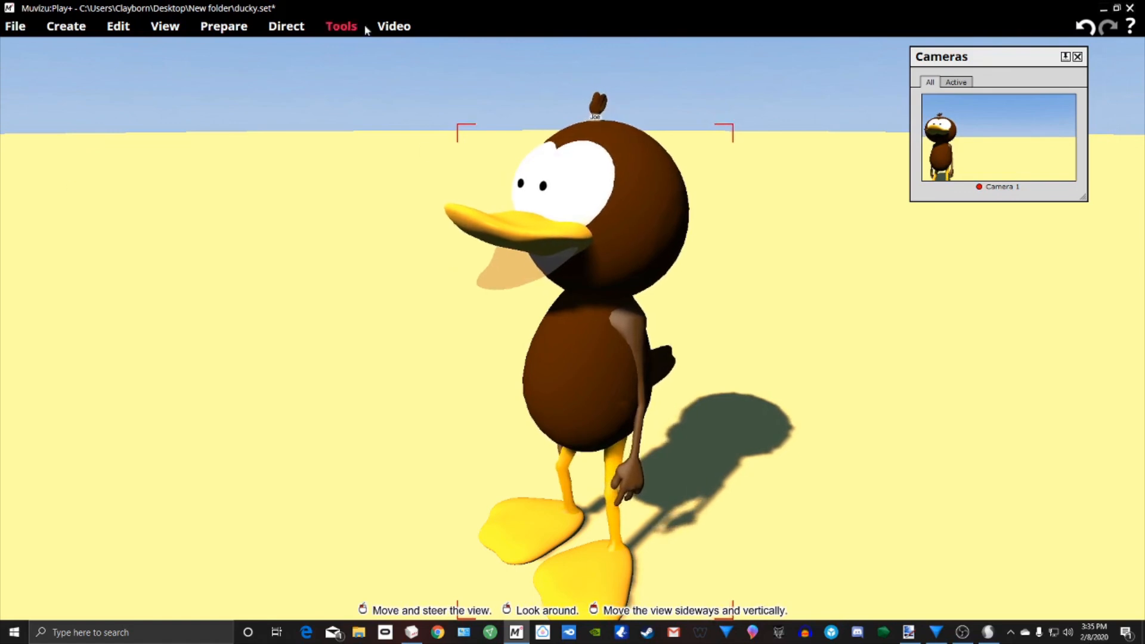
Step: Replace the Doorbell sound effect with the imported duck.wav, play it back, and turn the duck to face front
{"action": "left_click", "coordinate": [223, 26]}
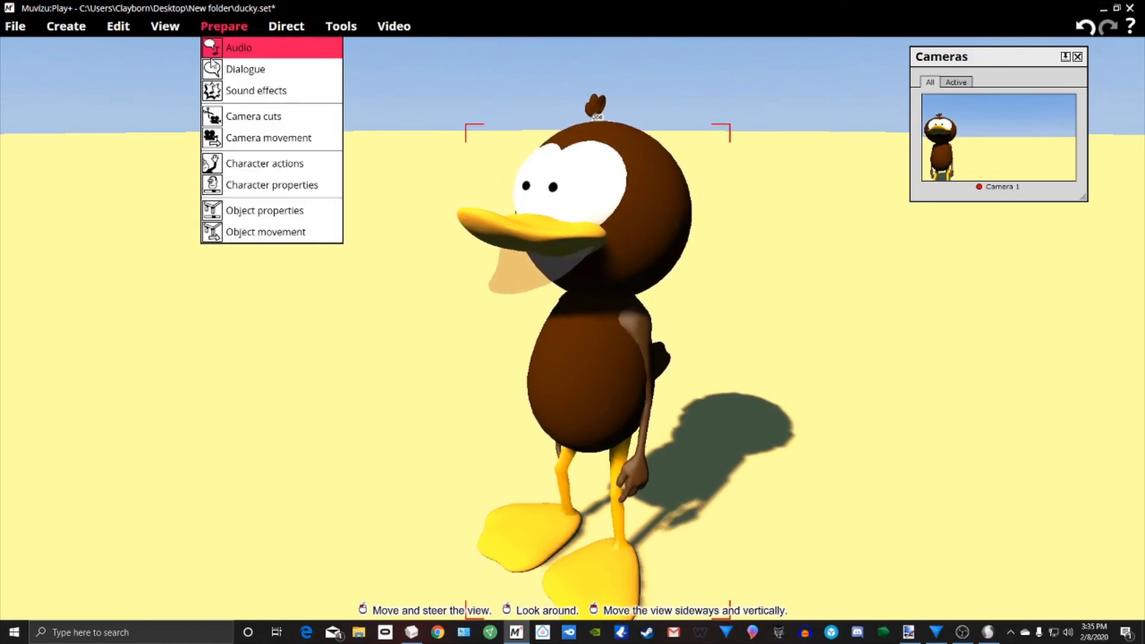
{"action": "left_click", "coordinate": [256, 89]}
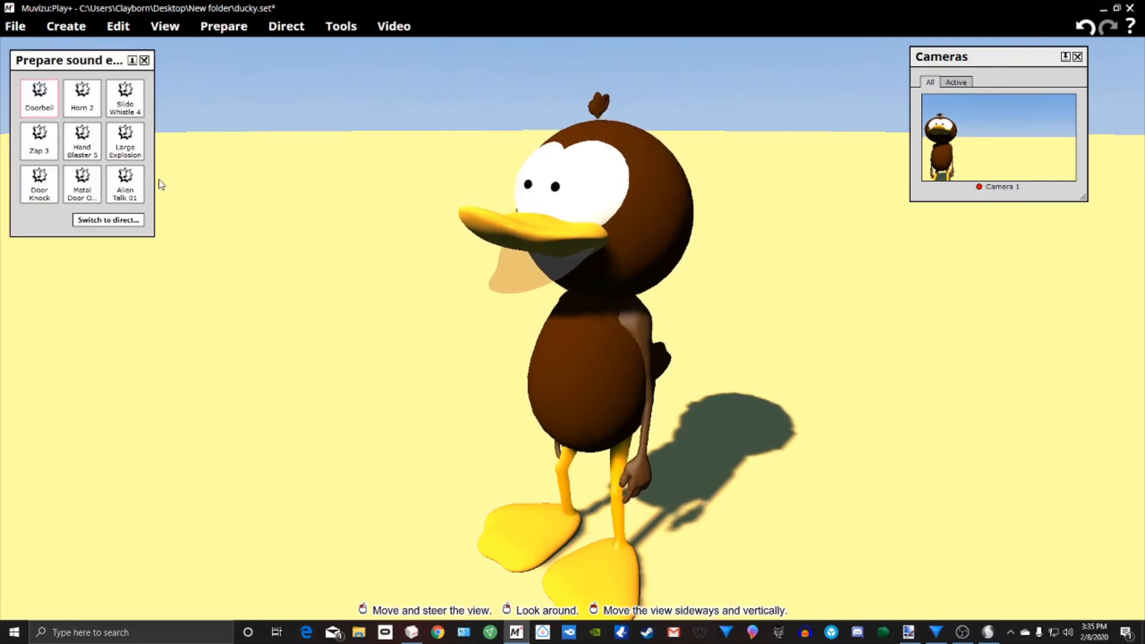
{"action": "left_click", "coordinate": [41, 109]}
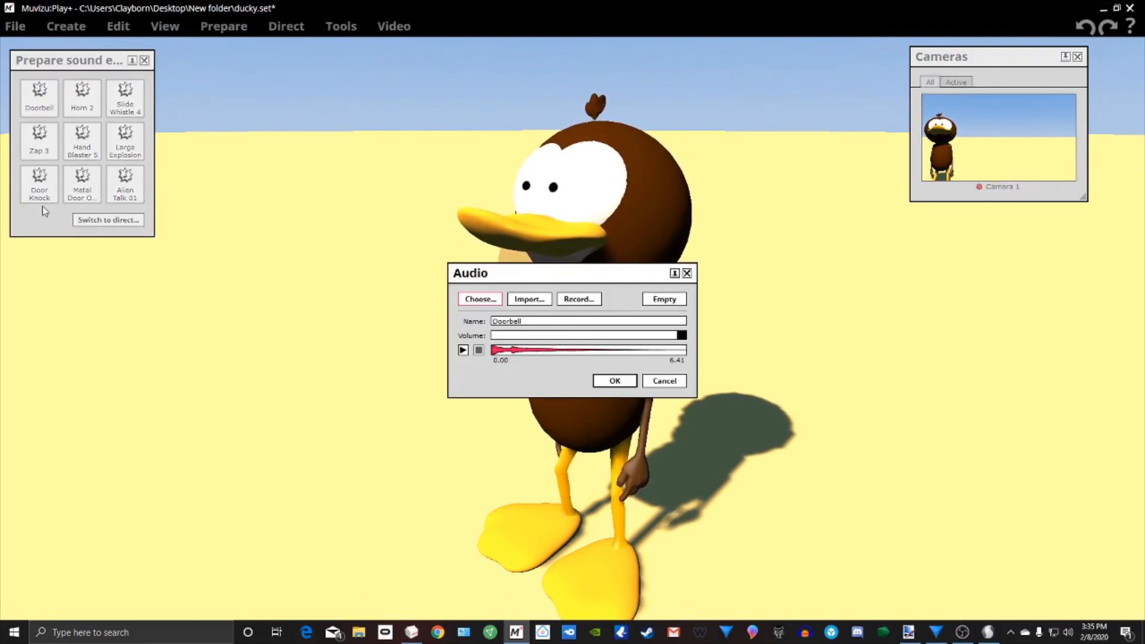
{"action": "left_click_drag", "start_coordinate": [520, 278], "coordinate": [313, 90]}
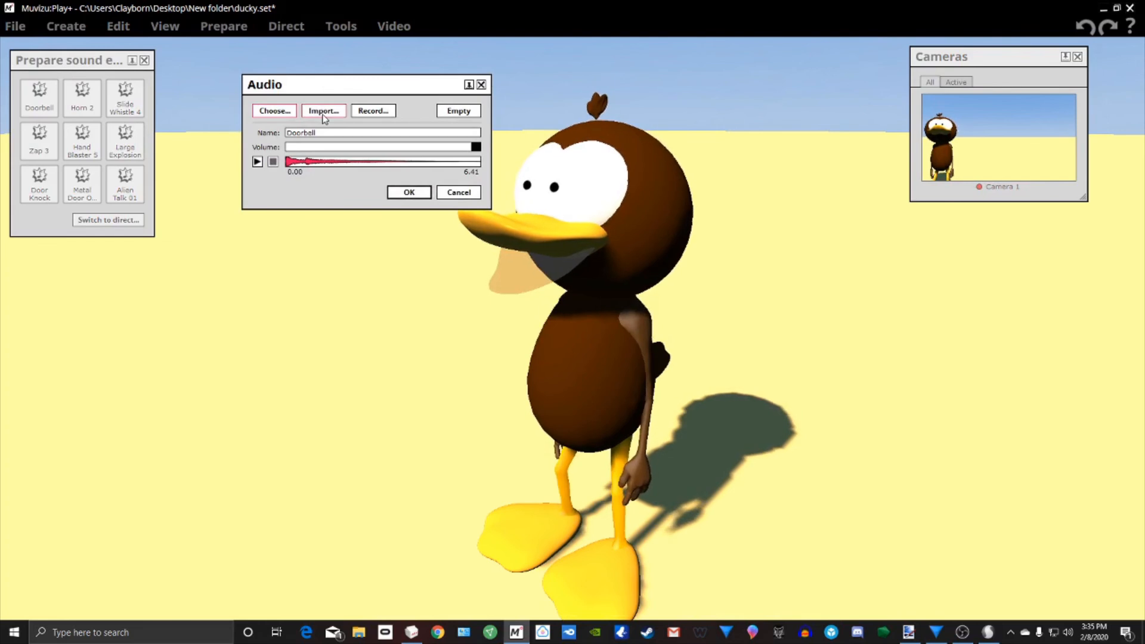
{"action": "left_click", "coordinate": [324, 113]}
{"action": "left_click", "coordinate": [512, 171]}
{"action": "left_click", "coordinate": [716, 376]}
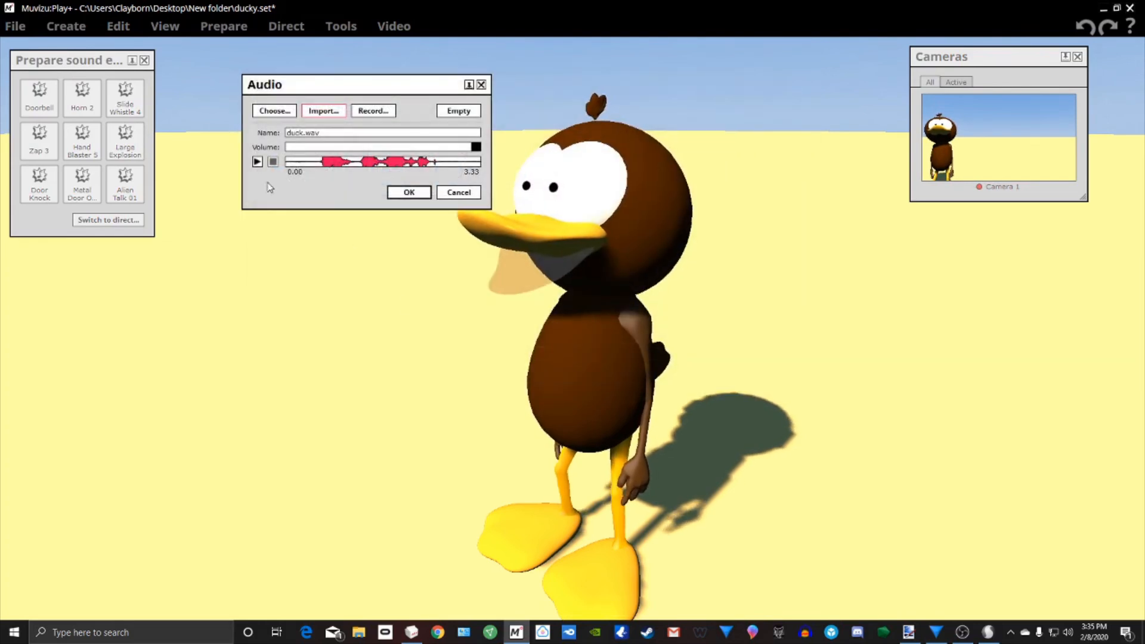
{"action": "left_click", "coordinate": [257, 162]}
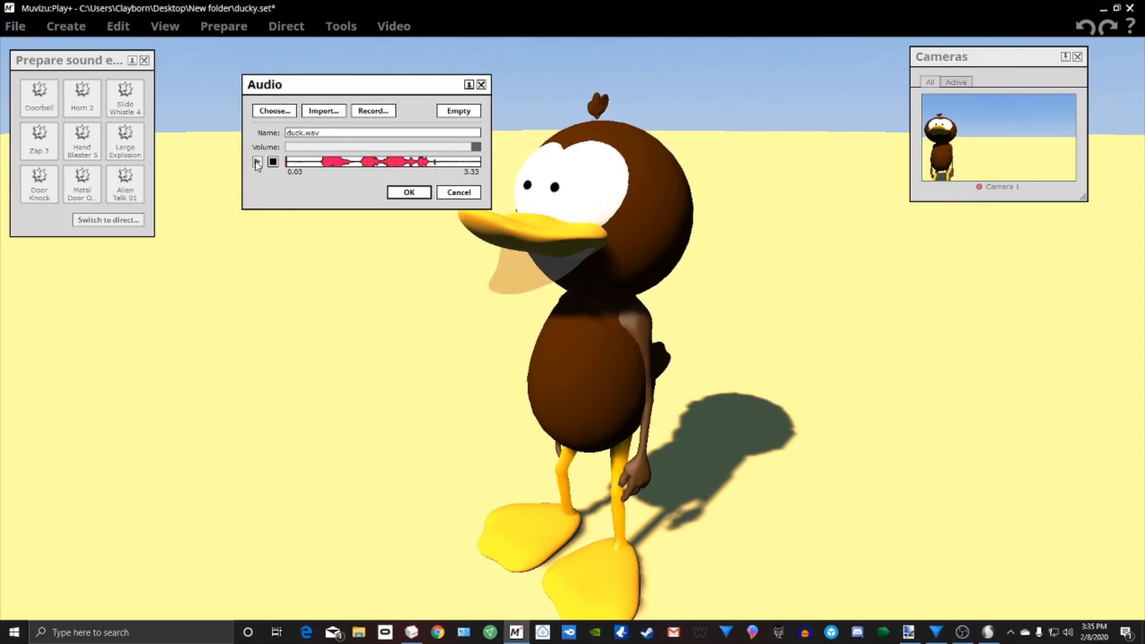
{"action": "left_click", "coordinate": [409, 192]}
{"action": "left_click", "coordinate": [537, 179]}
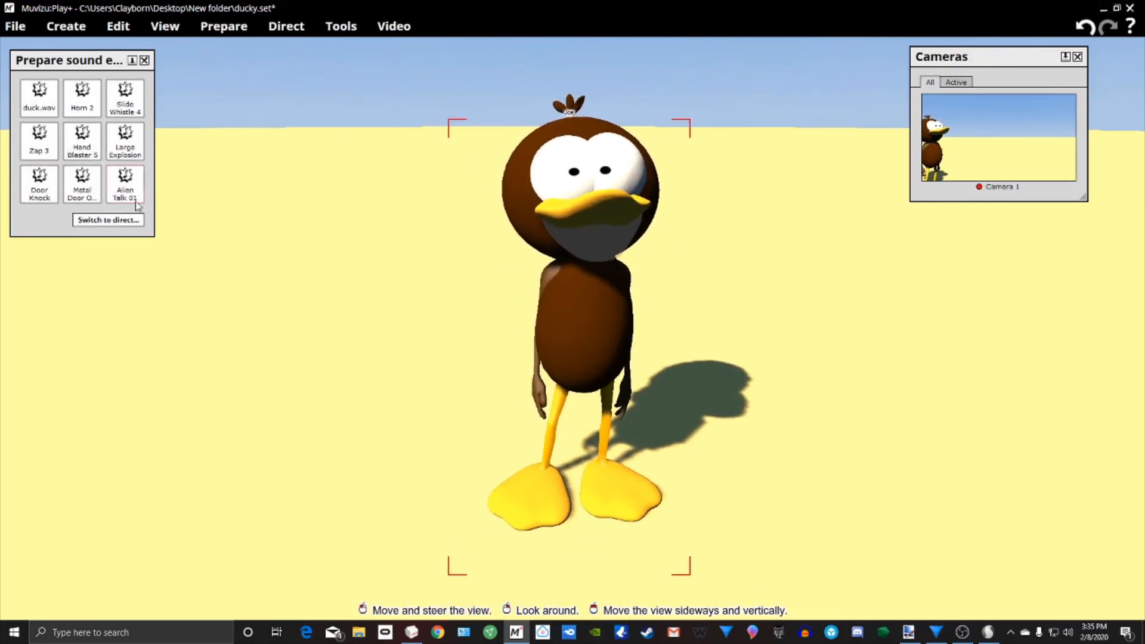
Step: Record the duck.wav sound effect onto the timeline and shift the clip to the timeline's start
{"action": "left_click", "coordinate": [89, 221]}
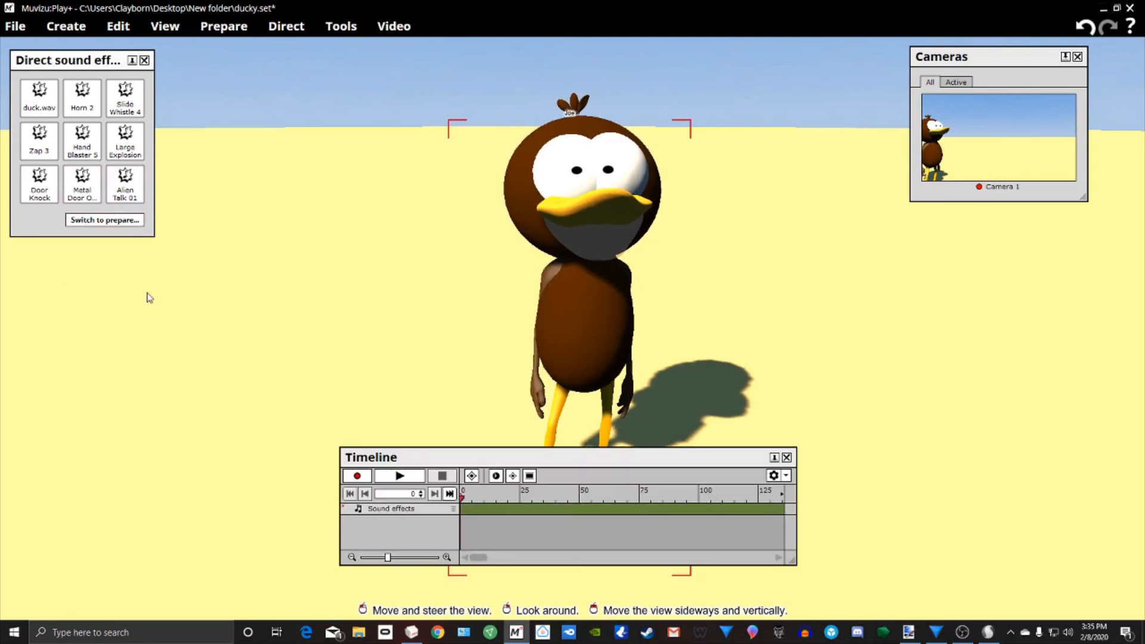
{"action": "left_click", "coordinate": [356, 476]}
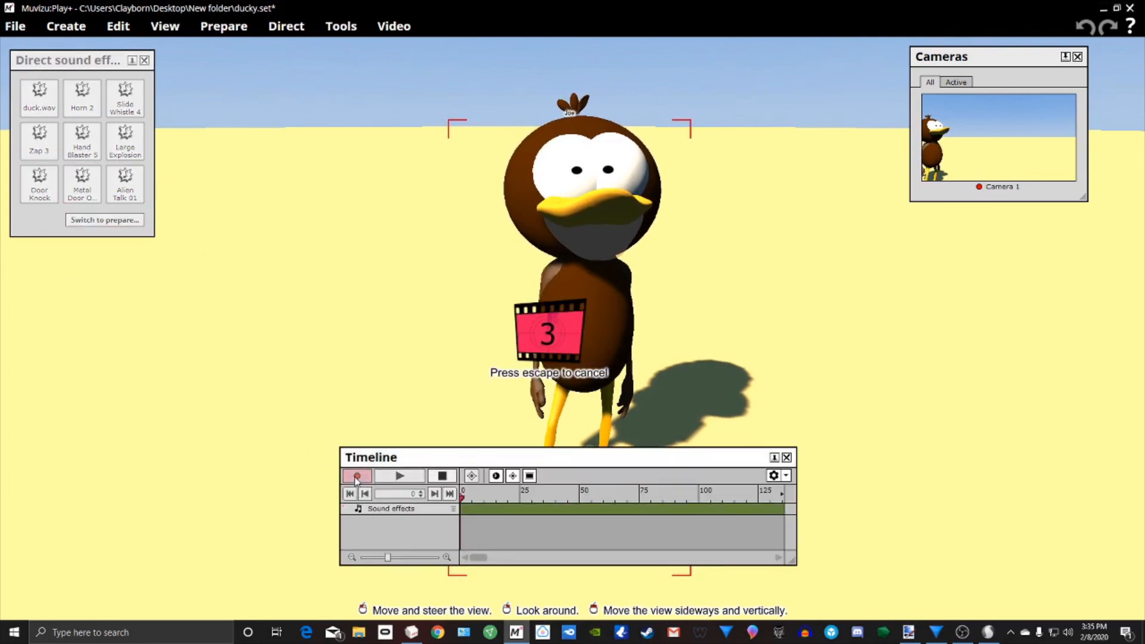
{"action": "left_click", "coordinate": [44, 105]}
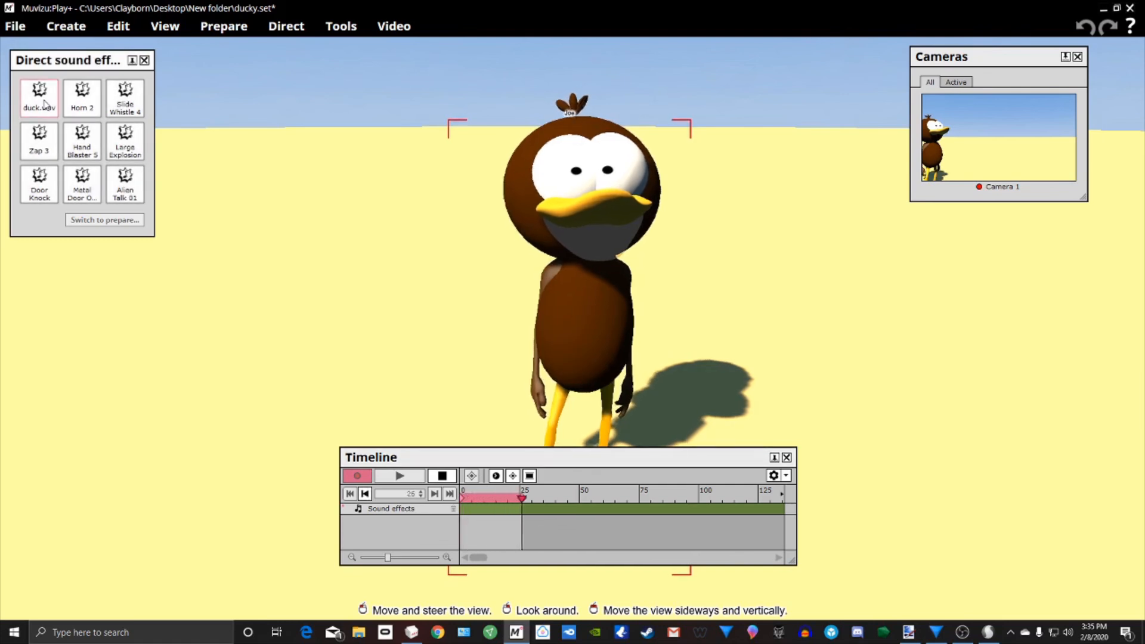
{"action": "left_click", "coordinate": [442, 476]}
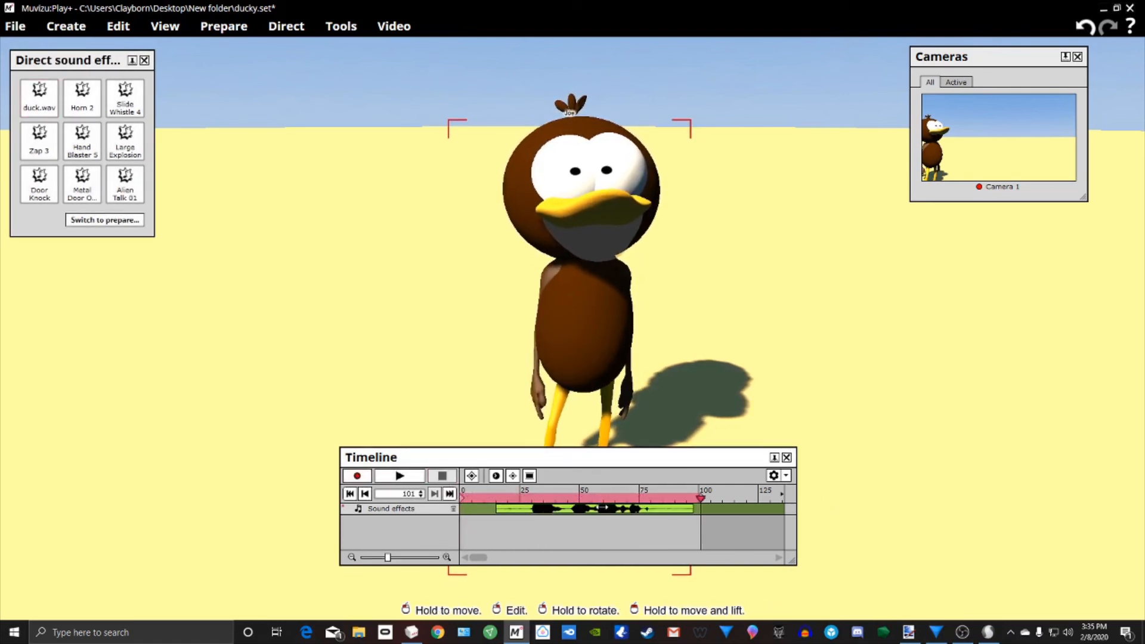
{"action": "left_click_drag", "start_coordinate": [667, 463], "coordinate": [687, 377]}
{"action": "left_click", "coordinate": [501, 412]}
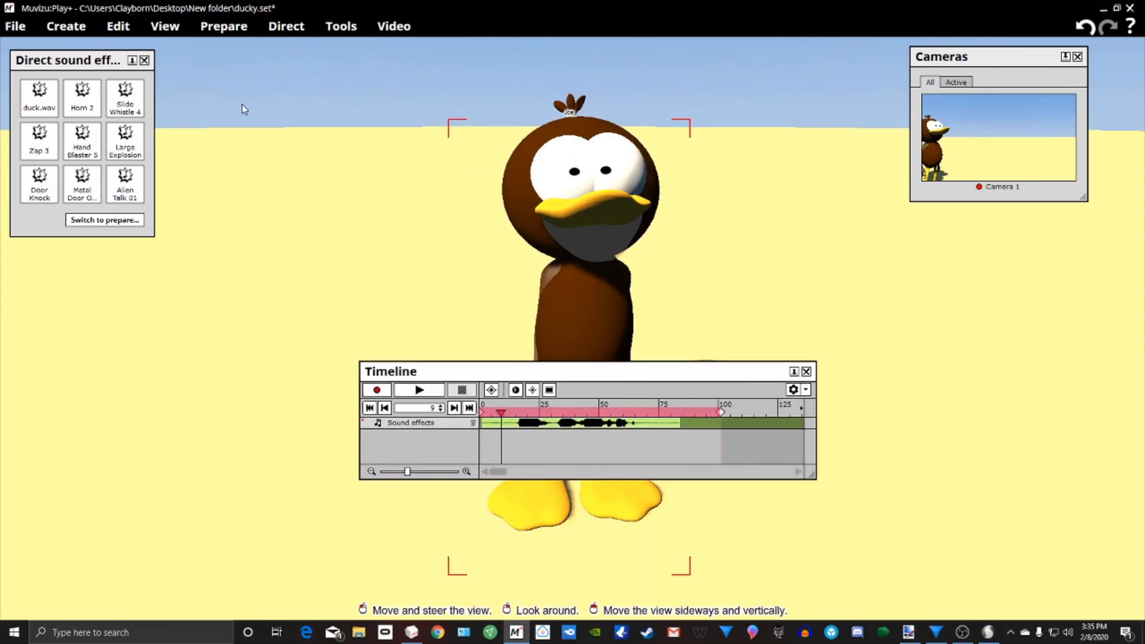
Step: Close the sound effects window, bring up the general timeline, and reposition it and the duck so both stay in view
{"action": "left_click", "coordinate": [144, 60]}
{"action": "left_click", "coordinate": [340, 27]}
{"action": "left_click", "coordinate": [367, 46]}
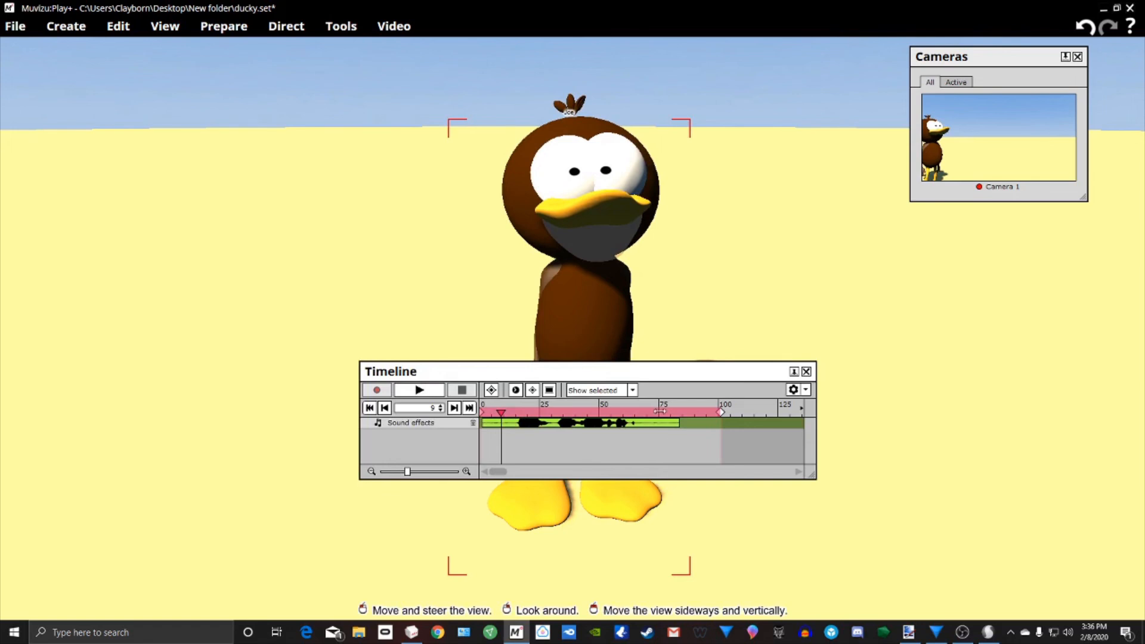
{"action": "left_click_drag", "start_coordinate": [647, 371], "coordinate": [843, 315]}
{"action": "left_click_drag", "start_coordinate": [631, 155], "coordinate": [578, 248]}
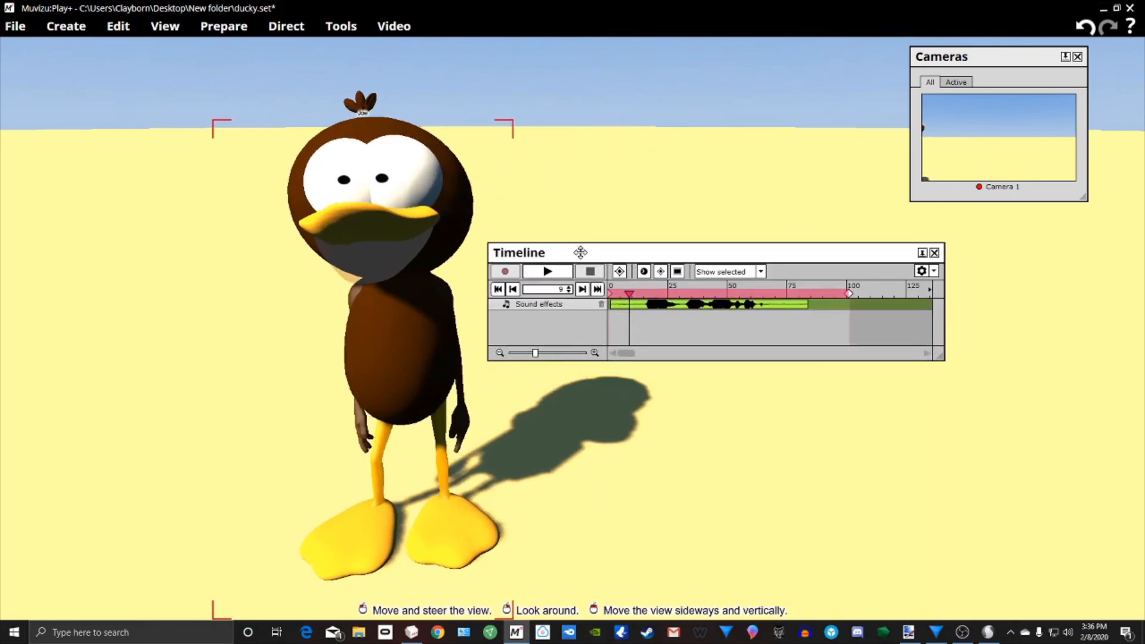
{"action": "left_click_drag", "start_coordinate": [605, 461], "coordinate": [584, 450]}
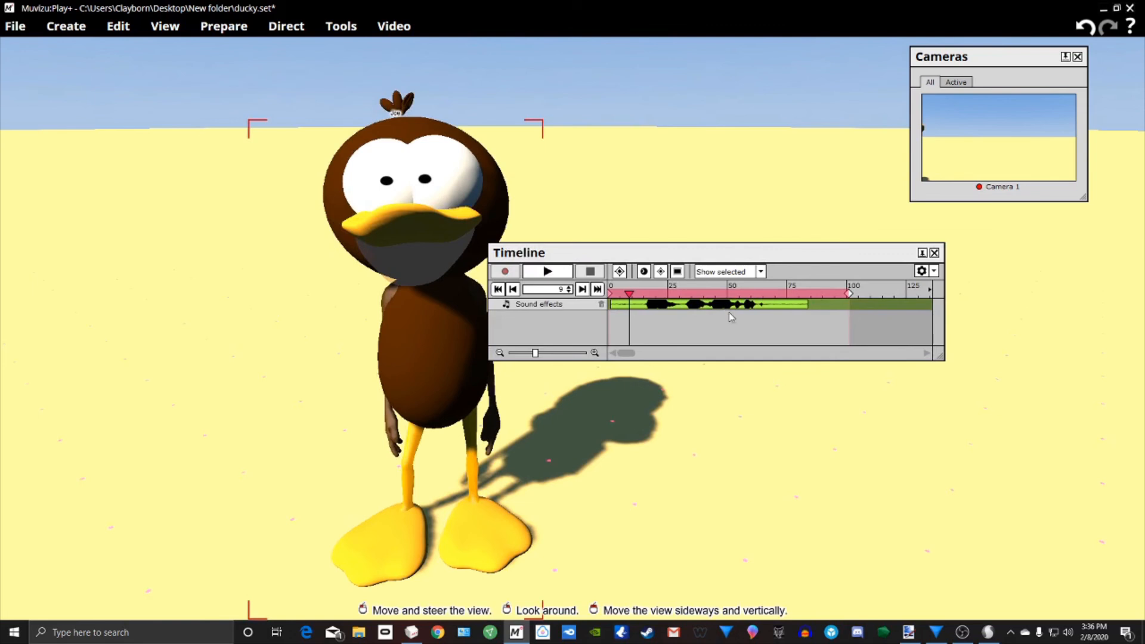
Step: Play the sound clip from frame 17 to hear where the first spoken part begins
{"action": "left_click_drag", "start_coordinate": [631, 294], "coordinate": [648, 294]}
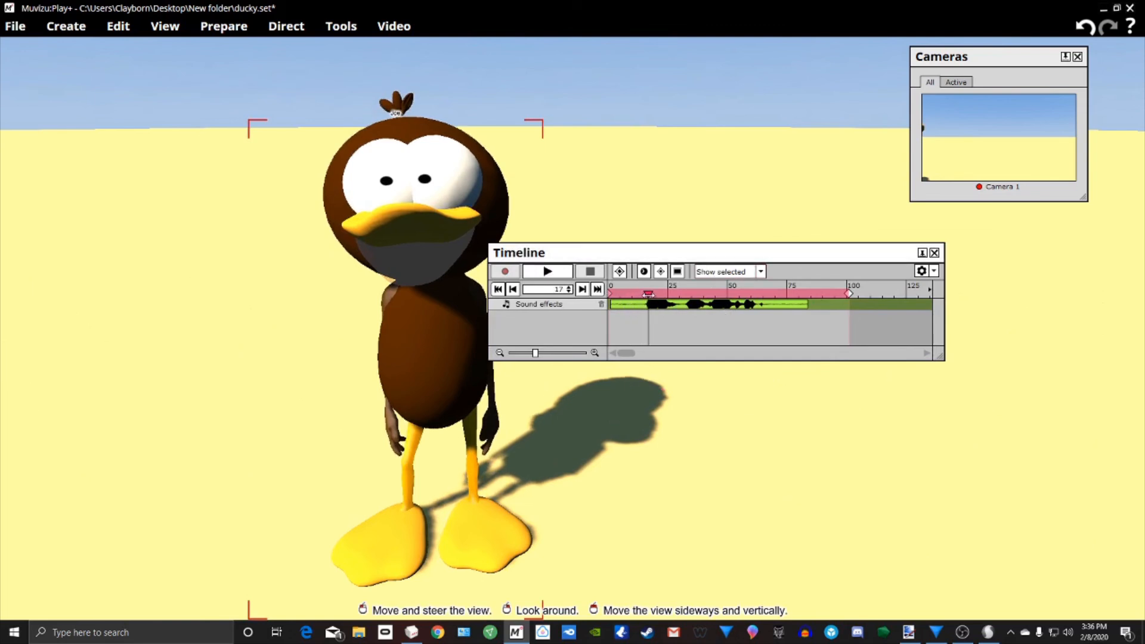
{"action": "left_click", "coordinate": [537, 272]}
{"action": "left_click", "coordinate": [583, 290]}
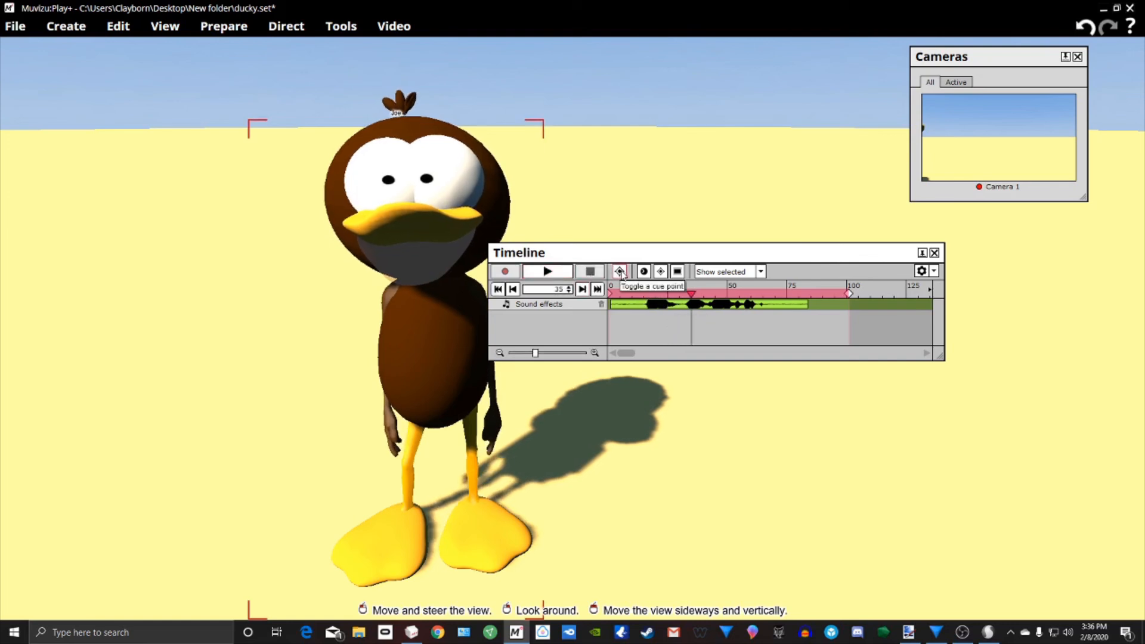
Step: Add cue points at frames 16 and 27 around the clip's first spoken part, playing the audio to check the timing
{"action": "left_click", "coordinate": [647, 293]}
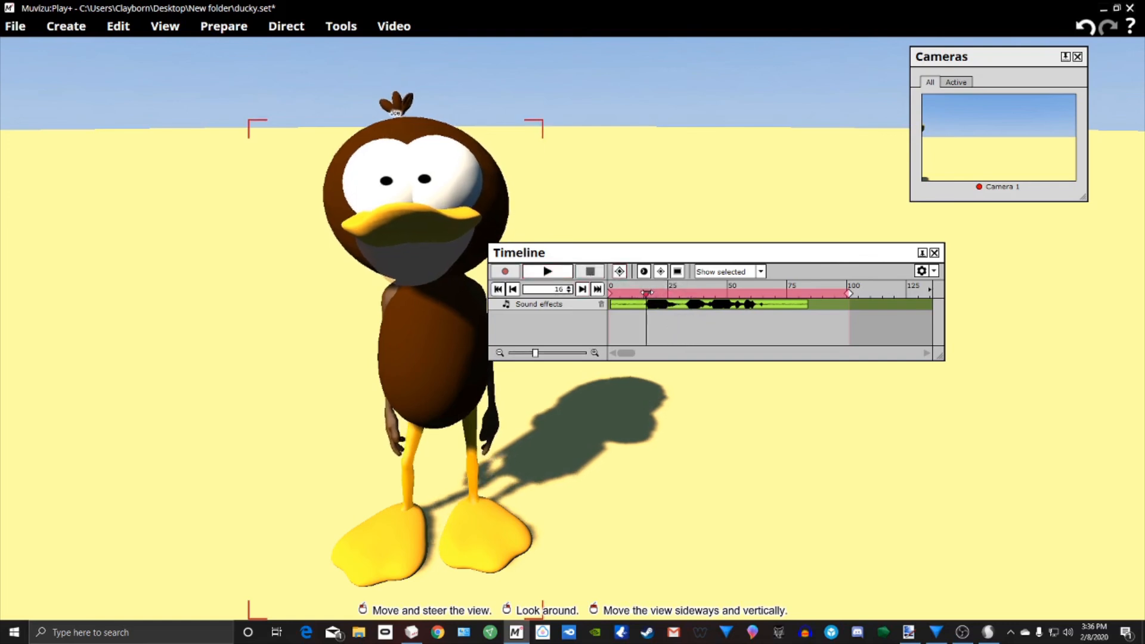
{"action": "left_click", "coordinate": [620, 271]}
{"action": "mouse_move", "coordinate": [646, 293]}
{"action": "left_mouse_down"}
{"action": "mouse_move", "coordinate": [673, 293]}
{"action": "mouse_move", "coordinate": [648, 293]}
{"action": "left_mouse_up"}
{"action": "left_click", "coordinate": [619, 272]}
{"action": "left_click", "coordinate": [556, 274]}
{"action": "left_click", "coordinate": [598, 276]}
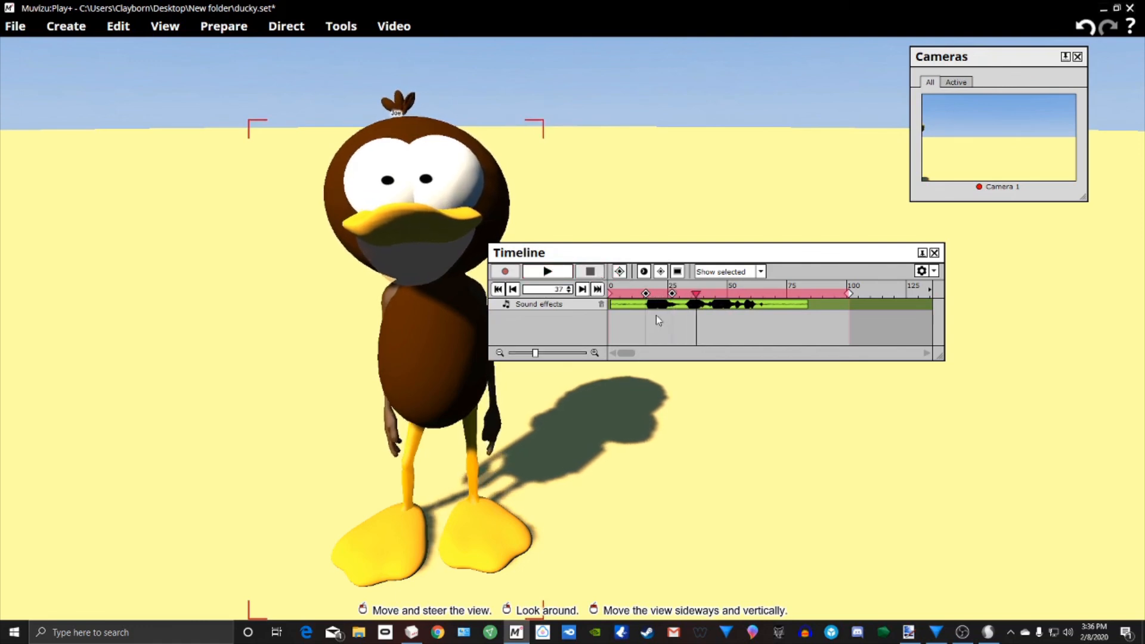
{"action": "left_click", "coordinate": [549, 271]}
{"action": "left_click", "coordinate": [586, 276]}
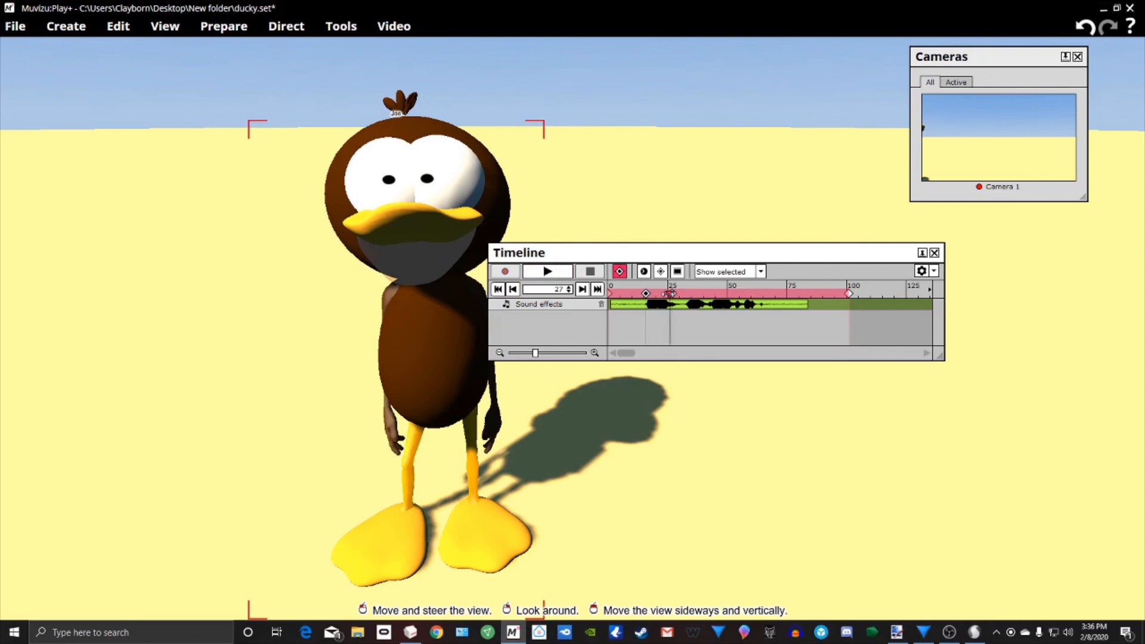
Step: Add a cue point at frame 21 between the first two cues and return the playhead to frame 16
{"action": "left_click_drag", "start_coordinate": [672, 293], "coordinate": [658, 293]}
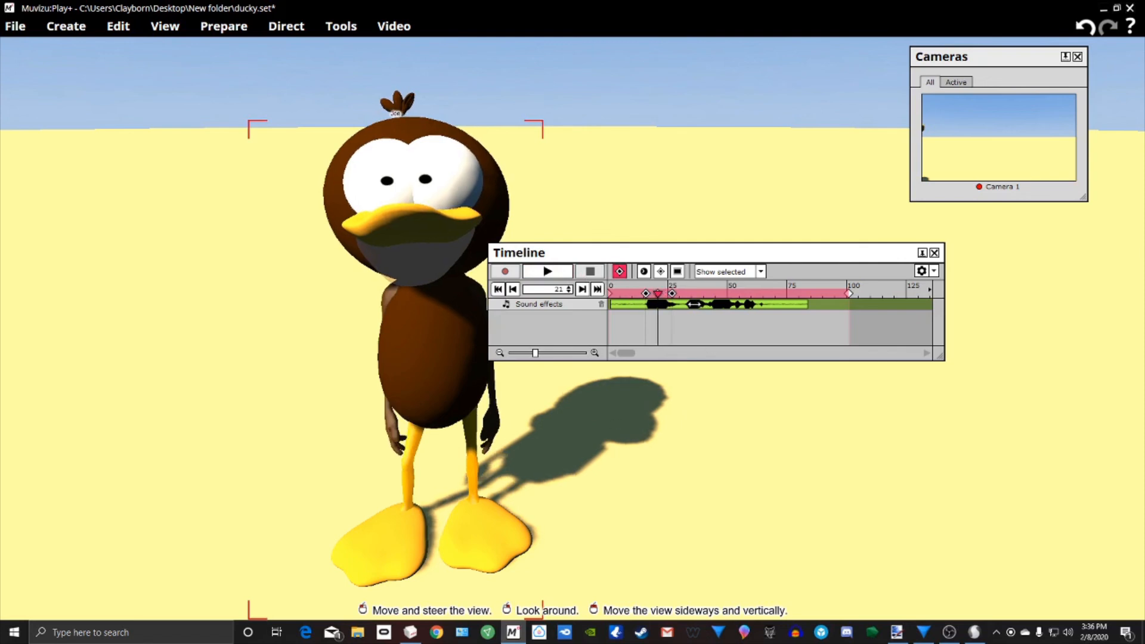
{"action": "left_click_drag", "start_coordinate": [695, 255], "coordinate": [709, 229]}
{"action": "left_click_drag", "start_coordinate": [673, 267], "coordinate": [663, 267]}
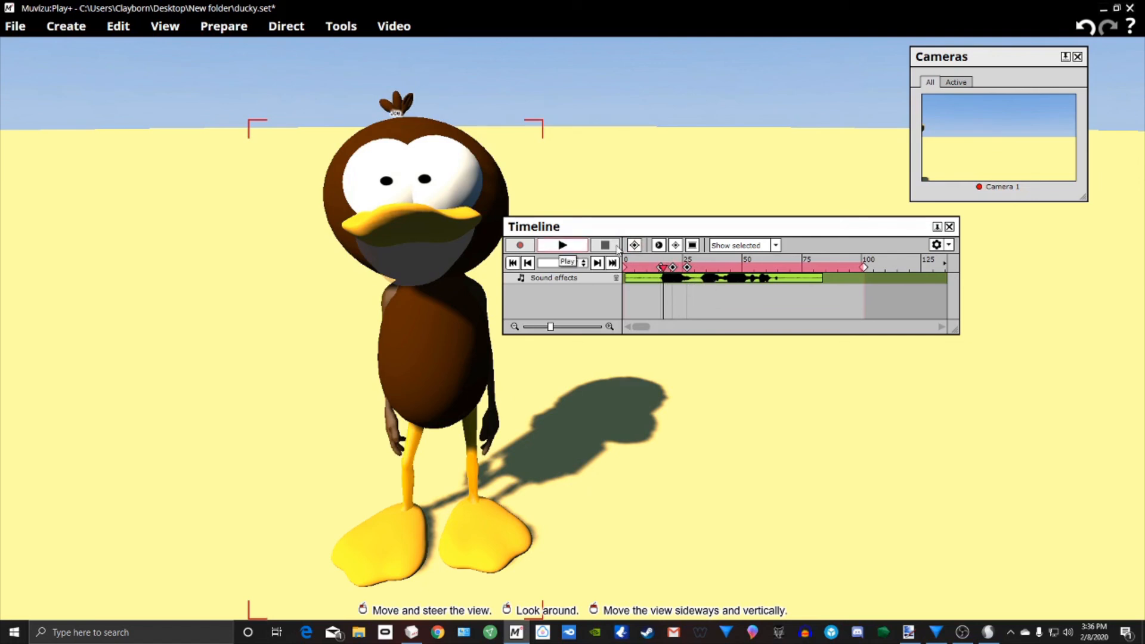
{"action": "left_click", "coordinate": [661, 276]}
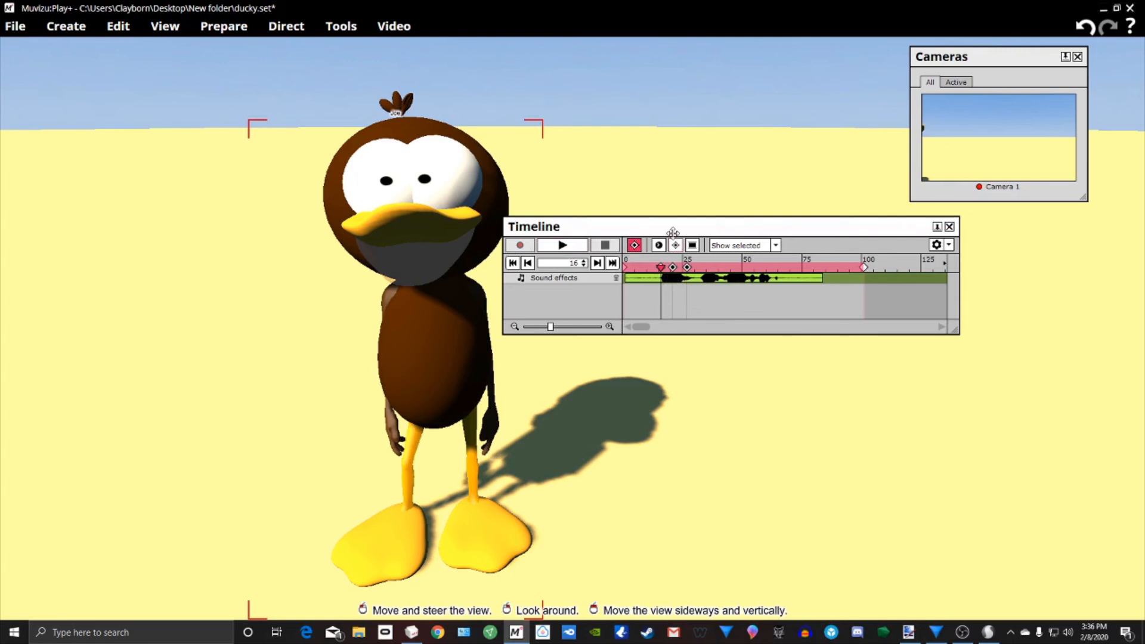
Step: Open the duck's properties for directing and select the Bottom Beak attachment
{"action": "left_click_drag", "start_coordinate": [672, 230], "coordinate": [698, 223]}
{"action": "right_click", "coordinate": [463, 323]}
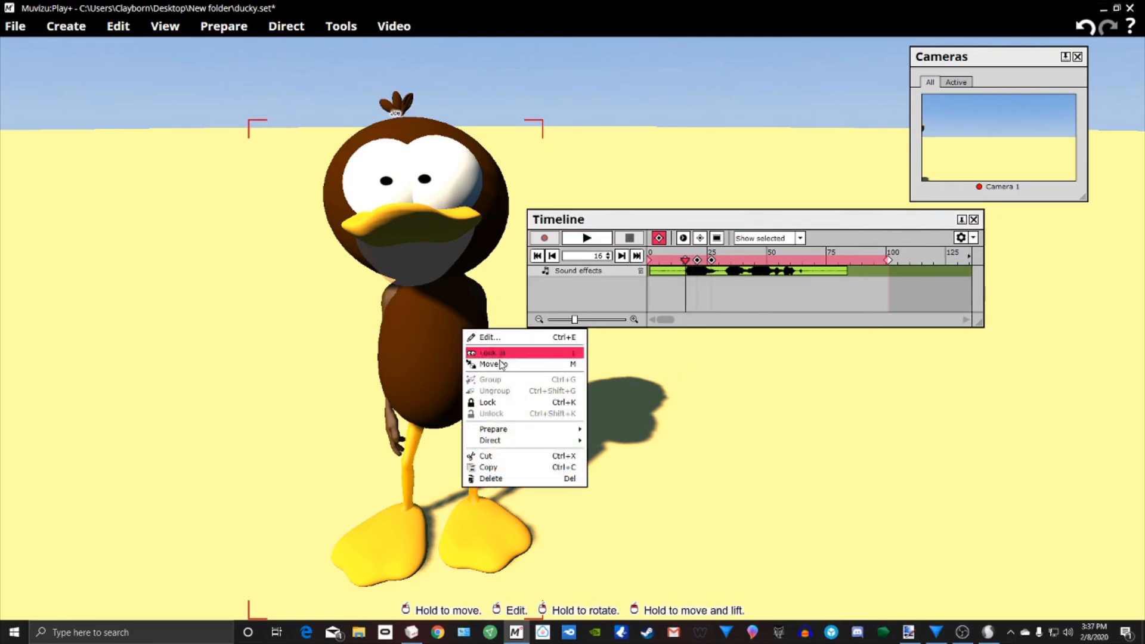
{"action": "mouse_move", "coordinate": [514, 445]}
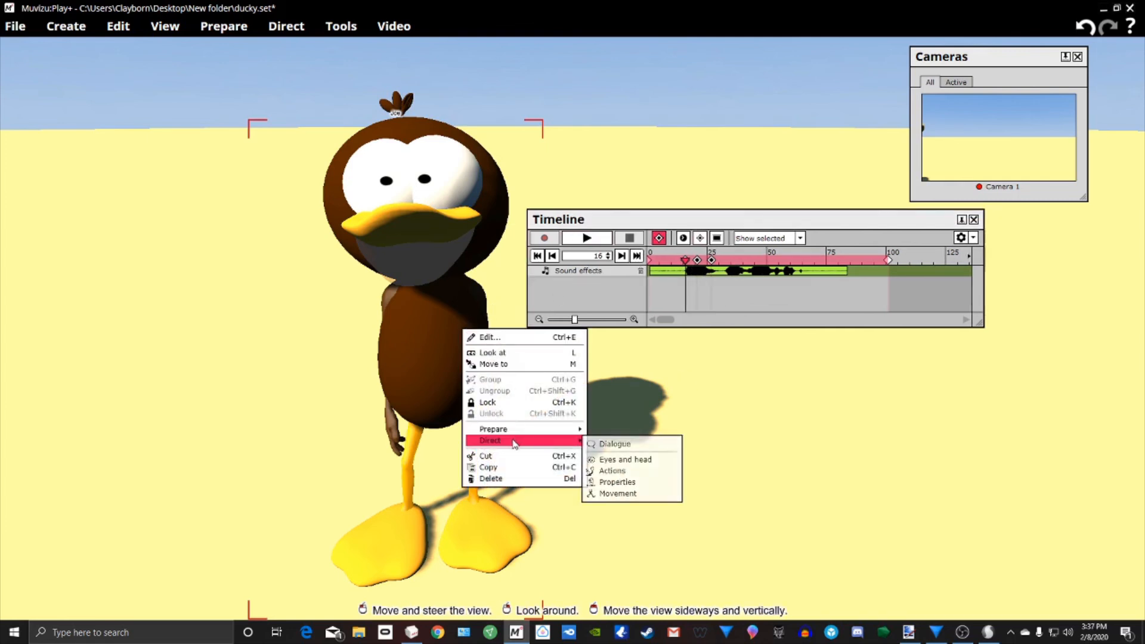
{"action": "left_click", "coordinate": [627, 482]}
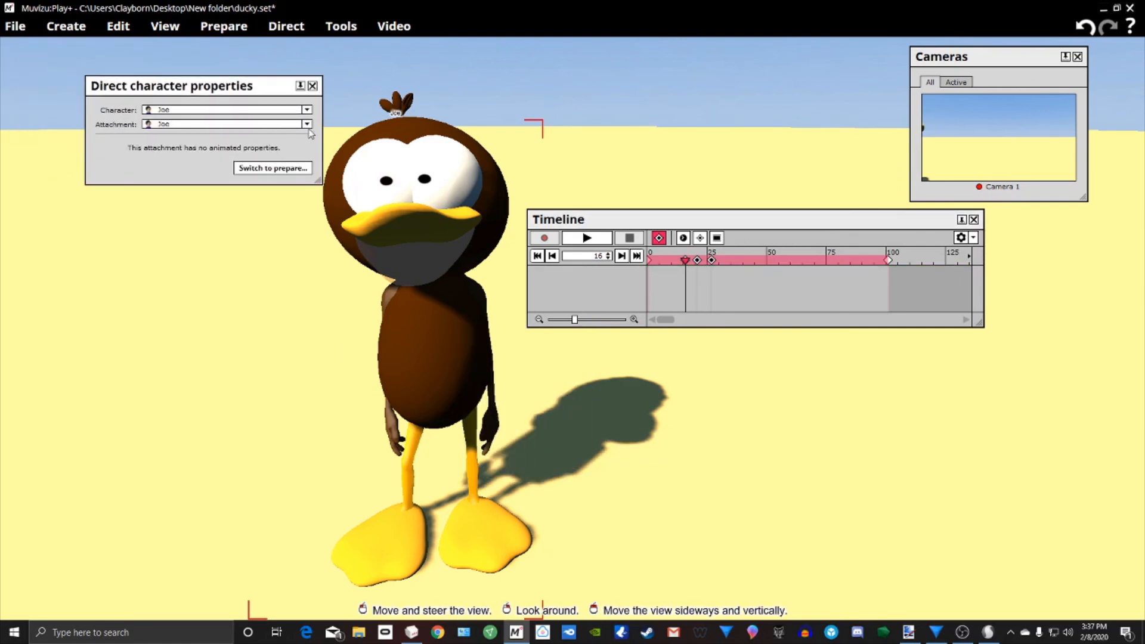
{"action": "left_click", "coordinate": [307, 124]}
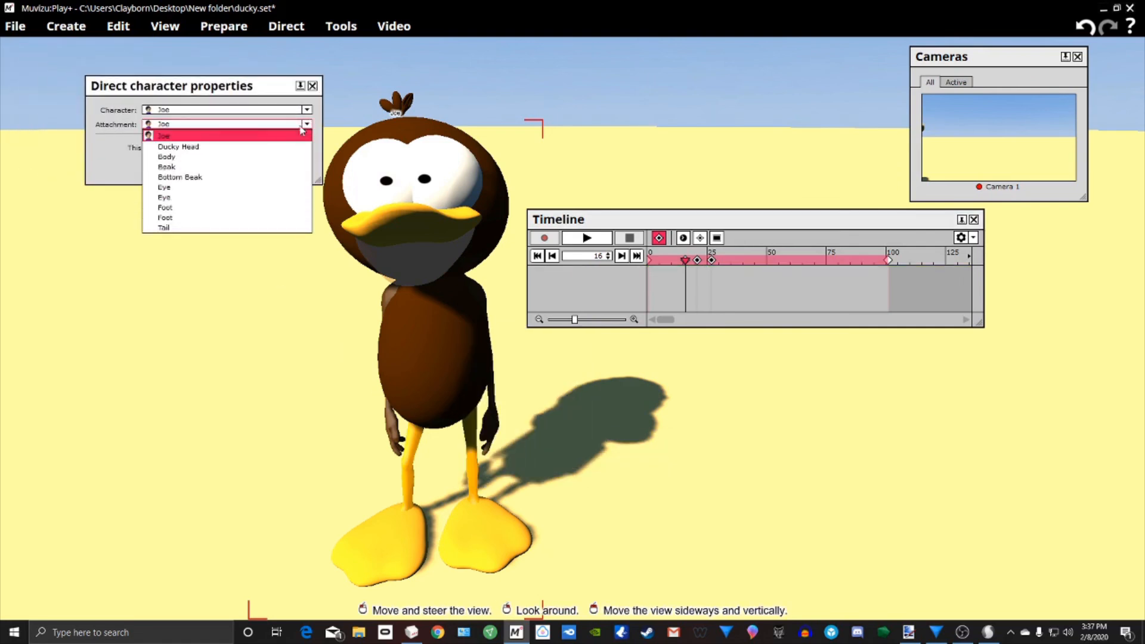
{"action": "left_click", "coordinate": [207, 177]}
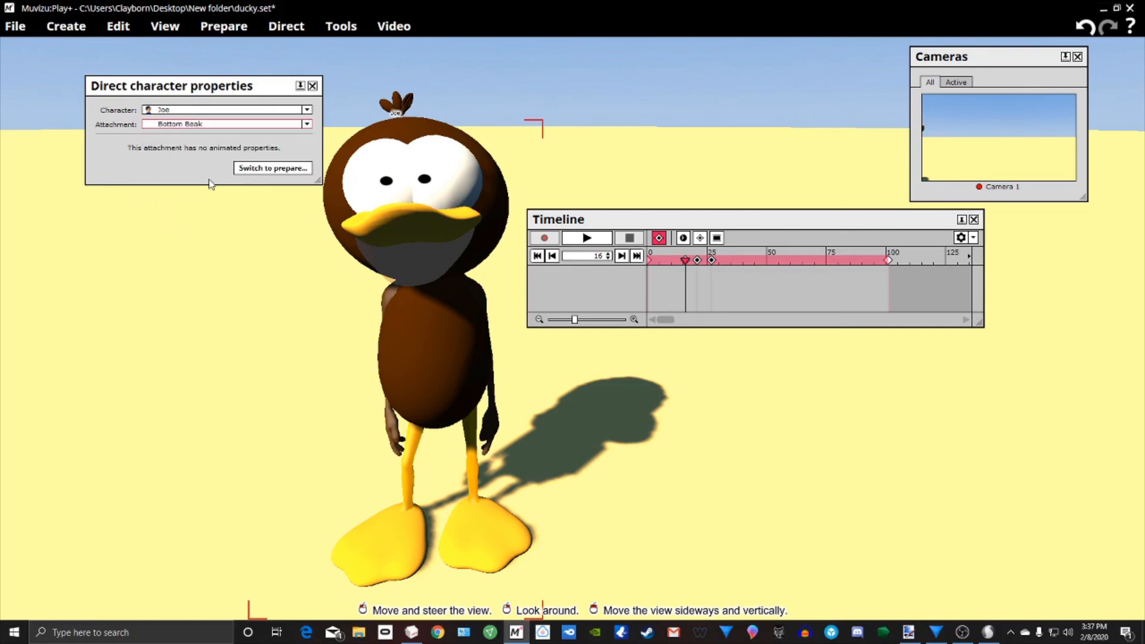
Step: Set the Bottom Beak's Visible track to Key framed in the prepare properties and switch back to directing
{"action": "left_click", "coordinate": [265, 170]}
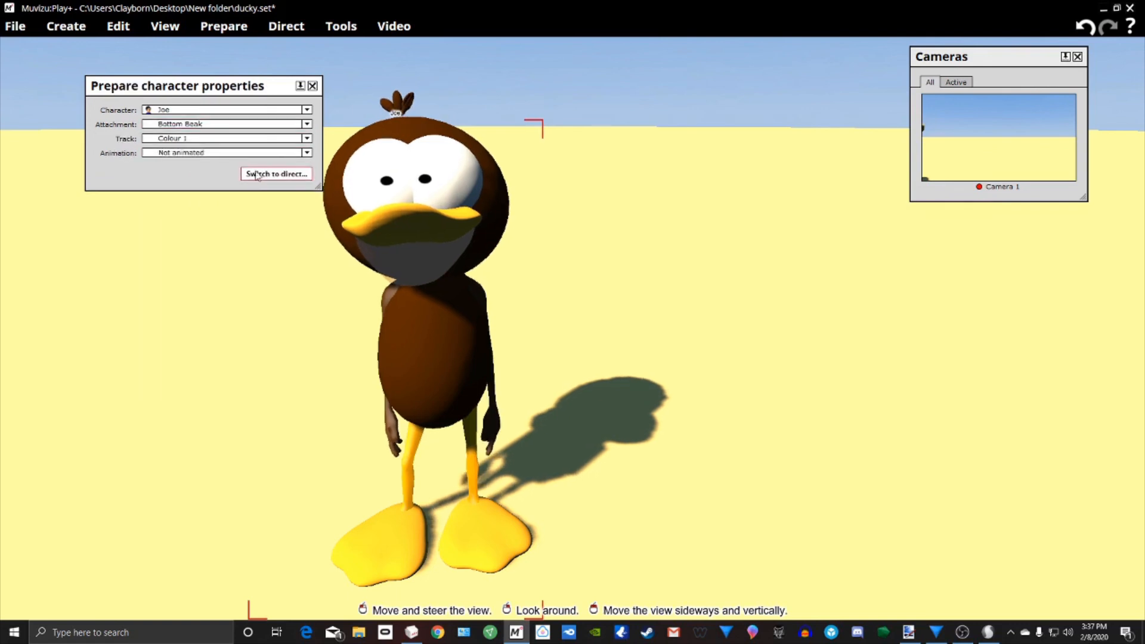
{"action": "left_click", "coordinate": [158, 139]}
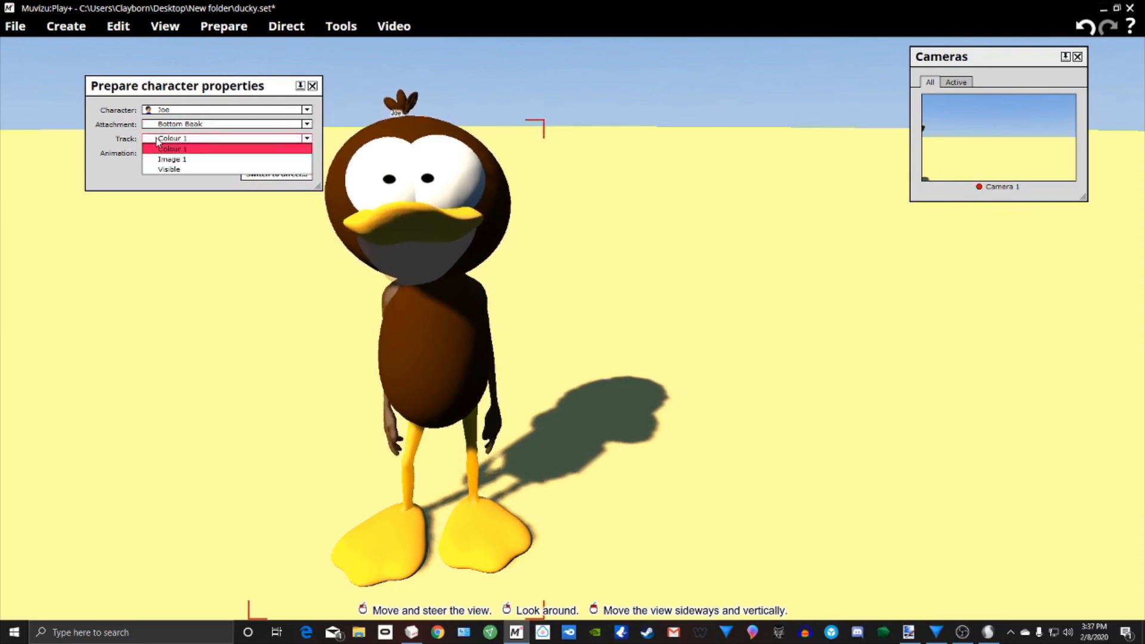
{"action": "left_click", "coordinate": [170, 169]}
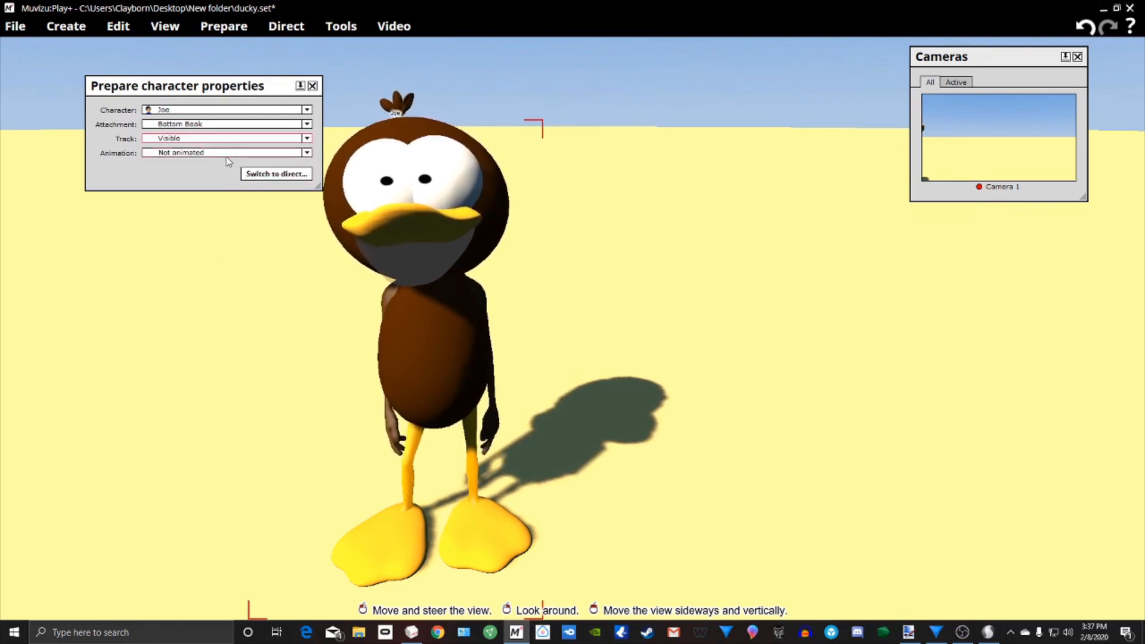
{"action": "left_click", "coordinate": [198, 153]}
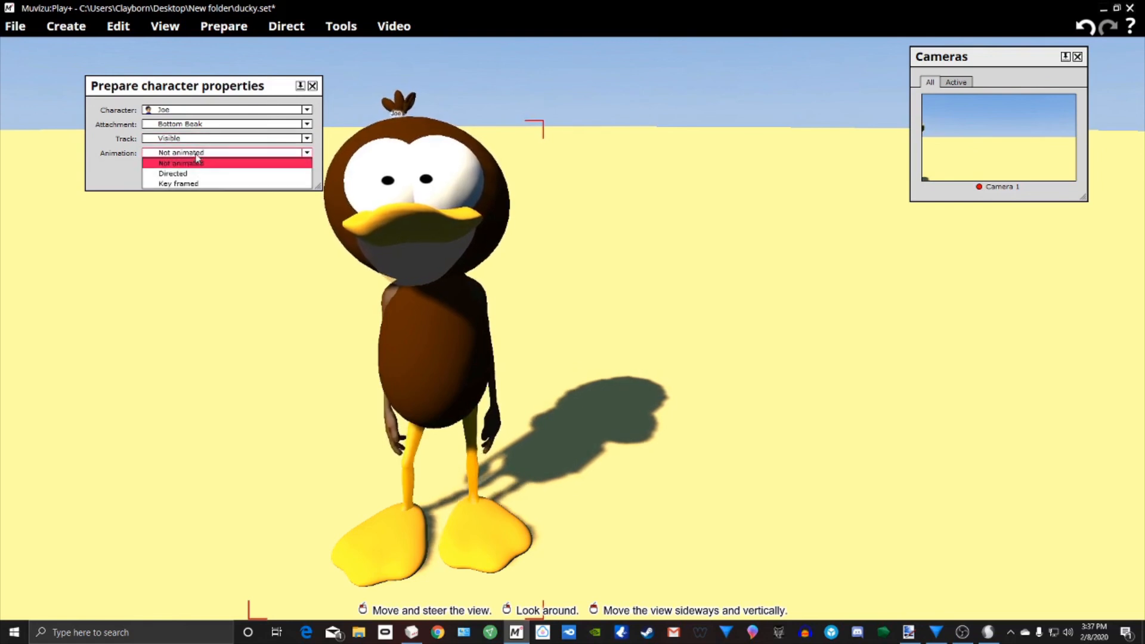
{"action": "left_click", "coordinate": [181, 183]}
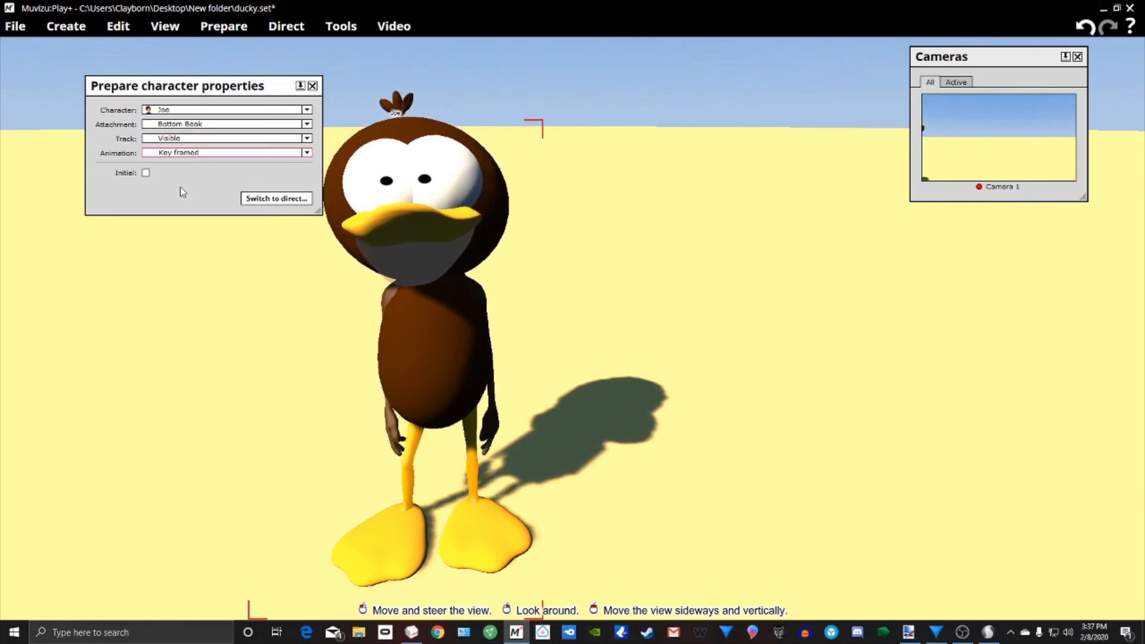
{"action": "left_click", "coordinate": [276, 198]}
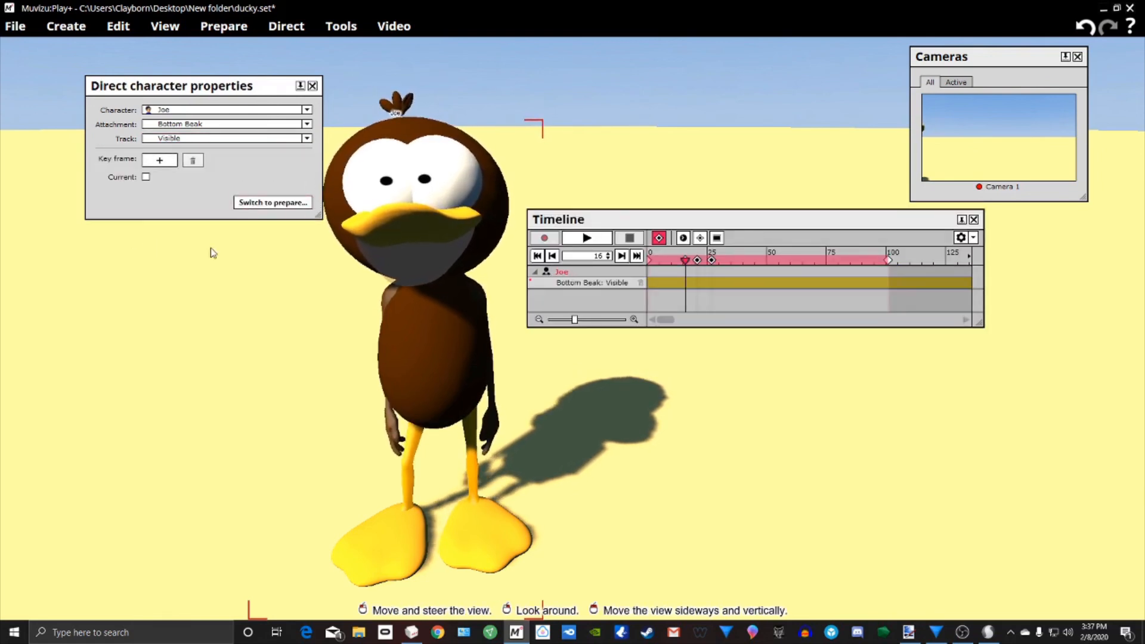
Step: Add a Bottom Beak visibility key frame at frame 16 with the beak hidden
{"action": "left_click_drag", "start_coordinate": [639, 219], "coordinate": [609, 224]}
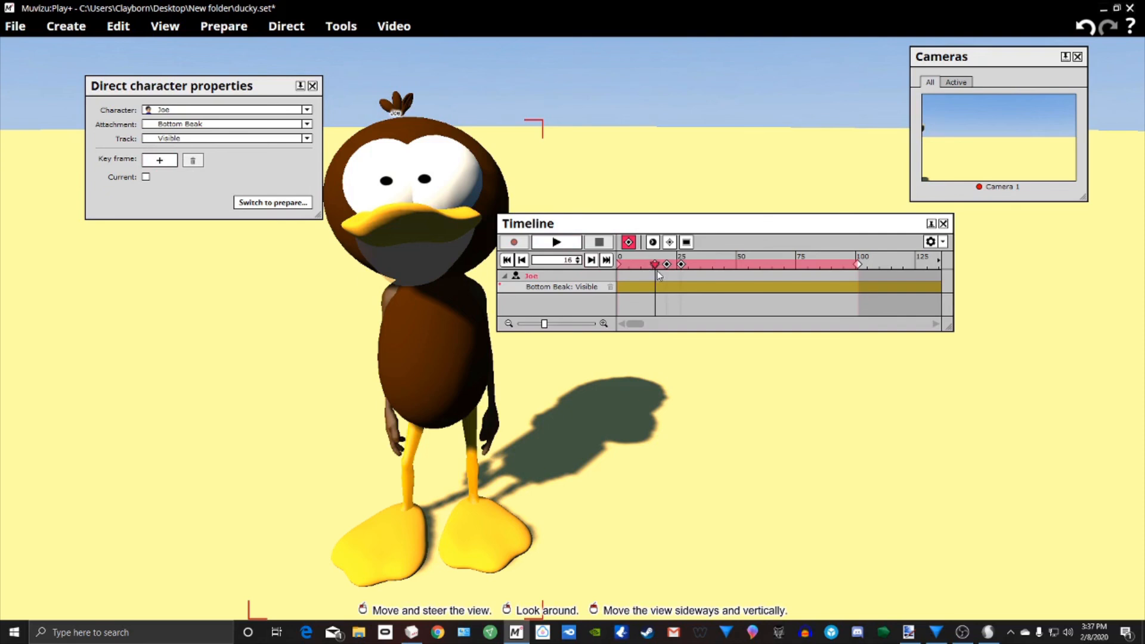
{"action": "left_click", "coordinate": [159, 160]}
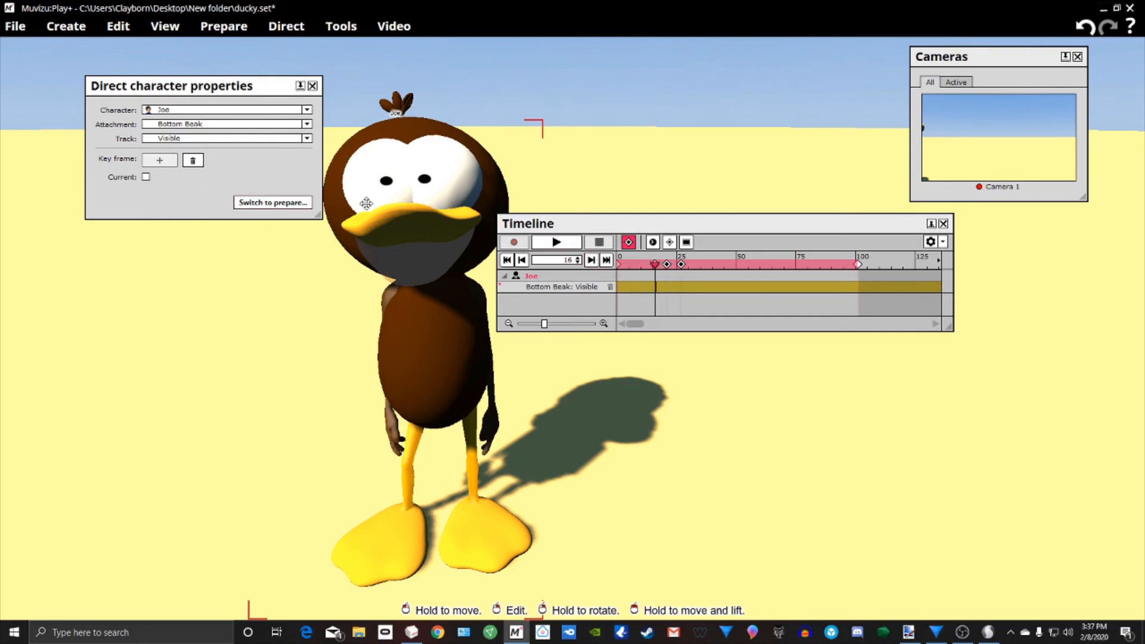
{"action": "mouse_move", "coordinate": [386, 217]}
{"action": "right_mouse_down"}
{"action": "mouse_move", "coordinate": [444, 216]}
{"action": "mouse_move", "coordinate": [390, 216]}
{"action": "right_mouse_up"}
Step: Try keying the bottom beak visible at frame 21 and hidden at frame 24
{"action": "left_click_drag", "start_coordinate": [654, 263], "coordinate": [667, 267]}
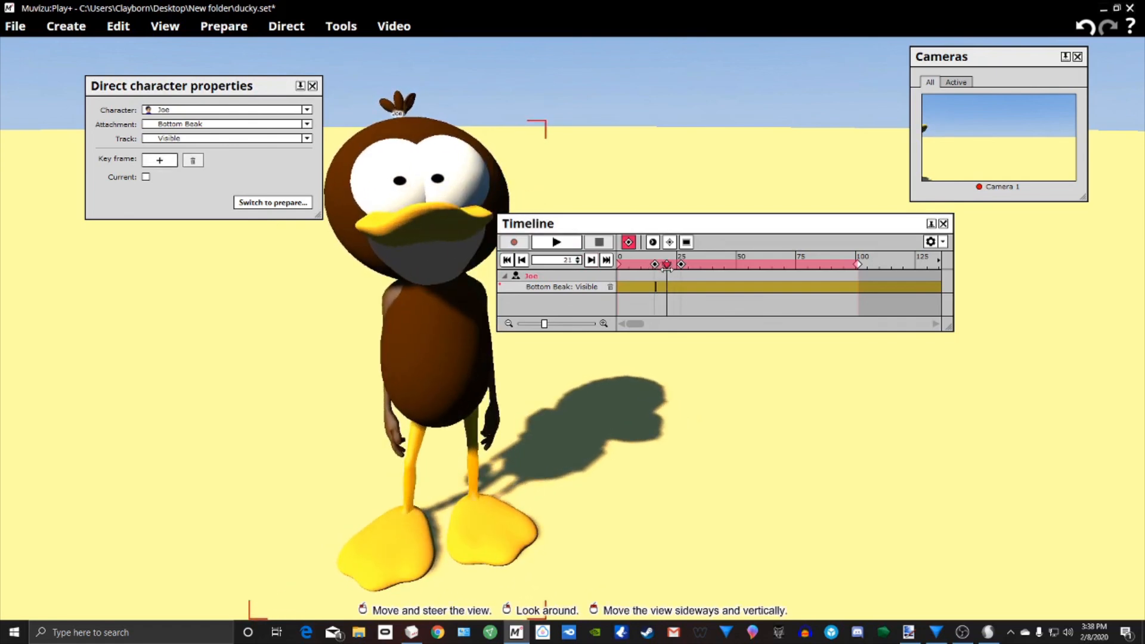
{"action": "left_click", "coordinate": [159, 161]}
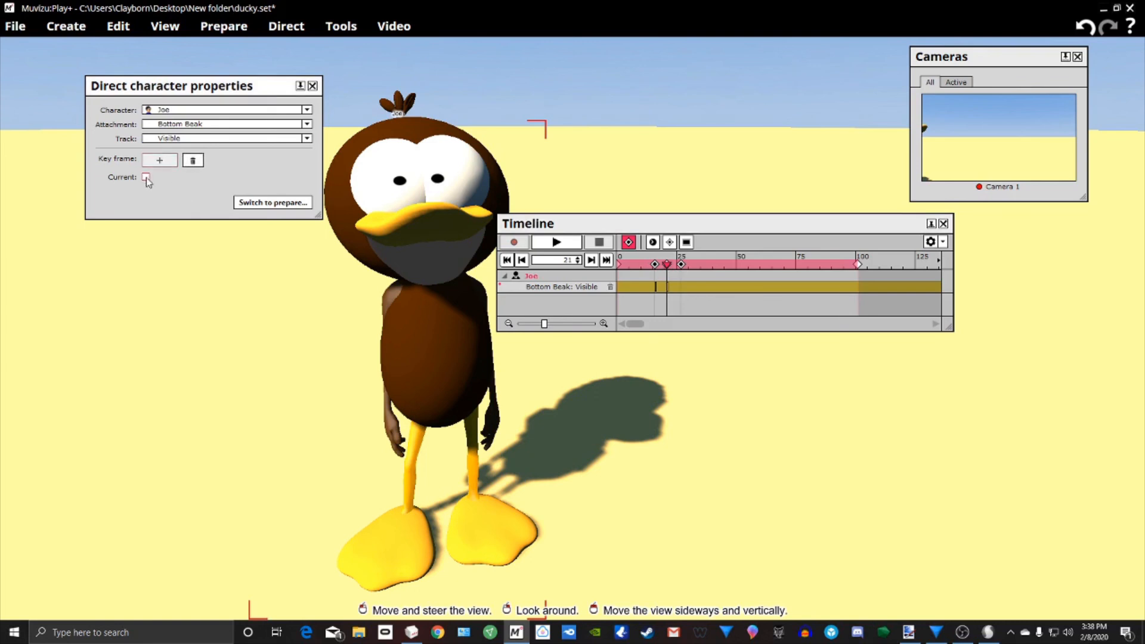
{"action": "left_click", "coordinate": [146, 178]}
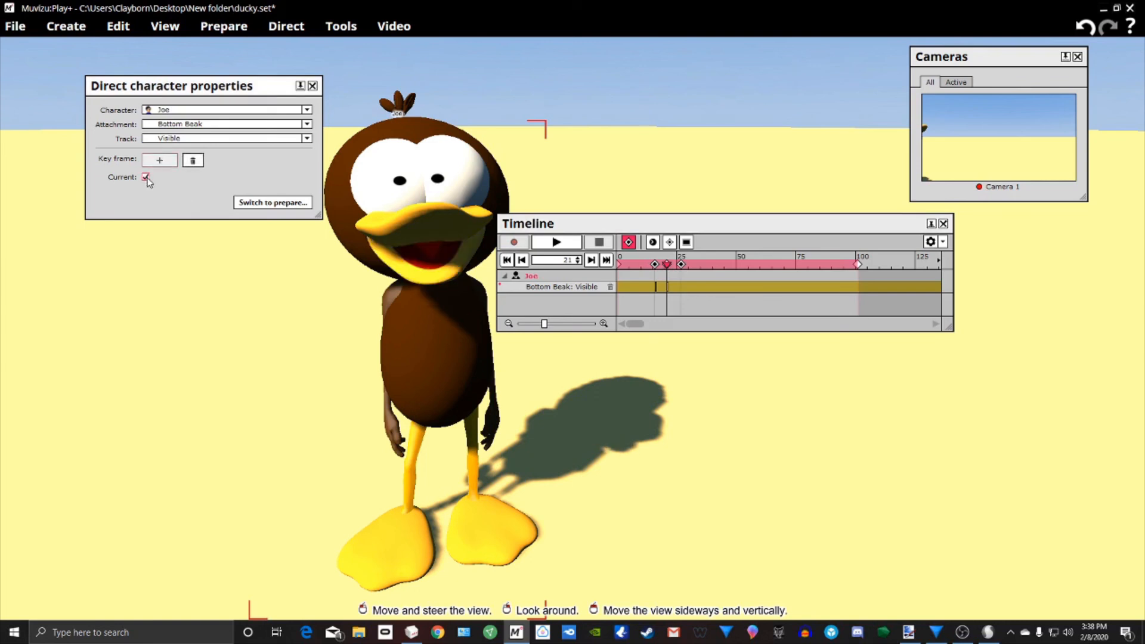
{"action": "left_click_drag", "start_coordinate": [605, 225], "coordinate": [608, 214]}
{"action": "left_click_drag", "start_coordinate": [671, 253], "coordinate": [678, 254]}
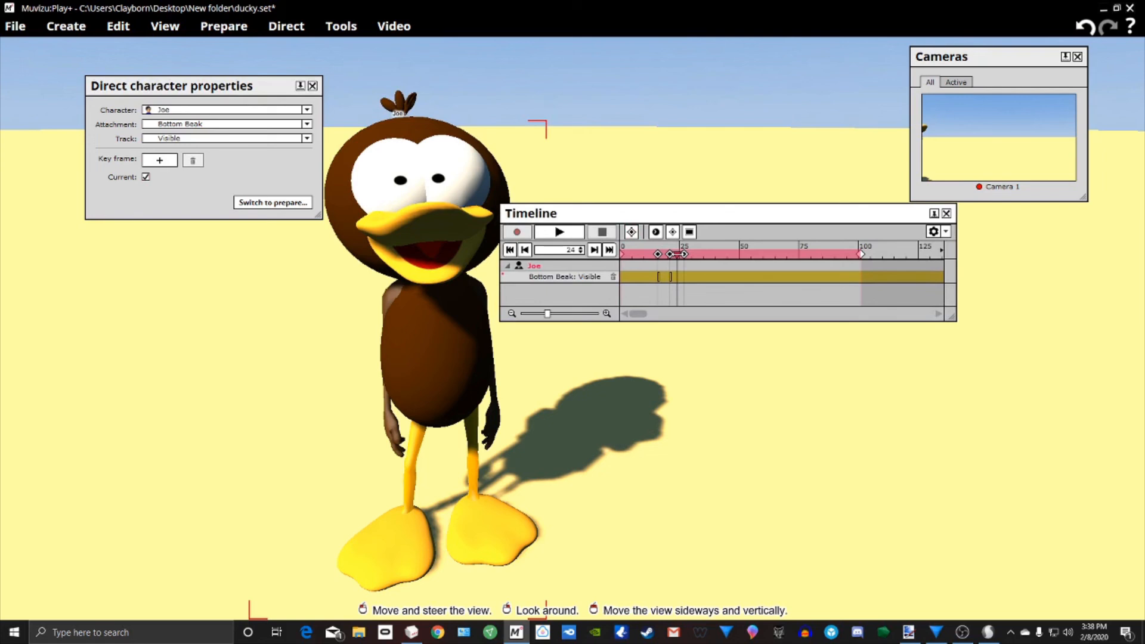
{"action": "left_click", "coordinate": [159, 160]}
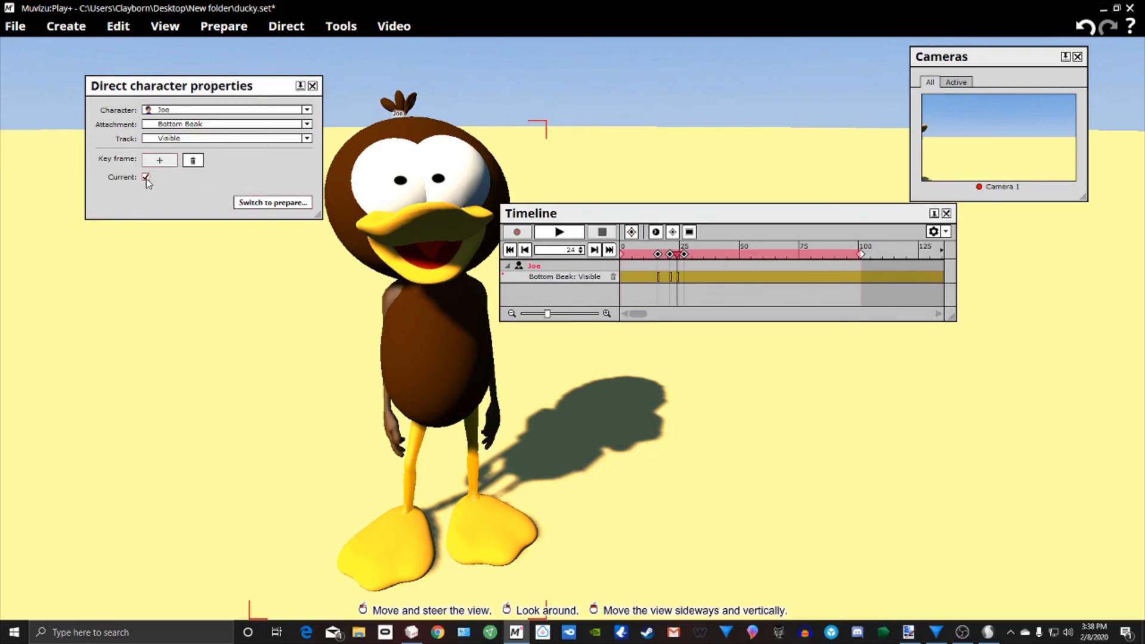
{"action": "left_click", "coordinate": [146, 178]}
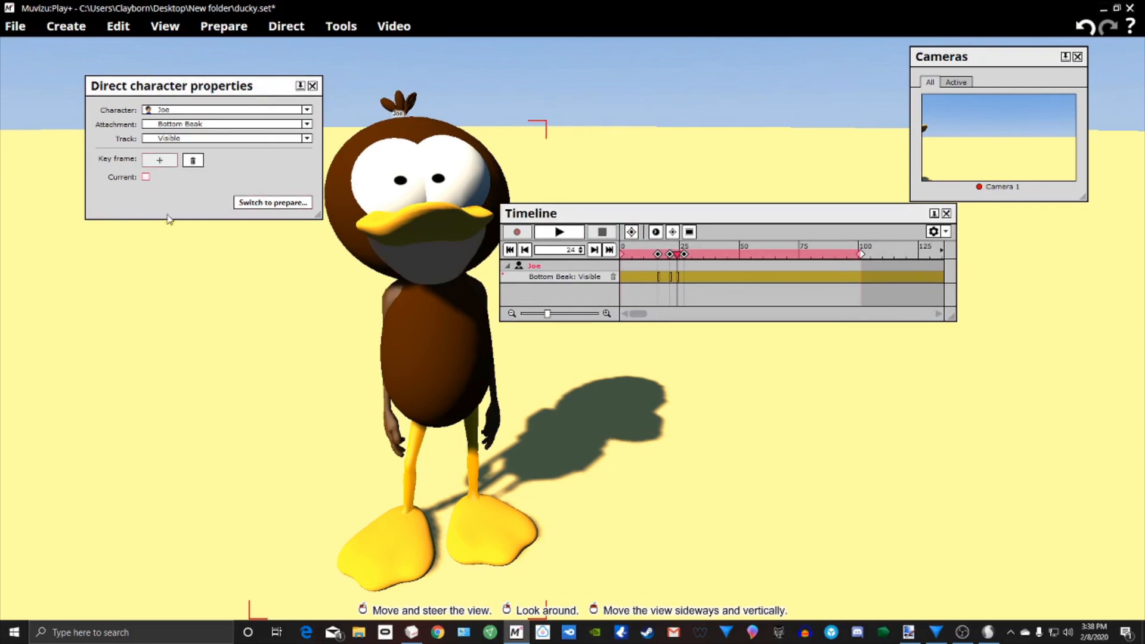
Step: Try keying the bottom beak visible again at the frame 27 cue point
{"action": "left_click_drag", "start_coordinate": [678, 254], "coordinate": [684, 253]}
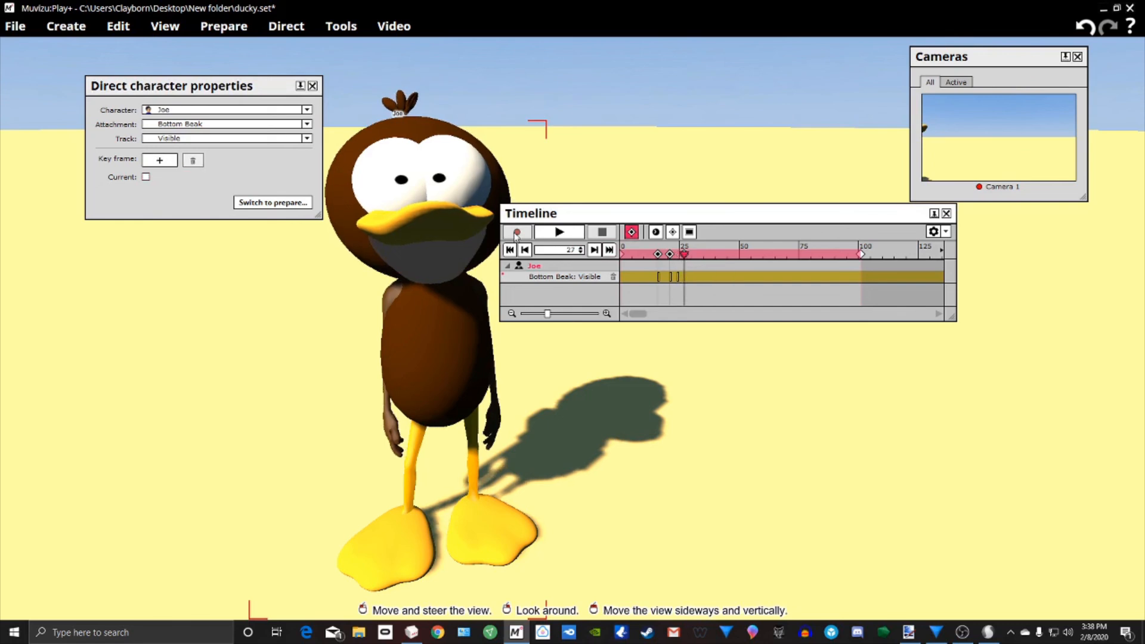
{"action": "left_click", "coordinate": [159, 159]}
{"action": "left_click", "coordinate": [145, 177]}
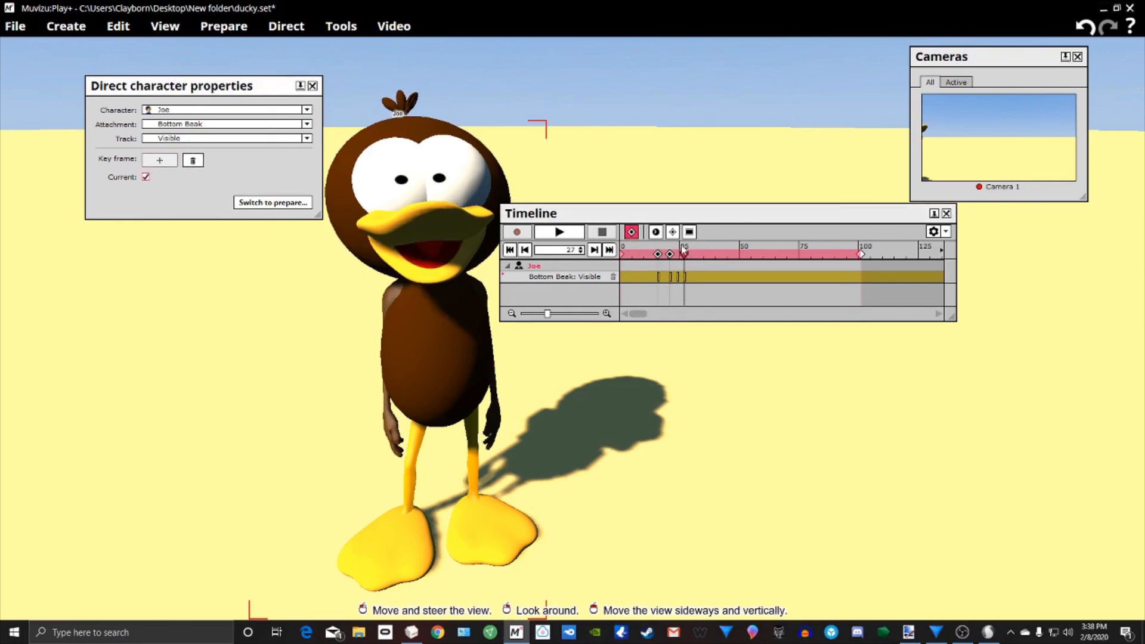
Step: Play the animation from around the first cue point to check the beak's timing against the voice
{"action": "left_click_drag", "start_coordinate": [685, 254], "coordinate": [661, 254]}
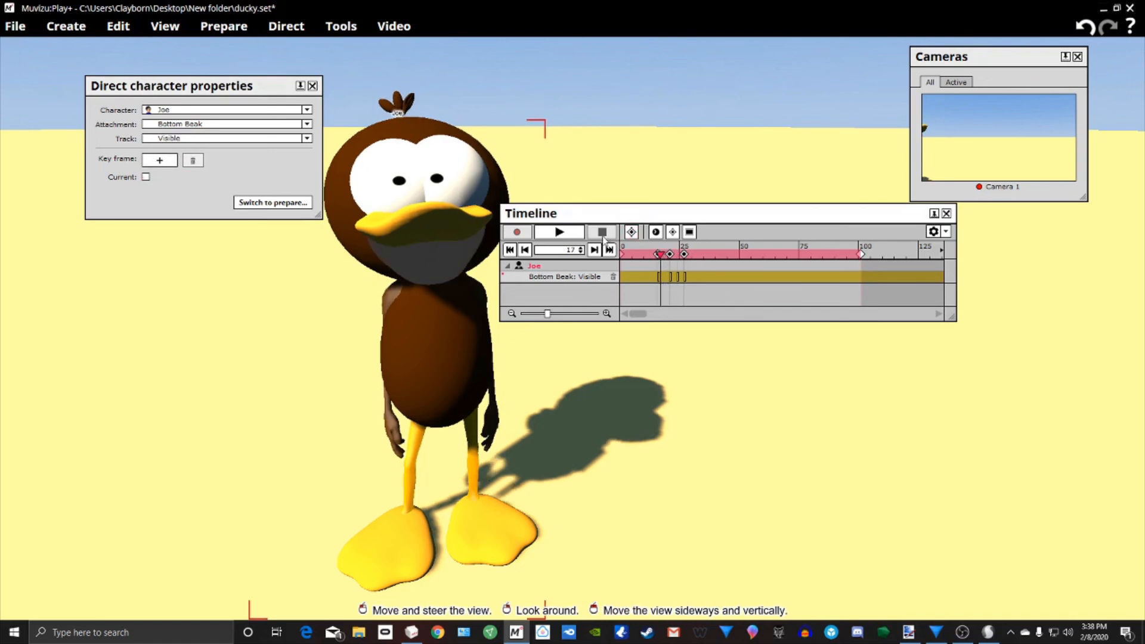
{"action": "left_click", "coordinate": [559, 232]}
{"action": "left_click", "coordinate": [611, 237]}
{"action": "left_click_drag", "start_coordinate": [751, 255], "coordinate": [658, 254]}
{"action": "left_click", "coordinate": [566, 233]}
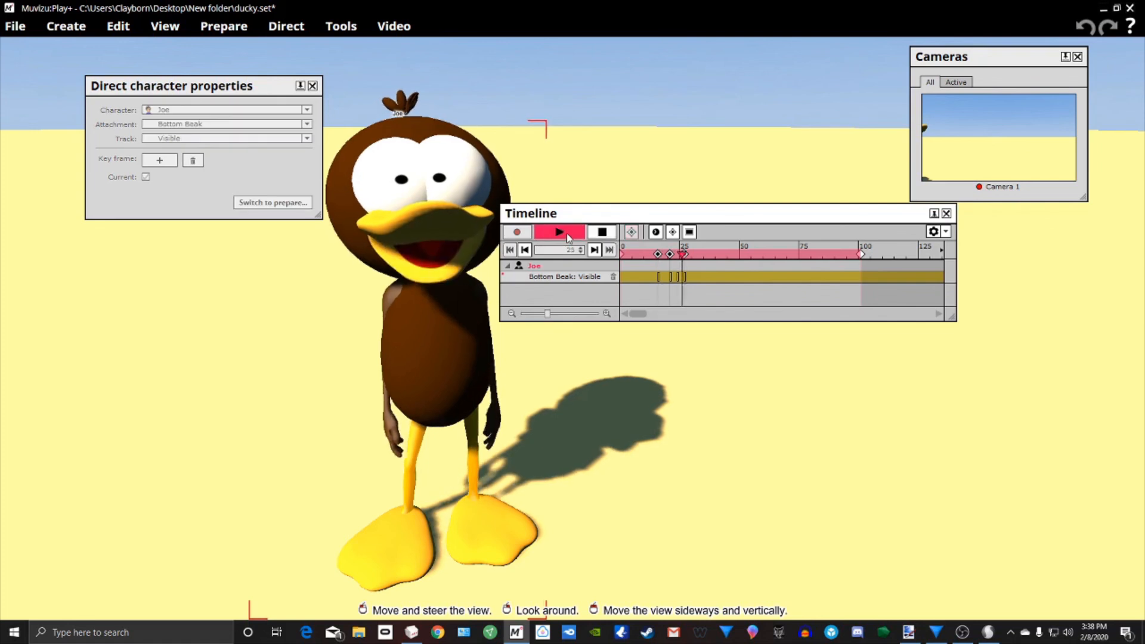
Step: Delete the Bottom Beak key frames at frames 27, 24 and 21, keeping only the one at frame 16
{"action": "left_click", "coordinate": [681, 266]}
{"action": "right_click", "coordinate": [686, 276]}
{"action": "left_click", "coordinate": [694, 300]}
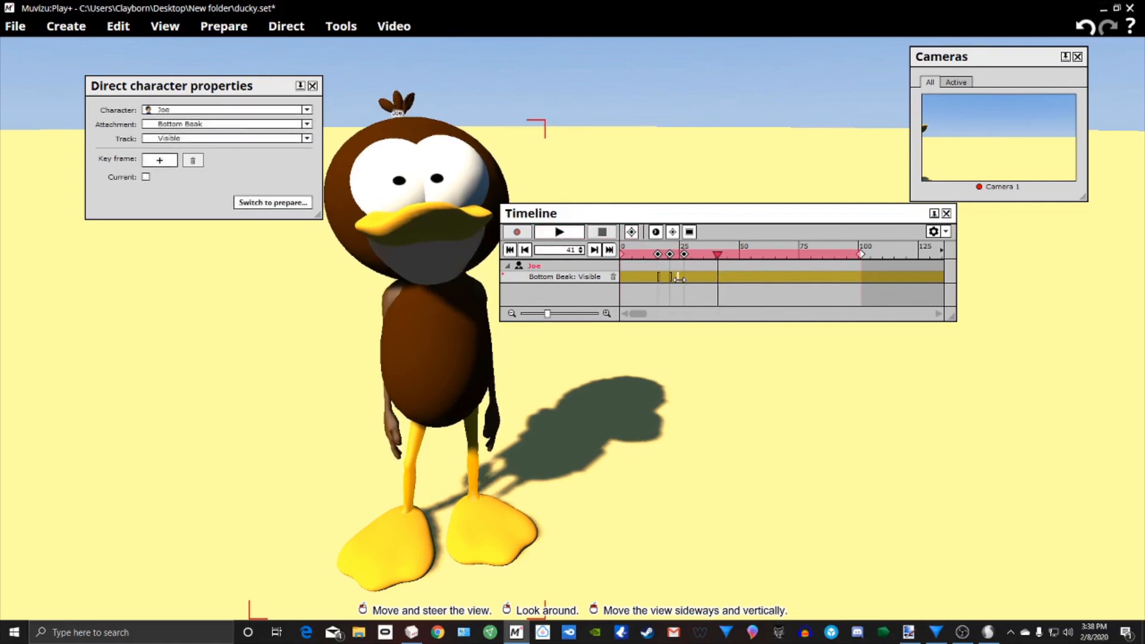
{"action": "right_click", "coordinate": [680, 279]}
{"action": "left_click", "coordinate": [706, 303]}
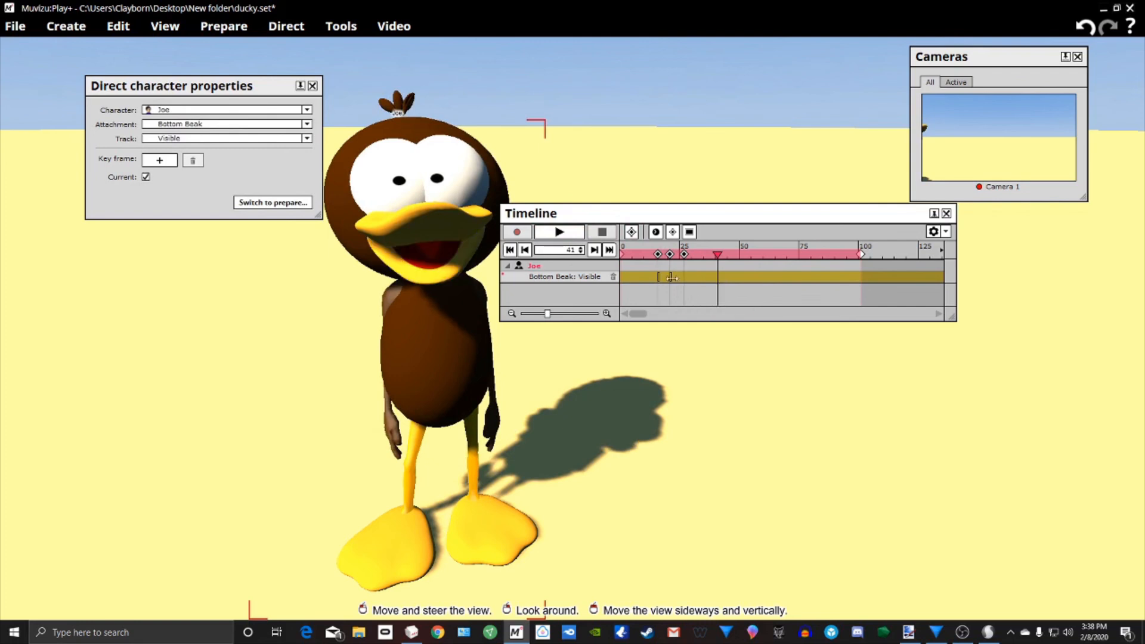
{"action": "right_click", "coordinate": [673, 278]}
{"action": "left_click", "coordinate": [697, 302]}
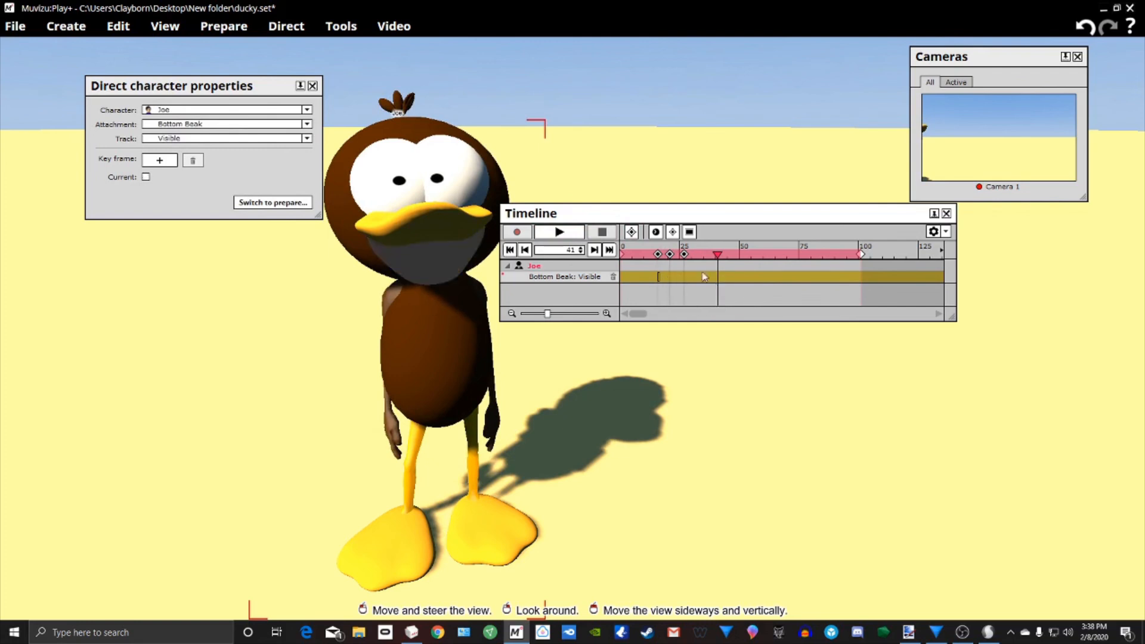
Step: Key the bottom beak visible at frame 20 and hidden at frame 27
{"action": "left_click_drag", "start_coordinate": [716, 255], "coordinate": [668, 255]}
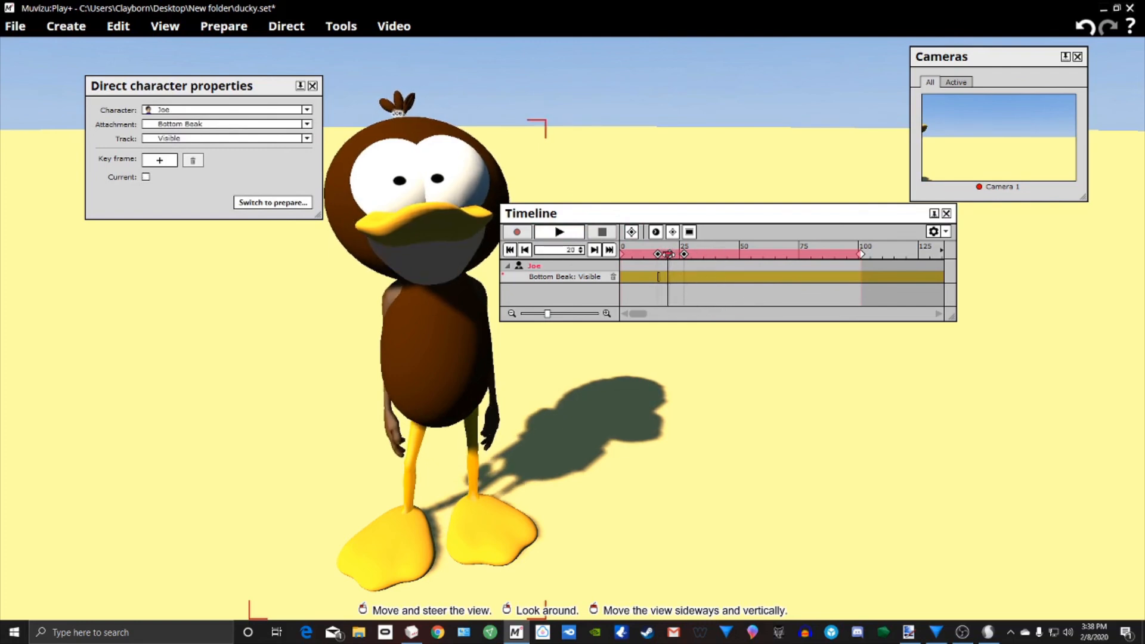
{"action": "left_click", "coordinate": [158, 160]}
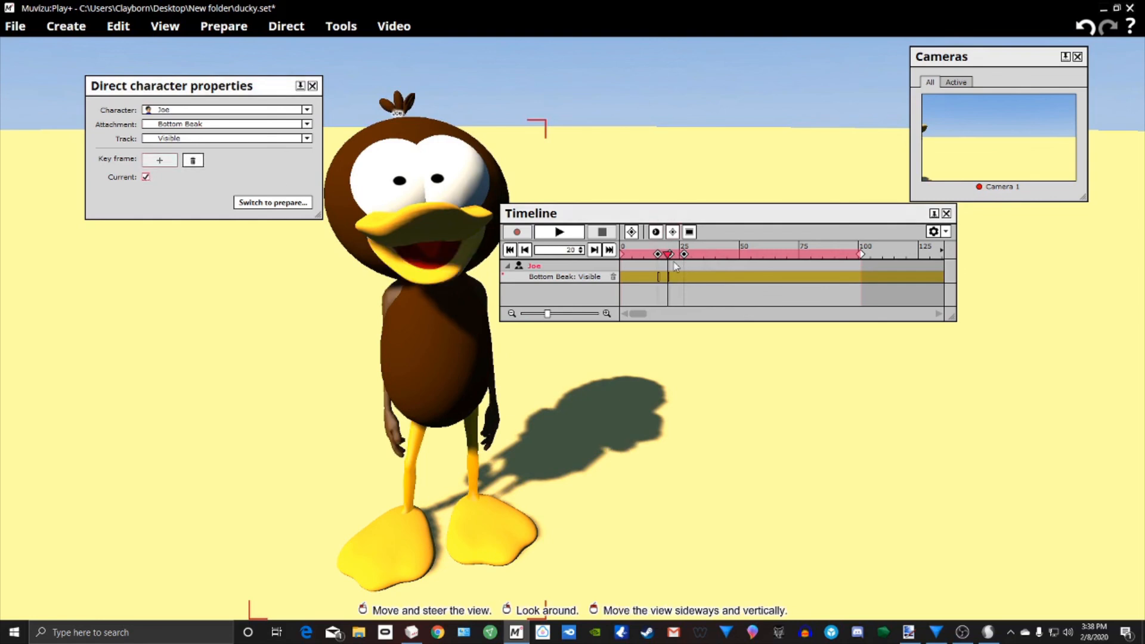
{"action": "left_click_drag", "start_coordinate": [668, 260], "coordinate": [685, 256]}
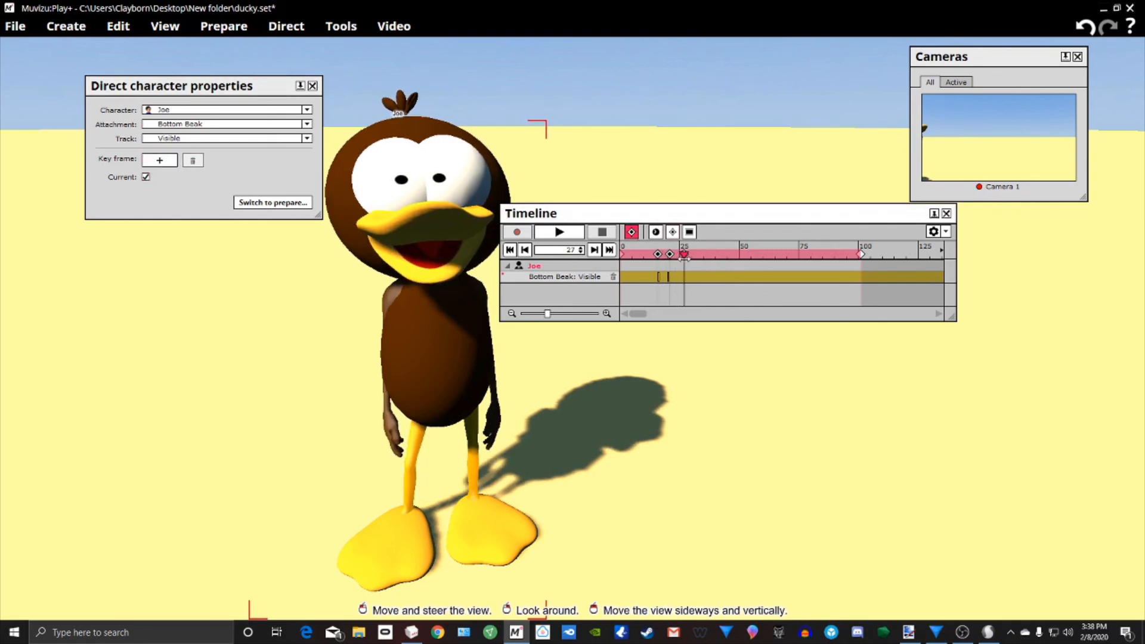
{"action": "left_click", "coordinate": [160, 160]}
{"action": "left_click", "coordinate": [145, 177]}
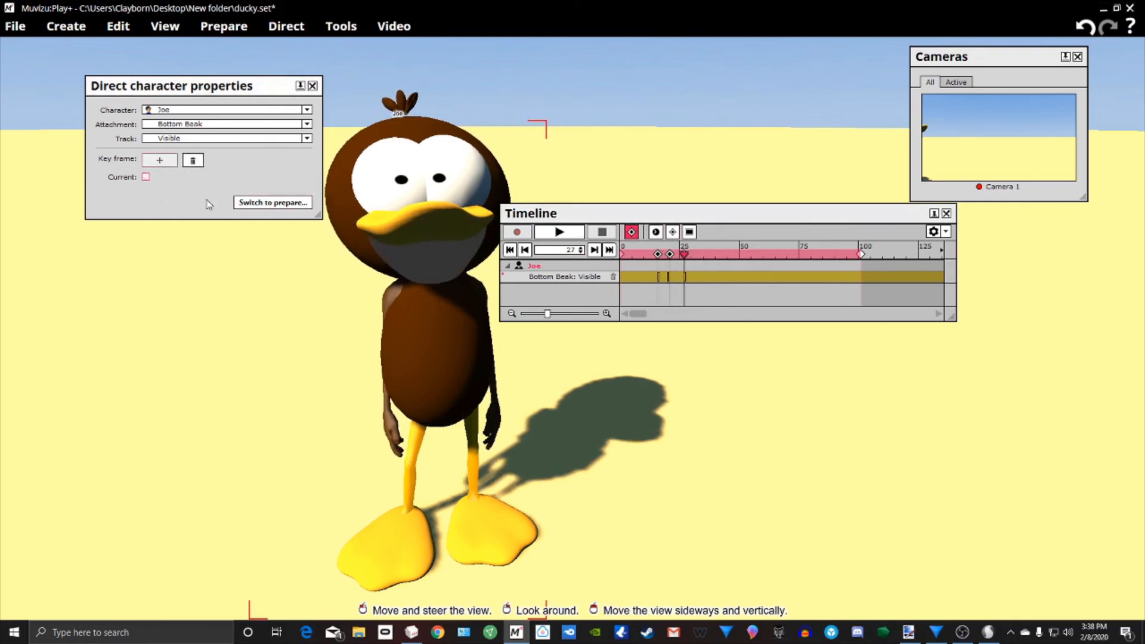
Step: Play the animation through the first spoken part to check the new beak key frames
{"action": "left_click", "coordinate": [559, 233]}
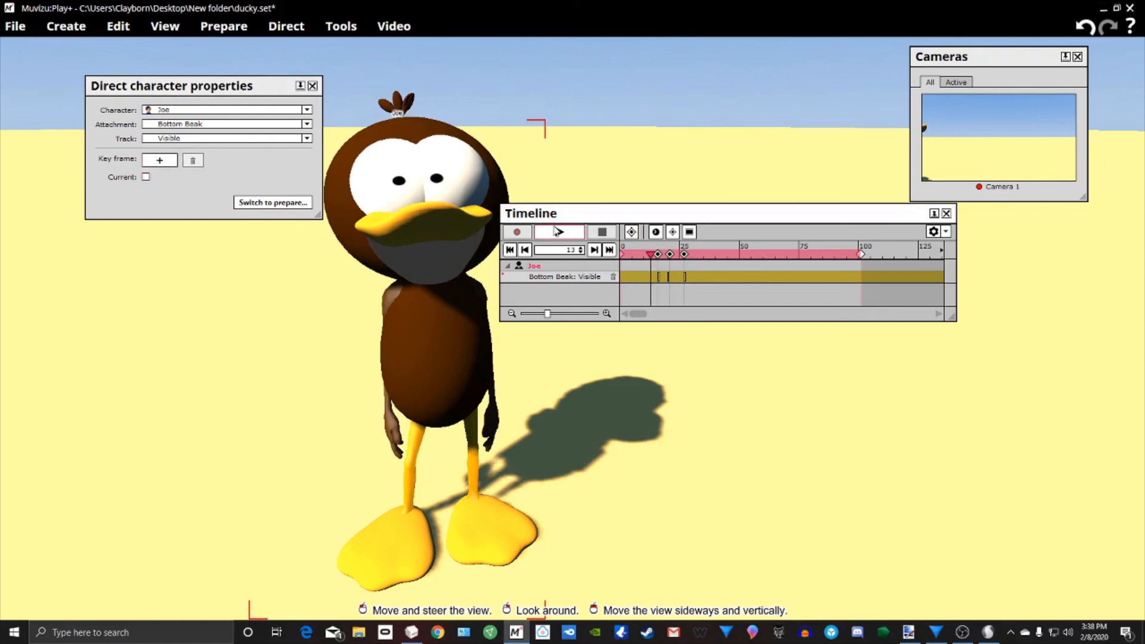
{"action": "left_click", "coordinate": [559, 233]}
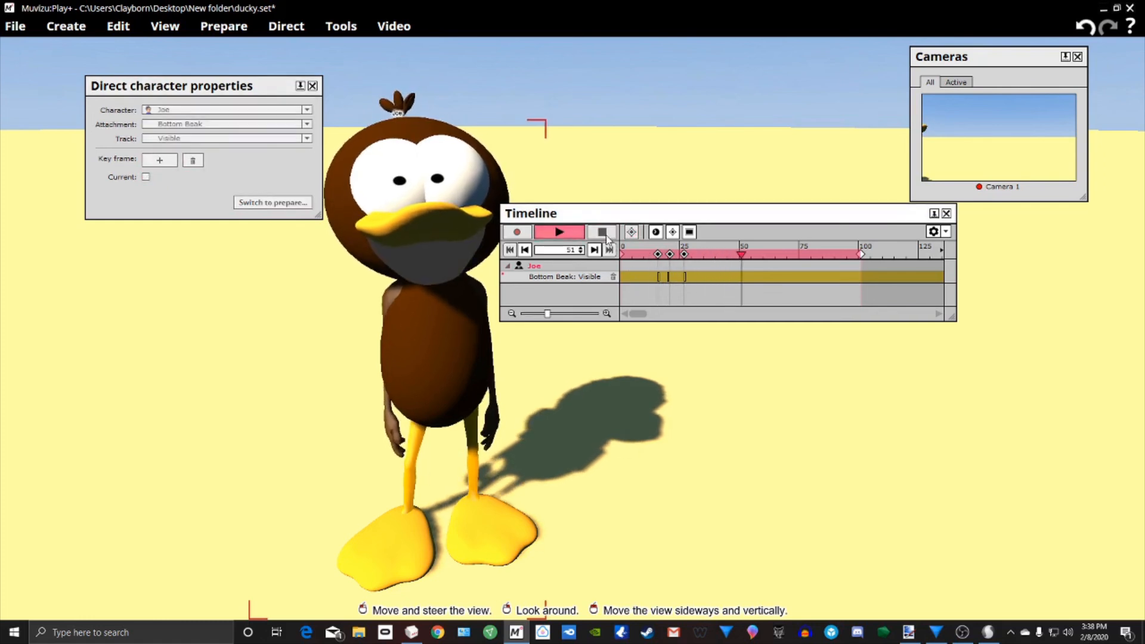
{"action": "left_click", "coordinate": [718, 254]}
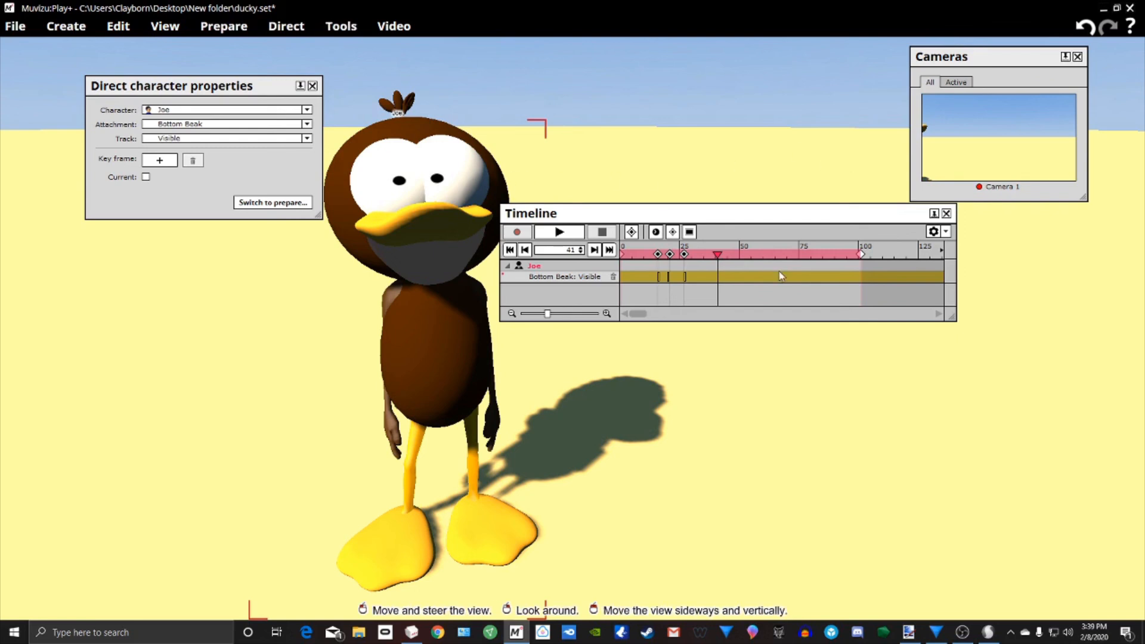
Step: Open the full timeline with the sound effects track and add cue points around the second spoken part, the last at frame 40
{"action": "left_click", "coordinate": [333, 36]}
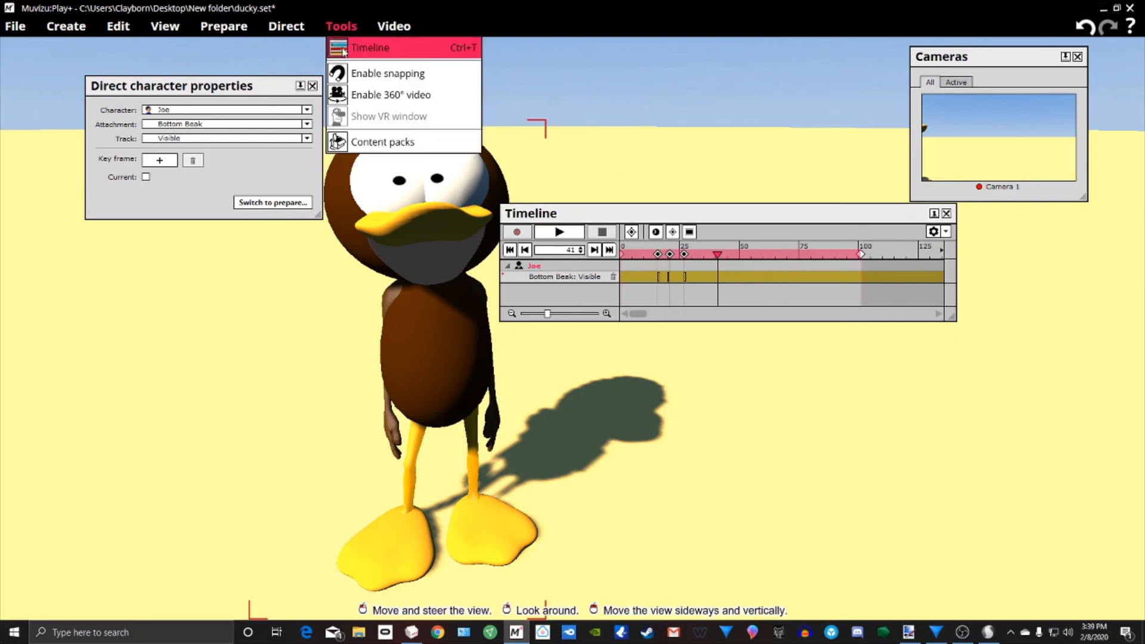
{"action": "left_click", "coordinate": [360, 43]}
{"action": "mouse_move", "coordinate": [717, 255]}
{"action": "left_mouse_down"}
{"action": "mouse_move", "coordinate": [698, 254]}
{"action": "mouse_move", "coordinate": [716, 254]}
{"action": "left_mouse_up"}
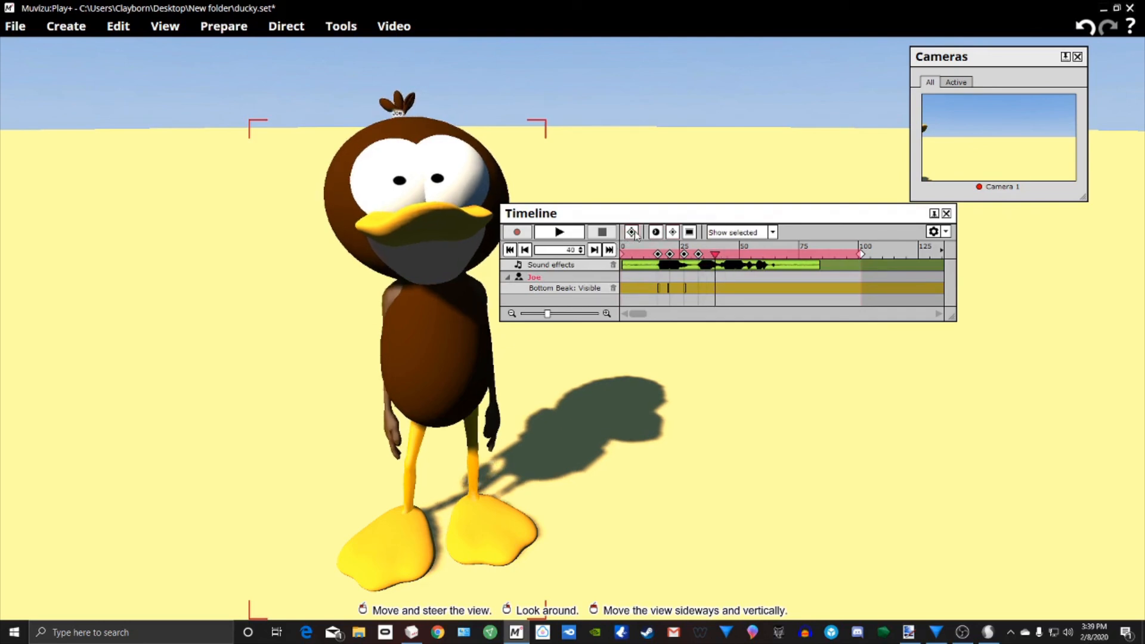
Step: Shift the Bottom Beak's opening key frame slightly earlier and its closing key frame to frame 23 to match the waveform
{"action": "left_click_drag", "start_coordinate": [715, 255], "coordinate": [675, 260]}
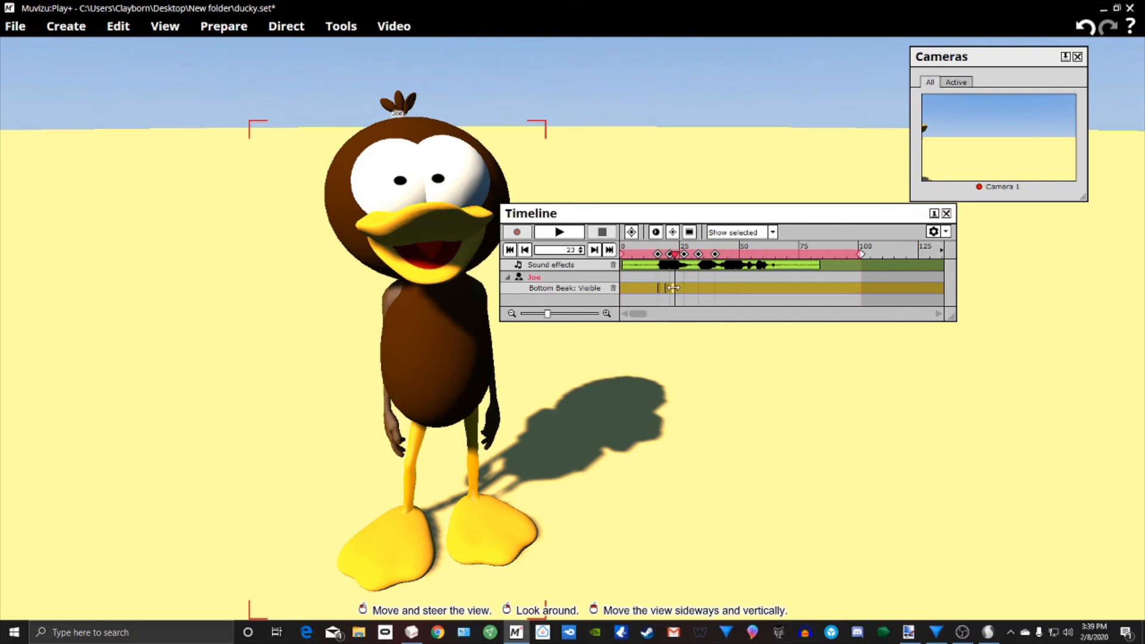
{"action": "left_click_drag", "start_coordinate": [676, 289], "coordinate": [667, 288]}
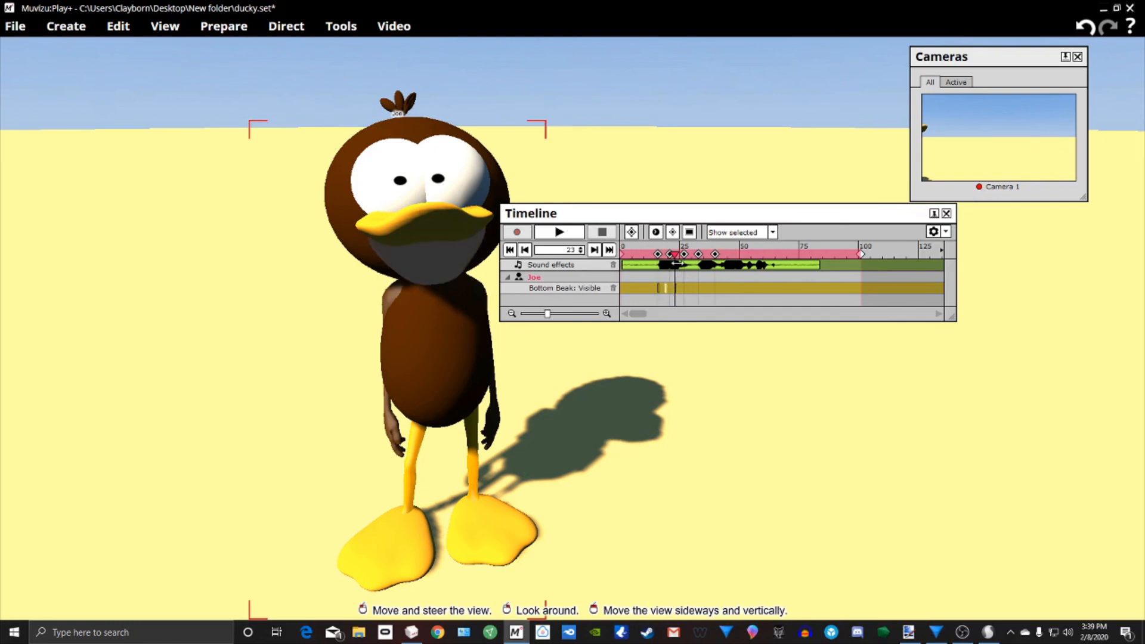
{"action": "mouse_move", "coordinate": [674, 256]}
{"action": "left_mouse_down"}
{"action": "mouse_move", "coordinate": [656, 255]}
{"action": "mouse_move", "coordinate": [674, 256]}
{"action": "left_mouse_up"}
Step: Open the duck's direct properties and key the bottom beak visible at frame 25 and hidden at frame 28
{"action": "left_click_drag", "start_coordinate": [675, 257], "coordinate": [680, 257]}
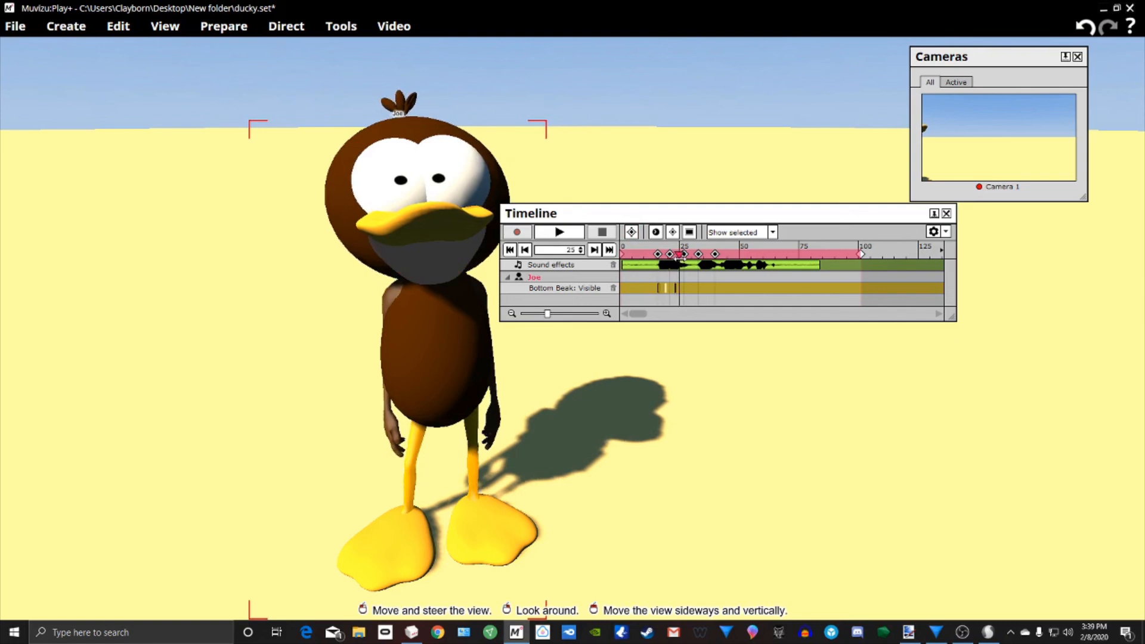
{"action": "right_click", "coordinate": [402, 262]}
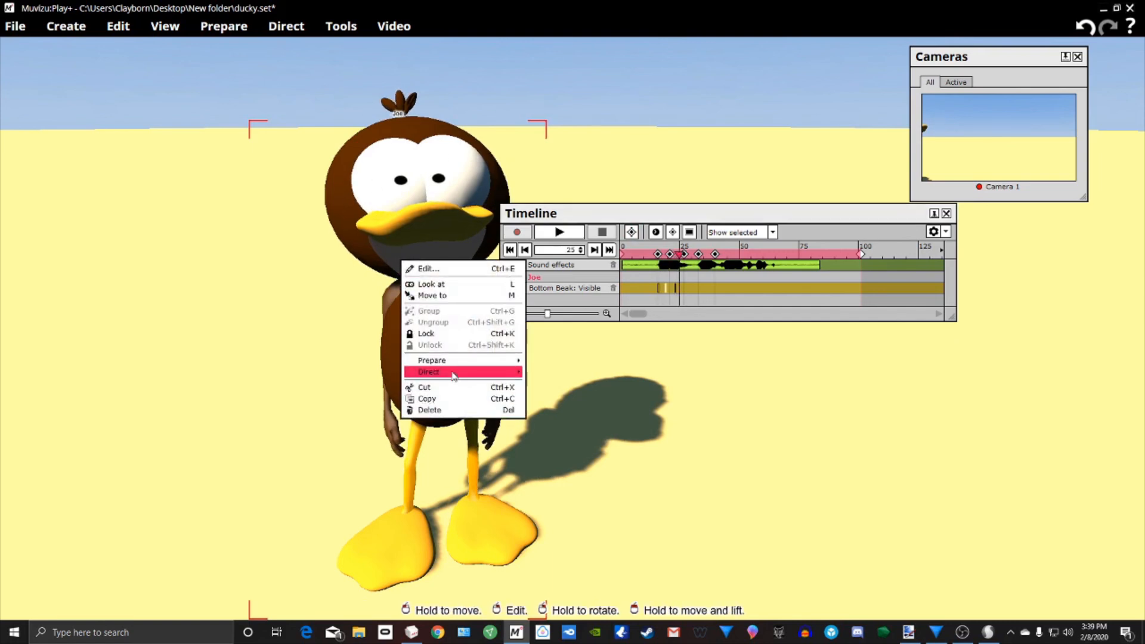
{"action": "mouse_move", "coordinate": [454, 374]}
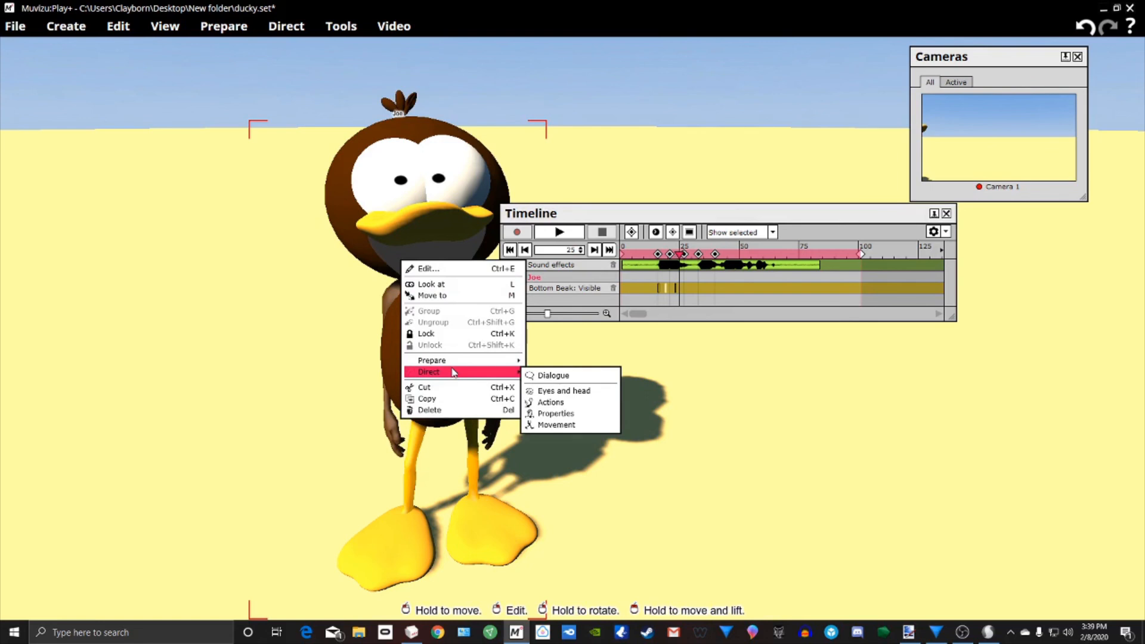
{"action": "left_click", "coordinate": [570, 415]}
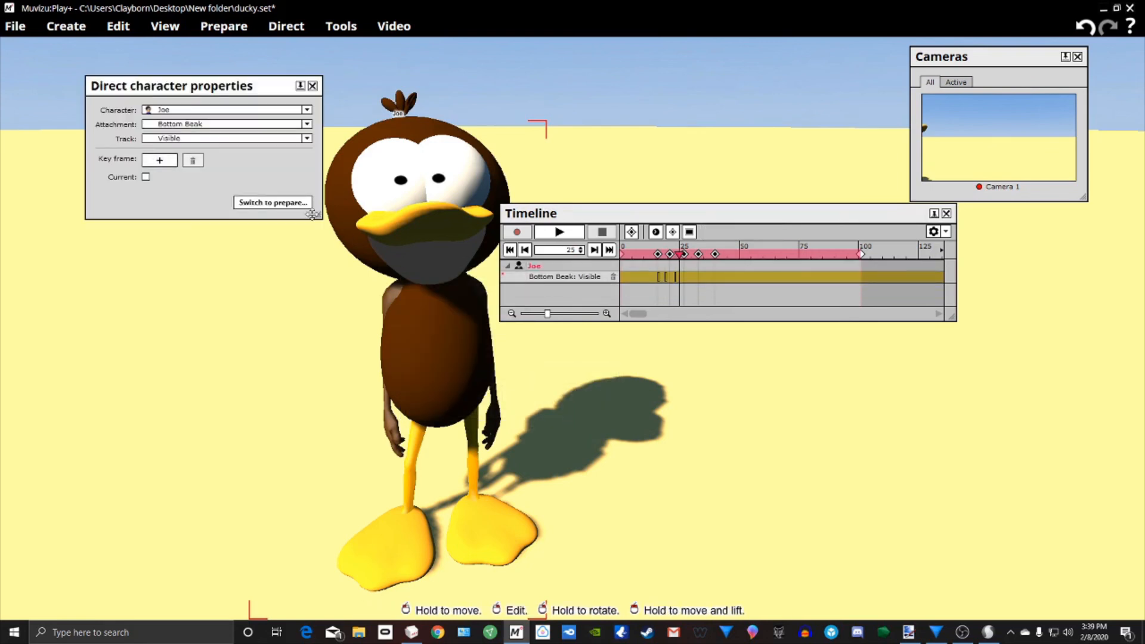
{"action": "left_click", "coordinate": [175, 161]}
{"action": "left_click", "coordinate": [145, 177]}
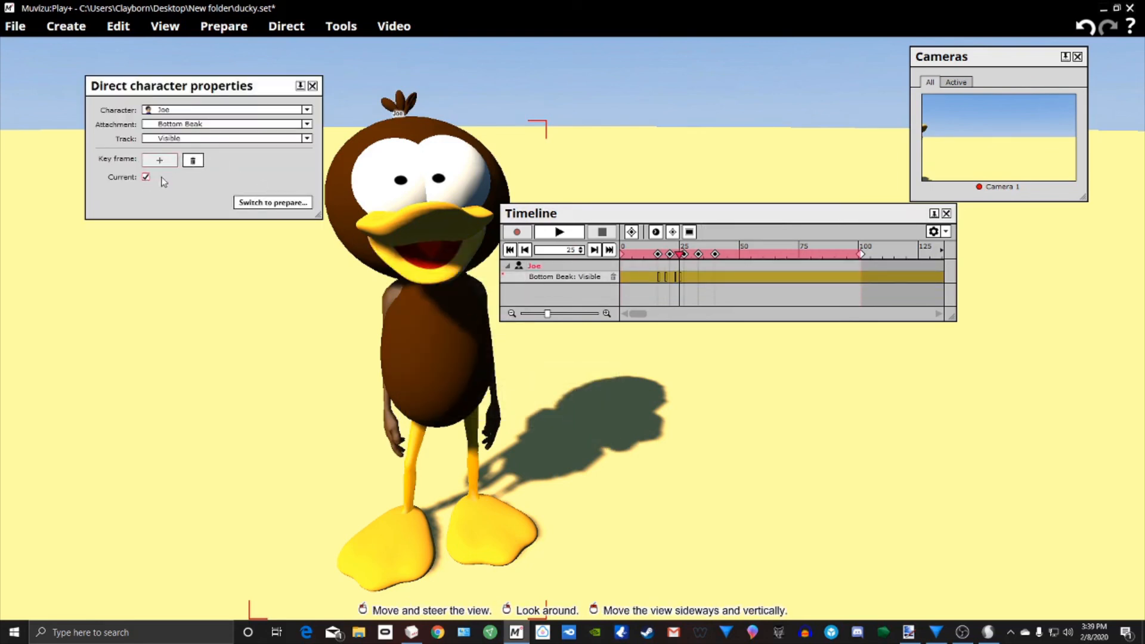
{"action": "left_click_drag", "start_coordinate": [683, 255], "coordinate": [687, 255]}
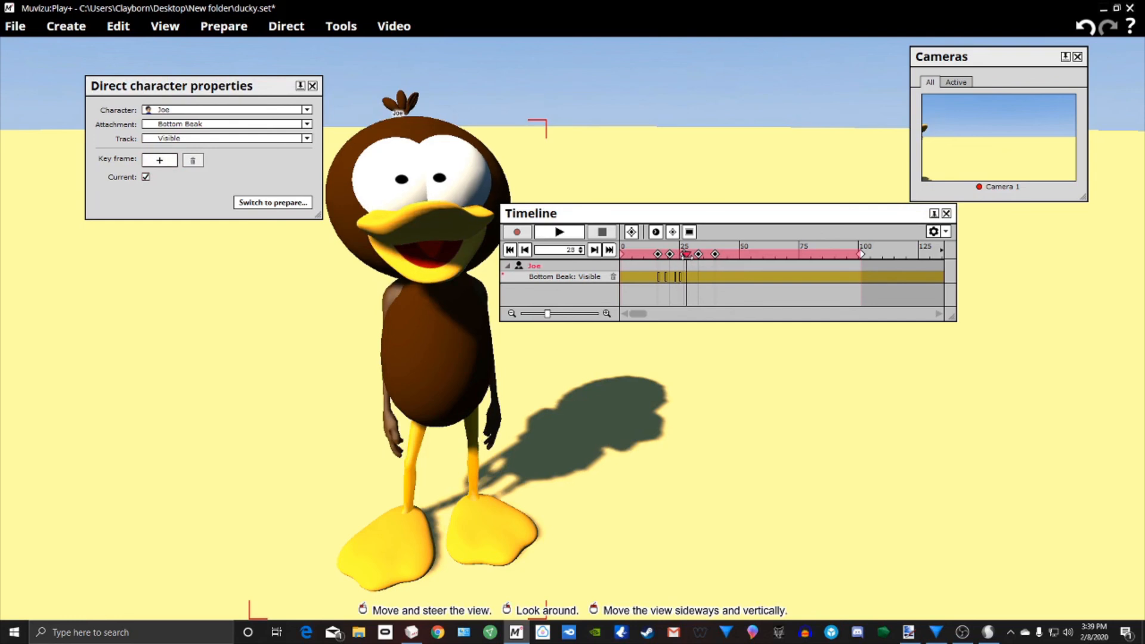
{"action": "left_click", "coordinate": [157, 161]}
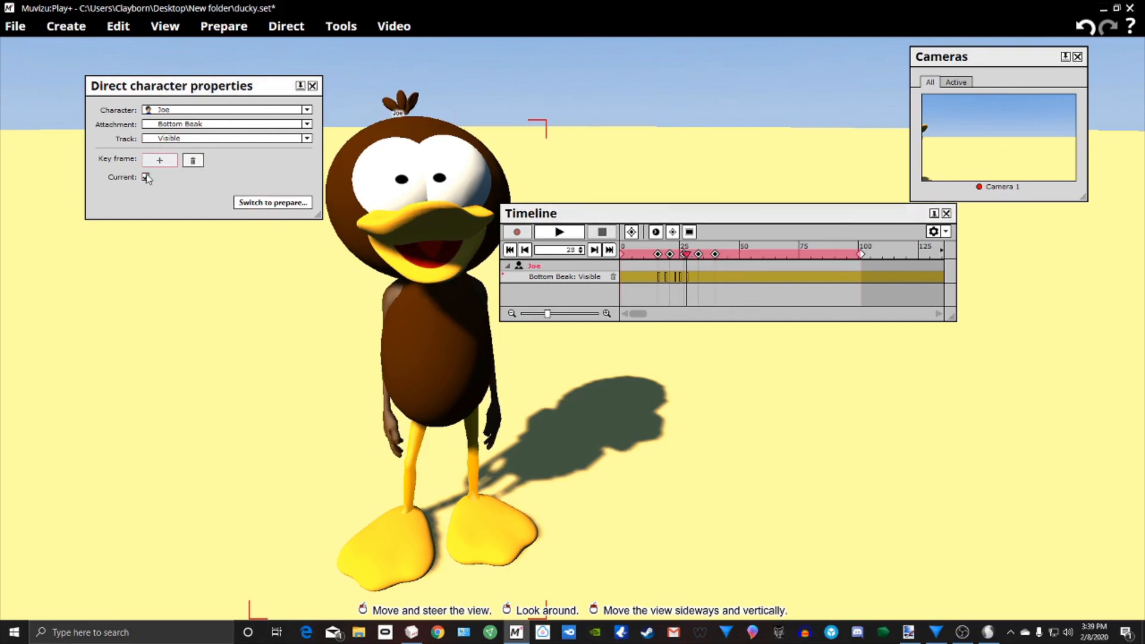
{"action": "left_click", "coordinate": [146, 177]}
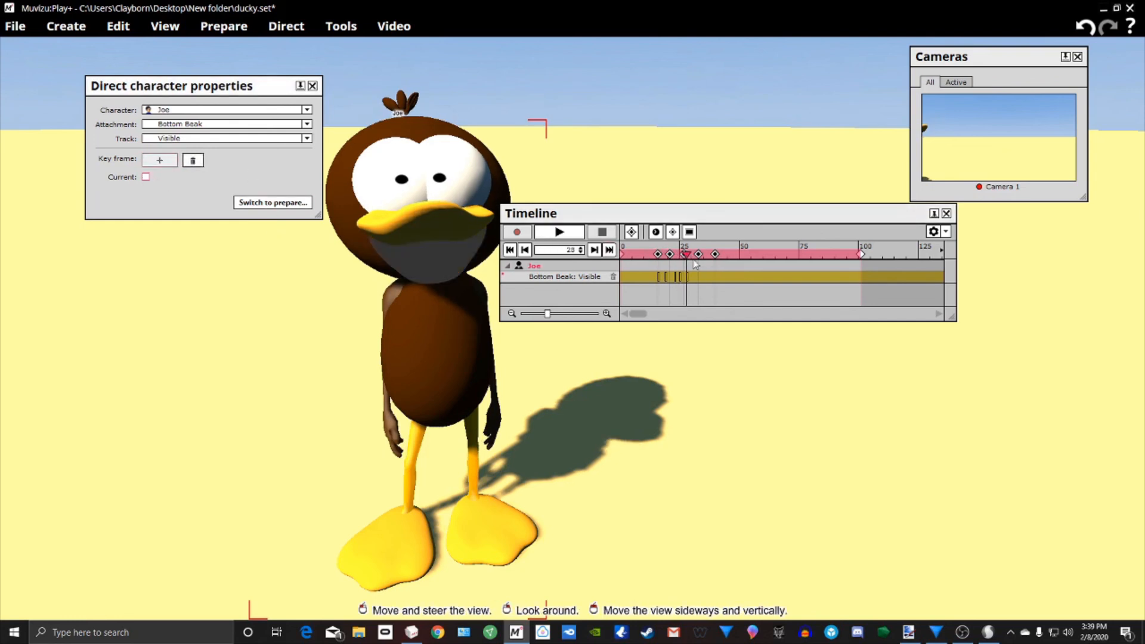
Step: Play the animation from frame 14 to check the beak's key frames at frames 25 and 28
{"action": "left_click_drag", "start_coordinate": [688, 256], "coordinate": [626, 249]}
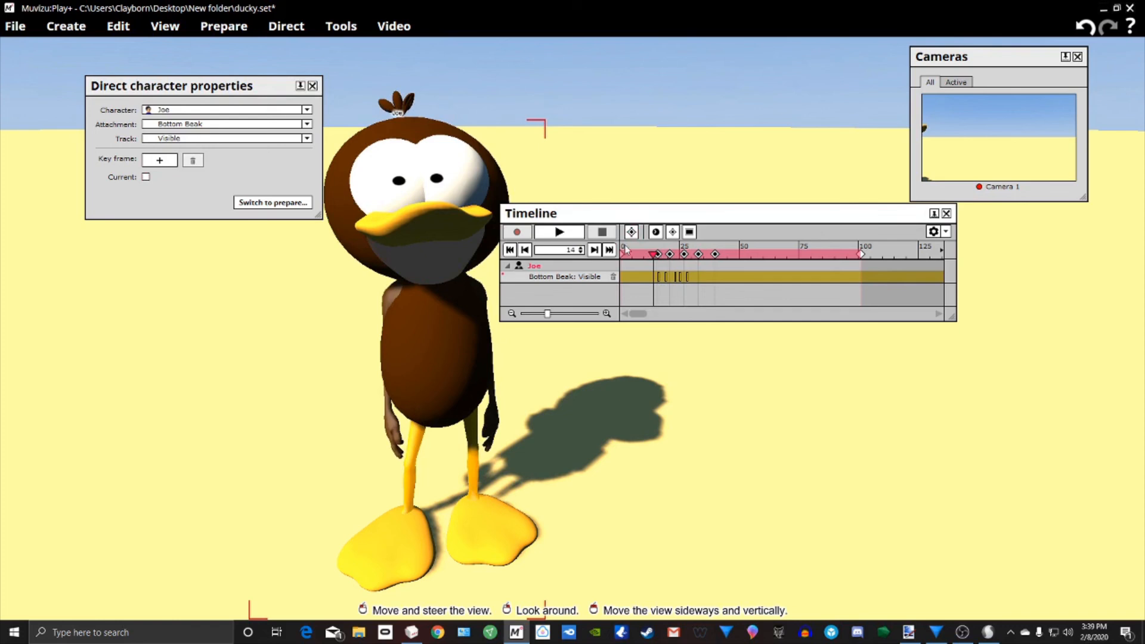
{"action": "left_click", "coordinate": [559, 232]}
{"action": "left_click", "coordinate": [602, 232]}
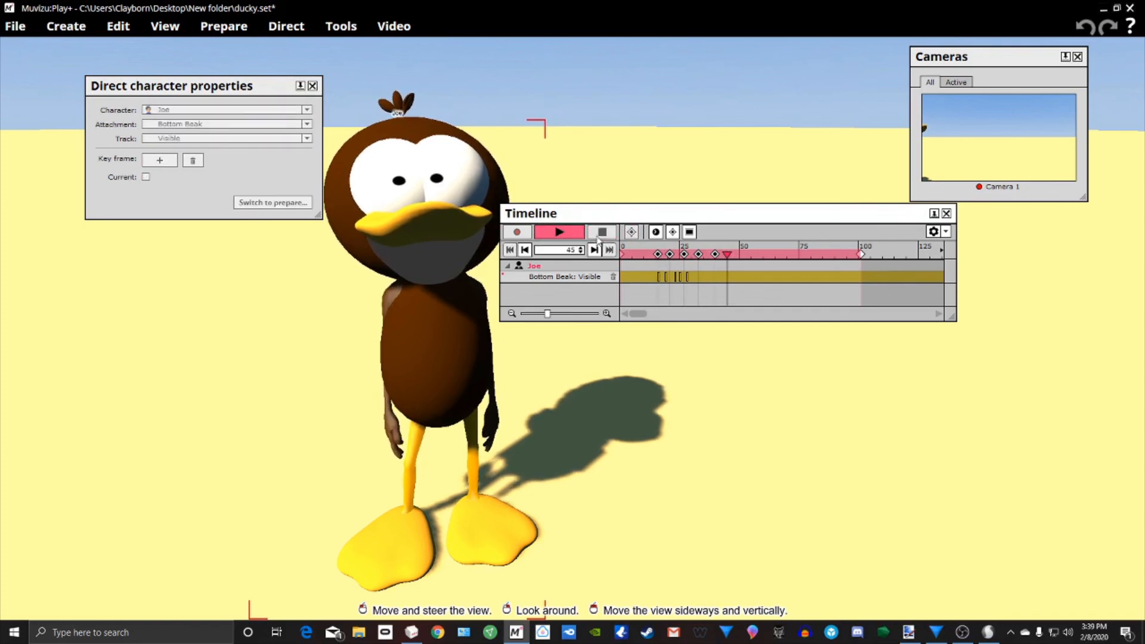
Step: Key the bottom beak visible at frame 33 and hidden at frame 39
{"action": "left_click_drag", "start_coordinate": [724, 255], "coordinate": [700, 255]}
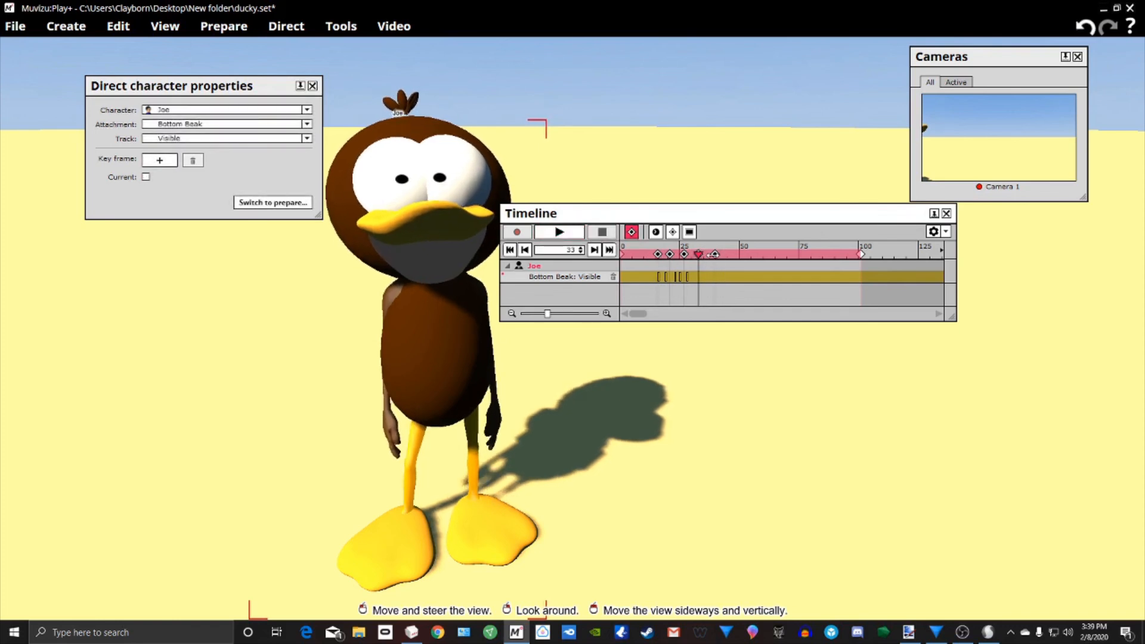
{"action": "left_click", "coordinate": [157, 161]}
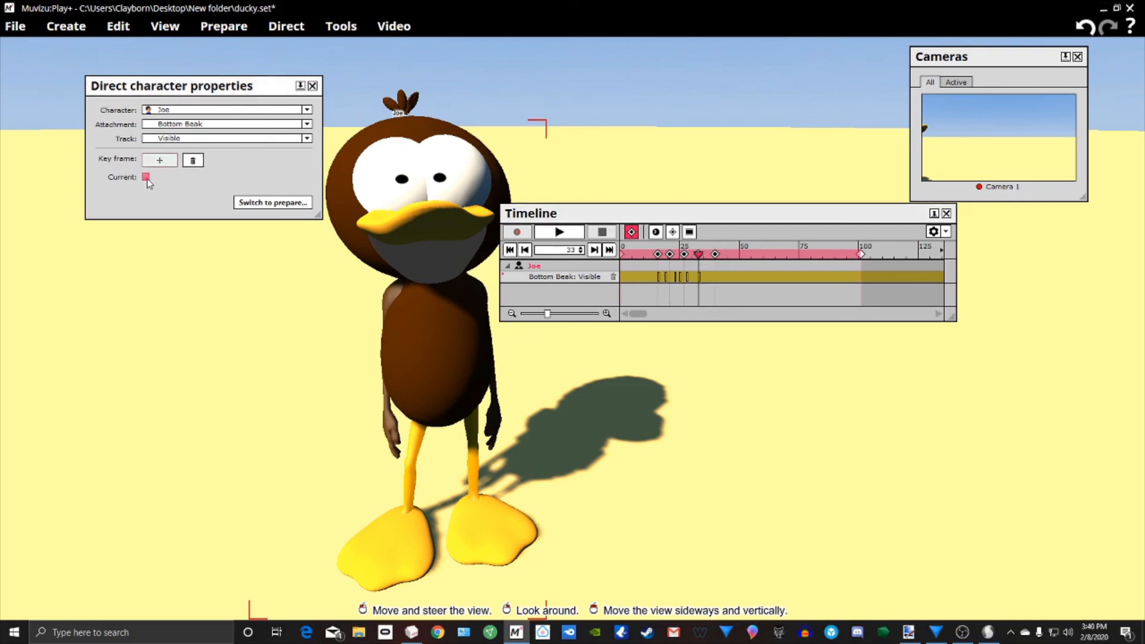
{"action": "left_click", "coordinate": [146, 178]}
{"action": "left_click_drag", "start_coordinate": [699, 255], "coordinate": [714, 254]}
{"action": "left_click", "coordinate": [159, 161]}
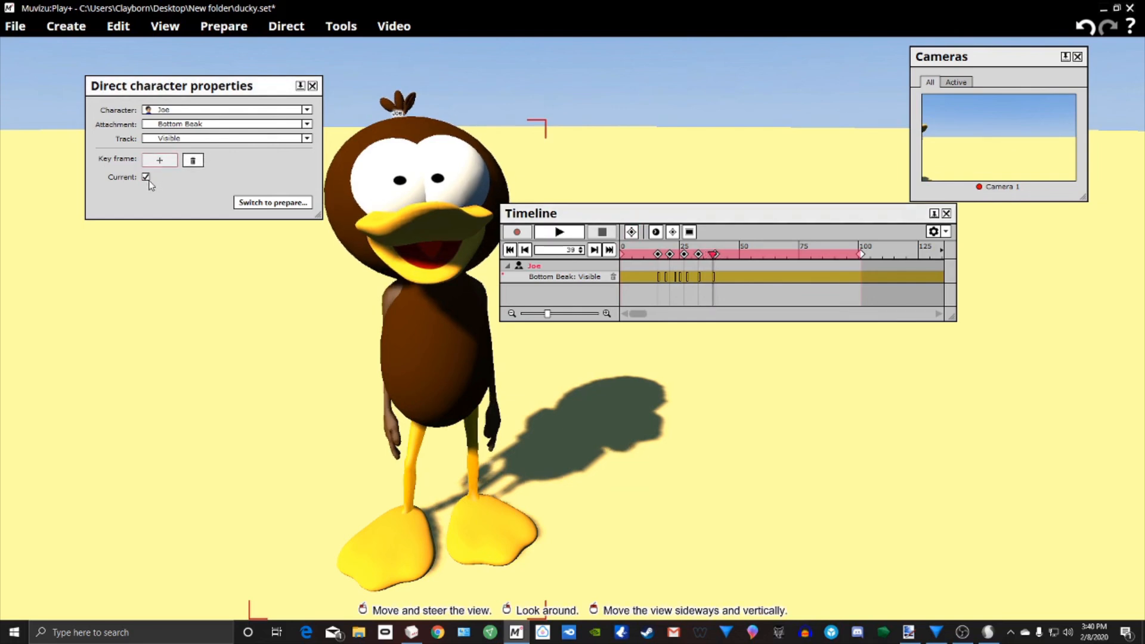
{"action": "left_click", "coordinate": [145, 177]}
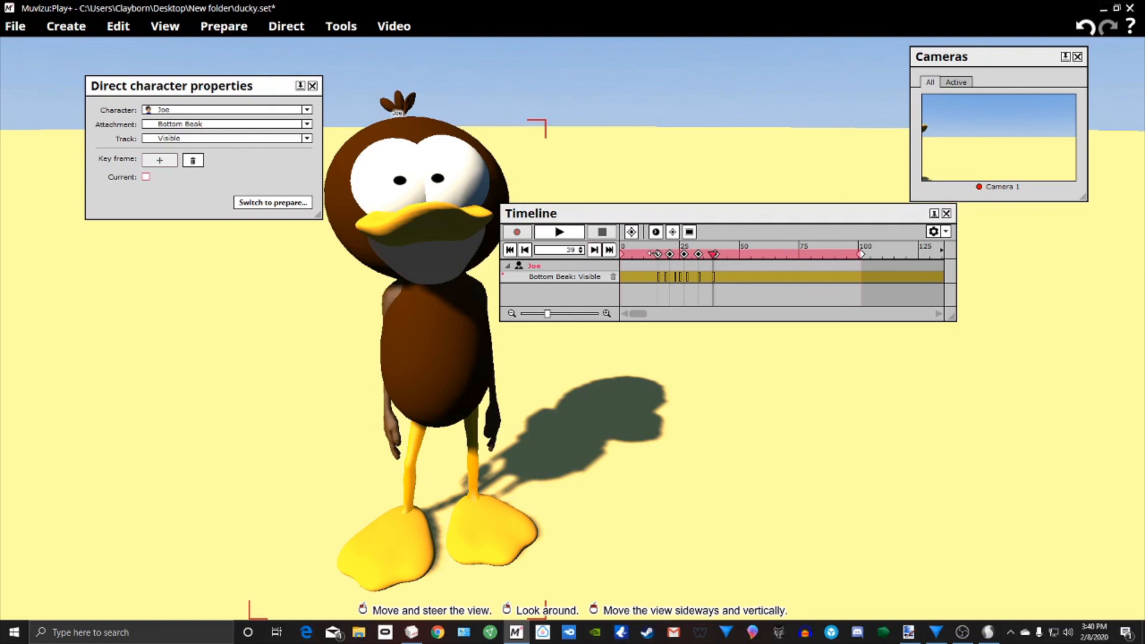
Step: Play the animation from frame 12 to check the beak movement through the second spoken part
{"action": "left_click", "coordinate": [648, 255]}
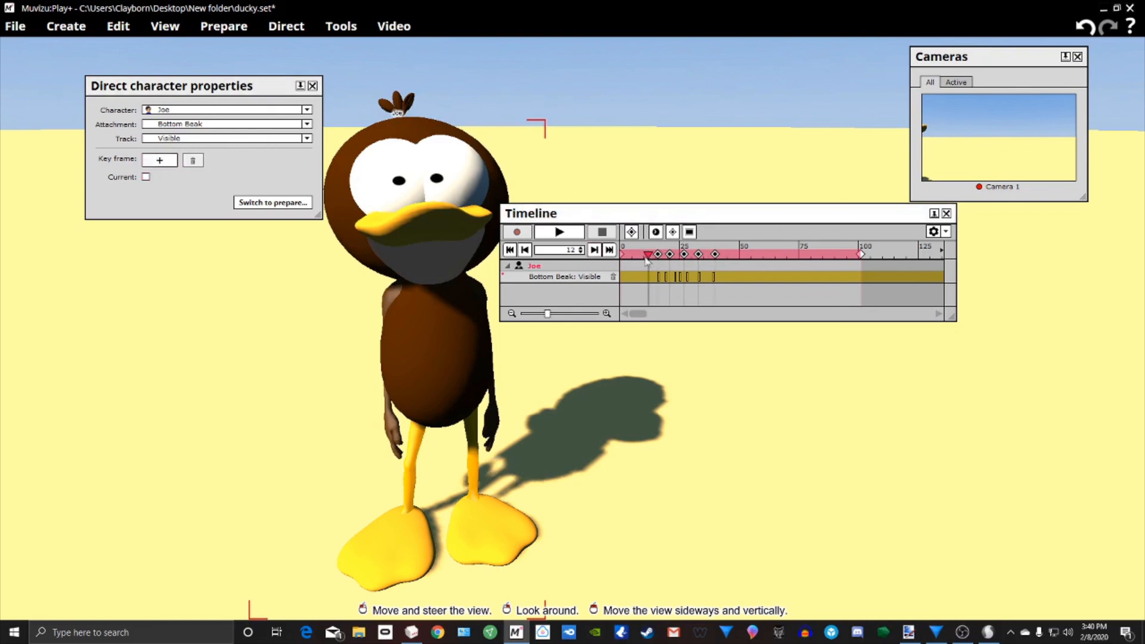
{"action": "left_click", "coordinate": [559, 232]}
{"action": "left_click", "coordinate": [600, 233]}
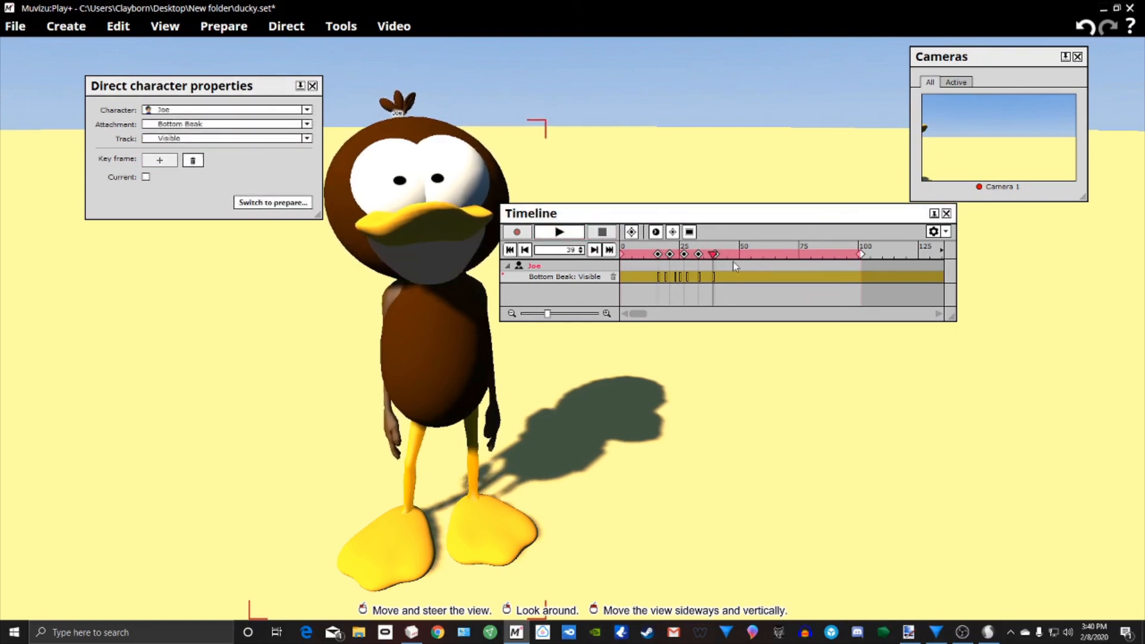
Step: Reopen the full timeline, add cue points at frames 45, 52, about 57 and 62 along the waveform, and play from frame 40
{"action": "left_click_drag", "start_coordinate": [715, 255], "coordinate": [728, 255]}
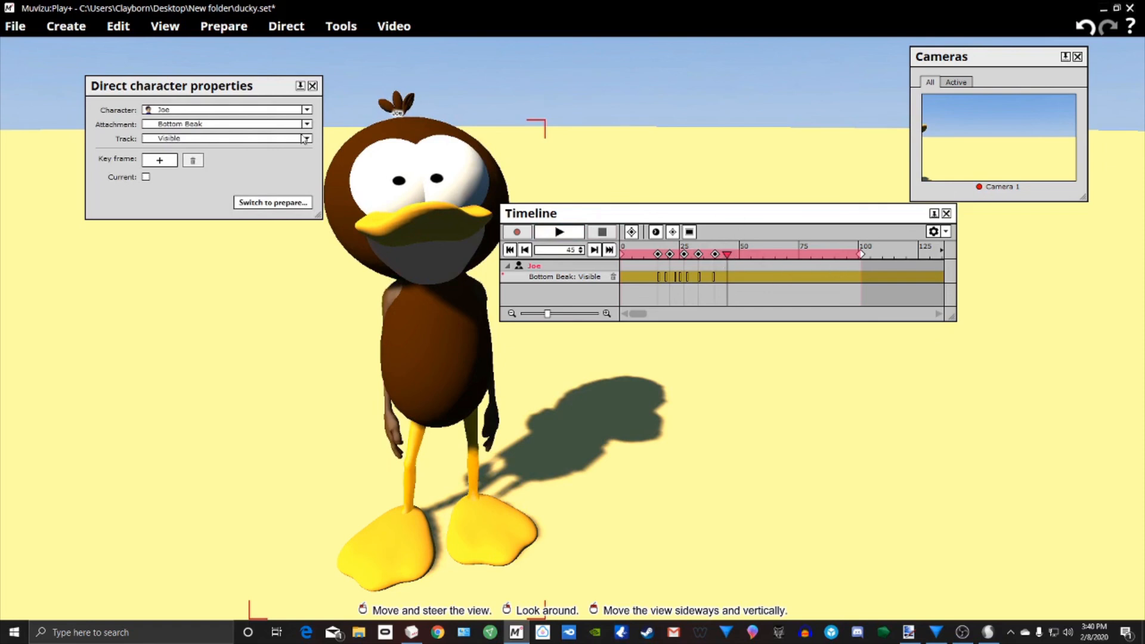
{"action": "left_click", "coordinate": [341, 26]}
{"action": "left_click", "coordinate": [358, 46]}
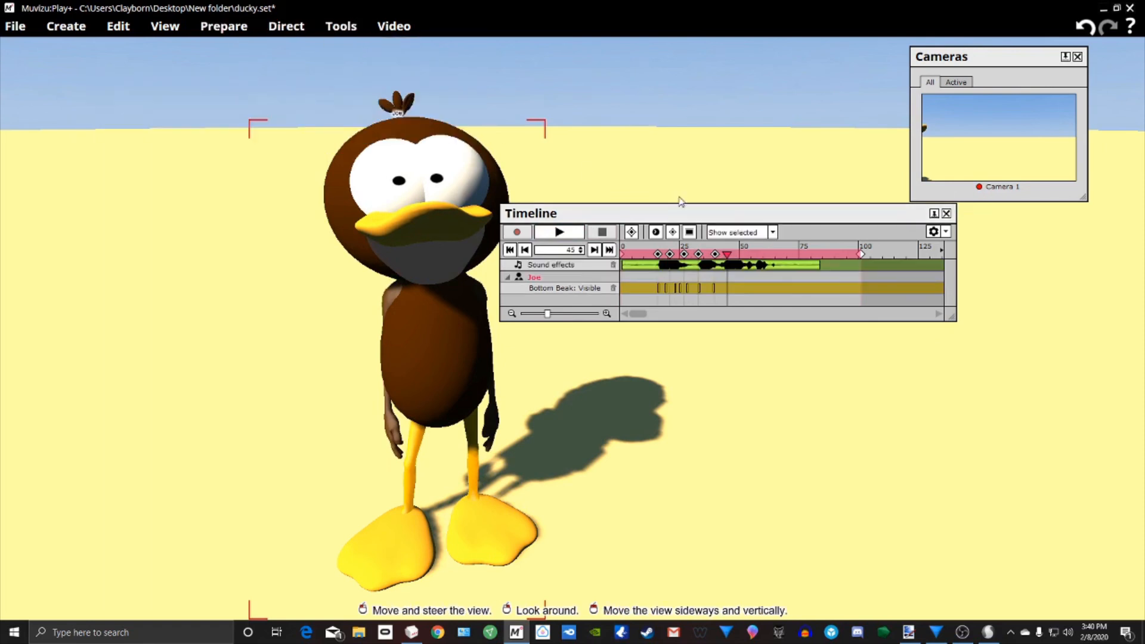
{"action": "left_click", "coordinate": [631, 232]}
{"action": "left_click_drag", "start_coordinate": [740, 254], "coordinate": [744, 254]}
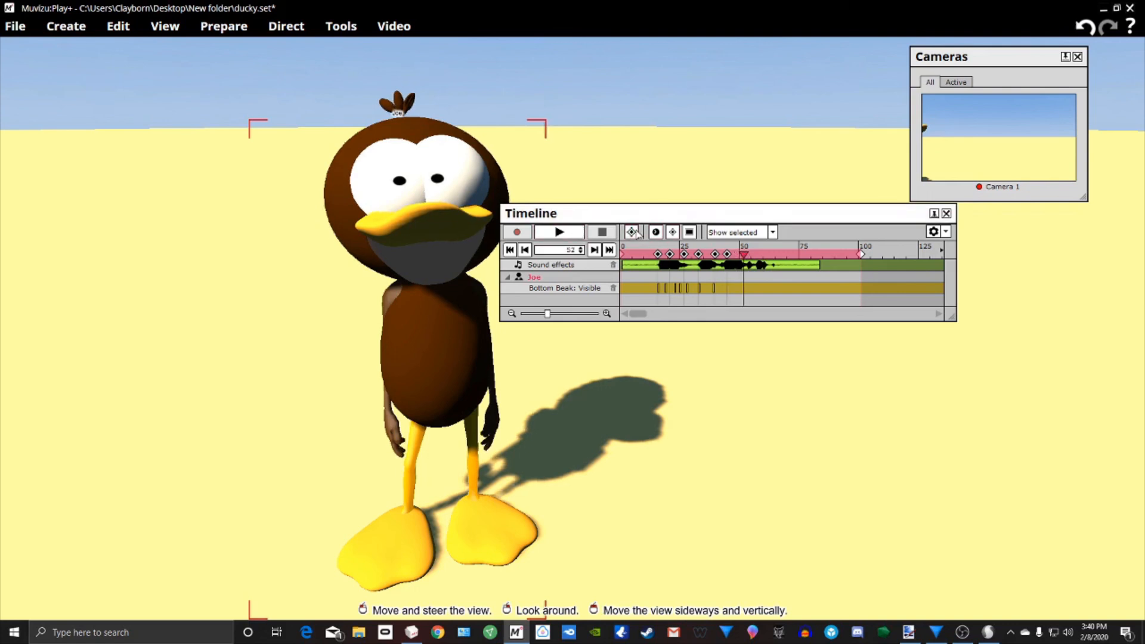
{"action": "left_click_drag", "start_coordinate": [756, 256], "coordinate": [770, 263]}
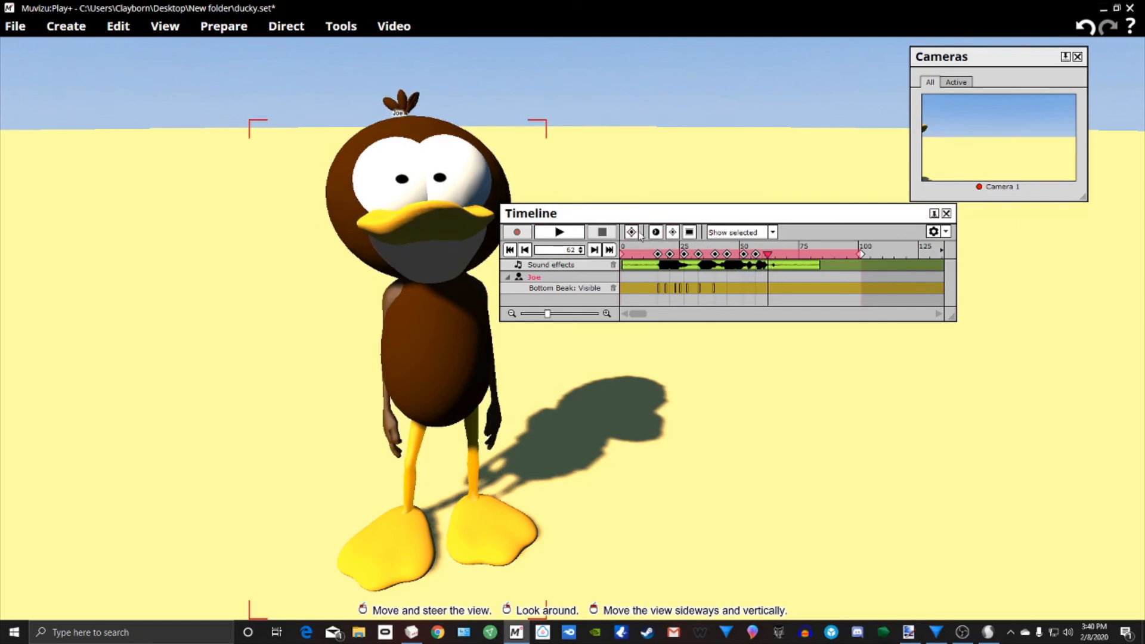
{"action": "left_click_drag", "start_coordinate": [751, 261], "coordinate": [716, 259]}
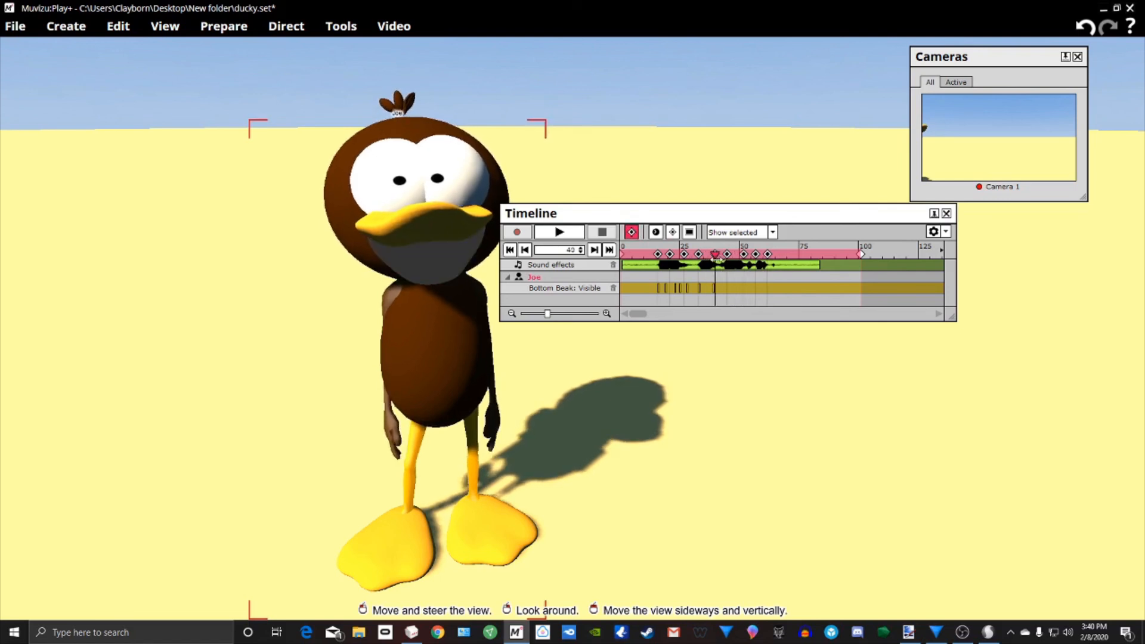
{"action": "left_click", "coordinate": [557, 233]}
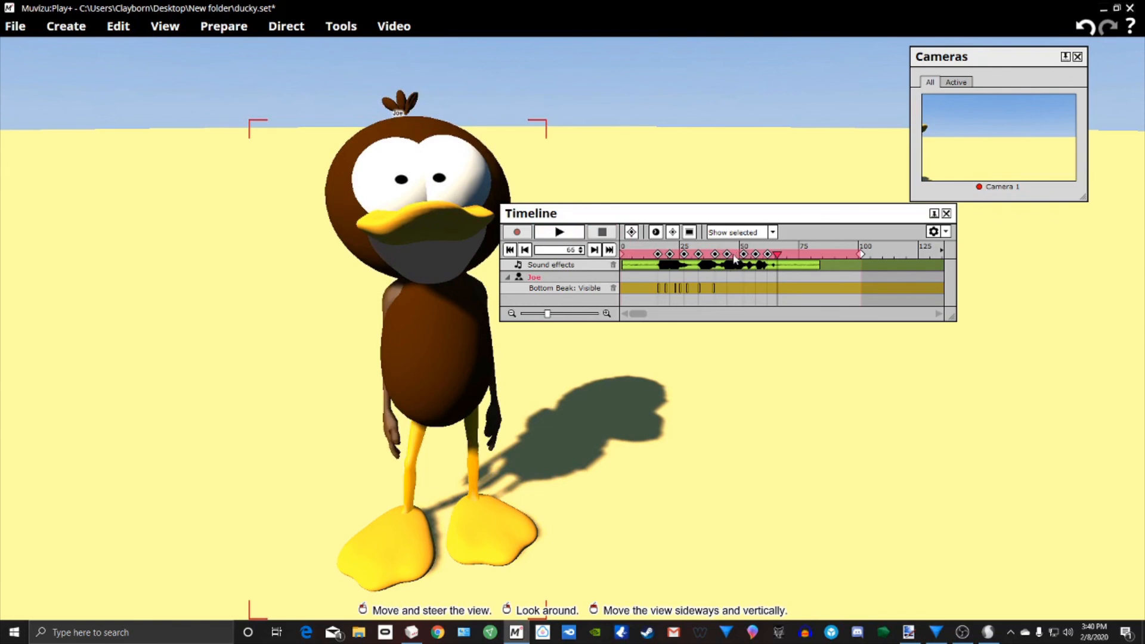
Step: Open the duck's direct properties and key the bottom beak visible at frame 45 and hidden at frame 49
{"action": "left_click_drag", "start_coordinate": [735, 258], "coordinate": [728, 254]}
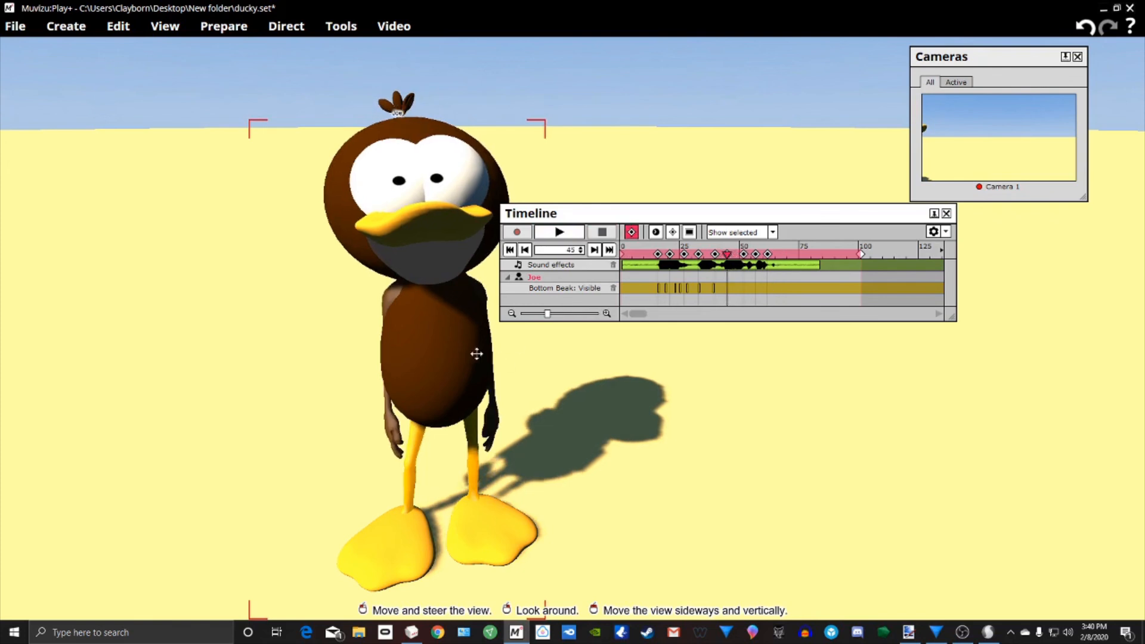
{"action": "right_click", "coordinate": [464, 366]}
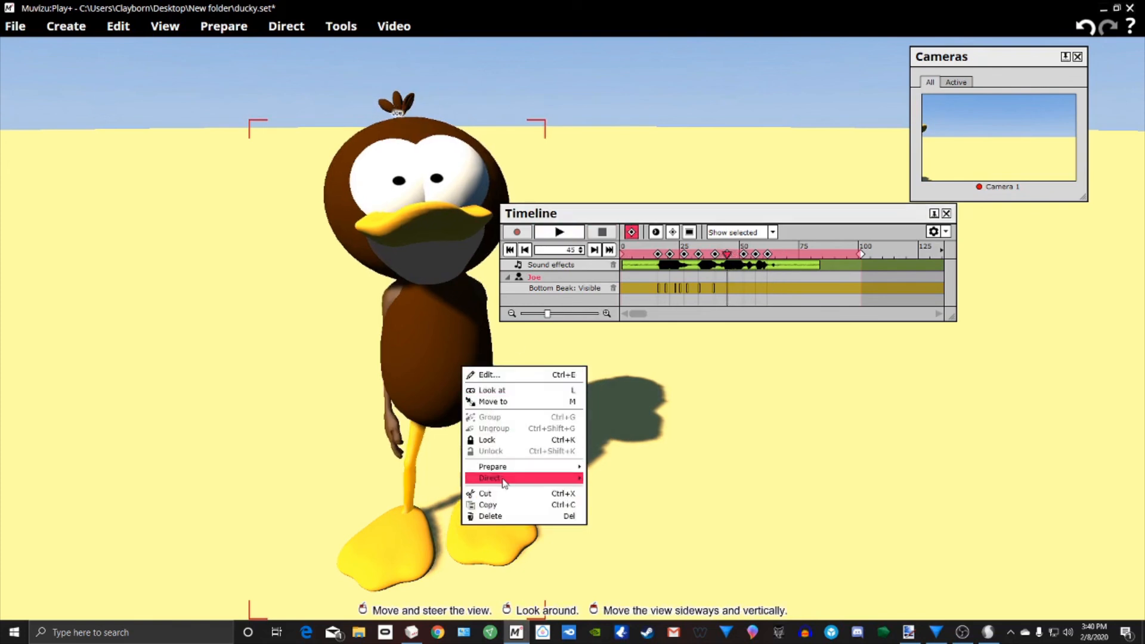
{"action": "mouse_move", "coordinate": [504, 483]}
{"action": "left_click", "coordinate": [623, 518]}
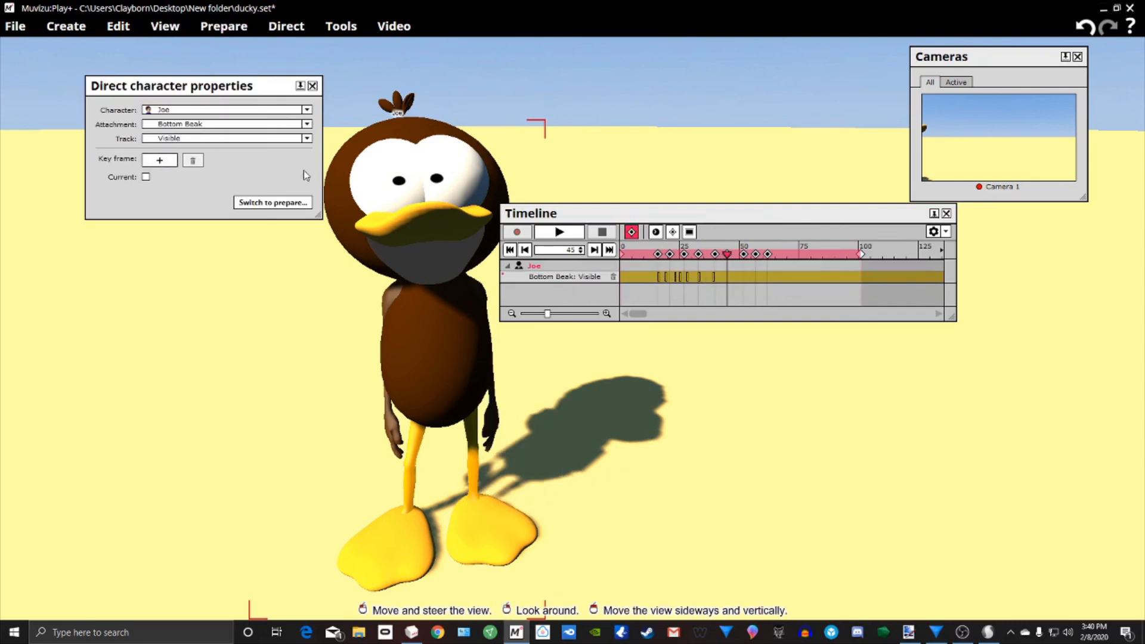
{"action": "left_click", "coordinate": [171, 164]}
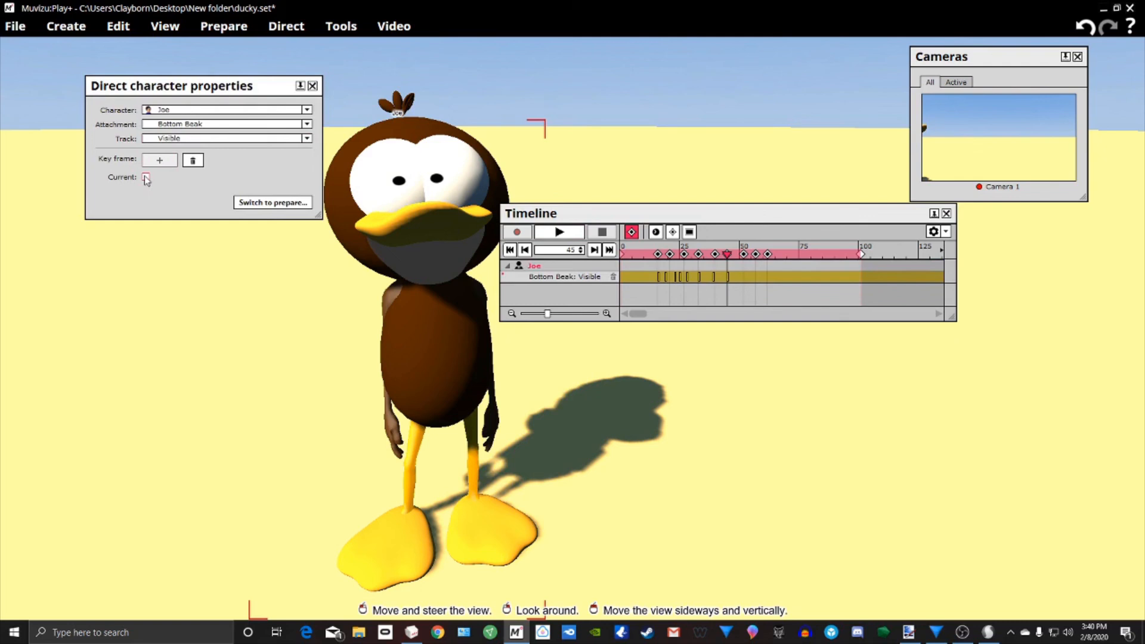
{"action": "left_click", "coordinate": [145, 178]}
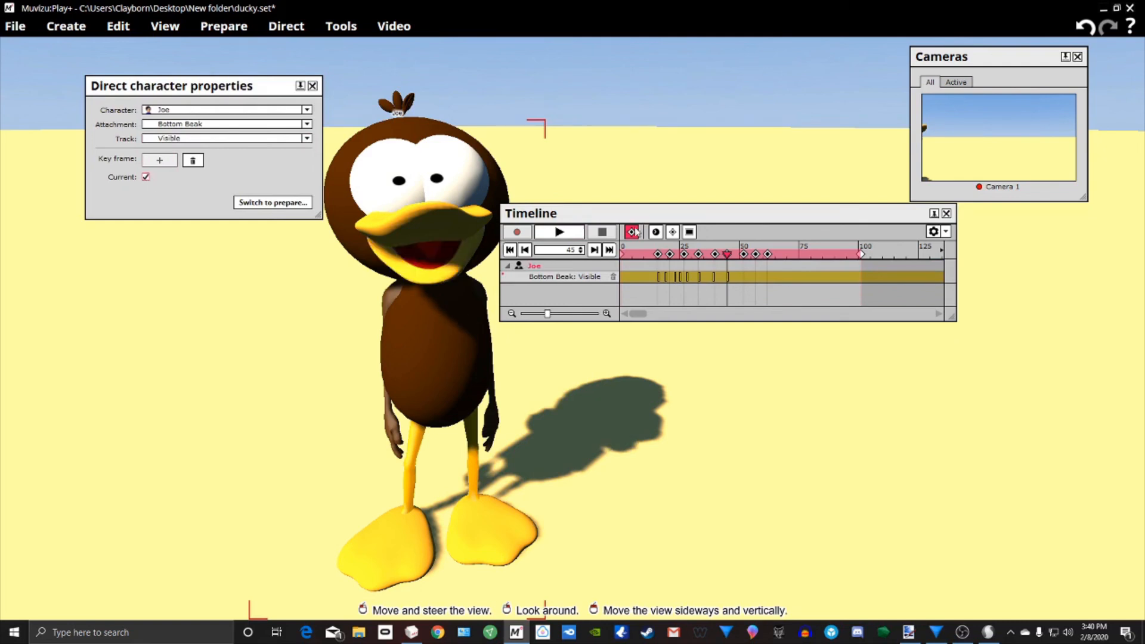
{"action": "left_click_drag", "start_coordinate": [727, 258], "coordinate": [734, 254]}
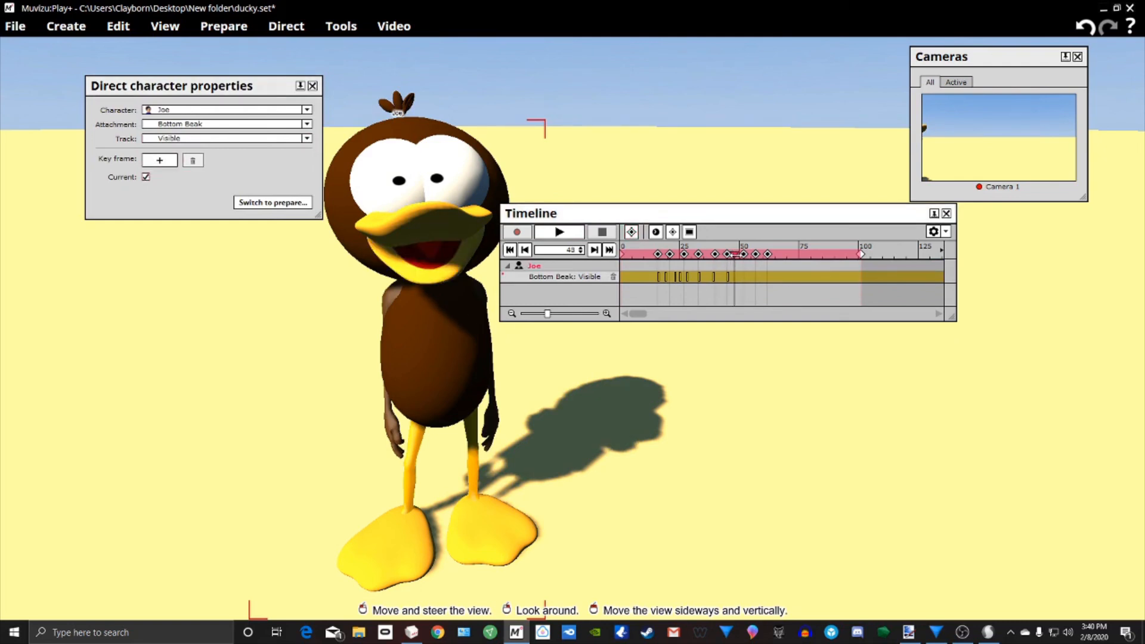
{"action": "left_click", "coordinate": [159, 160]}
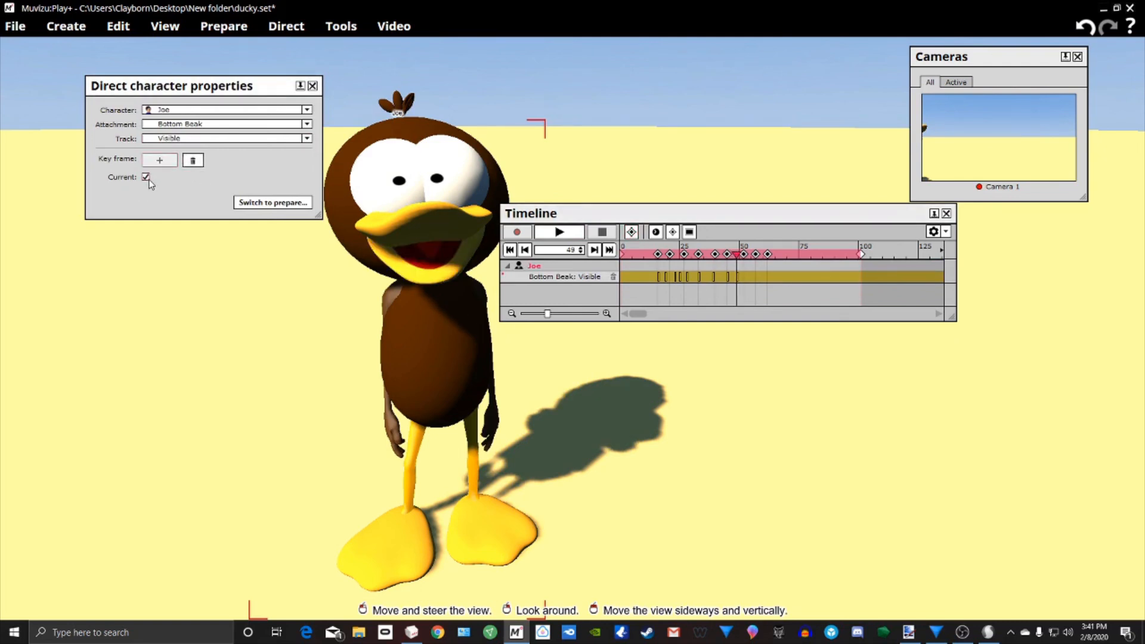
{"action": "left_click", "coordinate": [145, 177]}
Step: Key the bottom beak visible at frame 52 and play the third spoken part to check the timing
{"action": "left_click_drag", "start_coordinate": [738, 254], "coordinate": [744, 255]}
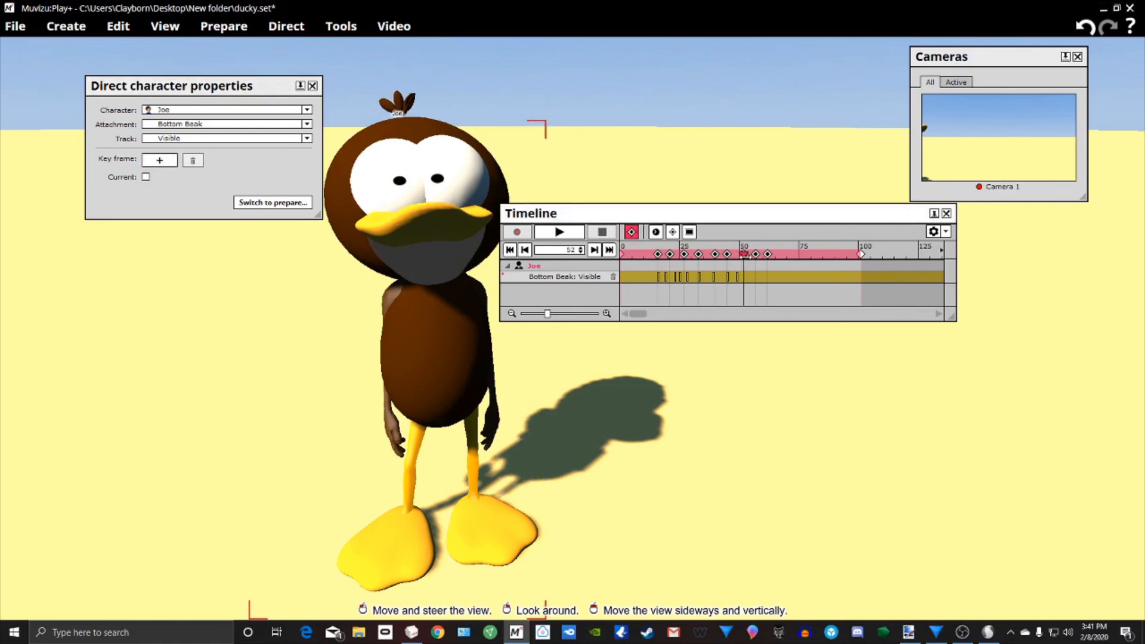
{"action": "left_click", "coordinate": [160, 160]}
{"action": "left_click", "coordinate": [146, 177]}
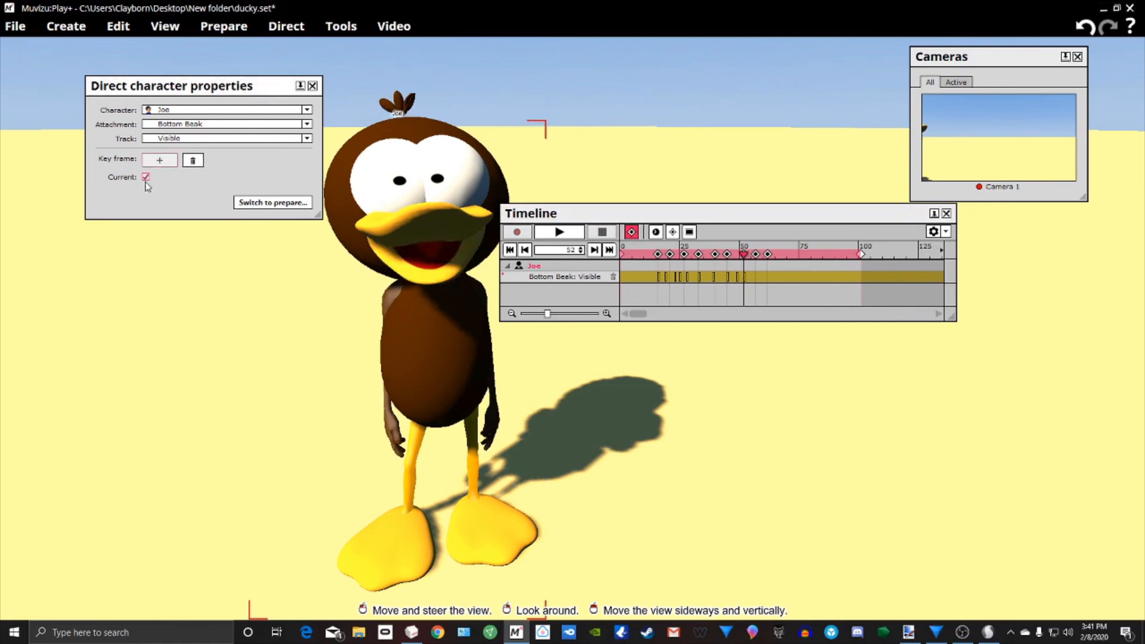
{"action": "left_click_drag", "start_coordinate": [744, 254], "coordinate": [715, 254]}
{"action": "left_click", "coordinate": [559, 231]}
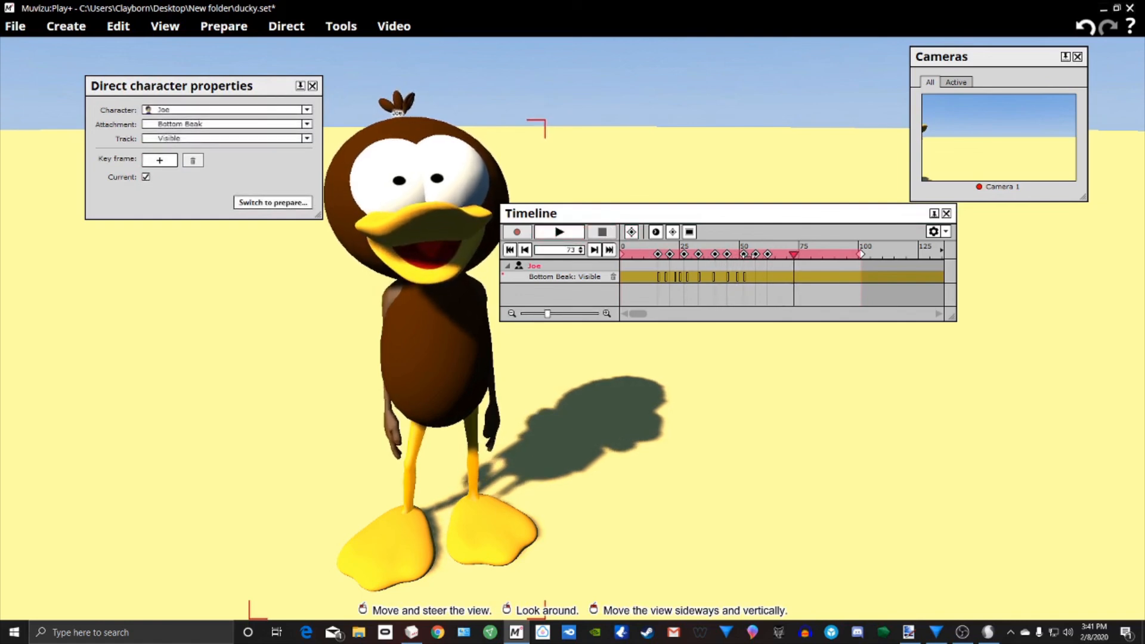
Step: Key the bottom beak hidden at frame 55 and visible again at frame 58
{"action": "left_click_drag", "start_coordinate": [792, 255], "coordinate": [751, 254]}
{"action": "left_click", "coordinate": [160, 161]}
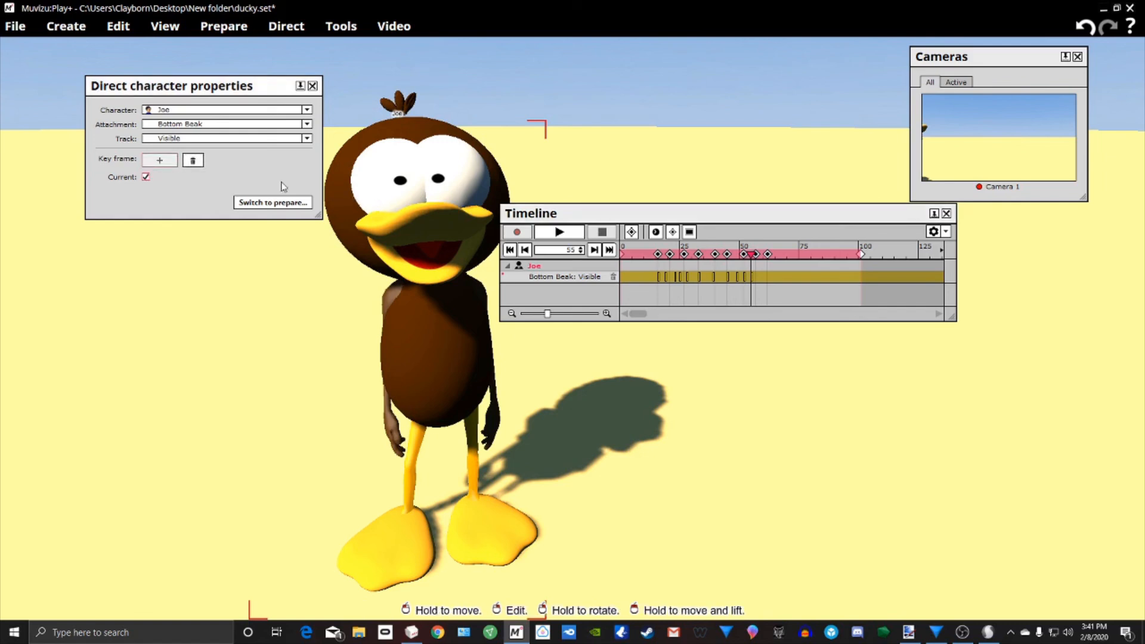
{"action": "left_click", "coordinate": [146, 178]}
{"action": "left_click_drag", "start_coordinate": [753, 253], "coordinate": [758, 253]}
{"action": "left_click", "coordinate": [159, 160]}
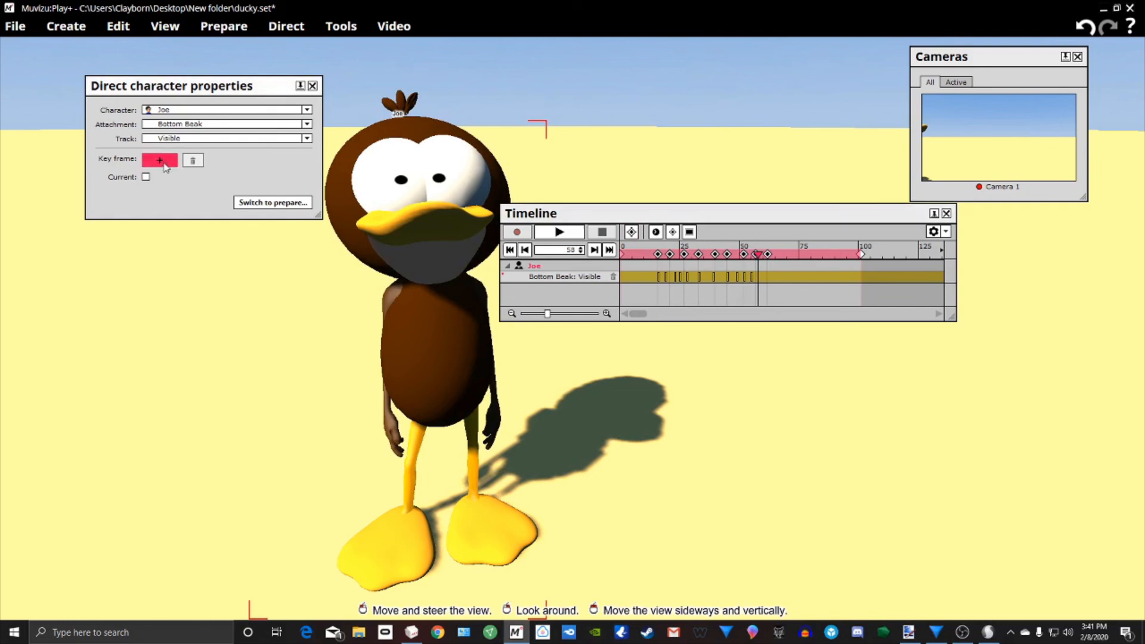
{"action": "left_click", "coordinate": [145, 177]}
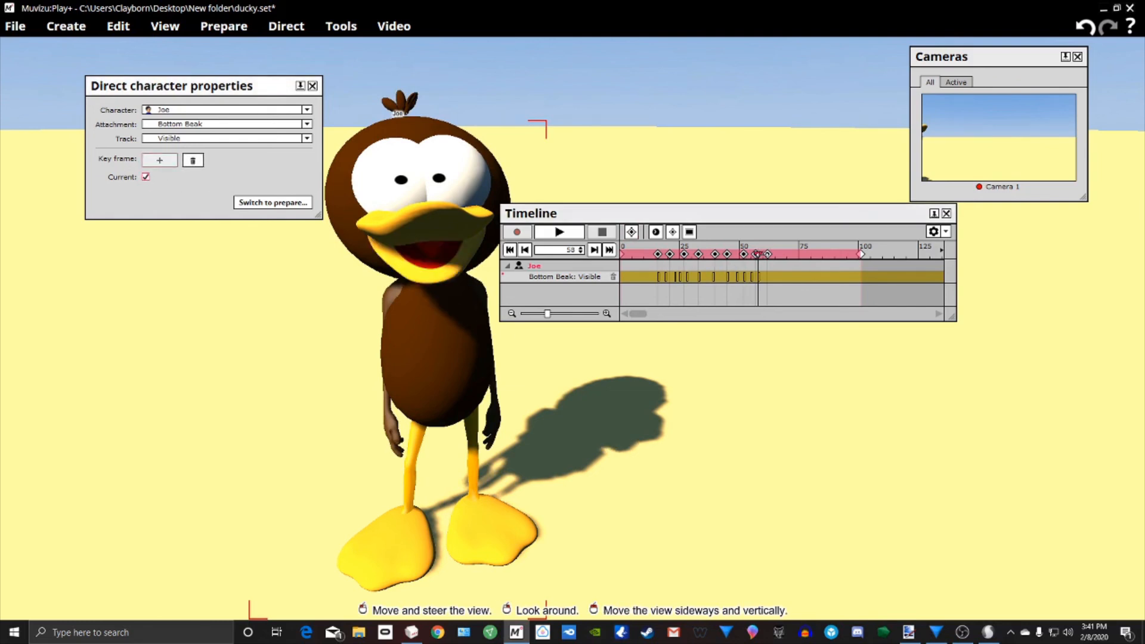
Step: Key the bottom beak hidden at frame 62
{"action": "left_click_drag", "start_coordinate": [758, 253], "coordinate": [767, 254]}
{"action": "left_click", "coordinate": [159, 161]}
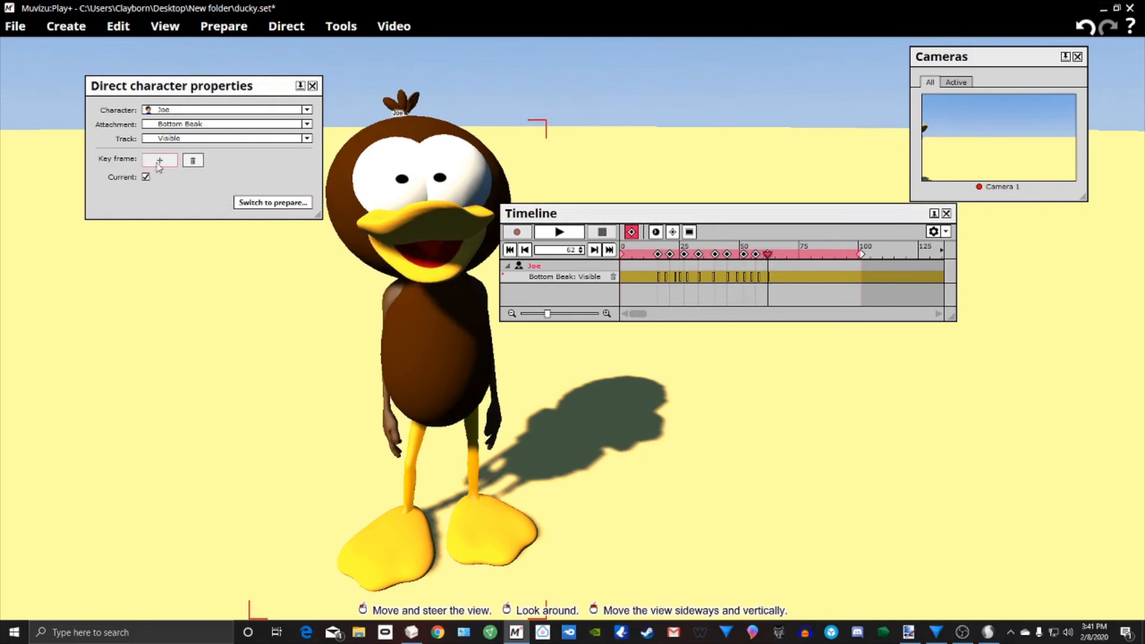
{"action": "left_click", "coordinate": [146, 178]}
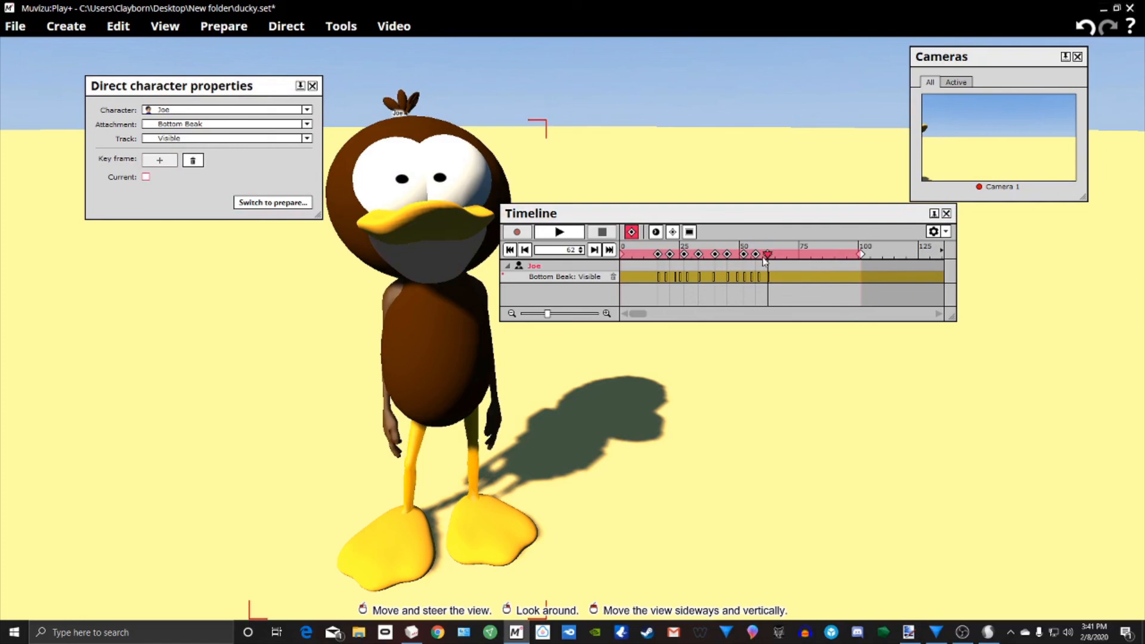
Step: Play the duck's animation through to check the beak against the voice, moving the timeline window clear of the character
{"action": "left_click", "coordinate": [557, 232]}
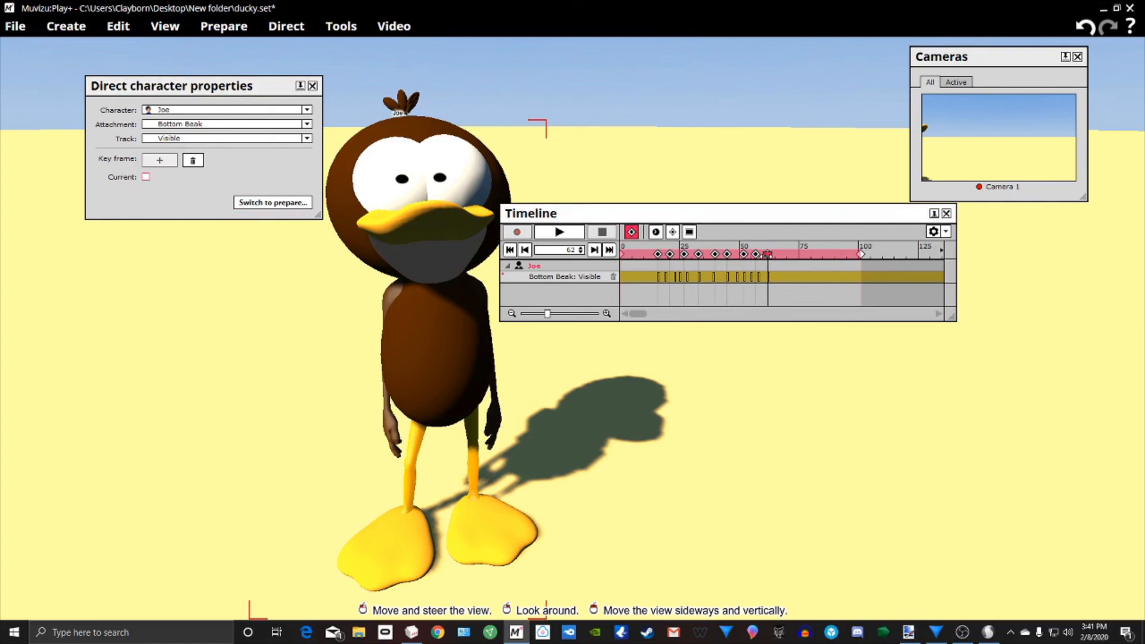
{"action": "left_click", "coordinate": [557, 234]}
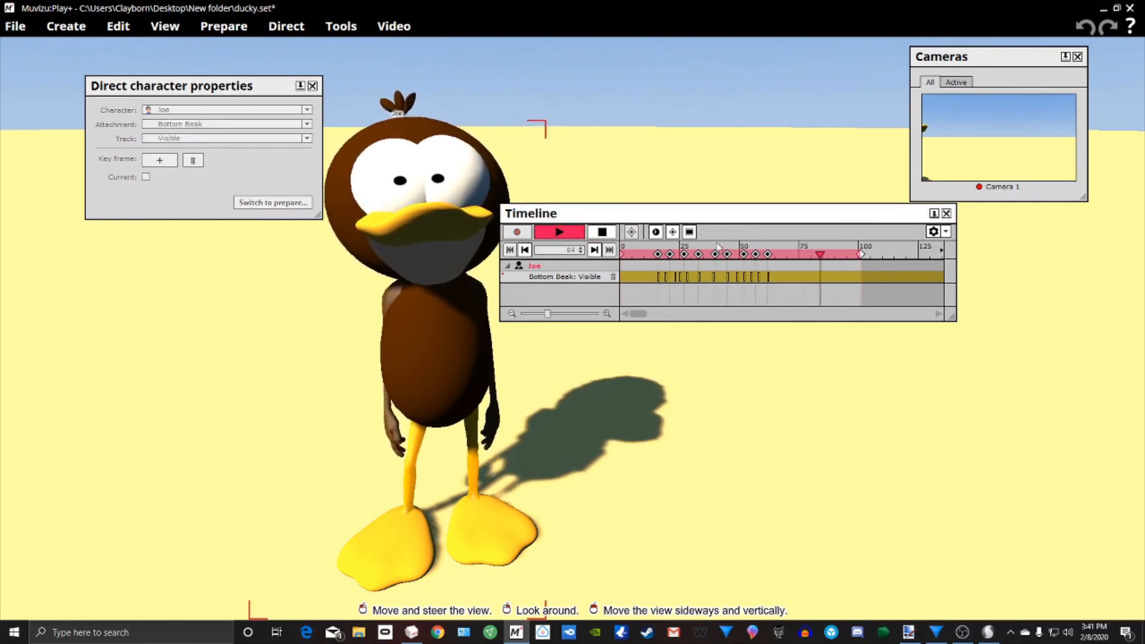
{"action": "left_click_drag", "start_coordinate": [717, 214], "coordinate": [772, 206]}
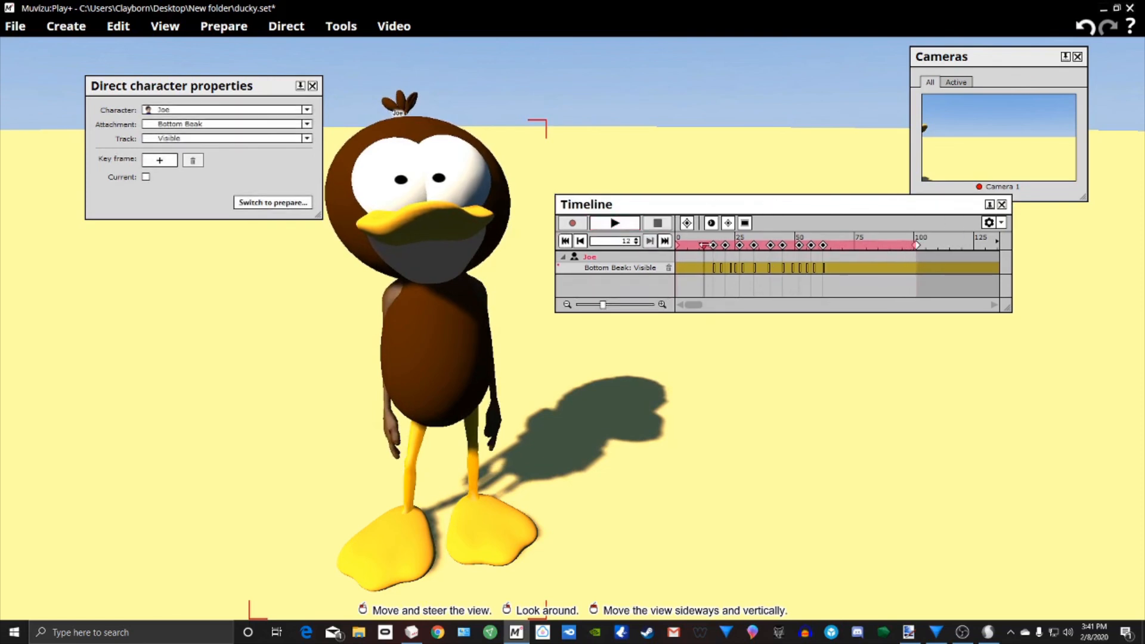
{"action": "left_click", "coordinate": [632, 230]}
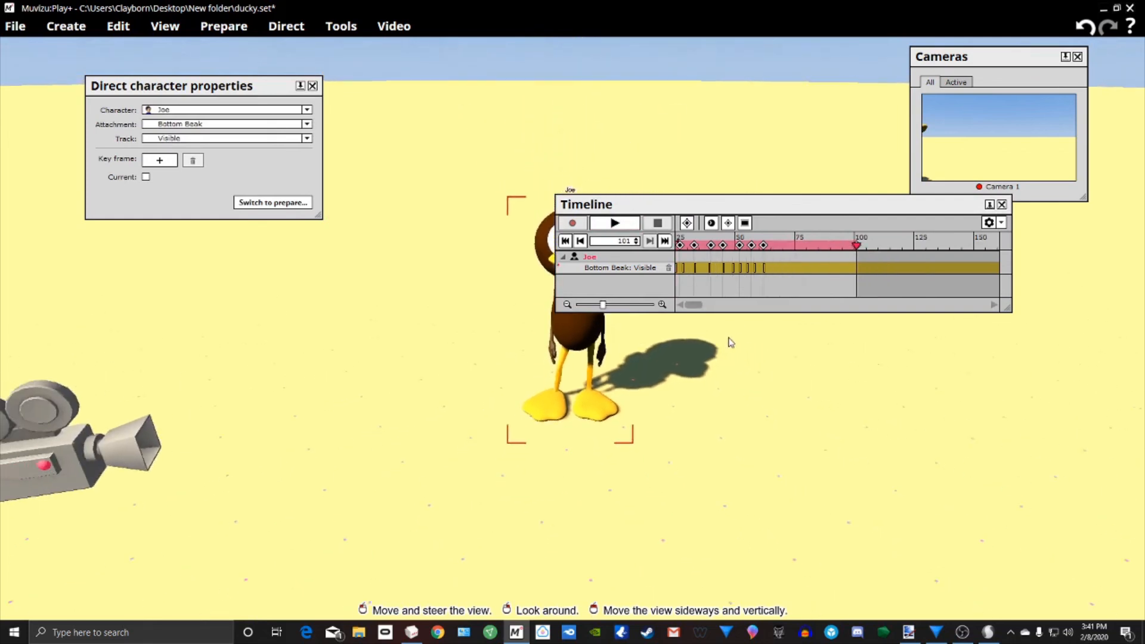
Step: Raise Camera 1 beside the duck and rotate it to frame the duck's head and upper body
{"action": "left_click_drag", "start_coordinate": [554, 337], "coordinate": [429, 477]}
{"action": "right_click_drag", "start_coordinate": [444, 459], "coordinate": [388, 460]}
{"action": "left_click_drag", "start_coordinate": [450, 460], "coordinate": [483, 488]}
{"action": "right_click_drag", "start_coordinate": [333, 505], "coordinate": [324, 458]}
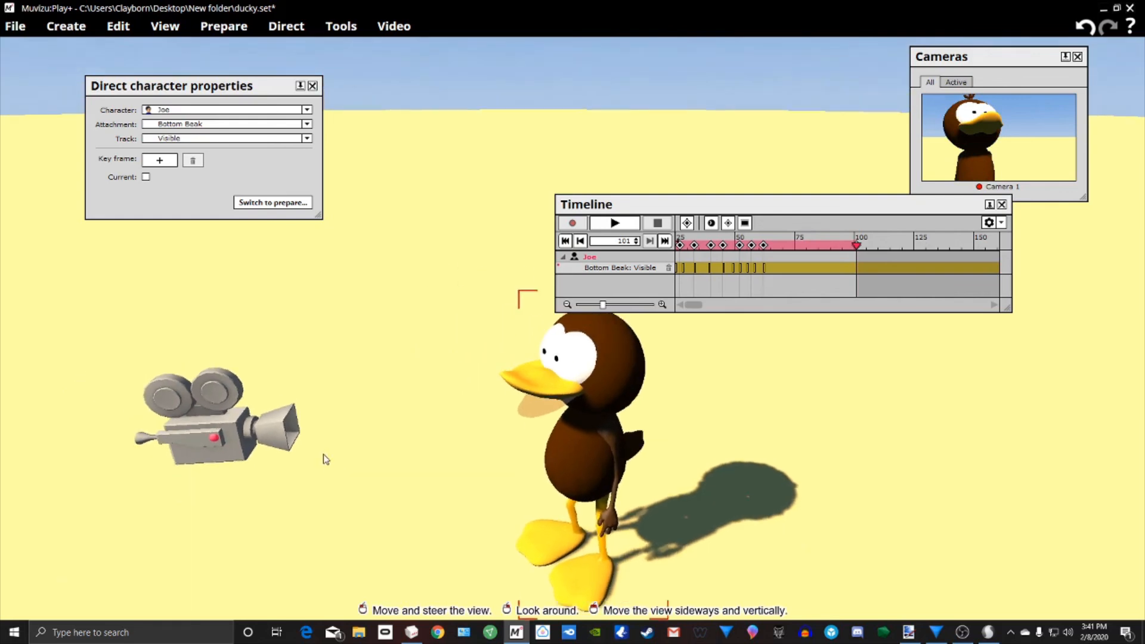
{"action": "left_click_drag", "start_coordinate": [206, 430], "coordinate": [195, 381]}
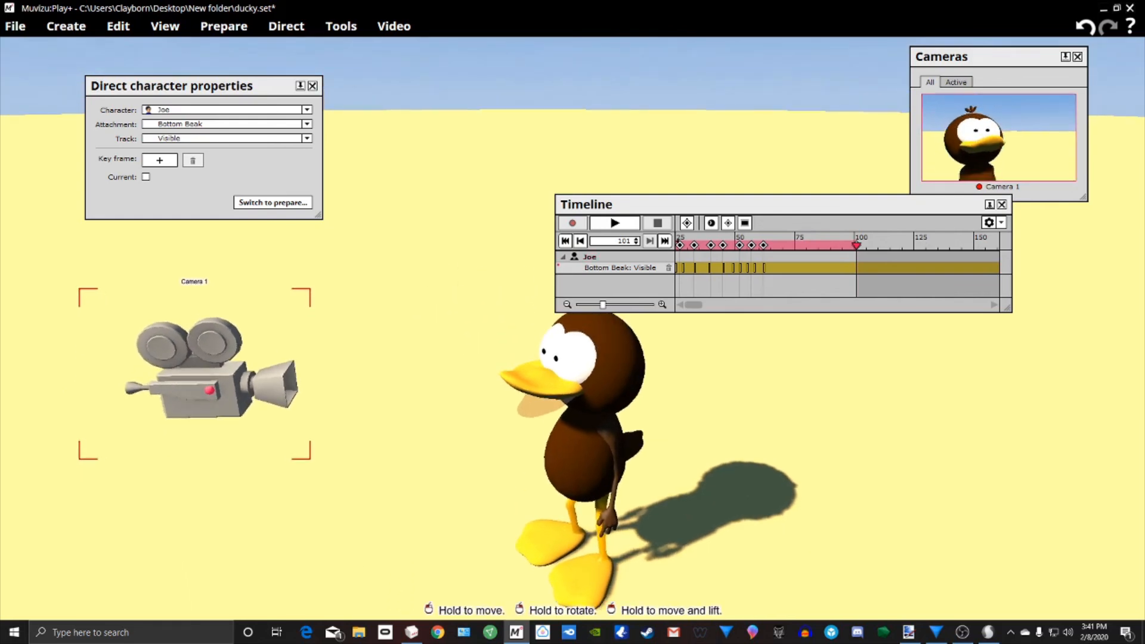
{"action": "right_click_drag", "start_coordinate": [194, 381], "coordinate": [207, 386]}
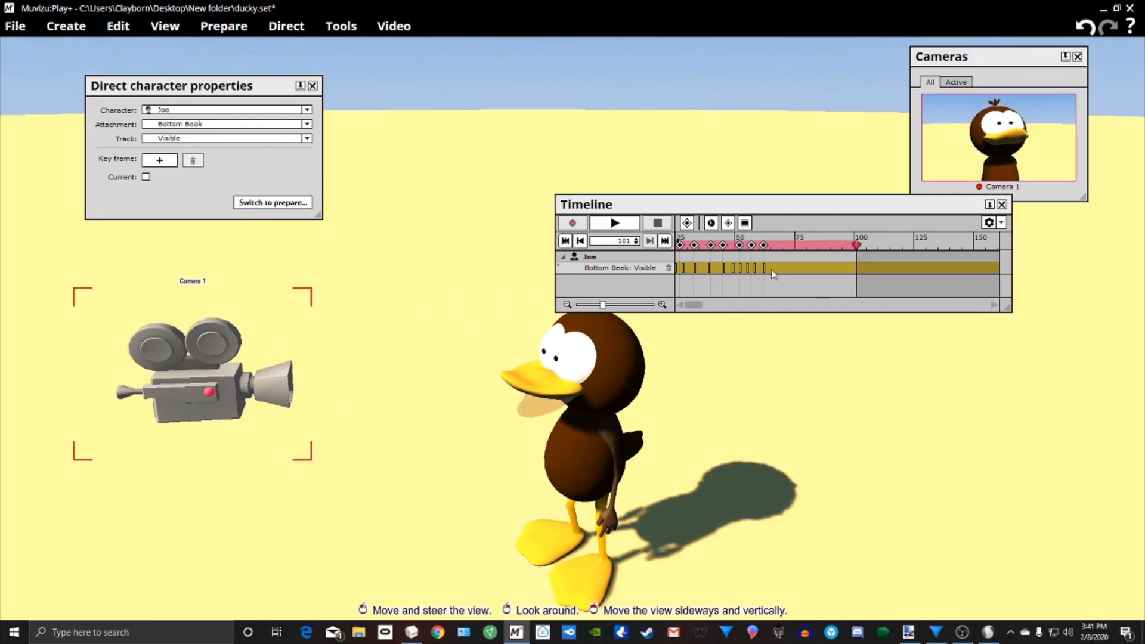
Step: Play the timeline to preview the talking duck through Camera 1, and close the timeline and direct properties windows
{"action": "scroll", "coordinate": [773, 309], "scroll_direction": "up", "scroll_amount": 1}
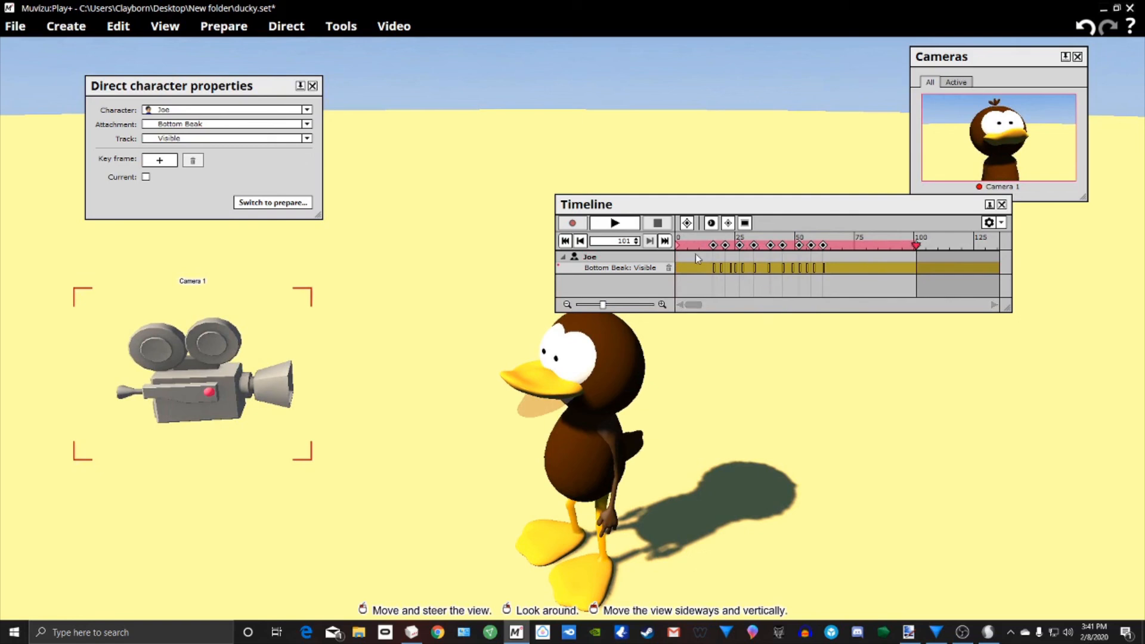
{"action": "left_click", "coordinate": [626, 228]}
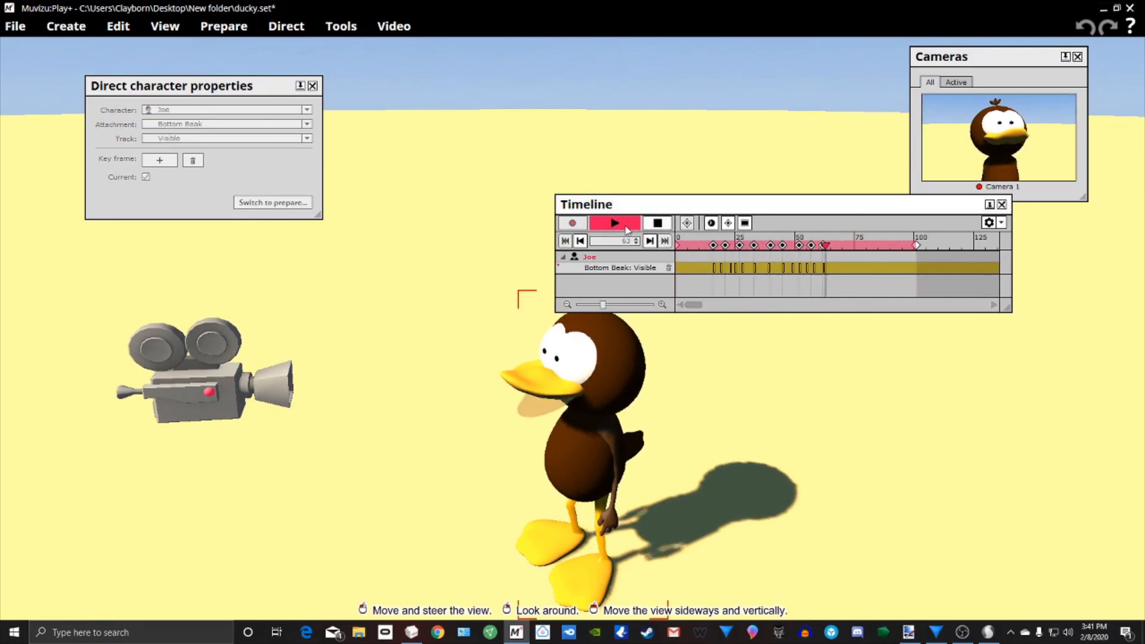
{"action": "left_click", "coordinate": [654, 227]}
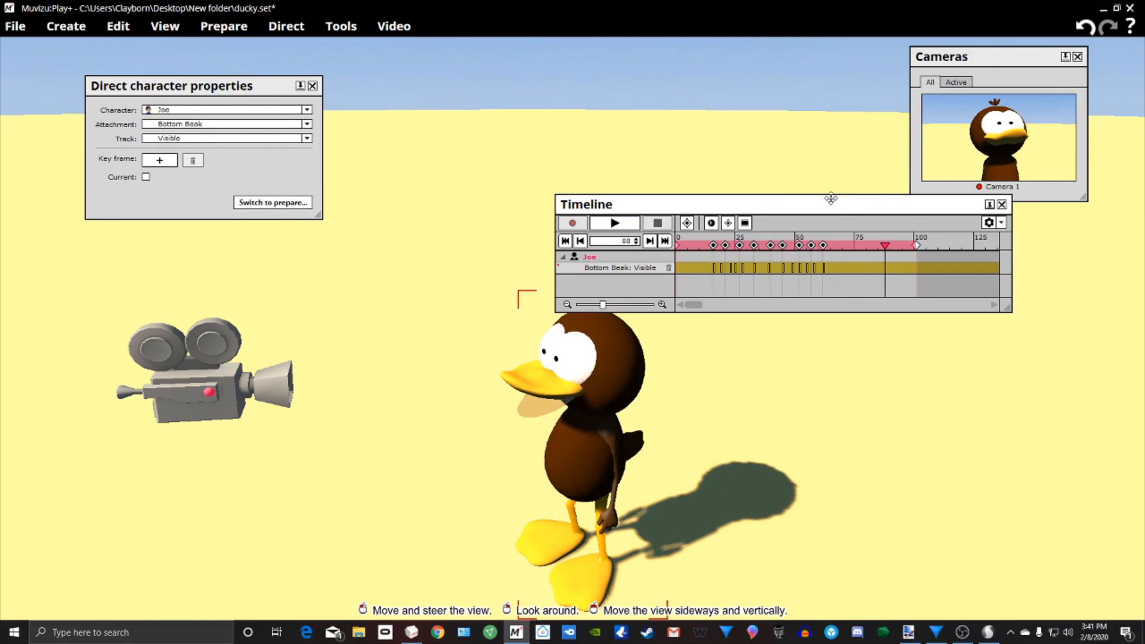
{"action": "left_click_drag", "start_coordinate": [831, 198], "coordinate": [739, 116]}
{"action": "left_click", "coordinate": [911, 122]}
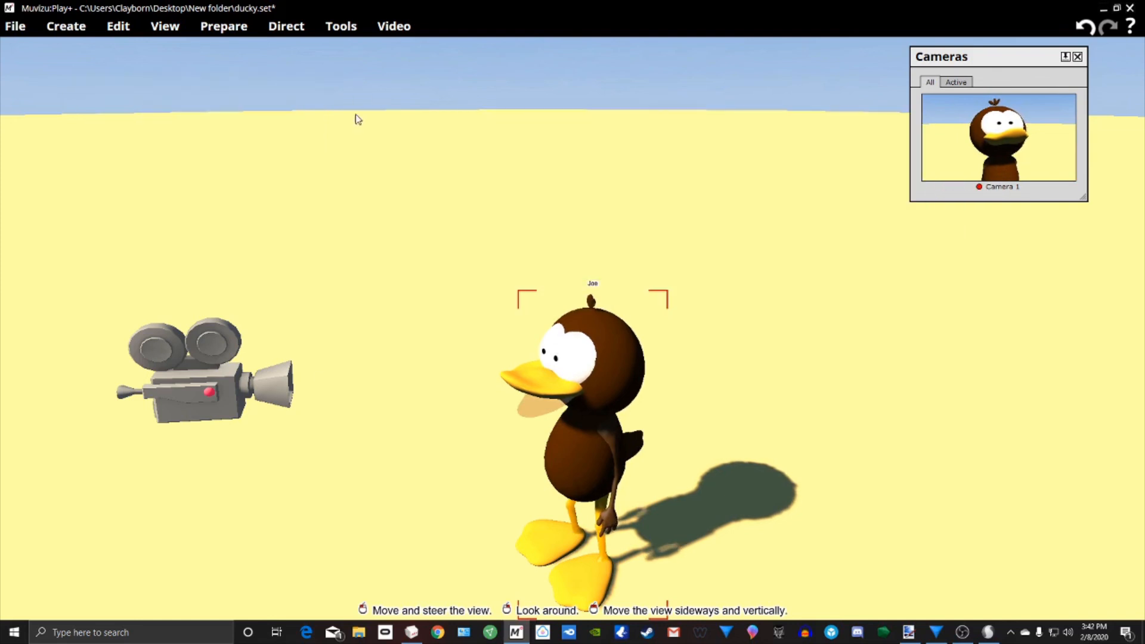
Step: Adjust the duck's placement in Camera 1's shot and turn it to show more of its beak's profile
{"action": "right_click_drag", "start_coordinate": [358, 119], "coordinate": [370, 191]}
{"action": "left_click_drag", "start_coordinate": [370, 191], "coordinate": [276, 276]}
{"action": "left_click_drag", "start_coordinate": [334, 338], "coordinate": [471, 275]}
{"action": "left_click", "coordinate": [347, 371]}
{"action": "left_click_drag", "start_coordinate": [762, 234], "coordinate": [751, 272]}
{"action": "left_click_drag", "start_coordinate": [481, 226], "coordinate": [334, 301]}
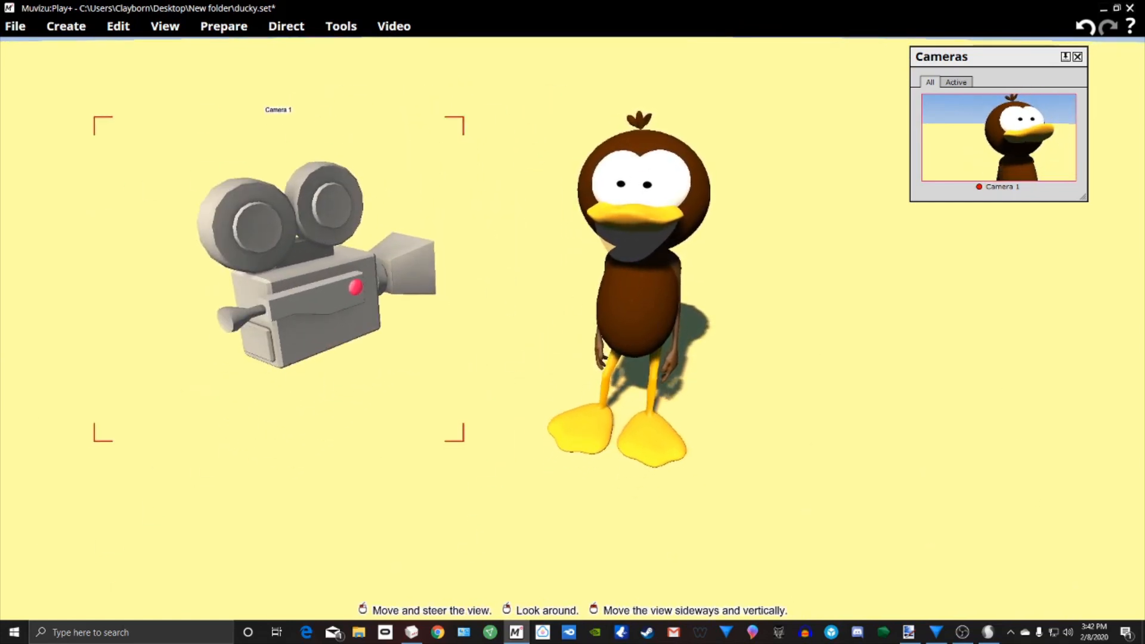
{"action": "left_click_drag", "start_coordinate": [509, 309], "coordinate": [557, 307]}
{"action": "right_click", "coordinate": [576, 200]}
{"action": "left_click", "coordinate": [580, 209]}
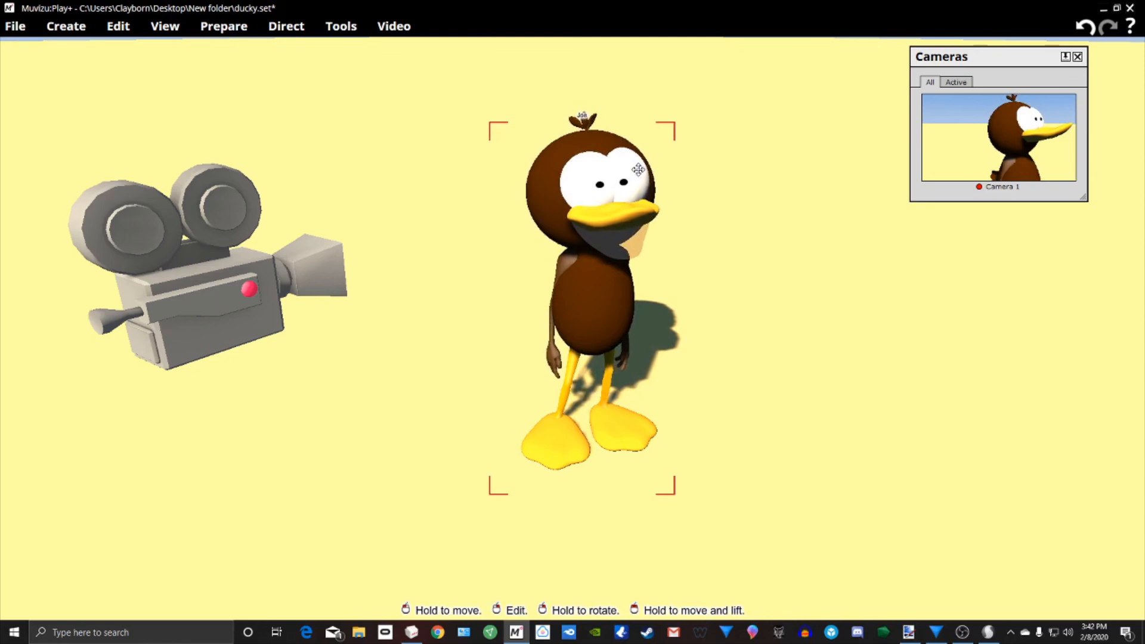
Step: Rotate the duck back to face Camera 1
{"action": "middle_click_drag", "start_coordinate": [674, 179], "coordinate": [683, 251]}
{"action": "right_click_drag", "start_coordinate": [683, 251], "coordinate": [692, 207]}
{"action": "right_click_drag", "start_coordinate": [601, 297], "coordinate": [540, 297]}
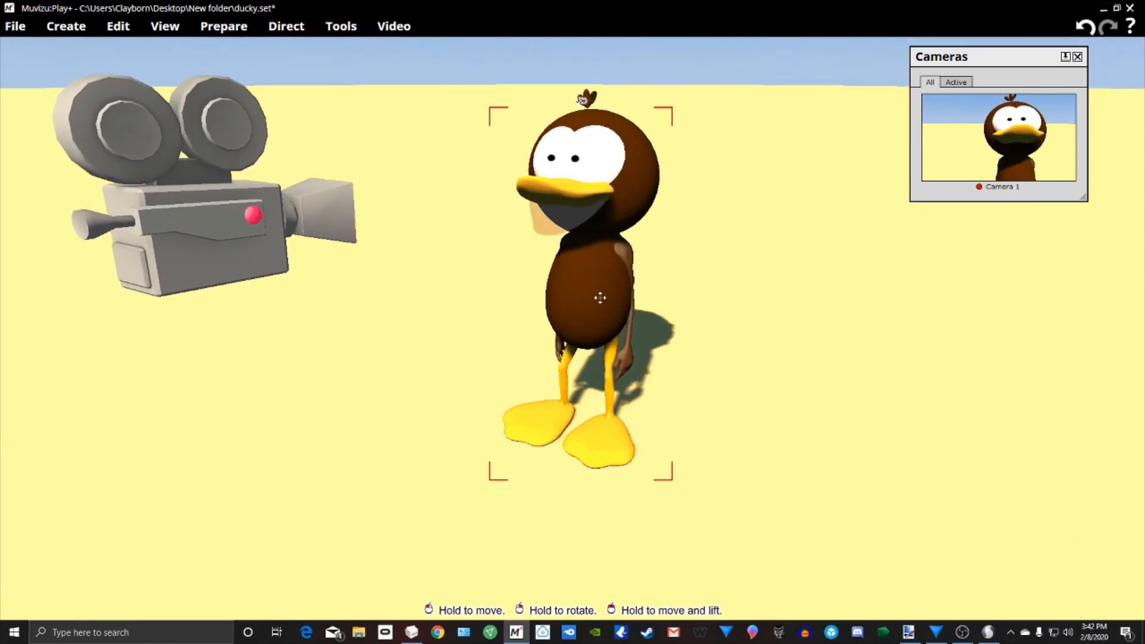
{"action": "middle_click_drag", "start_coordinate": [692, 269], "coordinate": [656, 233]}
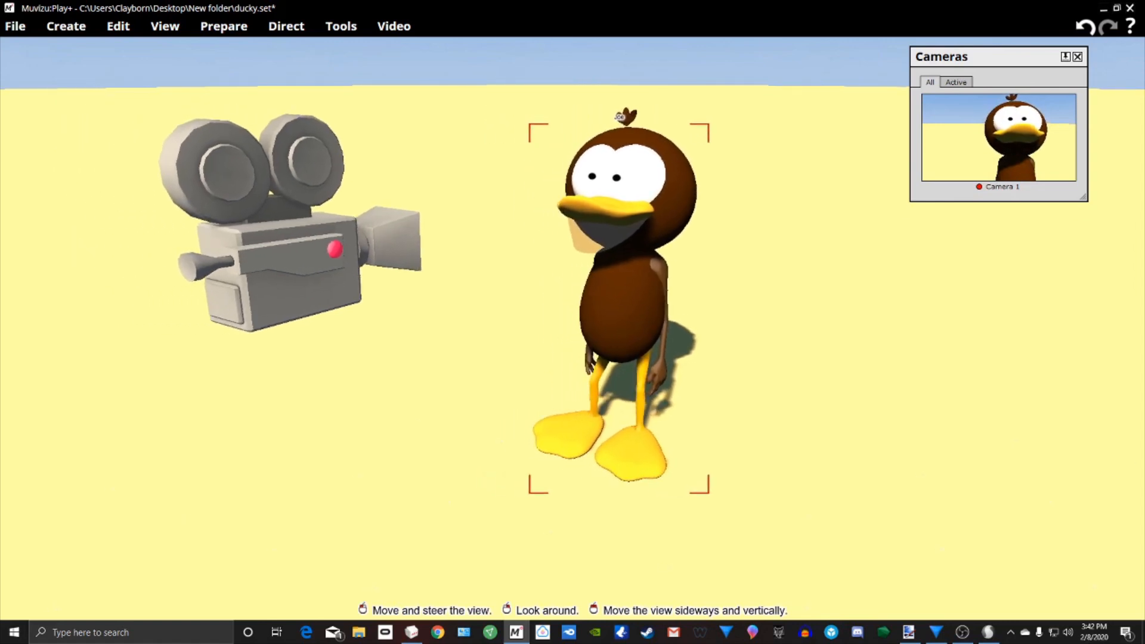
{"action": "left_click_drag", "start_coordinate": [656, 232], "coordinate": [630, 202]}
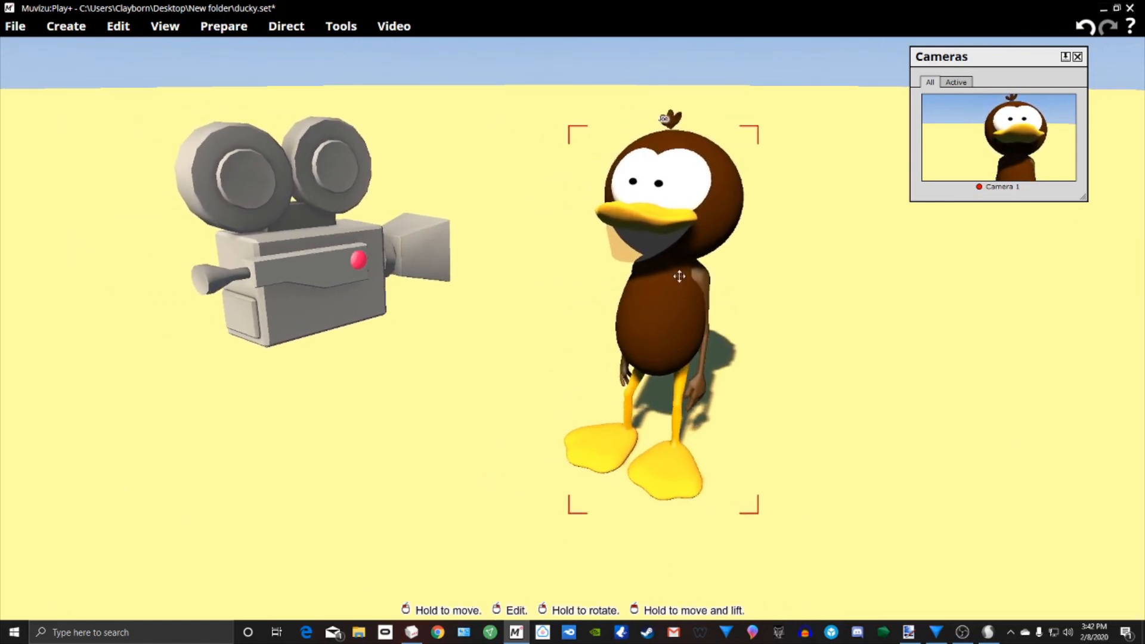
Step: Turn the duck slightly away from Camera 1 and move it toward the left half of the camera's shot
{"action": "right_click_drag", "start_coordinate": [662, 281], "coordinate": [686, 281]}
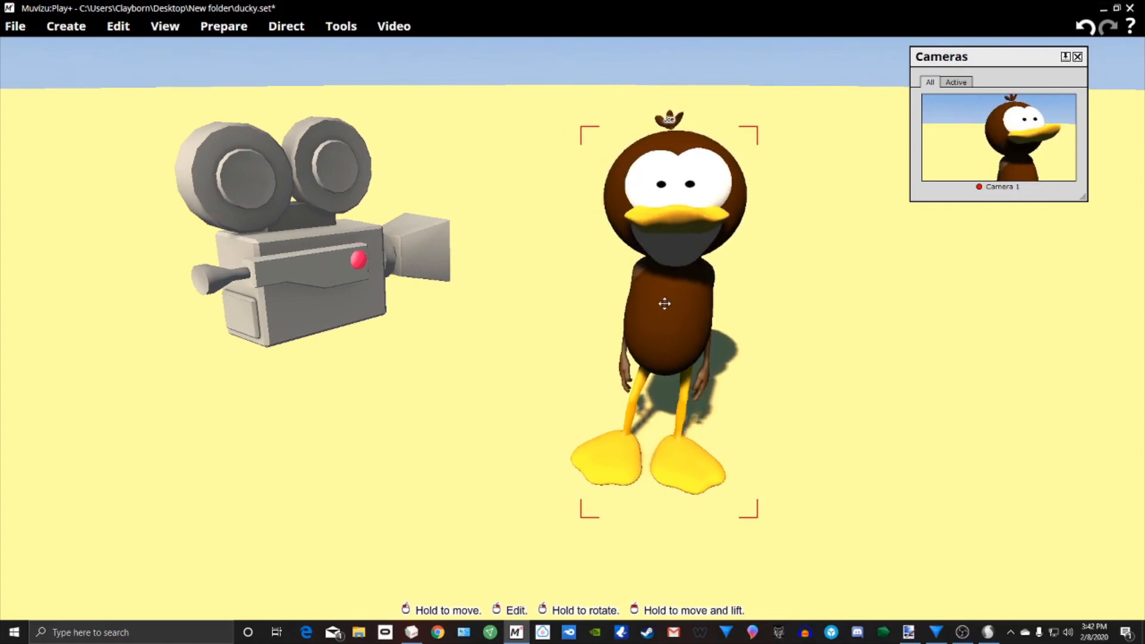
{"action": "left_click_drag", "start_coordinate": [665, 304], "coordinate": [634, 293]}
{"action": "mouse_move", "coordinate": [703, 312]}
{"action": "left_mouse_down"}
{"action": "mouse_move", "coordinate": [713, 312]}
{"action": "mouse_move", "coordinate": [694, 308]}
{"action": "left_mouse_up"}
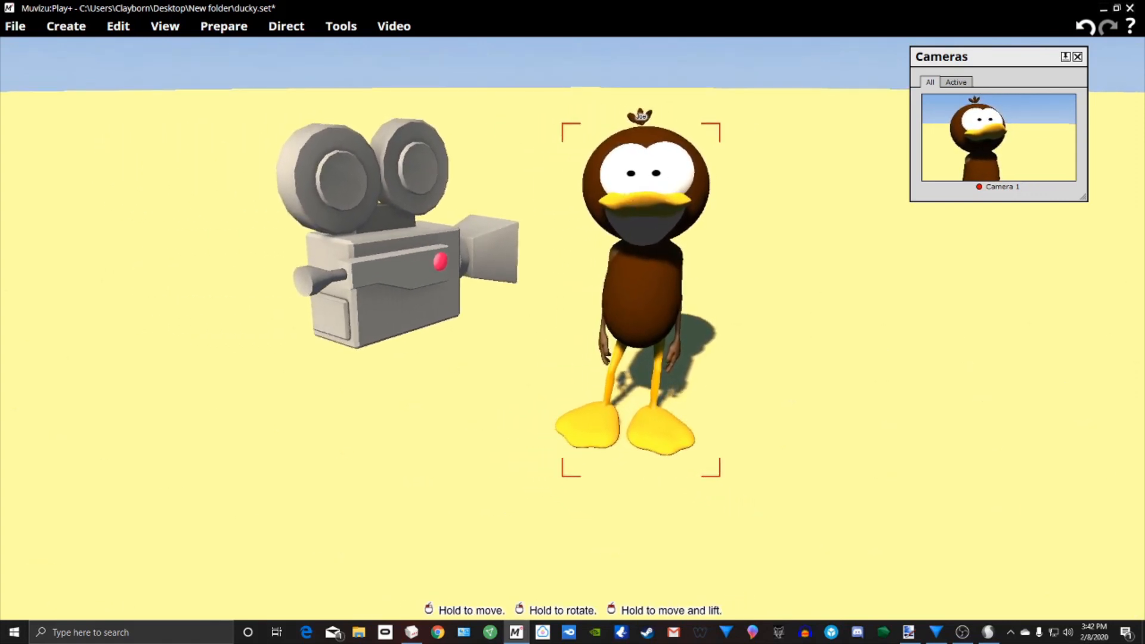